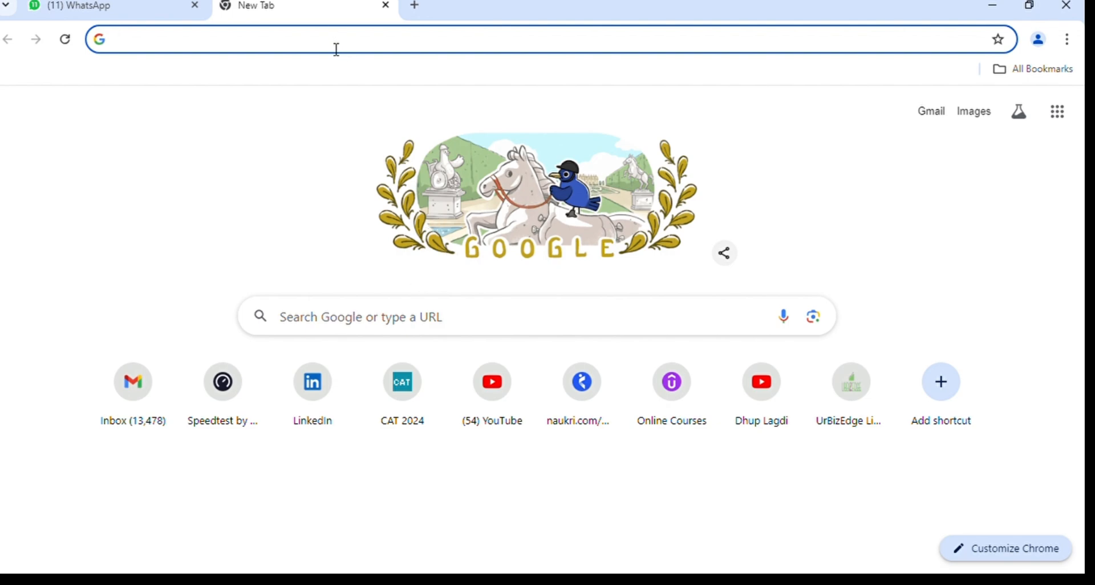
# Load iimcat.ac.in in the new Chrome tab.
pyautogui.write('iim')
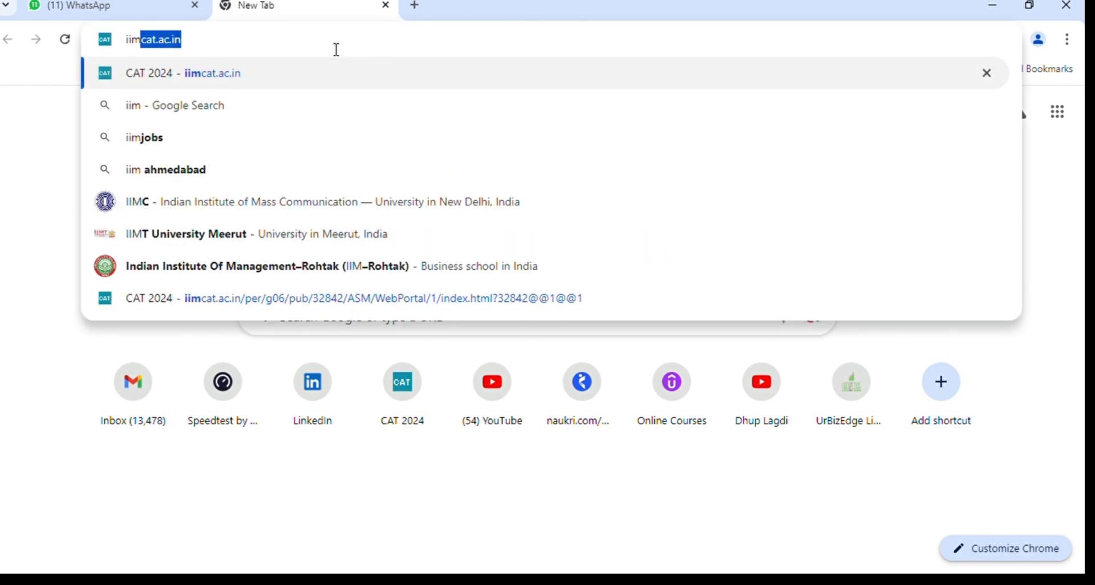
pyautogui.write('cat.')
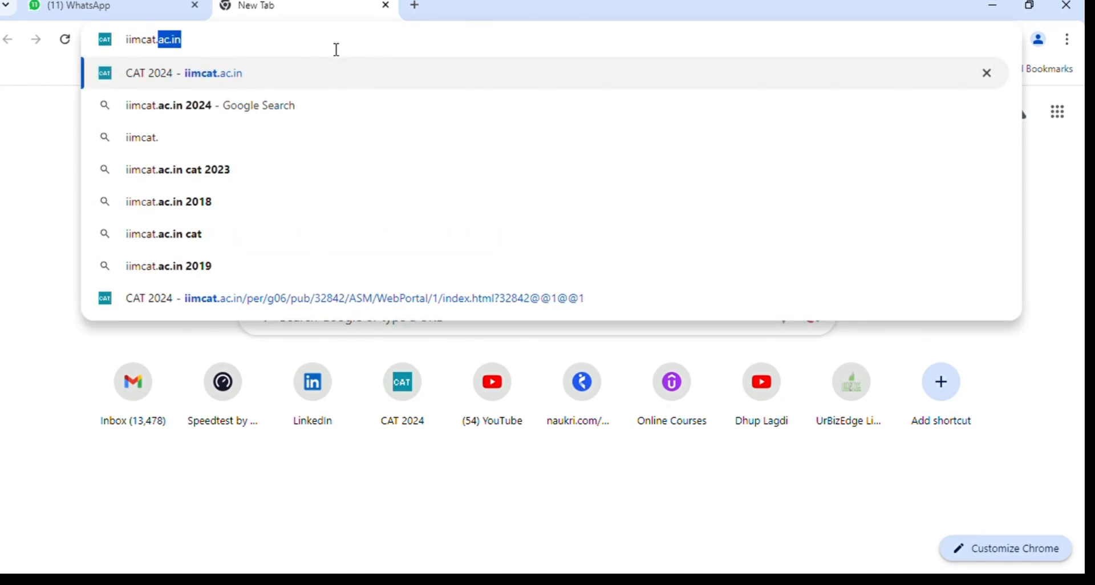
pyautogui.write('ac.in')
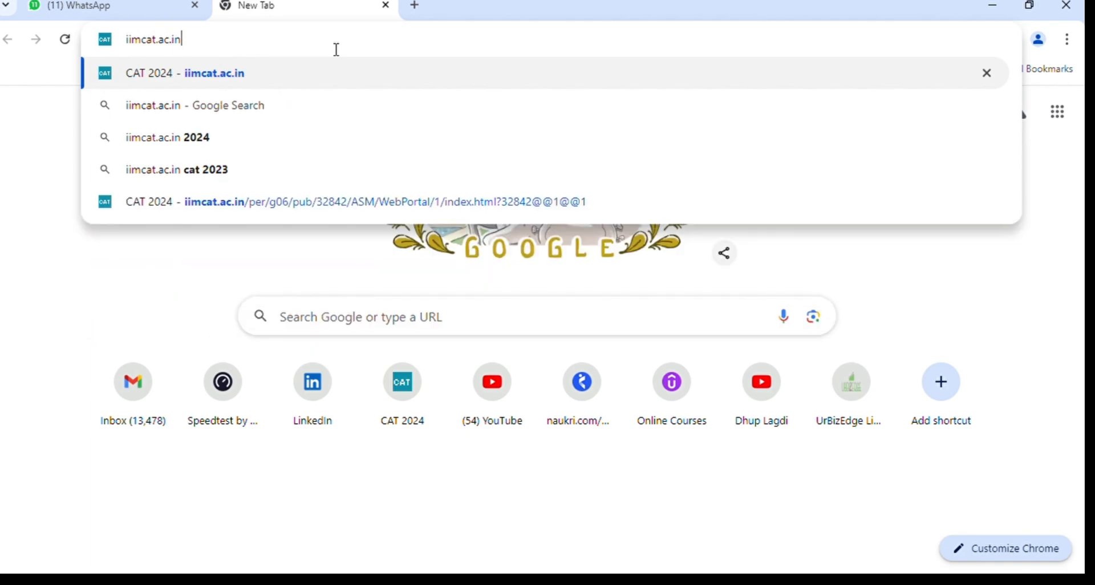
pyautogui.press('Return')
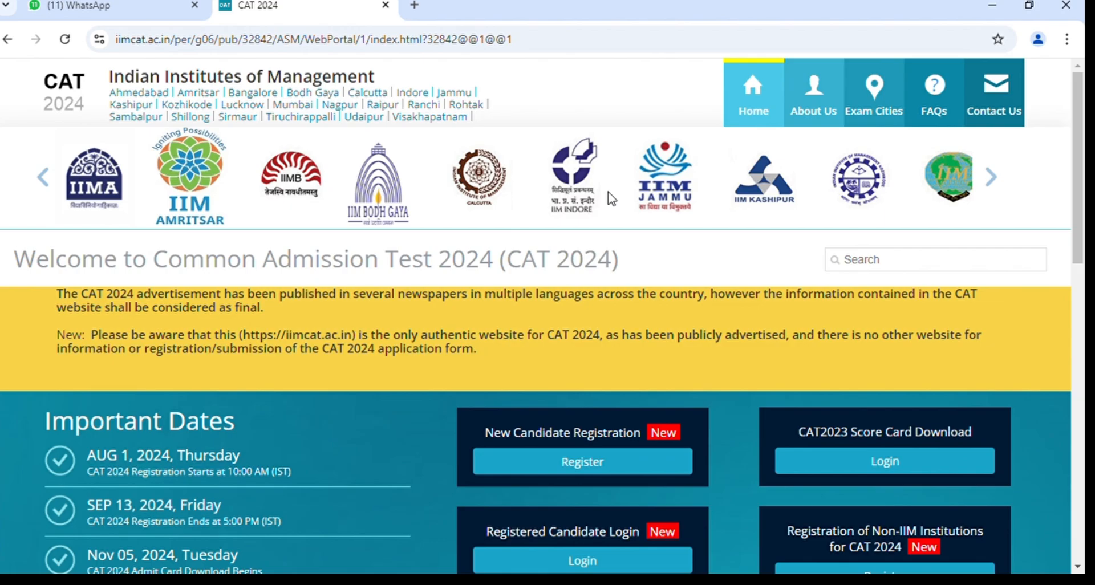
pyautogui.scroll(-1, 642, 272)
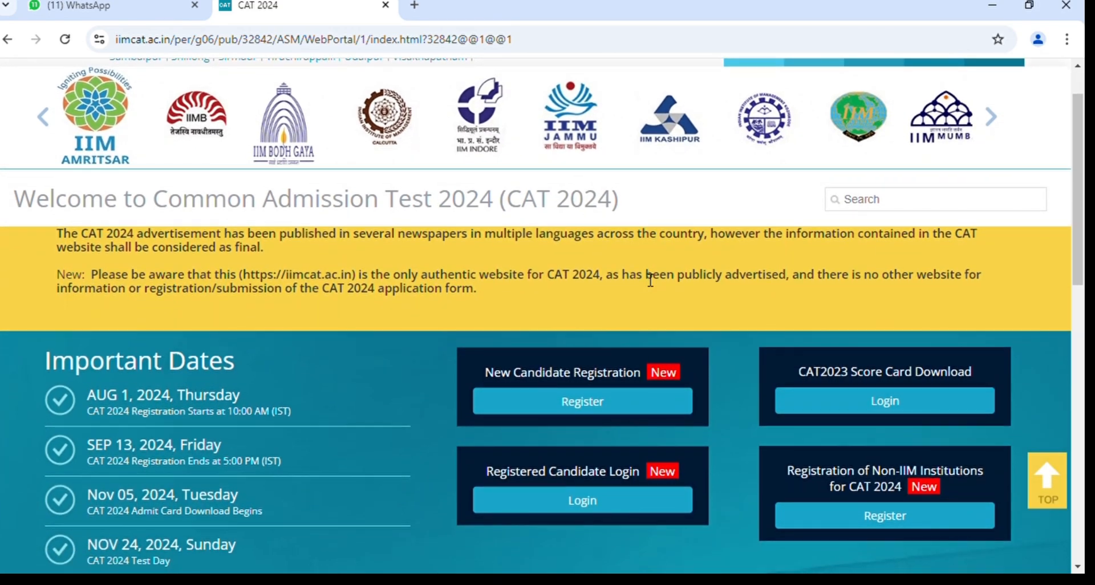
pyautogui.scroll(-1, 650, 279)
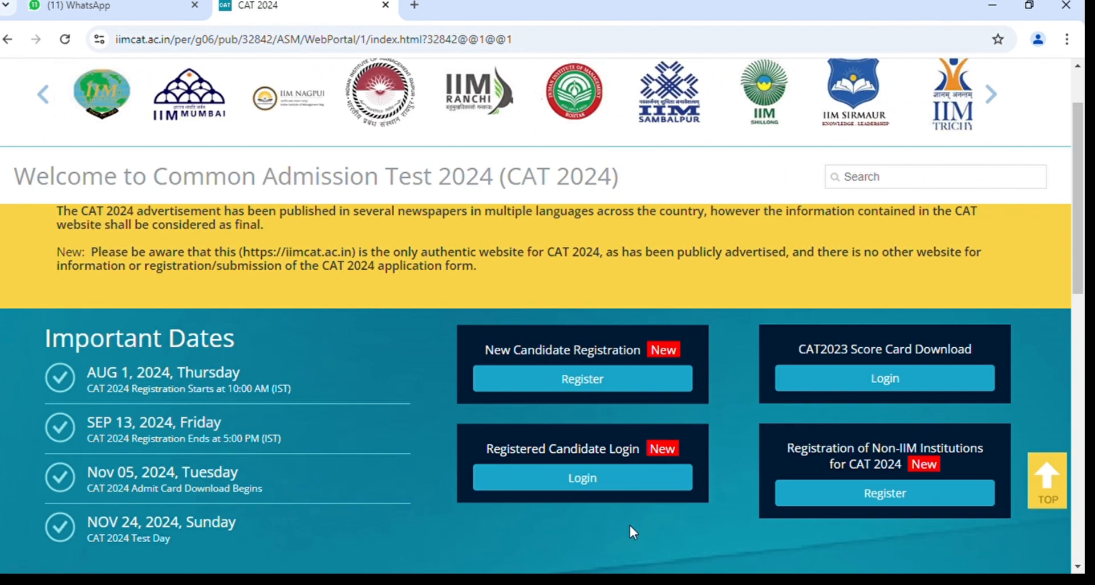
# Start a New Candidate Registration, close the Instructions popup and accept the Privacy Notice.
pyautogui.click(607, 388)
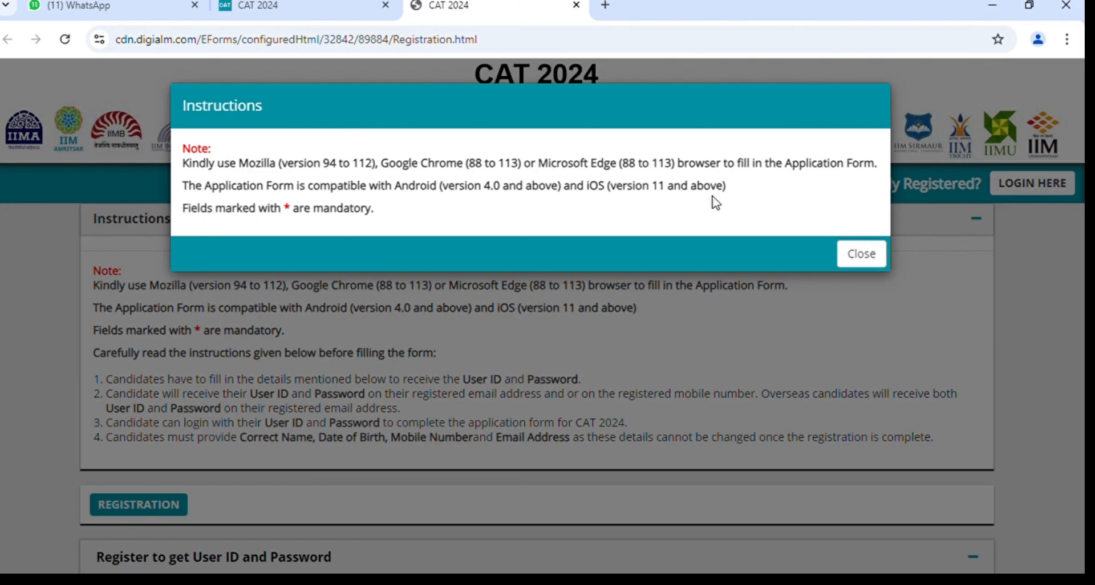
pyautogui.click(861, 253)
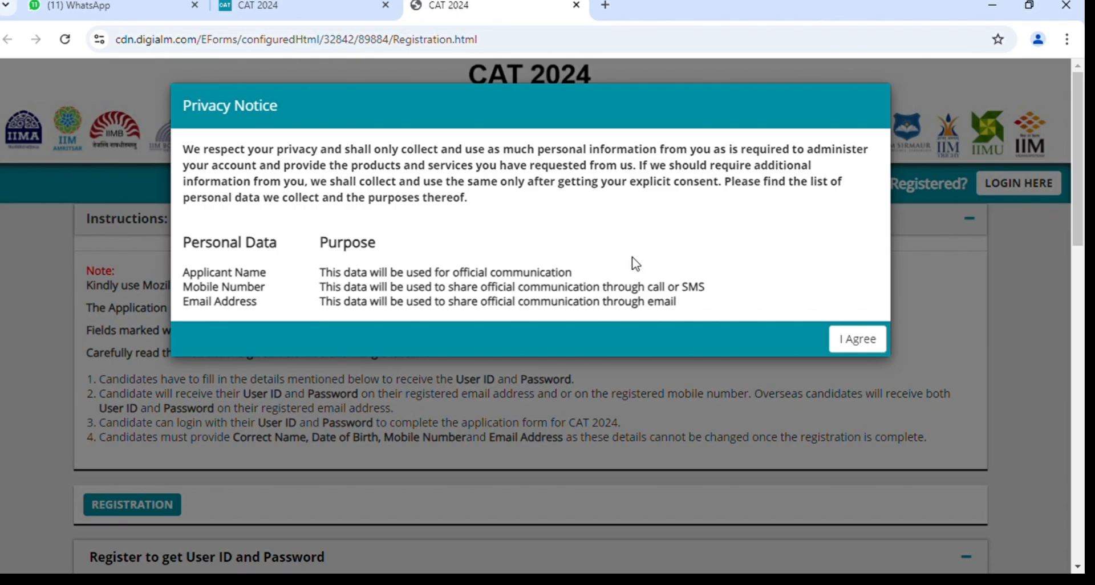
pyautogui.click(859, 340)
# Enter the candidate's full name in the Name of Candidate field.
pyautogui.scroll(-1, 862, 344)
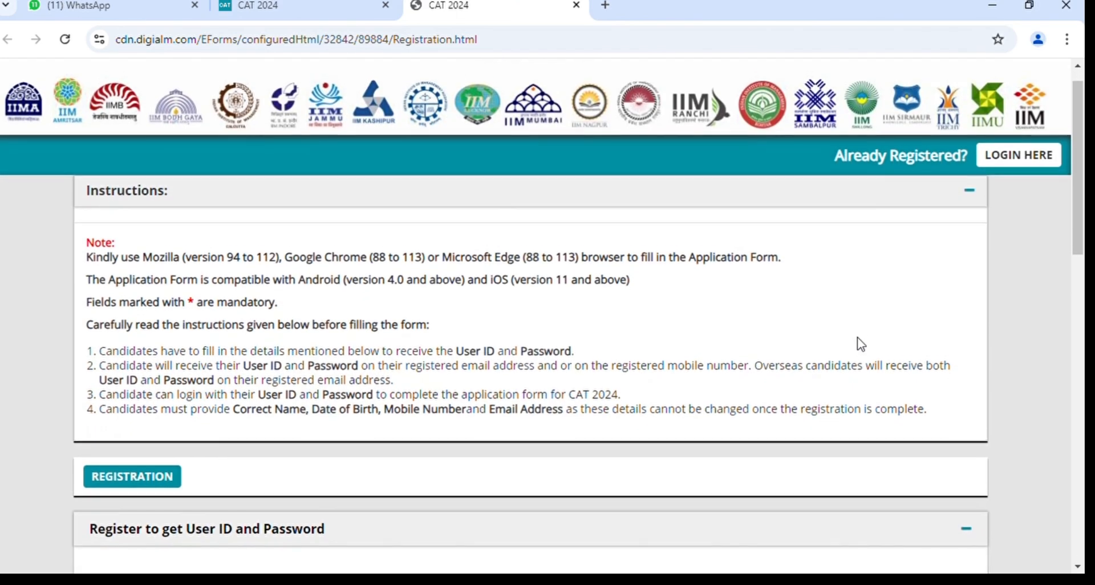
pyautogui.scroll(-4, 865, 345)
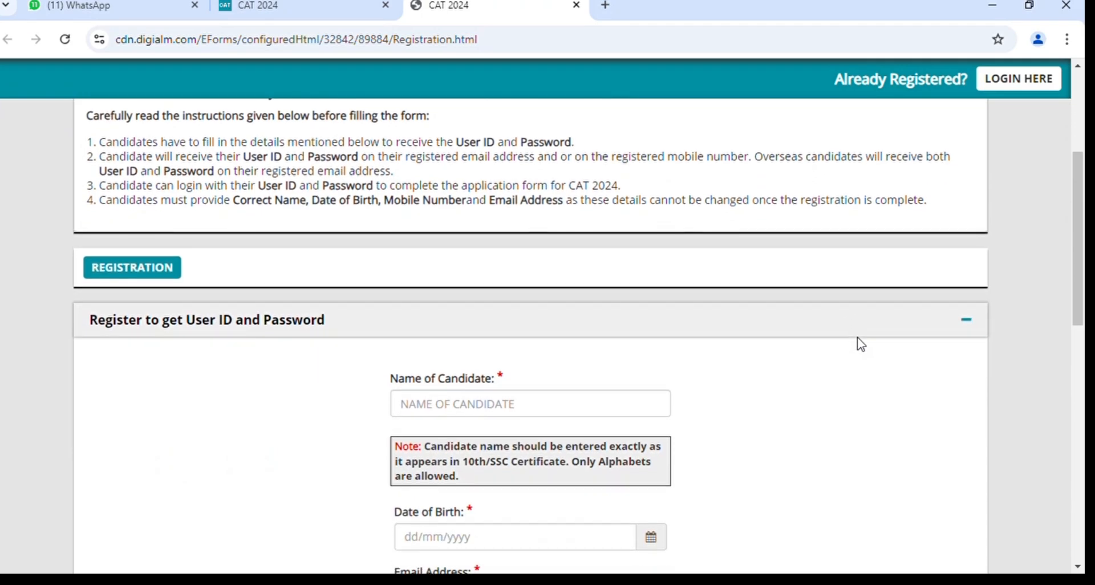
pyautogui.scroll(-2, 861, 344)
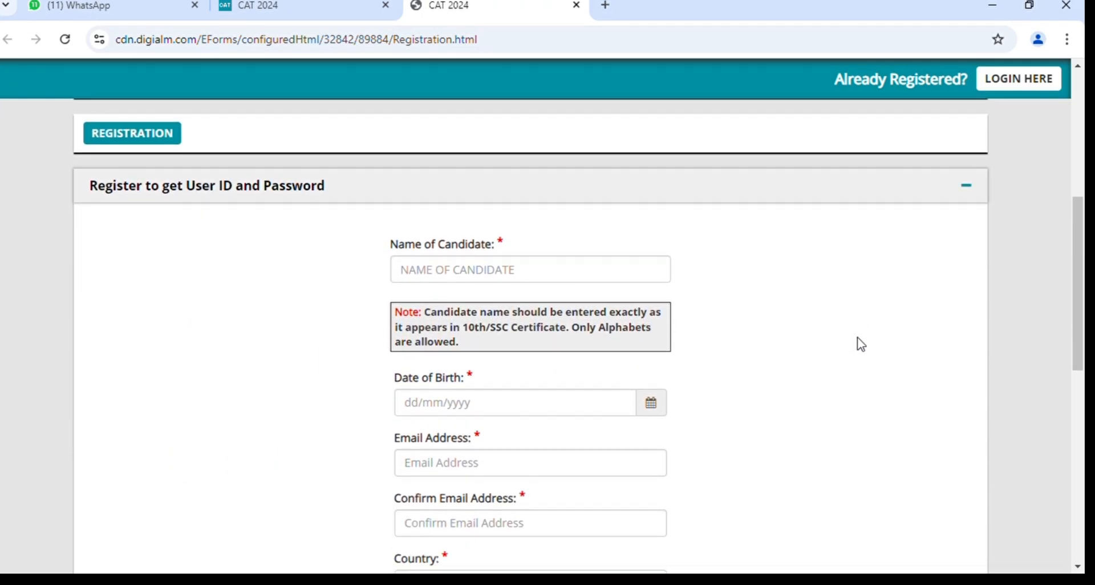
pyautogui.scroll(-1, 861, 345)
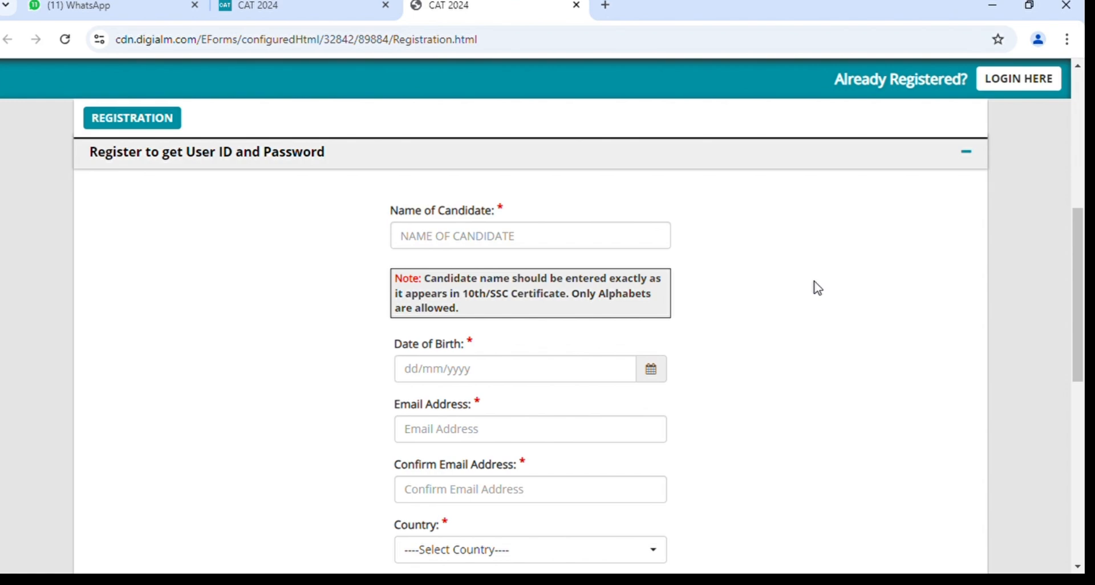
pyautogui.scroll(-1, 818, 288)
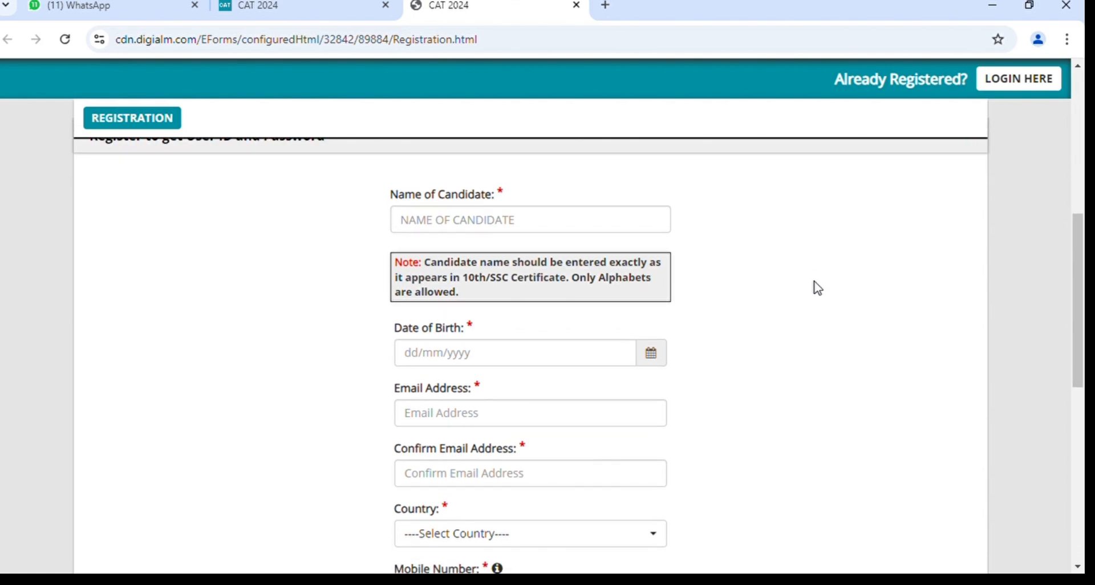
pyautogui.click(514, 221)
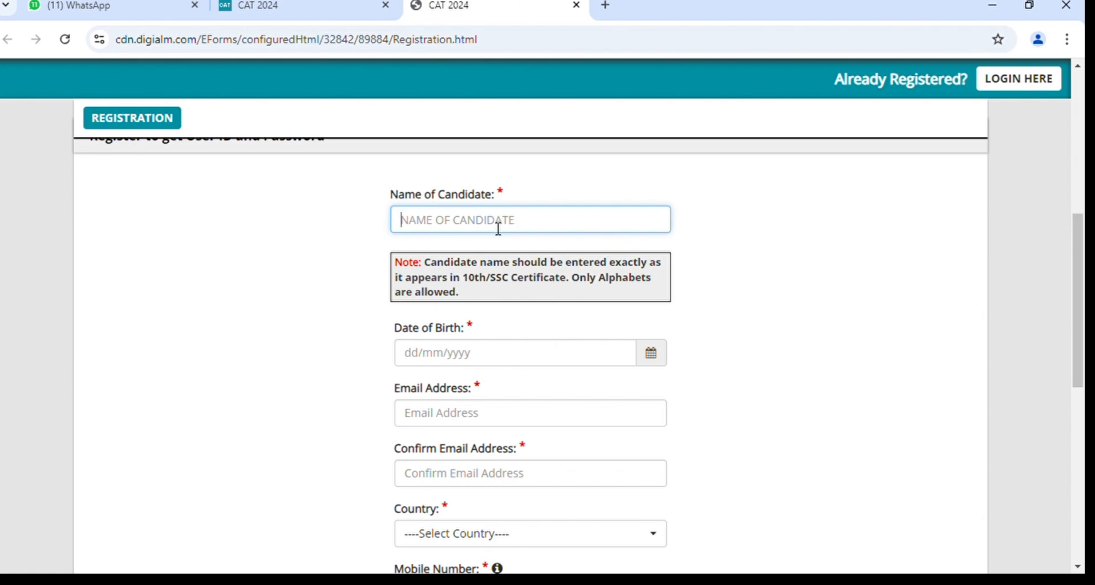
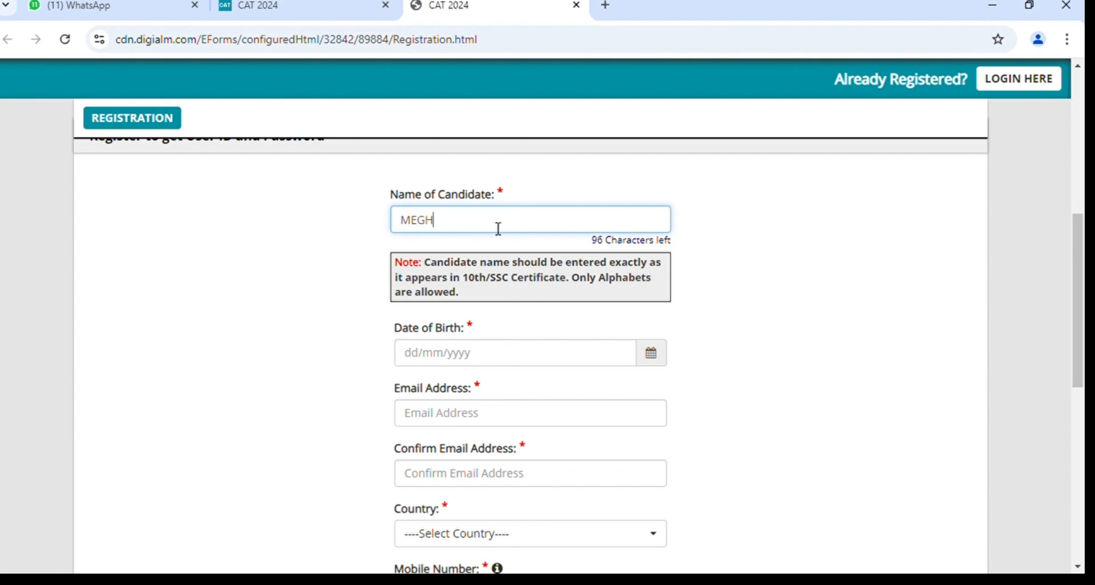
# Pick 23 August 2004 as the date of birth in the calendar chooser.
pyautogui.click(563, 356)
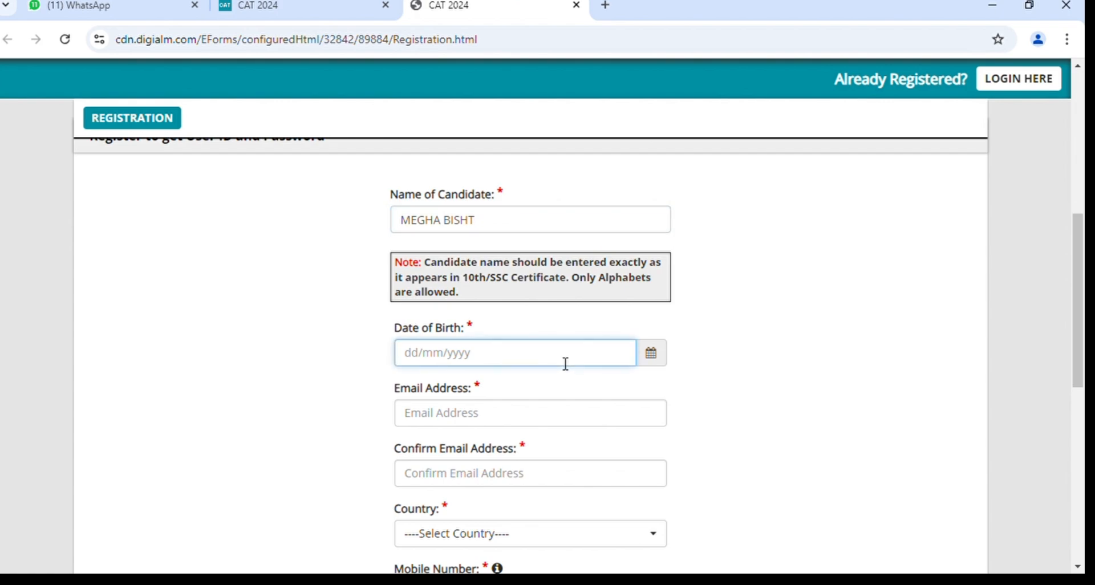
pyautogui.click(651, 359)
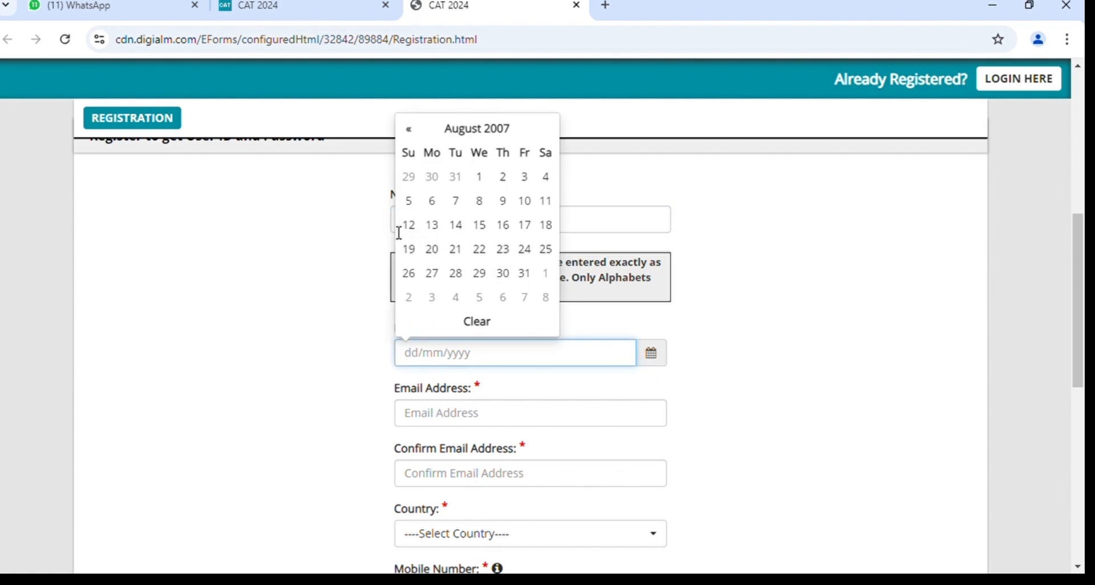
pyautogui.click(454, 141)
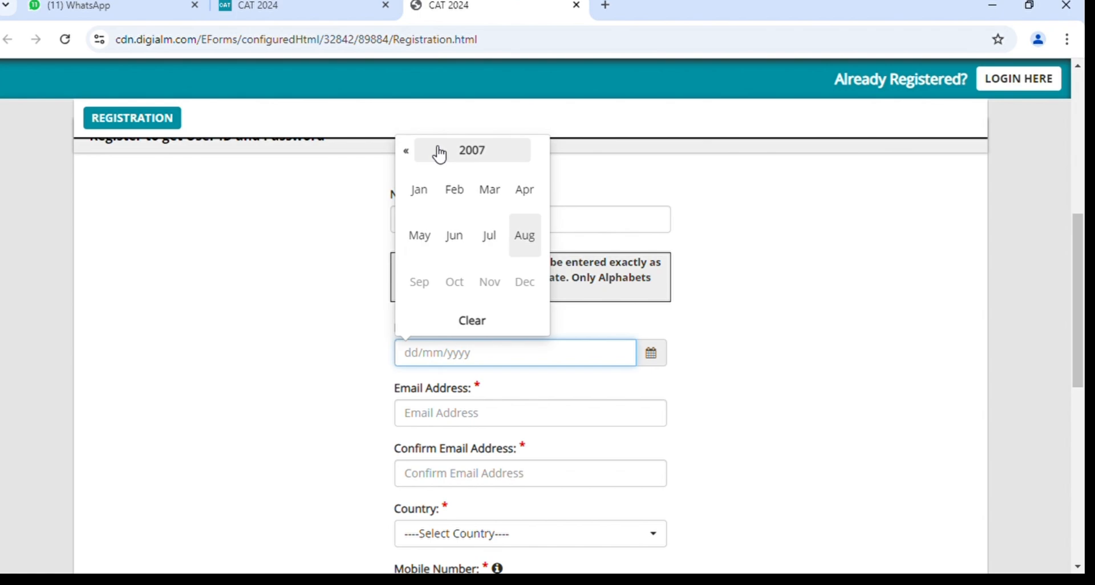
pyautogui.click(408, 151)
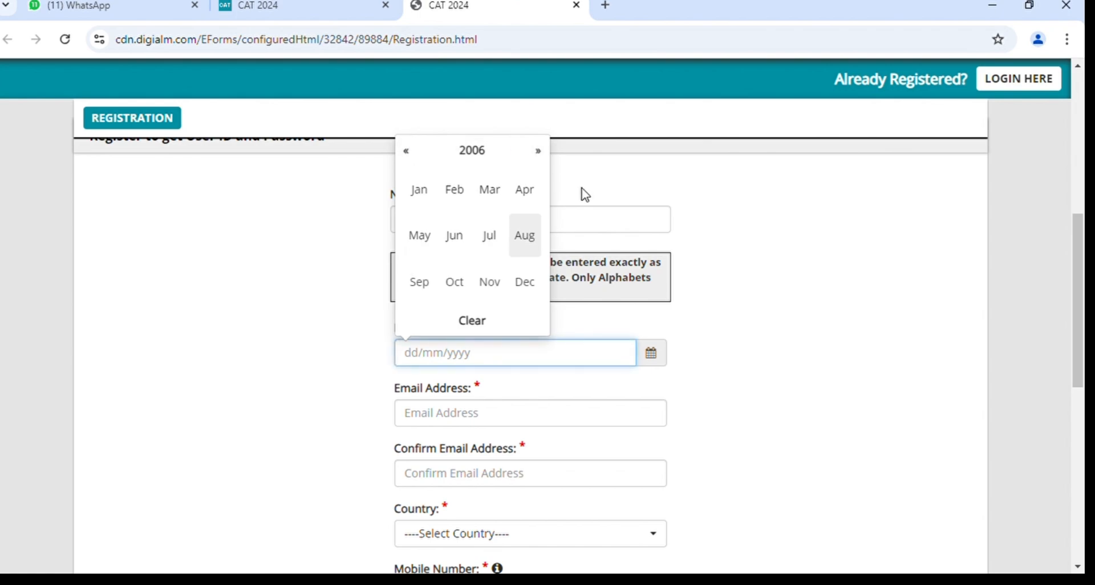
pyautogui.click(485, 159)
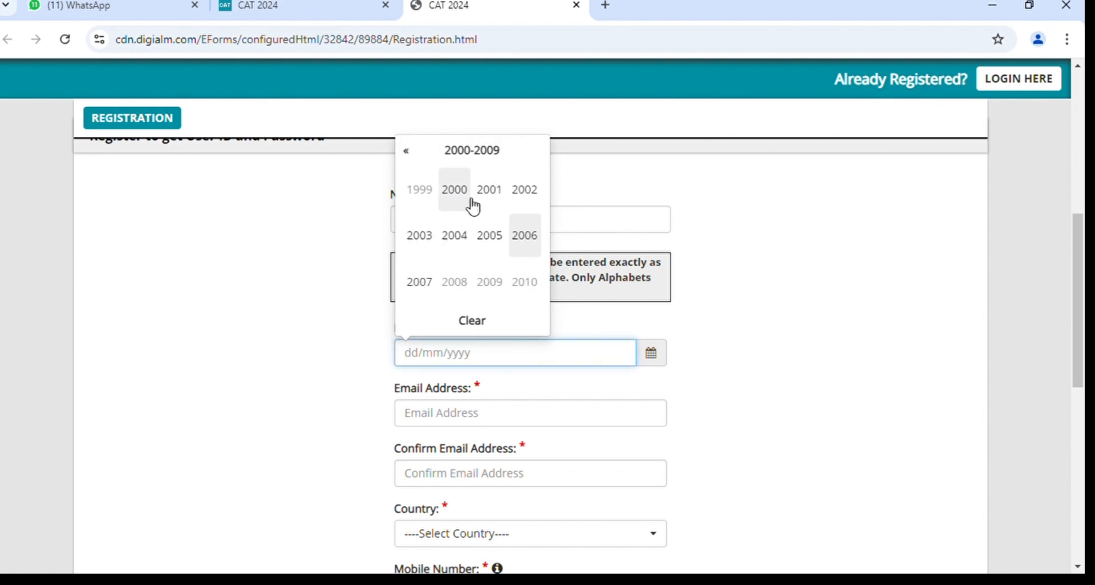
pyautogui.click(459, 239)
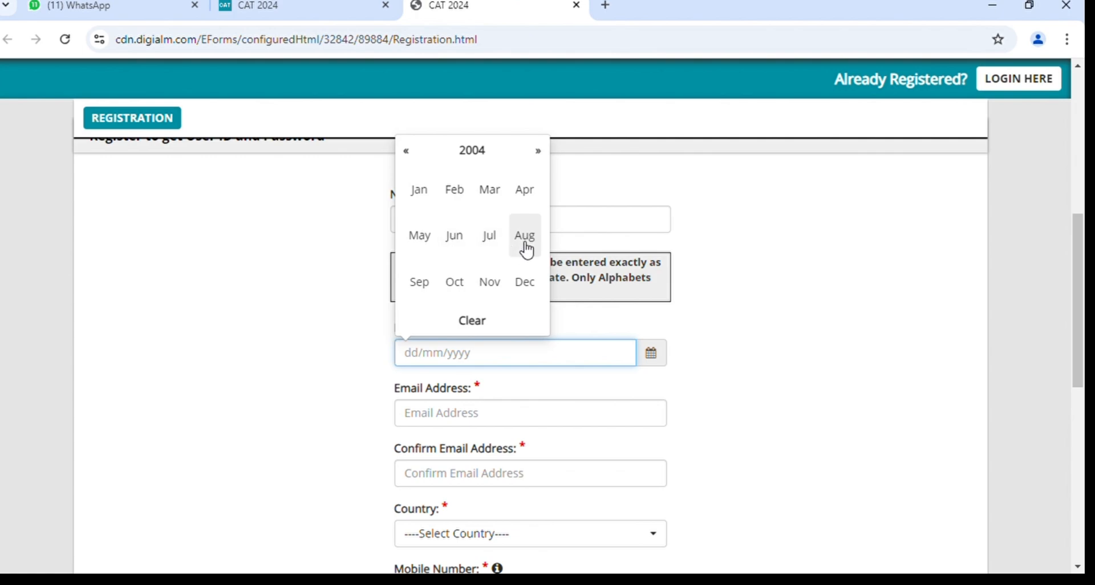
pyautogui.click(525, 248)
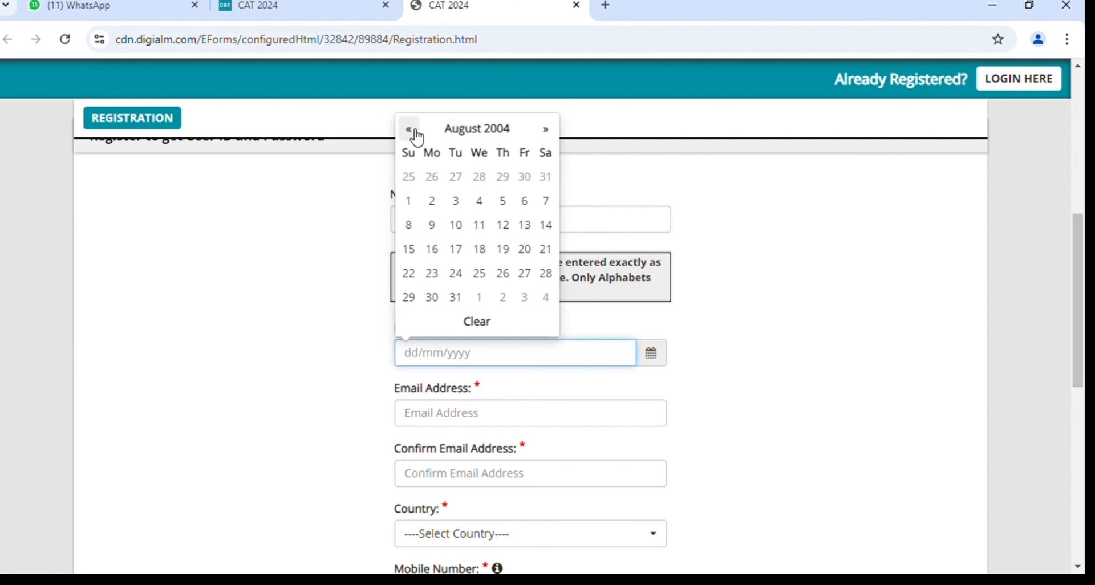
pyautogui.click(415, 133)
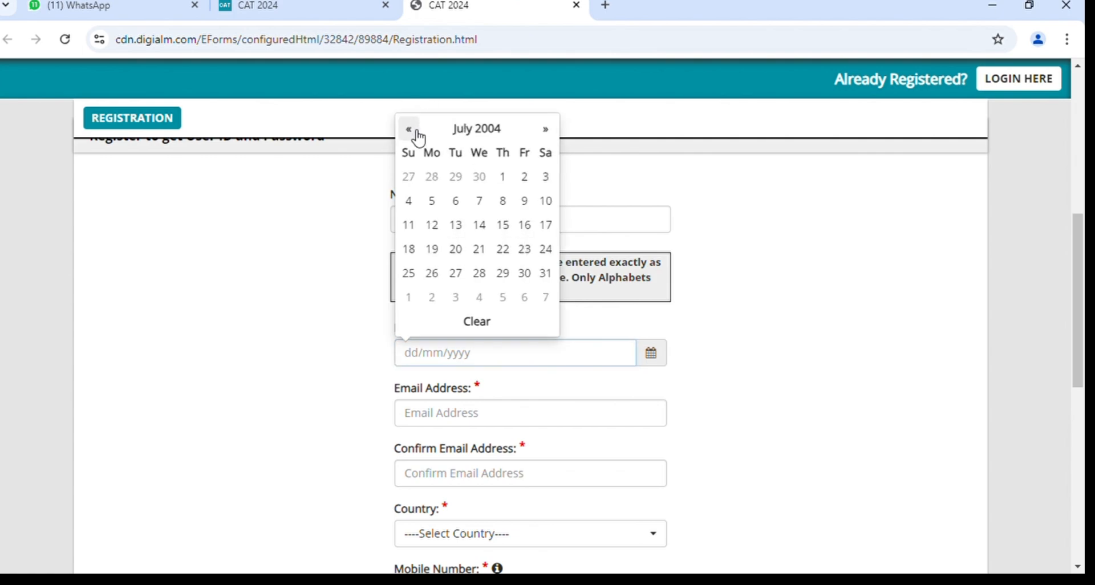
pyautogui.click(548, 130)
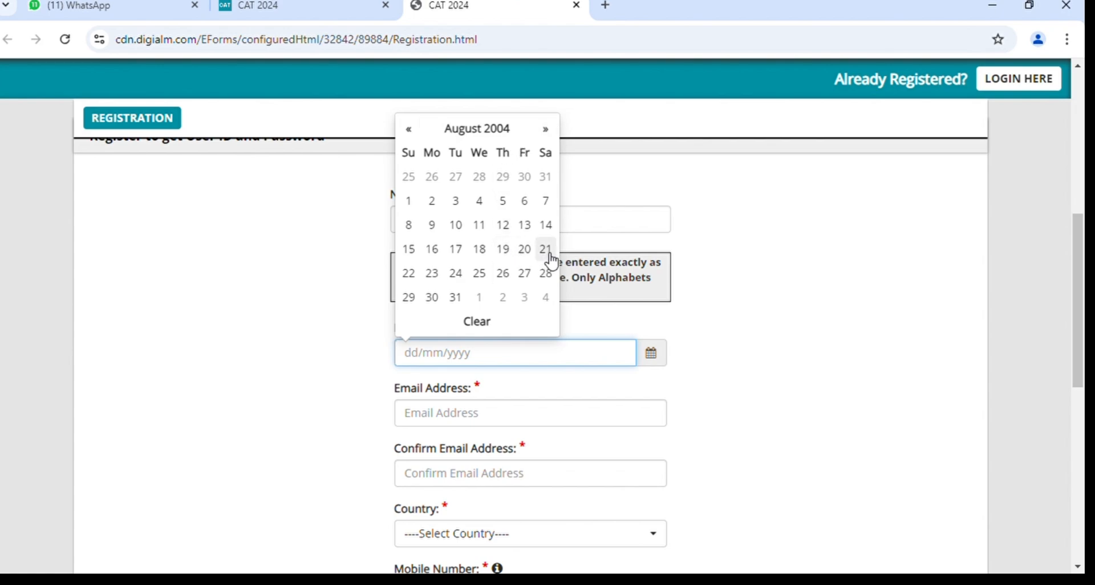
pyautogui.click(436, 276)
# Enter the candidate's Gmail address in the Email Address field.
pyautogui.scroll(-1, 715, 397)
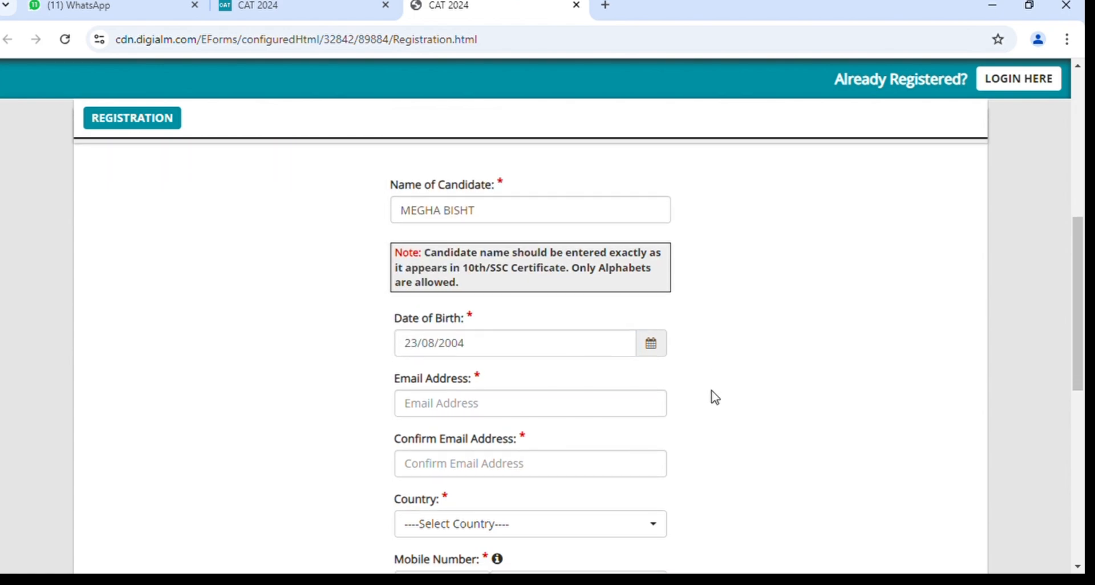
pyautogui.click(466, 362)
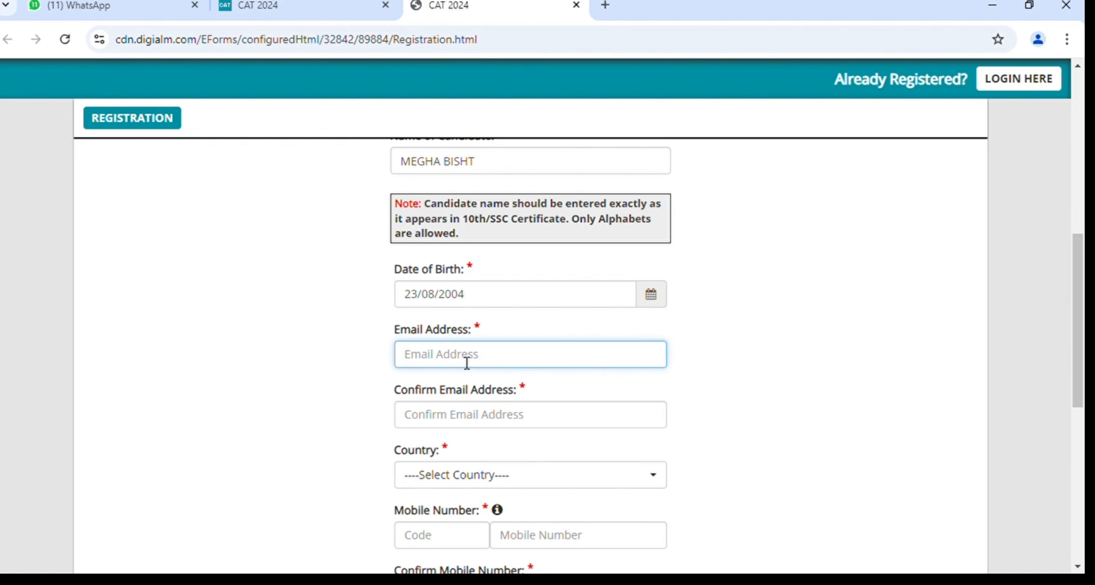
pyautogui.hotkey('ctrl', 'v')
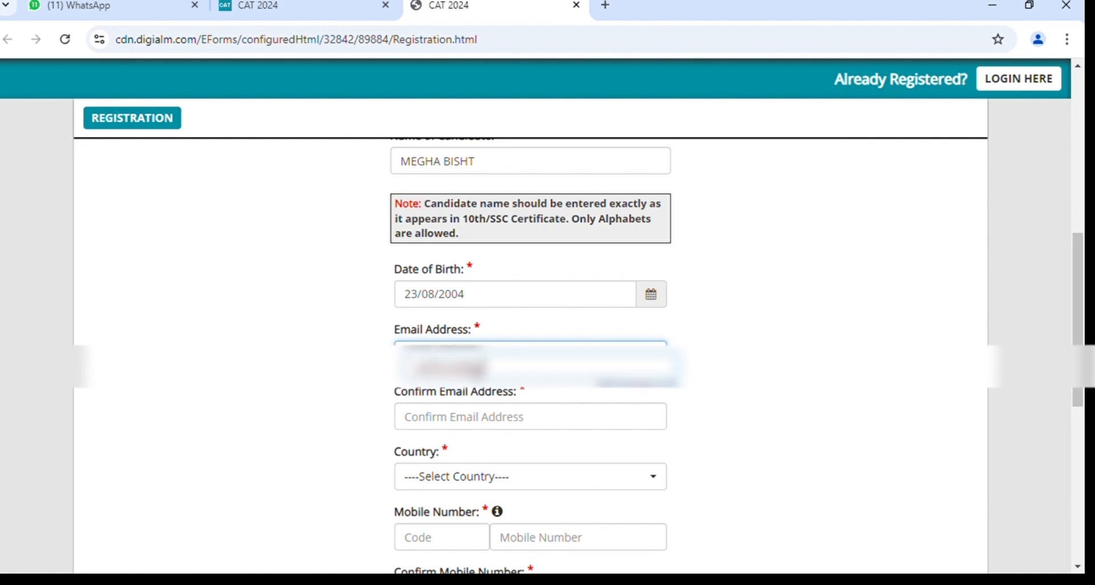
pyautogui.write('@gmail.c')
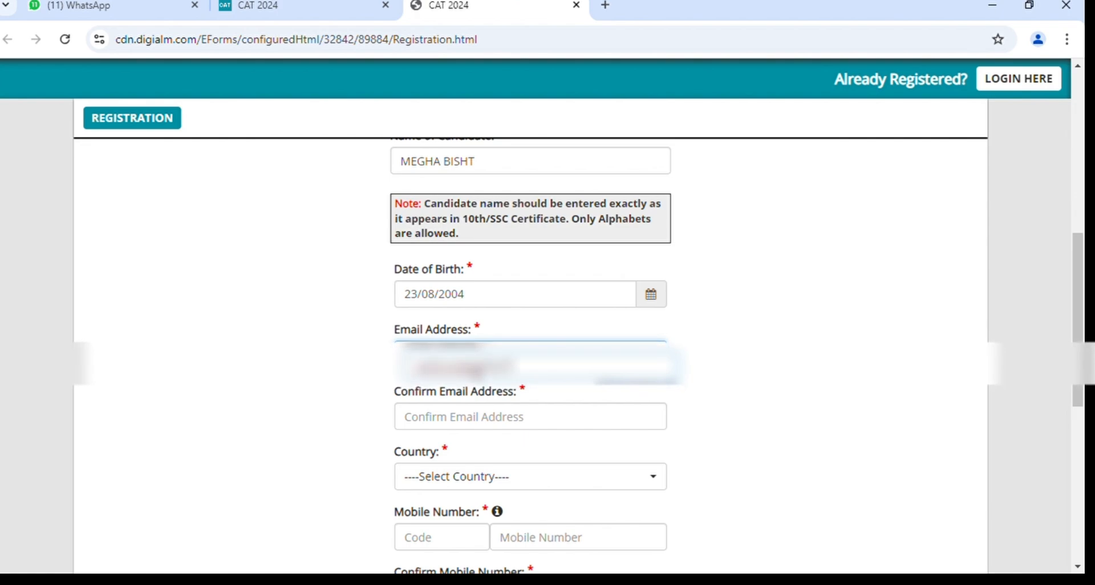
pyautogui.write('om')
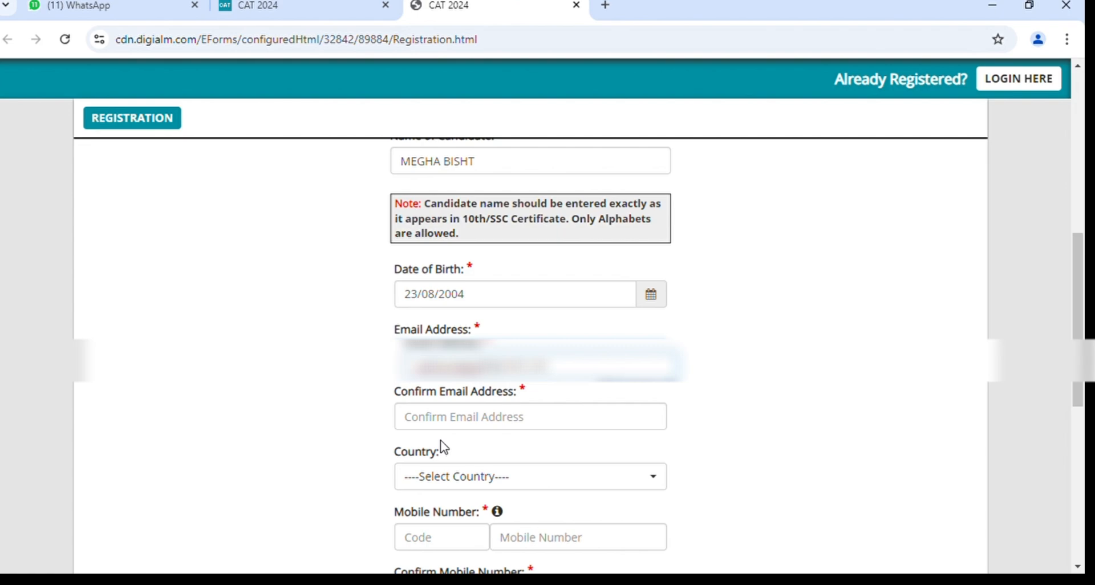
# Retype the same e-mail address in the Confirm Email Address field.
pyautogui.click(451, 418)
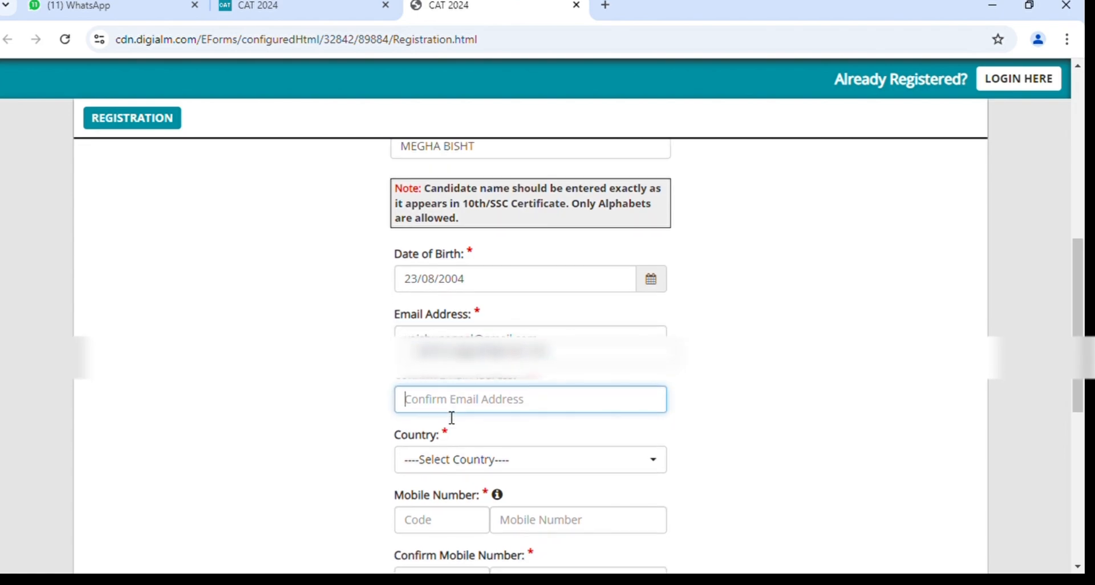
pyautogui.scroll(-1, 450, 418)
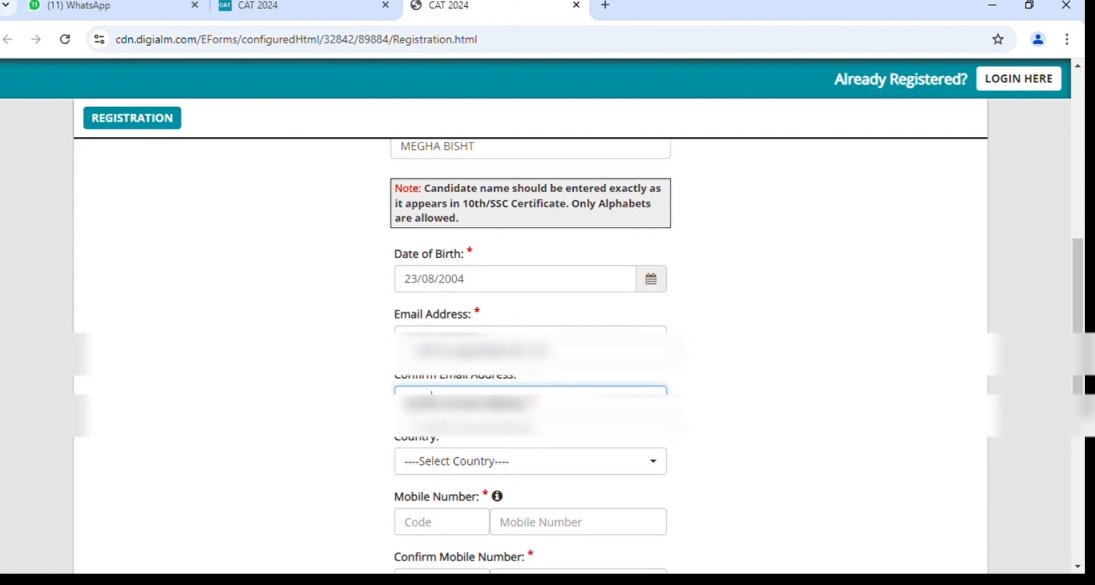
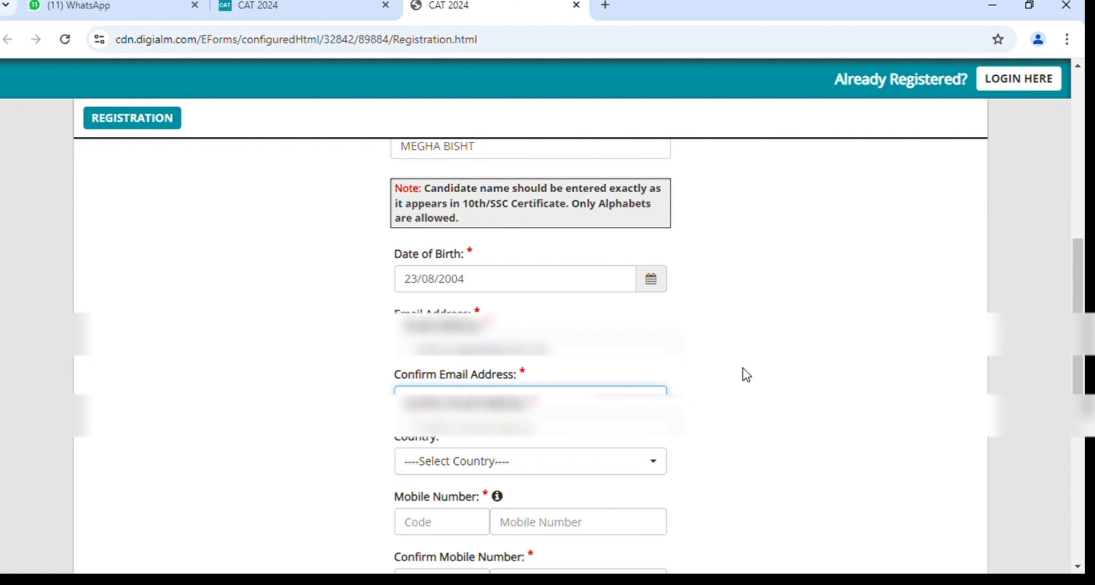
pyautogui.scroll(-1, 744, 370)
pyautogui.scroll(-1, 744, 371)
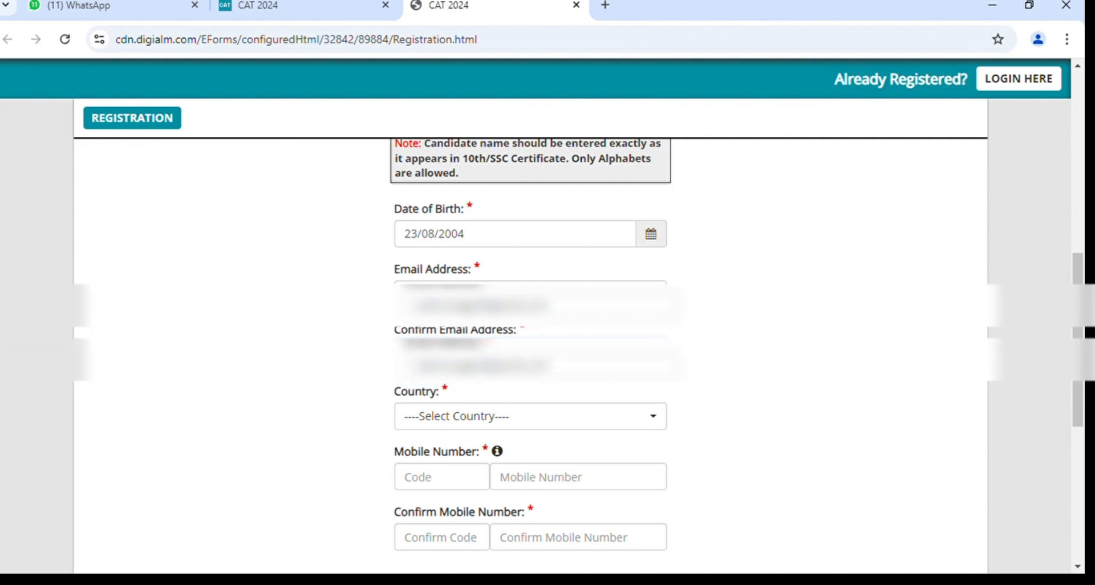
pyautogui.scroll(-1, 700, 362)
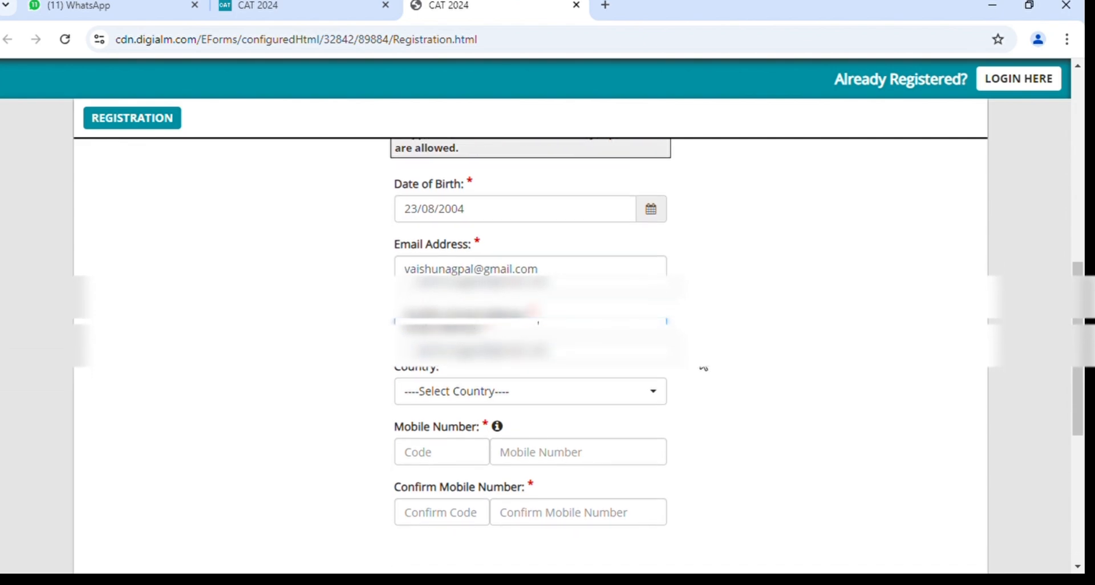
# Choose India as the country and enter the candidate's mobile number.
pyautogui.click(599, 400)
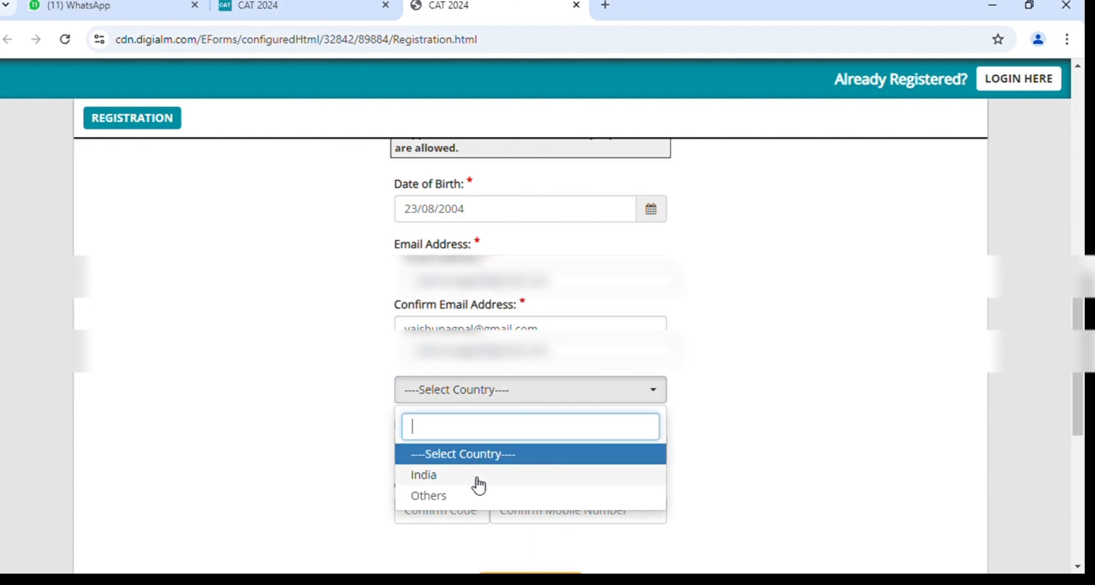
pyautogui.click(473, 479)
pyautogui.click(516, 462)
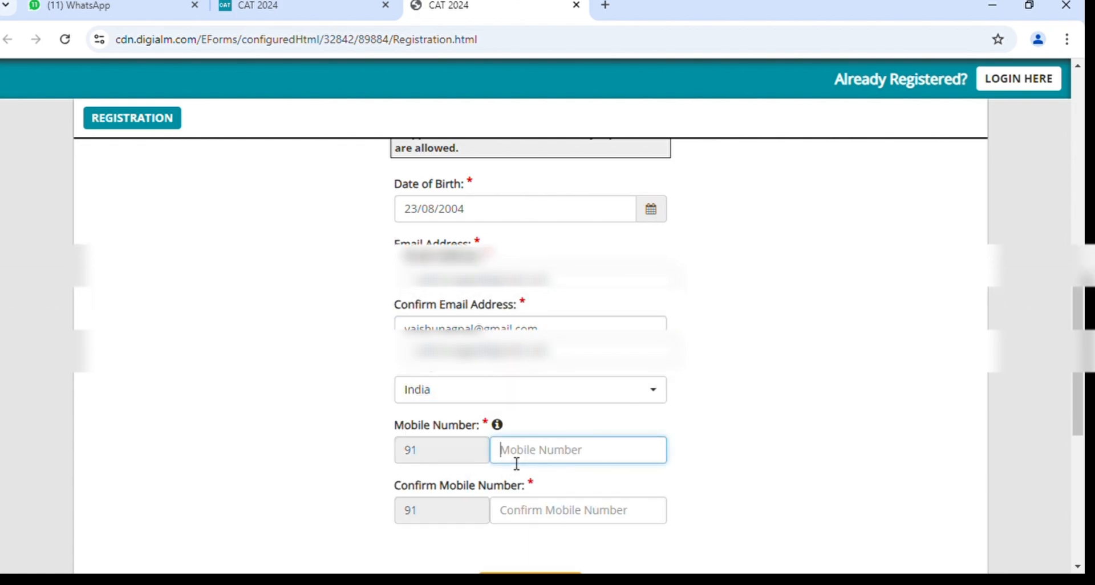
pyautogui.scroll(-1, 516, 462)
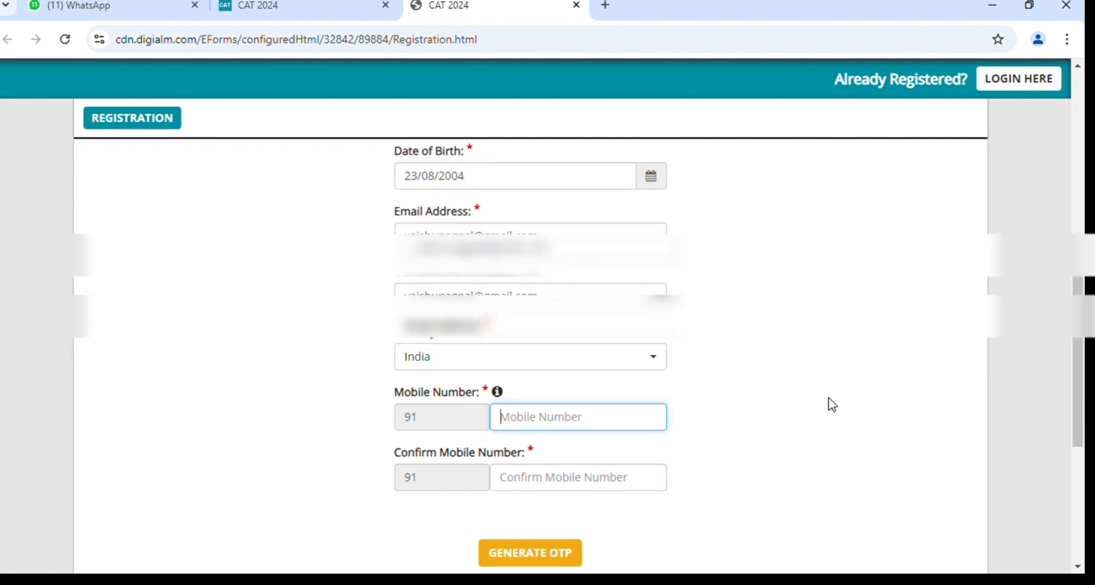
pyautogui.write('9876543210')
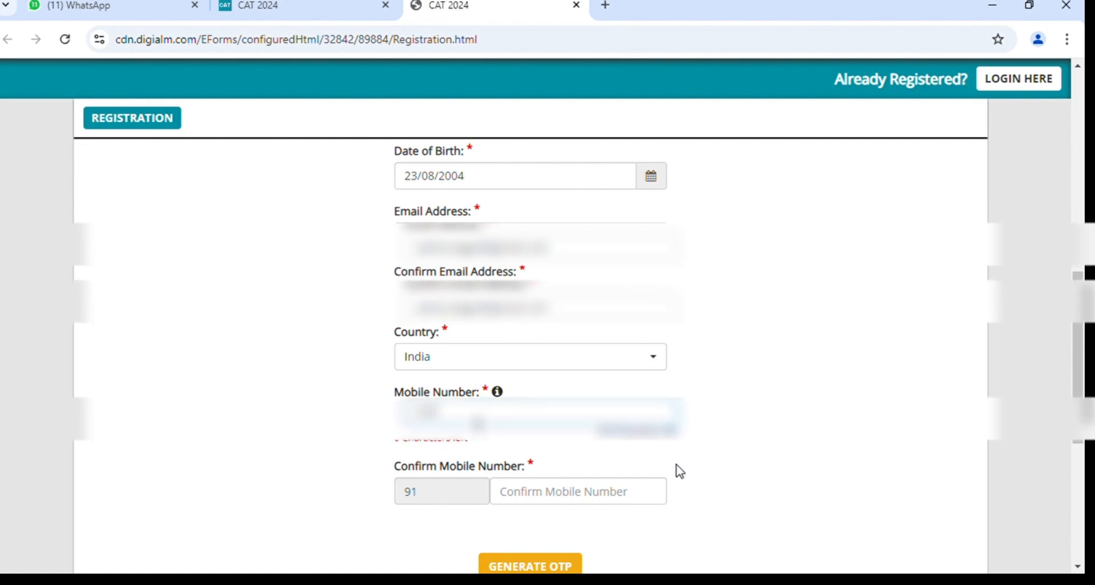
# Re-enter the mobile number in the Confirm Mobile Number field.
pyautogui.click(589, 490)
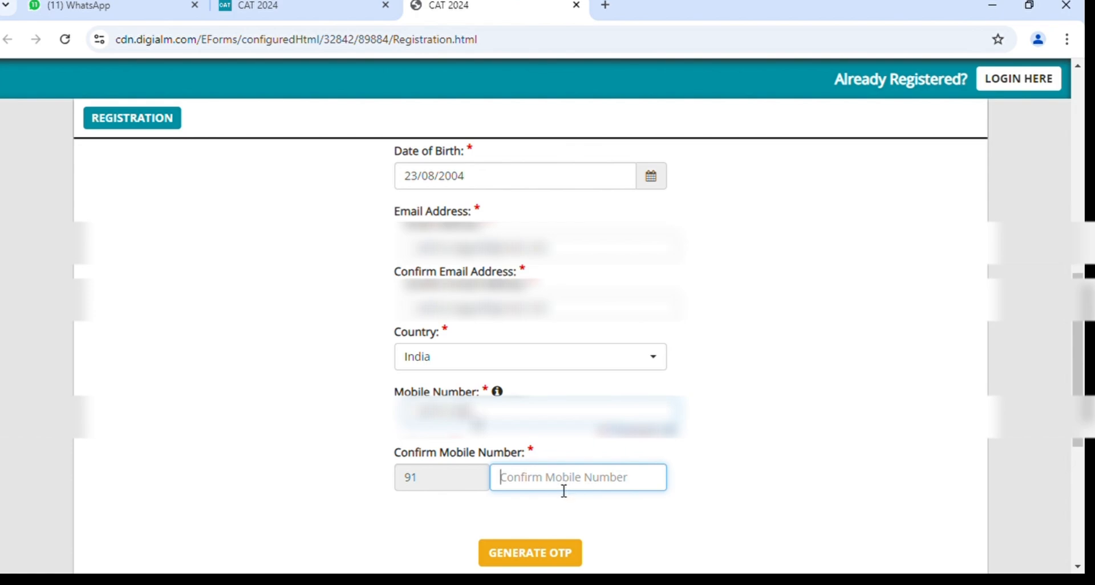
pyautogui.write('987')
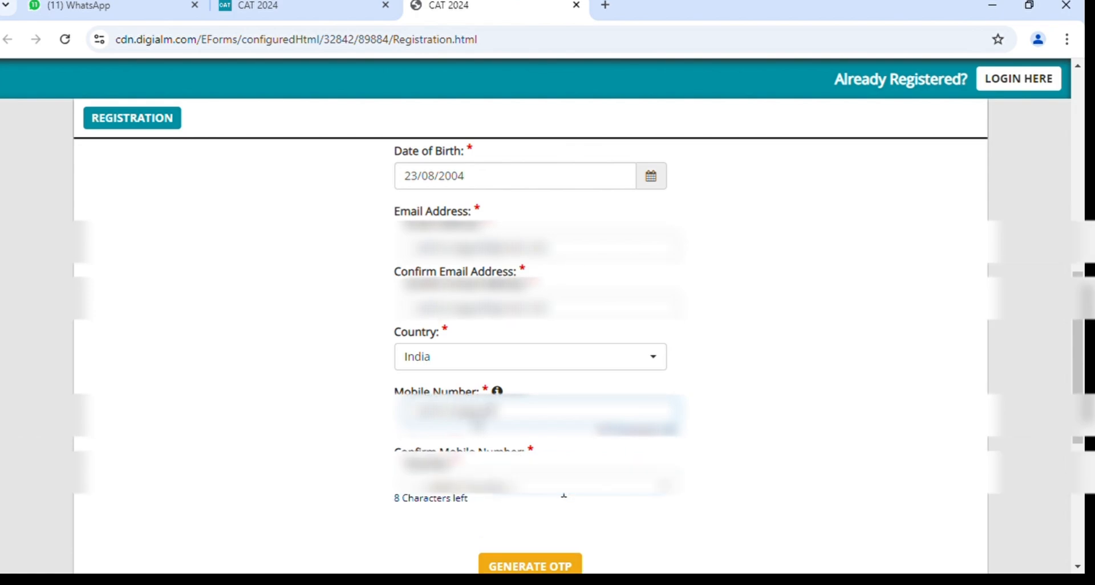
pyautogui.write('6')
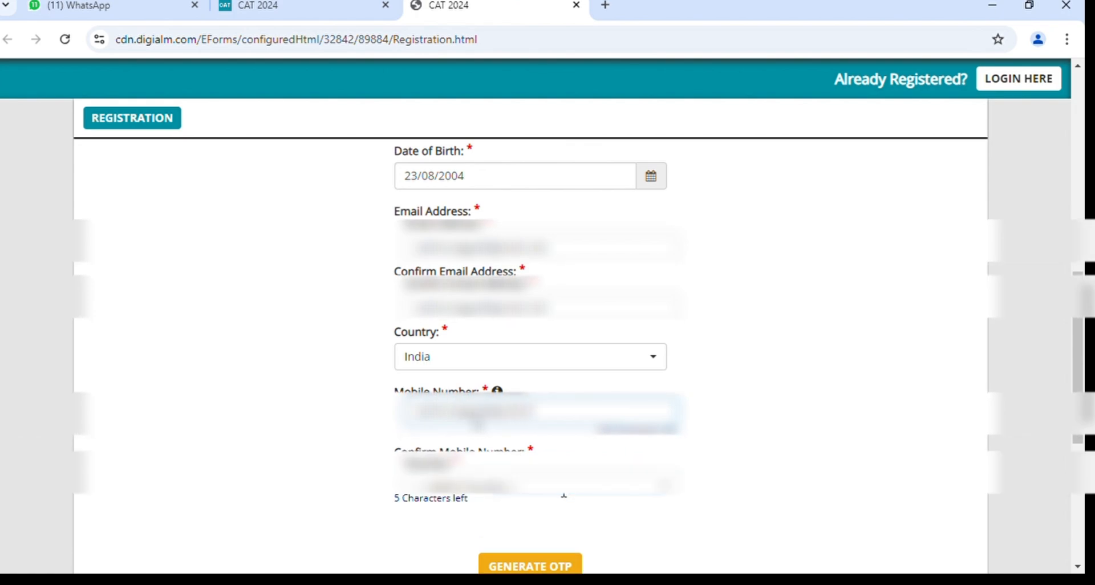
pyautogui.write('5432')
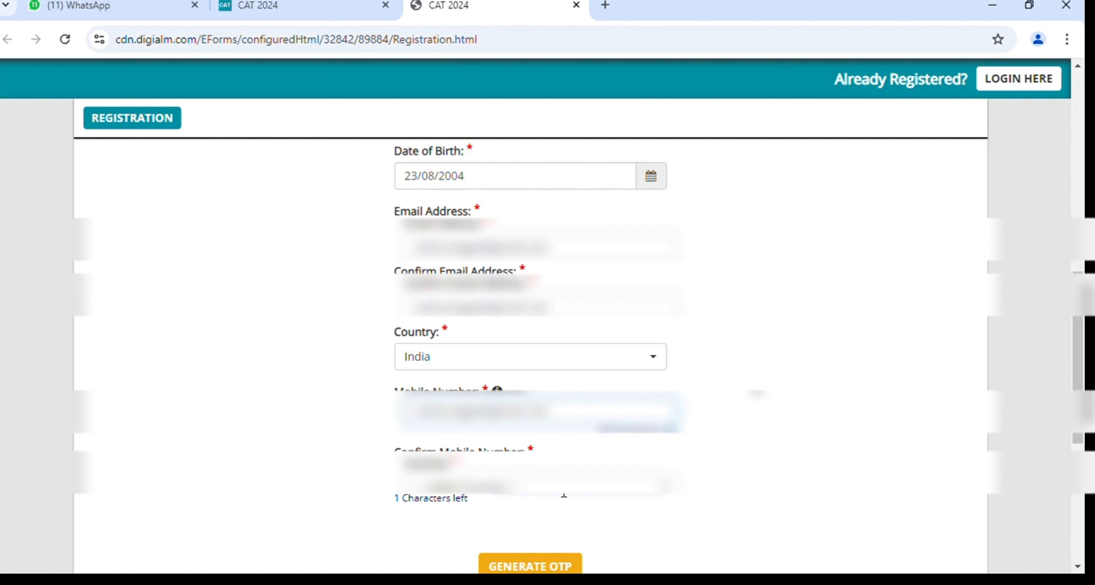
pyautogui.write('1')
pyautogui.scroll(-1, 563, 495)
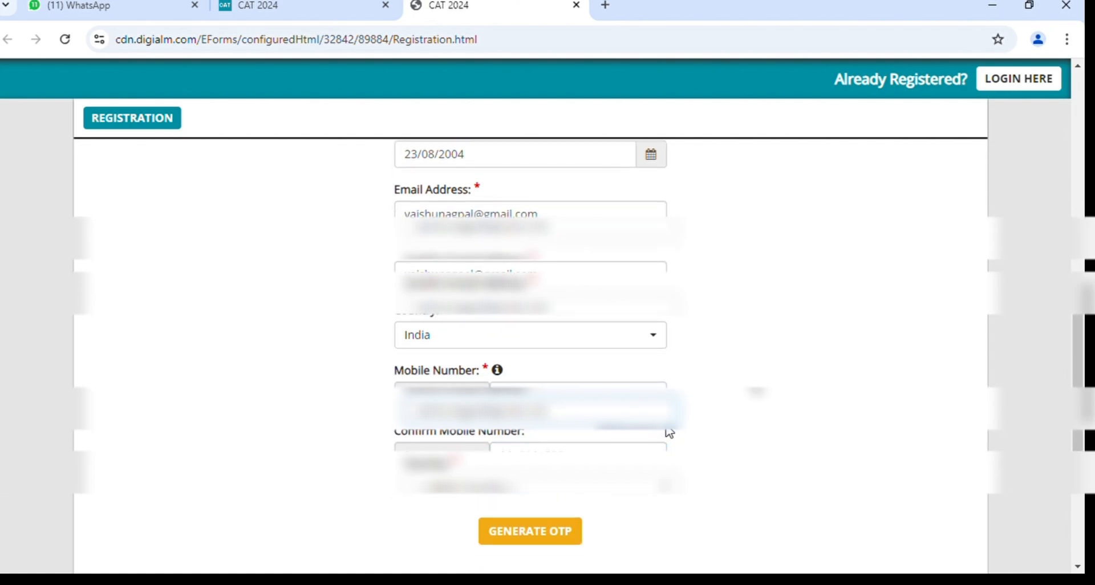
pyautogui.scroll(-2, 754, 438)
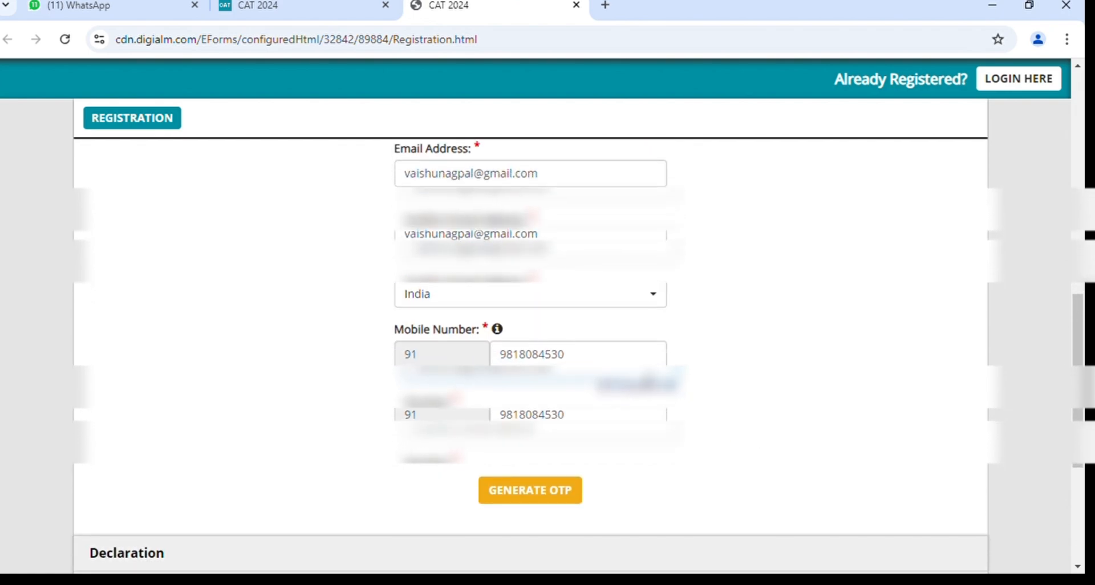
# Generate OTPs by typing the captcha characters and submitting them.
pyautogui.click(554, 502)
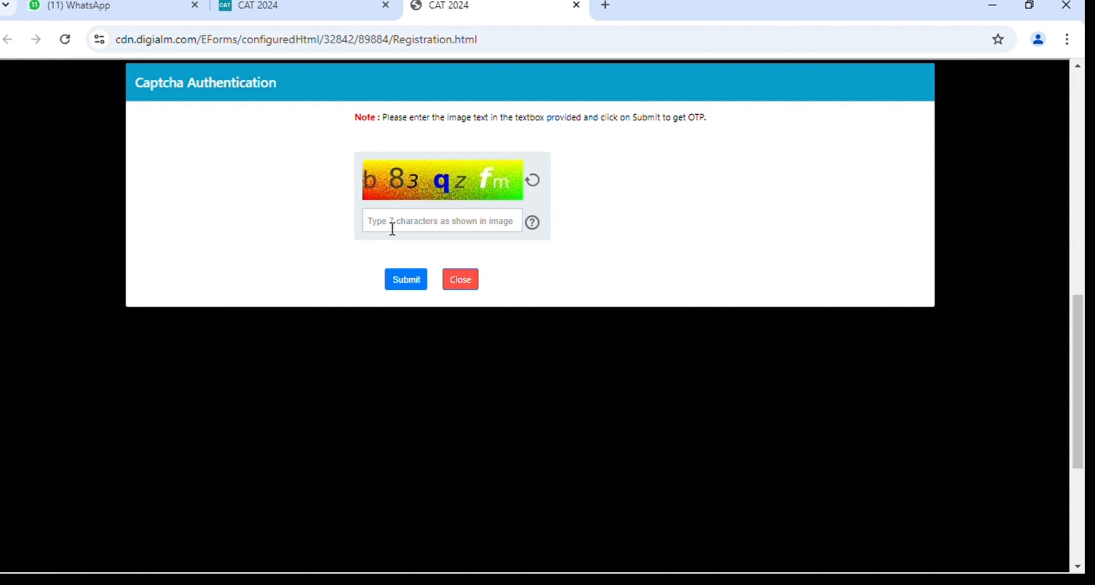
pyautogui.click(391, 228)
pyautogui.write('b83')
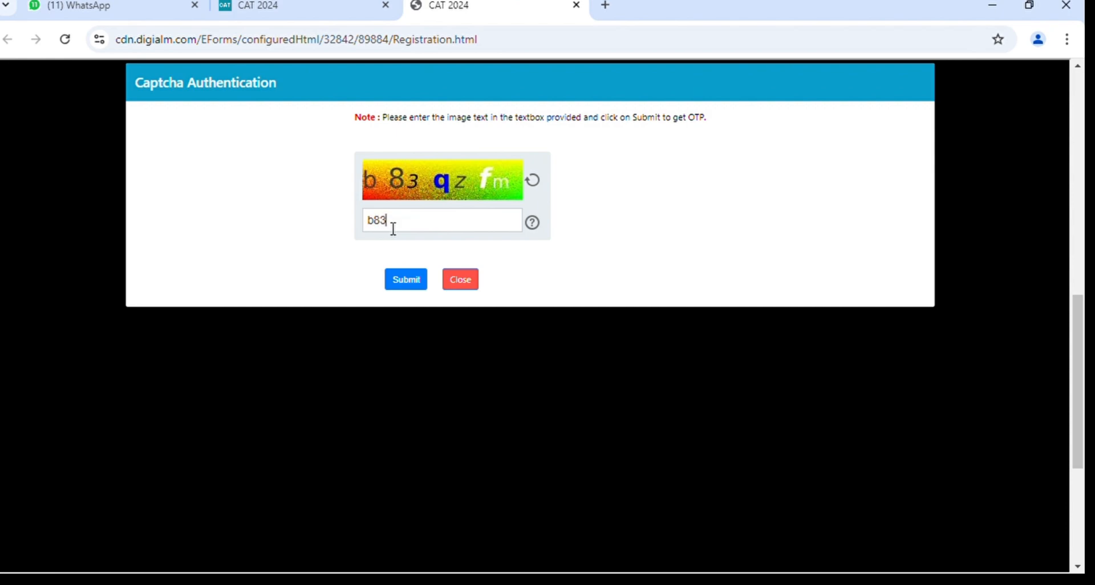
pyautogui.write('qzfm')
pyautogui.click(418, 285)
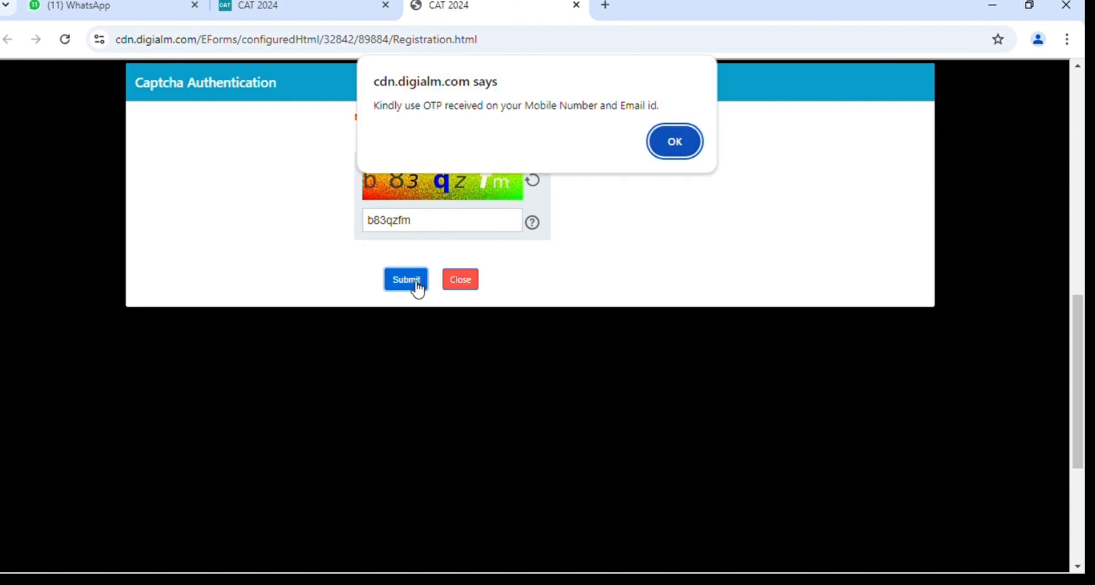
# Dismiss the OTP-sent notice and enter the received mobile and email OTPs.
pyautogui.click(695, 144)
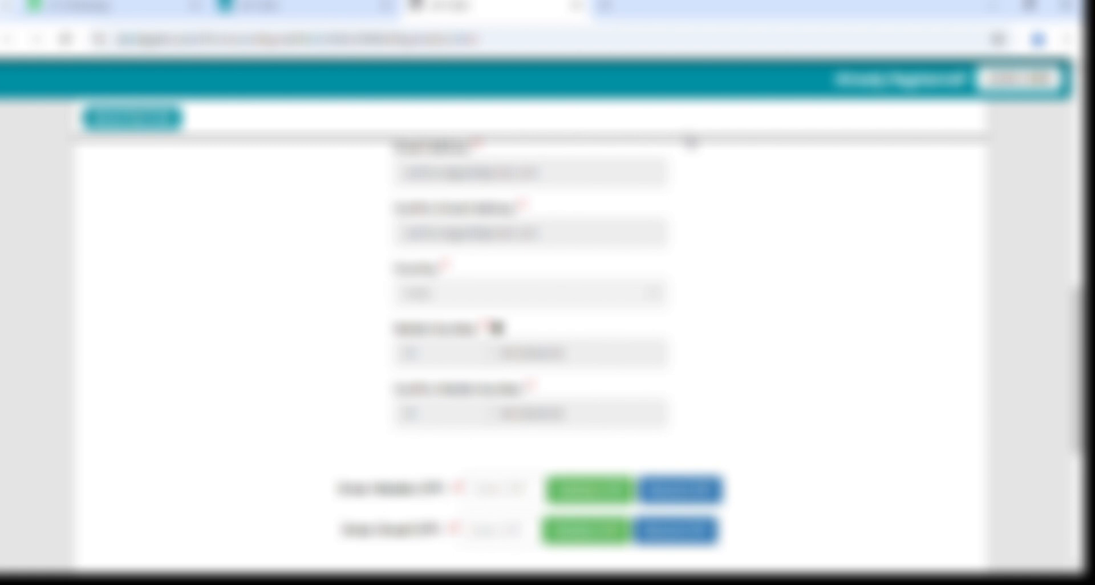
pyautogui.scroll(-3, 773, 353)
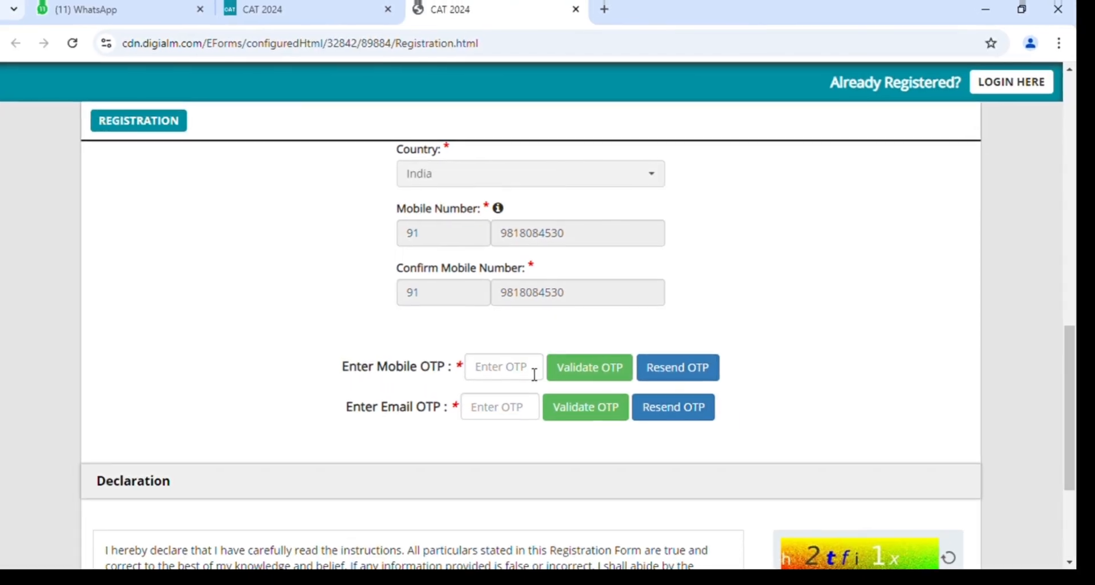
pyautogui.click(524, 436)
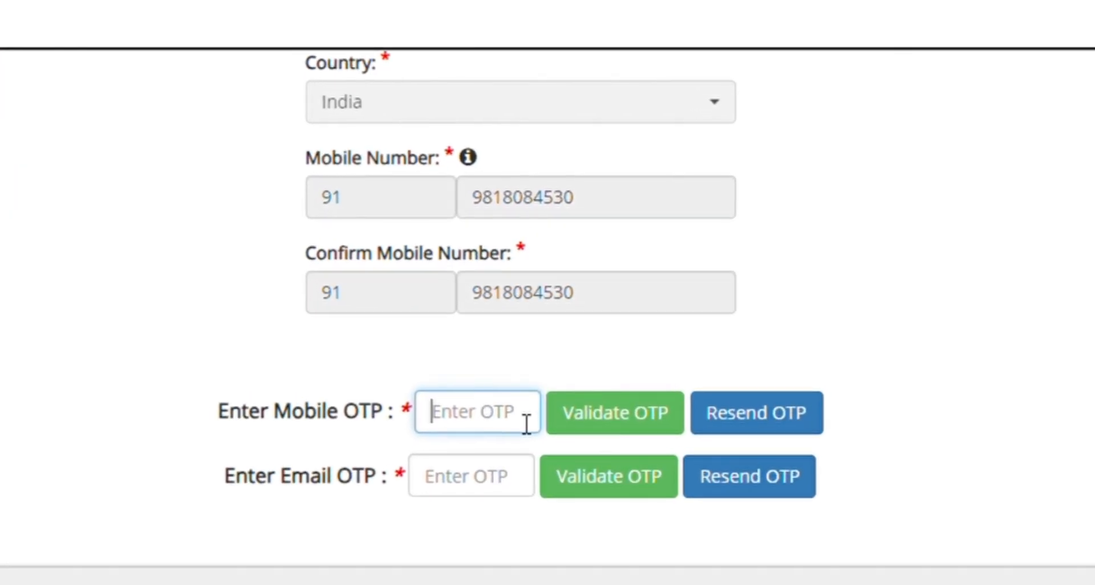
pyautogui.write('•••')
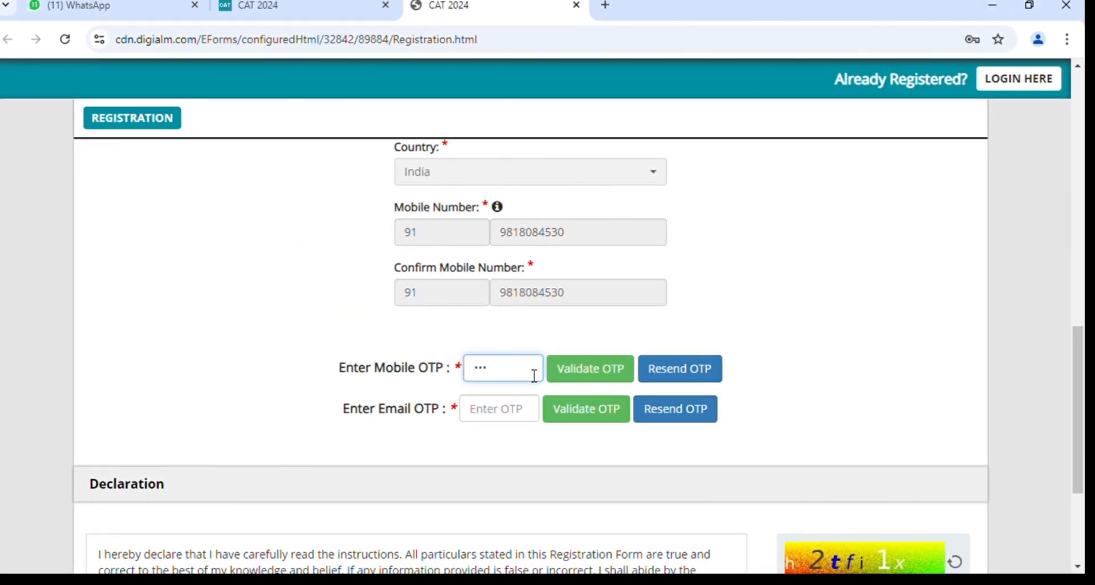
pyautogui.write('•••')
pyautogui.click(487, 414)
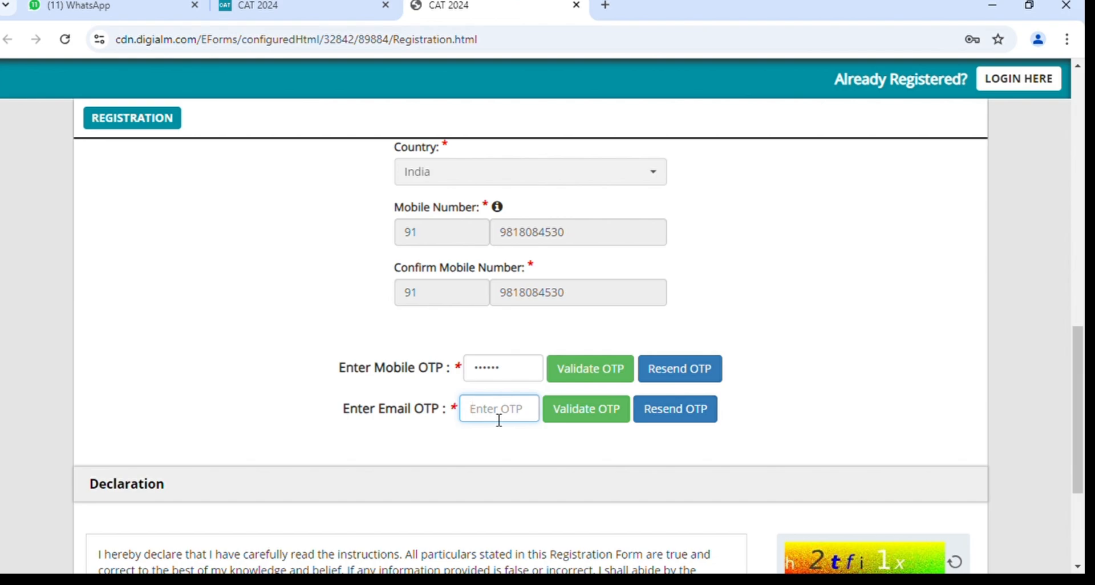
pyautogui.write('1')
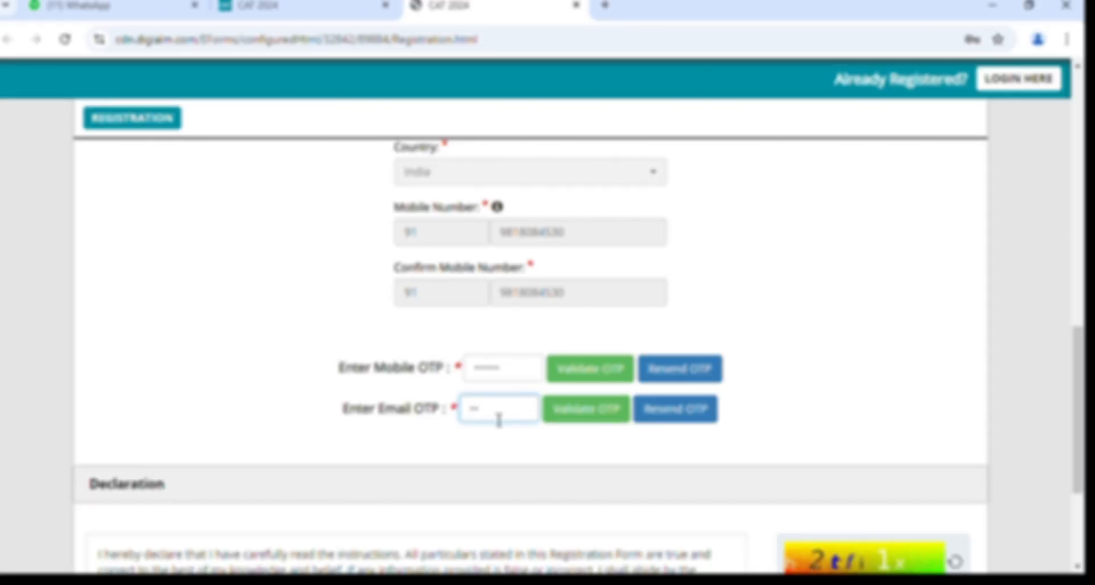
pyautogui.write('23456')
# Validate the mobile OTP and then the email OTP, acknowledging each success alert.
pyautogui.click(593, 378)
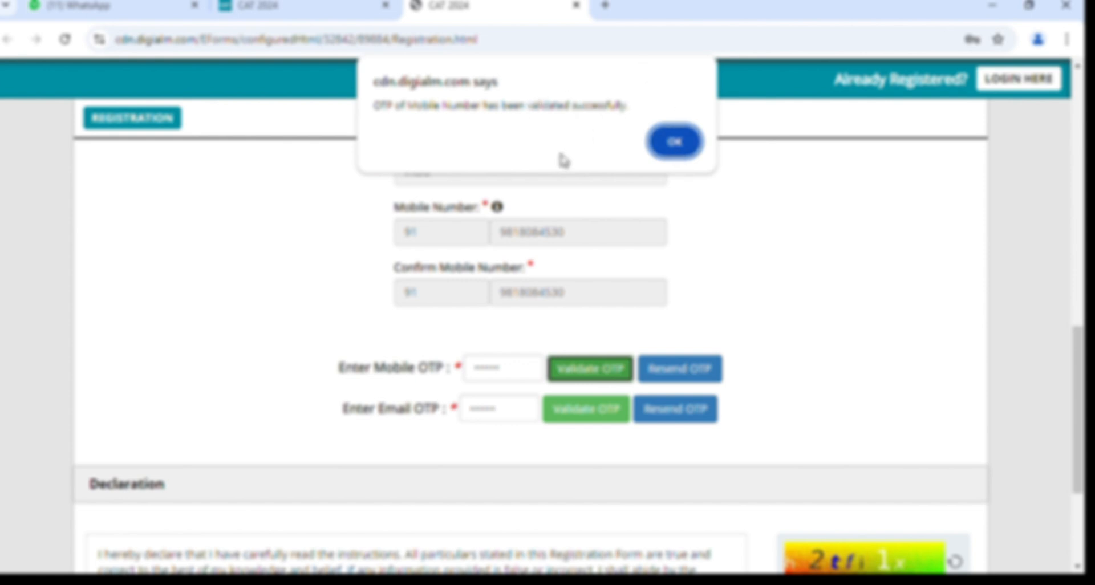
pyautogui.click(691, 158)
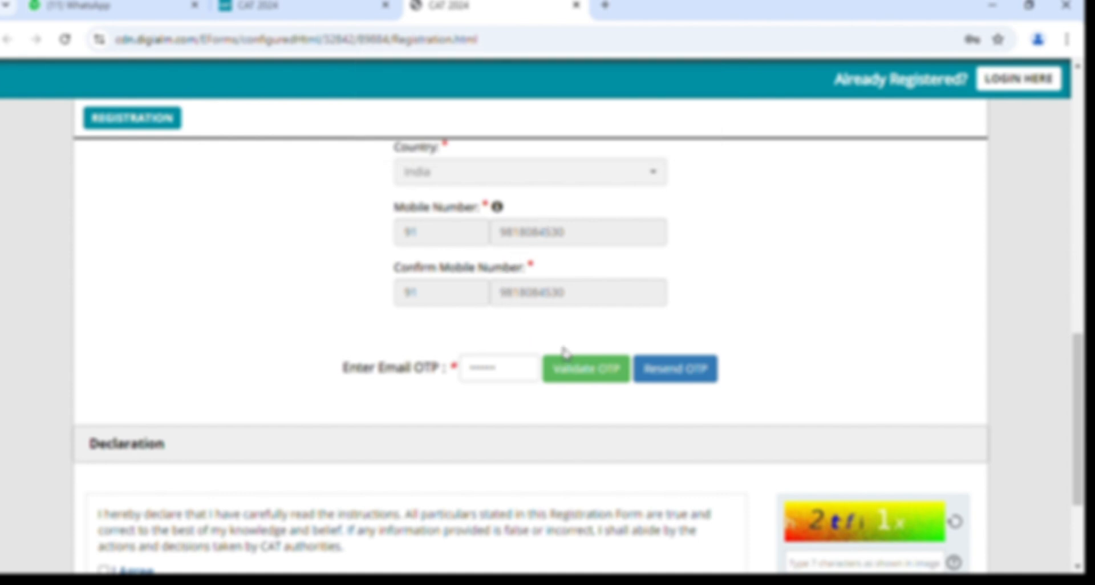
pyautogui.click(596, 375)
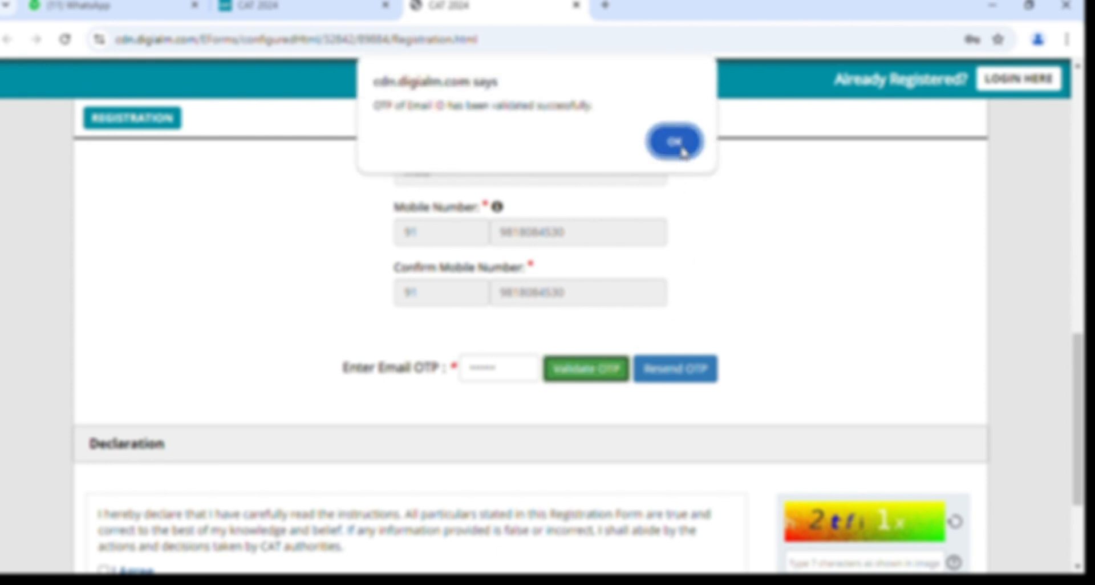
pyautogui.click(680, 152)
pyautogui.scroll(-2, 724, 369)
pyautogui.scroll(-2, 724, 371)
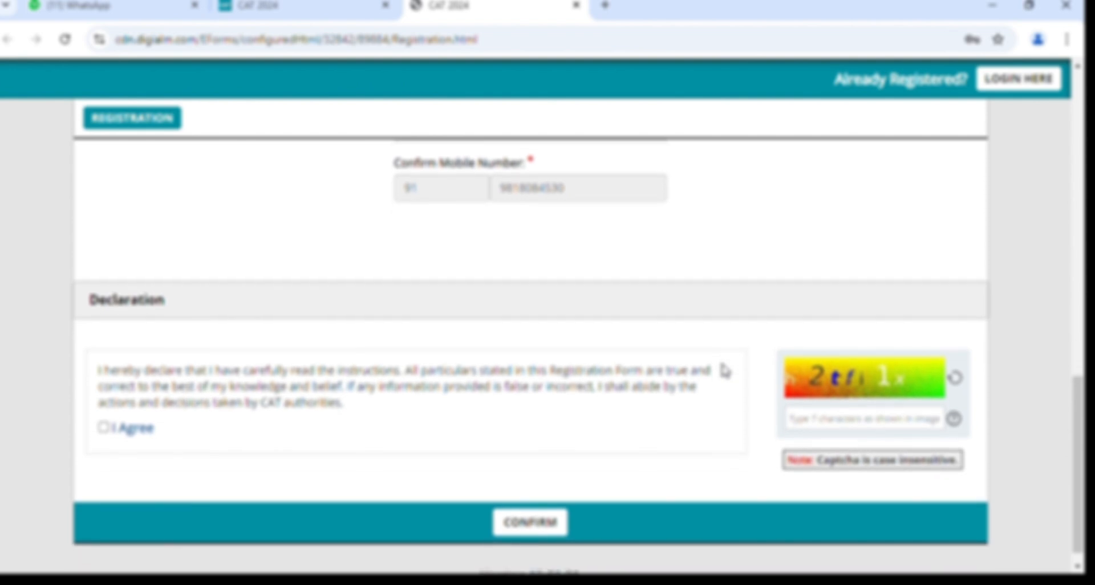
pyautogui.scroll(4, 686, 269)
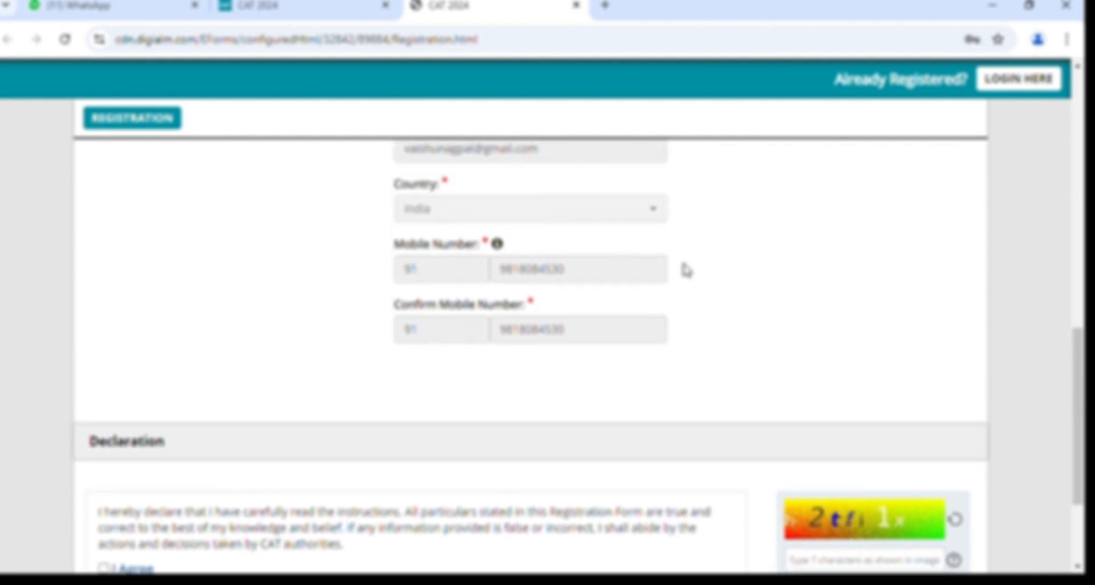
pyautogui.scroll(1, 686, 269)
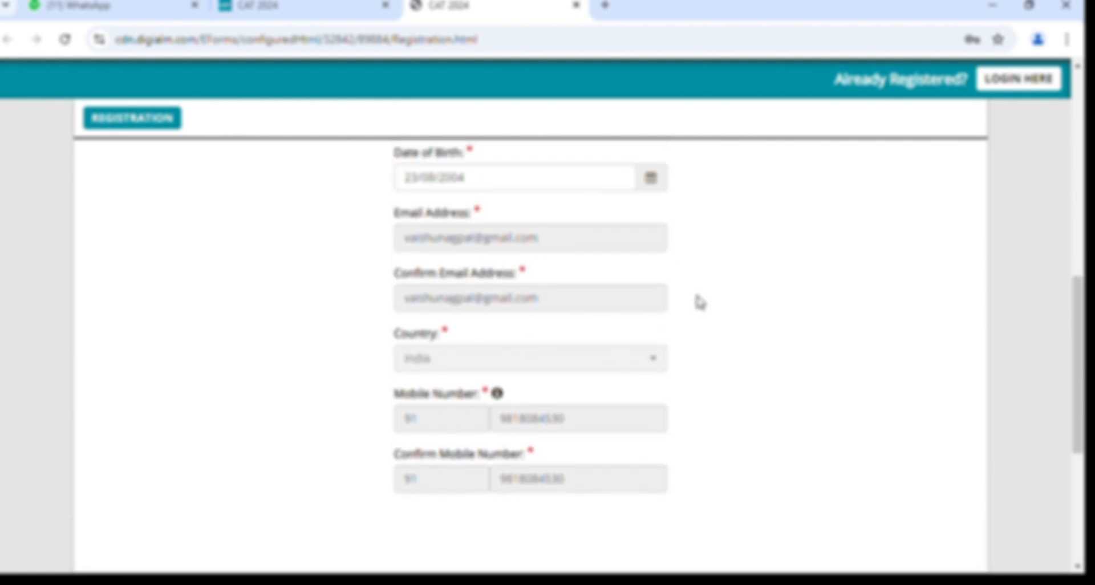
pyautogui.scroll(3, 700, 302)
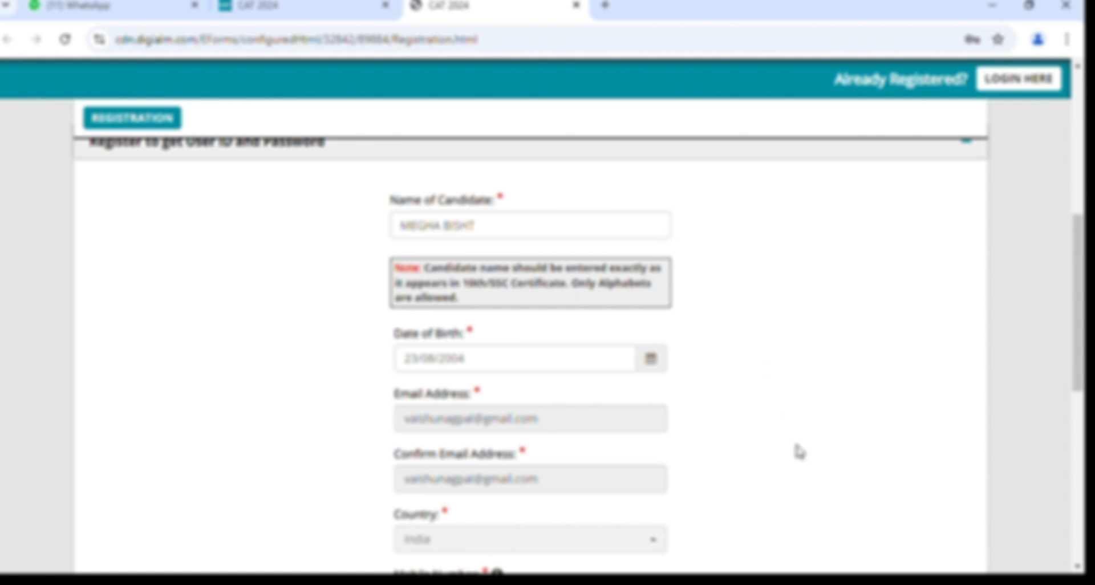
pyautogui.scroll(-5, 799, 451)
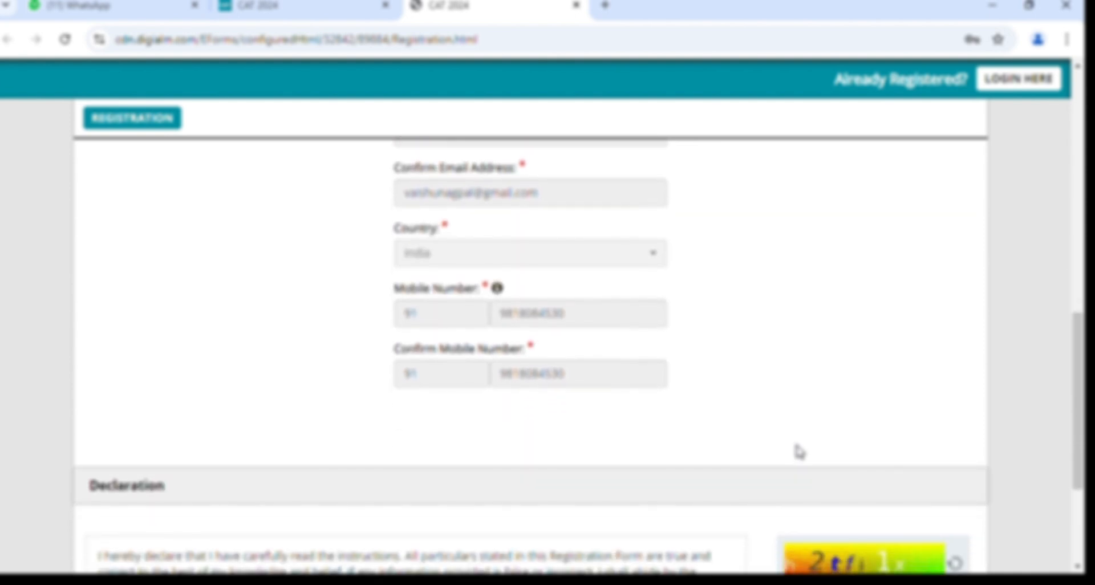
pyautogui.scroll(-2, 799, 451)
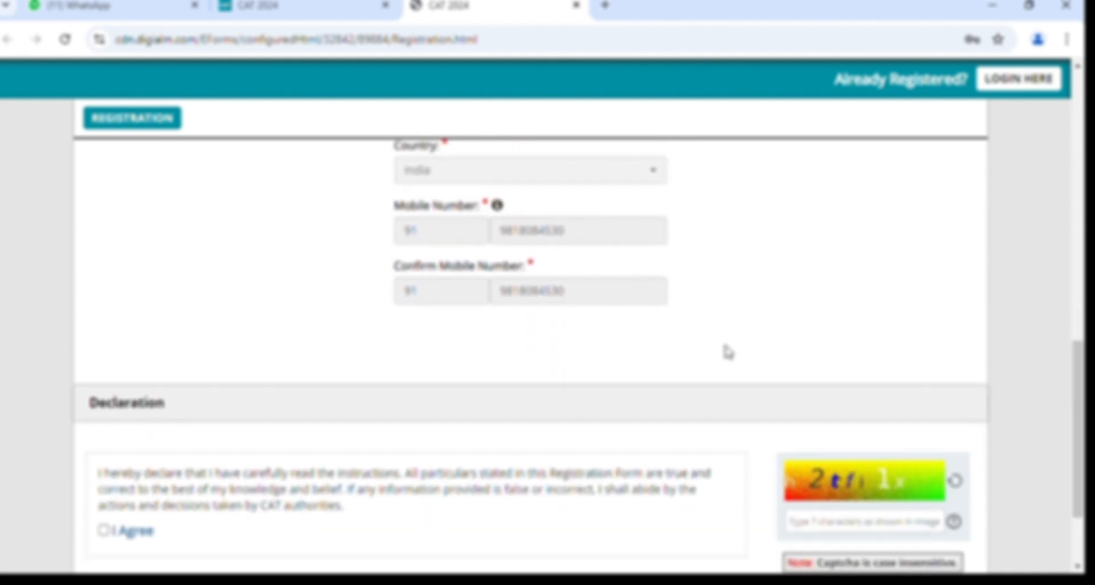
pyautogui.scroll(-1, 728, 352)
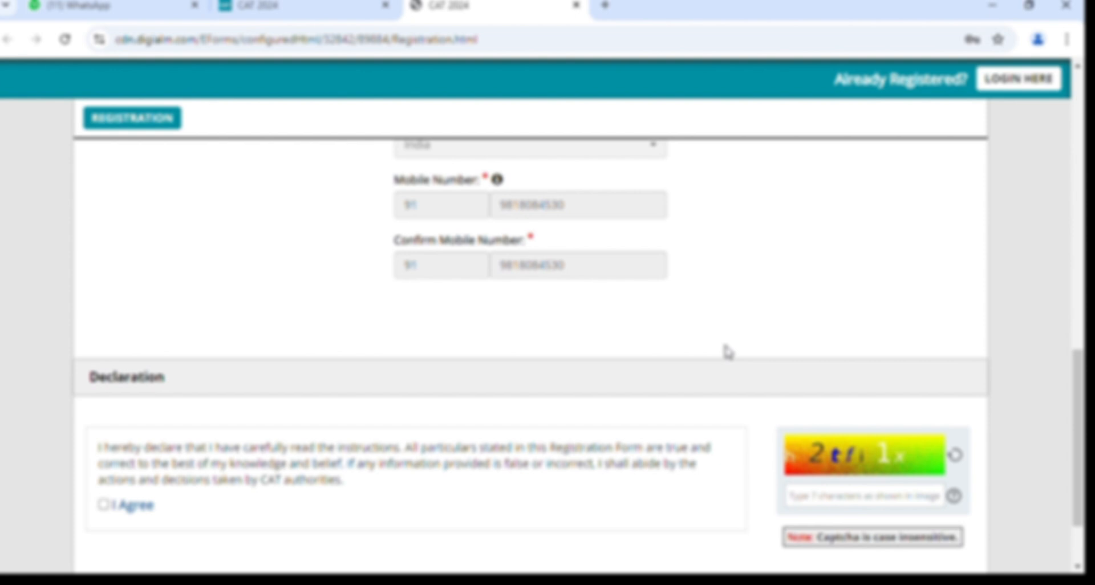
pyautogui.scroll(-1, 536, 343)
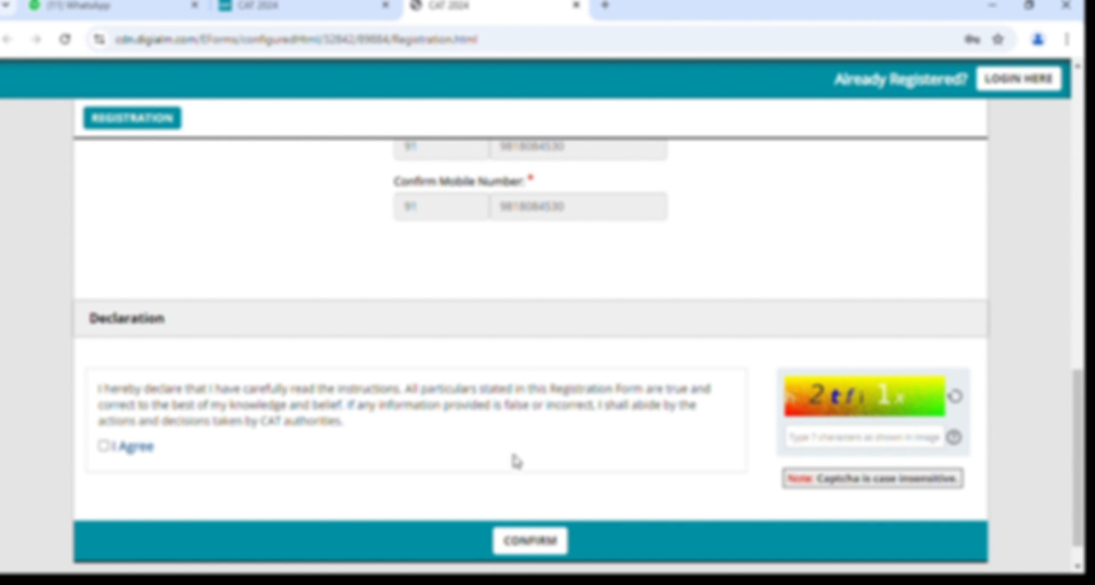
# Tick I Agree on the declaration, type the captcha code, and scroll through the verification table.
pyautogui.click(103, 446)
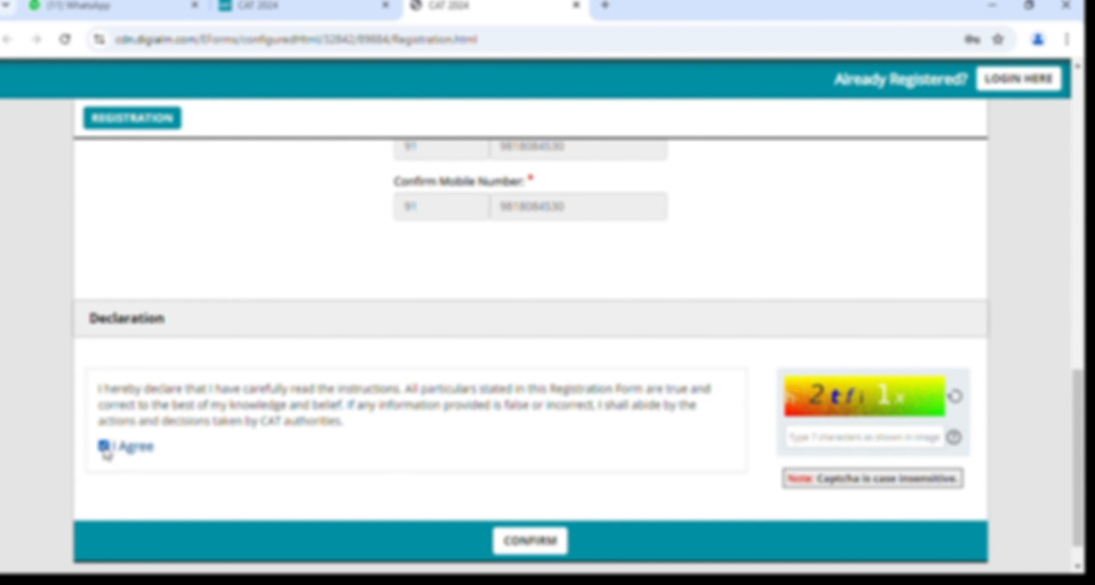
pyautogui.click(856, 448)
pyautogui.write('h2')
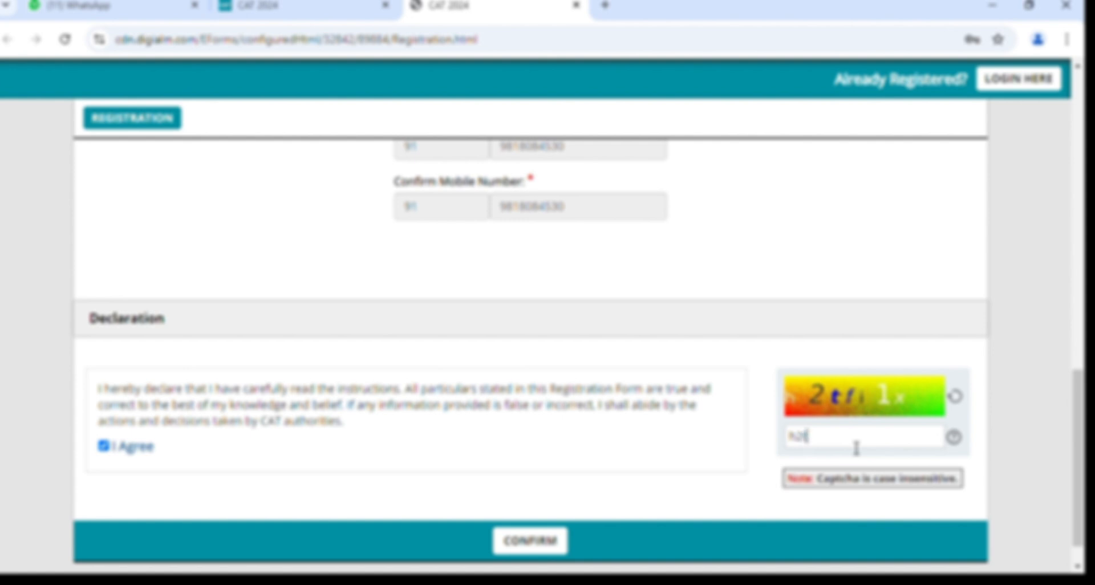
pyautogui.write('t')
pyautogui.write('f')
pyautogui.write('i1x')
pyautogui.click(527, 541)
pyautogui.scroll(4, 593, 485)
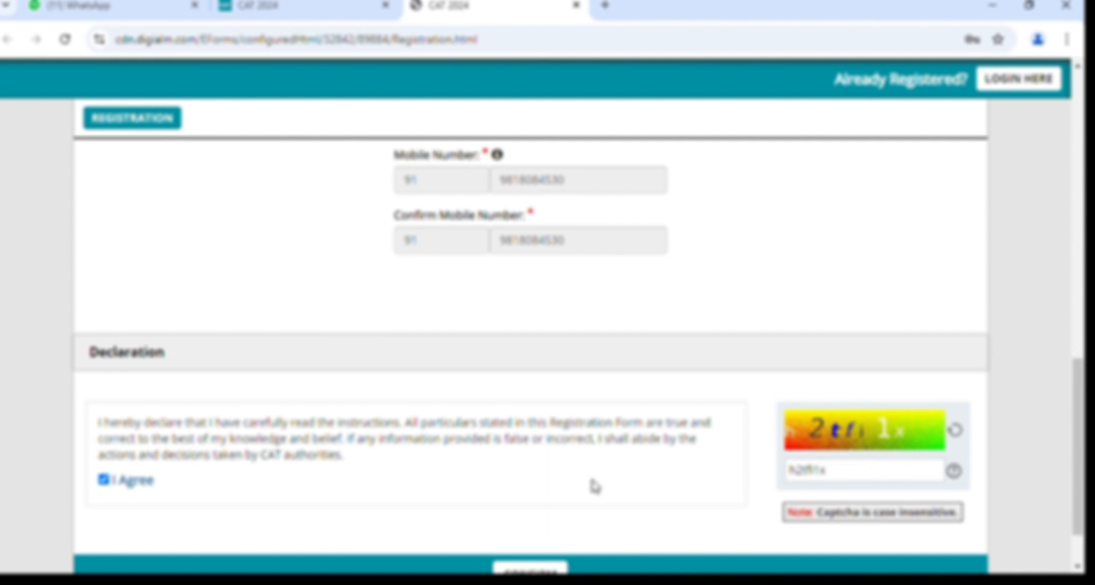
pyautogui.scroll(-4, 593, 485)
pyautogui.scroll(10, 593, 485)
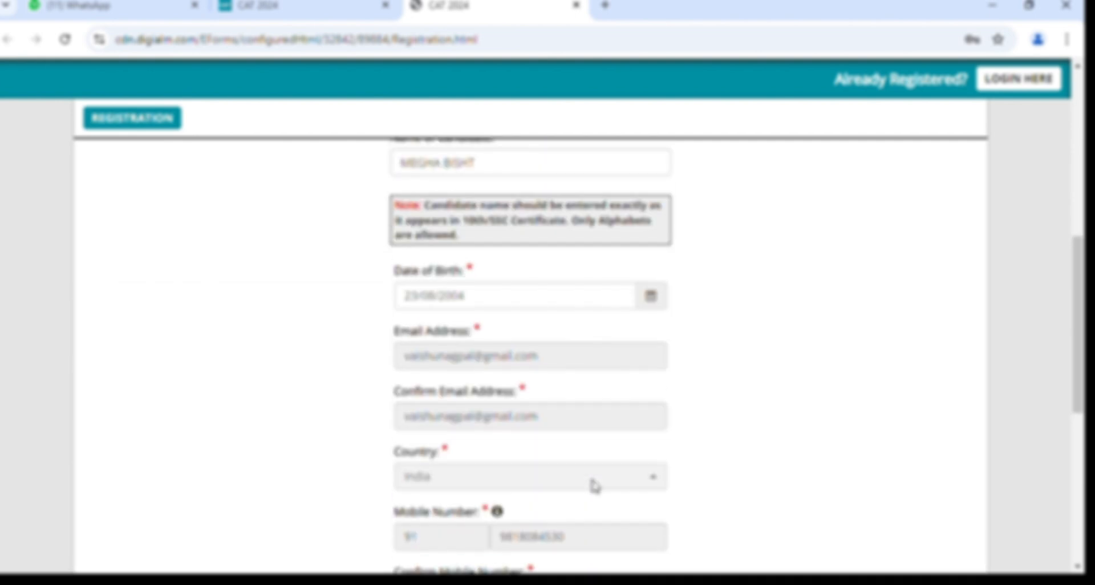
pyautogui.scroll(-1, 594, 485)
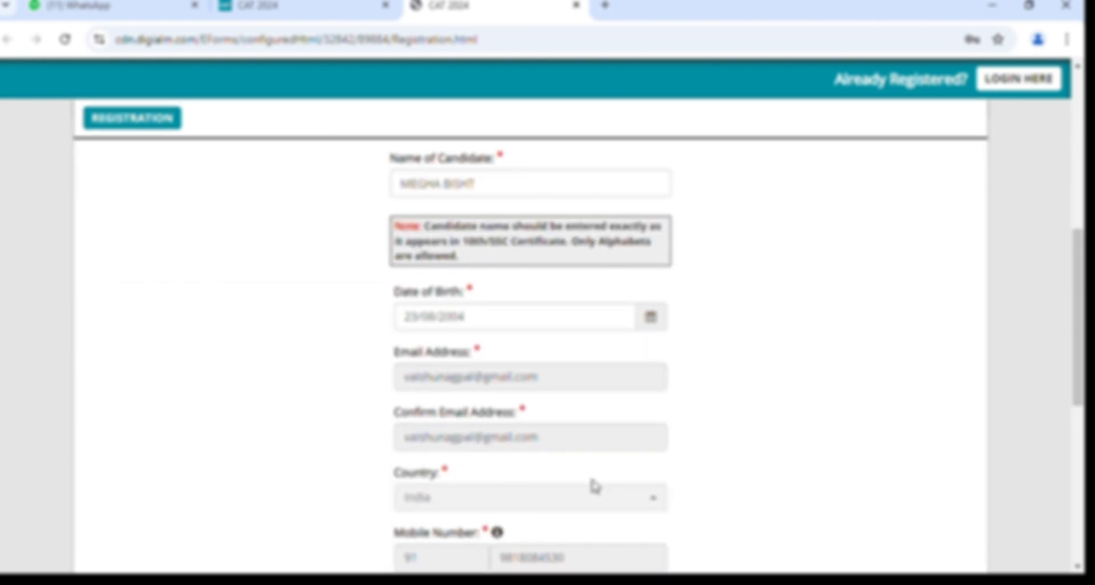
pyautogui.scroll(-1, 518, 364)
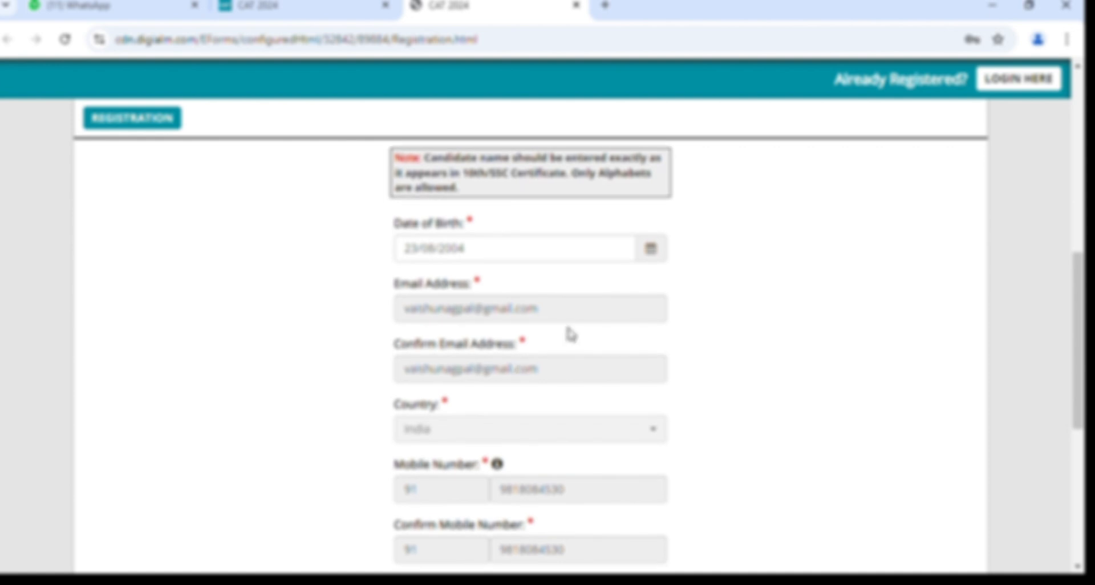
pyautogui.scroll(-1, 529, 421)
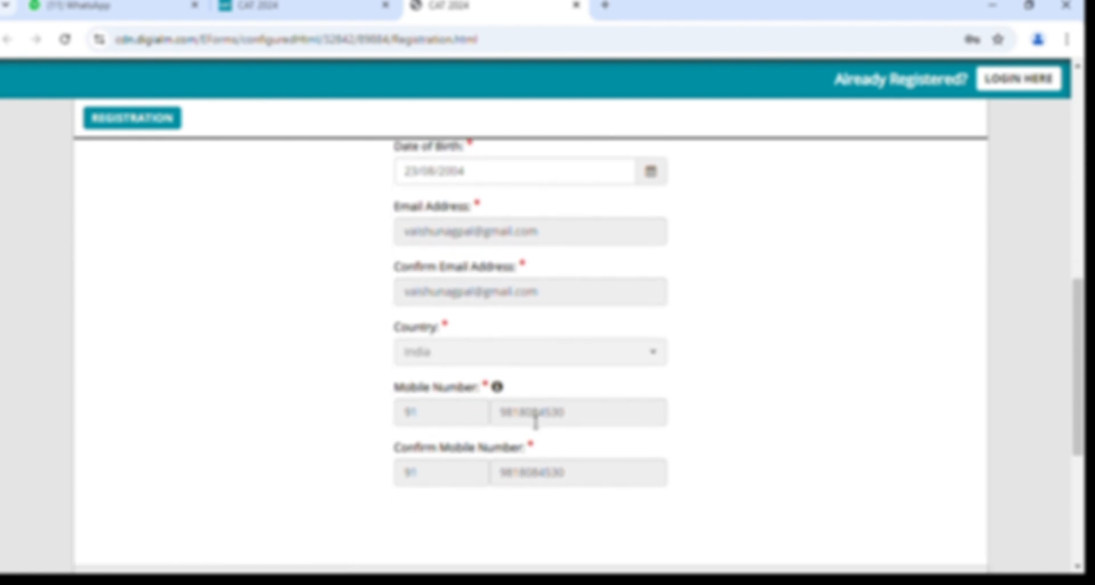
pyautogui.scroll(-2, 534, 424)
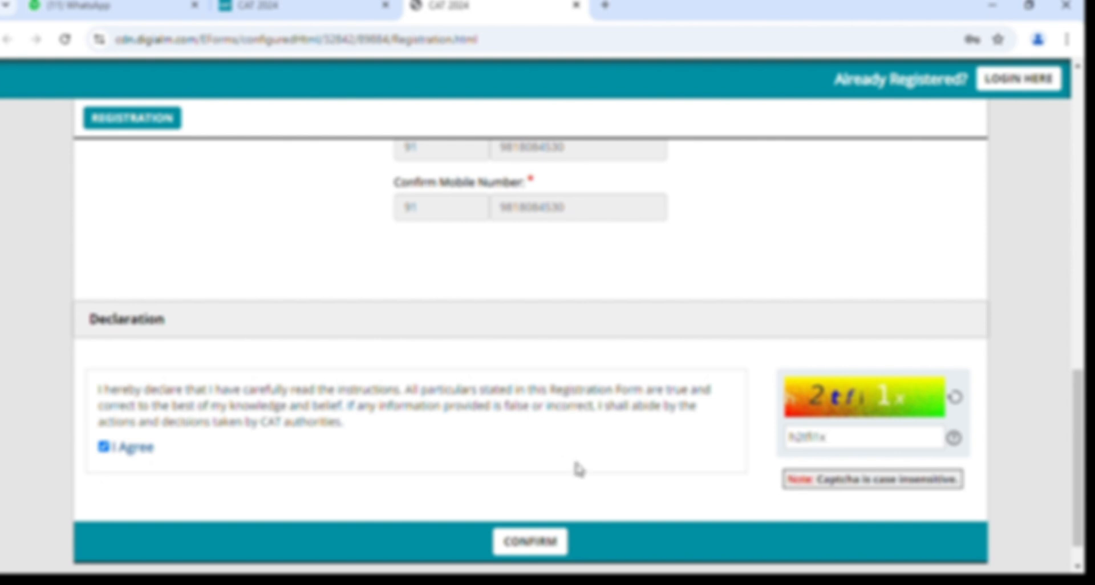
pyautogui.scroll(-1, 578, 467)
# Press CONFIRM, then tick the name, birth date, email, country and mobile rows as correct.
pyautogui.click(553, 508)
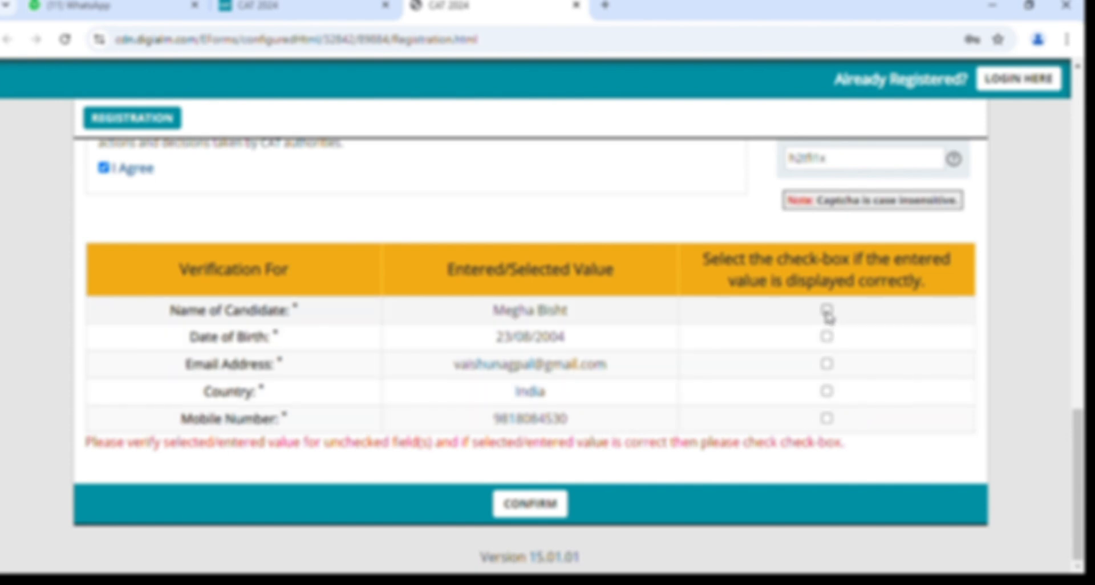
pyautogui.click(827, 310)
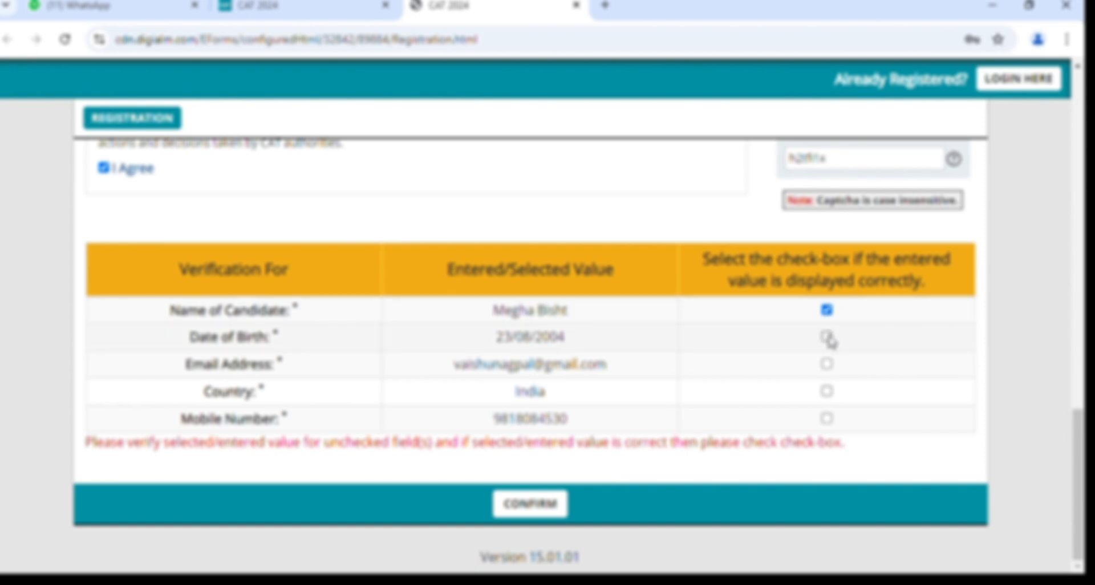
pyautogui.click(827, 337)
pyautogui.click(827, 363)
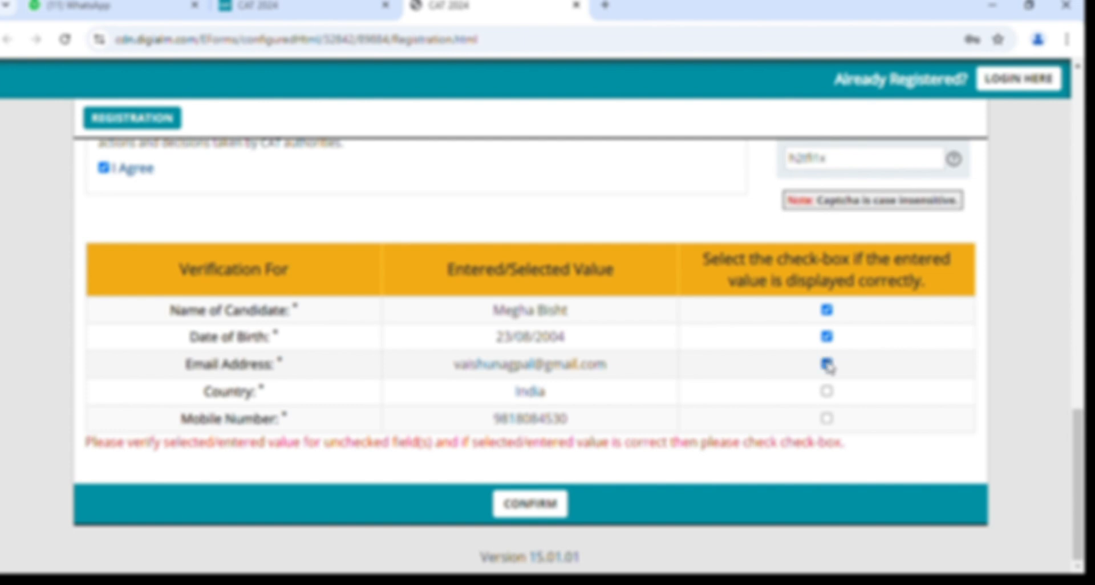
pyautogui.click(826, 391)
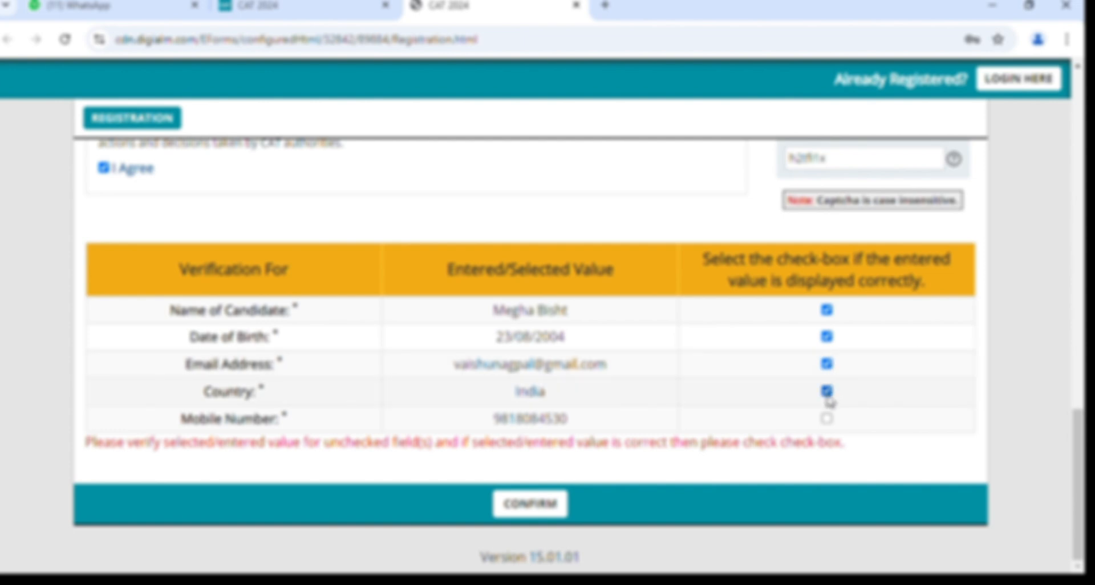
pyautogui.click(827, 419)
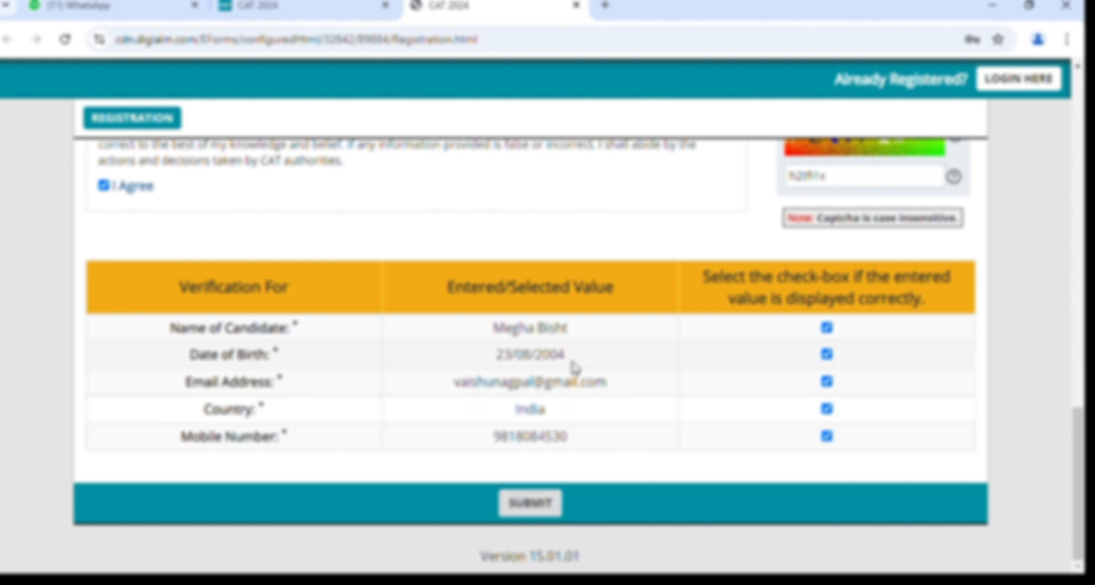
pyautogui.scroll(2, 576, 367)
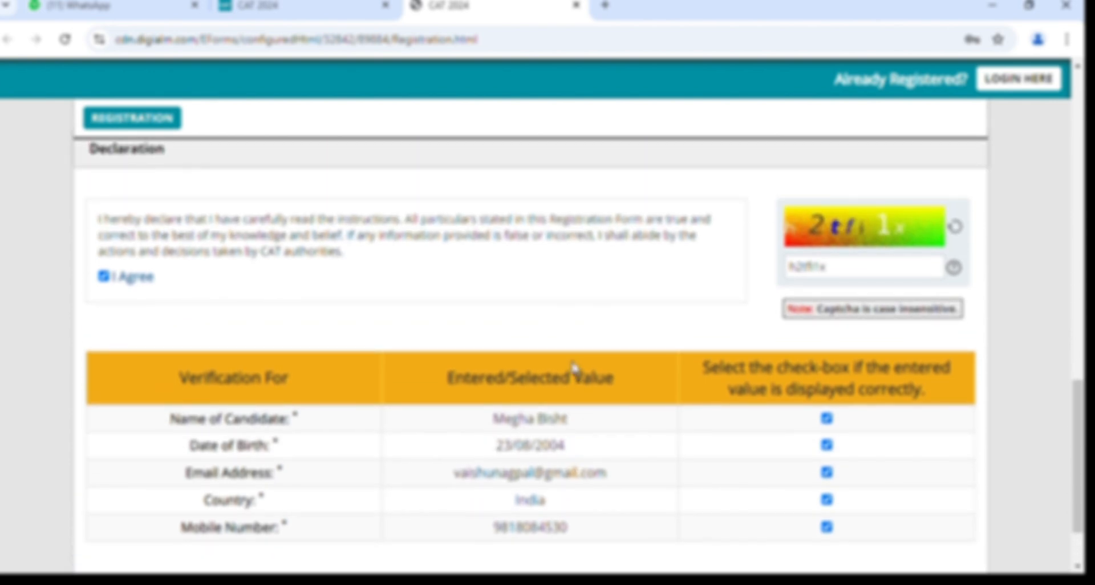
pyautogui.scroll(-2, 573, 365)
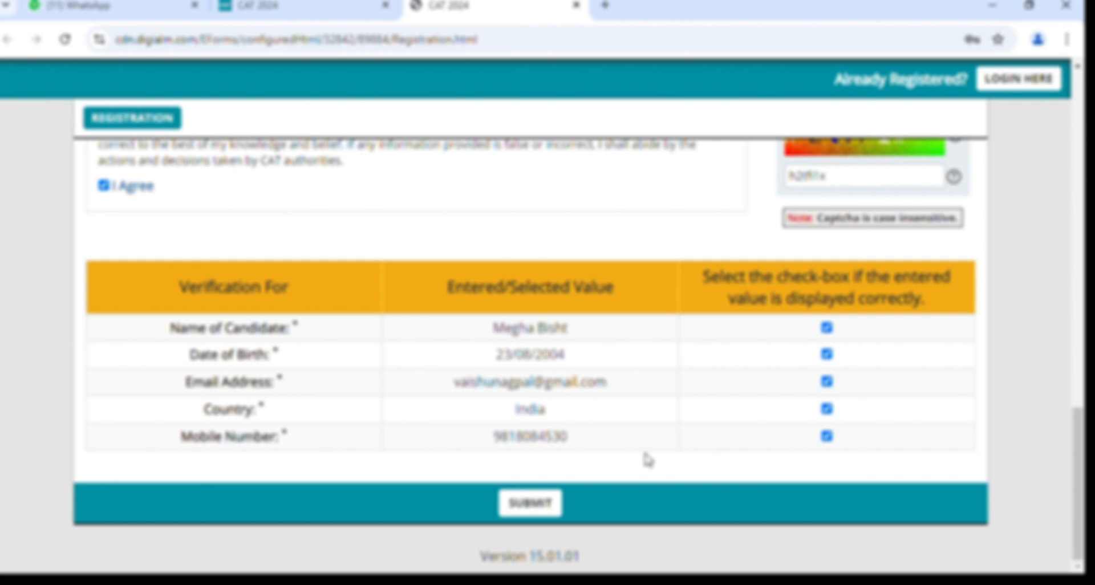
# Submit the registration, close the Registration Successful popup and go to the application form.
pyautogui.click(539, 516)
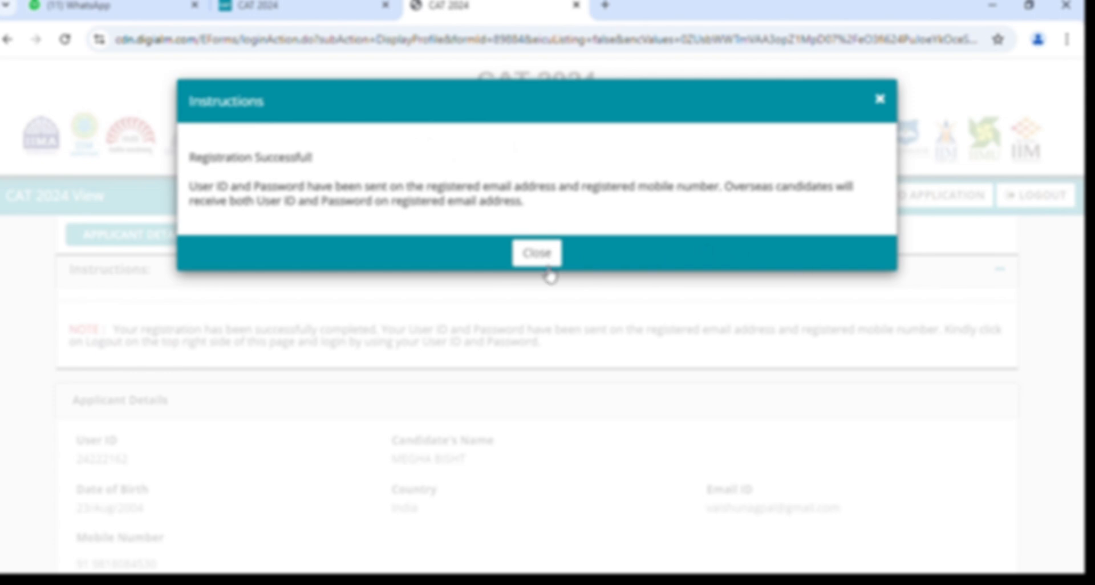
pyautogui.click(541, 266)
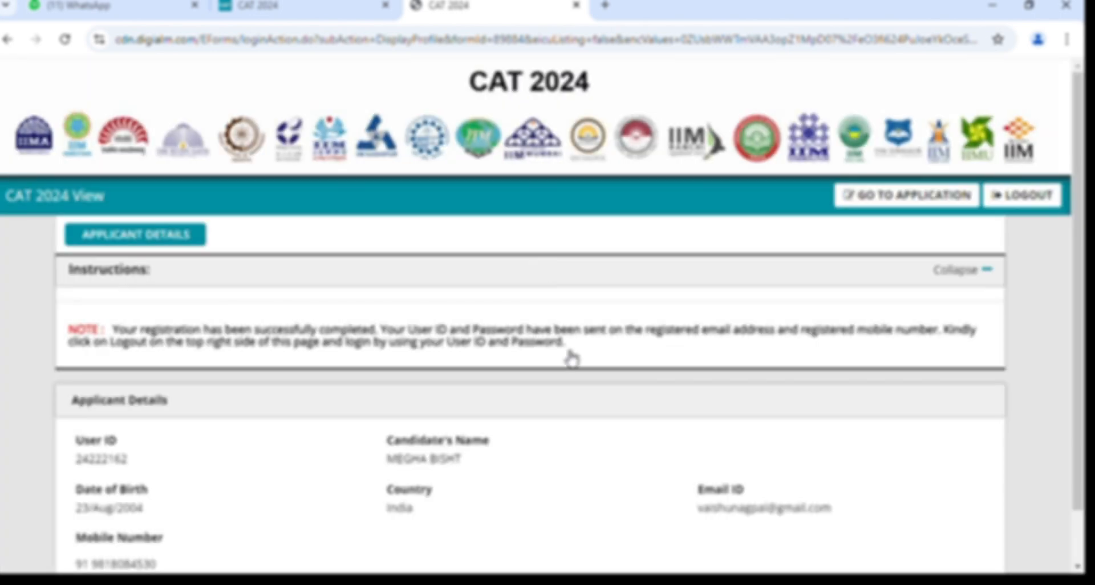
pyautogui.scroll(-1, 574, 433)
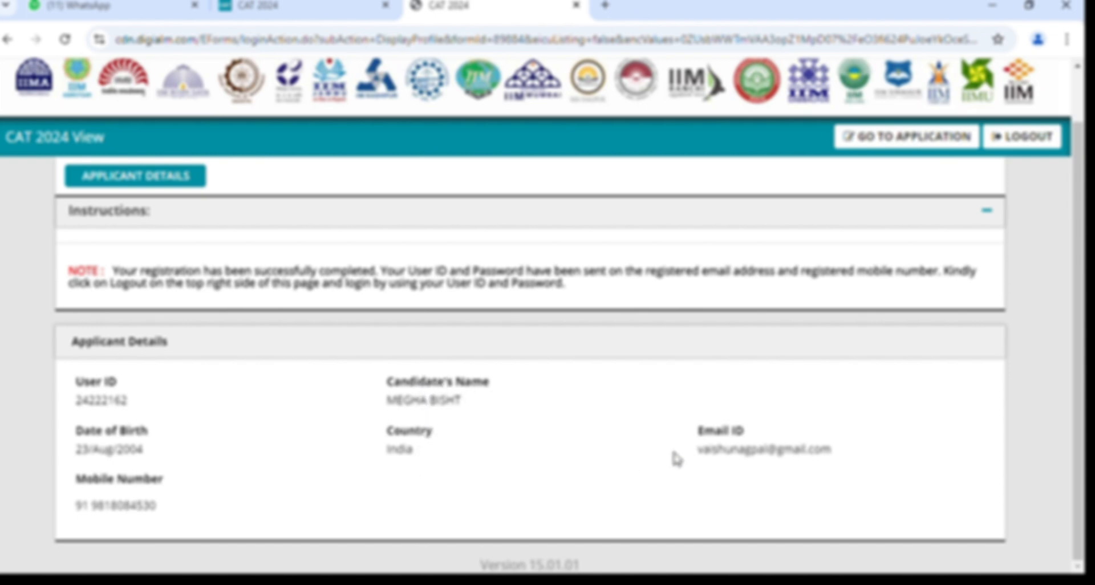
pyautogui.scroll(1, 676, 459)
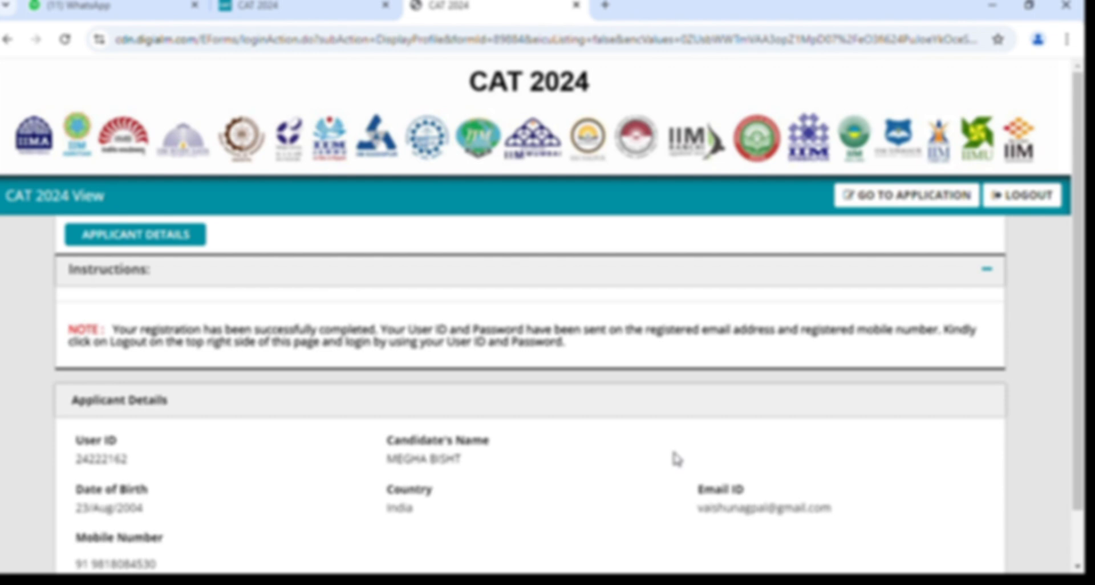
pyautogui.click(938, 200)
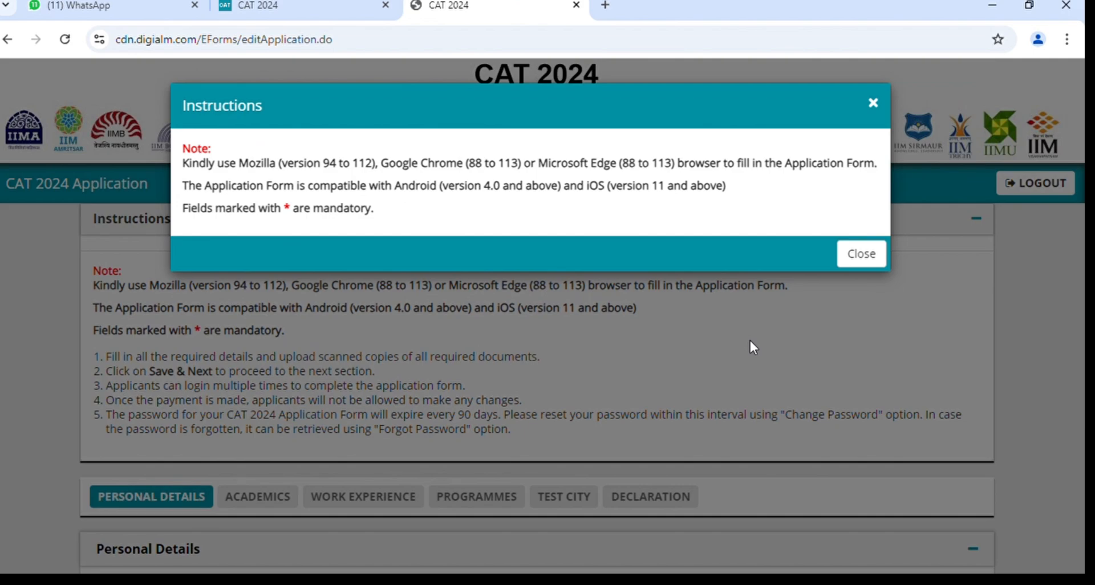
# Close the browser-compatibility Instructions notice and scroll to the blank Personal Details name fields.
pyautogui.click(862, 253)
pyautogui.scroll(-3, 765, 342)
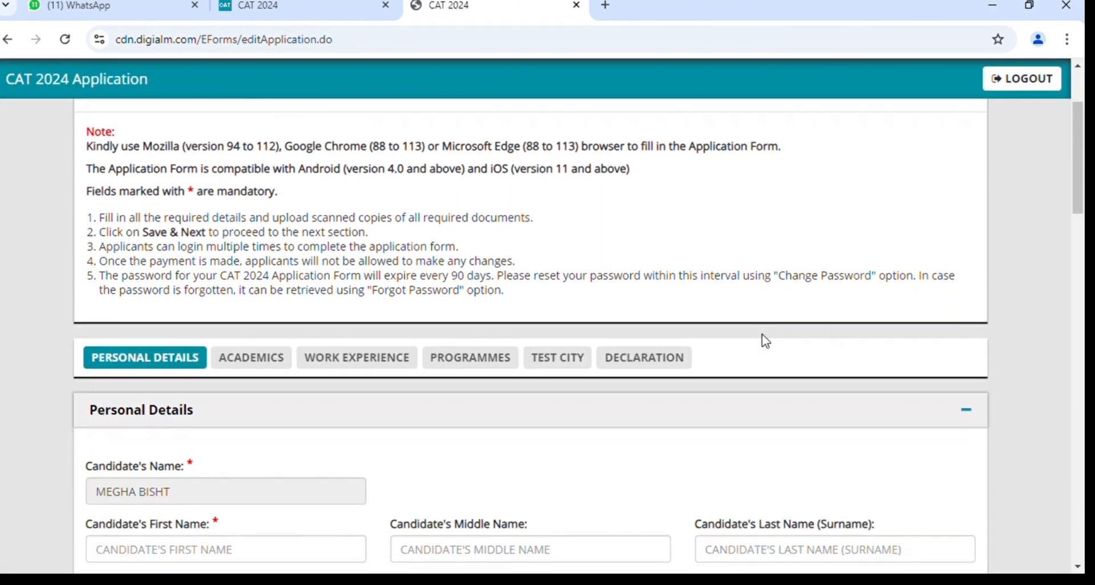
pyautogui.scroll(-1, 764, 341)
pyautogui.scroll(3, 765, 341)
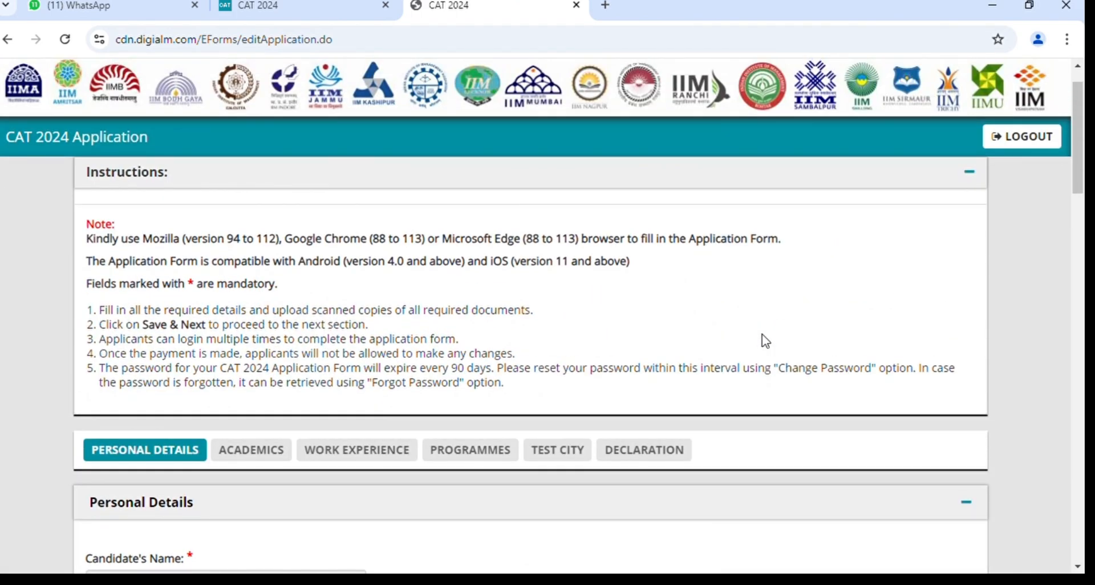
pyautogui.scroll(-5, 765, 341)
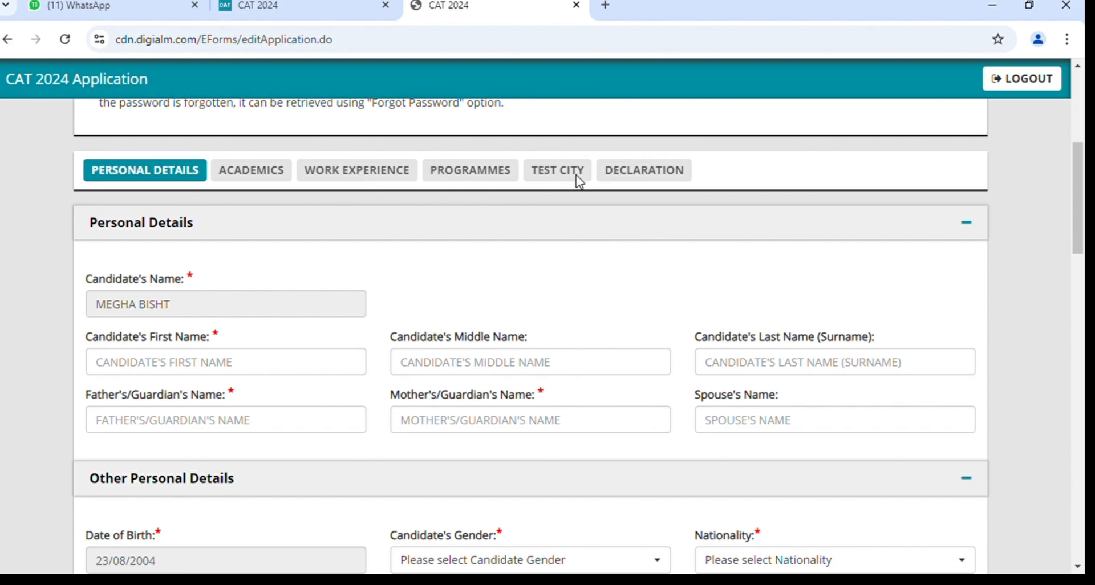
pyautogui.scroll(-1, 455, 349)
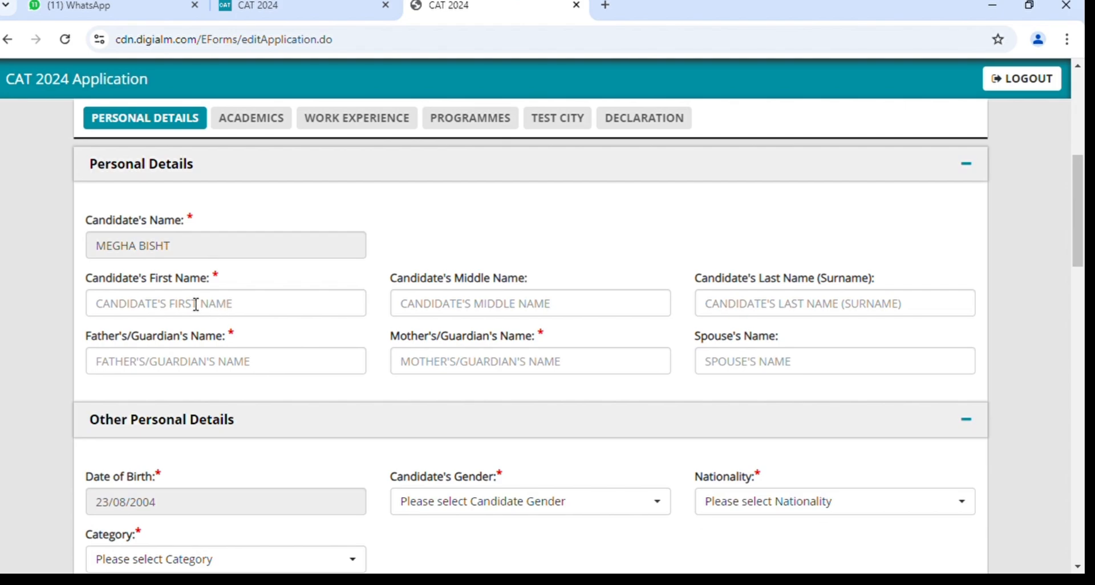
pyautogui.scroll(-2, 399, 326)
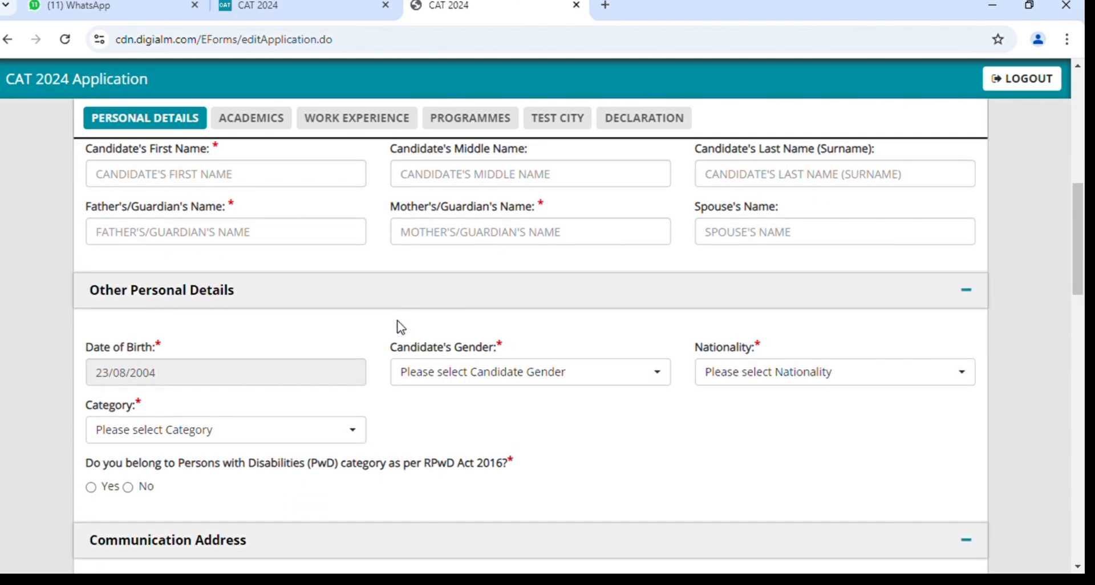
pyautogui.scroll(-1, 399, 326)
pyautogui.scroll(2, 399, 327)
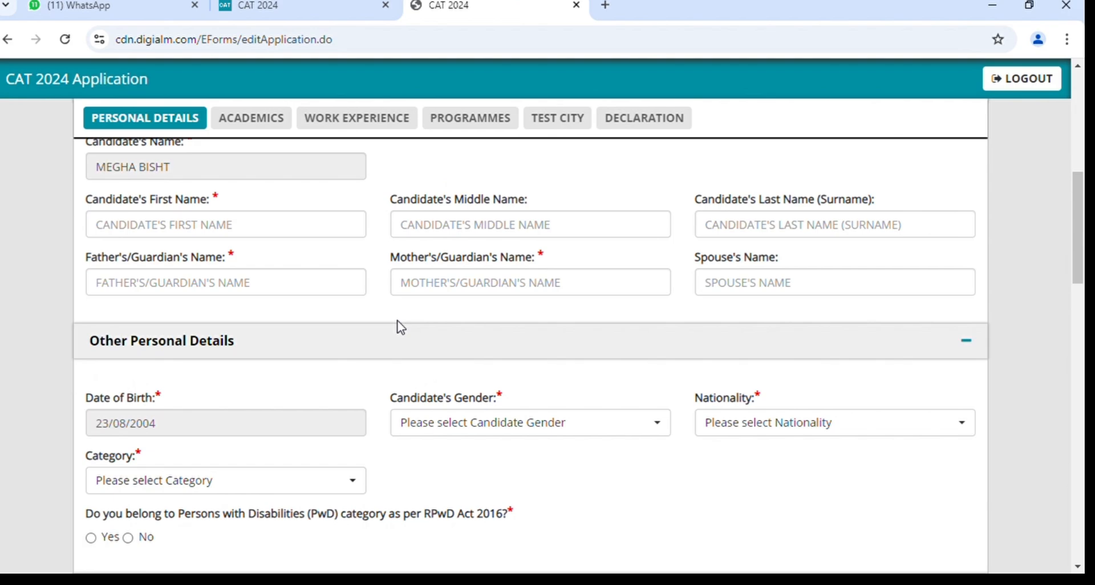
pyautogui.scroll(1, 401, 328)
# Enter the candidate's first name and surname, correcting a mistyped letter in the surname.
pyautogui.click(161, 280)
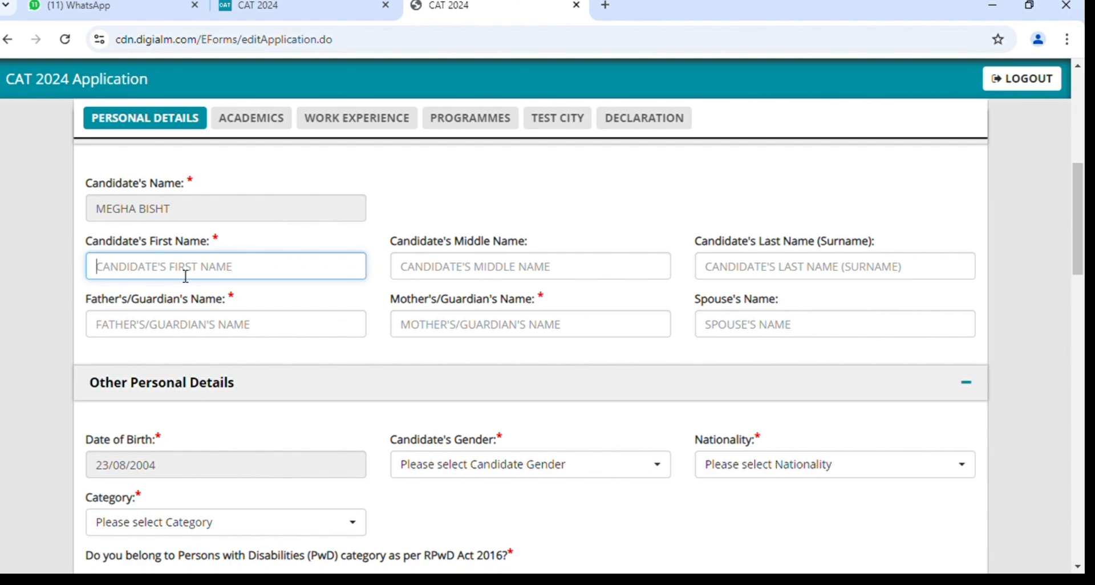
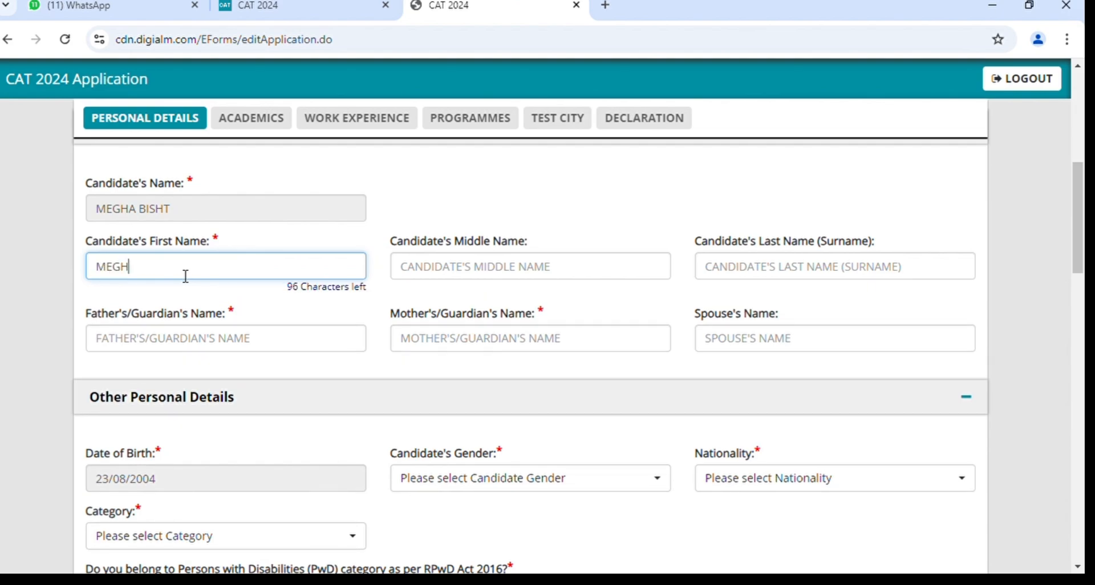
pyautogui.click(727, 279)
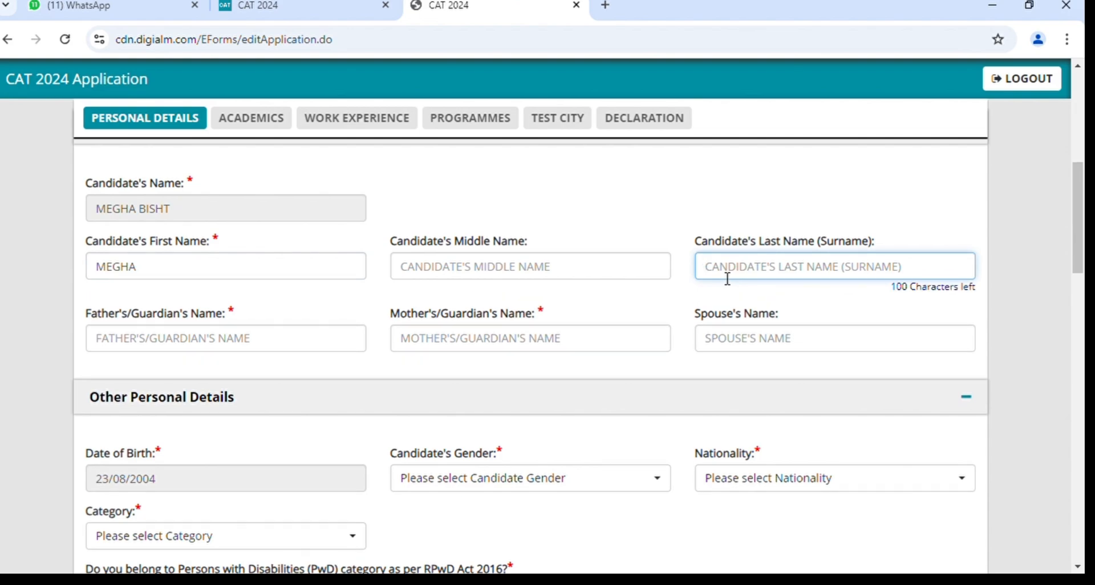
pyautogui.write('BISHR')
pyautogui.press('BackSpace')
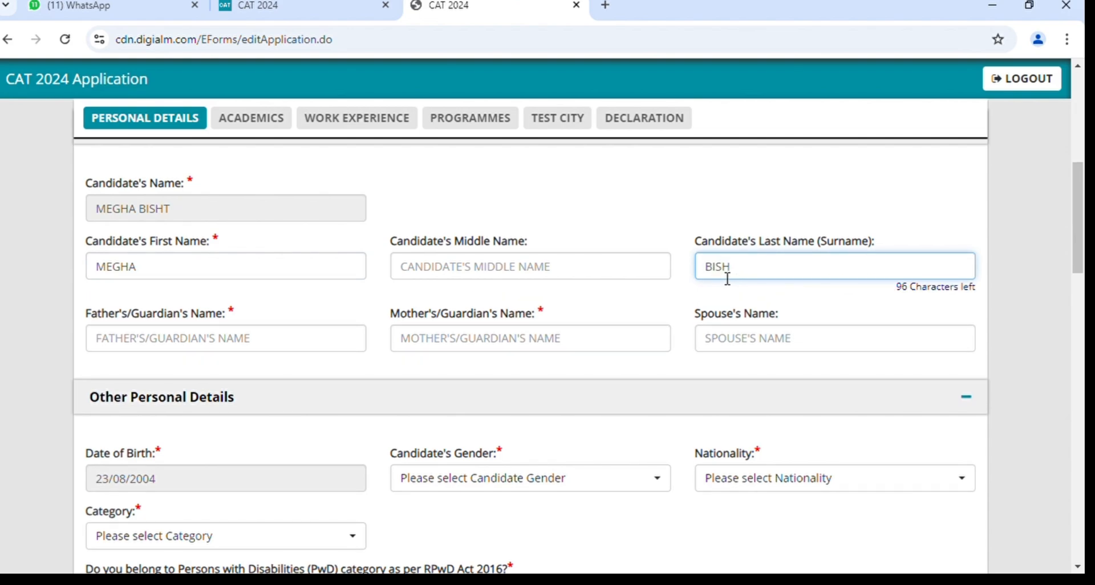
pyautogui.write('T')
# Fill in the father's, mother's and spouse's name fields.
pyautogui.click(302, 341)
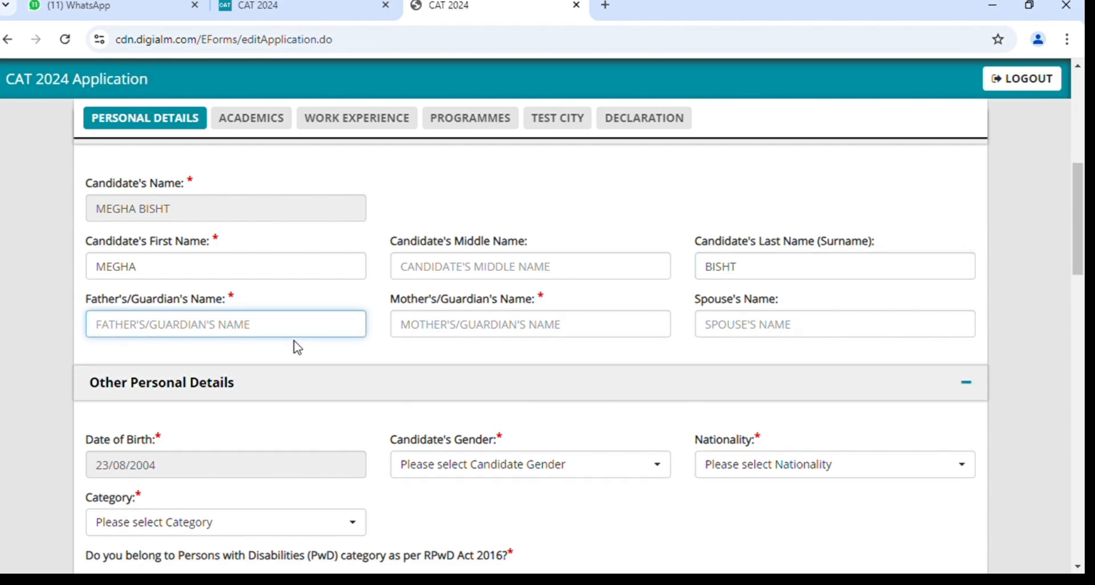
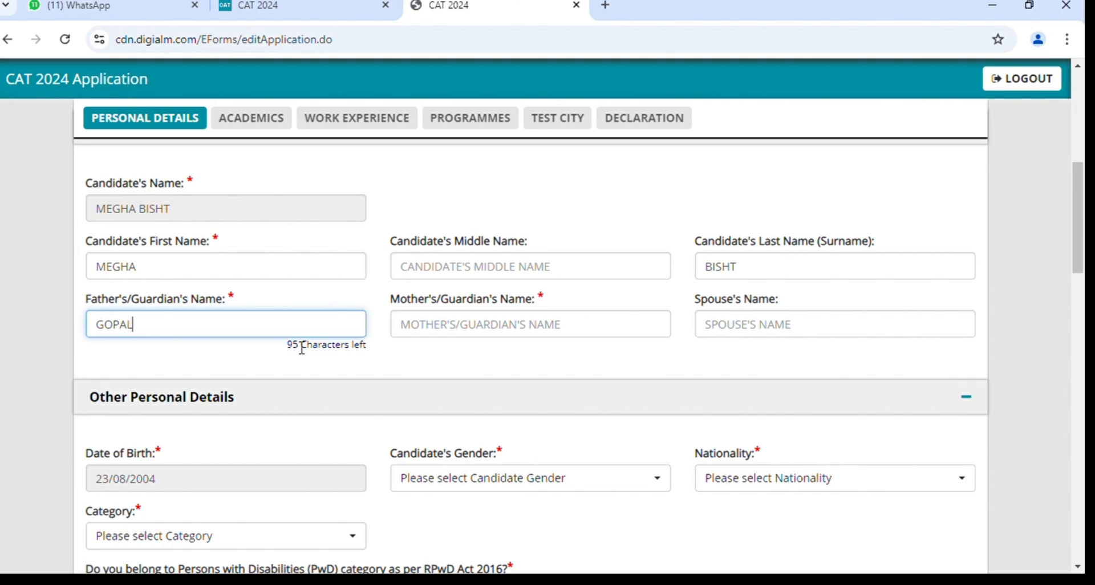
pyautogui.click(472, 340)
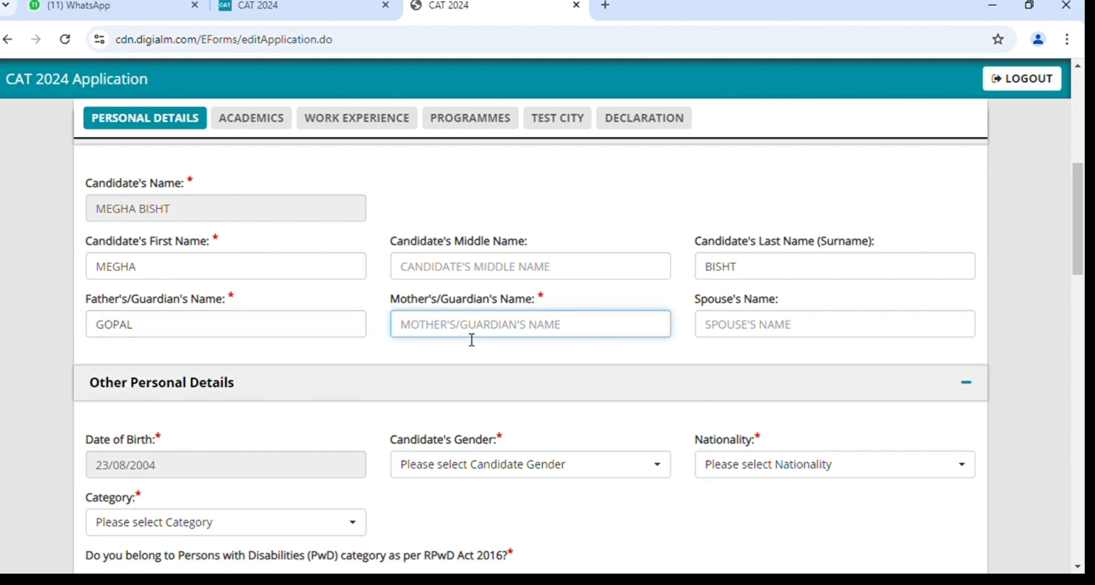
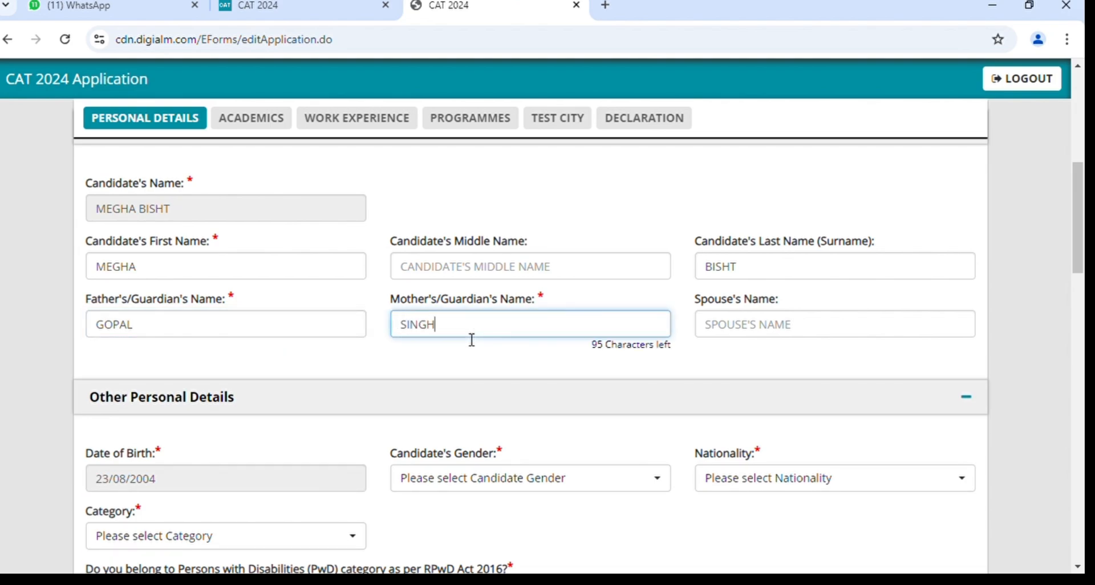
pyautogui.click(767, 331)
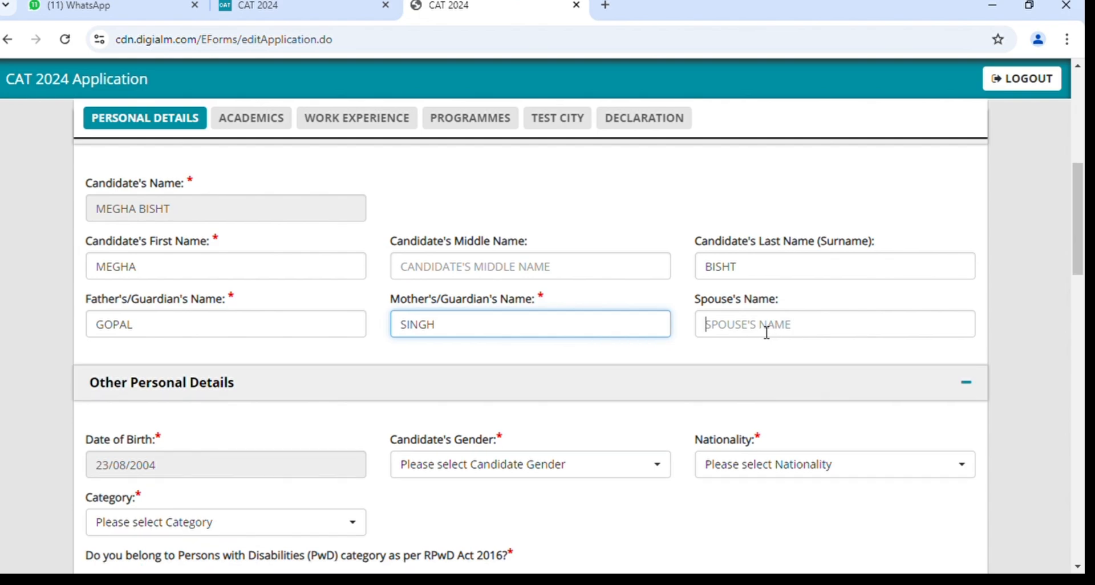
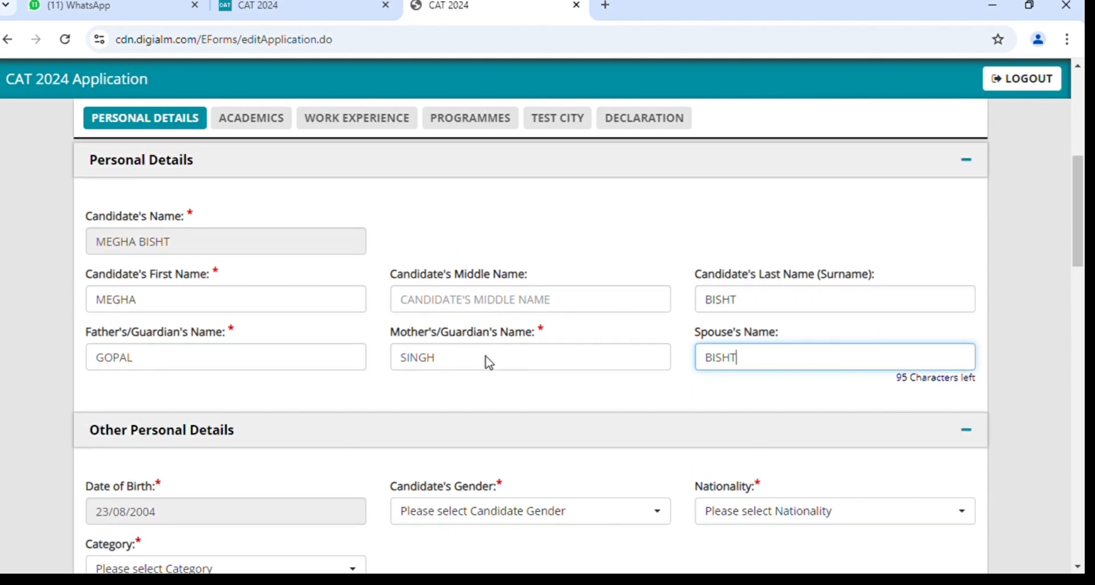
# Choose Female for Gender, Indian for Nationality and General for Category.
pyautogui.scroll(-1, 489, 362)
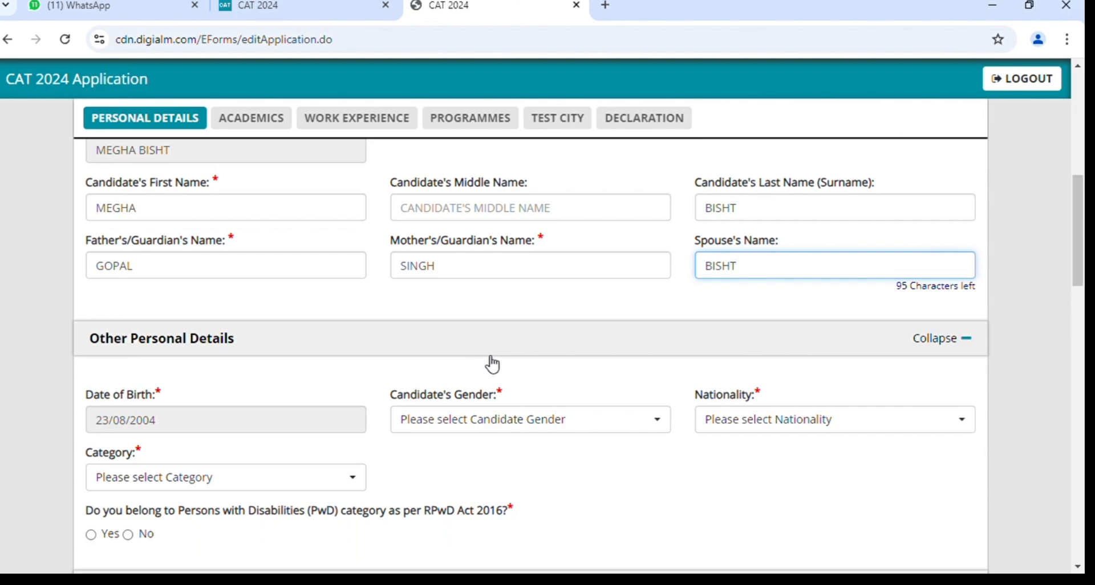
pyautogui.scroll(-1, 493, 362)
pyautogui.scroll(-1, 450, 501)
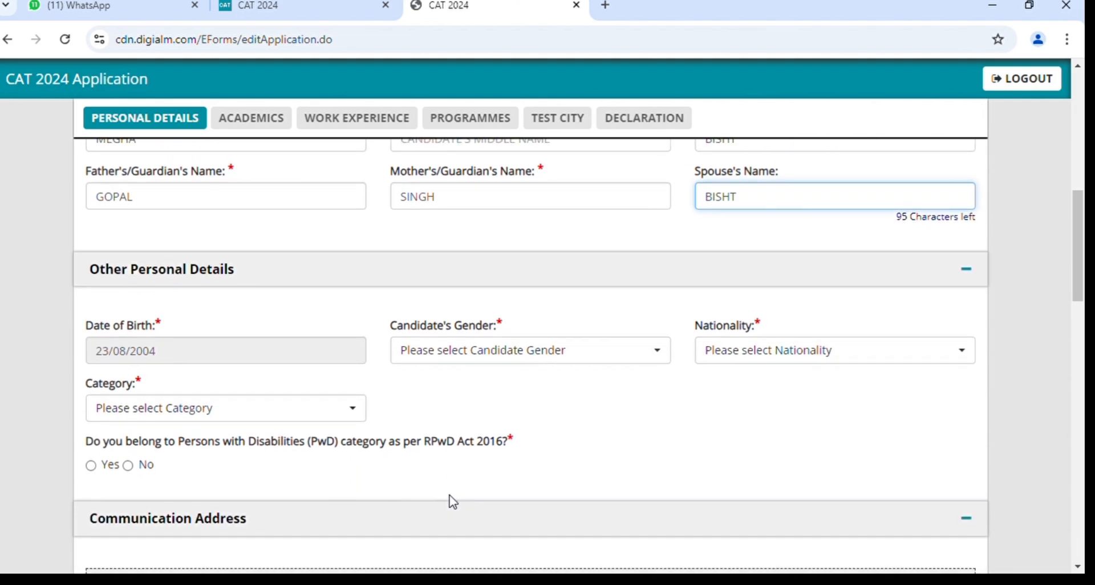
pyautogui.scroll(-1, 372, 416)
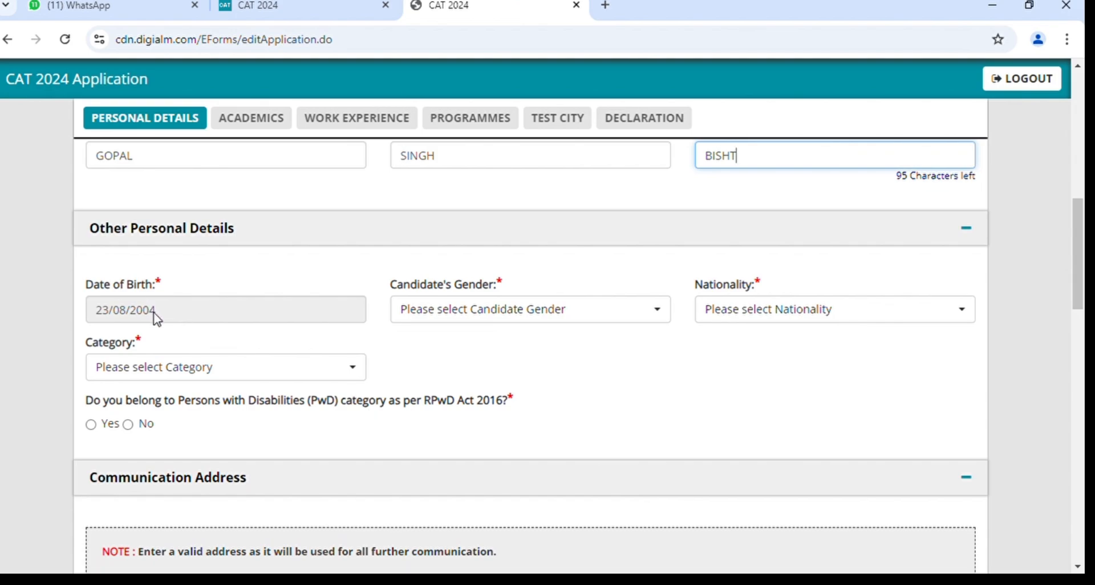
pyautogui.click(508, 312)
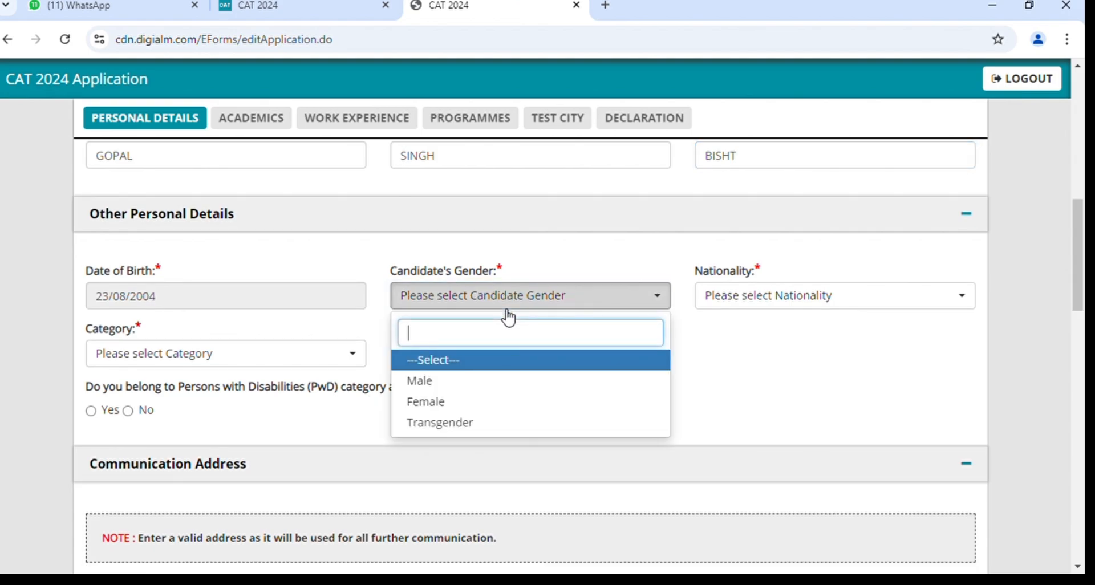
pyautogui.click(483, 410)
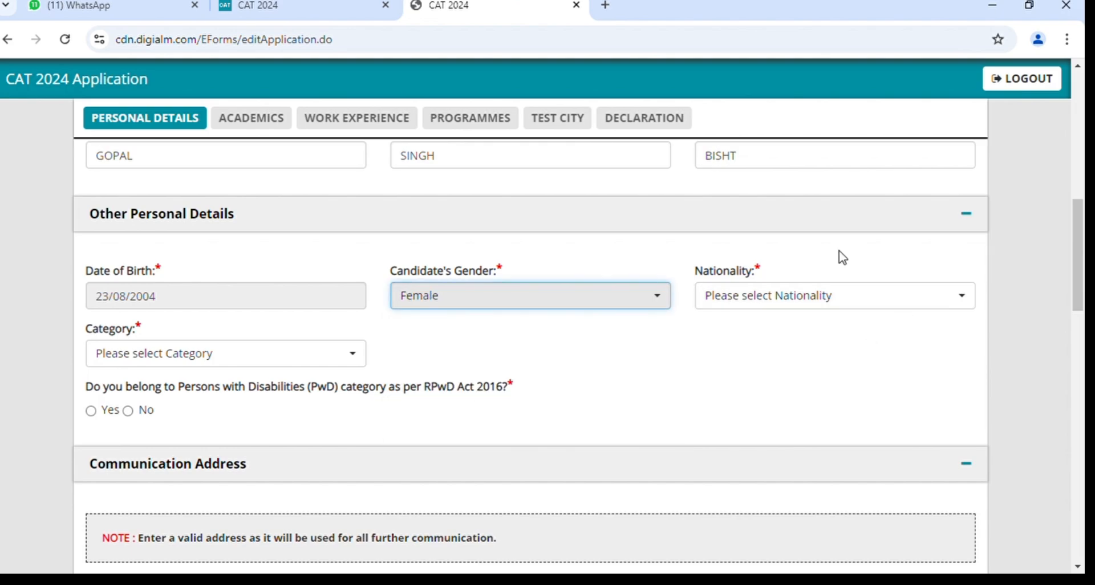
pyautogui.click(778, 296)
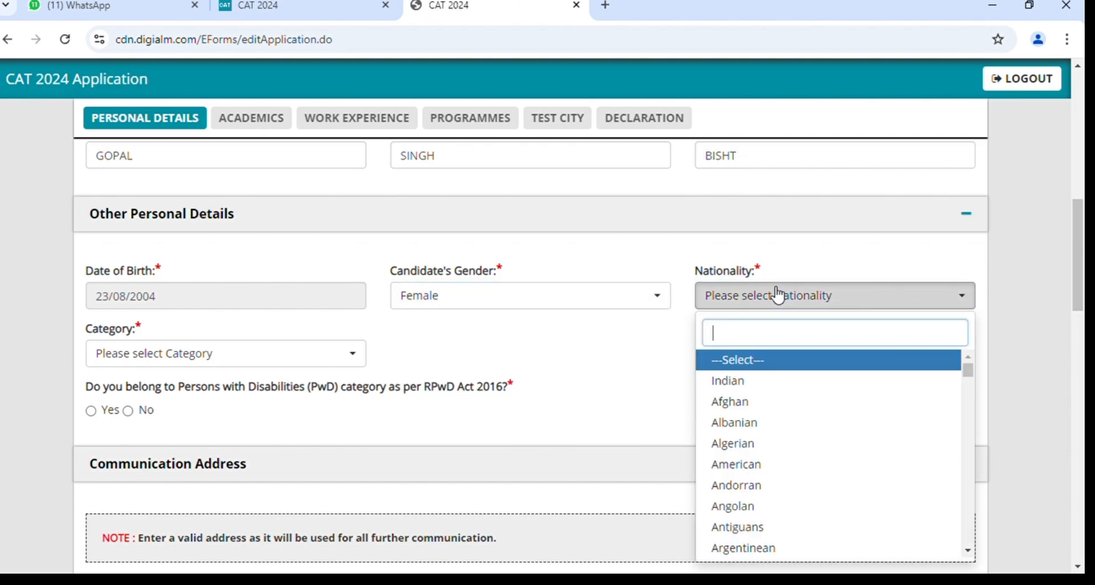
pyautogui.click(745, 387)
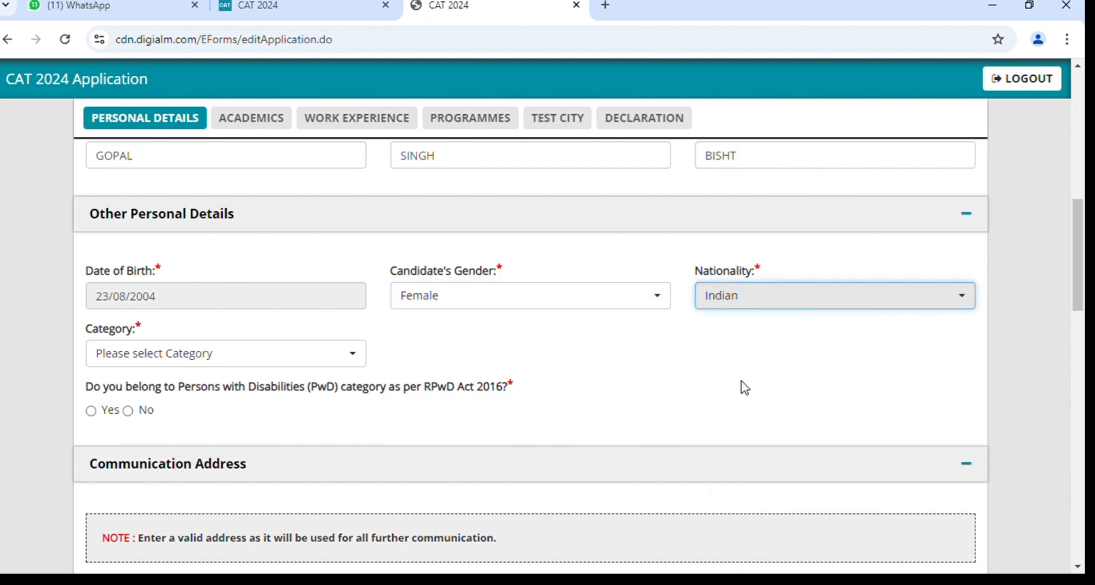
pyautogui.click(214, 357)
pyautogui.scroll(-1, 407, 400)
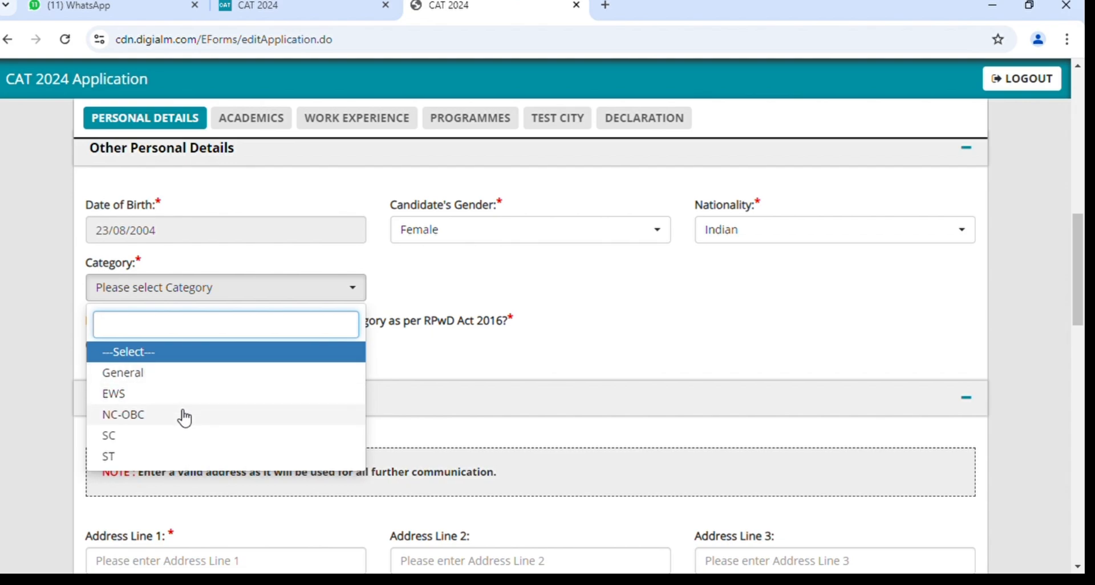
pyautogui.click(190, 379)
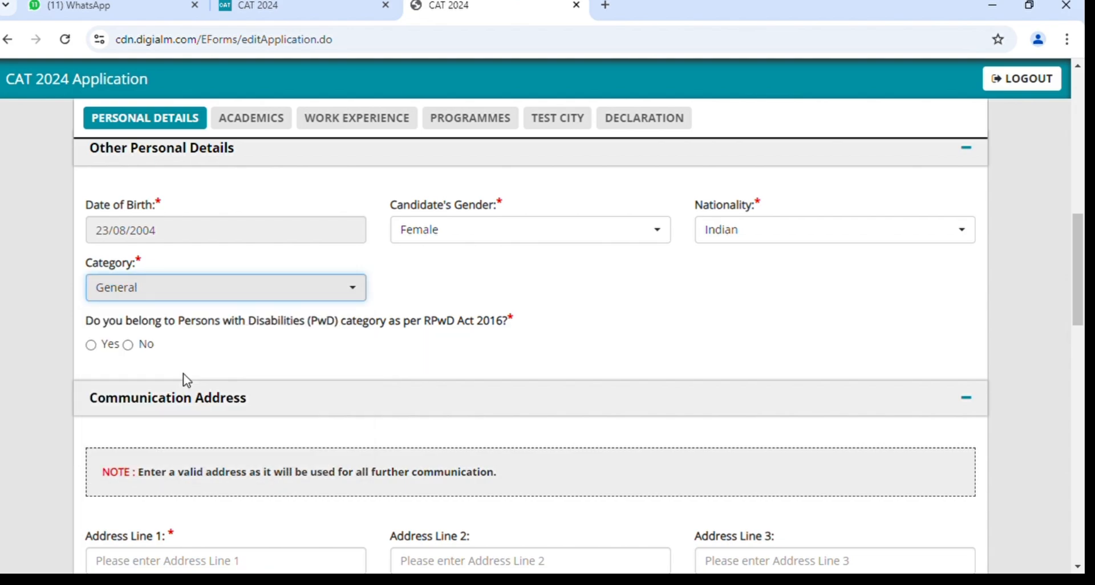
pyautogui.scroll(-1, 314, 313)
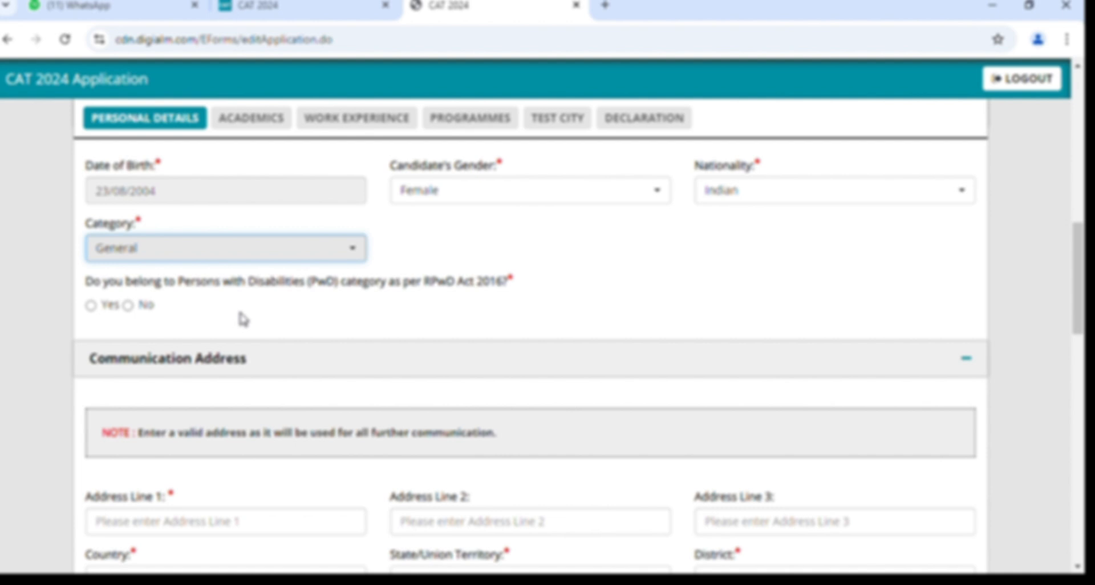
# Explore the PwD Yes fields (measurable, percentage, UDID, category), then answer No instead.
pyautogui.click(90, 306)
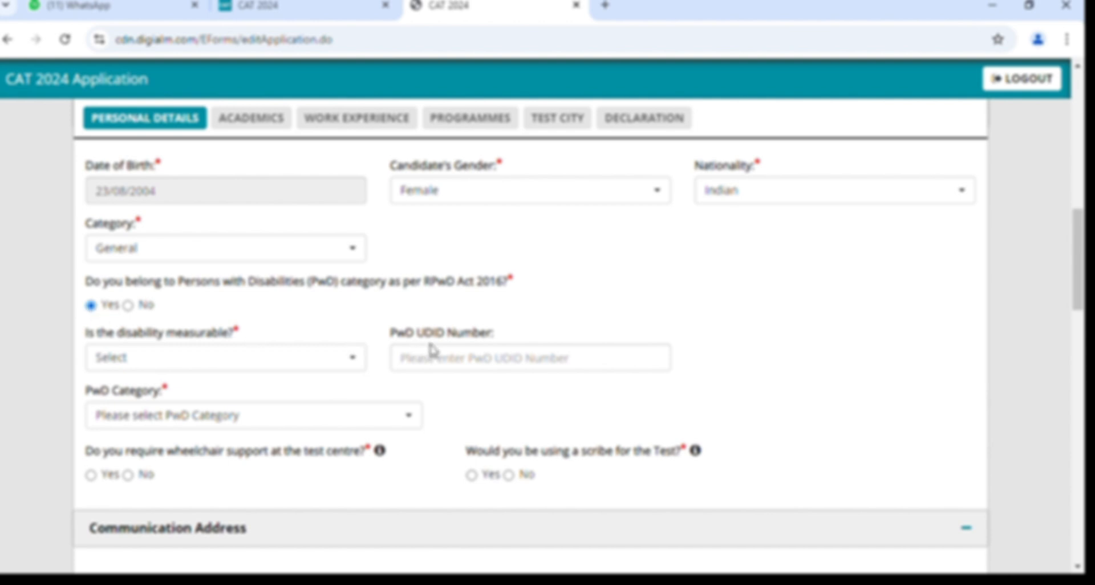
pyautogui.scroll(-1, 429, 347)
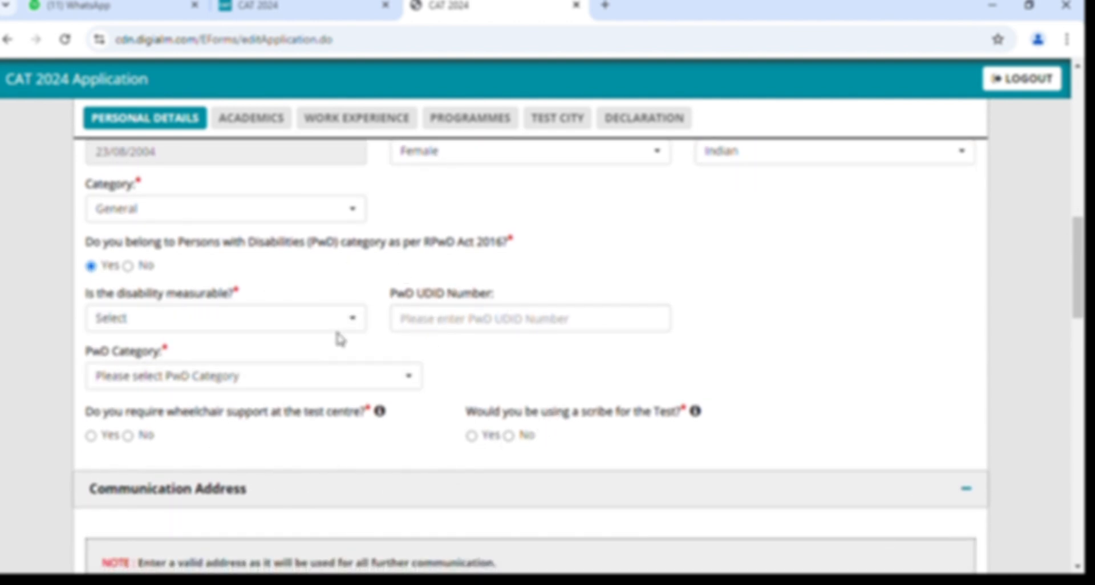
pyautogui.click(259, 323)
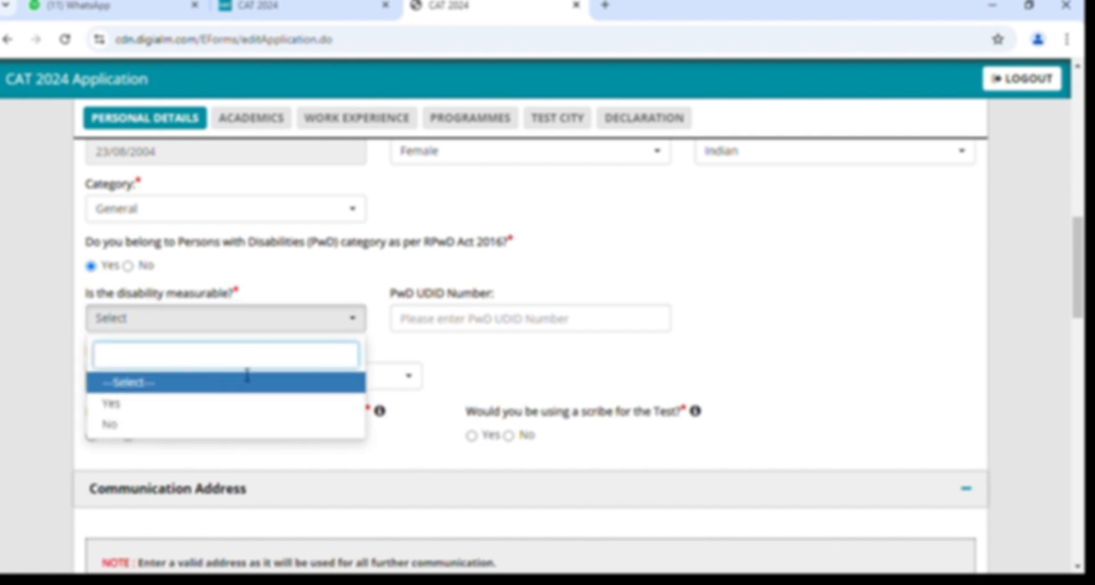
pyautogui.click(251, 407)
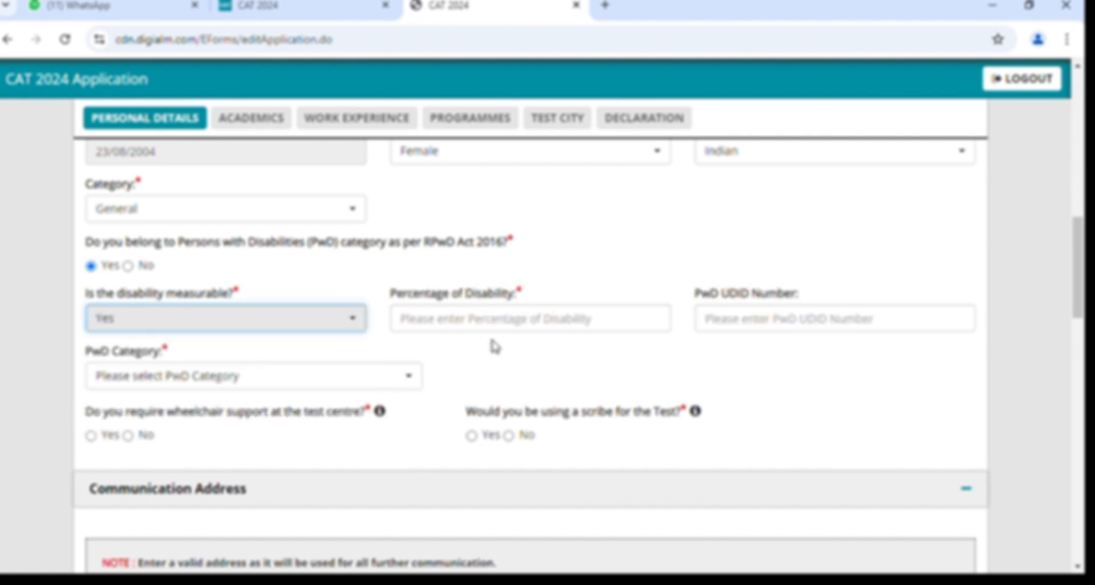
pyautogui.click(459, 331)
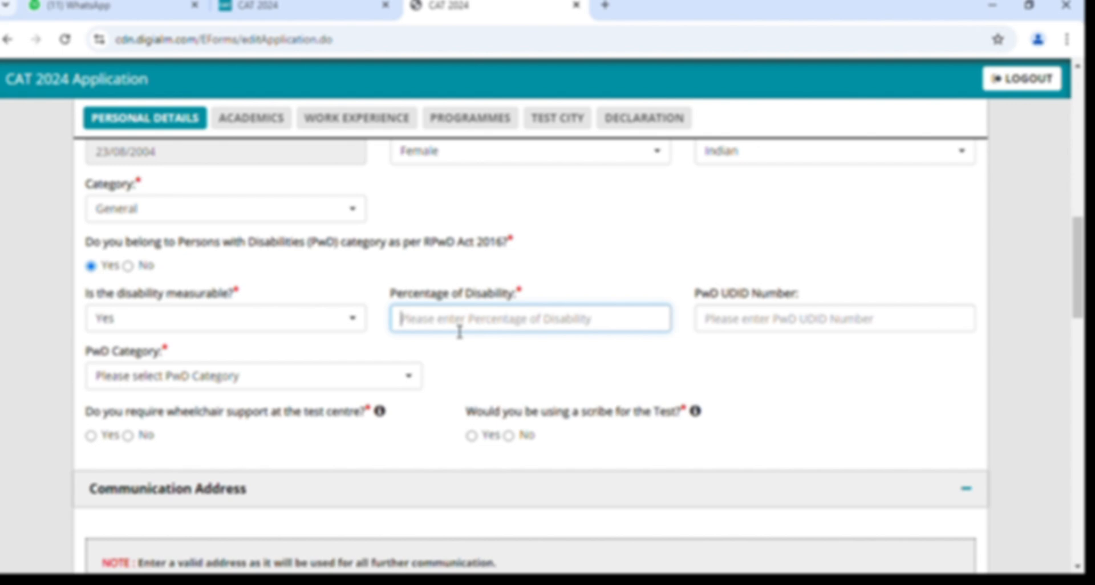
pyautogui.click(798, 323)
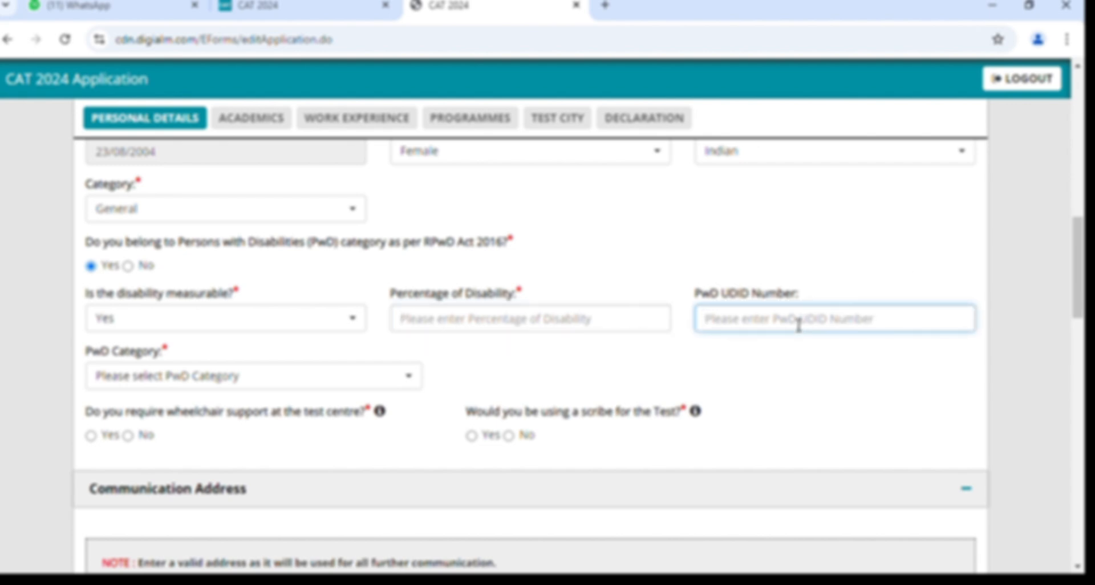
pyautogui.click(320, 382)
pyautogui.scroll(-1, 458, 310)
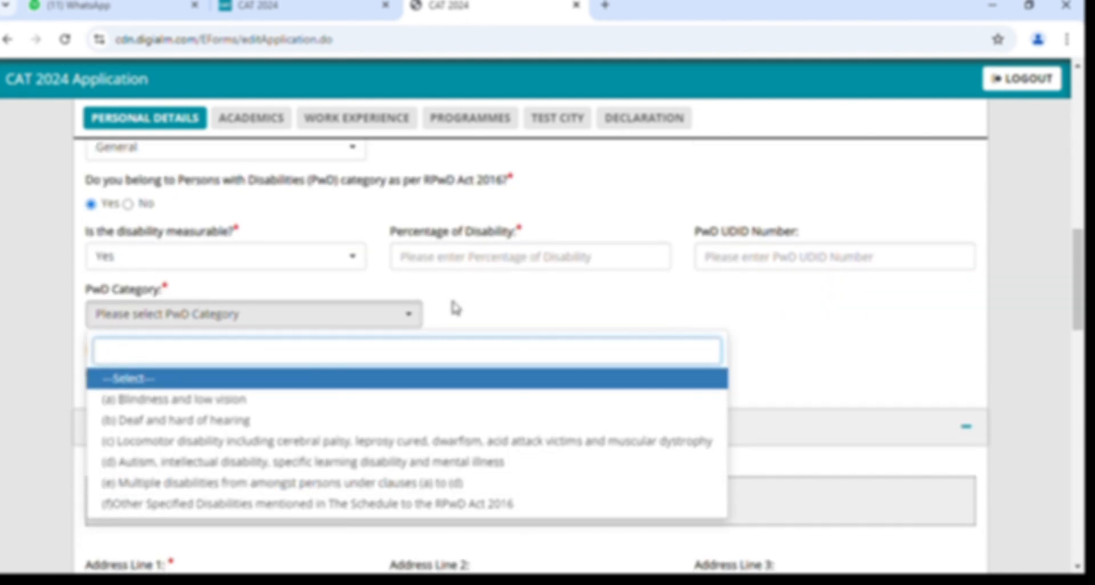
pyautogui.scroll(1, 458, 310)
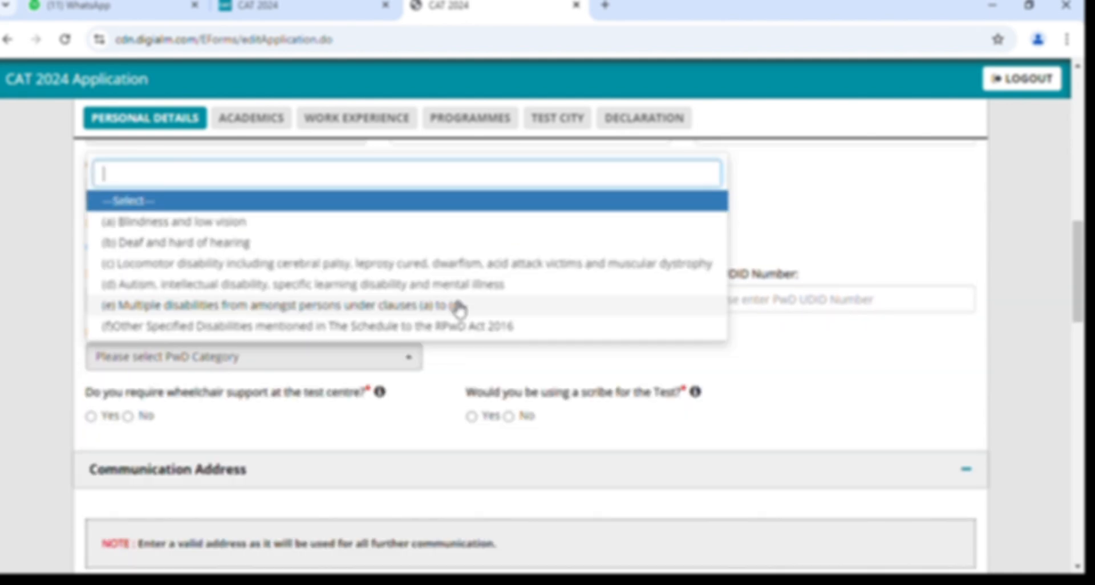
pyautogui.click(463, 358)
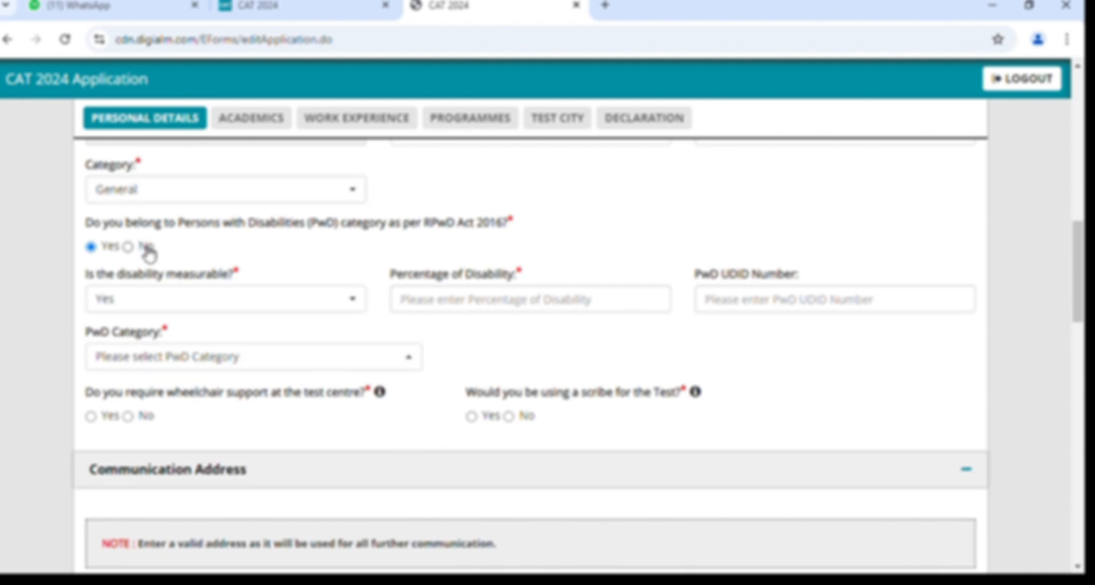
pyautogui.click(128, 247)
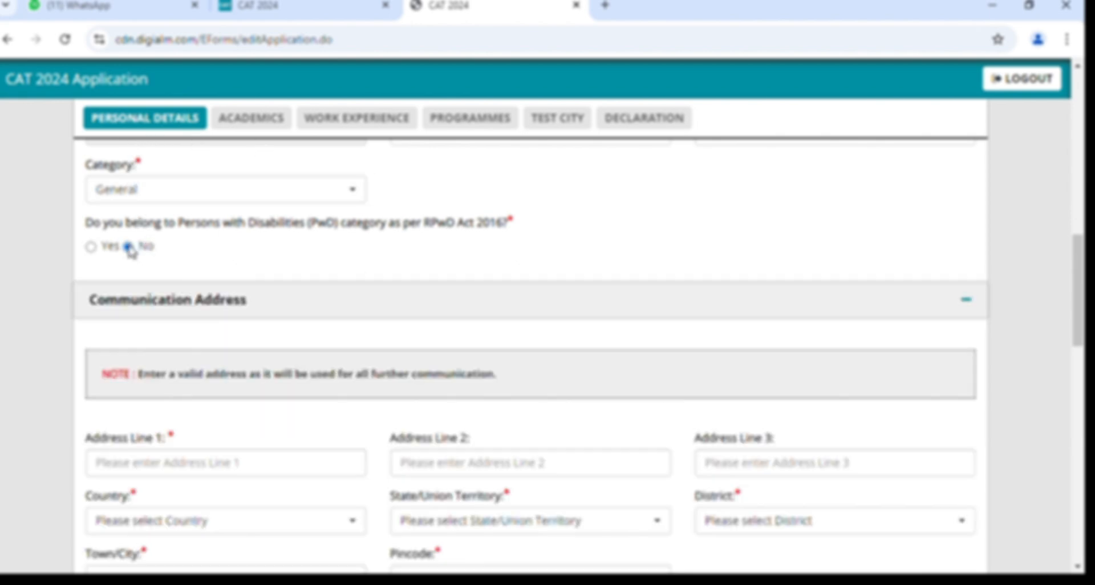
pyautogui.scroll(-1, 128, 249)
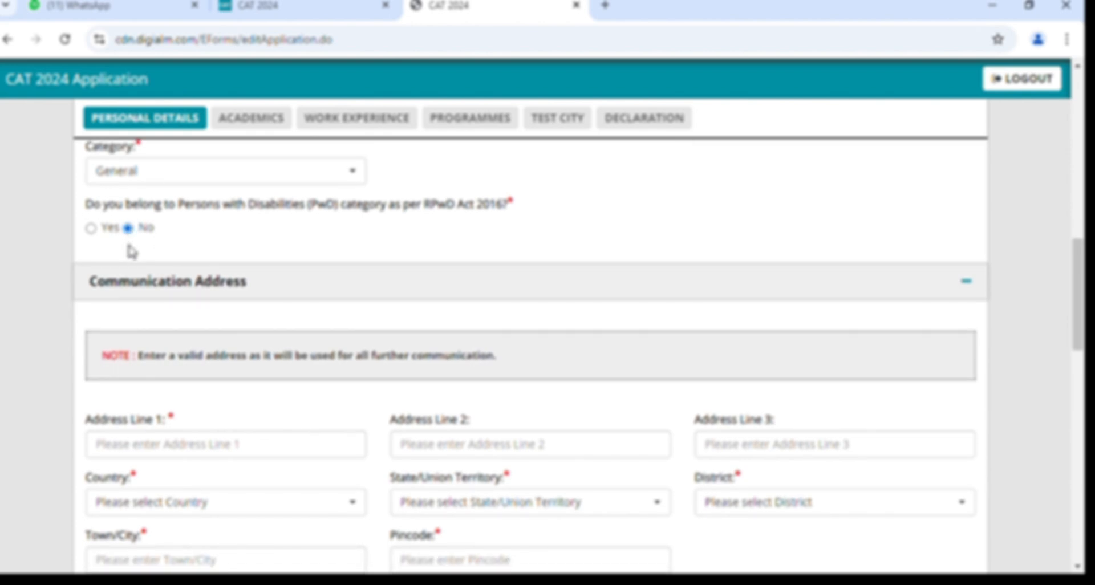
pyautogui.scroll(-1, 313, 299)
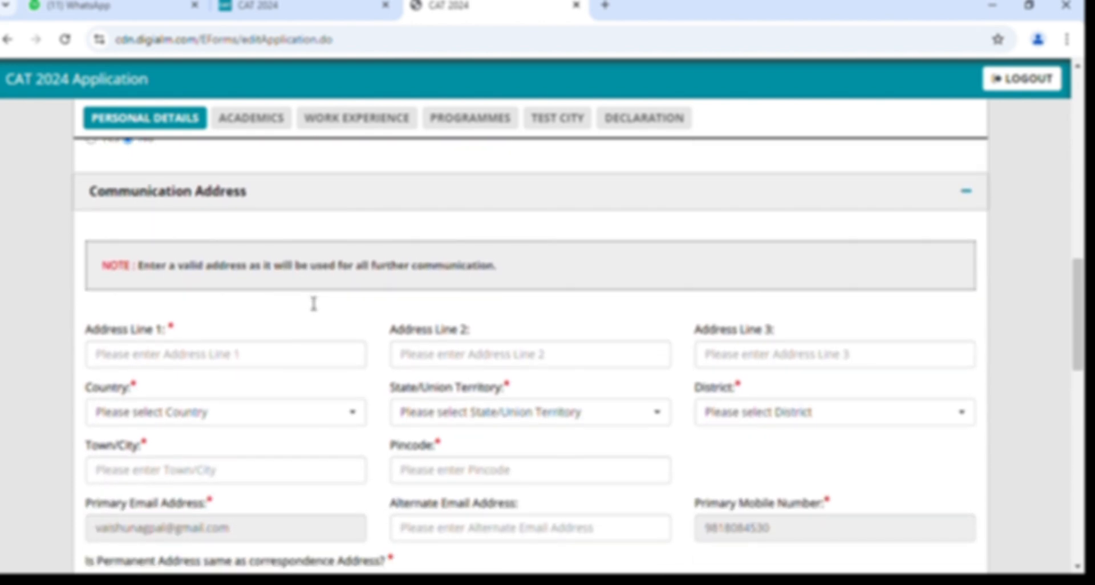
pyautogui.scroll(-2, 311, 303)
pyautogui.scroll(2, 309, 302)
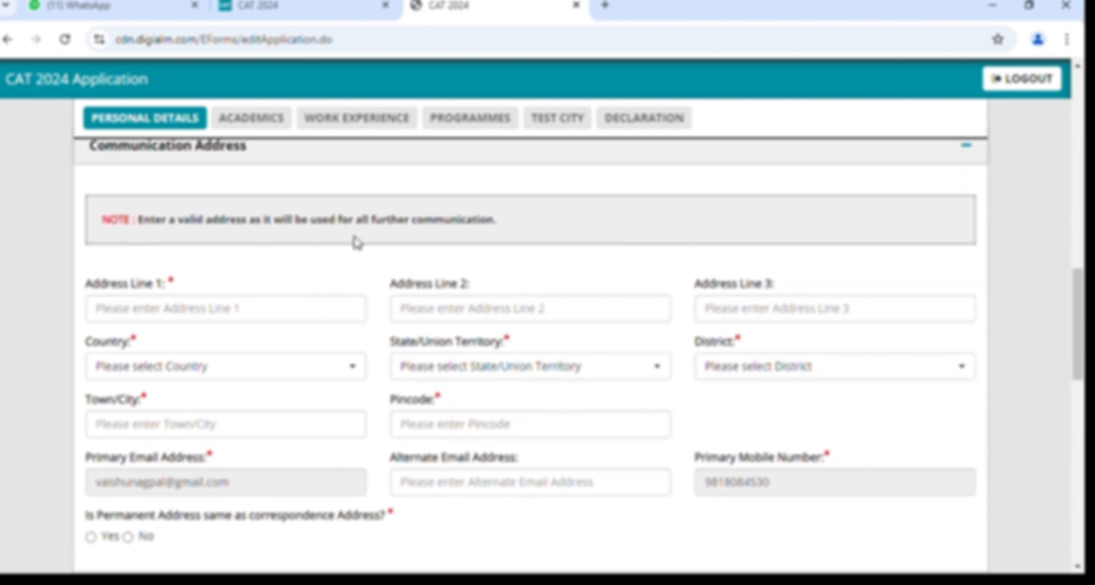
pyautogui.scroll(1, 357, 243)
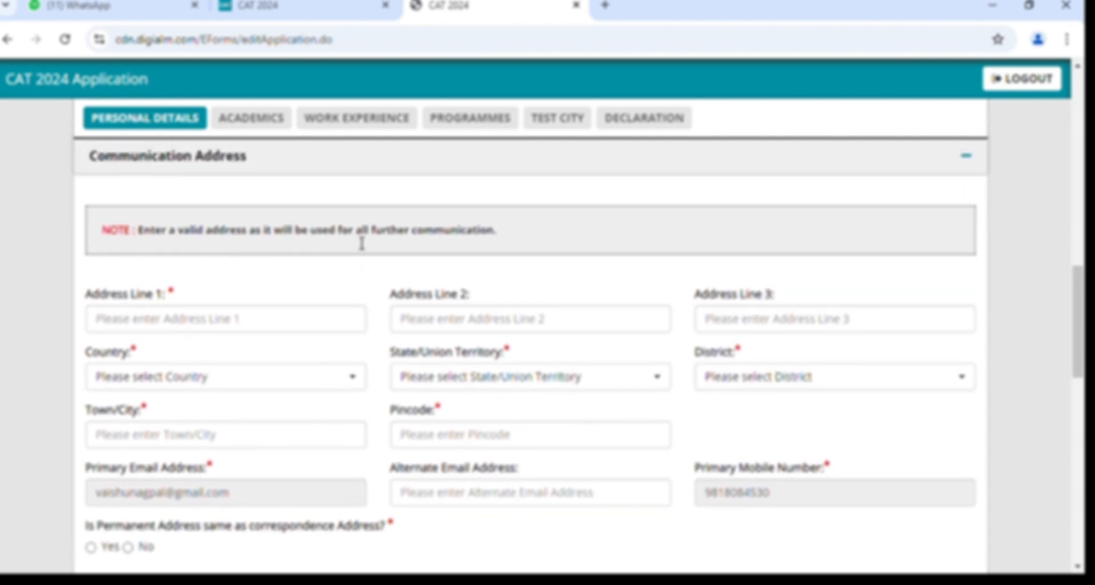
pyautogui.scroll(-5, 362, 244)
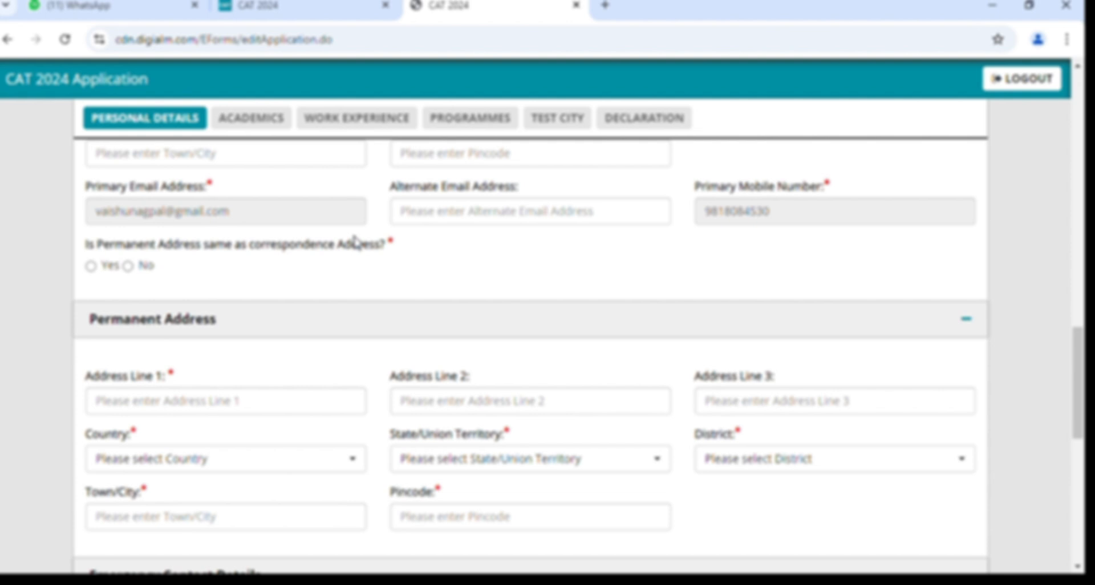
pyautogui.scroll(2, 355, 243)
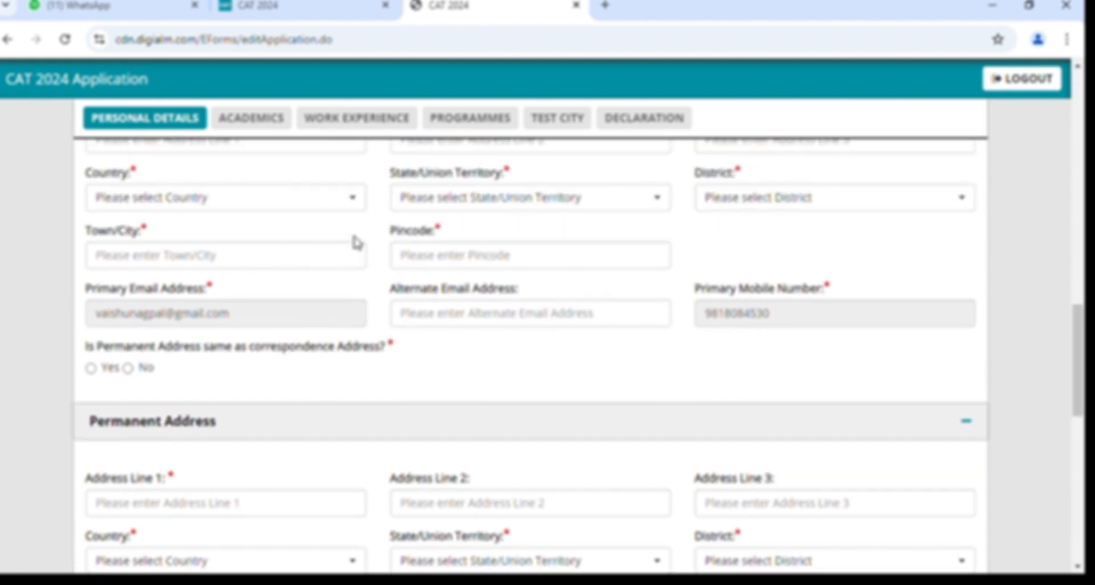
pyautogui.scroll(3, 355, 242)
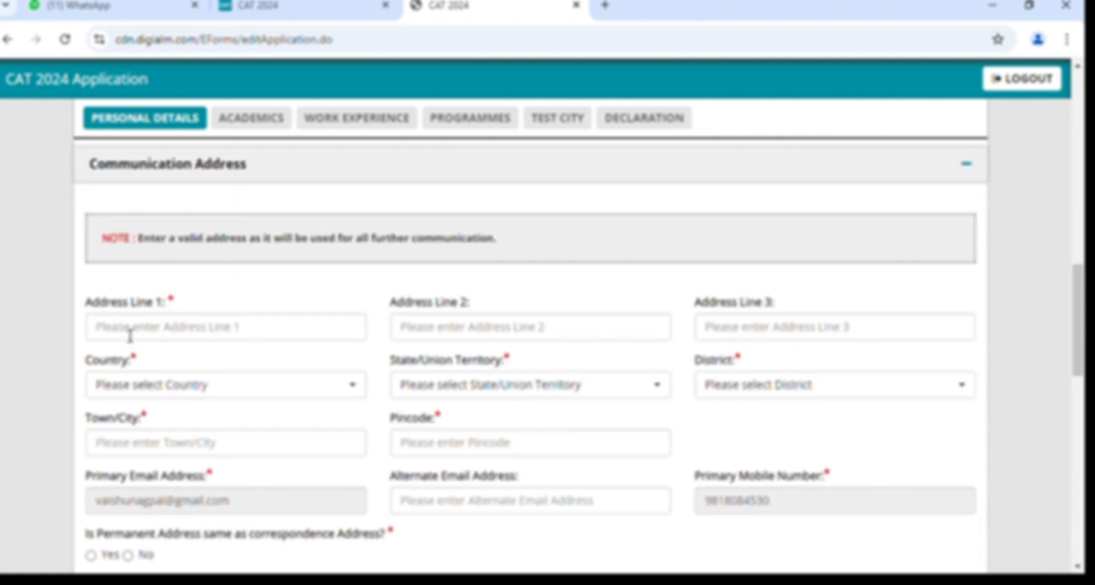
# Enter the house number and locality in Address Line 1 and the lane number in Line 2.
pyautogui.click(130, 336)
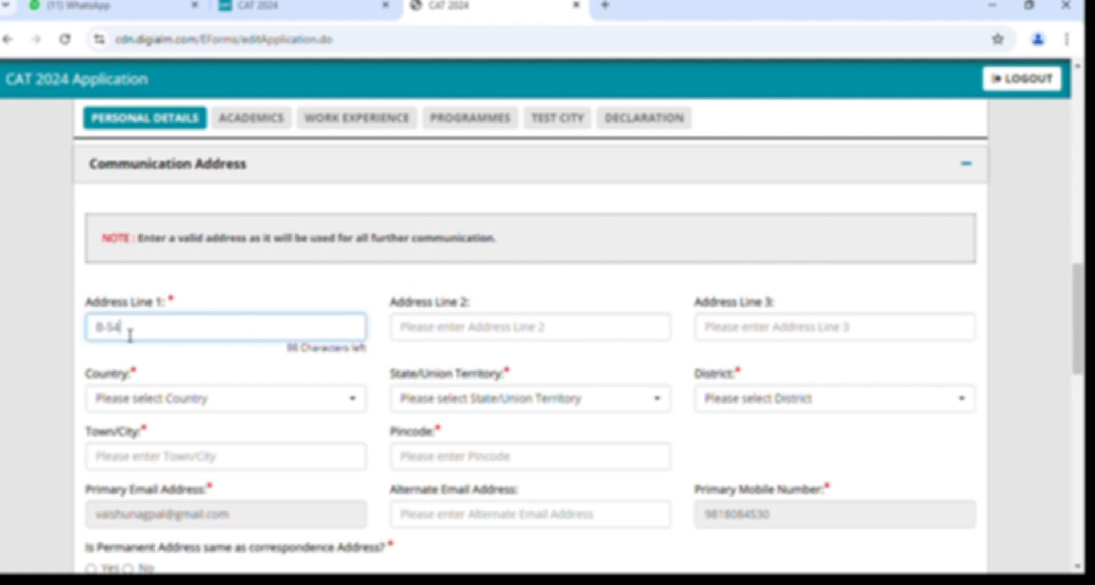
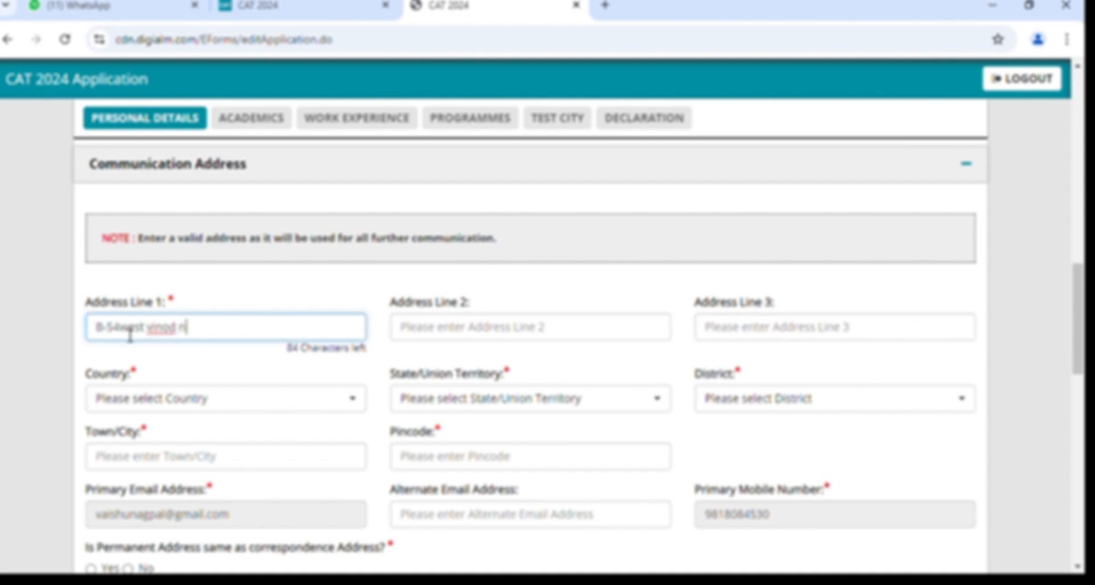
pyautogui.click(437, 337)
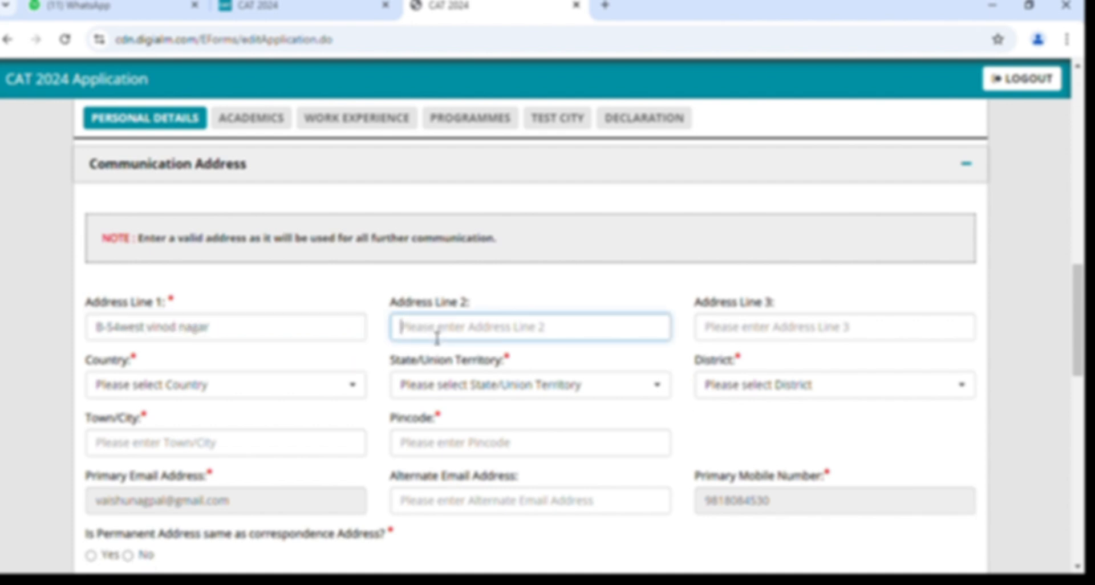
pyautogui.write('Gali n')
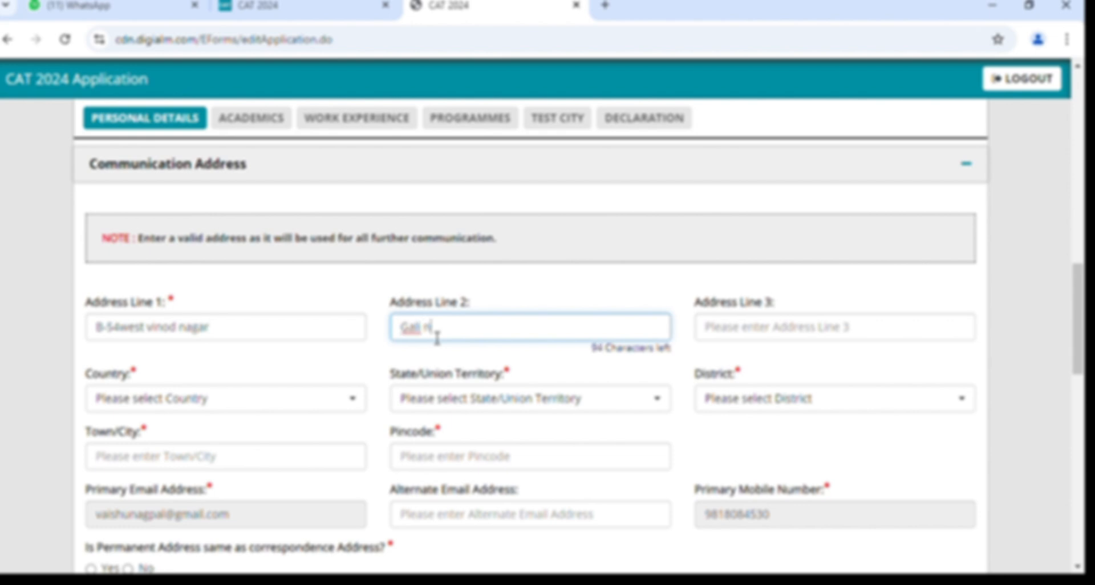
pyautogui.write('o. 3')
pyautogui.click(755, 337)
pyautogui.scroll(-1, 755, 336)
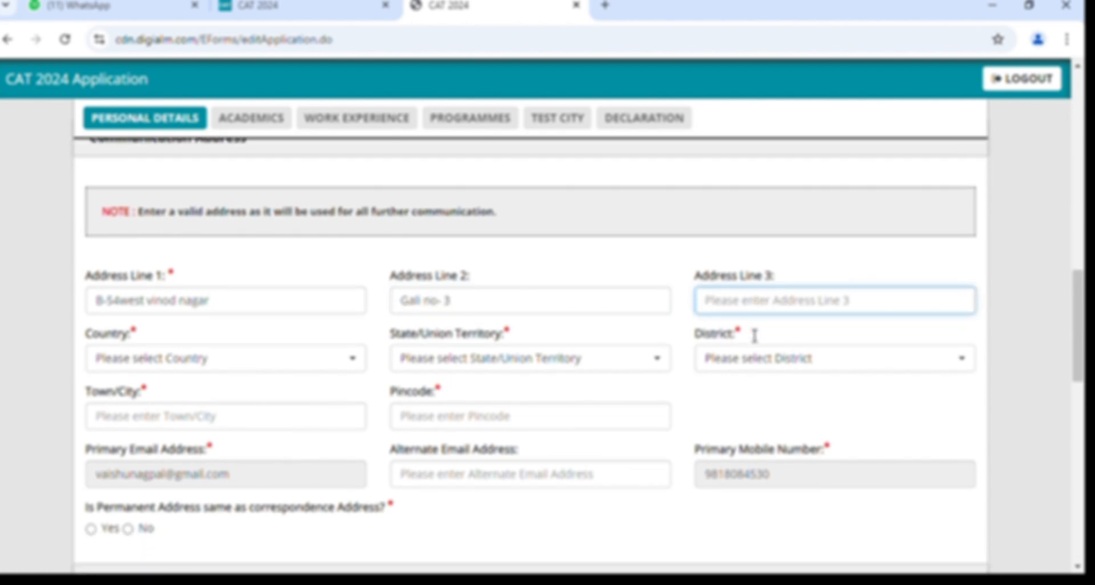
# Select India as country, Delhi as state and New Delhi as district, rechecking the district.
pyautogui.click(239, 358)
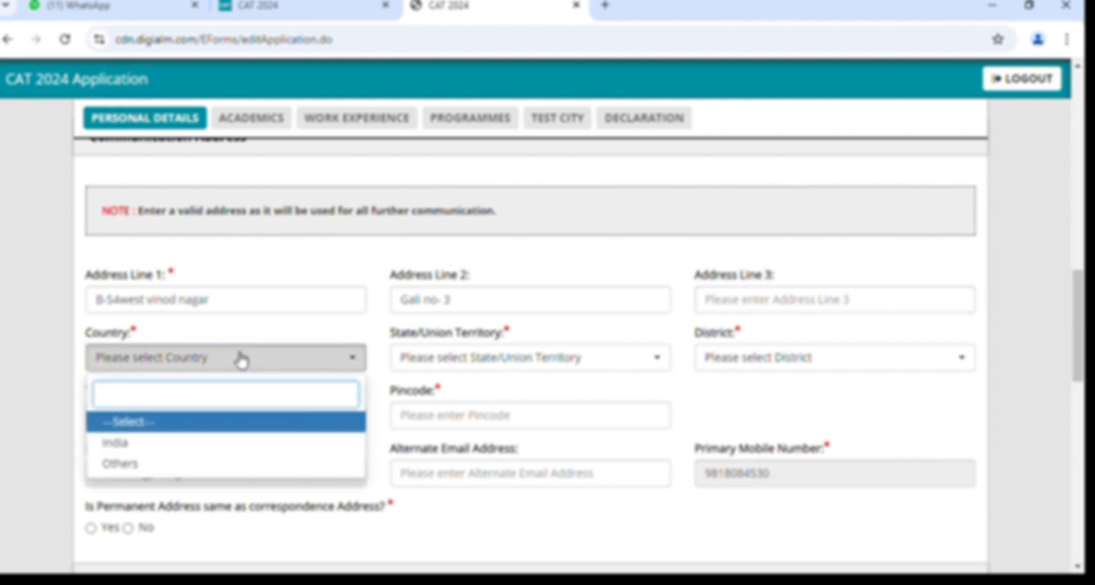
pyautogui.click(240, 448)
pyautogui.click(494, 365)
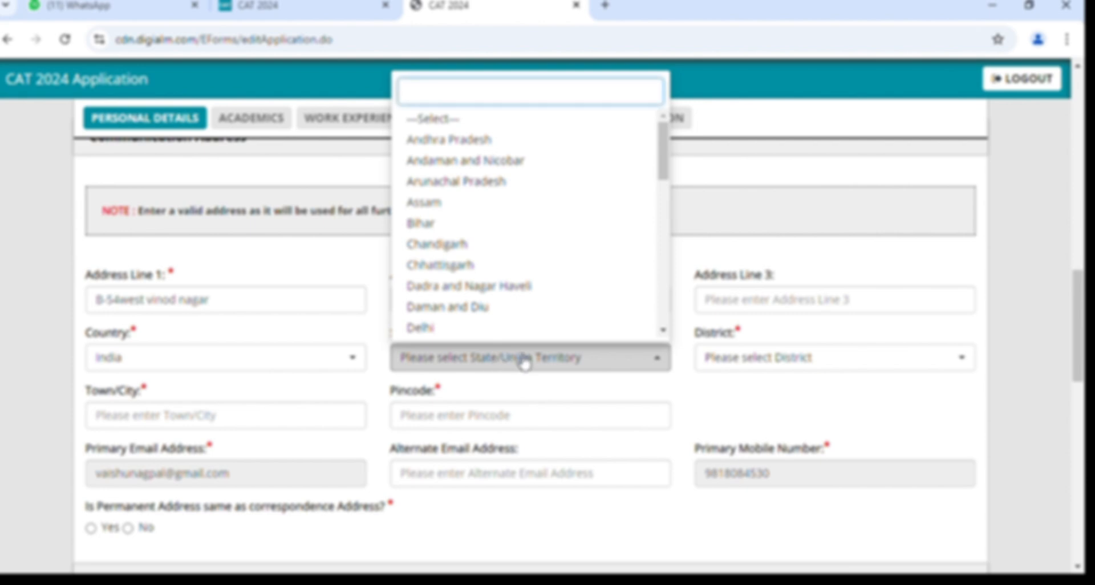
pyautogui.click(480, 328)
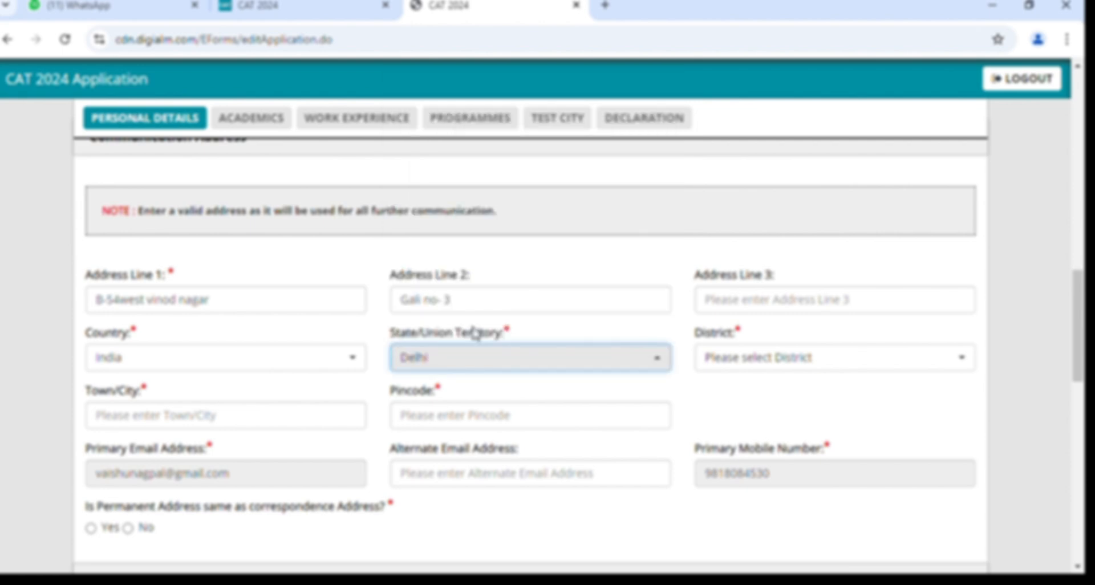
pyautogui.click(747, 360)
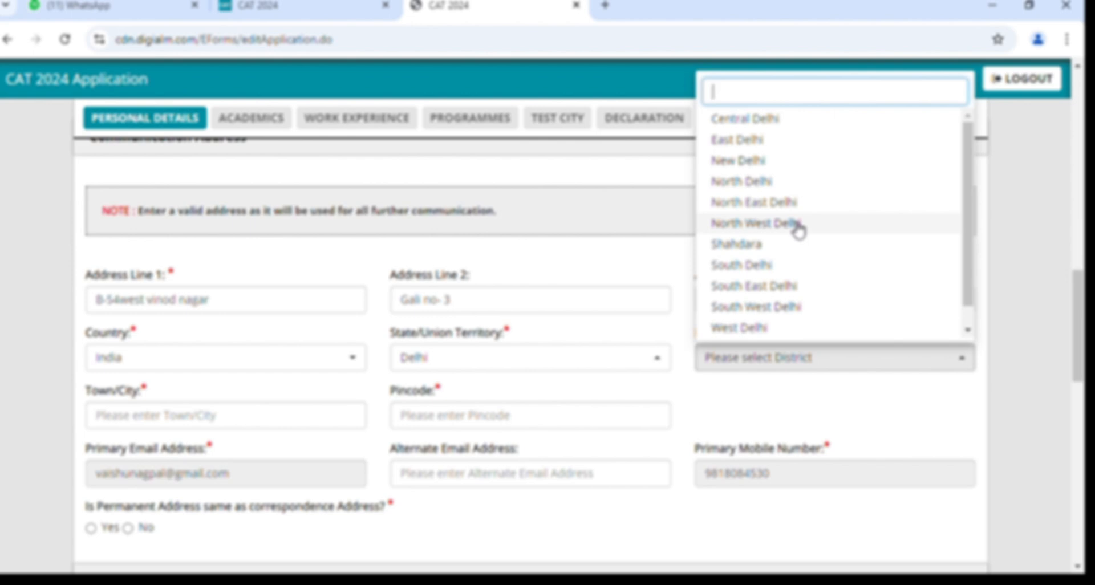
pyautogui.click(788, 170)
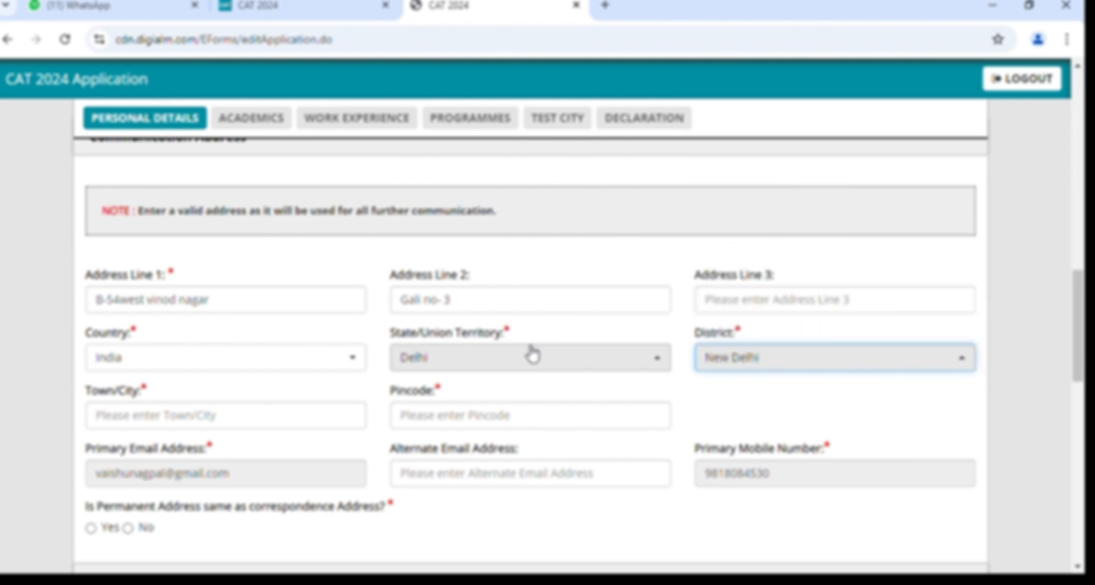
pyautogui.scroll(-1, 525, 350)
pyautogui.click(174, 359)
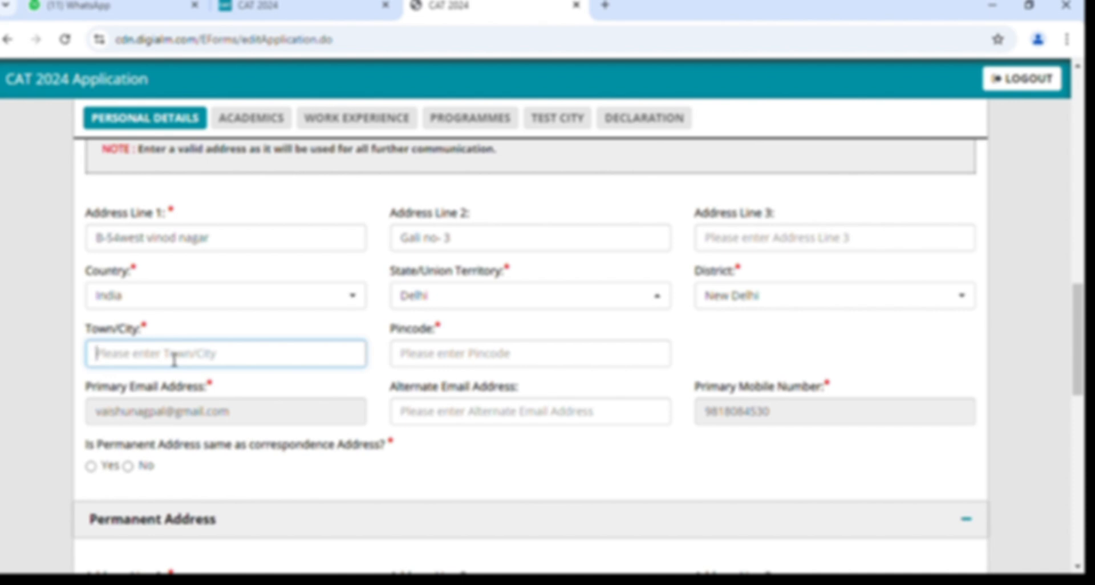
pyautogui.click(723, 303)
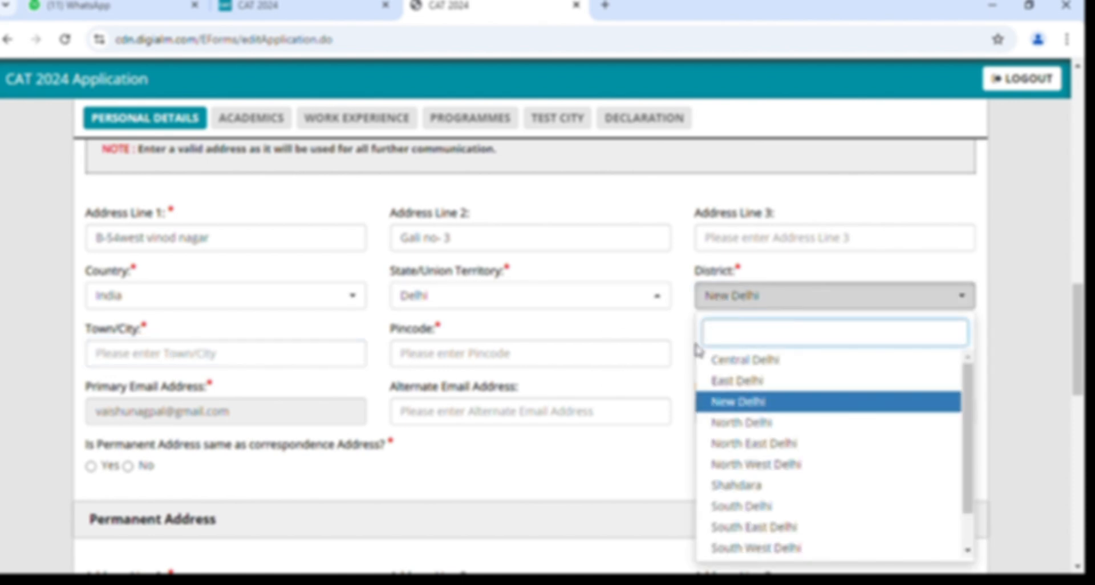
pyautogui.scroll(-1, 763, 473)
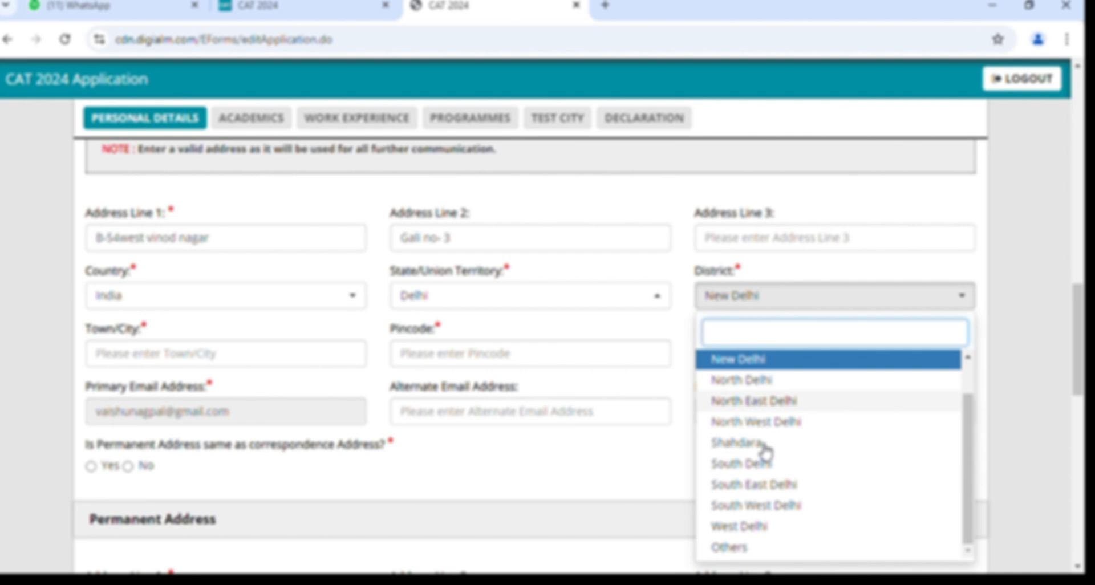
pyautogui.scroll(2, 764, 450)
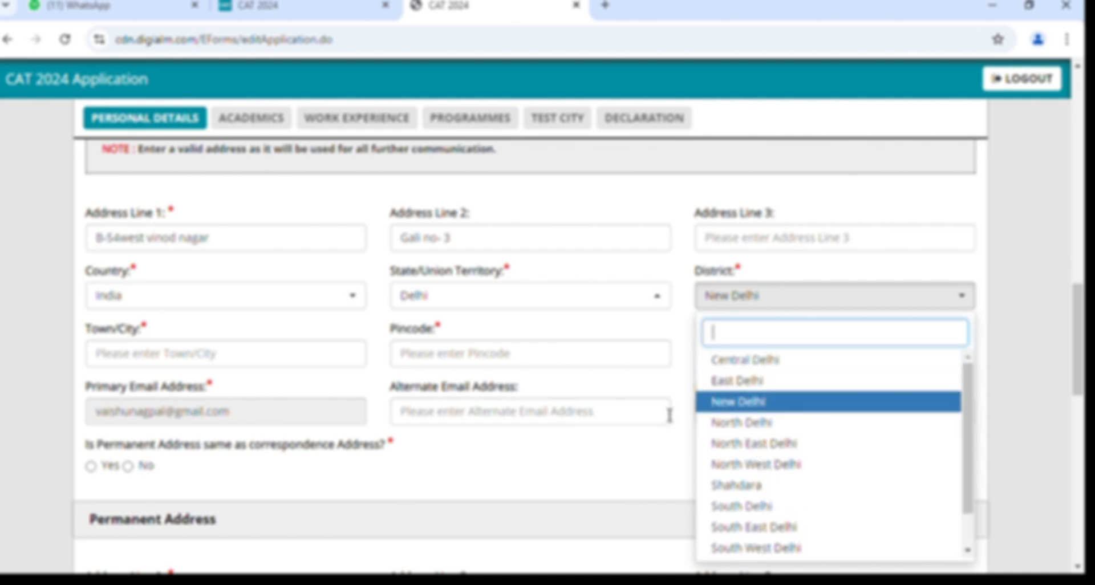
pyautogui.click(726, 298)
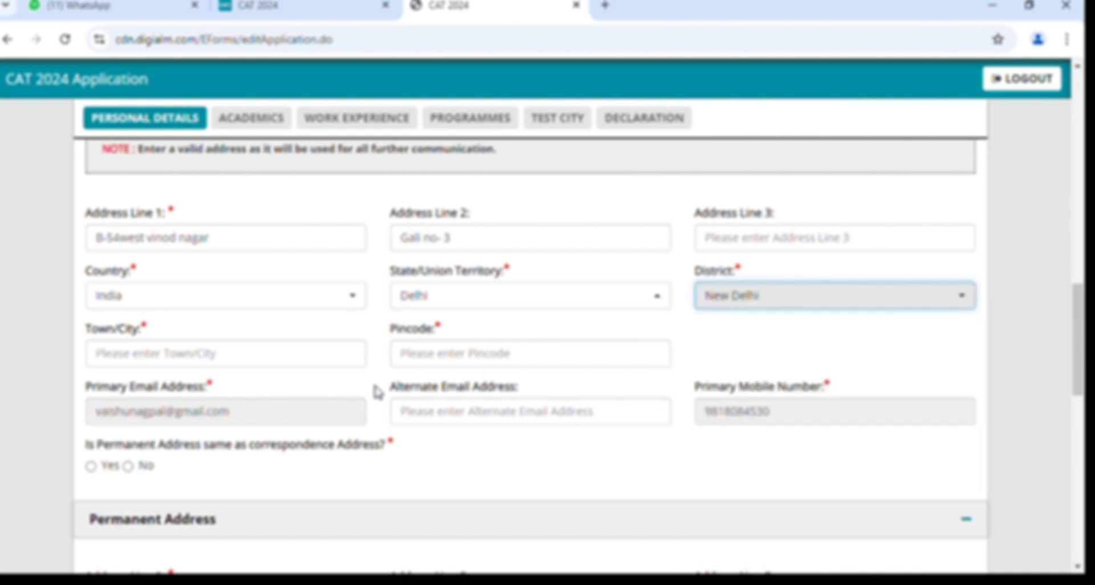
# Enter Delhi as Town/City and type the six-digit pincode, fixing a mistyped digit.
pyautogui.click(322, 350)
pyautogui.write('Delhi')
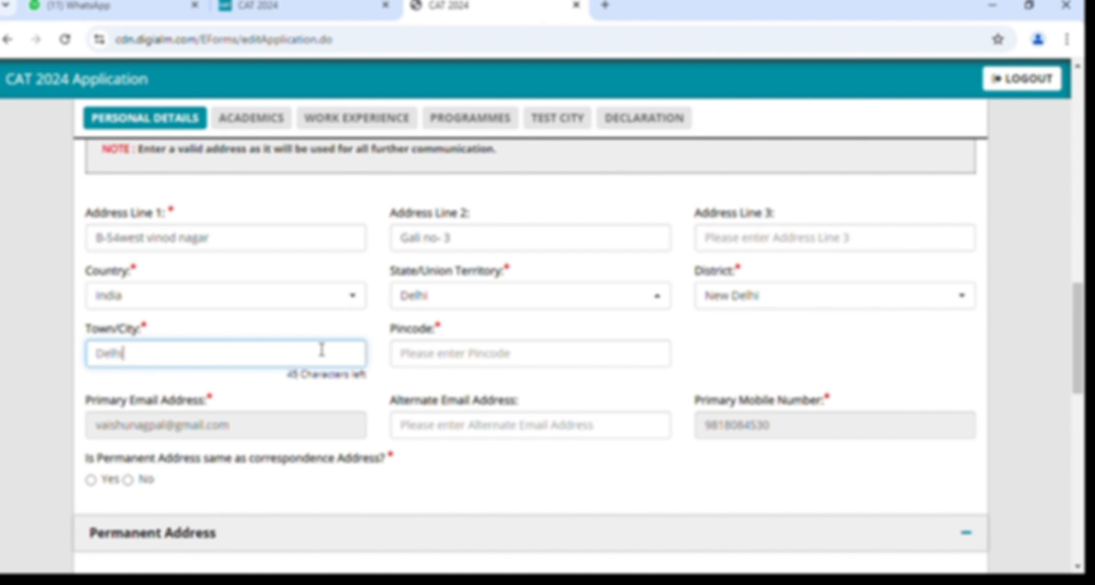
pyautogui.click(502, 367)
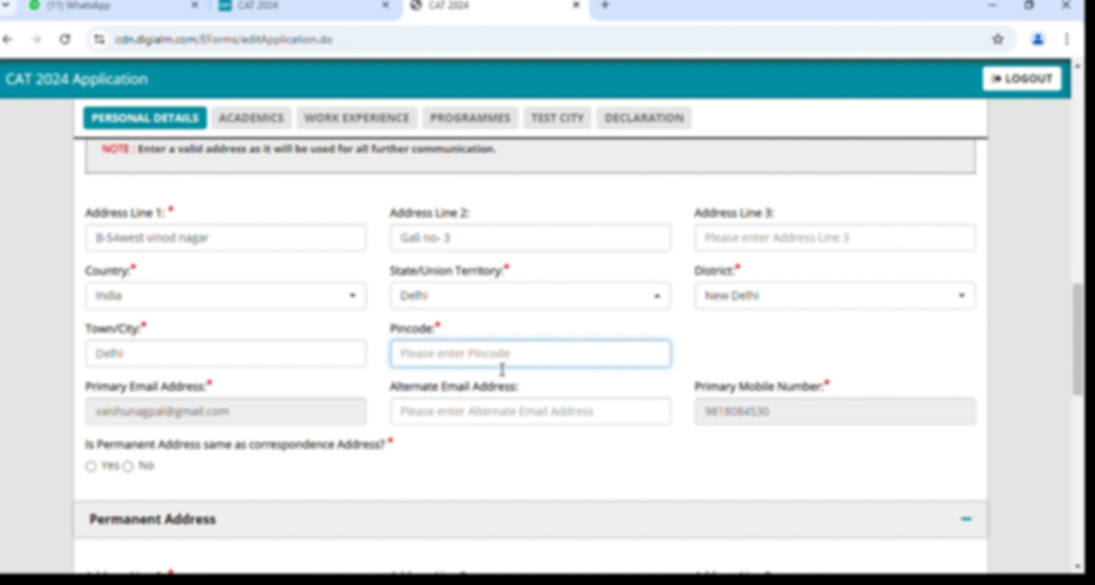
pyautogui.write('110')
pyautogui.press('BackSpace')
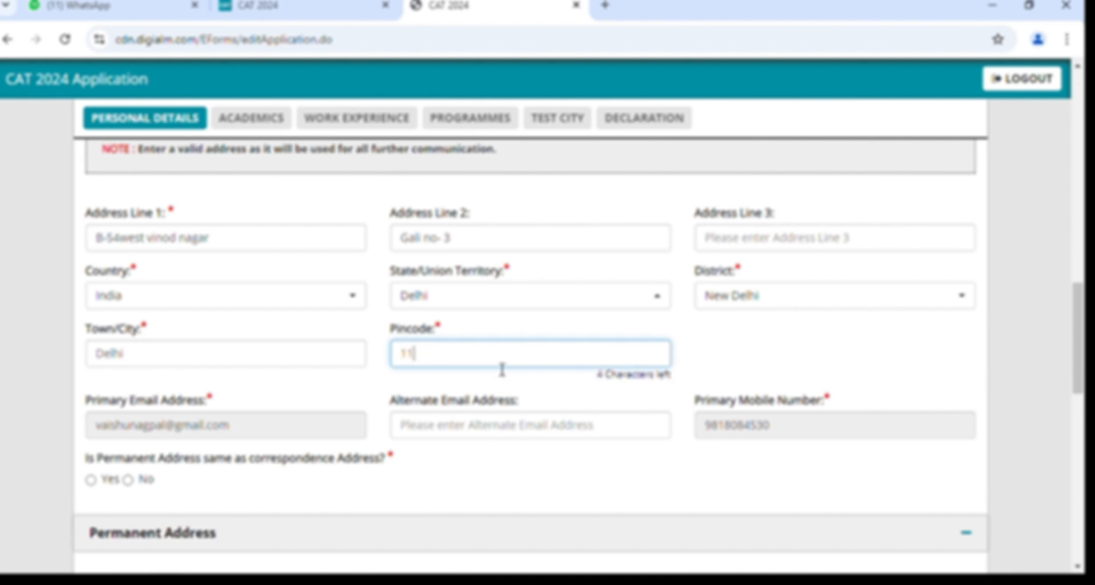
pyautogui.write('0092')
pyautogui.click(727, 358)
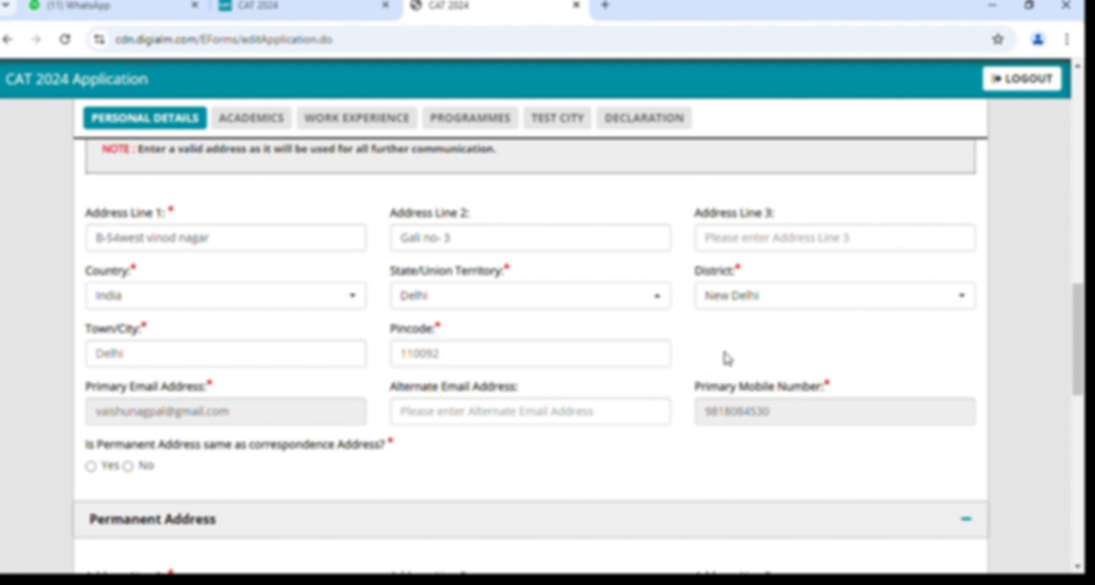
pyautogui.scroll(-1, 728, 358)
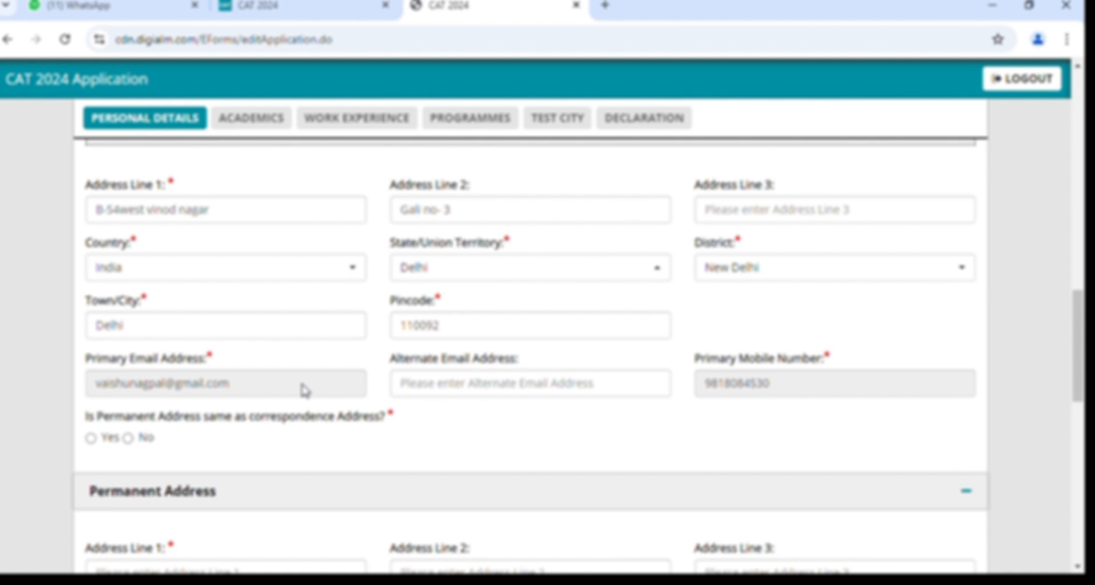
# Enter the alternate e-mail address in the Communication Address, correcting a typo.
pyautogui.click(463, 391)
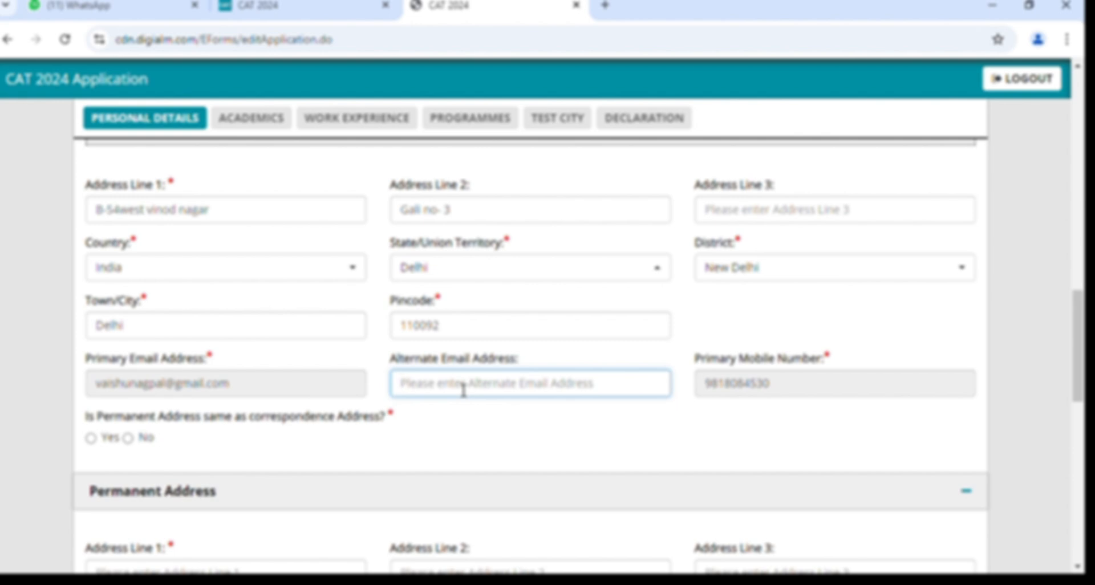
pyautogui.scroll(-1, 463, 391)
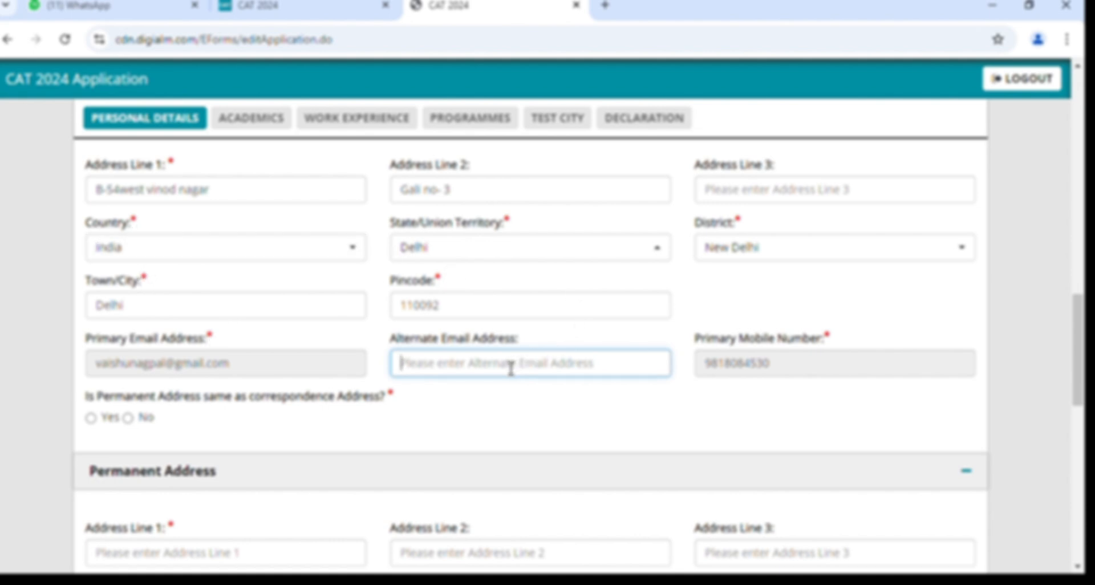
pyautogui.scroll(-1, 511, 370)
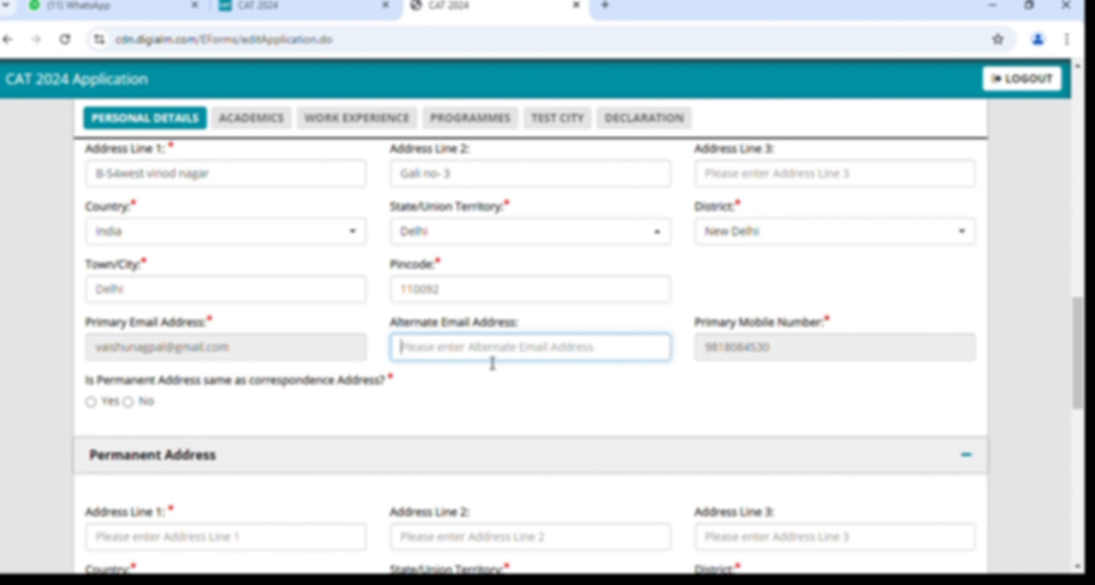
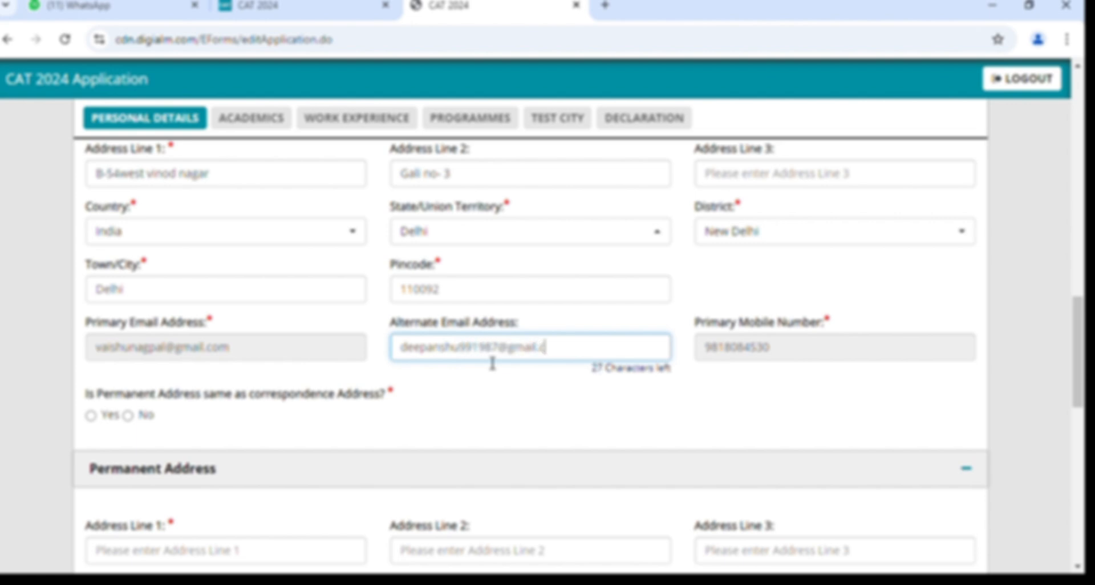
pyautogui.click(716, 342)
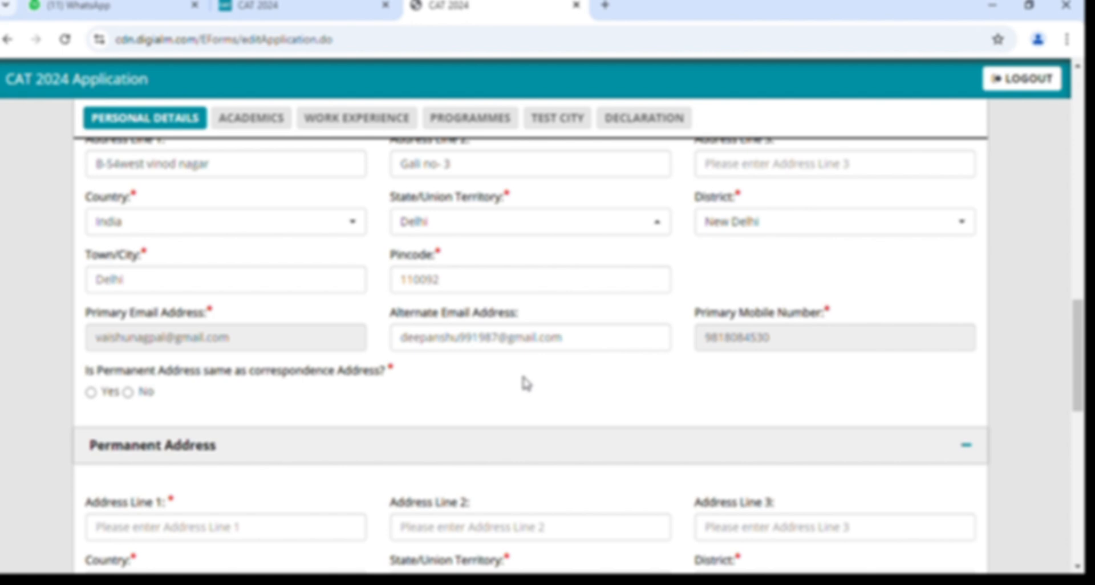
# Try Yes on the same-permanent-address question, then answer No to keep permanent address fields blank.
pyautogui.scroll(-1, 528, 385)
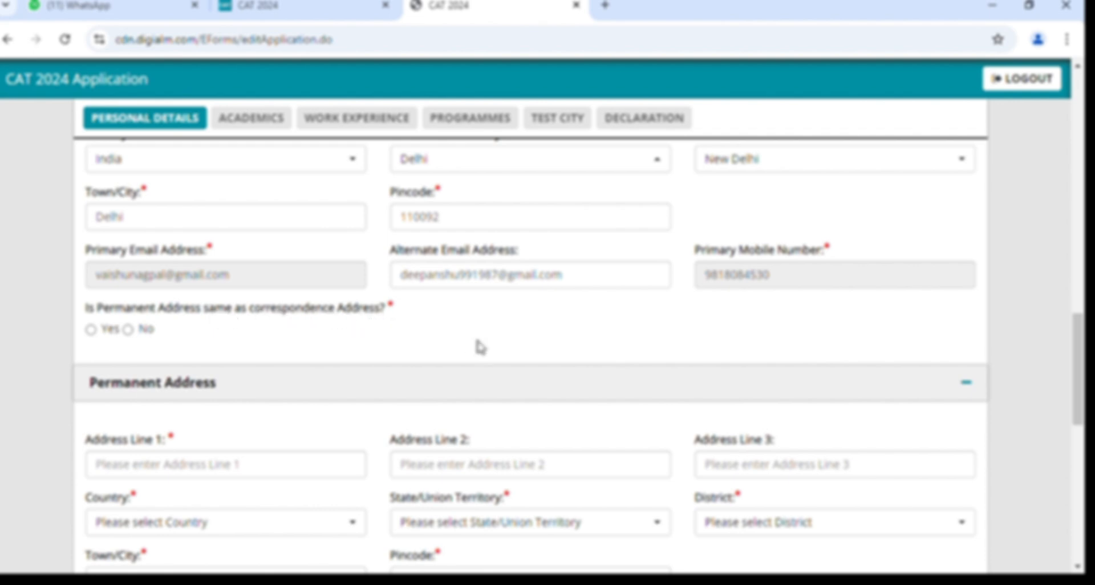
pyautogui.scroll(3, 480, 347)
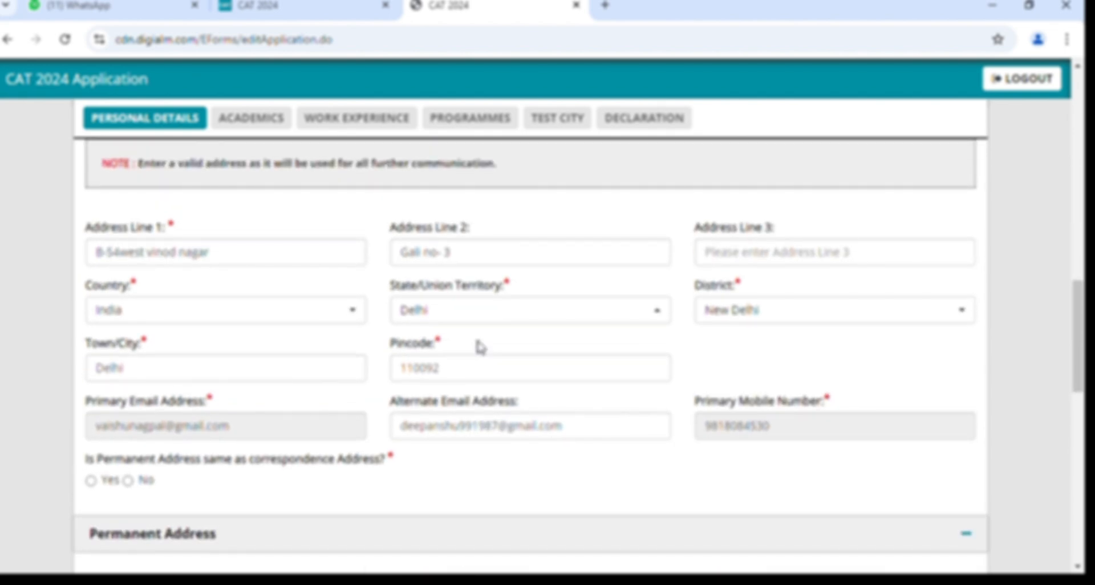
pyautogui.scroll(-2, 481, 346)
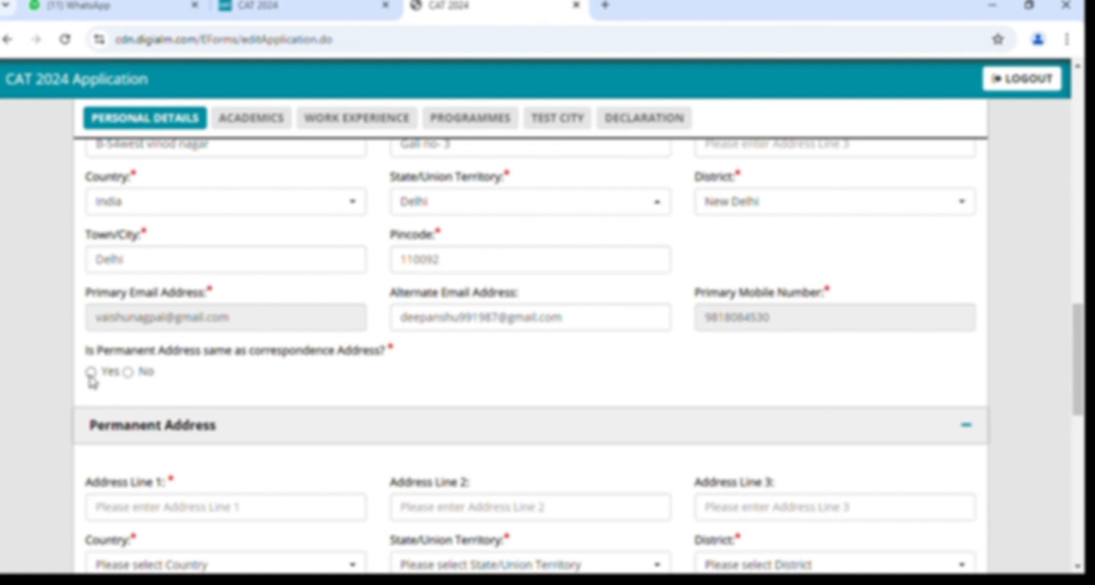
pyautogui.click(91, 372)
pyautogui.scroll(-3, 325, 391)
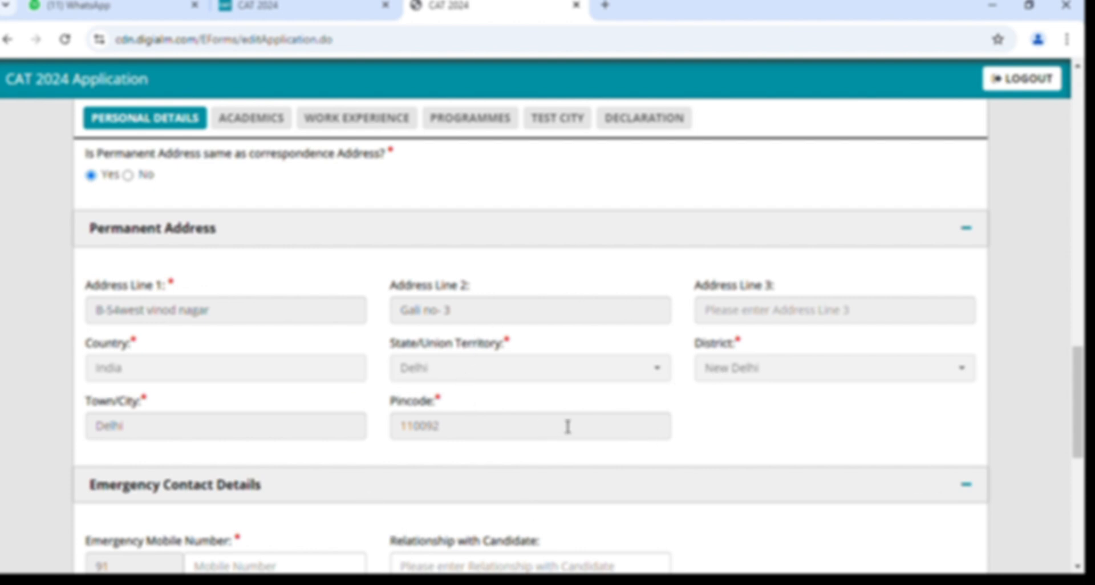
pyautogui.scroll(1, 308, 300)
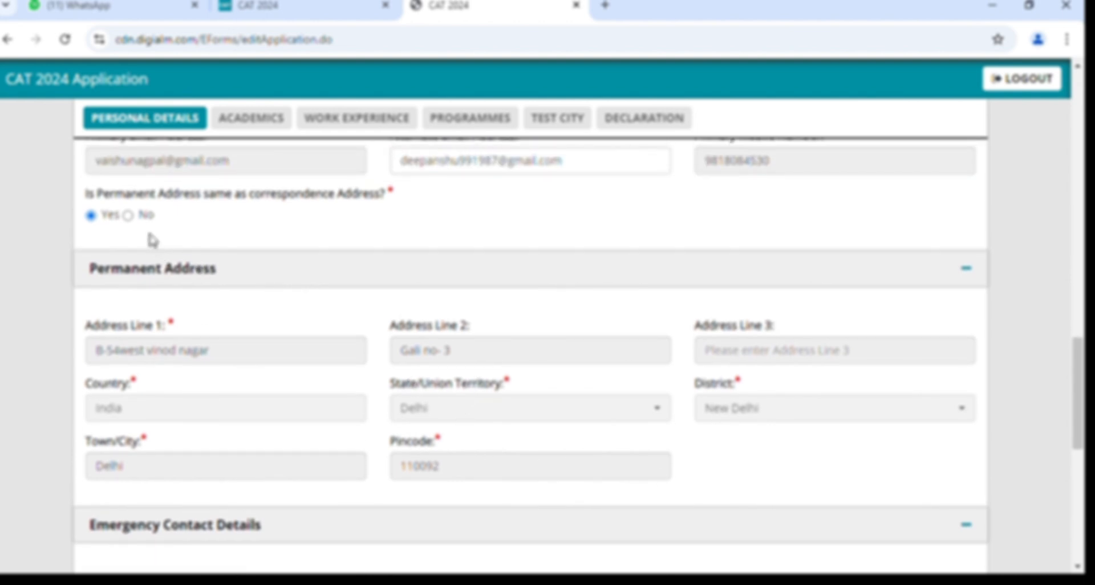
pyautogui.click(128, 215)
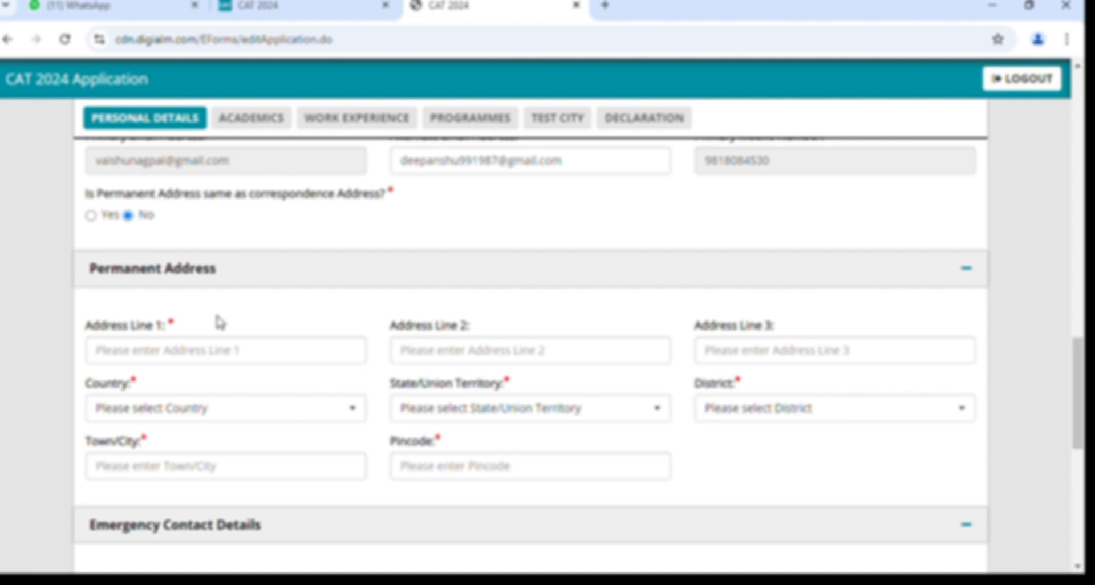
pyautogui.click(201, 359)
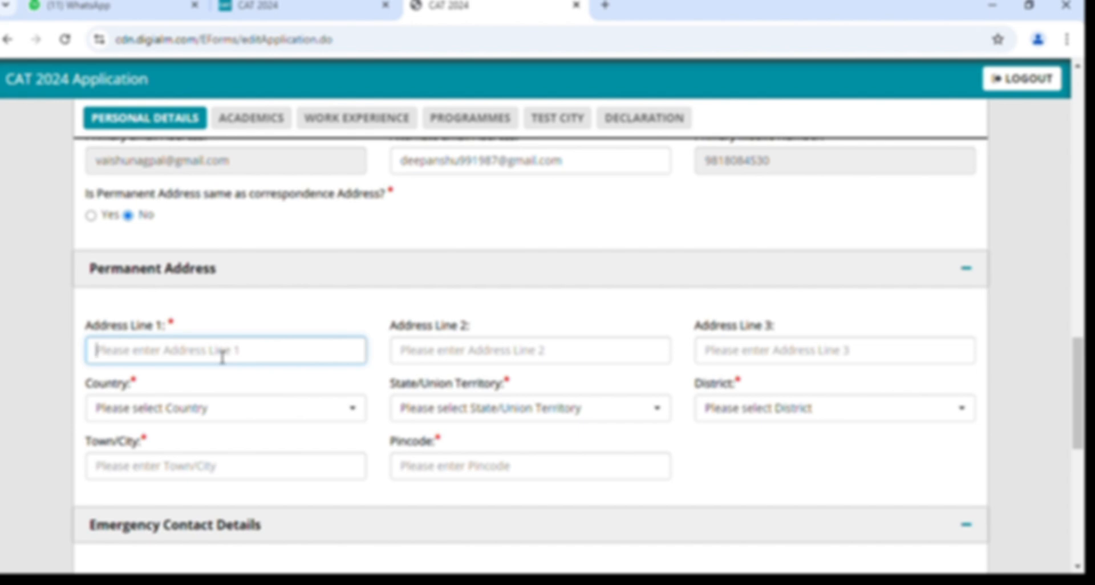
pyautogui.scroll(1, 217, 355)
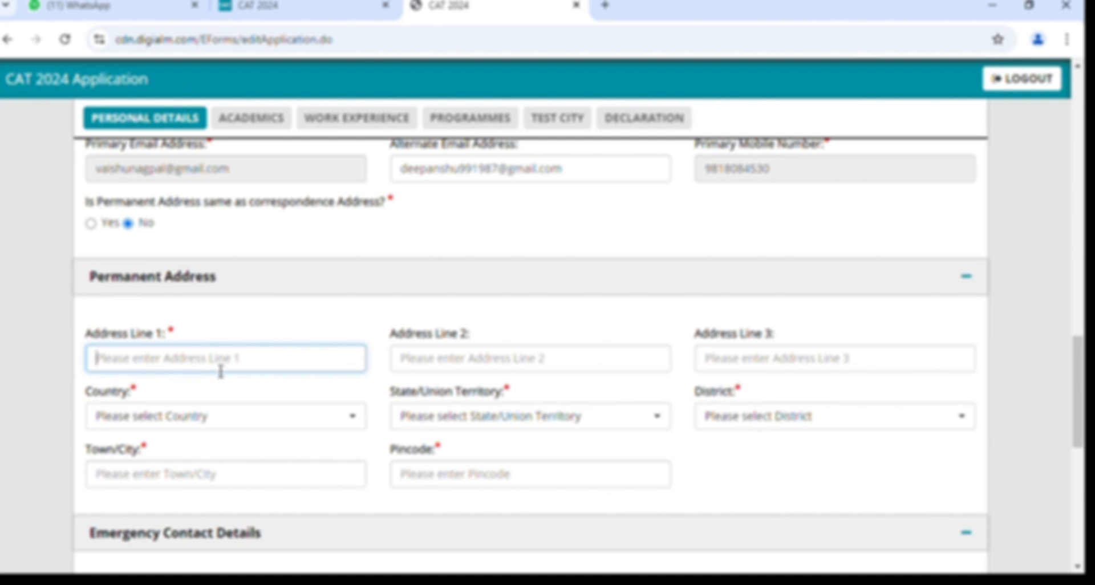
pyautogui.scroll(1, 221, 372)
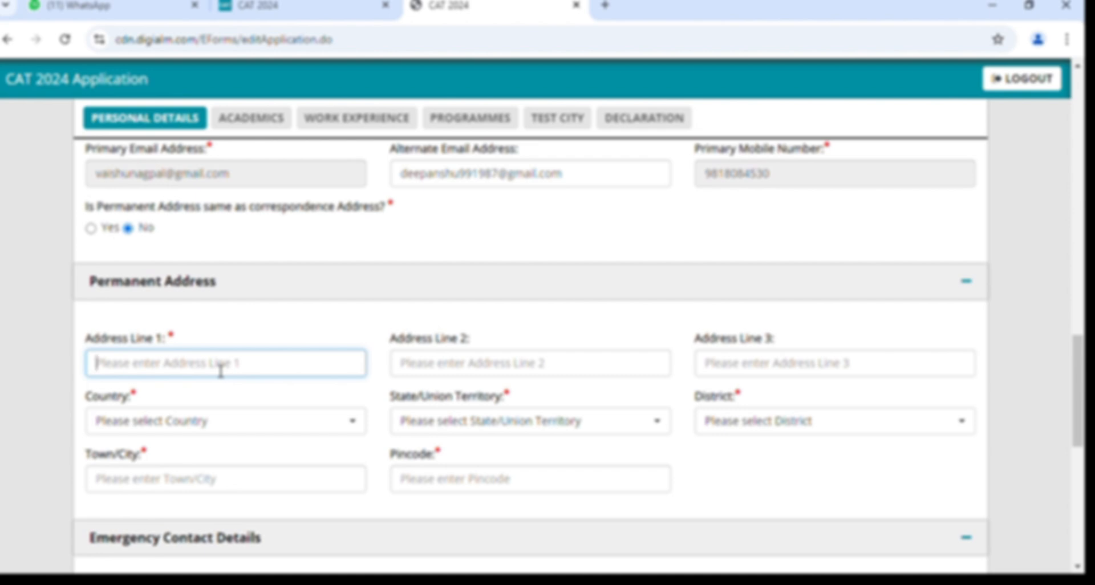
pyautogui.scroll(1, 217, 367)
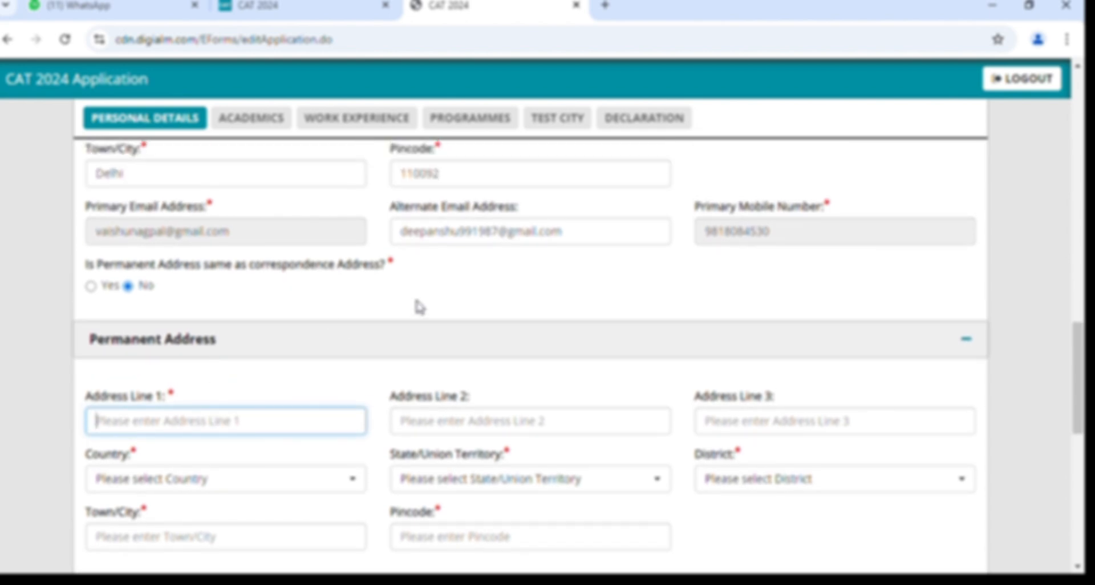
pyautogui.scroll(1, 419, 308)
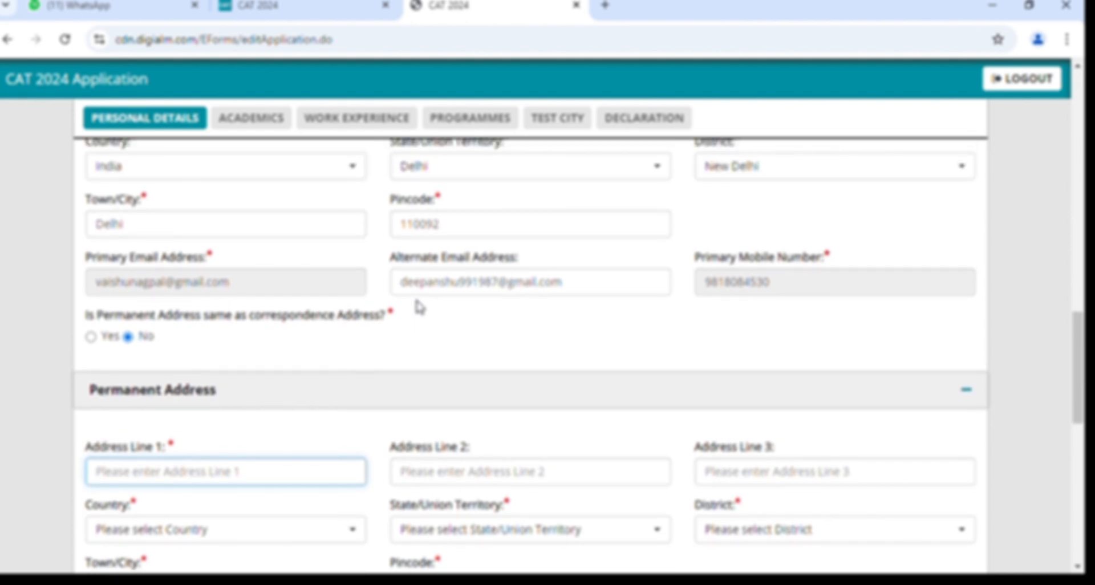
pyautogui.scroll(1, 498, 321)
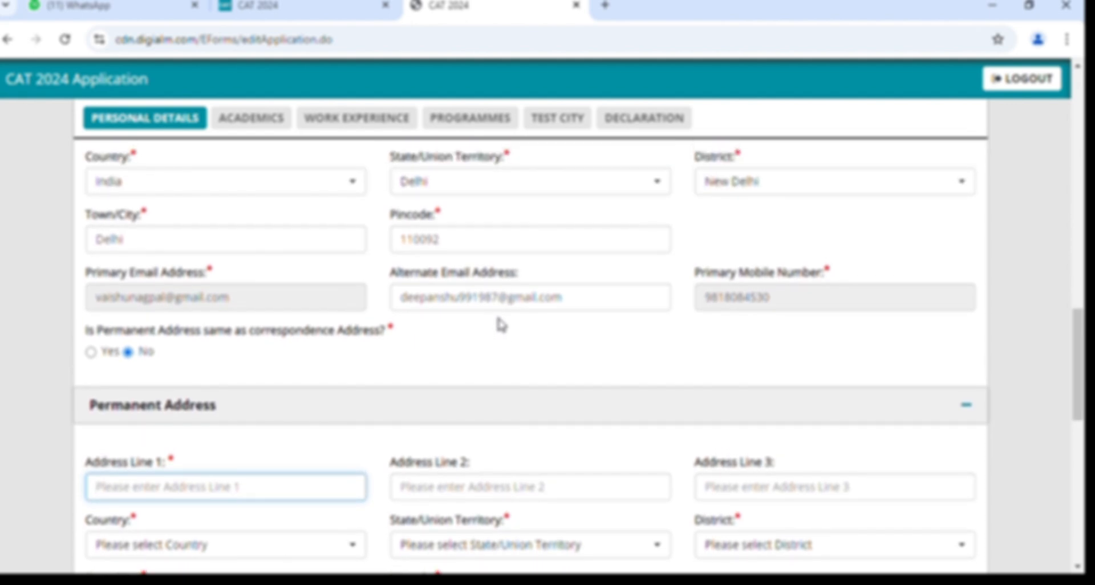
pyautogui.scroll(1, 501, 323)
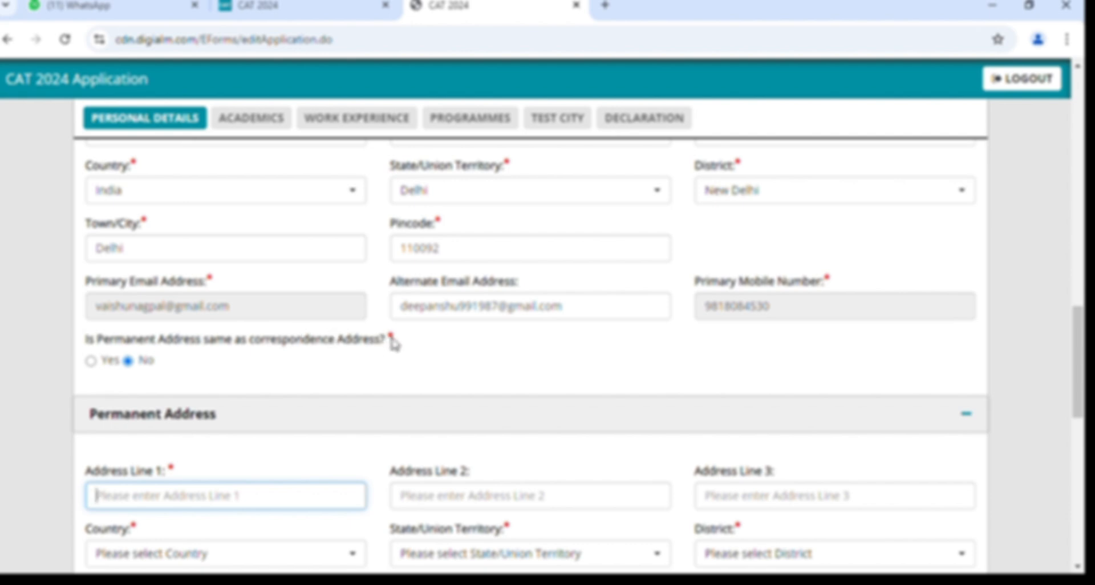
pyautogui.scroll(-1, 396, 344)
pyautogui.scroll(-1, 140, 319)
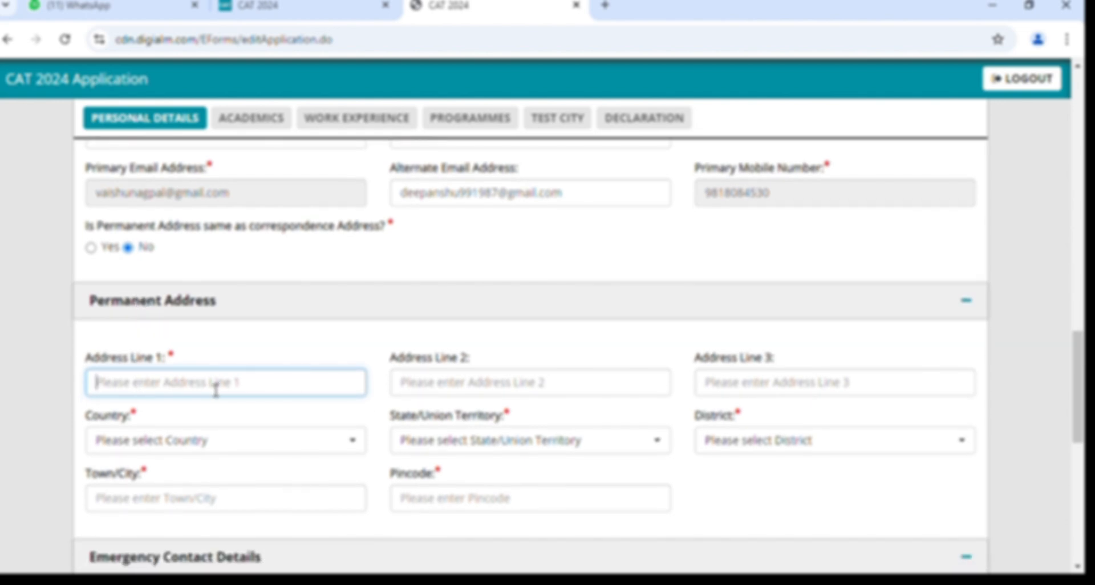
# Enter the care-of line in Address Line 1 and the street address in Address Line 2.
pyautogui.click(216, 391)
pyautogui.write('D')
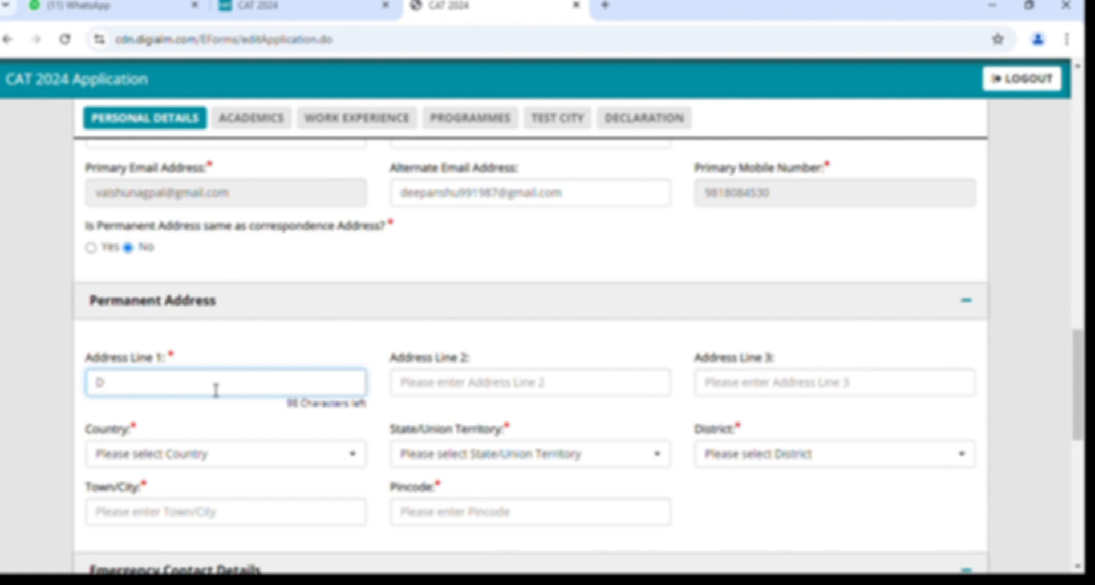
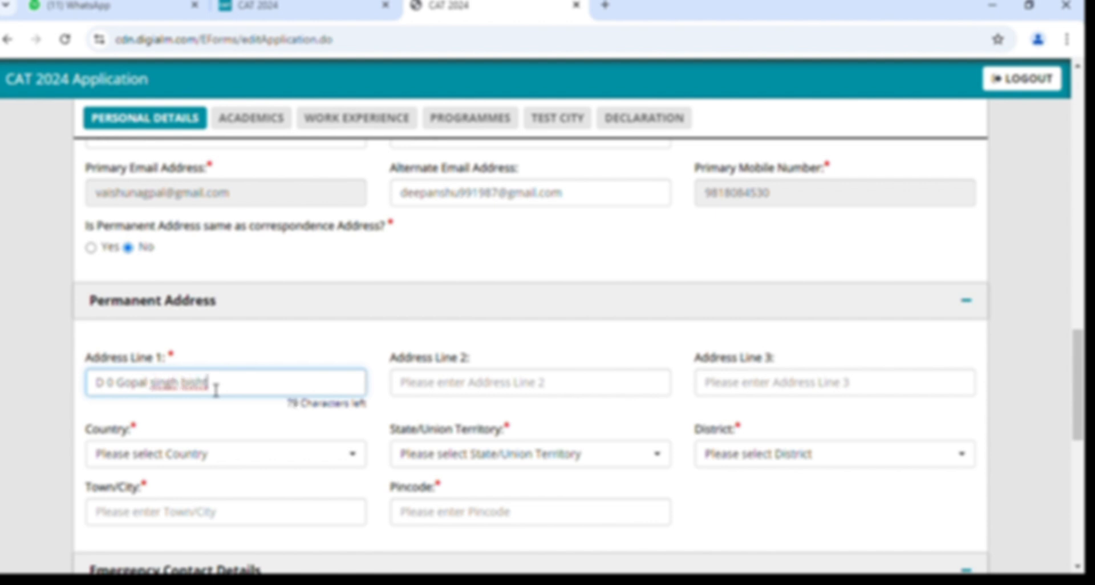
pyautogui.click(464, 387)
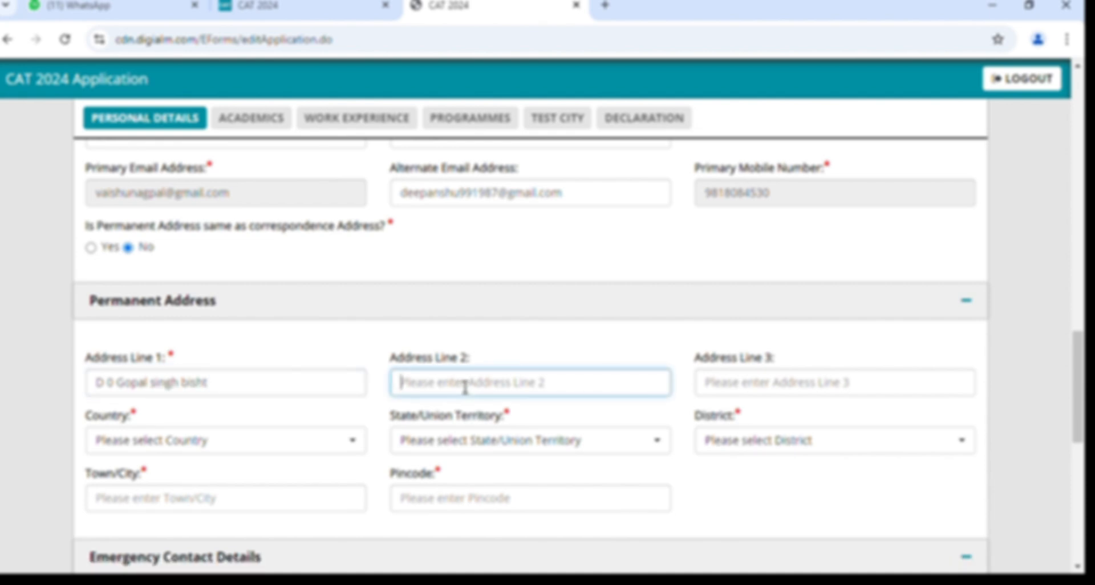
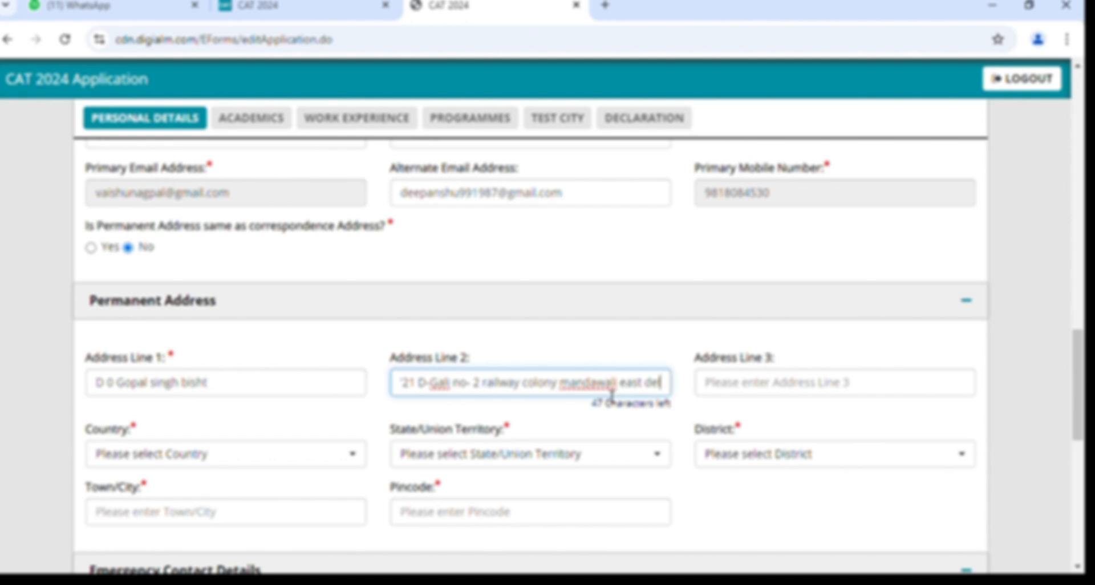
# Set the permanent address country to India and fix Address Line 1 to begin with 'D/0'.
pyautogui.click(721, 395)
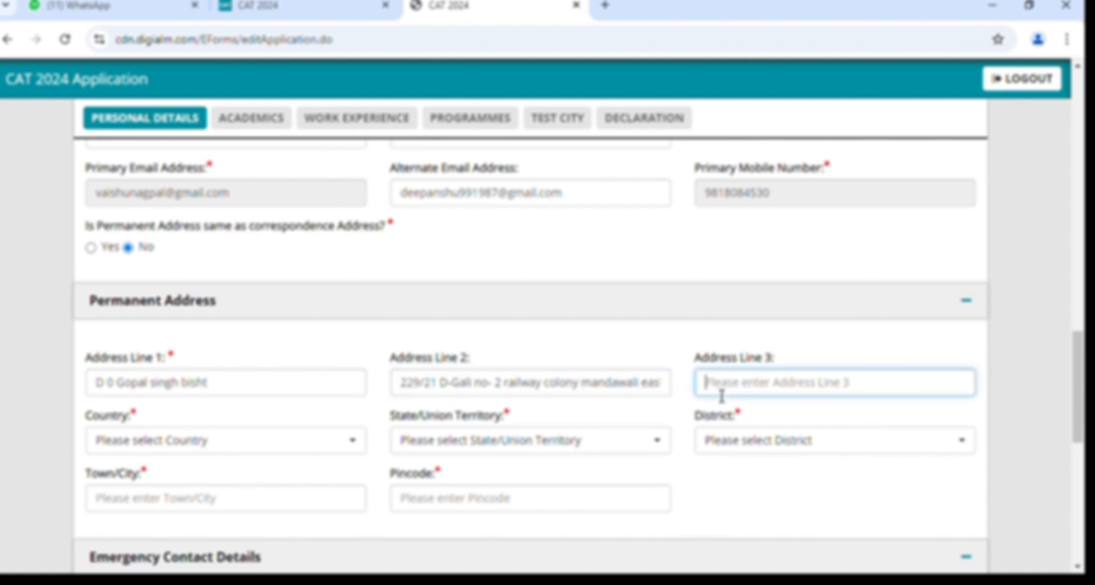
pyautogui.scroll(-1, 724, 388)
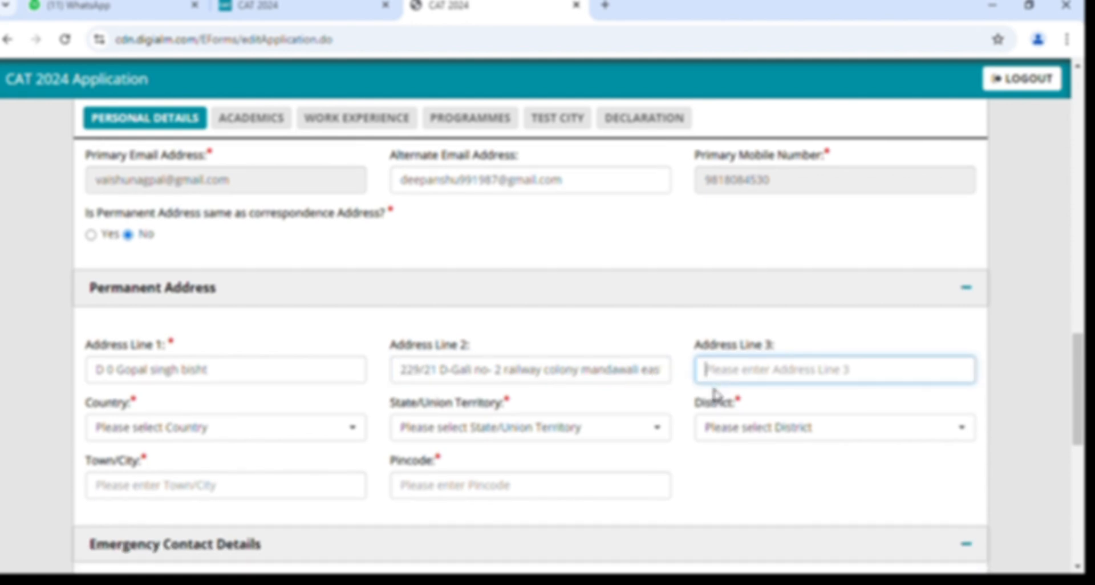
pyautogui.click(260, 425)
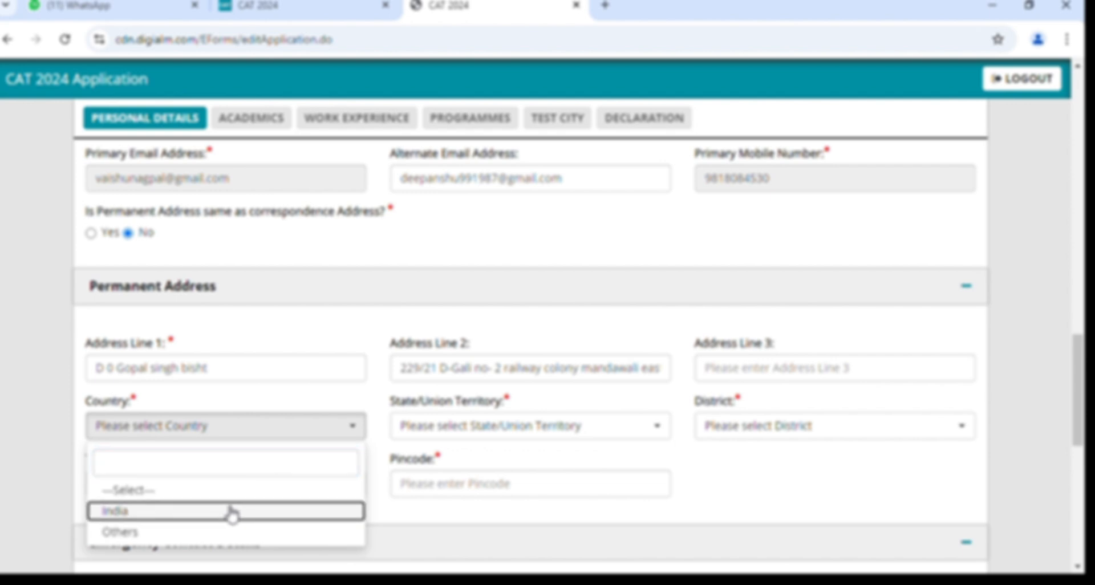
pyautogui.click(231, 511)
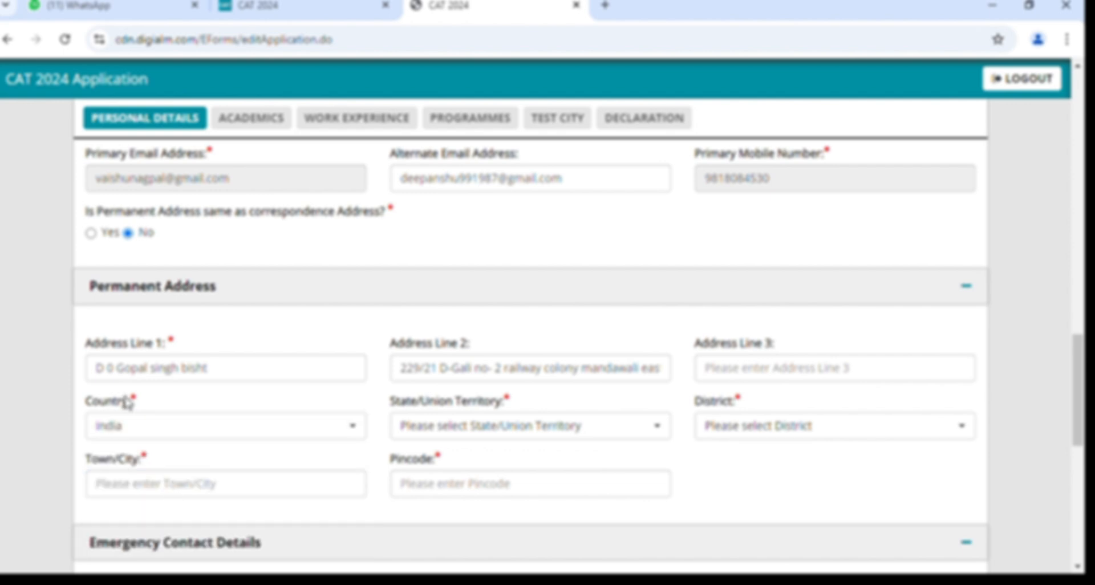
pyautogui.click(108, 370)
pyautogui.press('BackSpace')
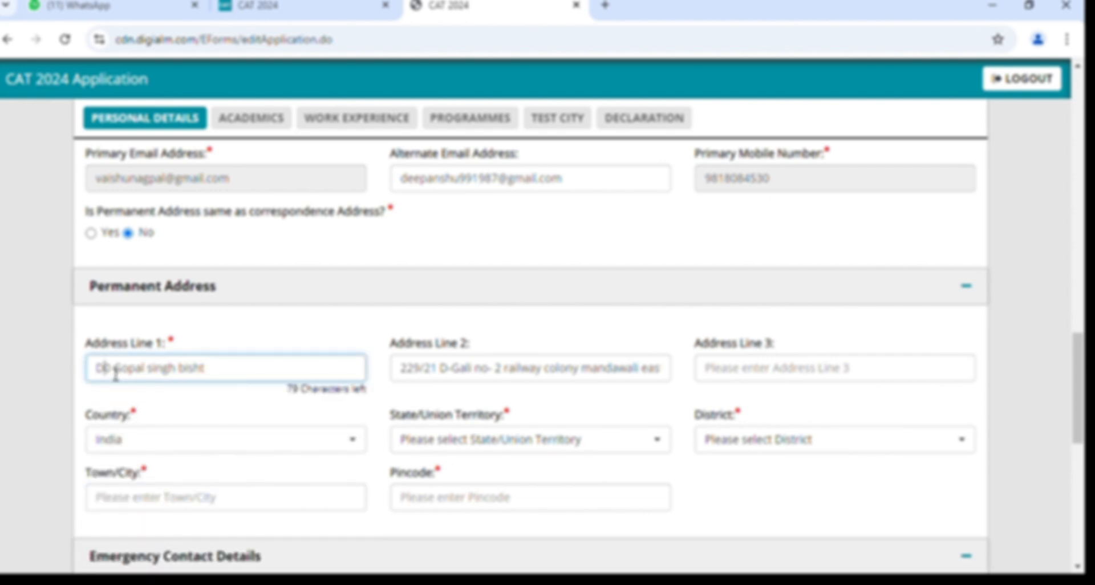
pyautogui.write('/0')
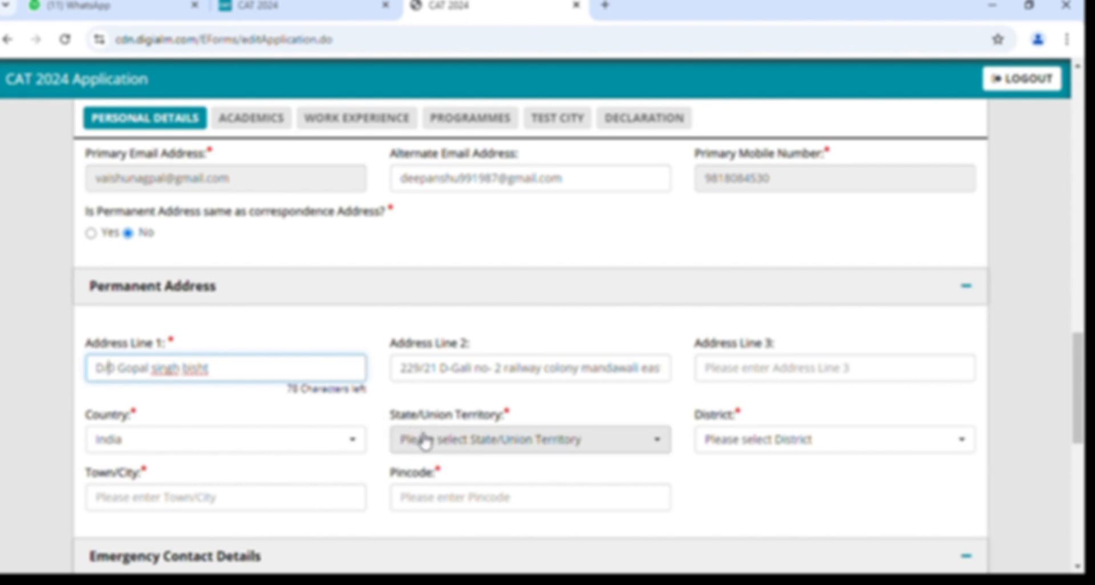
# Choose Delhi as the permanent address state and New Delhi as the district.
pyautogui.click(422, 441)
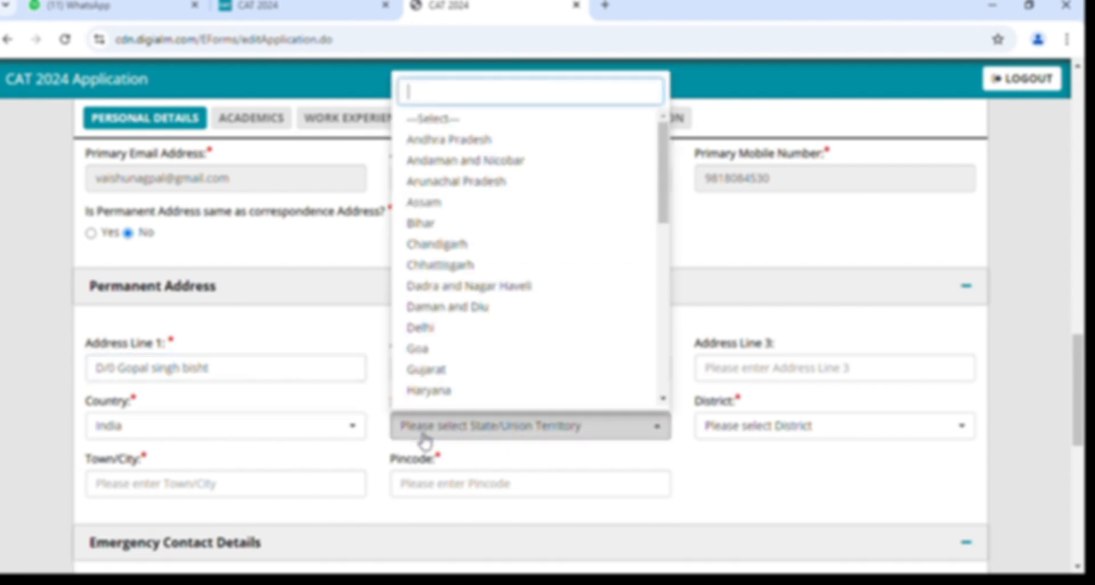
pyautogui.click(451, 327)
pyautogui.scroll(-1, 445, 336)
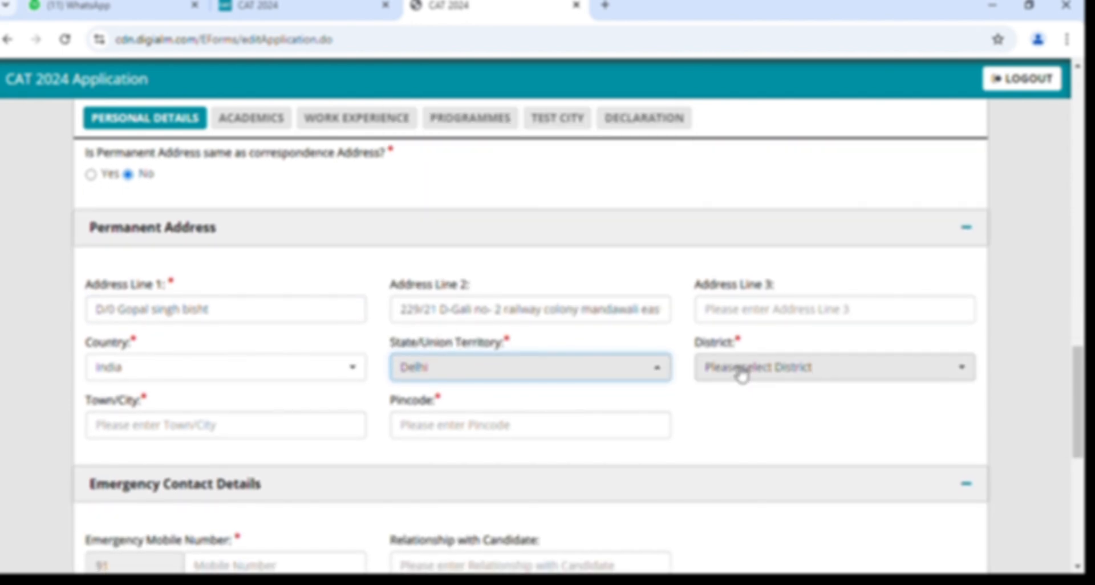
pyautogui.click(741, 372)
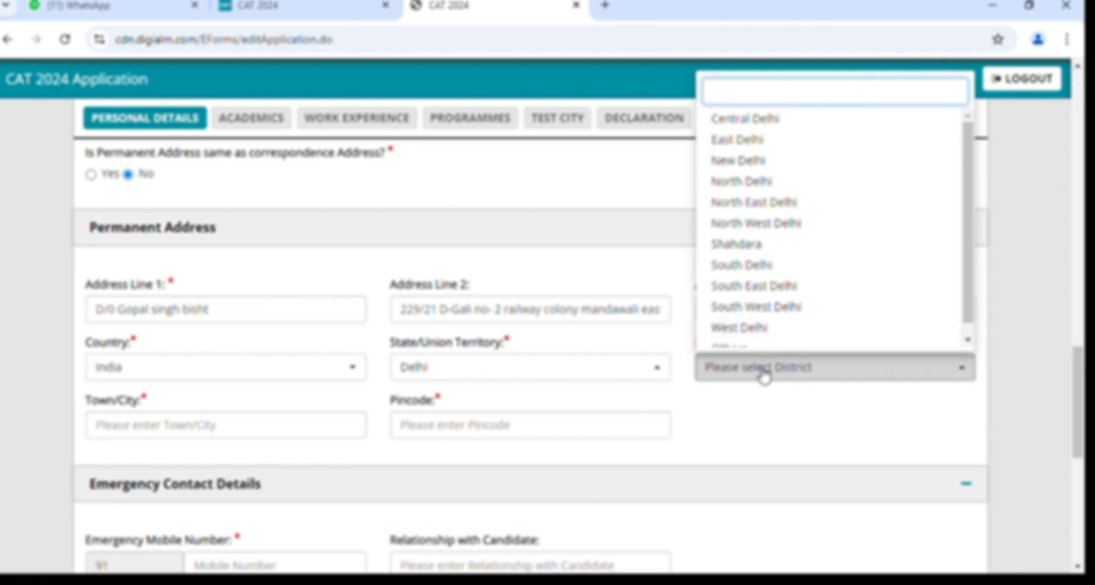
pyautogui.click(763, 371)
pyautogui.scroll(2, 764, 376)
pyautogui.scroll(3, 762, 373)
pyautogui.scroll(-5, 761, 372)
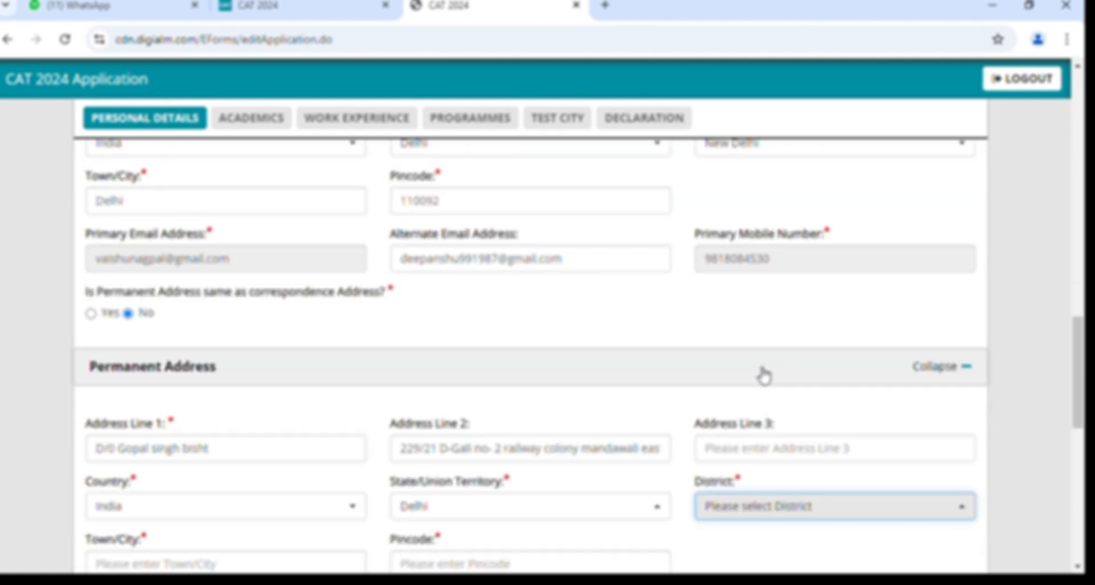
pyautogui.click(755, 360)
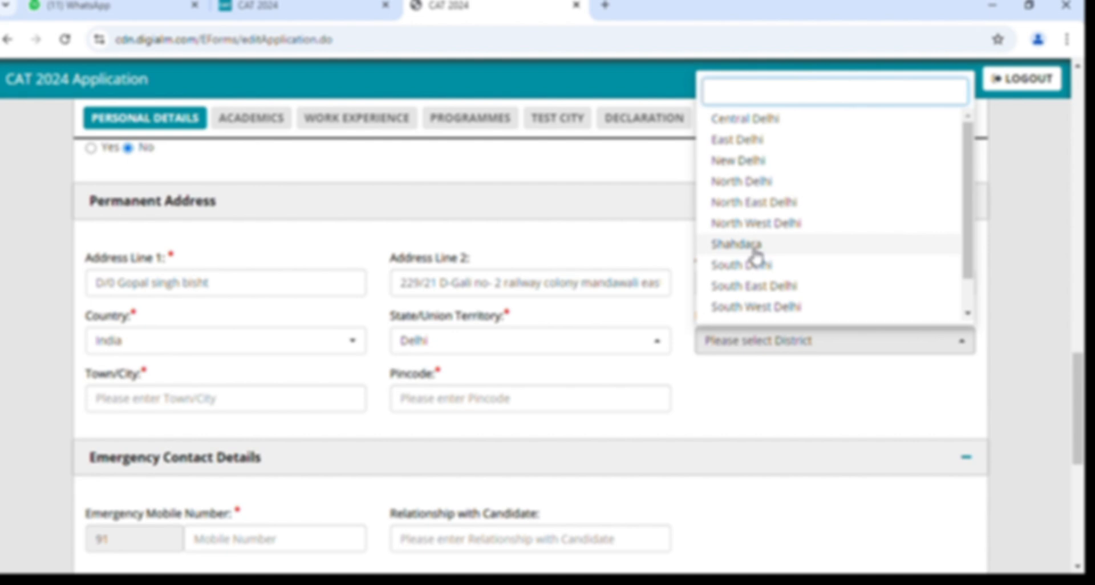
pyautogui.scroll(-2, 755, 253)
pyautogui.scroll(2, 762, 263)
pyautogui.click(744, 162)
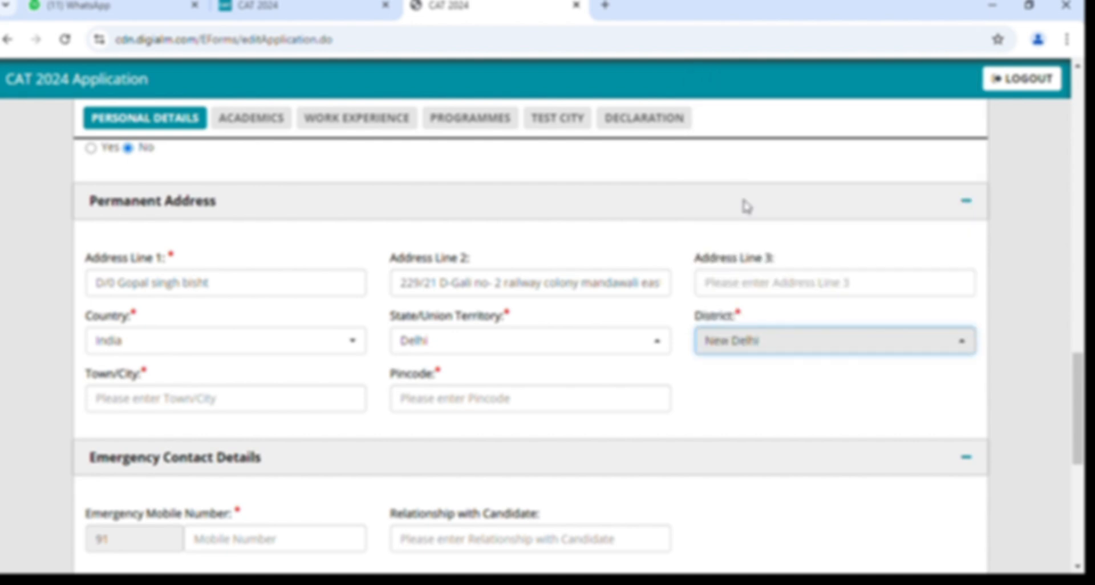
pyautogui.click(170, 409)
# Enter 'delhi' as the permanent town/city and fill in the six-digit pincode.
pyautogui.write('delhi')
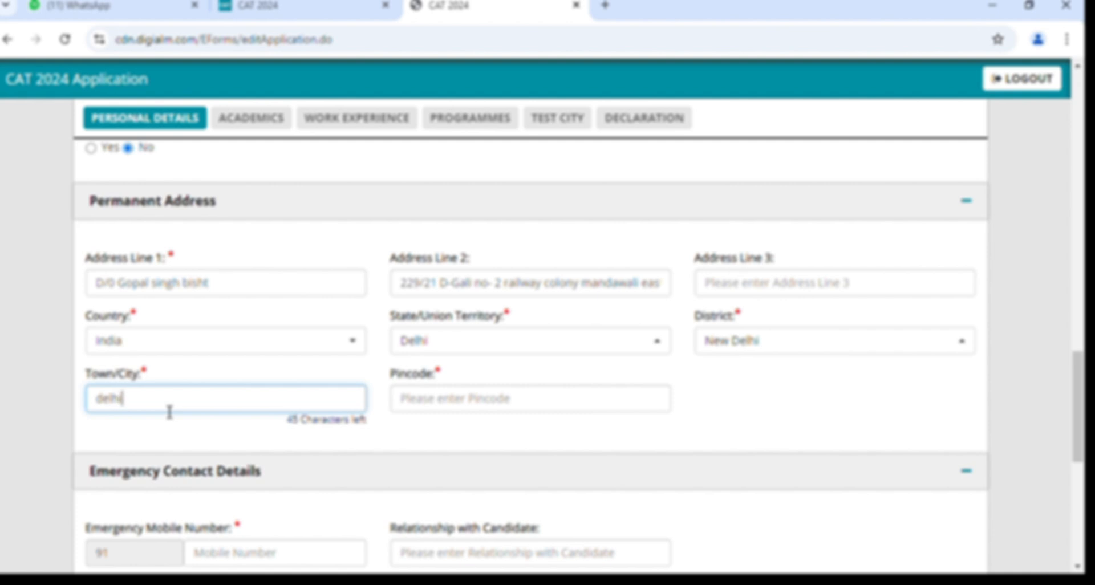
pyautogui.click(402, 402)
pyautogui.write('1')
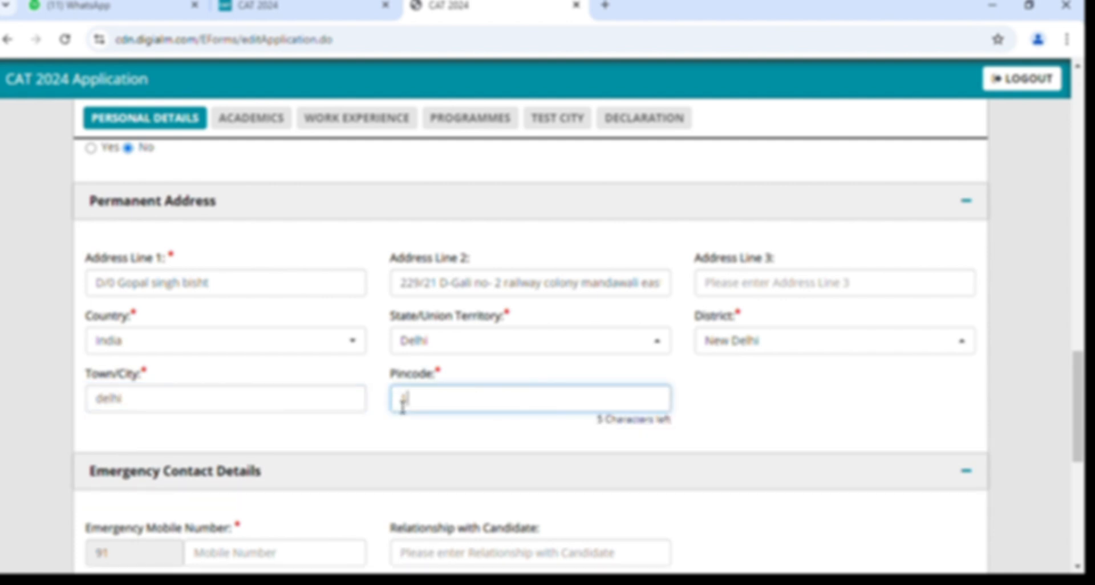
pyautogui.write('10092')
pyautogui.scroll(-3, 402, 406)
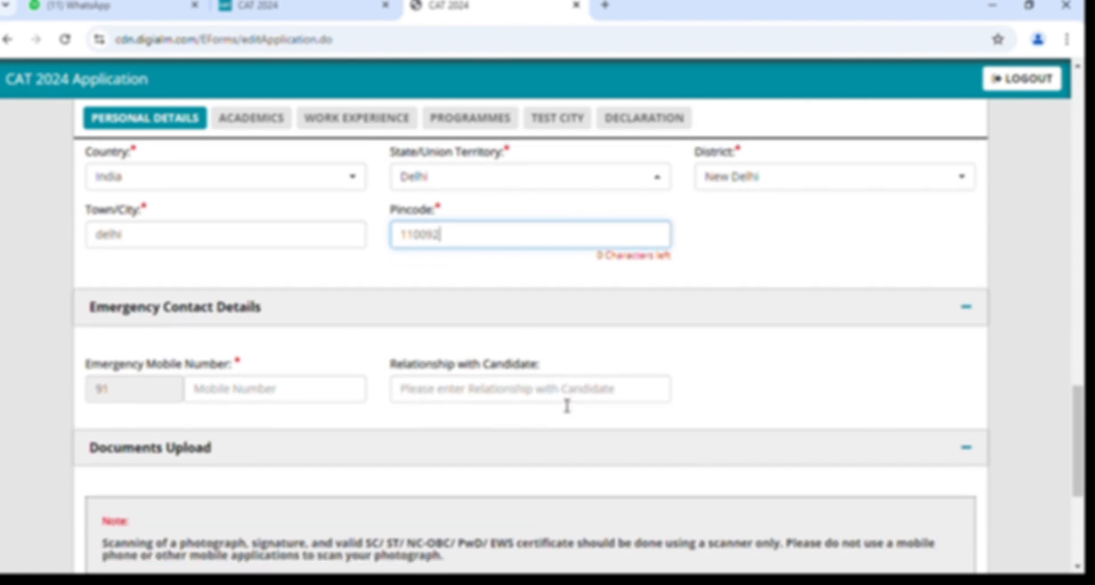
pyautogui.scroll(10, 567, 406)
pyautogui.scroll(9, 562, 404)
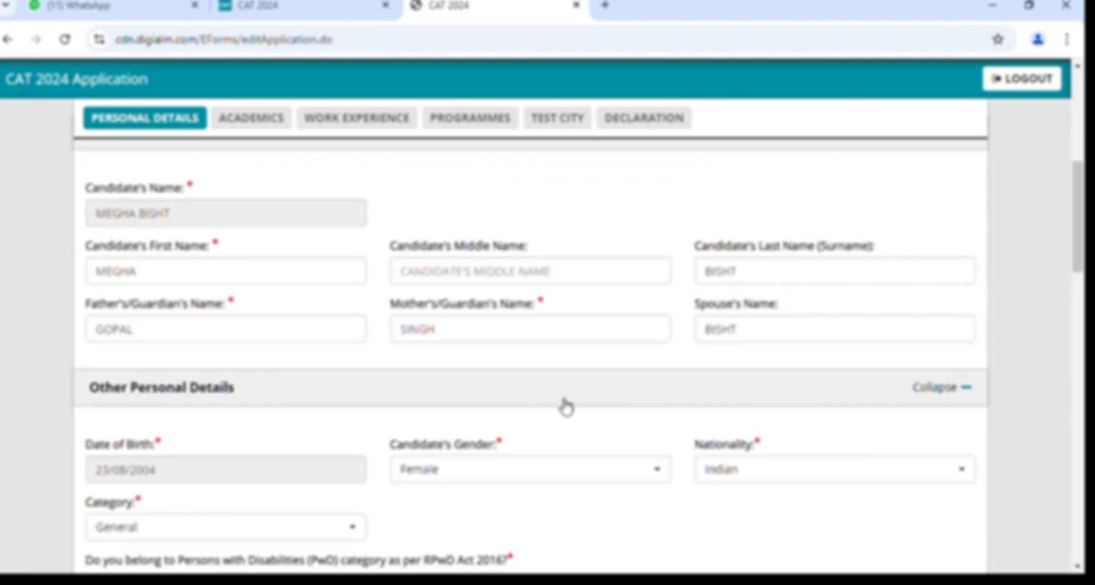
pyautogui.scroll(-10, 564, 405)
pyautogui.scroll(-2, 562, 404)
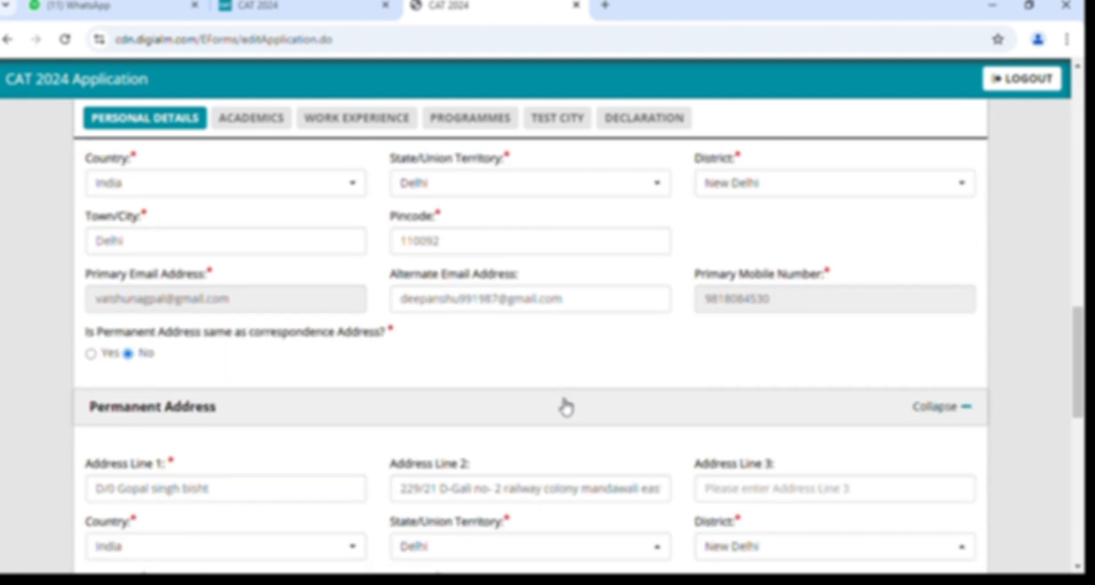
pyautogui.scroll(-4, 565, 406)
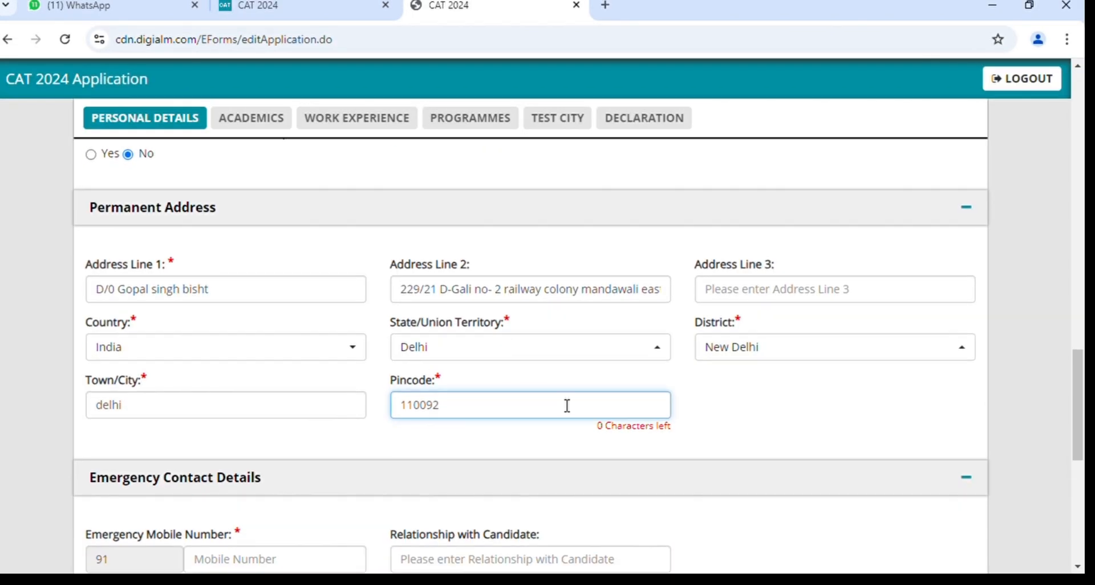
pyautogui.scroll(-1, 564, 406)
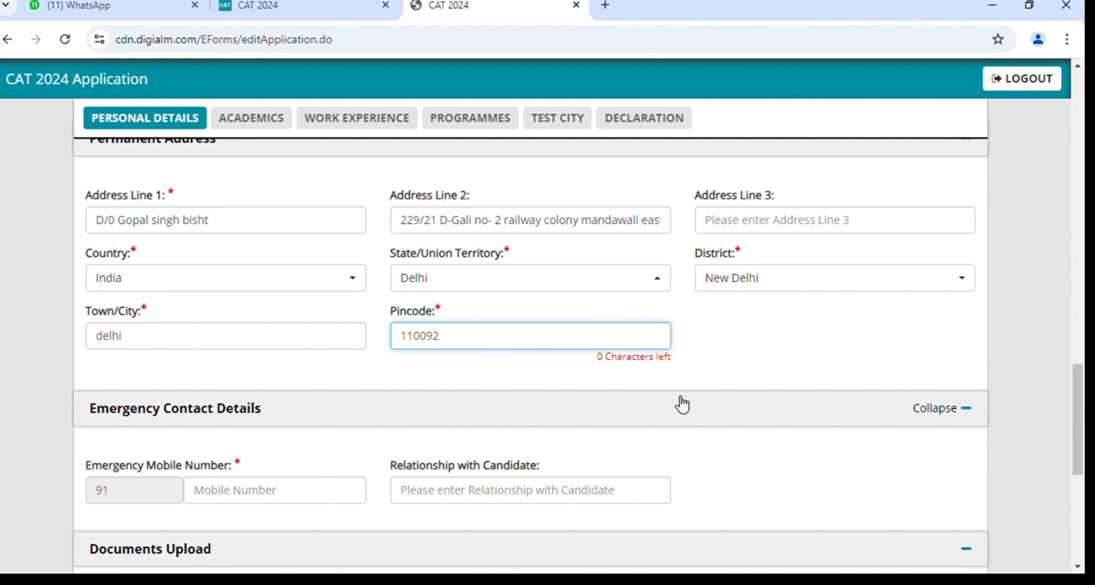
pyautogui.click(709, 344)
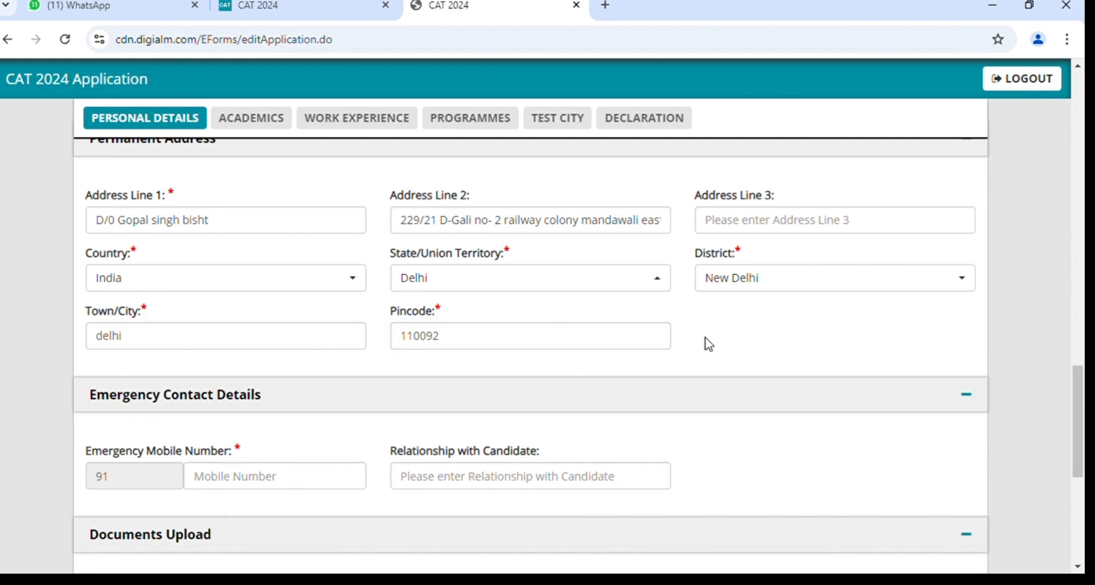
pyautogui.scroll(-1, 710, 345)
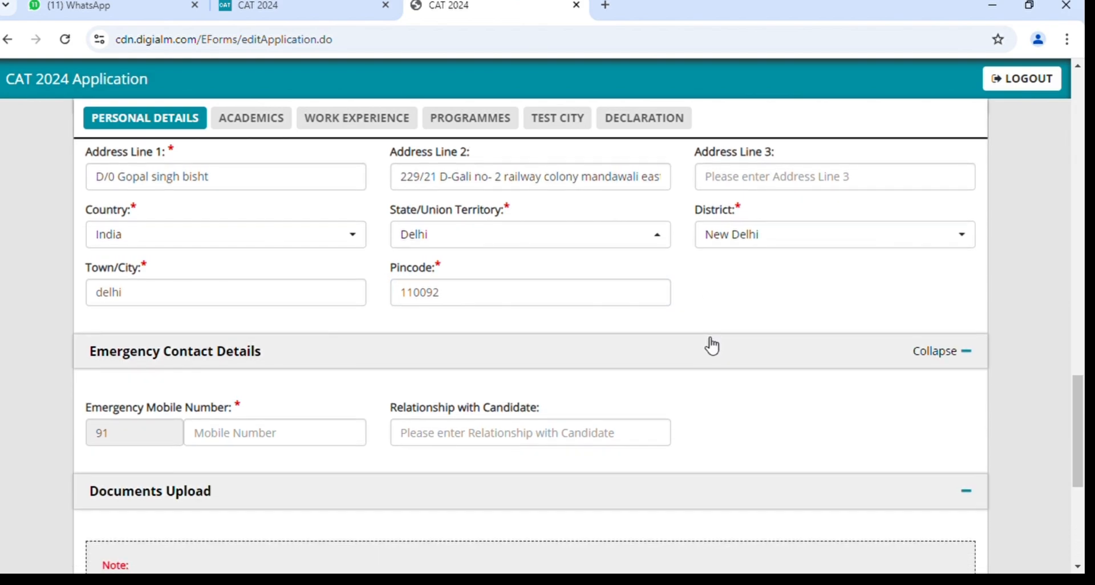
pyautogui.scroll(-3, 708, 343)
pyautogui.scroll(-1, 391, 320)
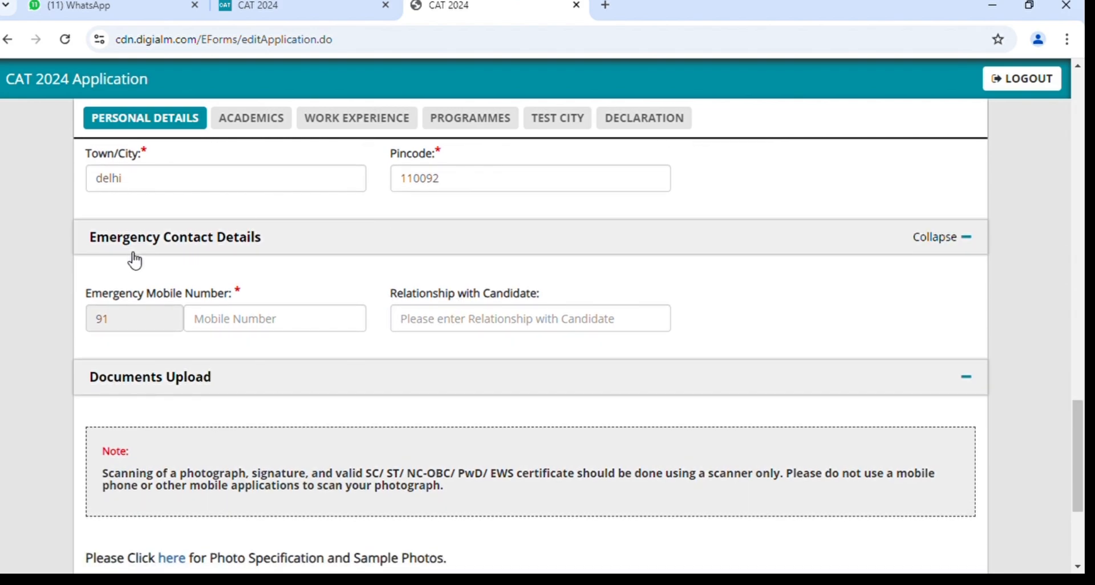
# Enter the emergency contact's mobile number and 'Mother' as relationship with candidate.
pyautogui.click(248, 322)
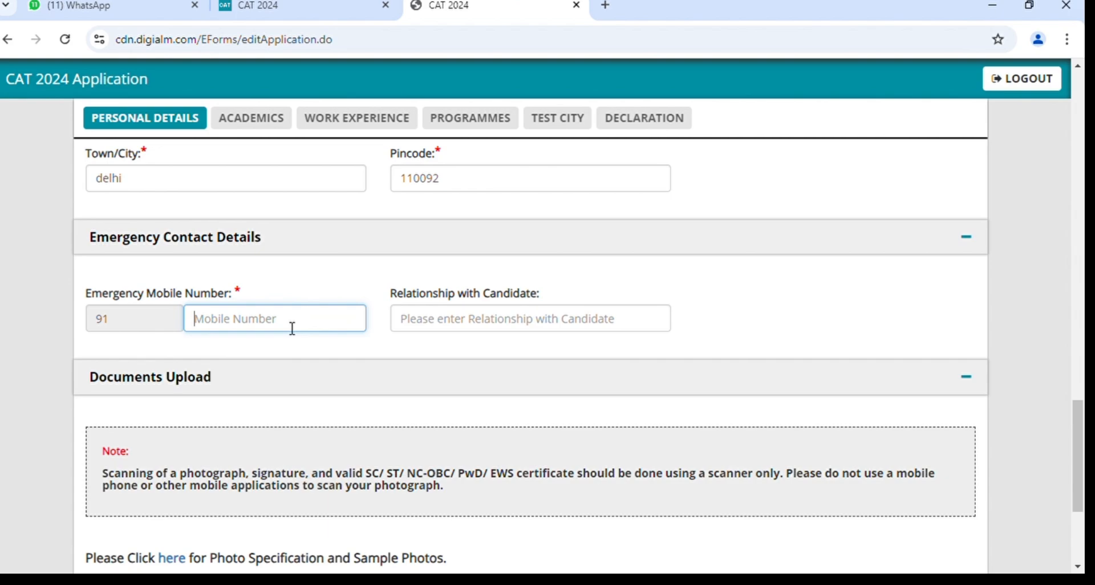
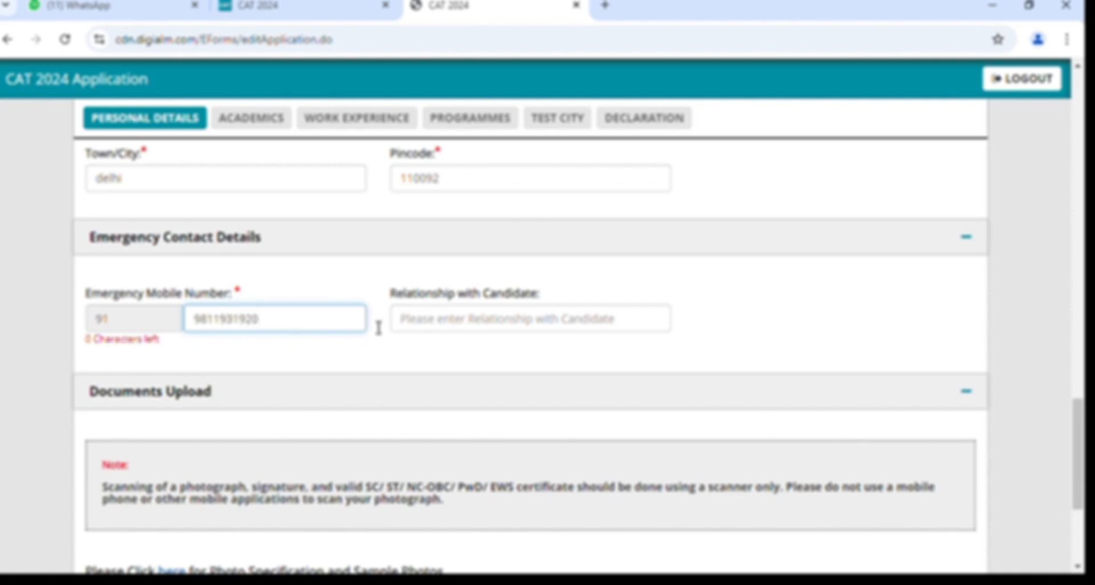
pyautogui.click(472, 332)
pyautogui.scroll(-1, 466, 335)
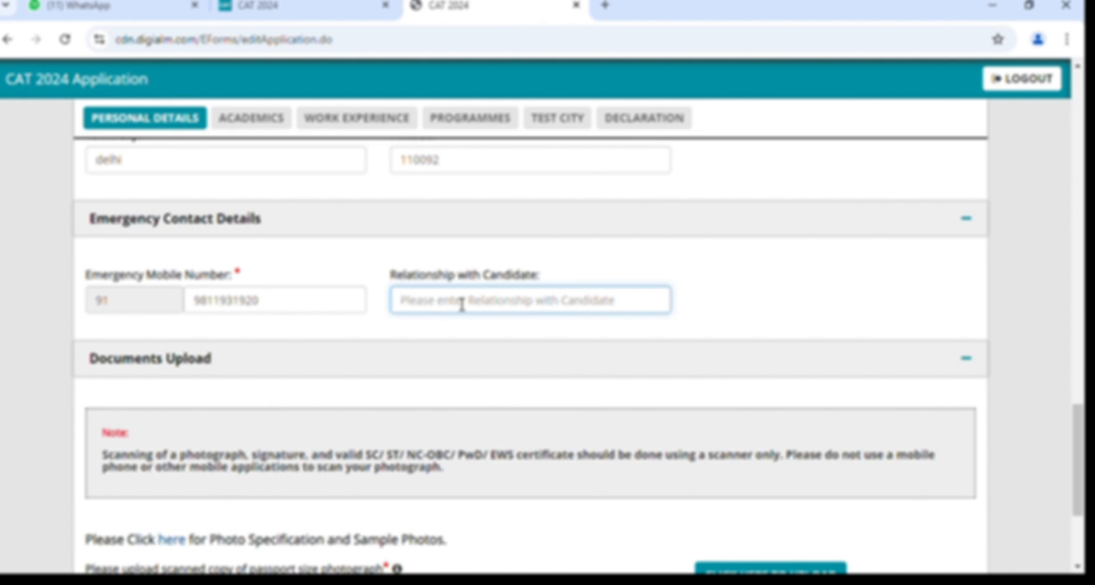
pyautogui.write('Moth')
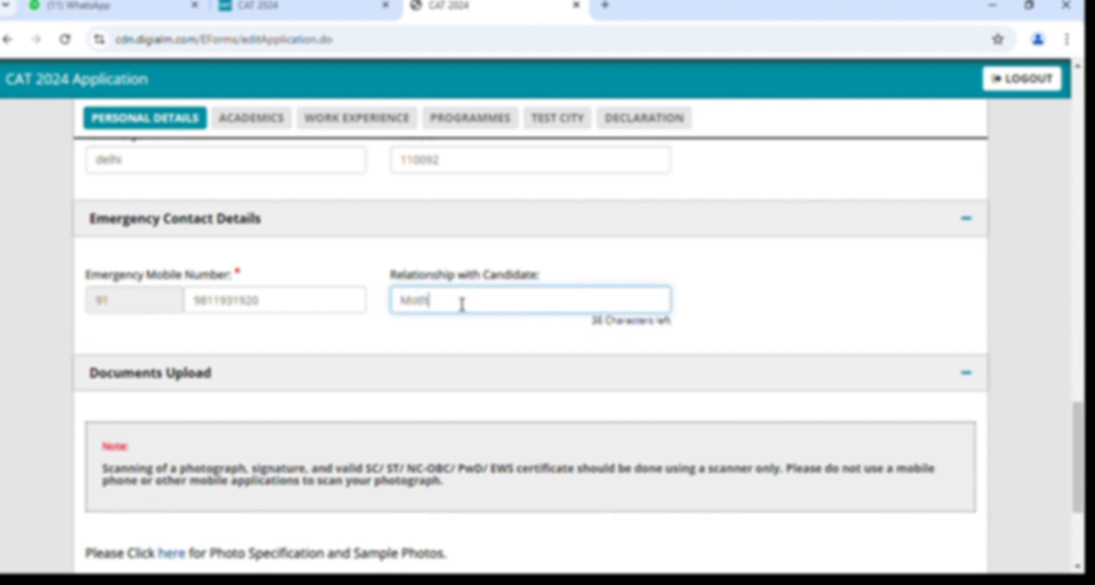
pyautogui.write('er')
pyautogui.scroll(-3, 456, 303)
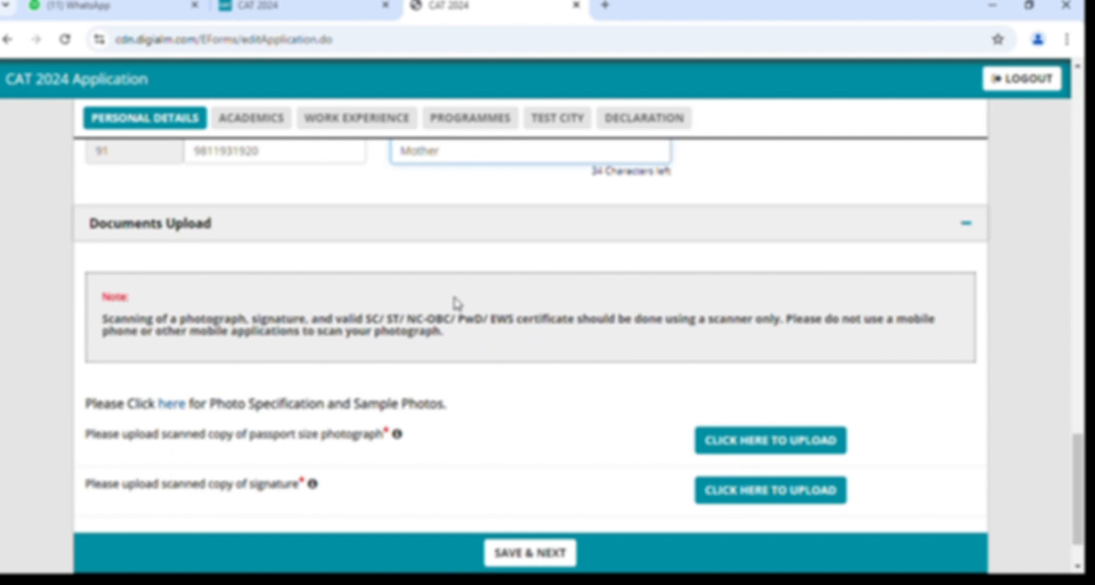
pyautogui.scroll(-1, 456, 302)
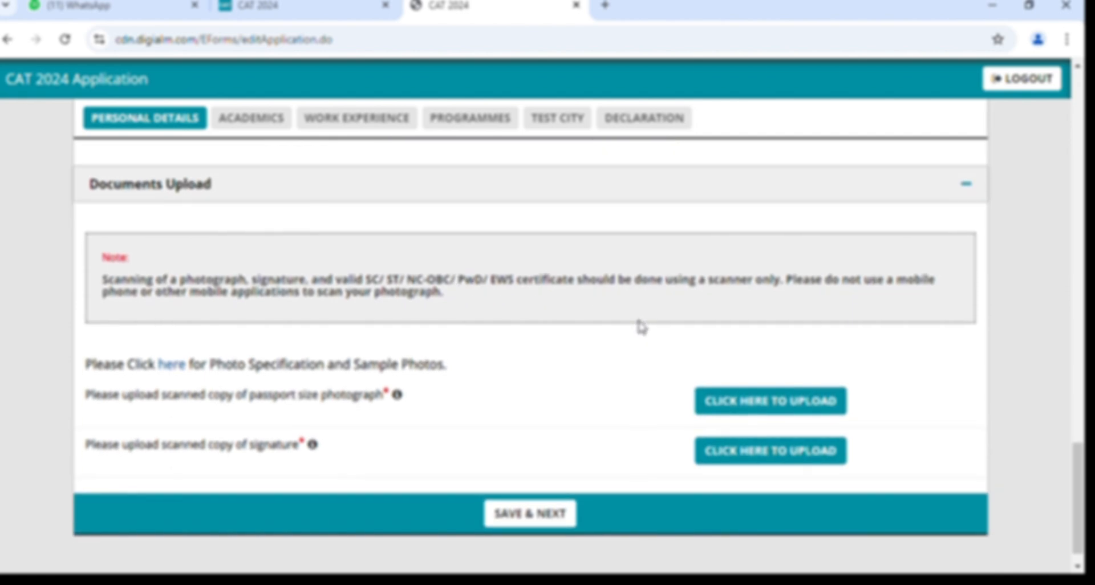
pyautogui.scroll(-1, 594, 375)
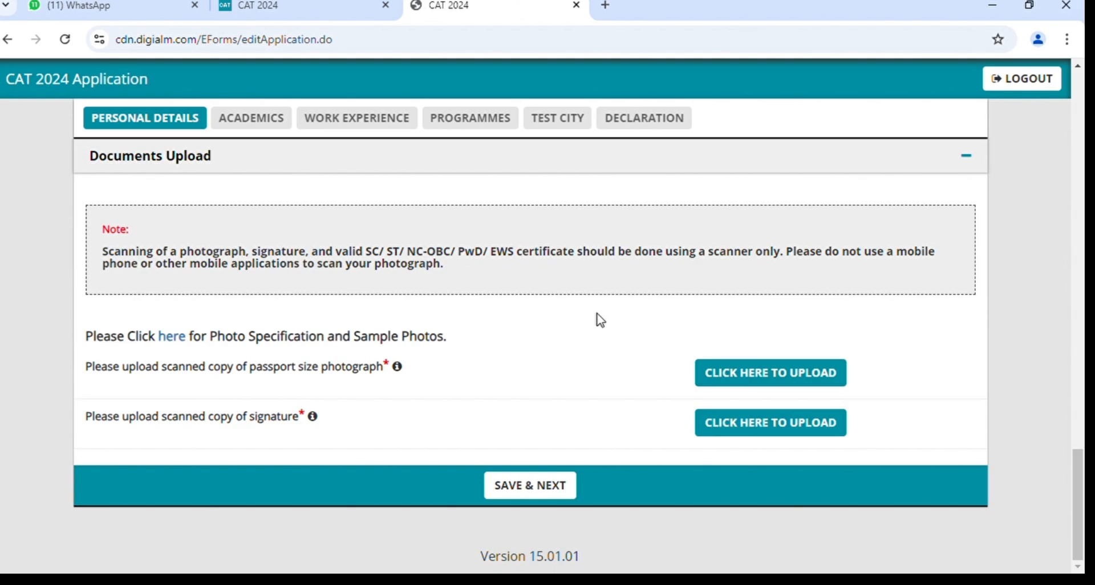
# Choose the passport-size photo file, upload it, and close the finished upload dialog.
pyautogui.click(769, 379)
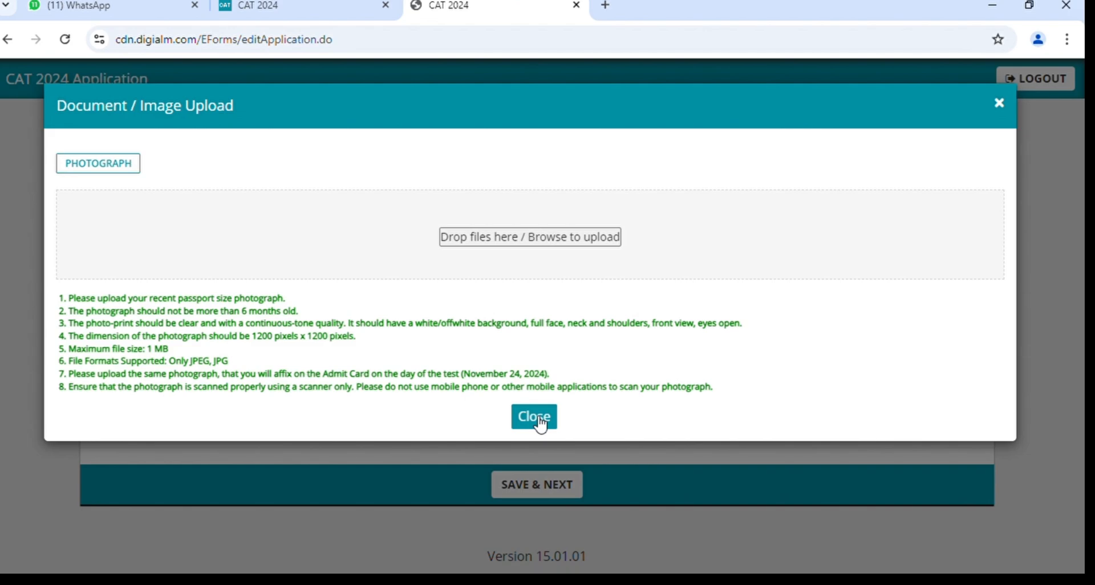
pyautogui.click(568, 244)
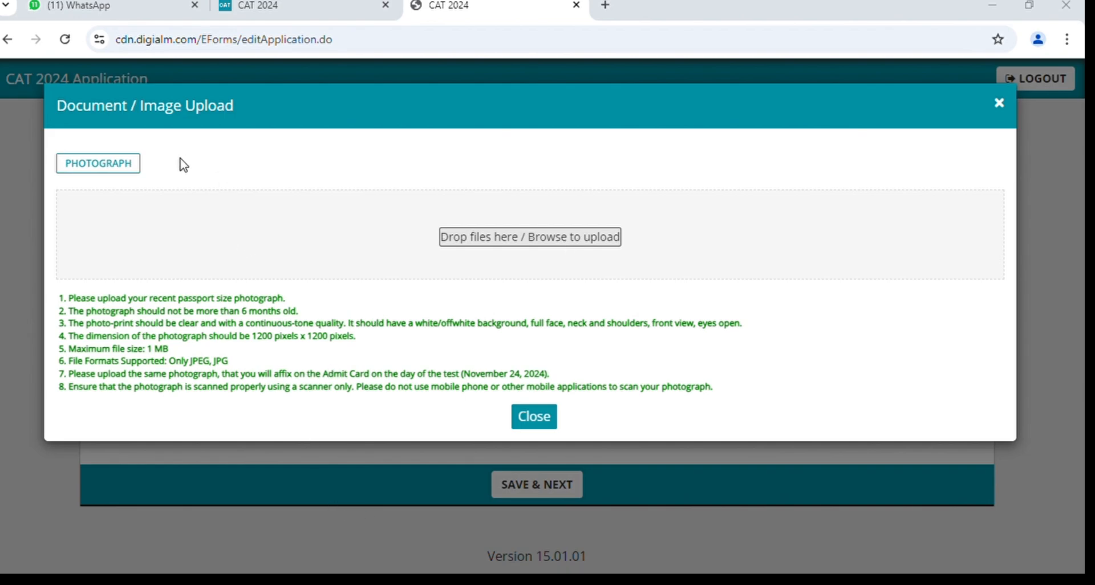
pyautogui.click(406, 546)
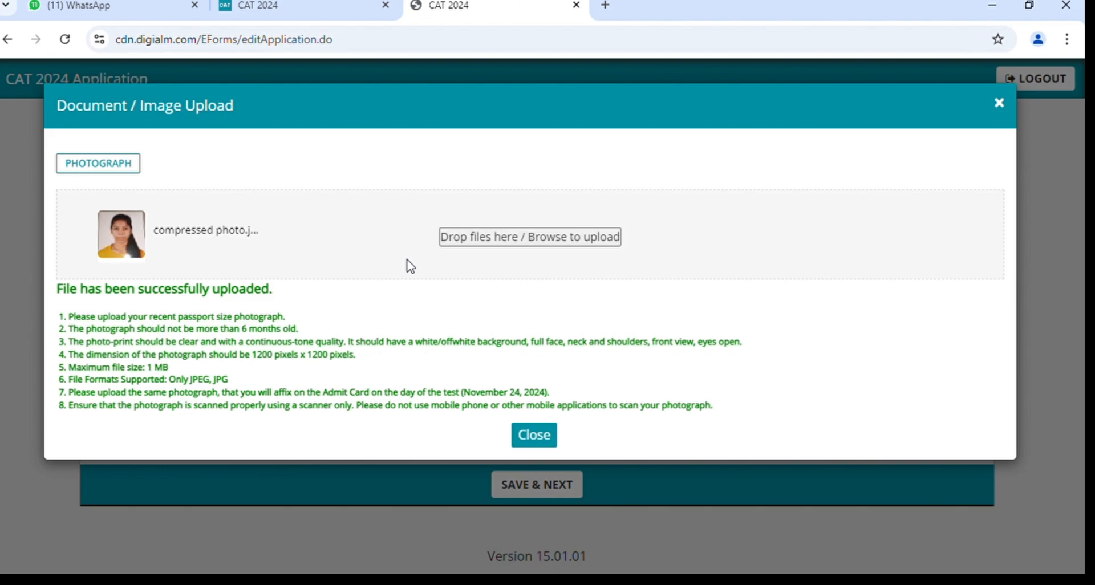
pyautogui.click(534, 439)
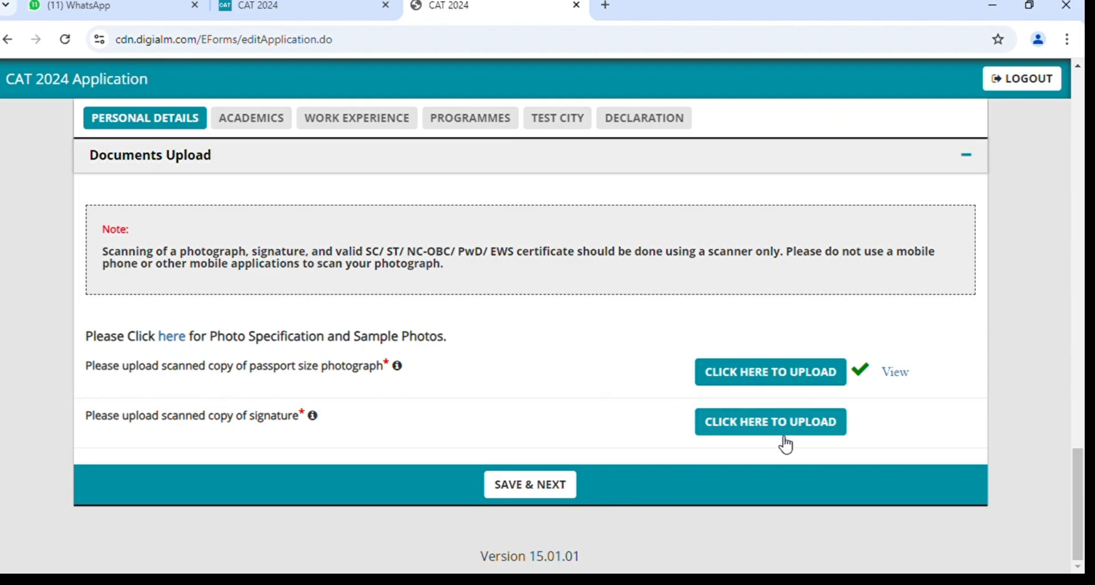
# Open the signature upload dialog and browse for the scanned signature image.
pyautogui.click(757, 428)
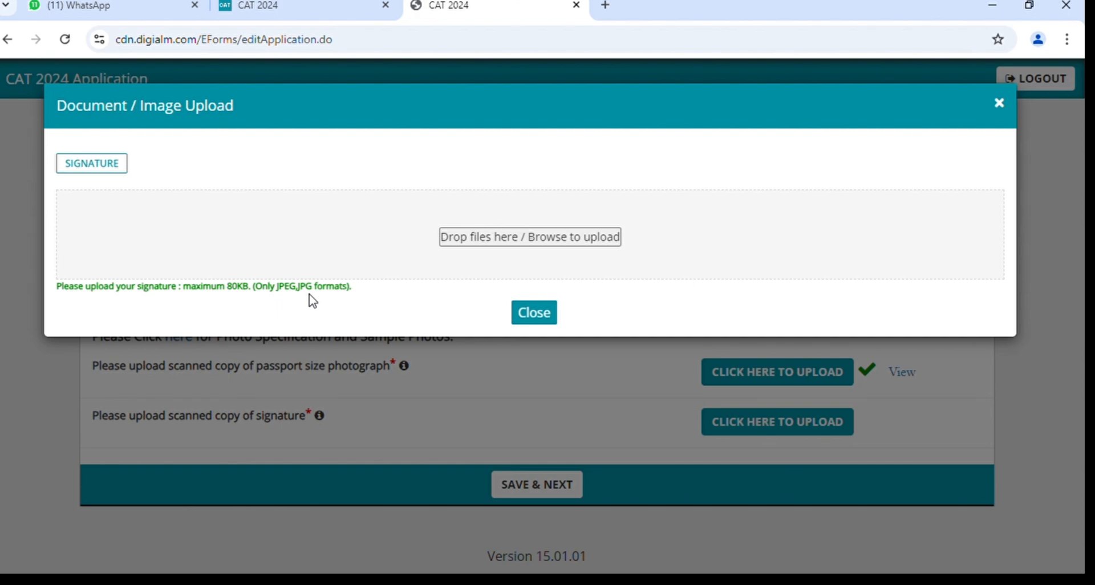
pyautogui.click(536, 247)
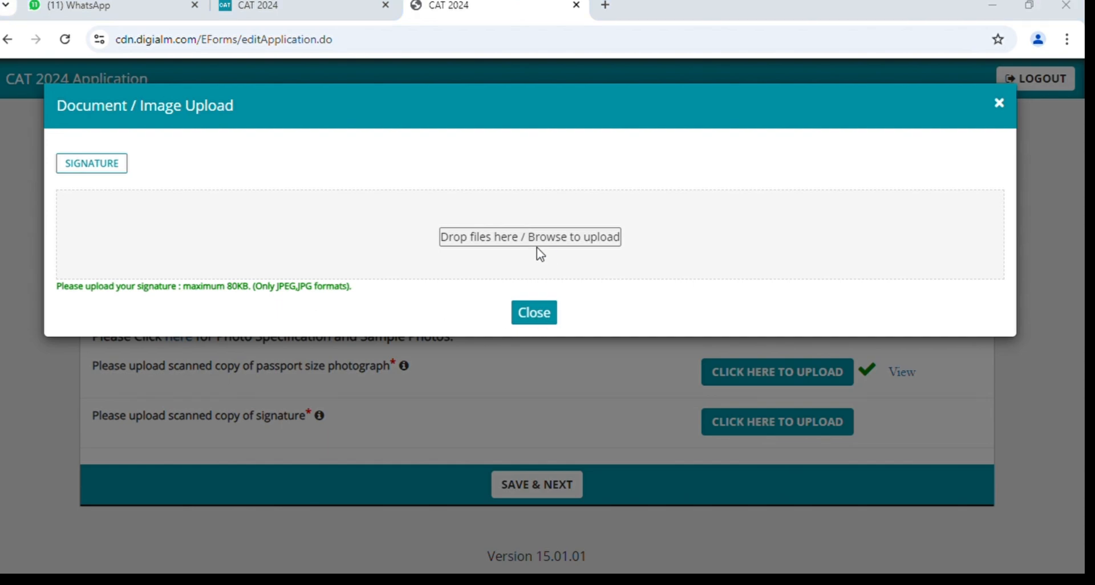
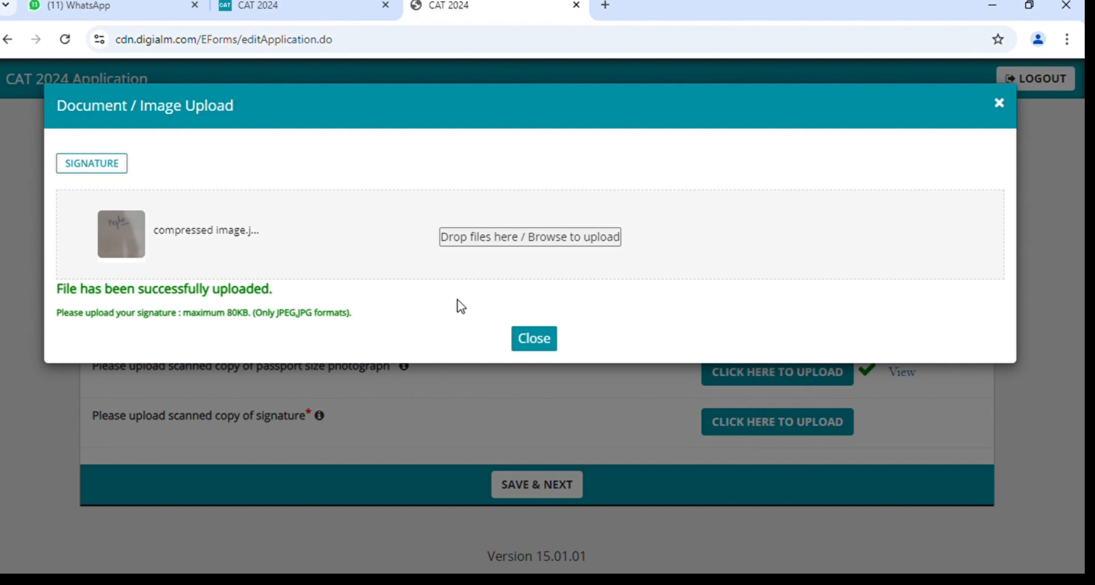
# Close the finished signature upload and confirm both photograph and signature show as uploaded.
pyautogui.click(542, 342)
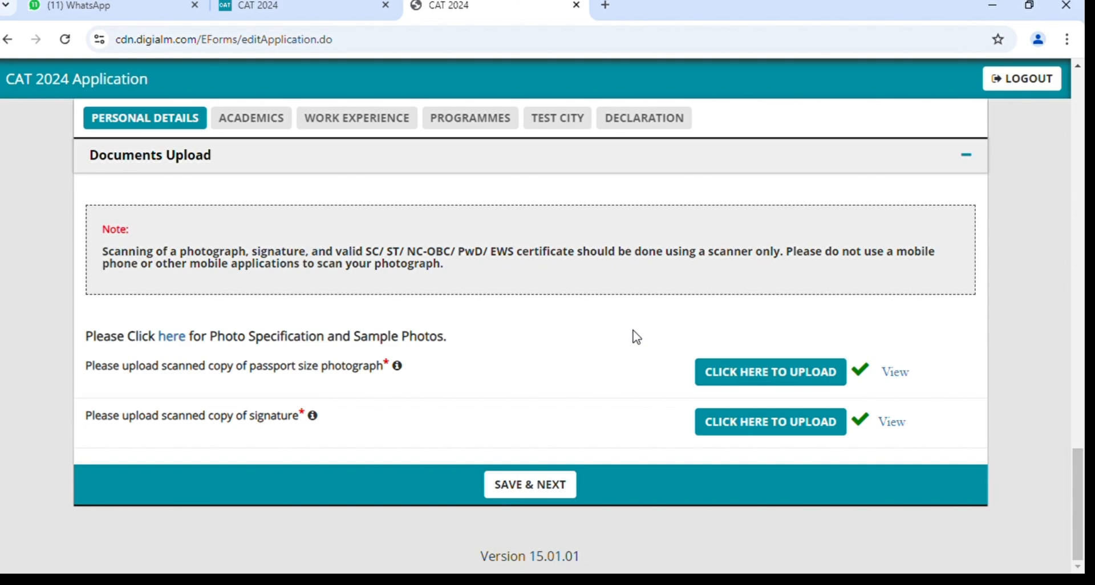
pyautogui.scroll(2, 841, 331)
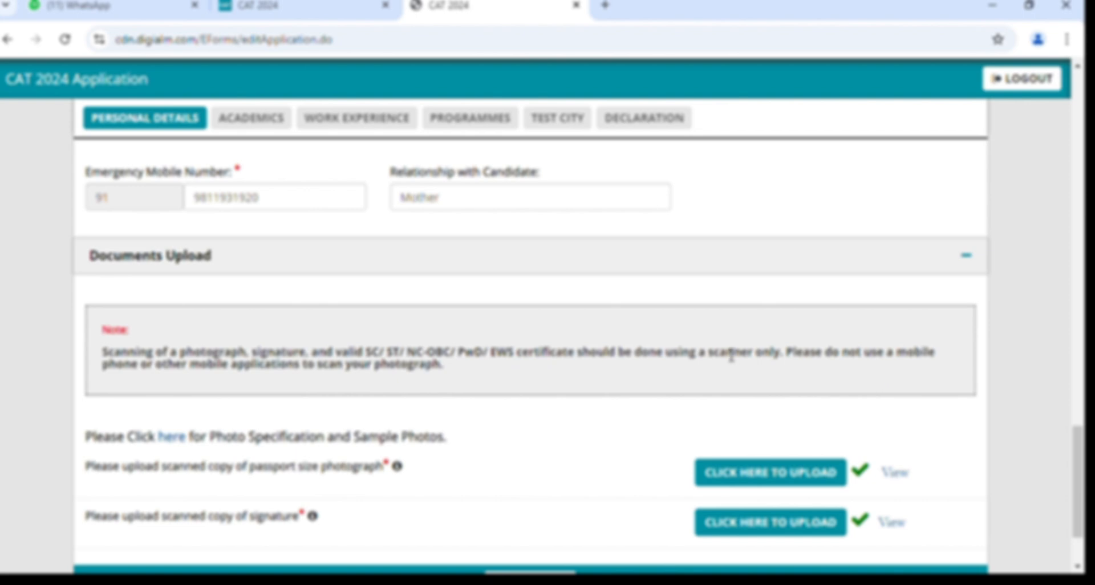
pyautogui.scroll(15, 558, 367)
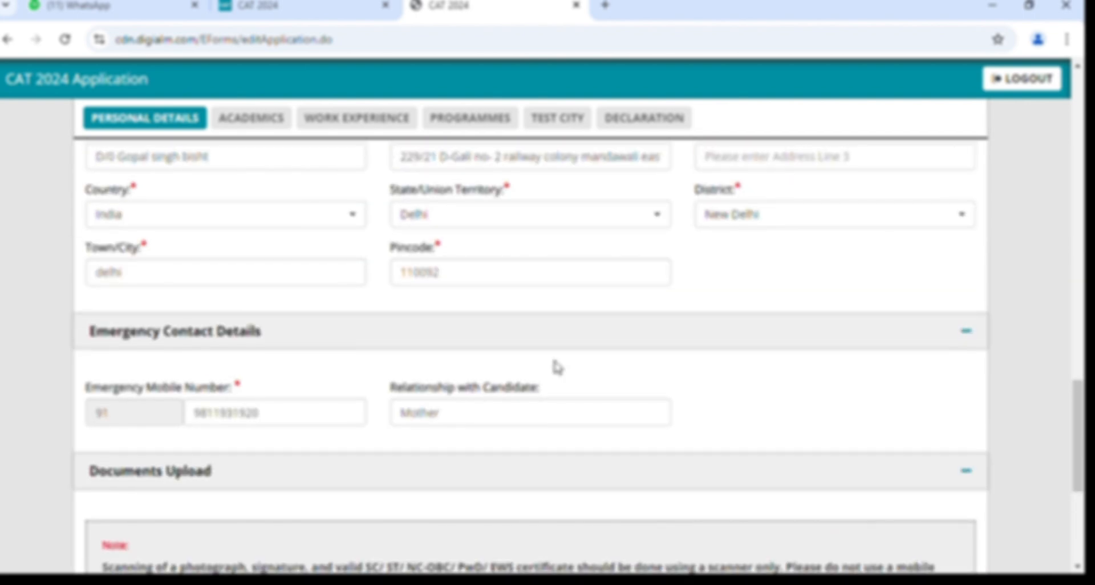
pyautogui.scroll(-6, 557, 368)
pyautogui.scroll(-6, 557, 368)
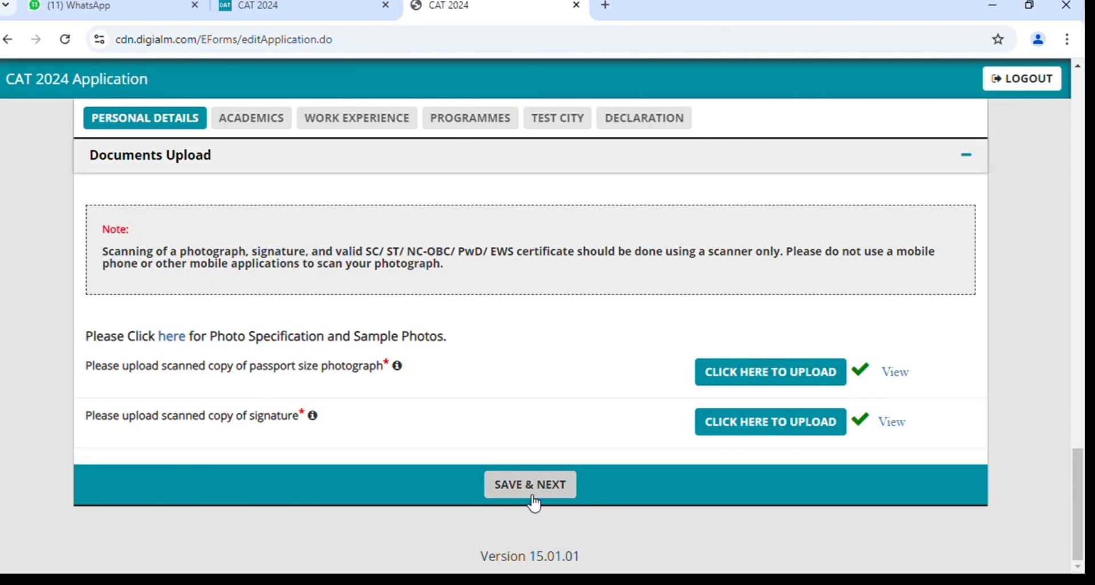
# View the uploaded photograph and signature, then save Personal Details and continue to Academics.
pyautogui.click(532, 497)
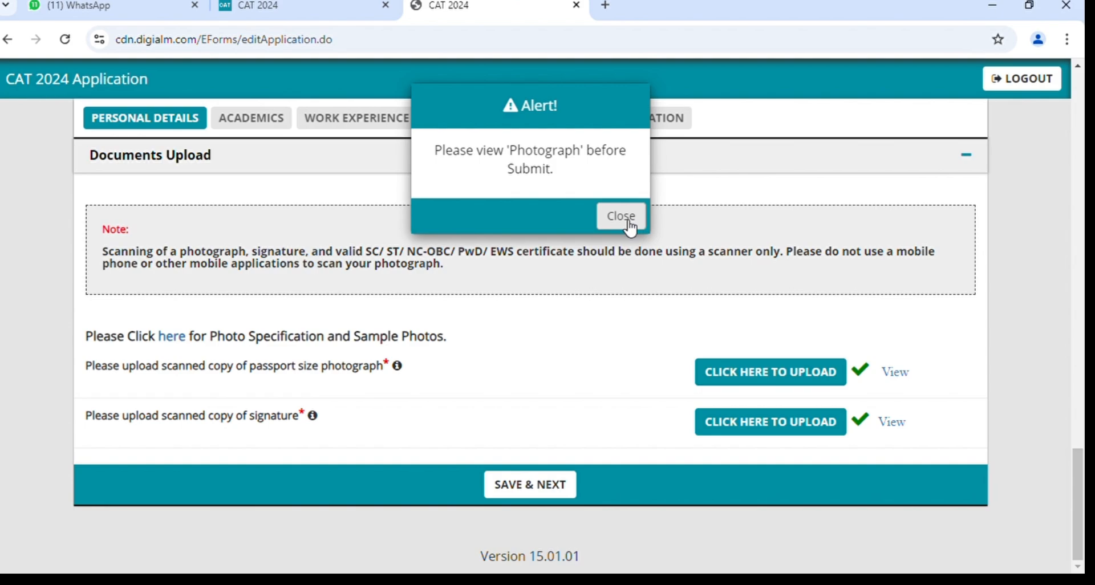
pyautogui.click(630, 227)
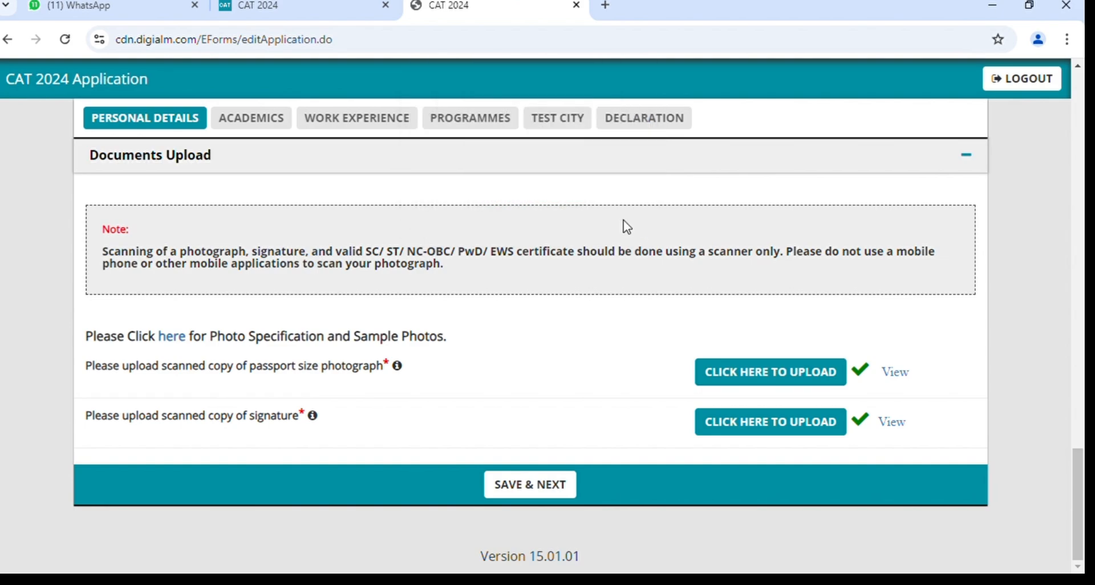
pyautogui.click(900, 379)
pyautogui.click(894, 423)
pyautogui.click(536, 491)
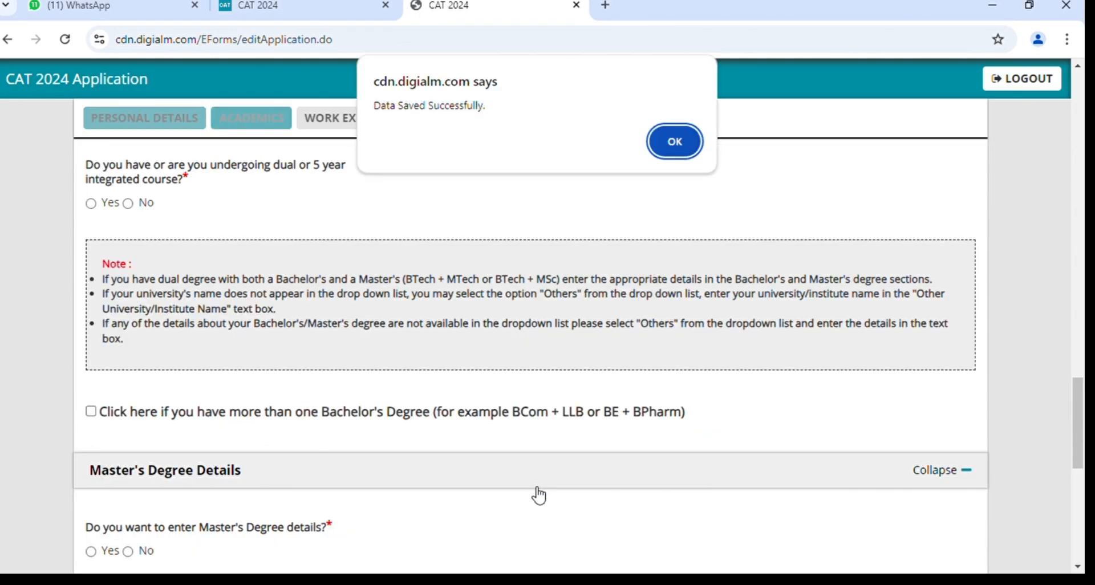
# Acknowledge 'Data Saved Successfully' and look over the SSC, HSC and Bachelor's blocks.
pyautogui.click(675, 142)
pyautogui.scroll(6, 570, 294)
pyautogui.scroll(15, 568, 294)
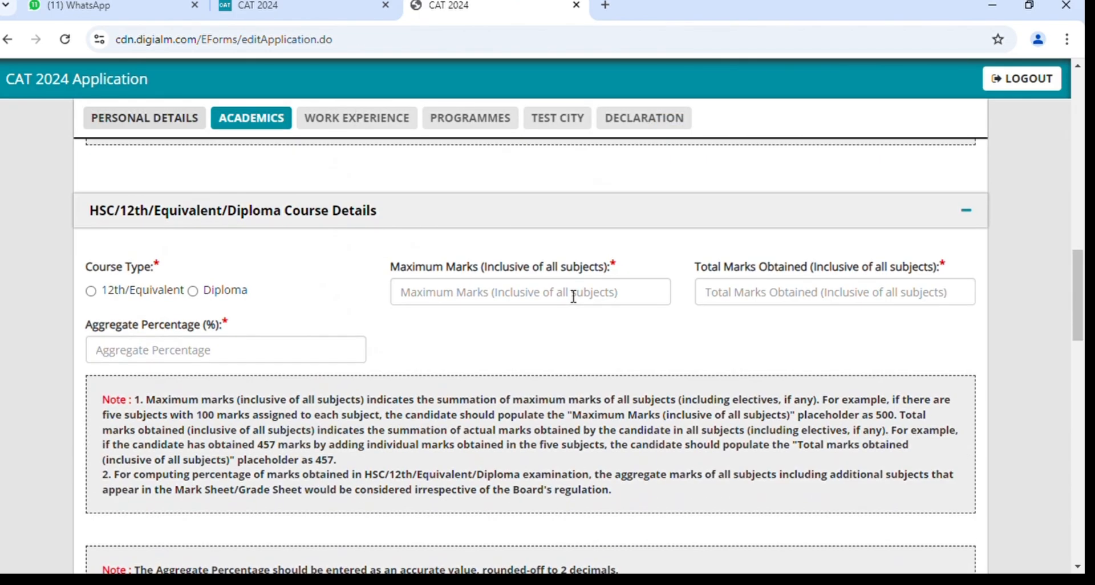
pyautogui.scroll(2, 568, 295)
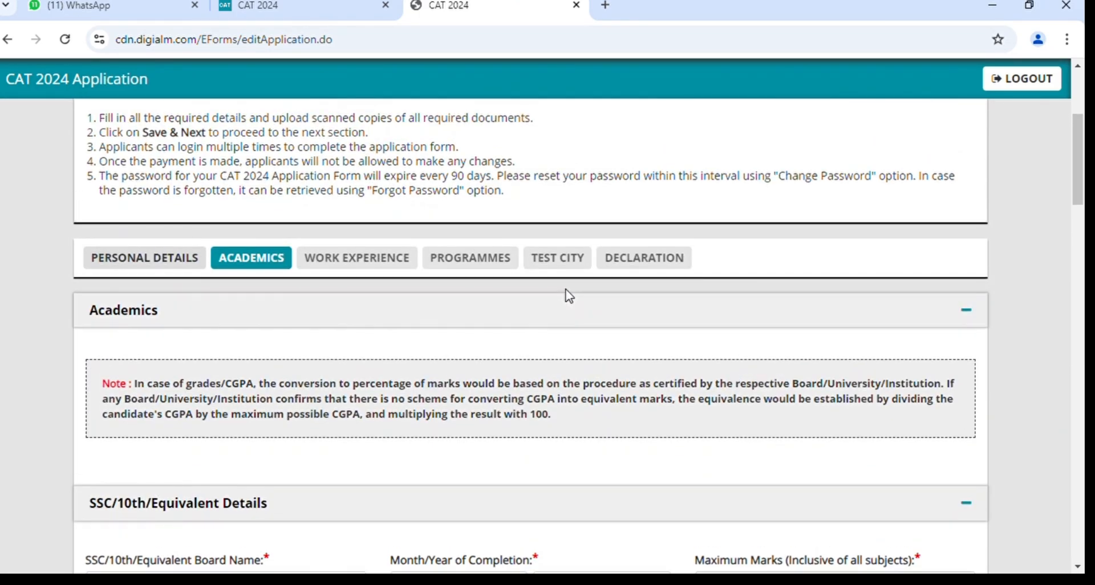
pyautogui.scroll(-3, 567, 296)
pyautogui.scroll(-1, 573, 296)
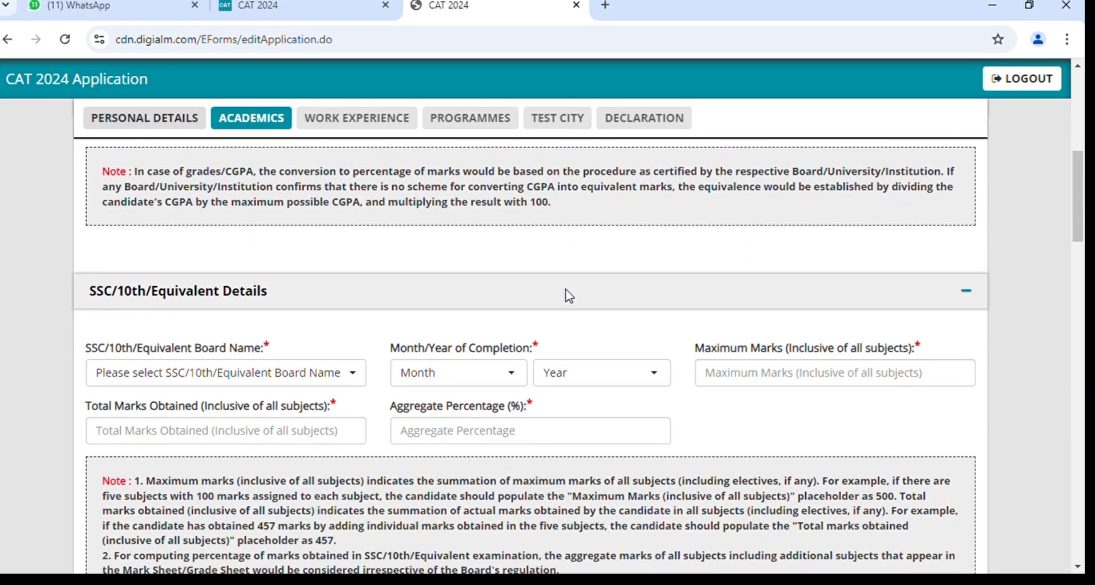
pyautogui.scroll(-1, 572, 297)
pyautogui.scroll(-1, 572, 296)
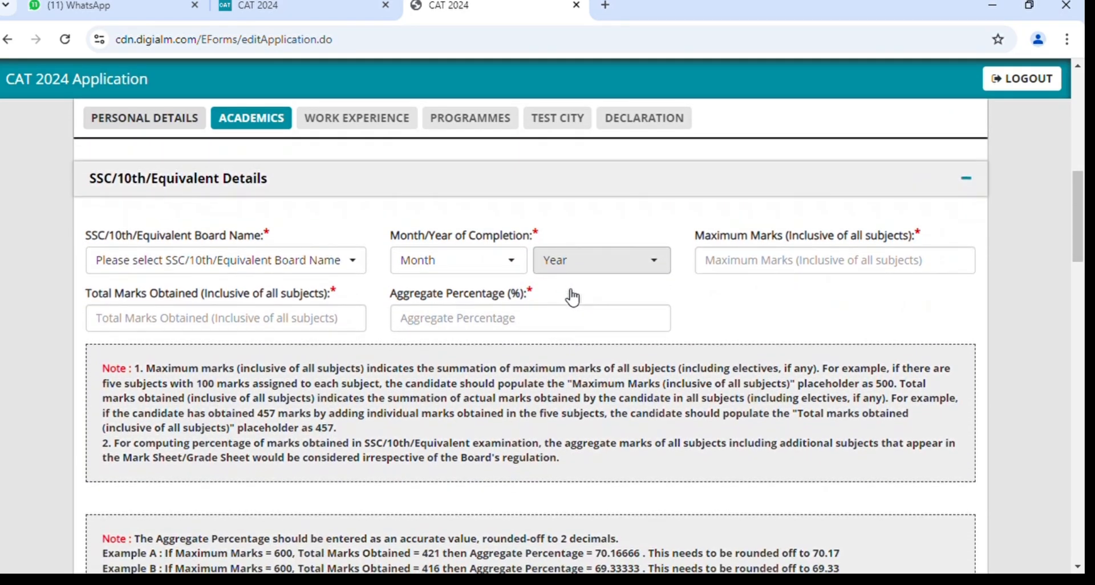
pyautogui.scroll(-7, 572, 296)
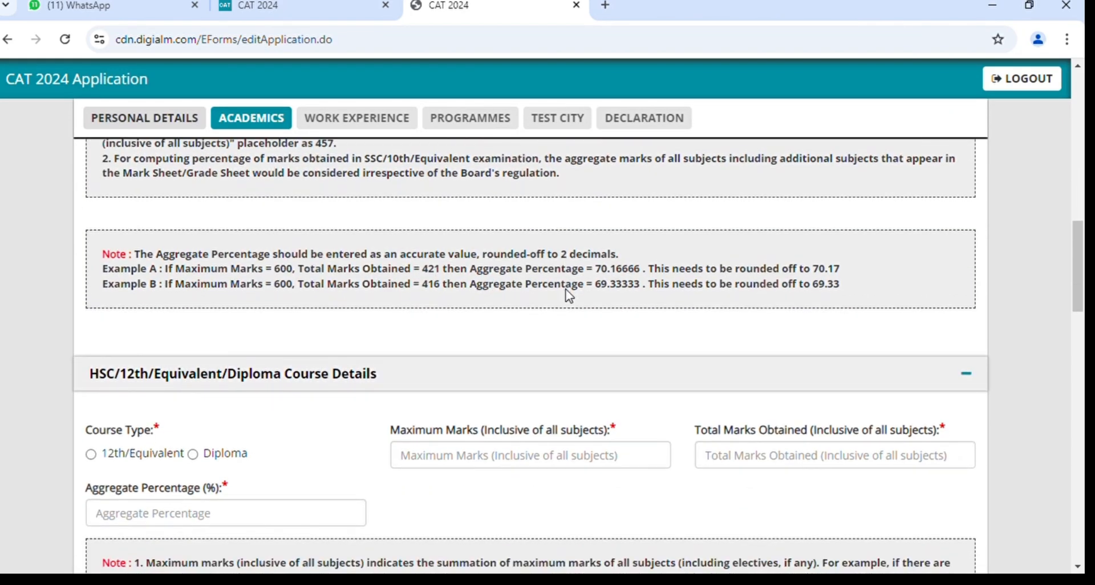
pyautogui.scroll(-8, 570, 295)
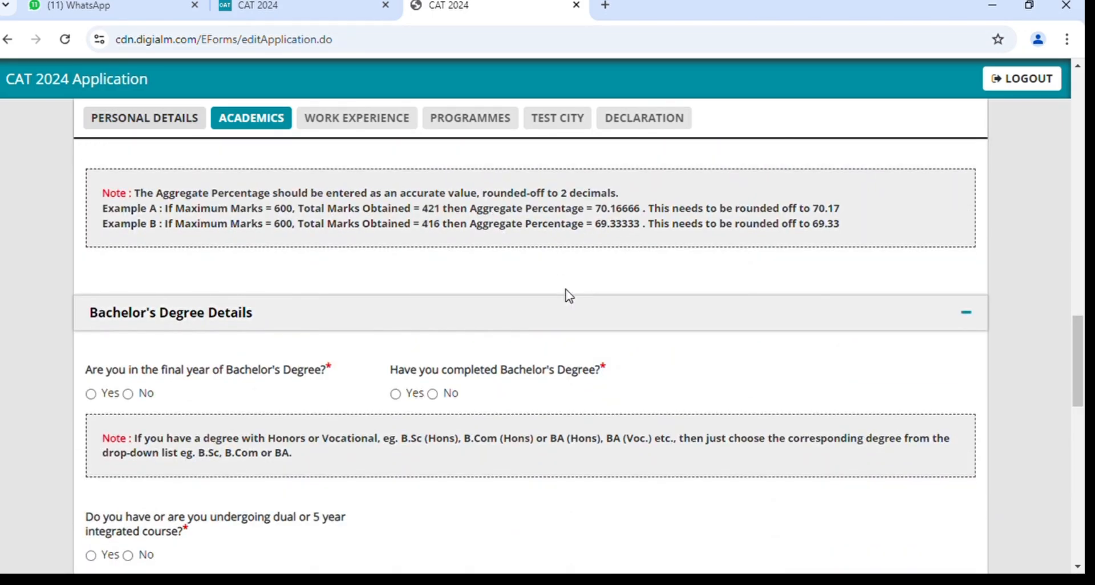
pyautogui.scroll(15, 569, 295)
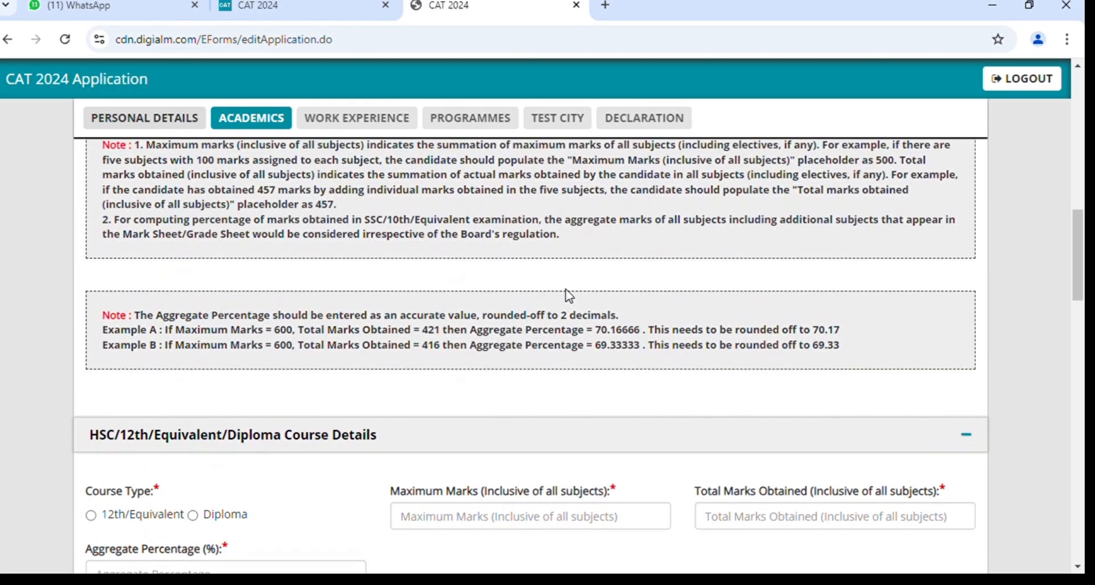
pyautogui.scroll(2, 567, 296)
pyautogui.scroll(-1, 567, 296)
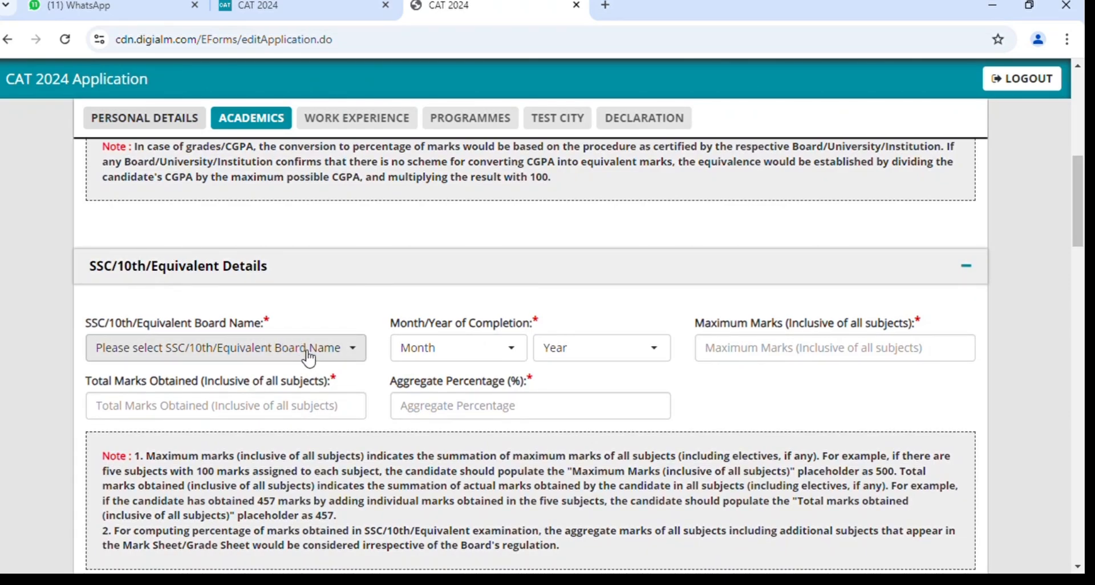
# Set the SSC/10th board to Central Board of Secondary Education.
pyautogui.click(265, 358)
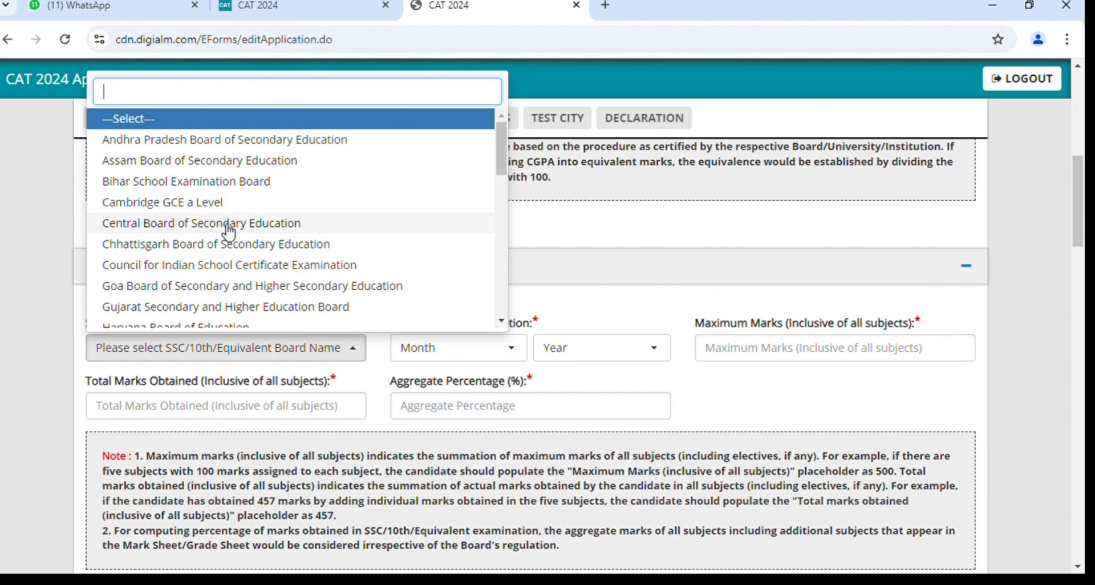
pyautogui.write('cb')
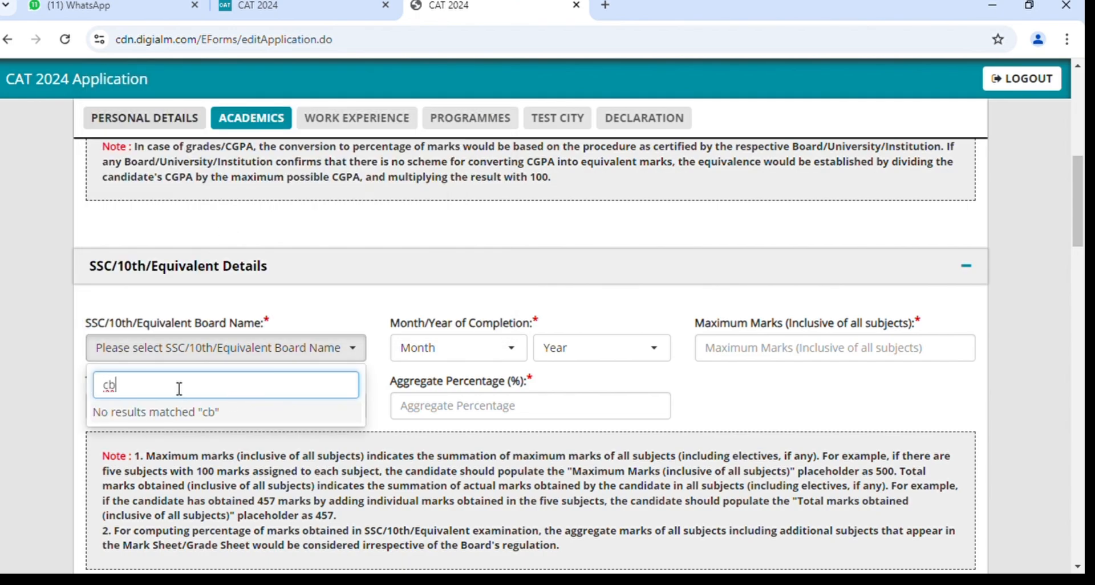
pyautogui.press('BackSpace')
pyautogui.write('en')
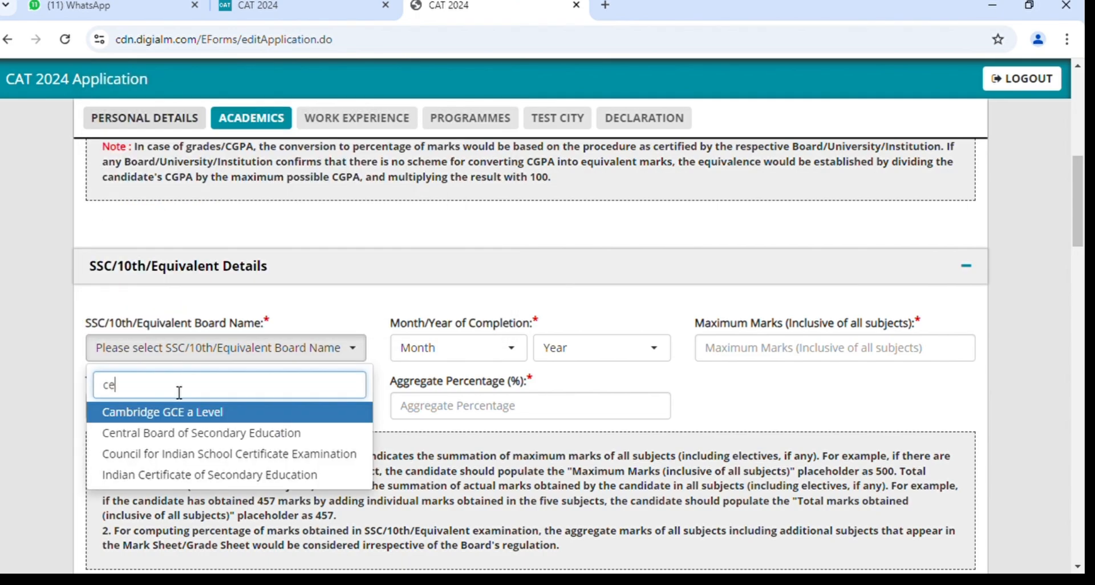
pyautogui.click(218, 425)
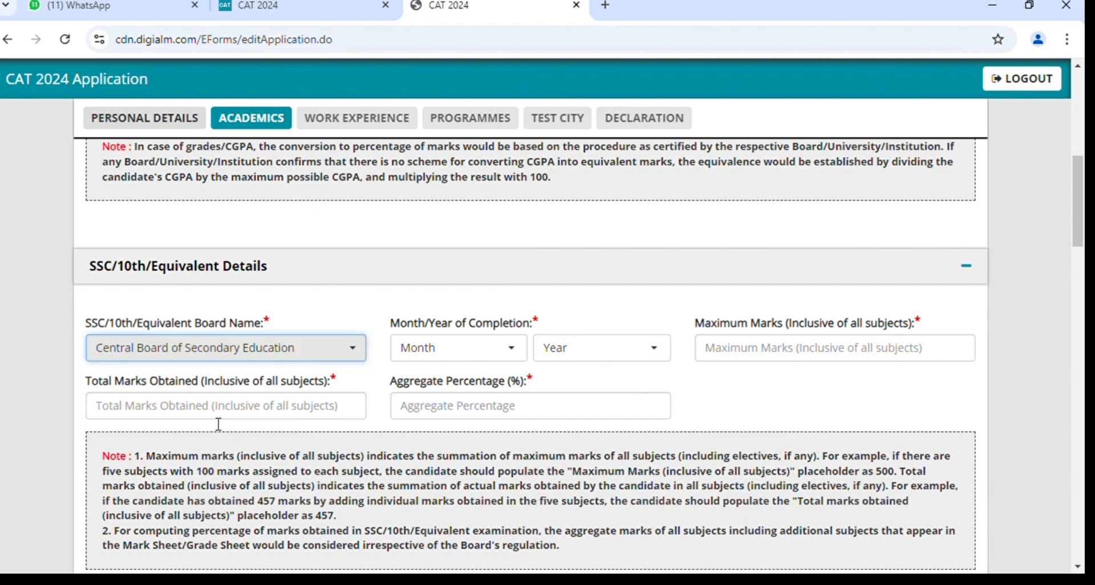
# Set the 10th completion date to May 2018.
pyautogui.click(456, 348)
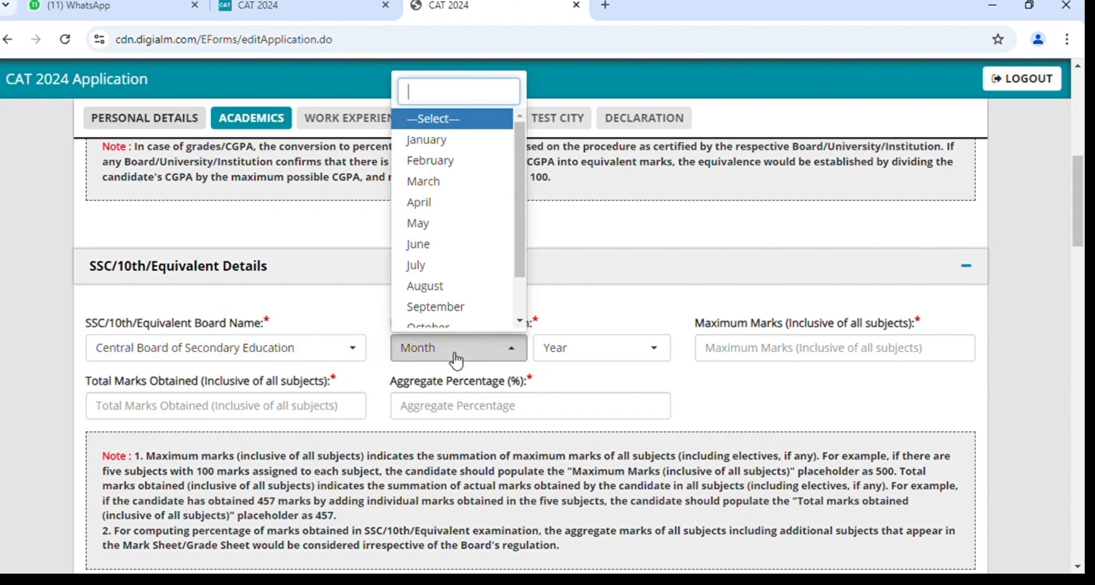
pyautogui.click(456, 348)
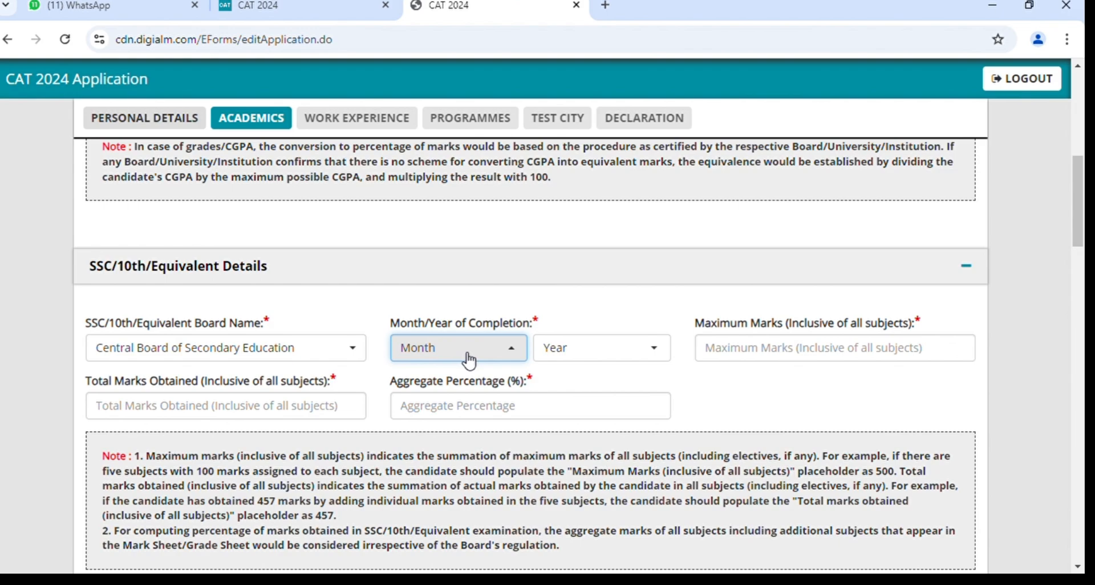
pyautogui.click(469, 359)
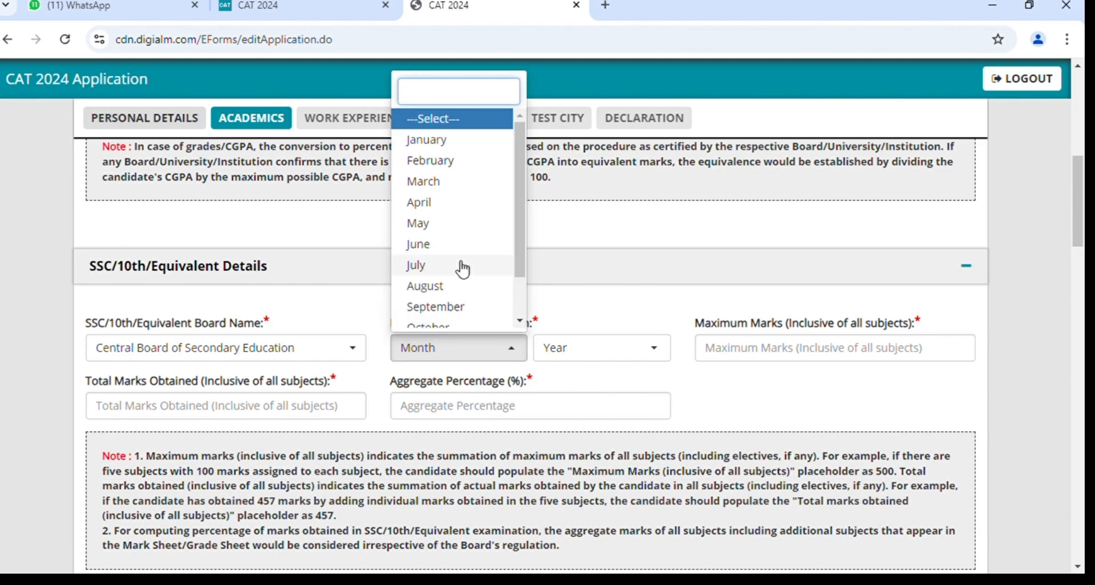
pyautogui.click(453, 236)
pyautogui.click(591, 349)
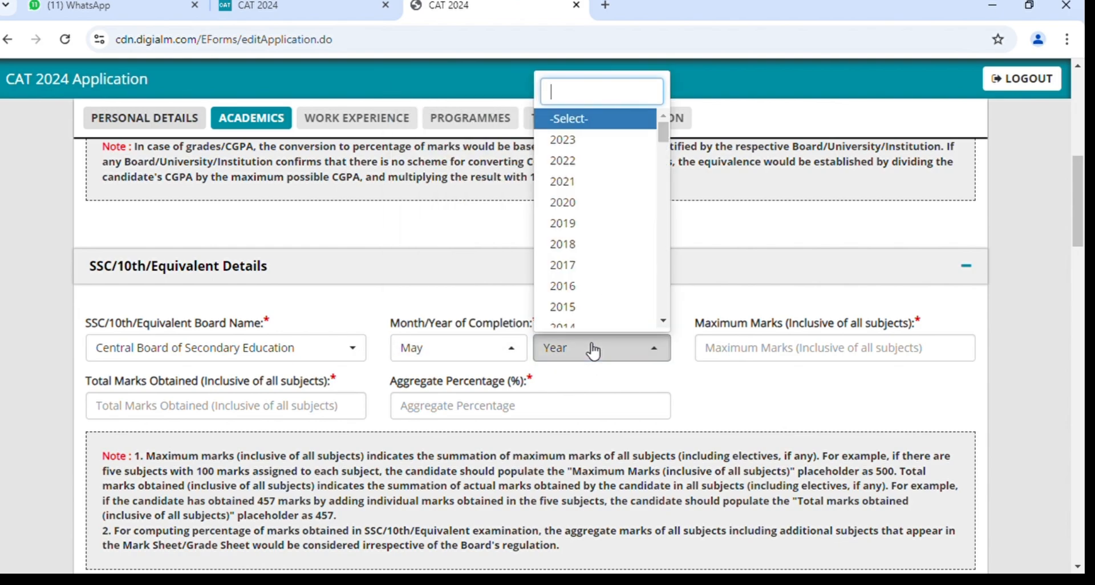
pyautogui.click(592, 250)
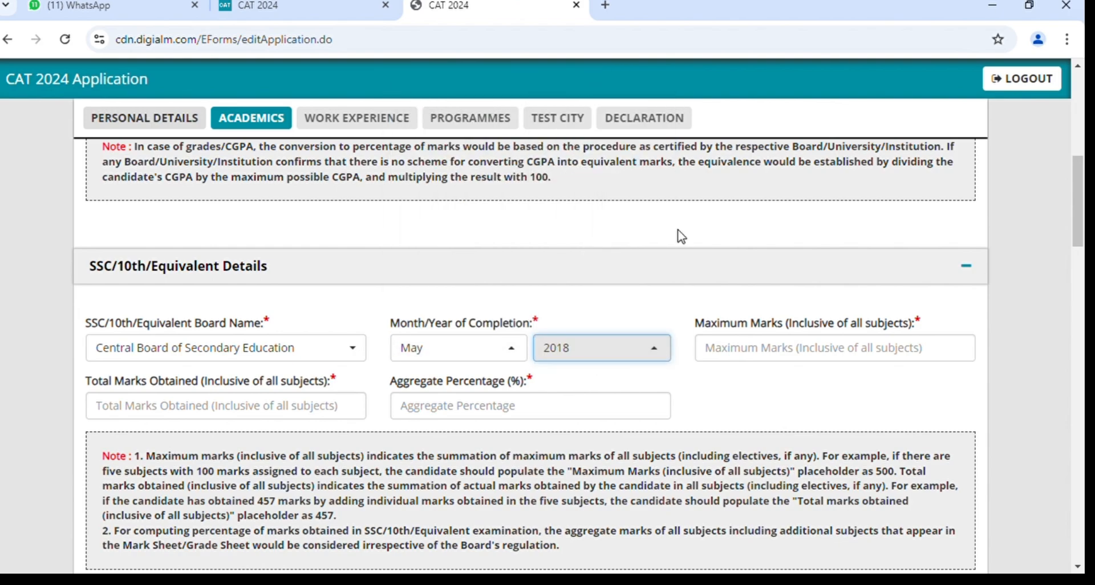
pyautogui.click(800, 352)
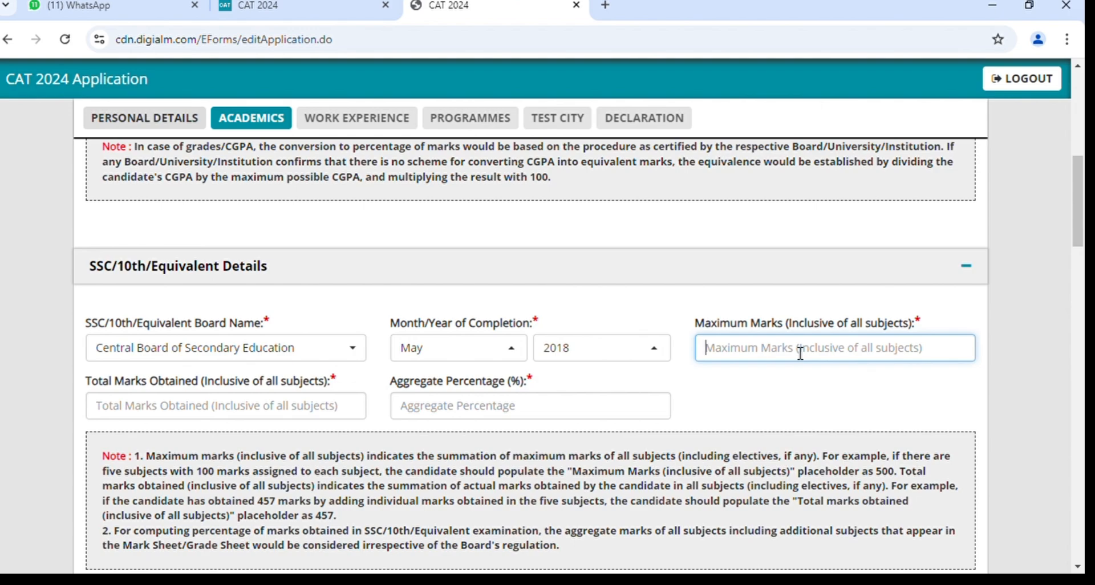
# Fill the SSC marks as 400 maximum, 500 obtained and 80 percent aggregate.
pyautogui.write('500')
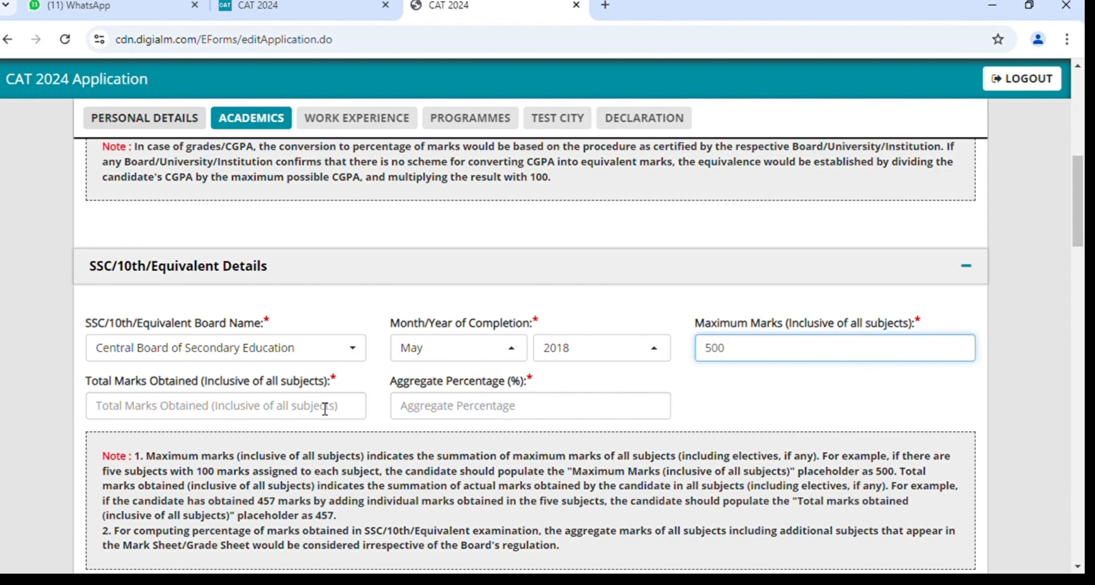
pyautogui.press('BackSpace')
pyautogui.press('BackSpace')
pyautogui.press('BackSpace')
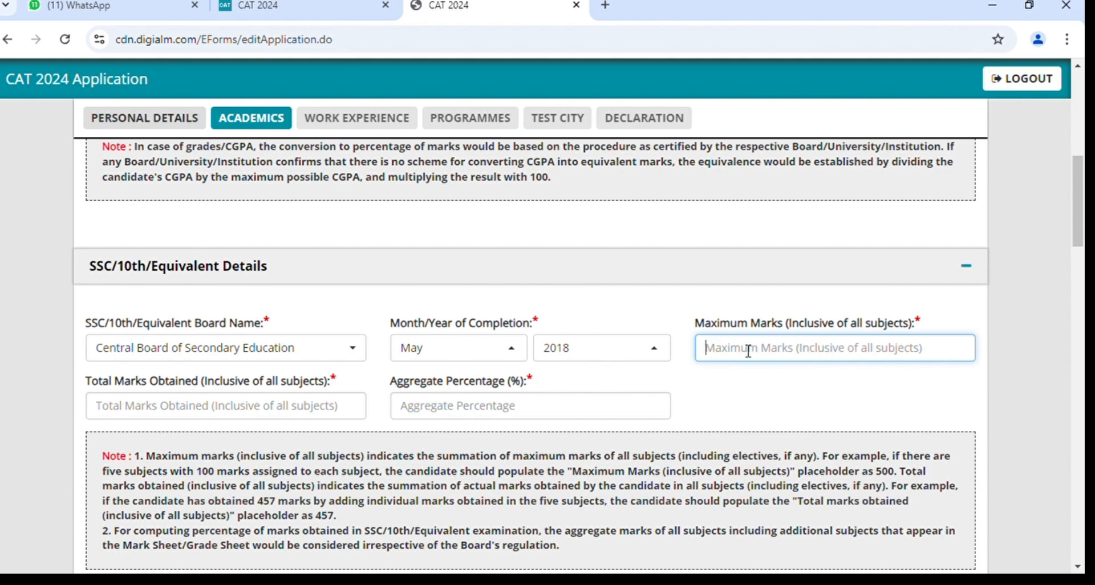
pyautogui.write('400')
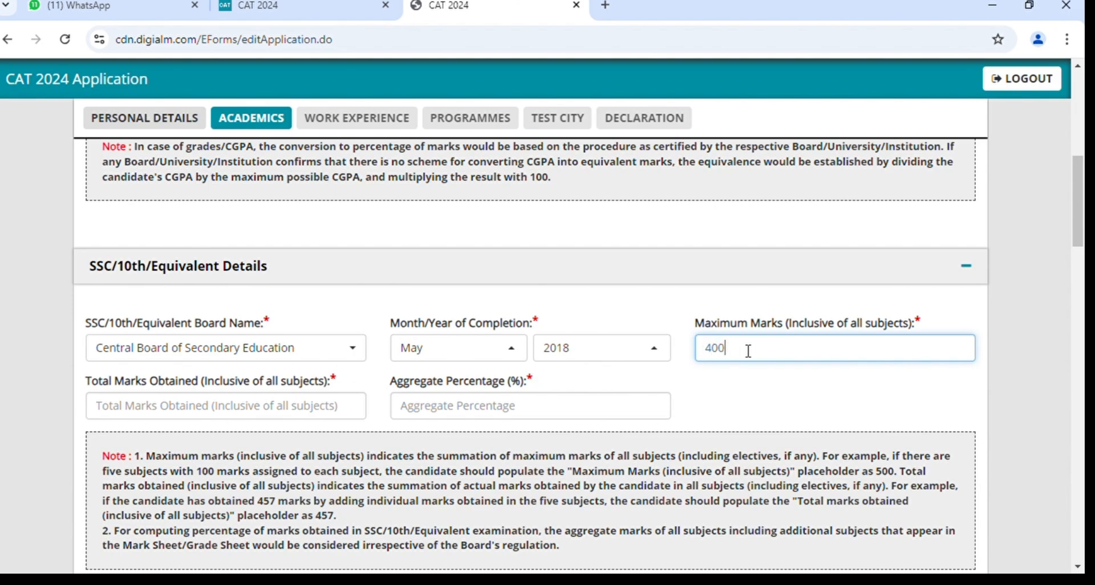
pyautogui.click(319, 413)
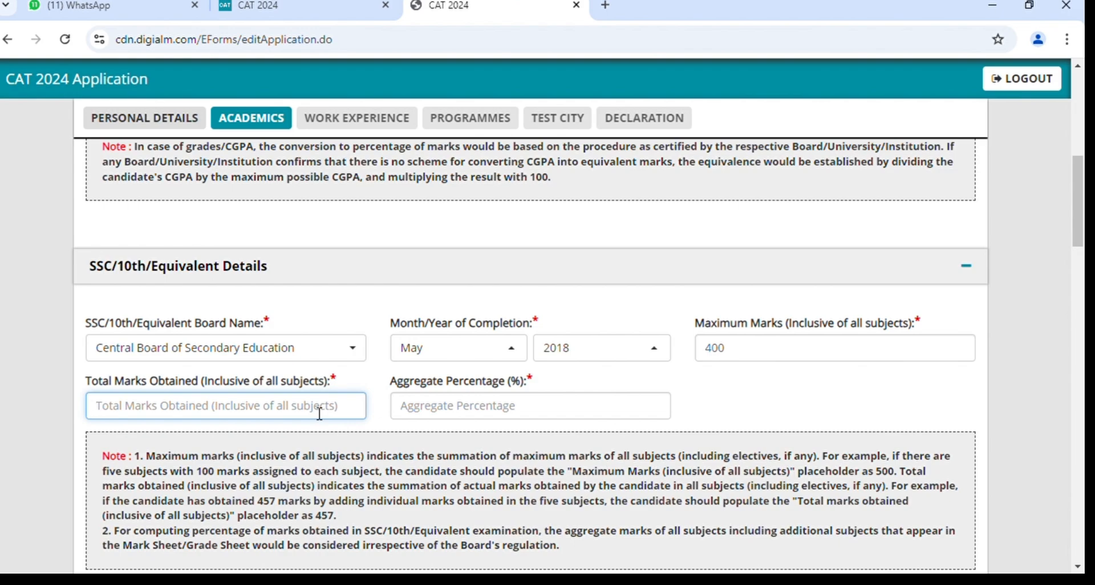
pyautogui.write('500')
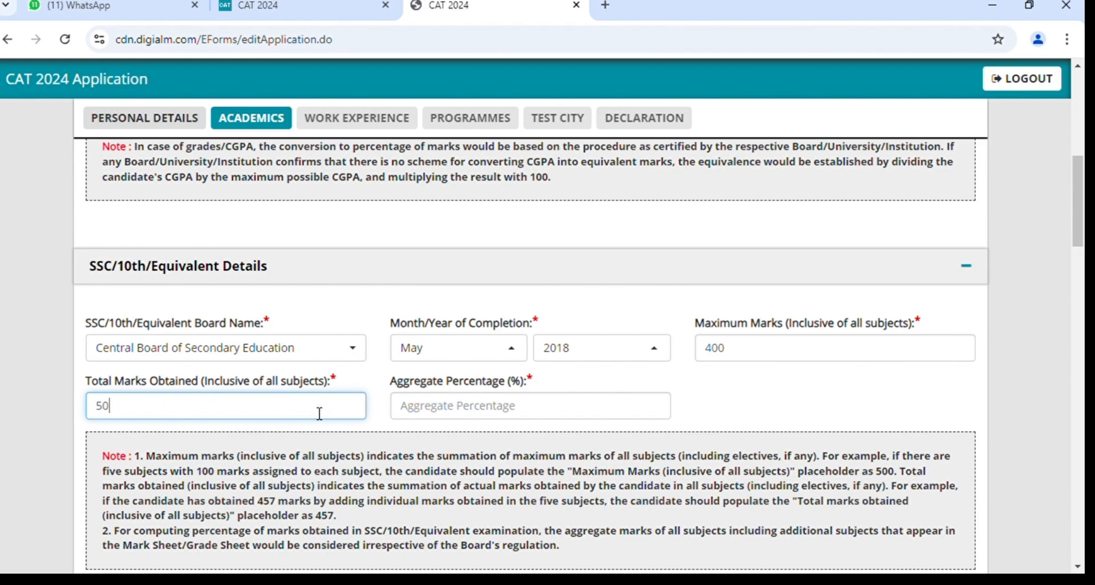
pyautogui.click(426, 420)
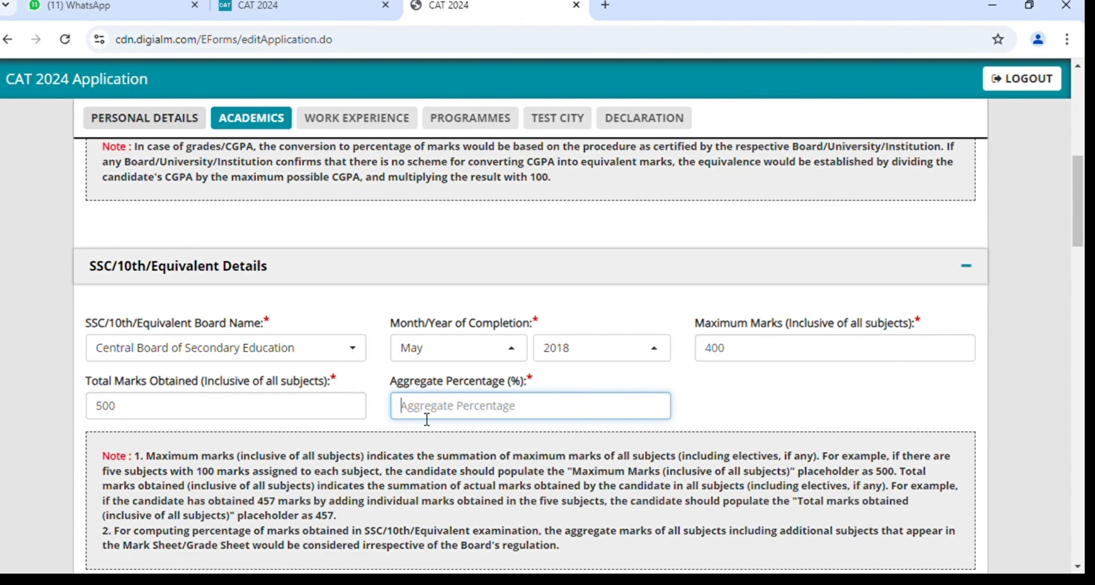
pyautogui.write('80')
pyautogui.scroll(-1, 609, 450)
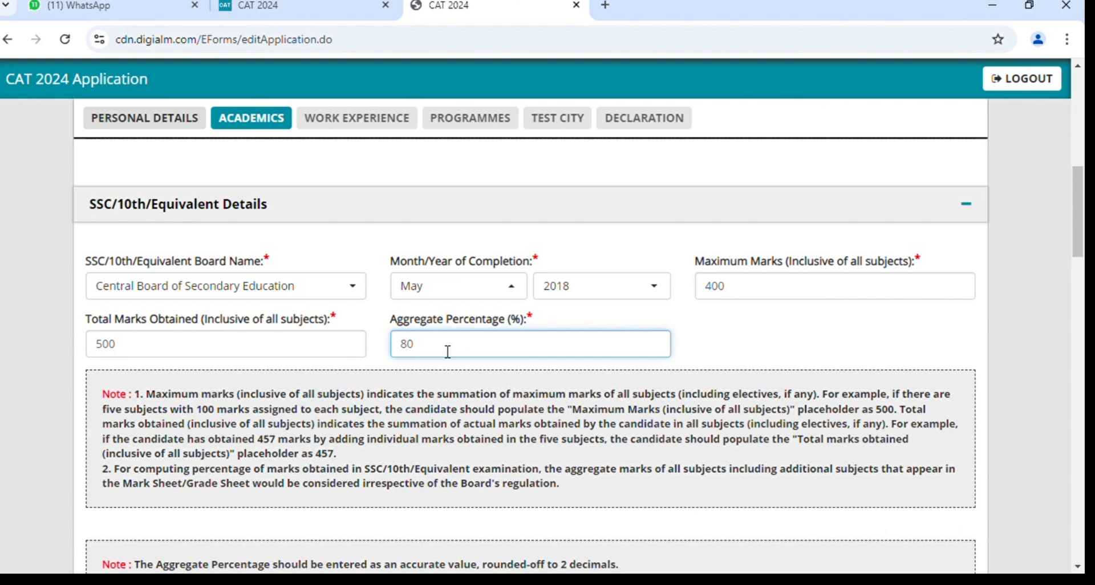
pyautogui.click(216, 350)
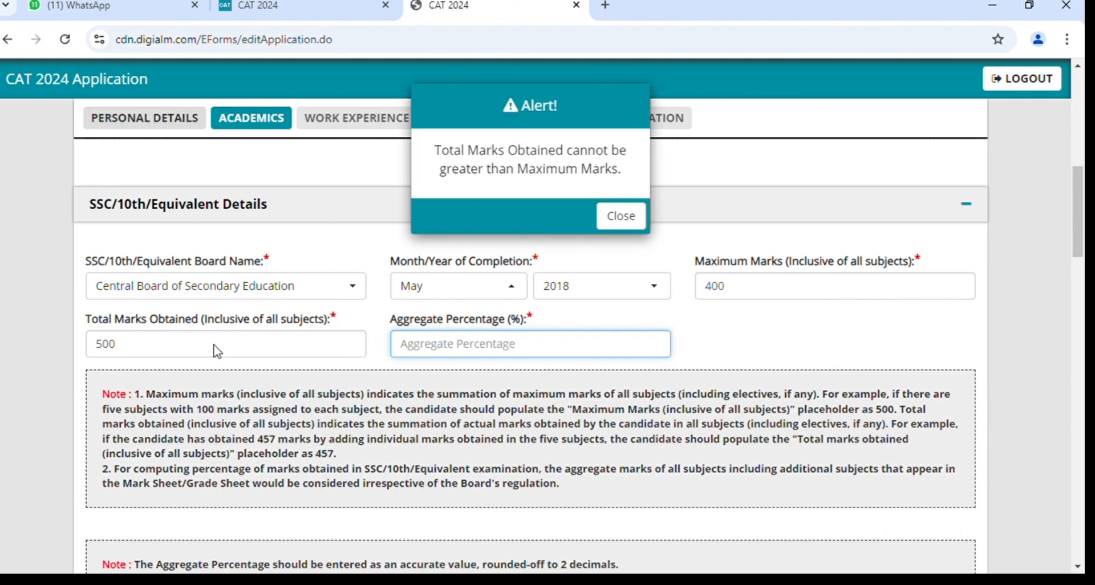
# Dismiss the marks validation alerts and try a 70 percent aggregate instead.
pyautogui.click(619, 231)
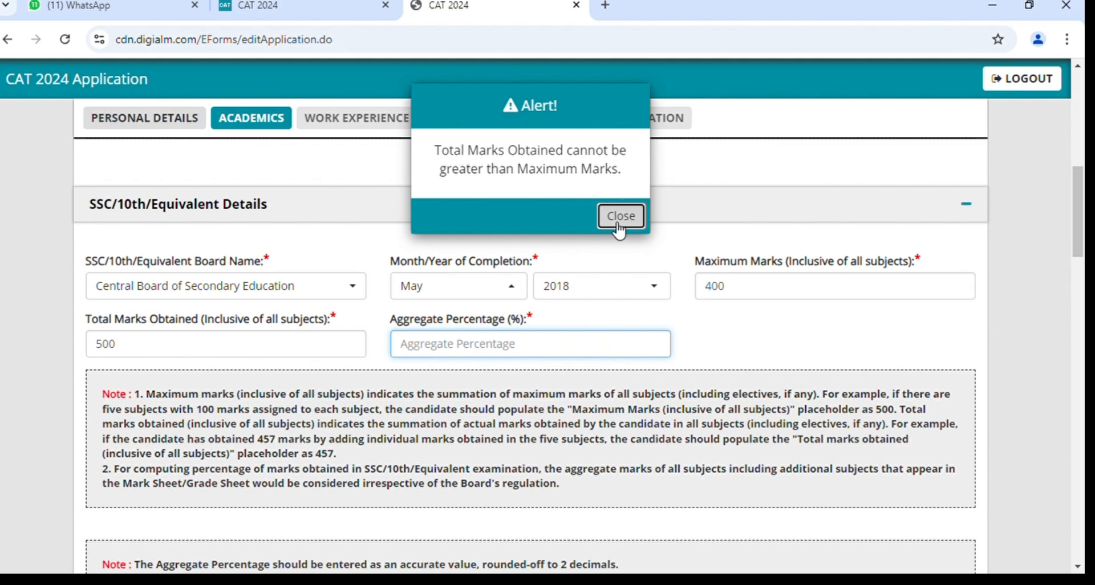
pyautogui.click(749, 296)
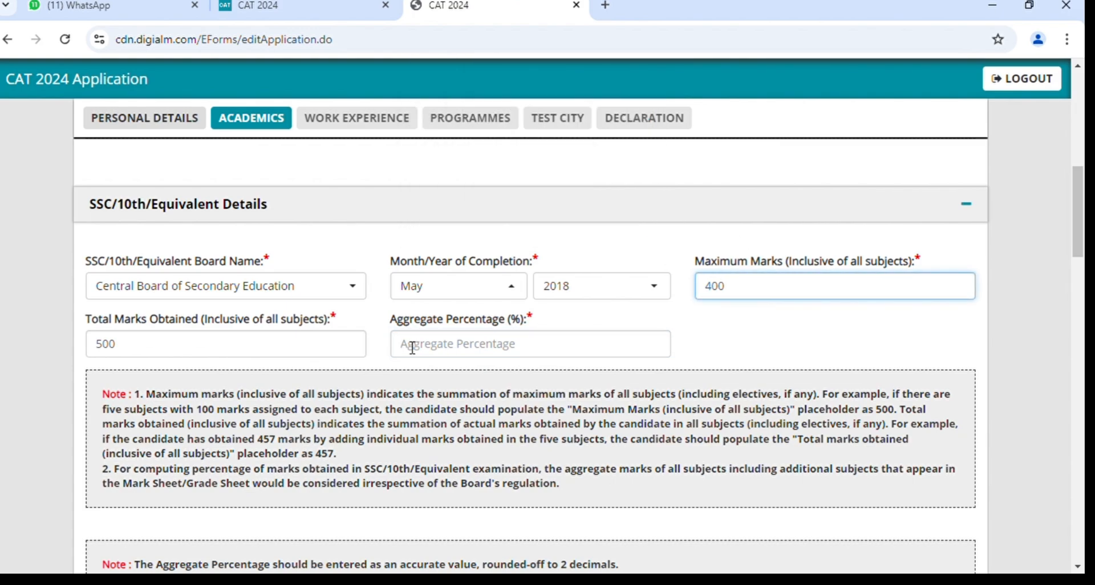
pyautogui.click(321, 347)
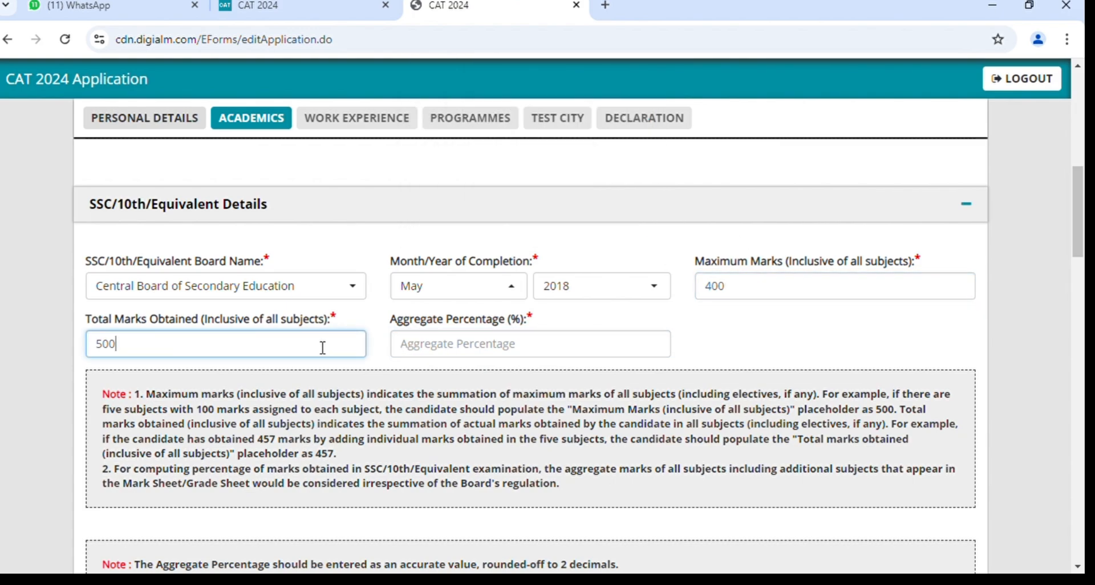
pyautogui.click(732, 296)
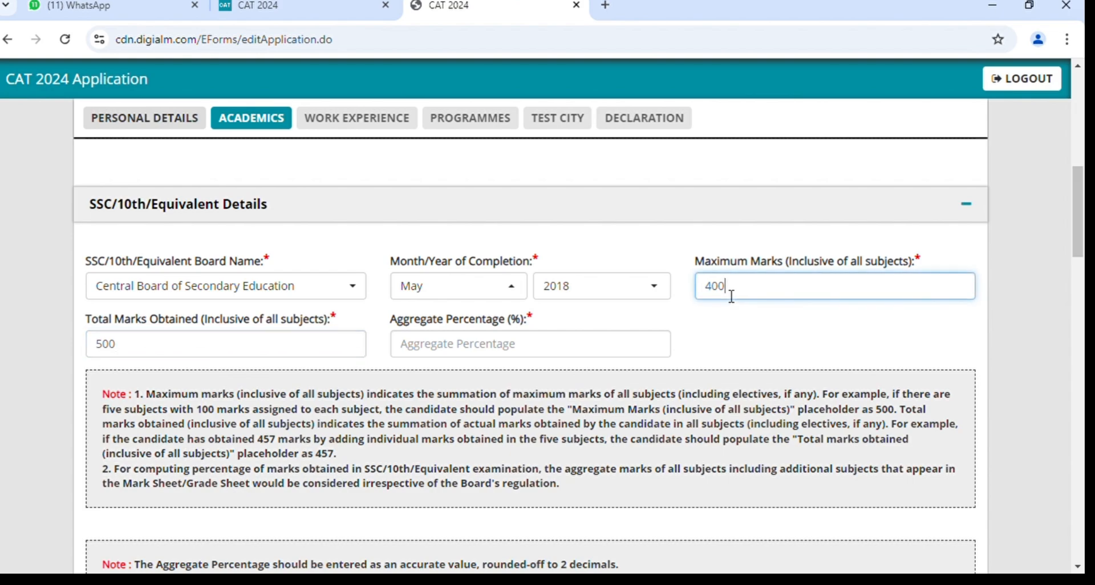
pyautogui.click(517, 351)
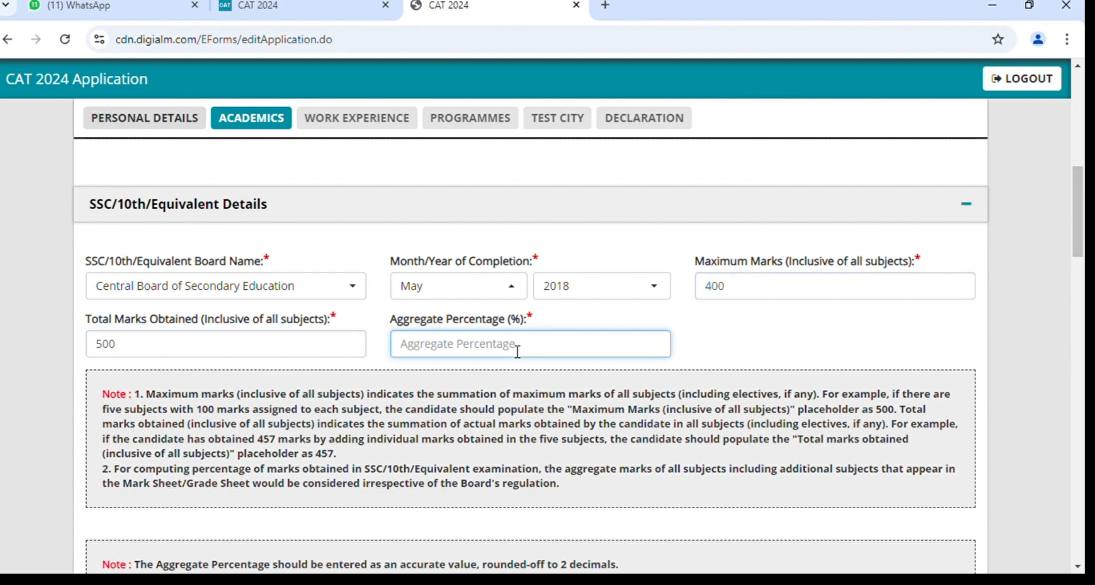
pyautogui.write('70')
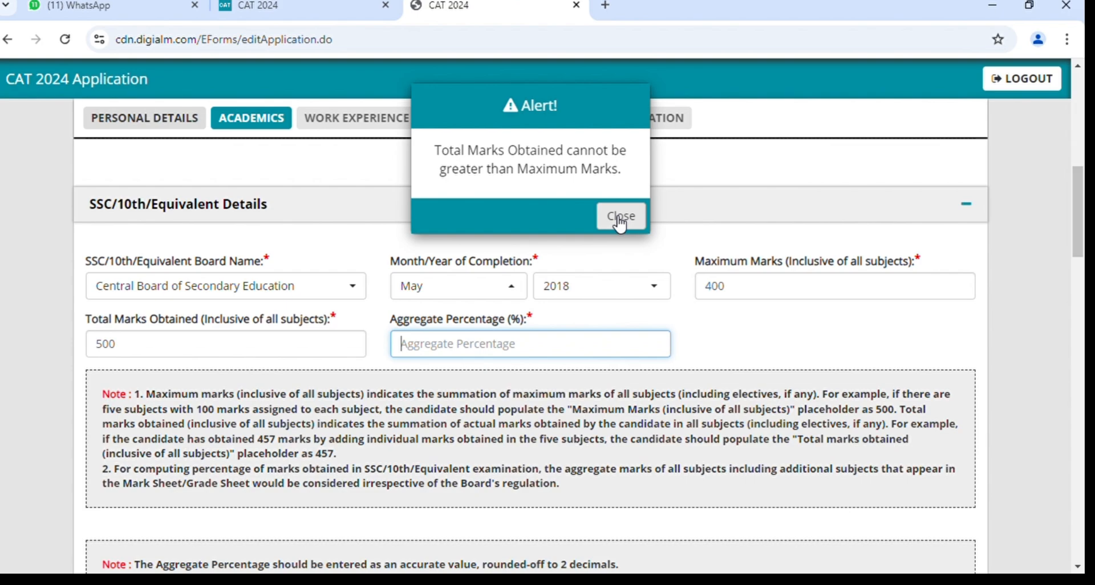
pyautogui.click(620, 225)
pyautogui.click(739, 291)
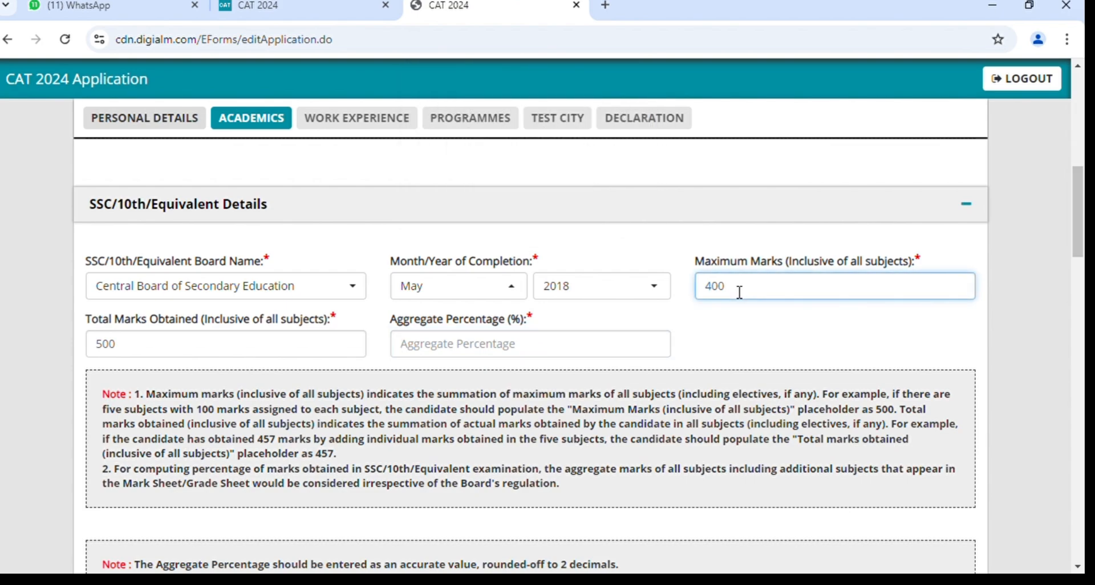
# Correct the SSC marks to 500 maximum, 400 obtained and 80 percent aggregate.
pyautogui.press('BackSpace')
pyautogui.press('BackSpace')
pyautogui.press('BackSpace')
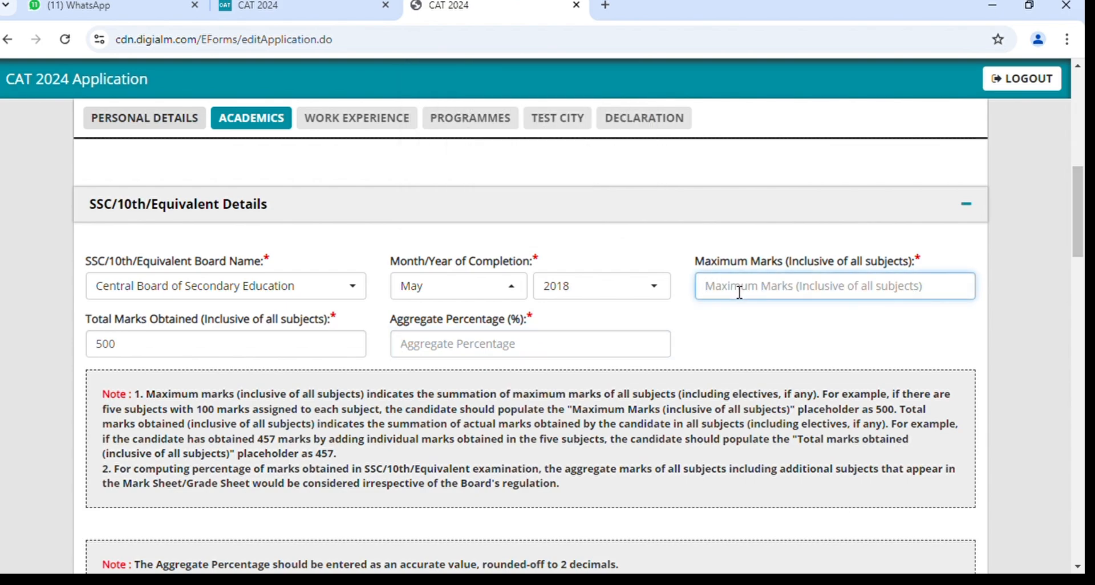
pyautogui.click(231, 358)
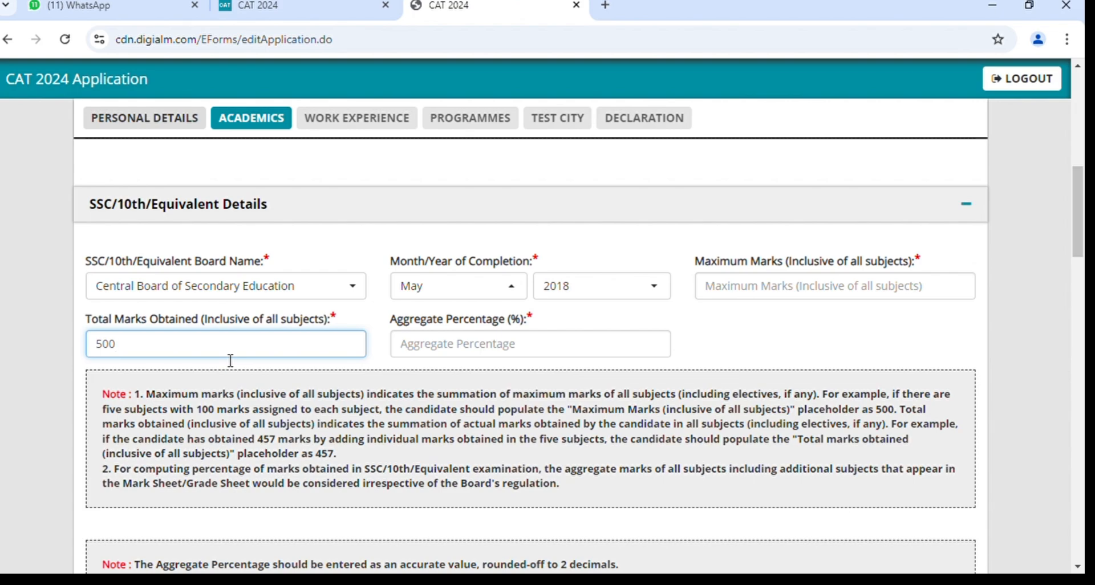
pyautogui.press('BackSpace')
pyautogui.press('BackSpace')
pyautogui.press('BackSpace')
pyautogui.write('400')
pyautogui.click(730, 299)
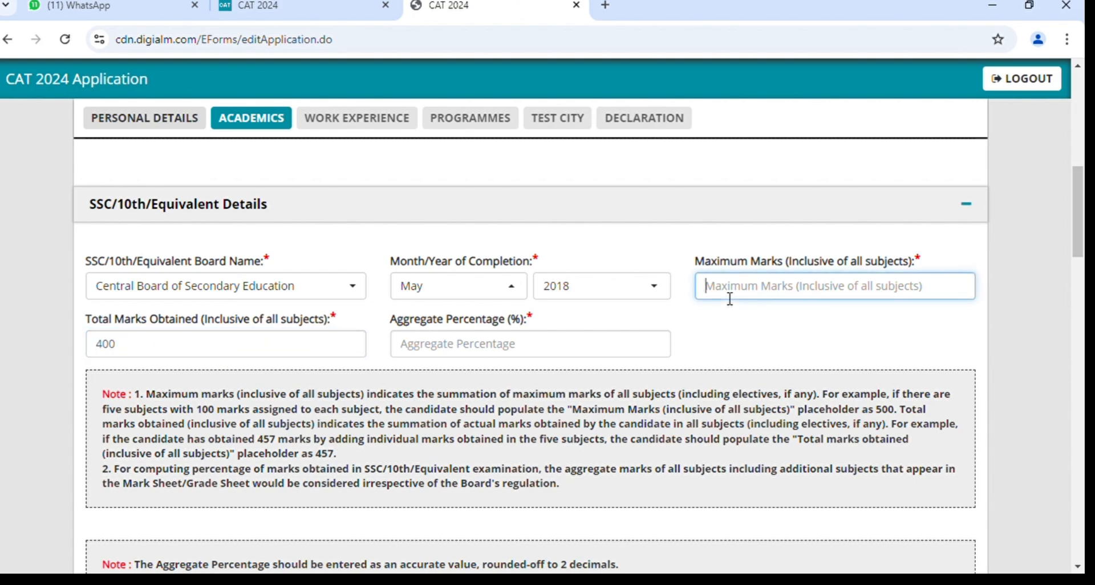
pyautogui.write('500')
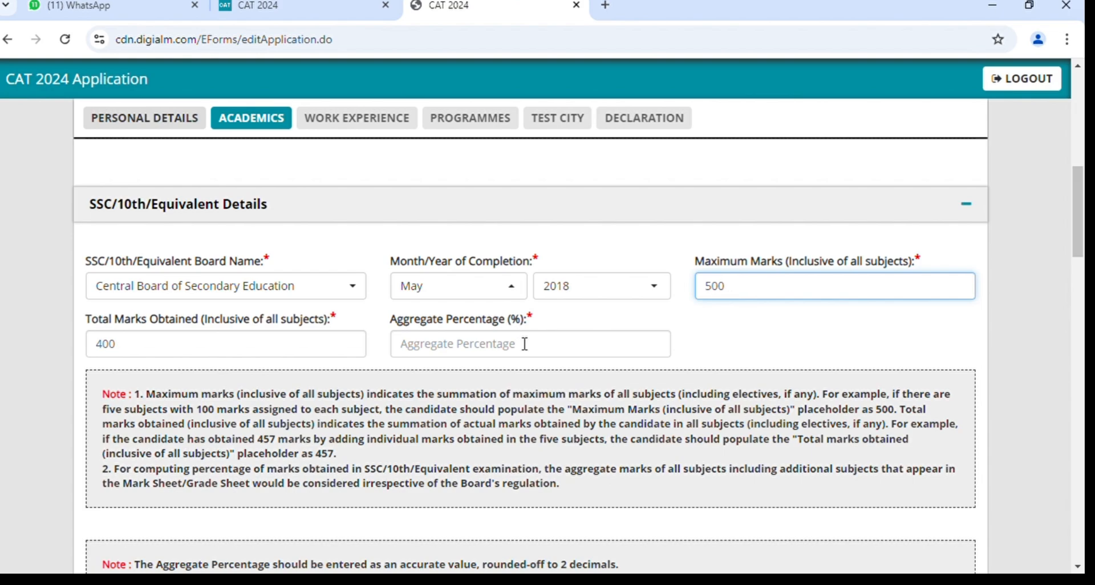
pyautogui.click(525, 344)
pyautogui.write('80')
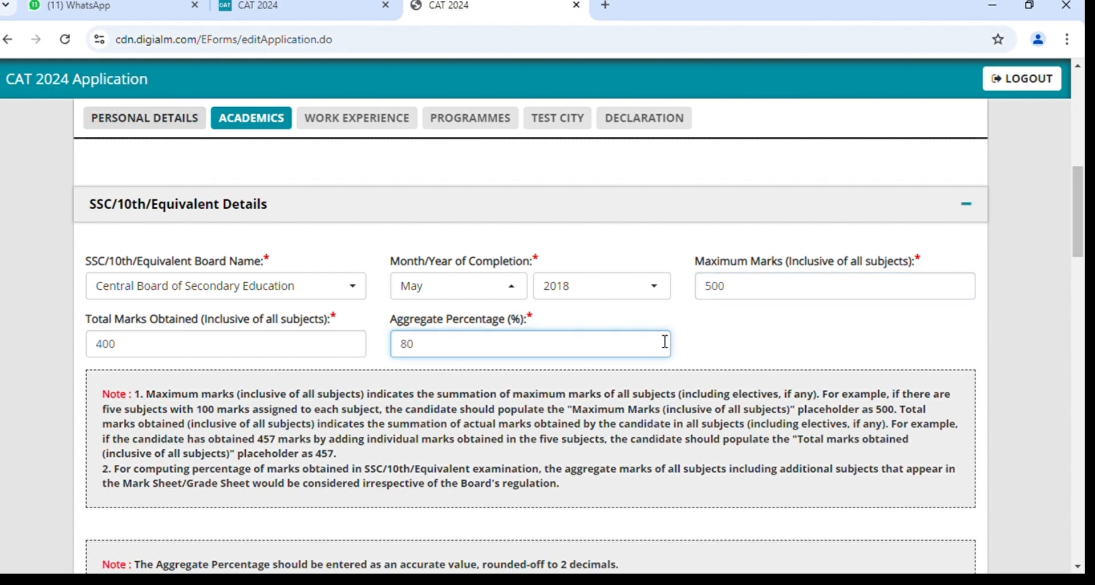
pyautogui.click(692, 349)
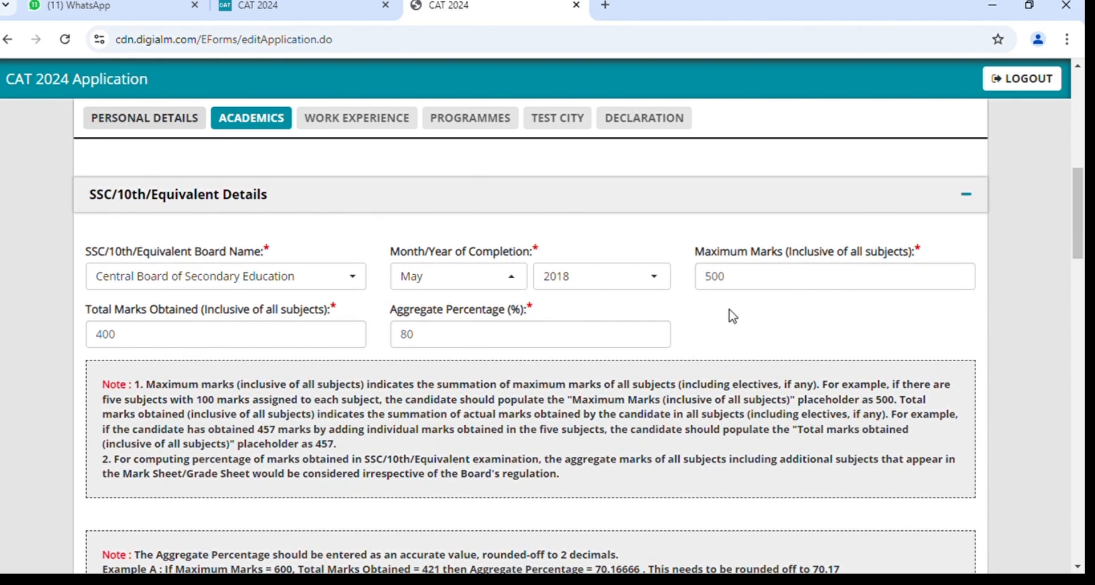
# Check the SSC values of 500 maximum, 400 obtained and 80 percent.
pyautogui.click(770, 283)
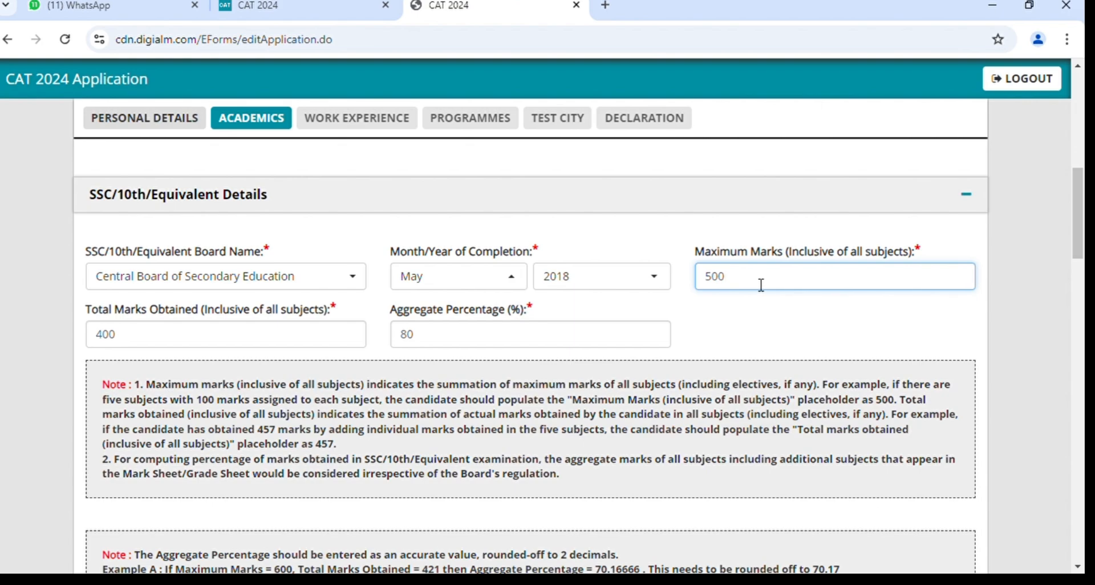
pyautogui.click(240, 343)
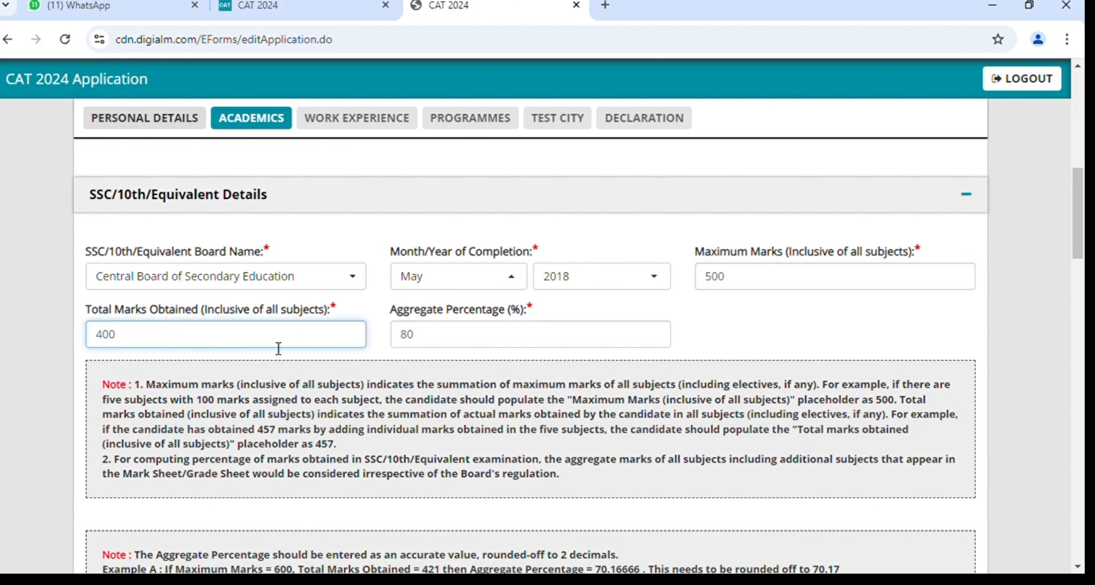
pyautogui.scroll(-1, 638, 359)
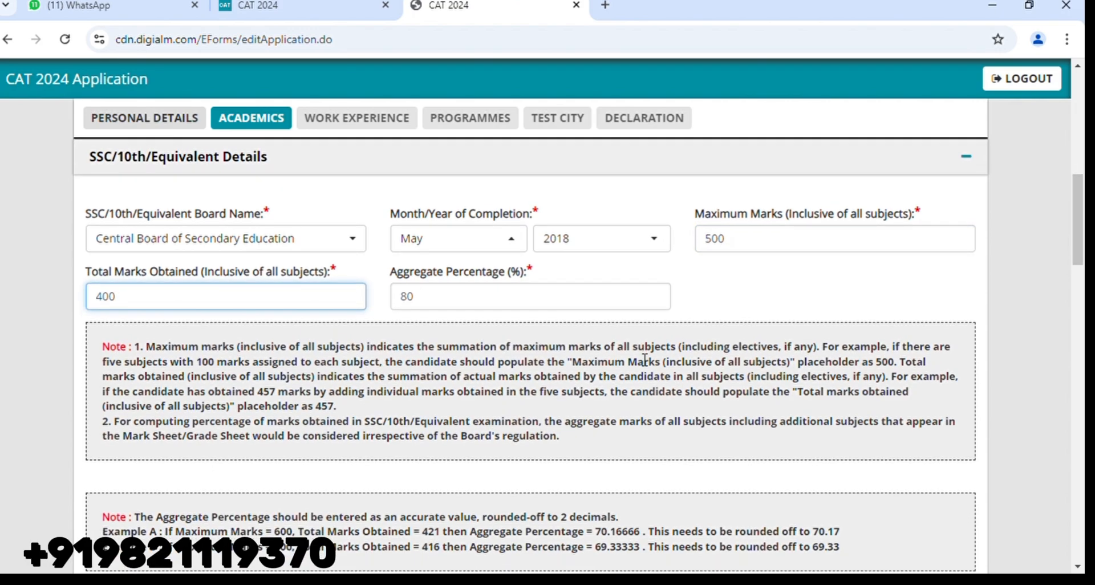
pyautogui.click(491, 302)
pyautogui.scroll(-5, 488, 301)
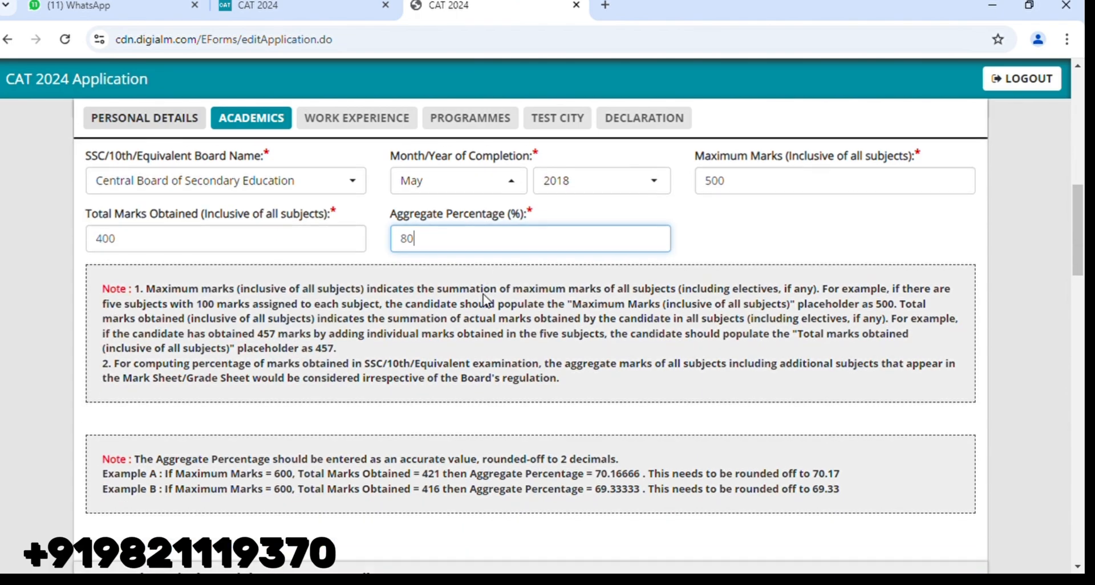
pyautogui.scroll(-4, 482, 296)
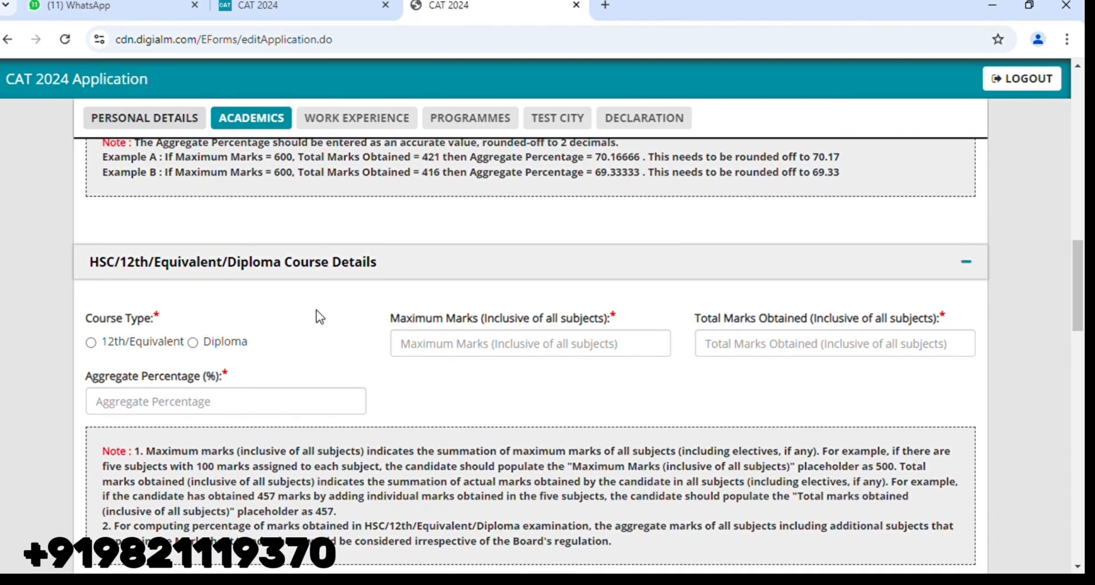
# Choose 12th/Equivalent over Diploma and search 'cen' to pick Central Board of Secondary Education.
pyautogui.scroll(-1, 315, 314)
pyautogui.scroll(-1, 319, 315)
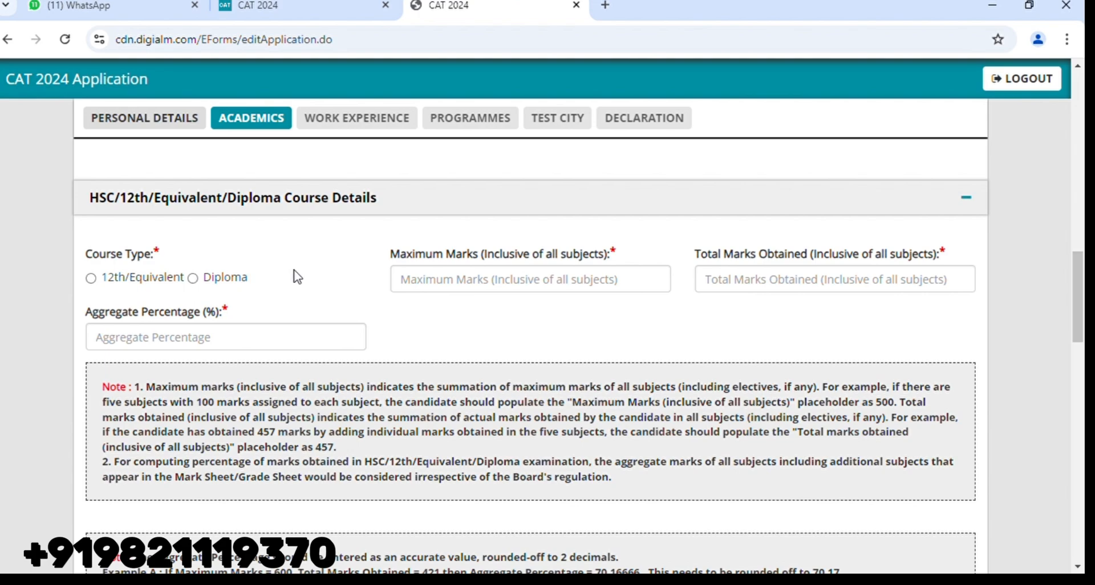
pyautogui.click(193, 278)
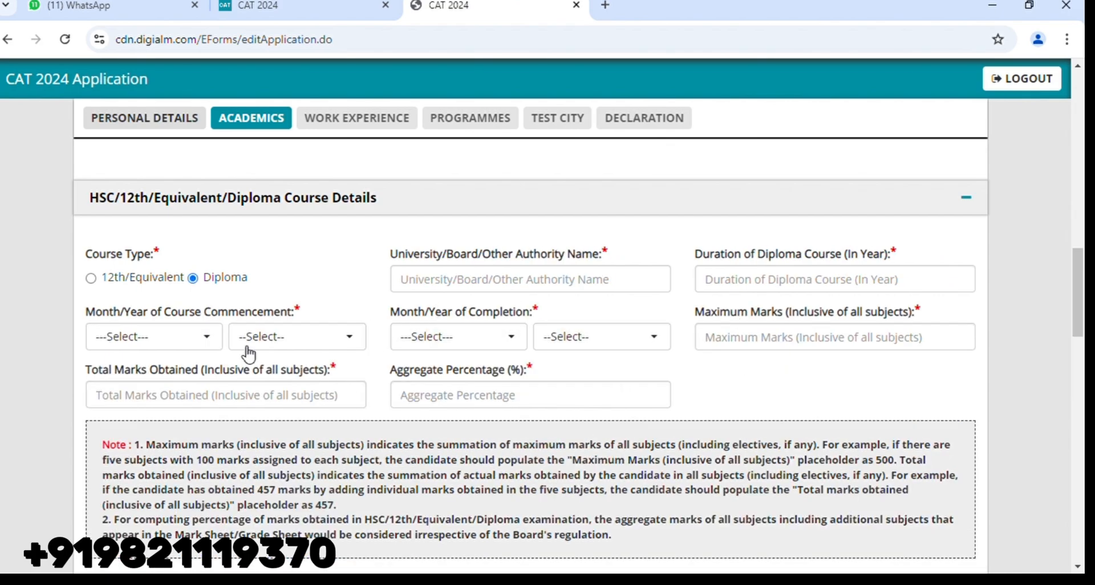
pyautogui.click(91, 279)
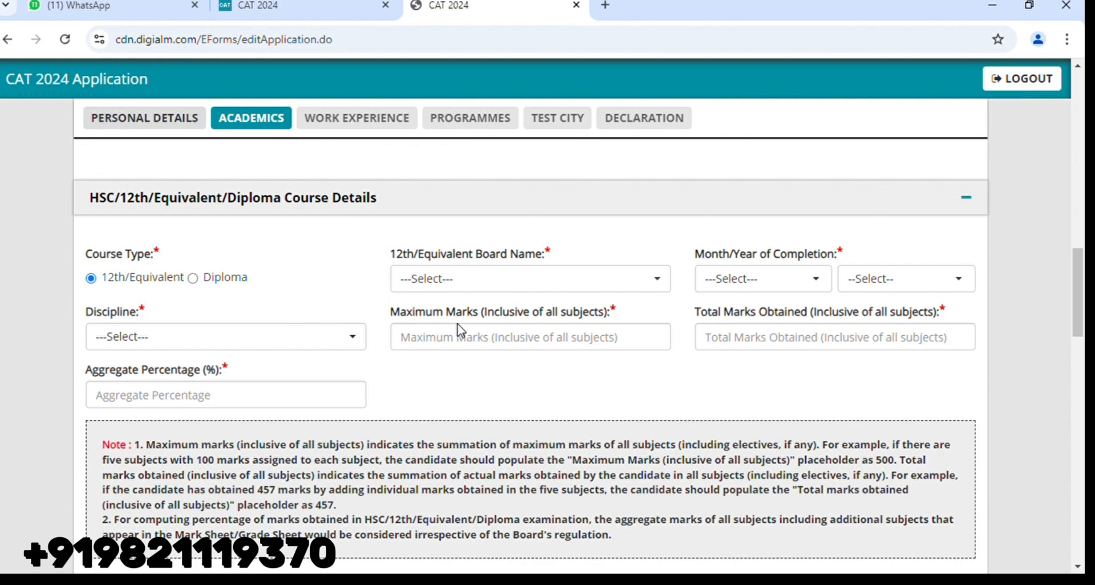
pyautogui.click(516, 282)
pyautogui.write('c')
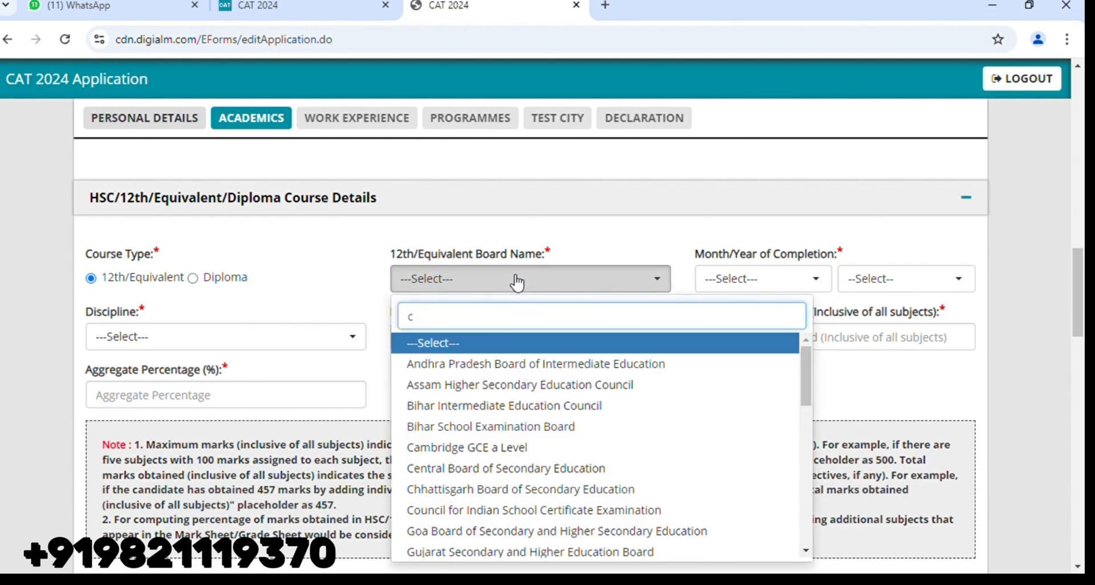
pyautogui.write('en')
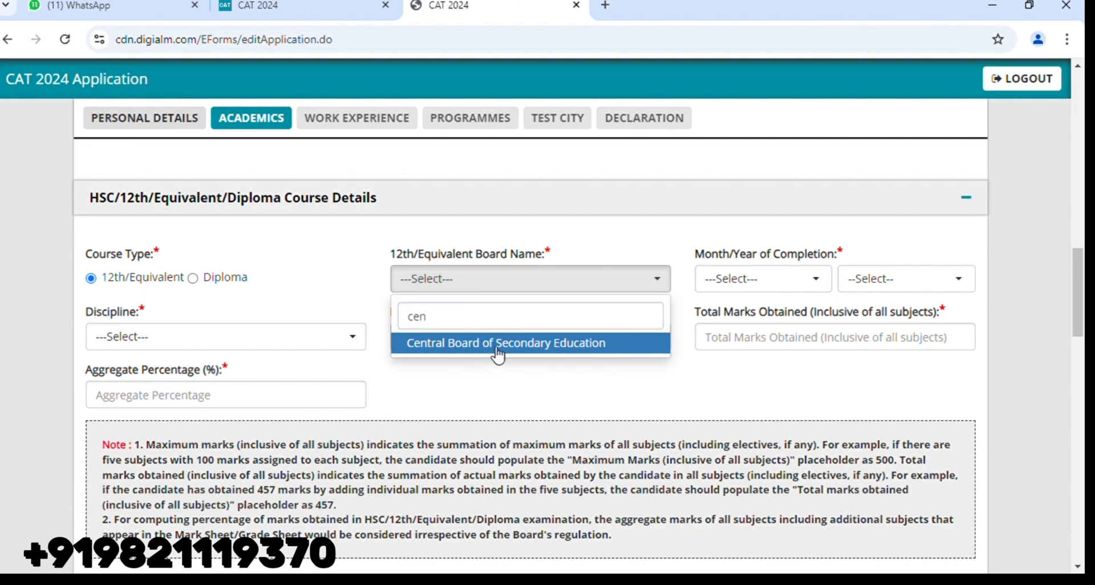
pyautogui.click(498, 344)
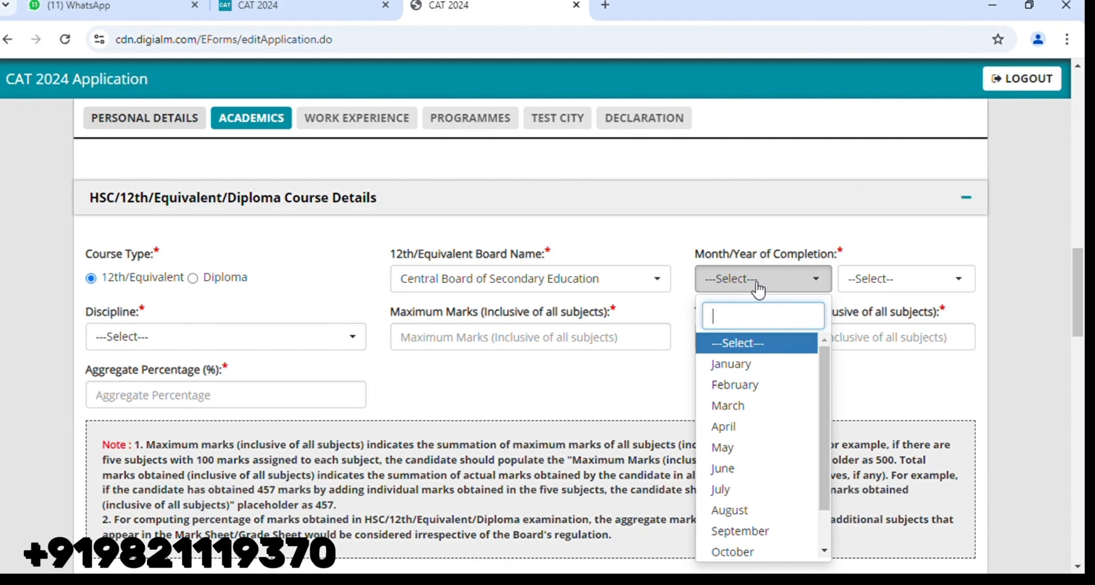
# Set the 12th completion date to May 2020.
pyautogui.click(899, 279)
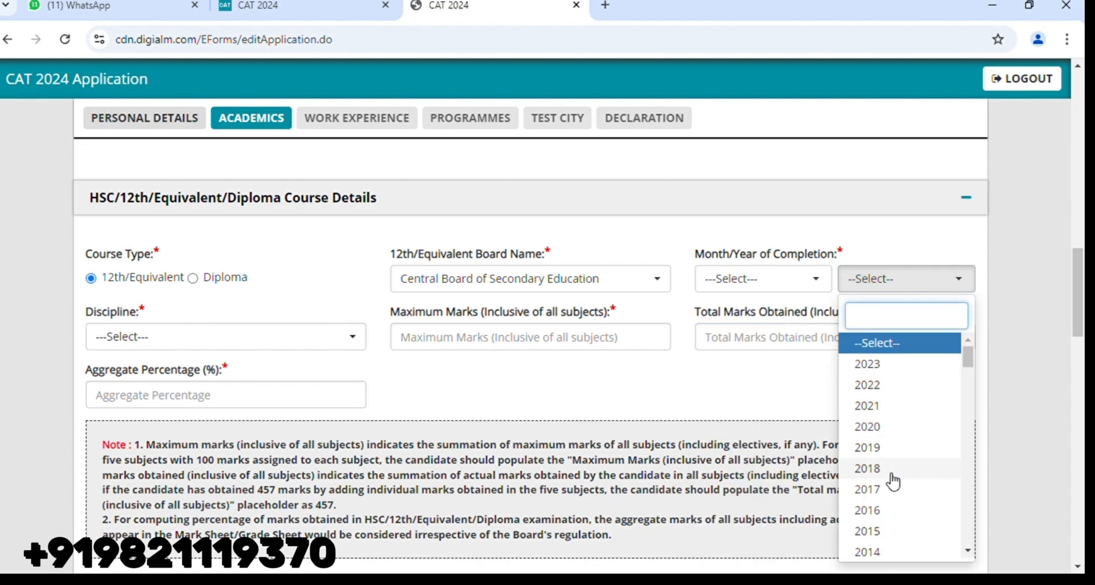
pyautogui.click(891, 428)
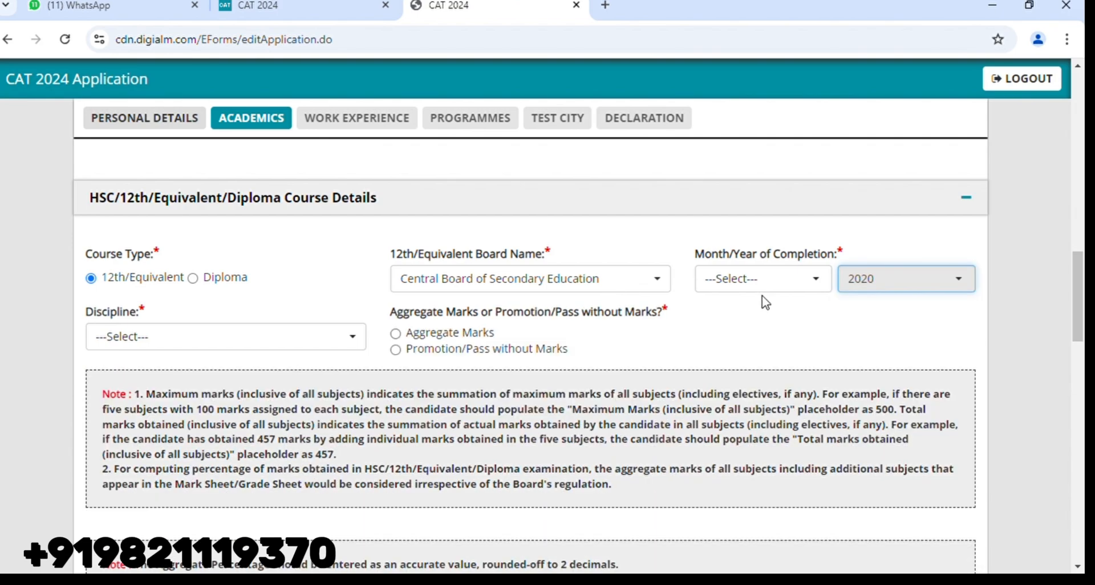
pyautogui.click(758, 282)
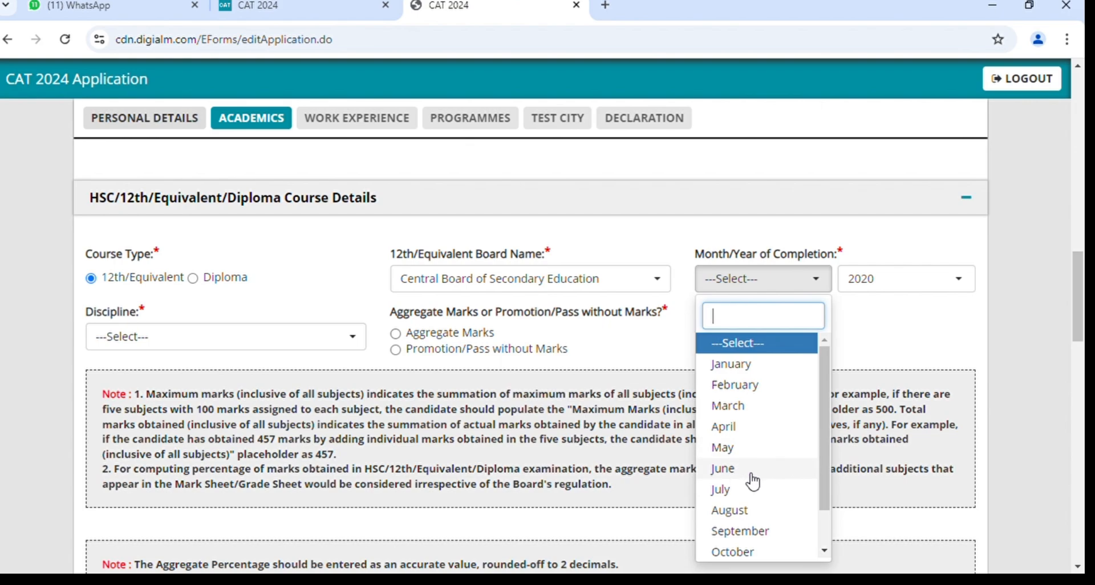
pyautogui.click(743, 450)
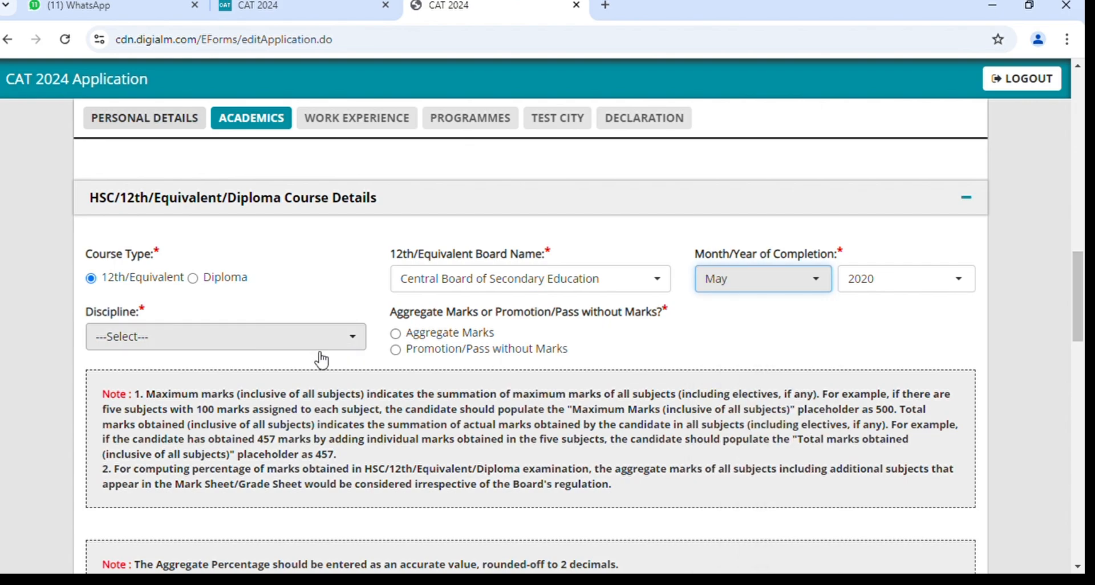
# Change the 12th discipline from Commerce to Arts.
pyautogui.click(283, 337)
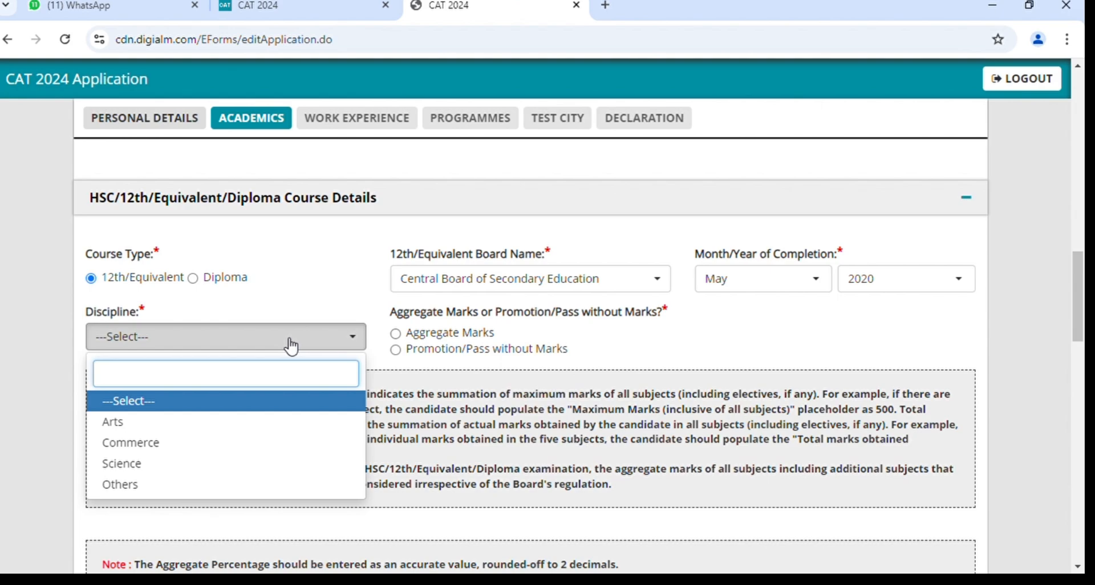
pyautogui.click(242, 444)
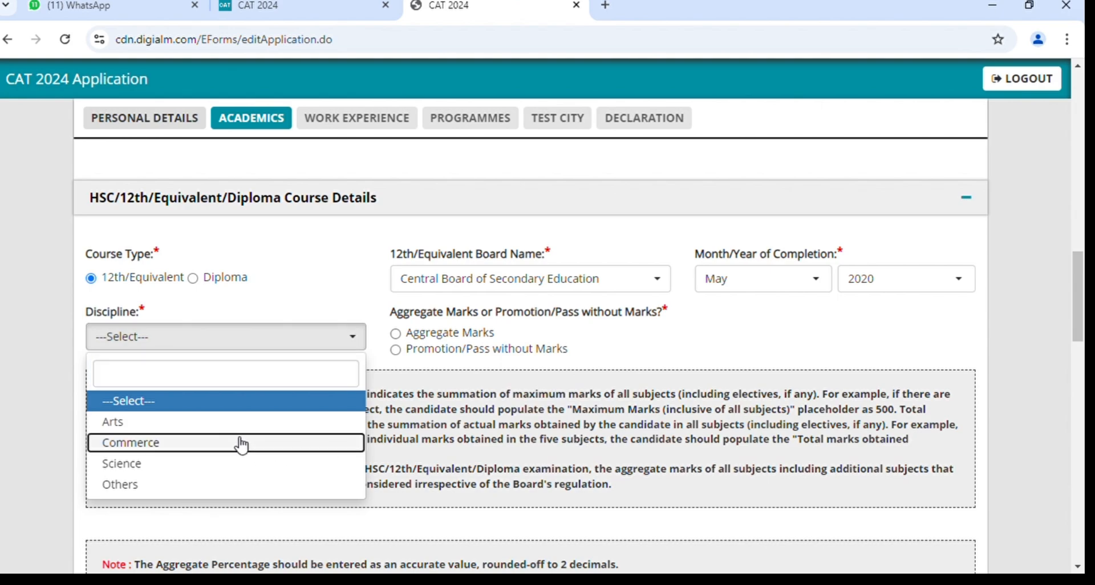
pyautogui.click(234, 341)
pyautogui.click(197, 423)
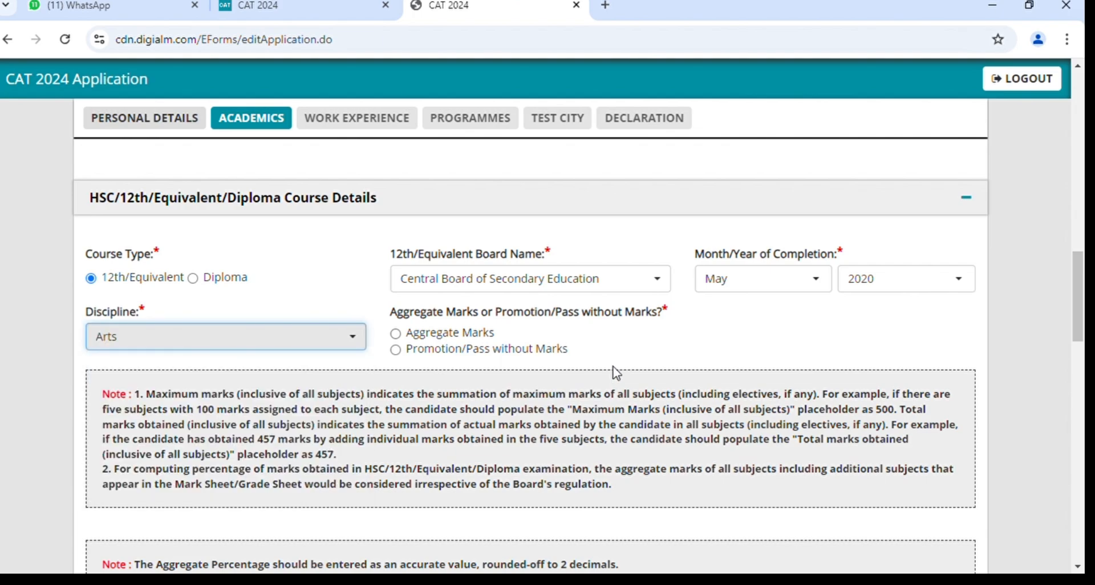
pyautogui.scroll(-1, 585, 345)
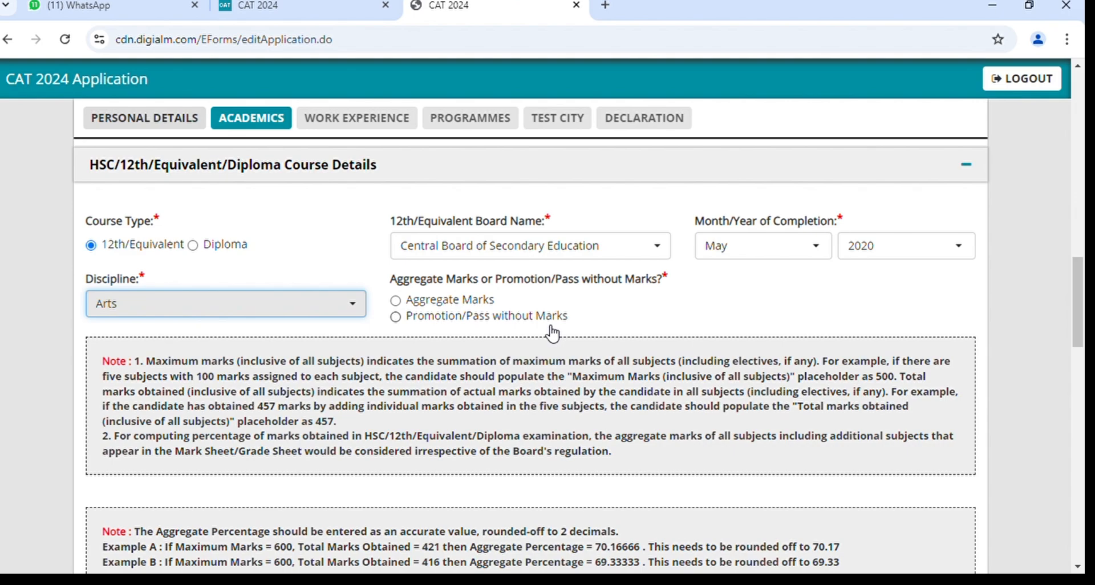
# Settle on Aggregate Marks for the 12th result after briefly trying Promotion/Pass without Marks.
pyautogui.click(398, 303)
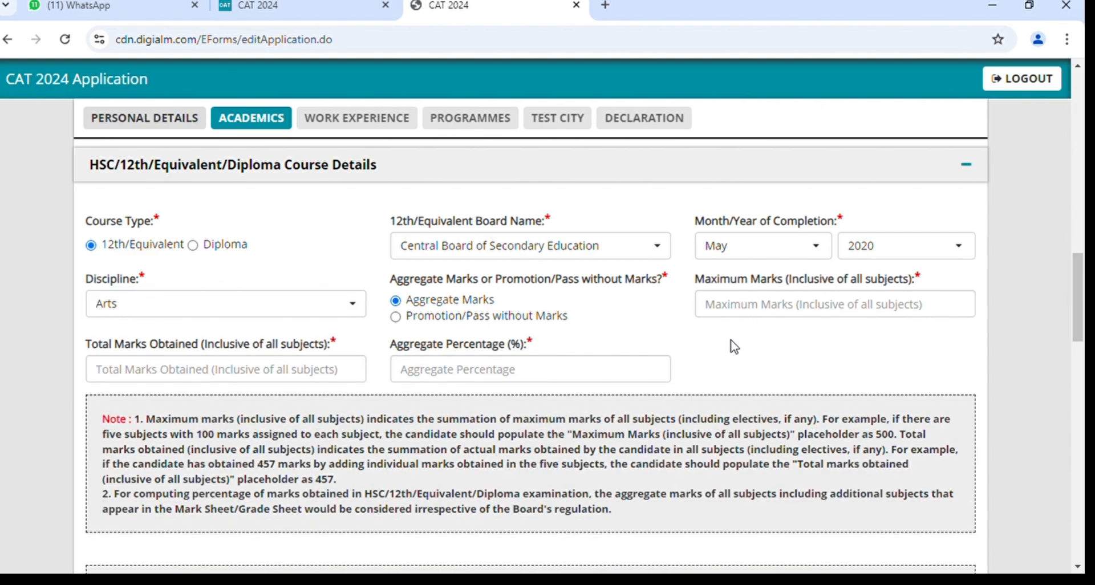
pyautogui.click(407, 319)
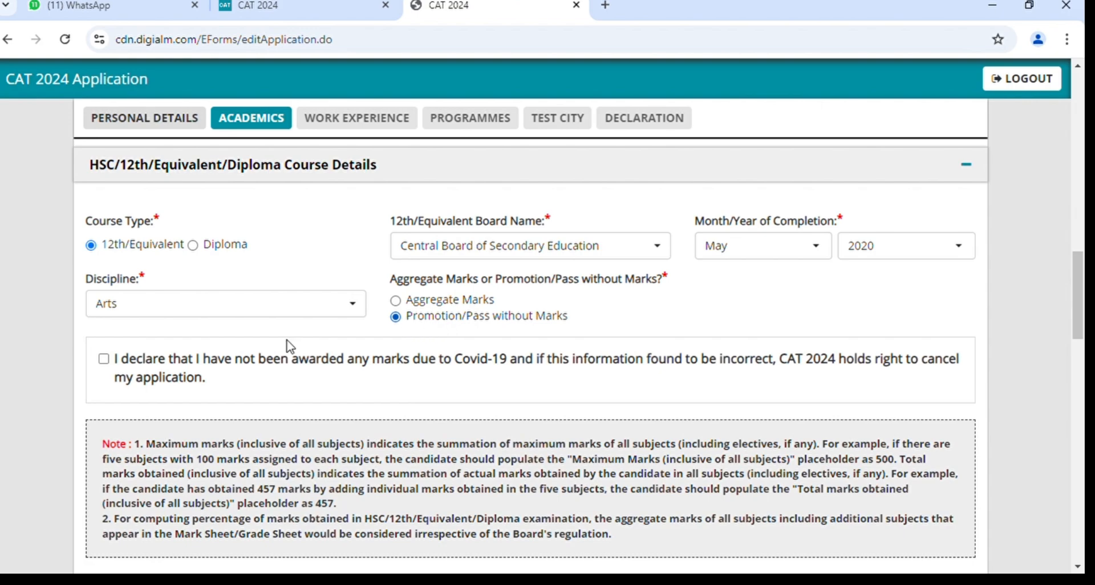
pyautogui.click(104, 360)
pyautogui.click(396, 303)
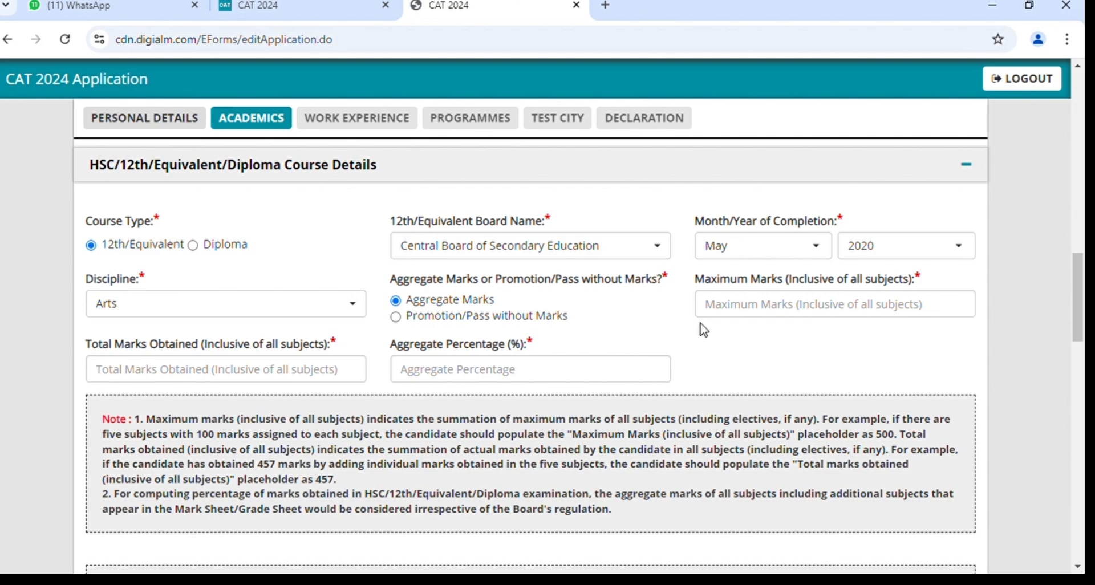
# Enter 12th marks as 350 maximum, 500 obtained and 70 percent aggregate.
pyautogui.click(736, 311)
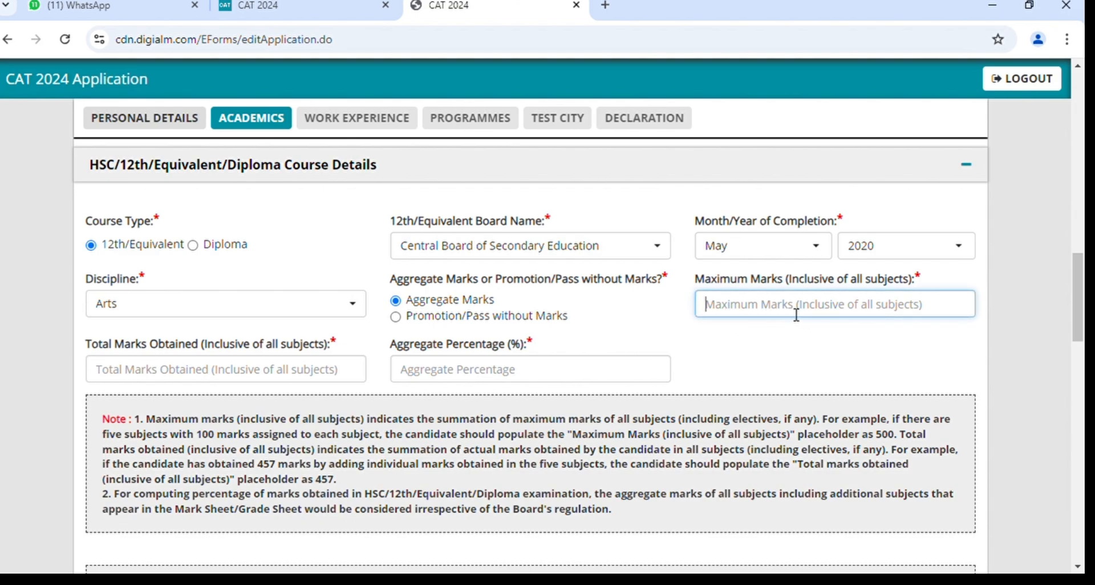
pyautogui.write('350')
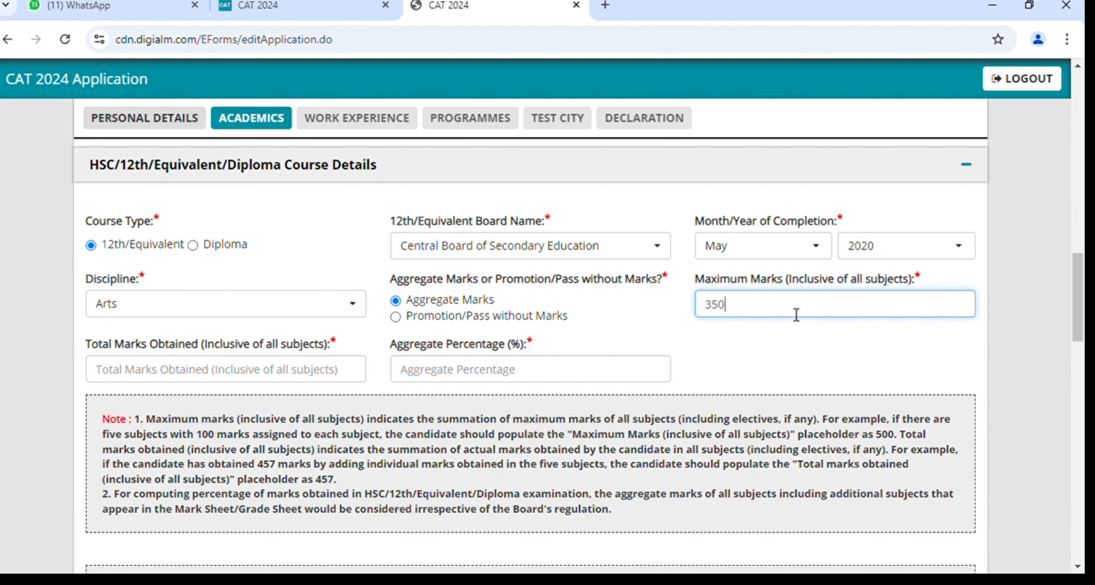
pyautogui.click(307, 378)
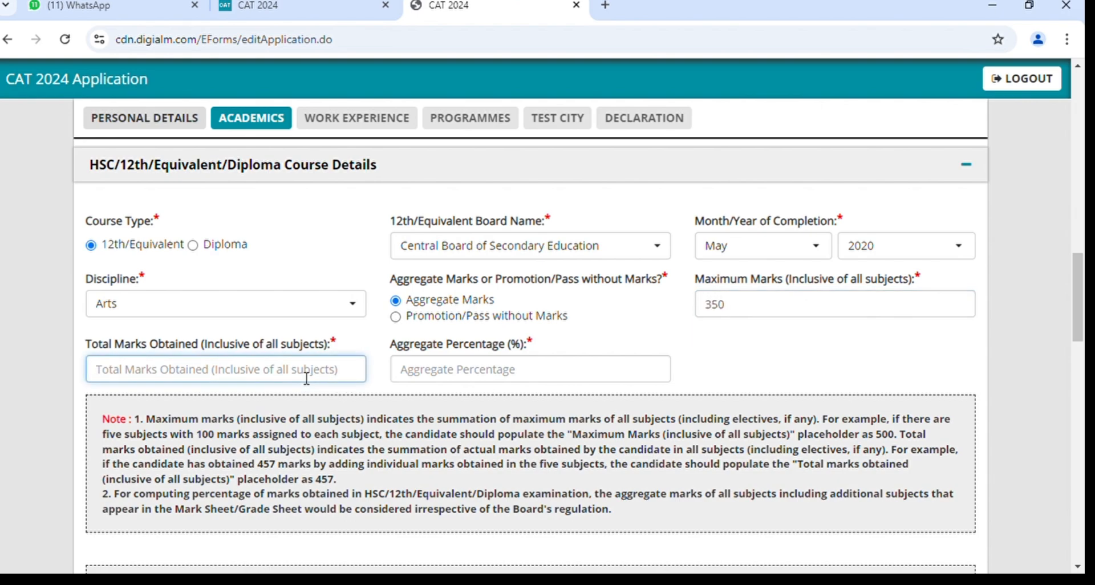
pyautogui.write('500')
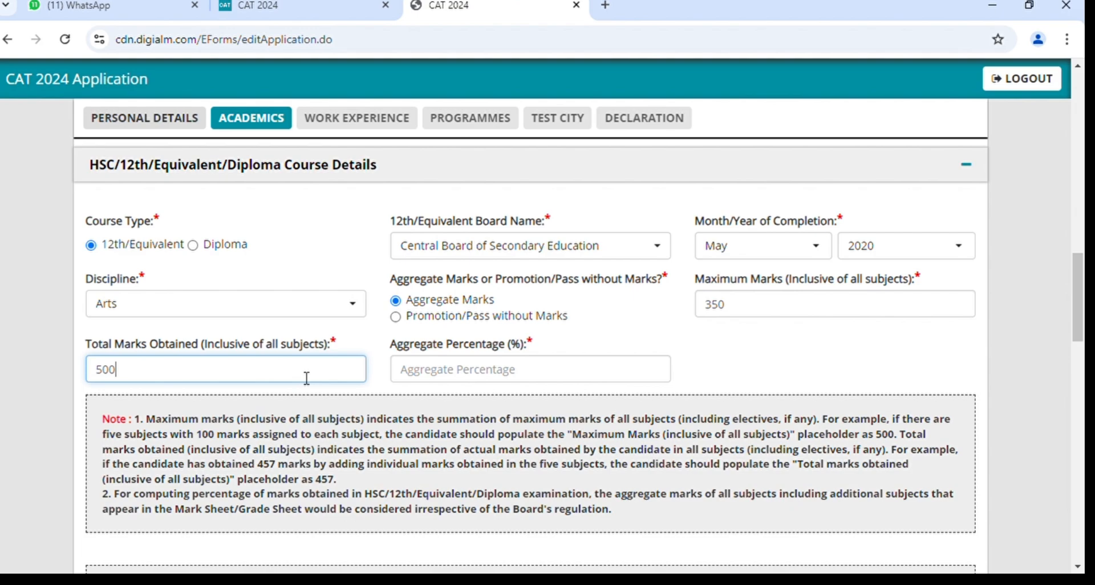
pyautogui.click(437, 381)
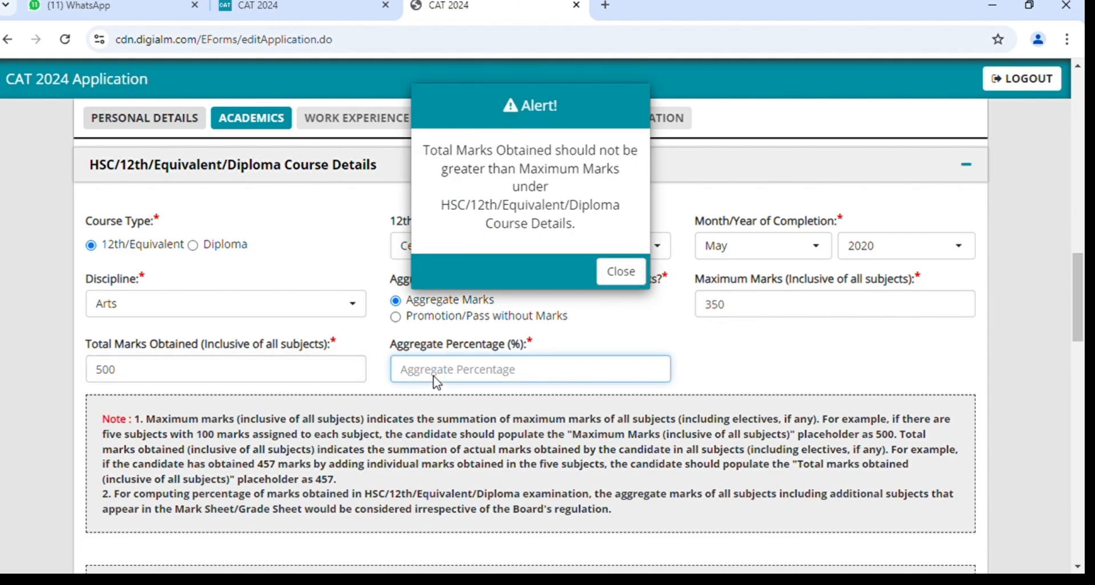
pyautogui.write('70')
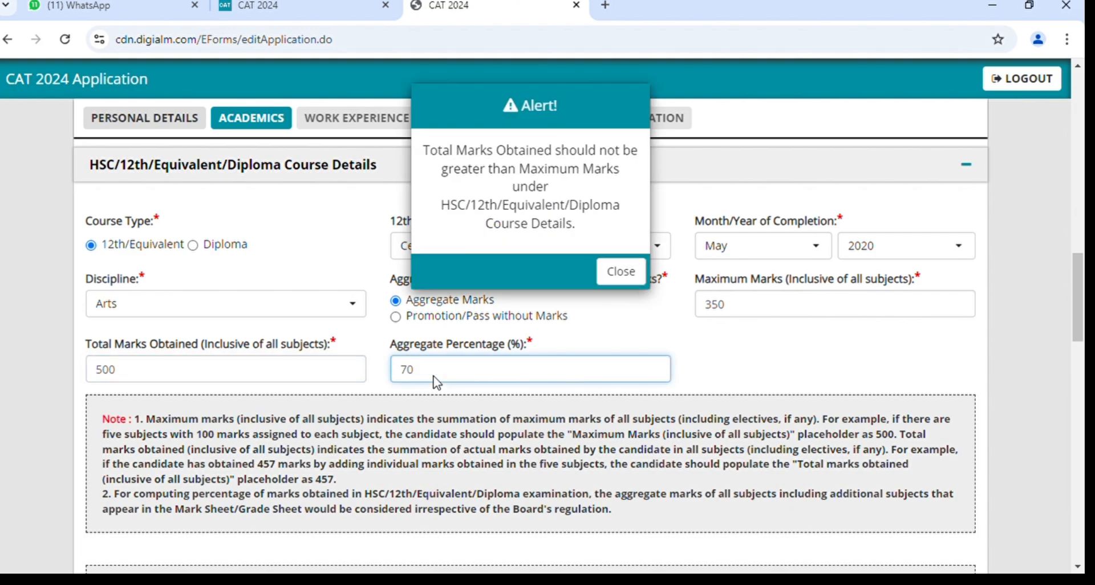
# Fix the swapped 12th marks to 500 maximum and 350 obtained, re-entering 70 percent.
pyautogui.click(624, 279)
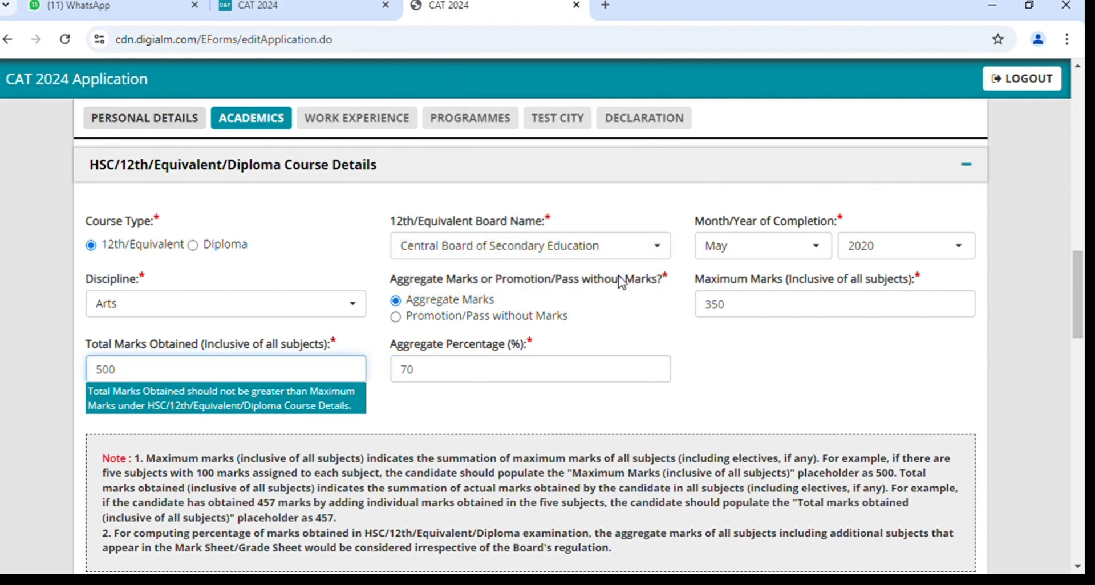
pyautogui.press('BackSpace')
pyautogui.press('BackSpace')
pyautogui.press('BackSpace')
pyautogui.write('350')
pyautogui.press('Tab')
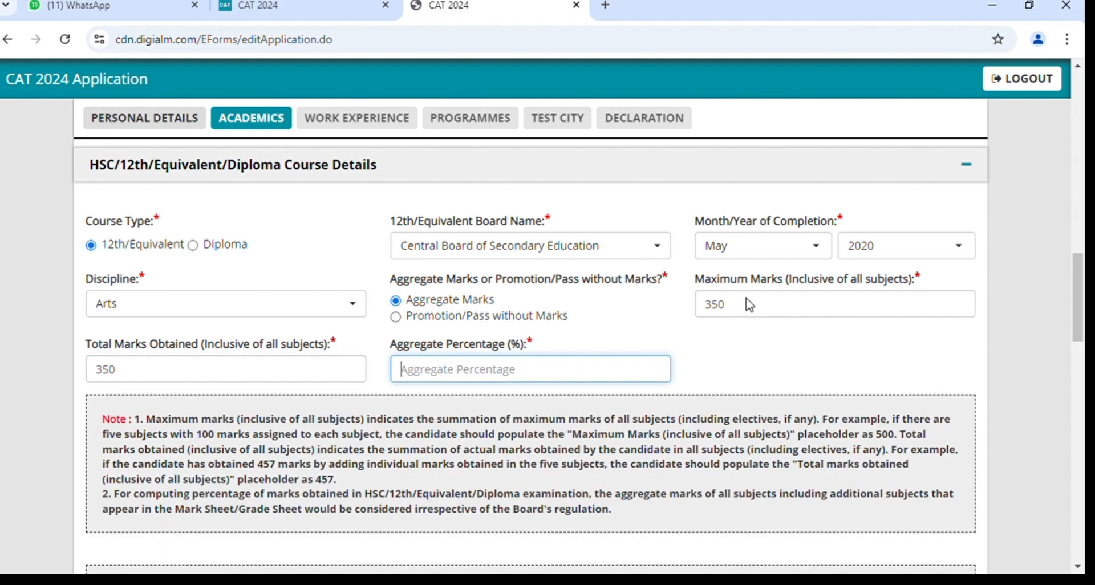
pyautogui.click(754, 309)
pyautogui.press('BackSpace')
pyautogui.press('BackSpace')
pyautogui.press('BackSpace')
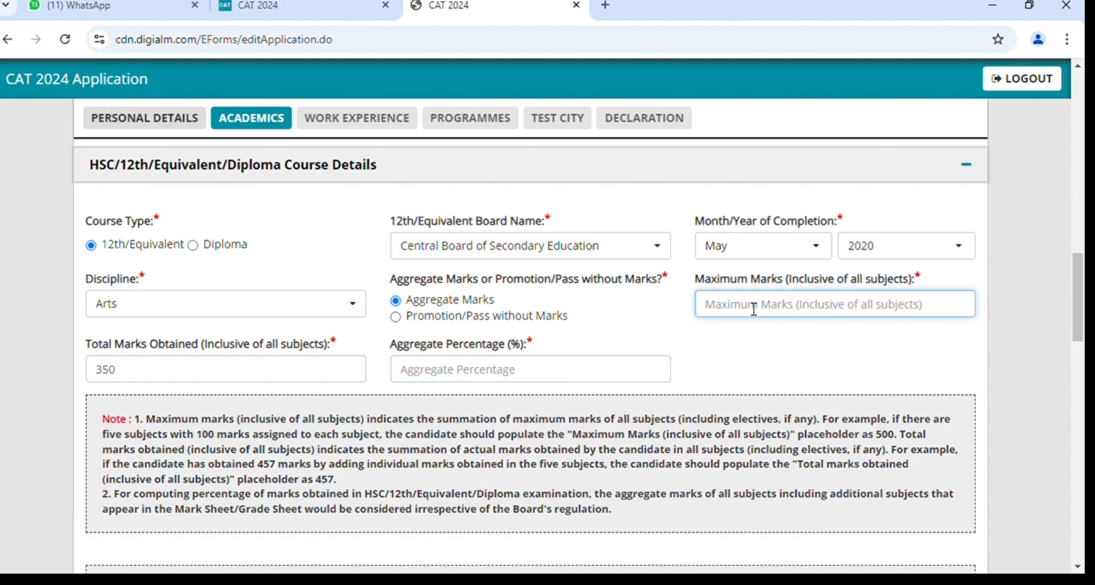
pyautogui.write('500')
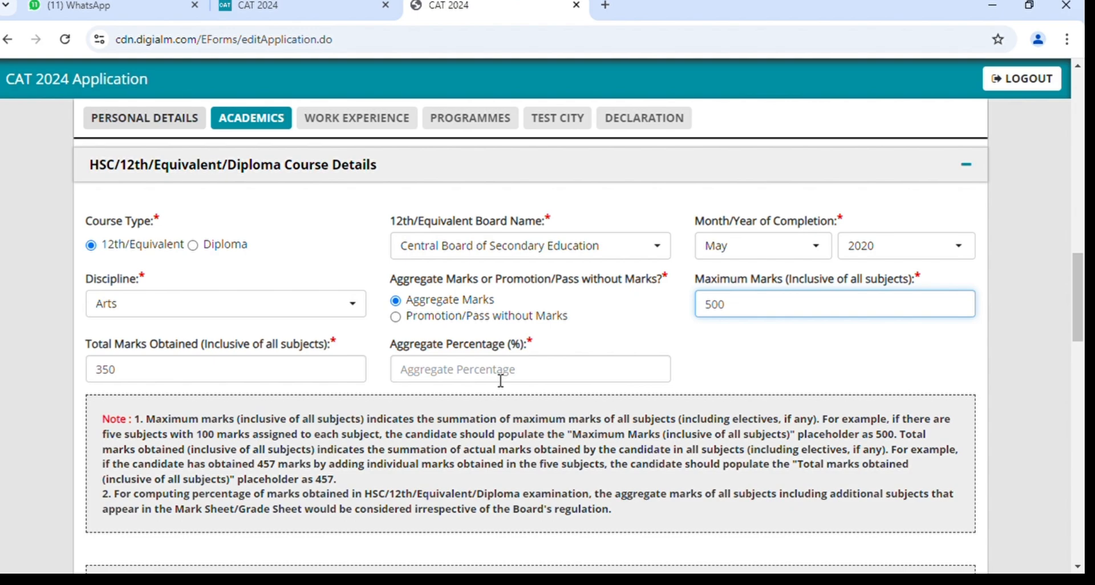
pyautogui.click(500, 381)
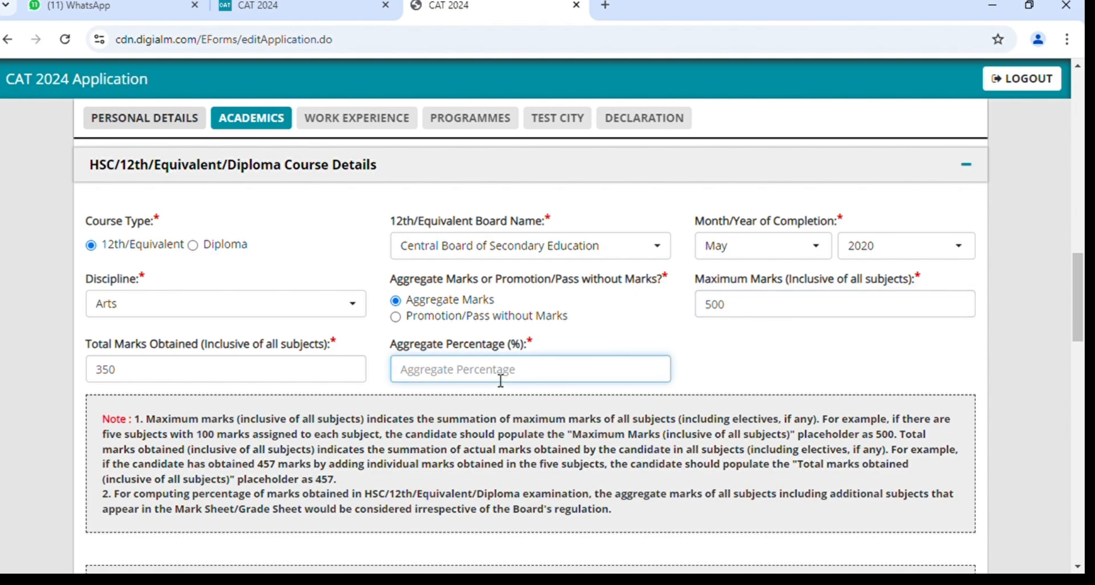
pyautogui.write('70')
pyautogui.scroll(-2, 500, 381)
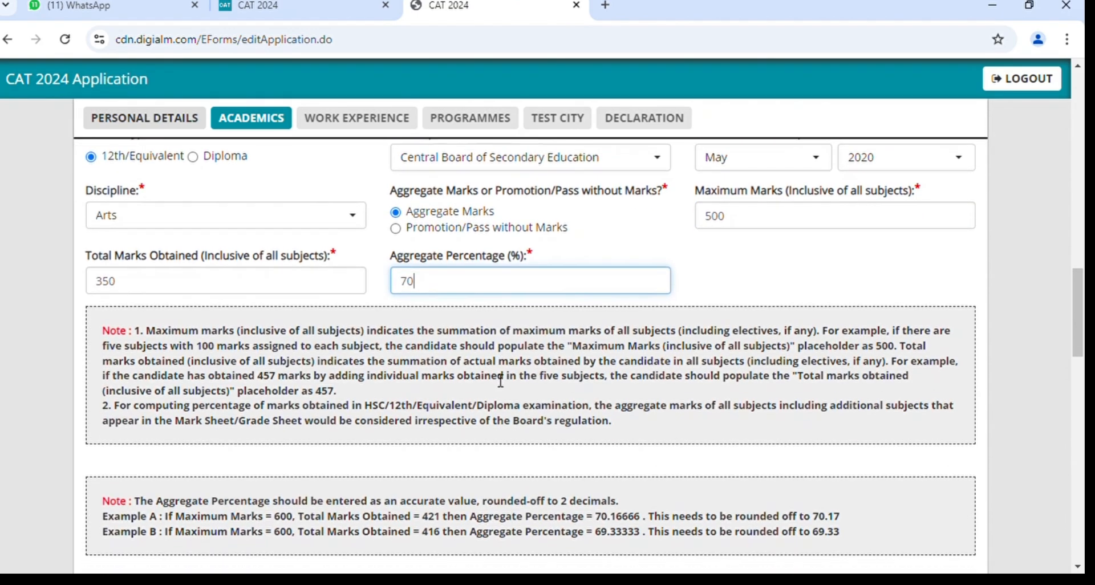
pyautogui.scroll(-5, 500, 381)
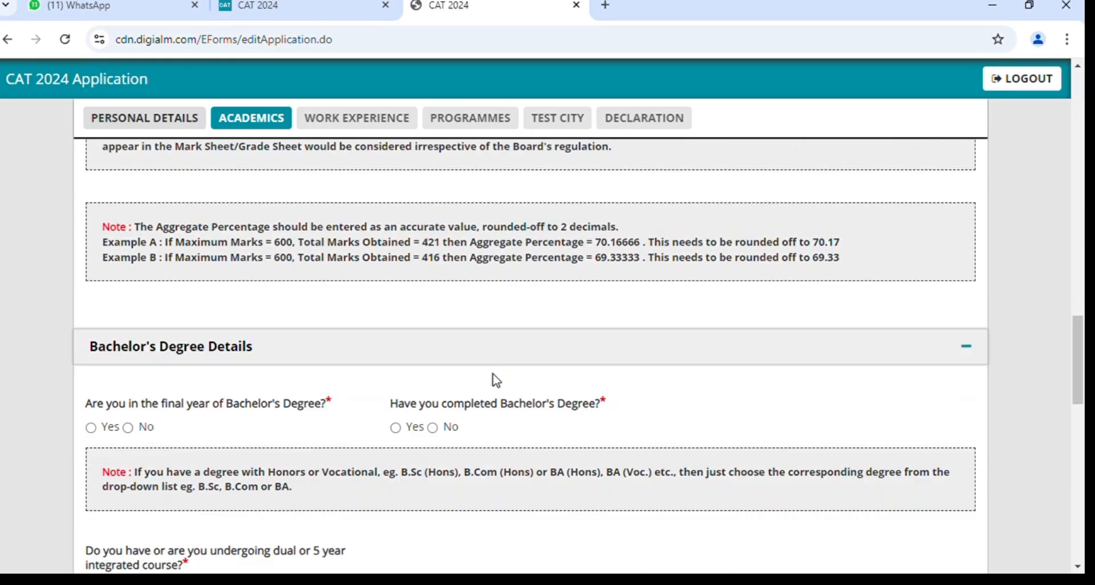
pyautogui.scroll(-3, 496, 380)
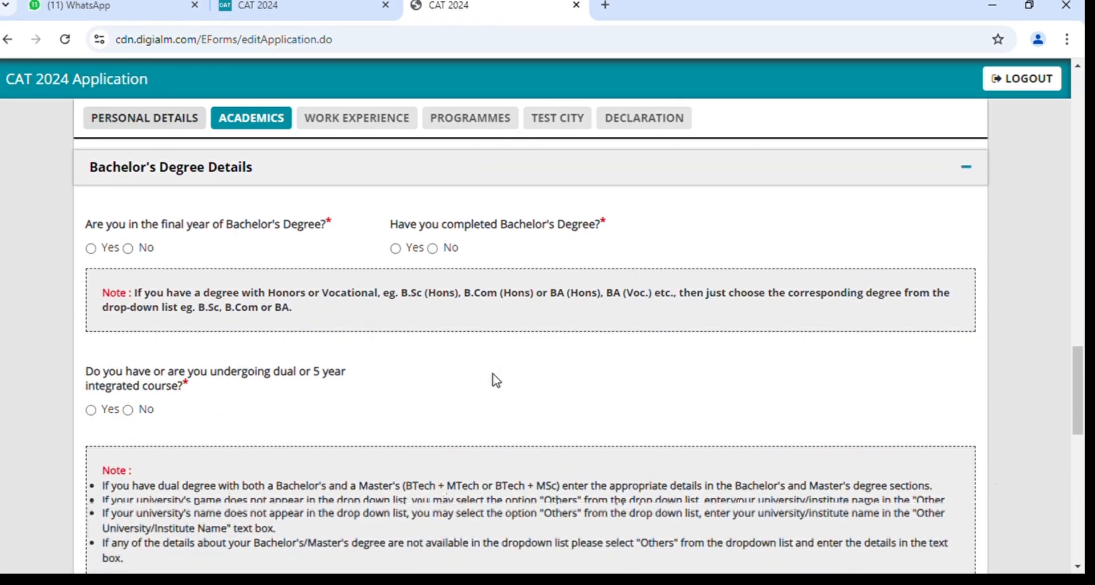
pyautogui.scroll(-1, 394, 344)
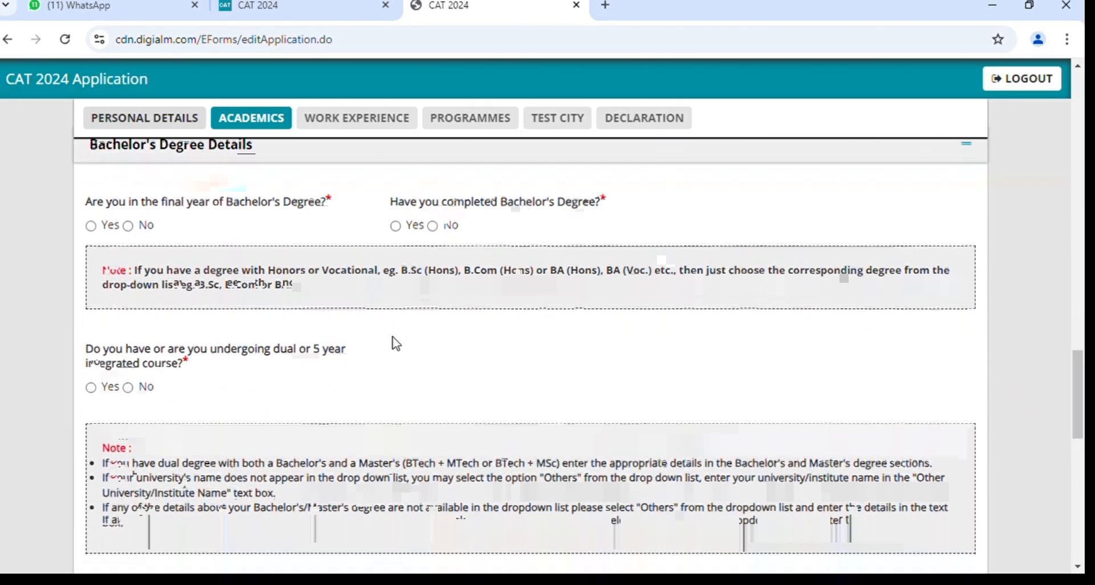
pyautogui.scroll(1, 396, 344)
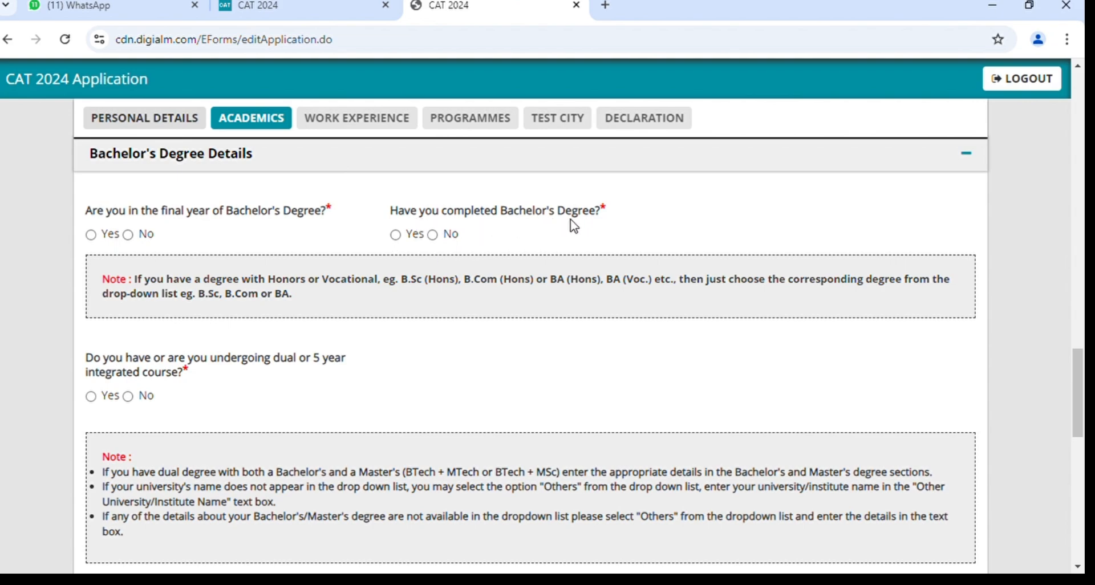
pyautogui.click(91, 235)
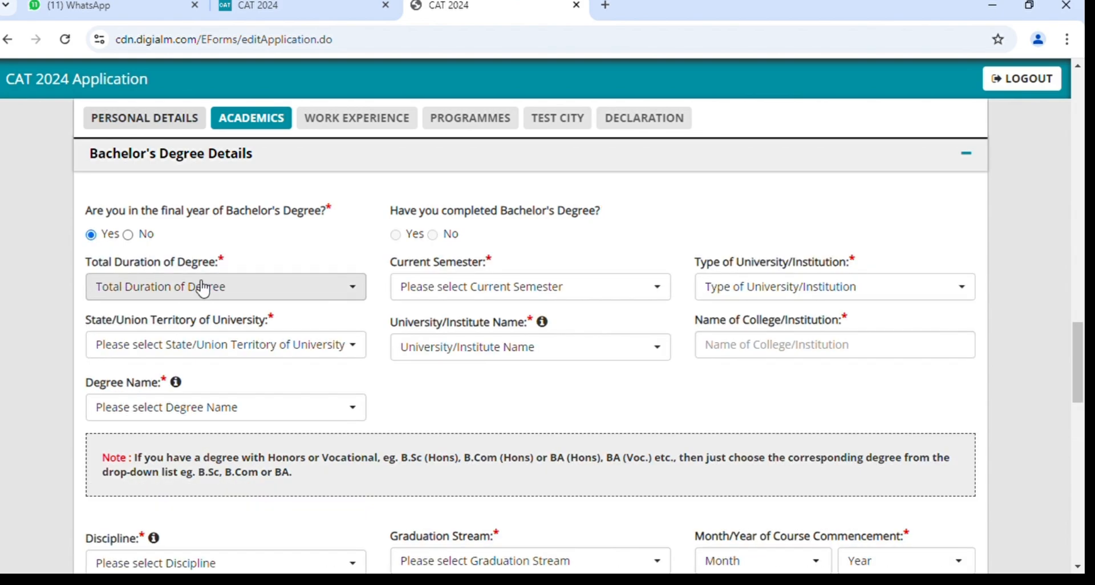
pyautogui.click(203, 287)
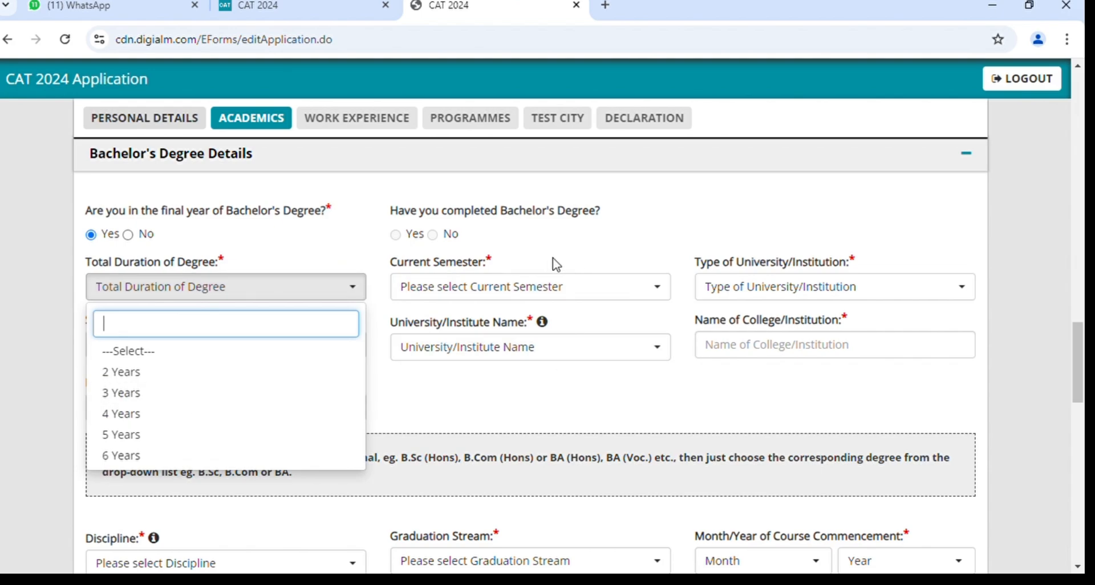
pyautogui.click(542, 293)
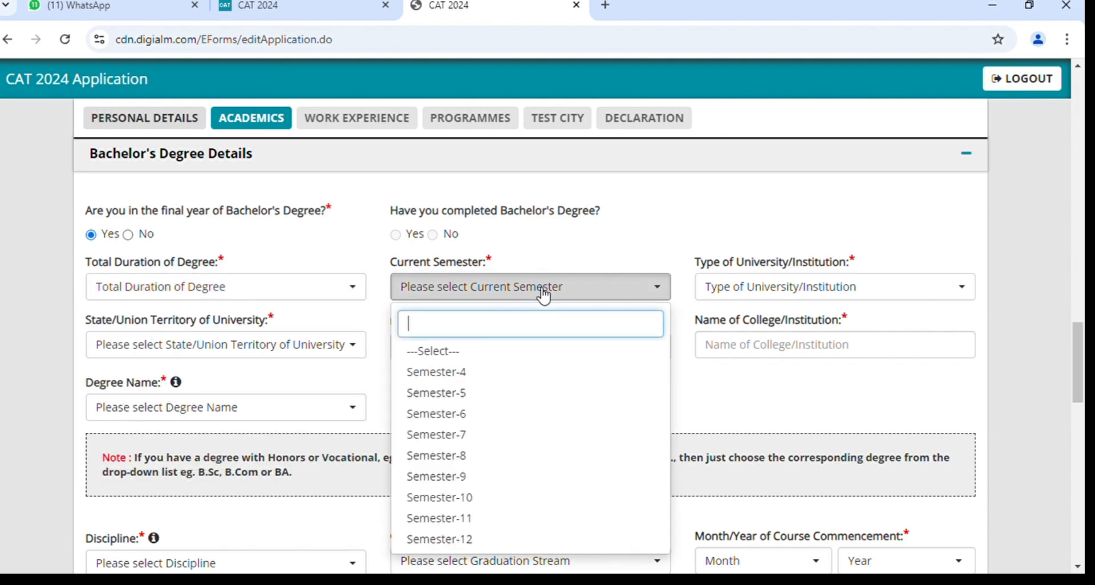
pyautogui.click(822, 292)
pyautogui.click(264, 346)
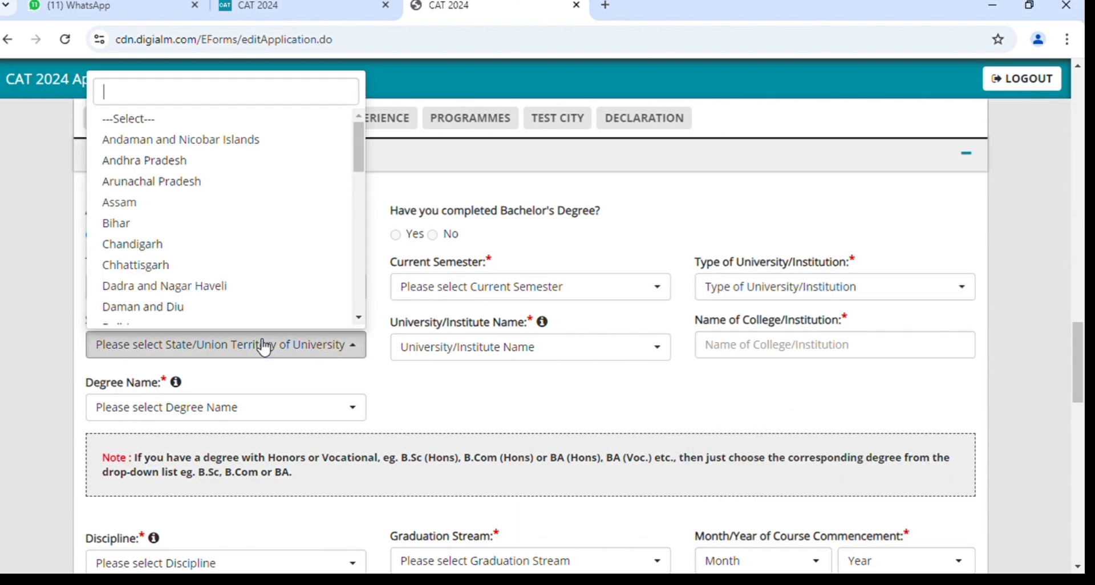
pyautogui.click(497, 349)
pyautogui.click(825, 354)
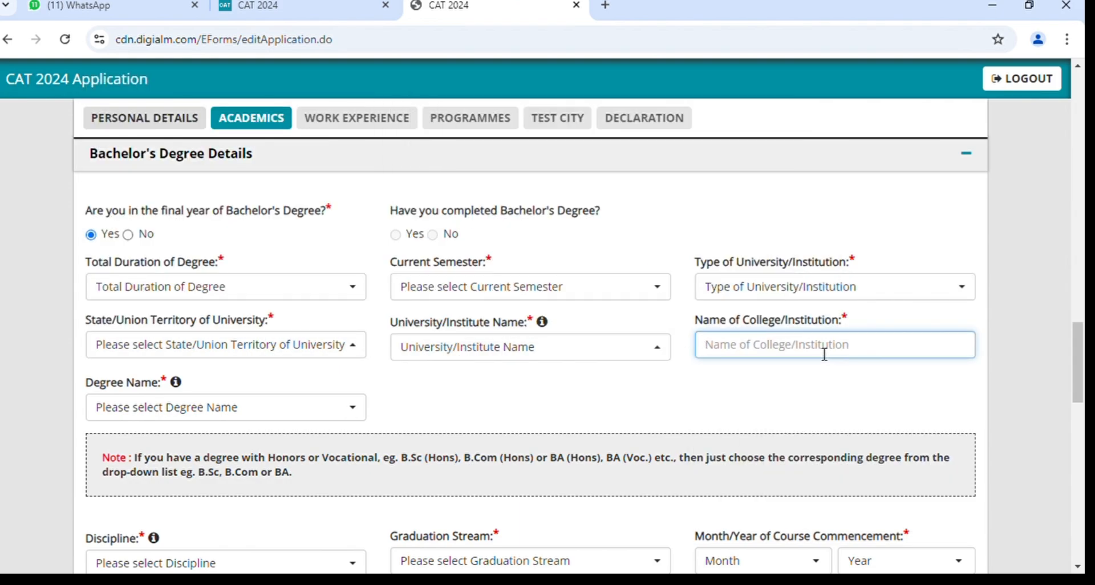
pyautogui.click(240, 414)
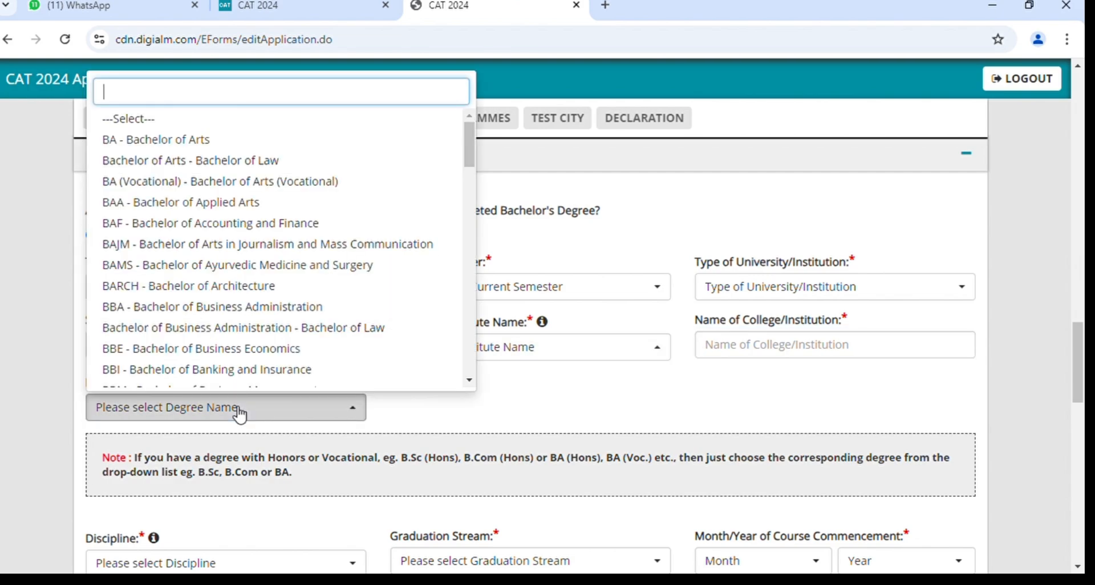
pyautogui.click(443, 411)
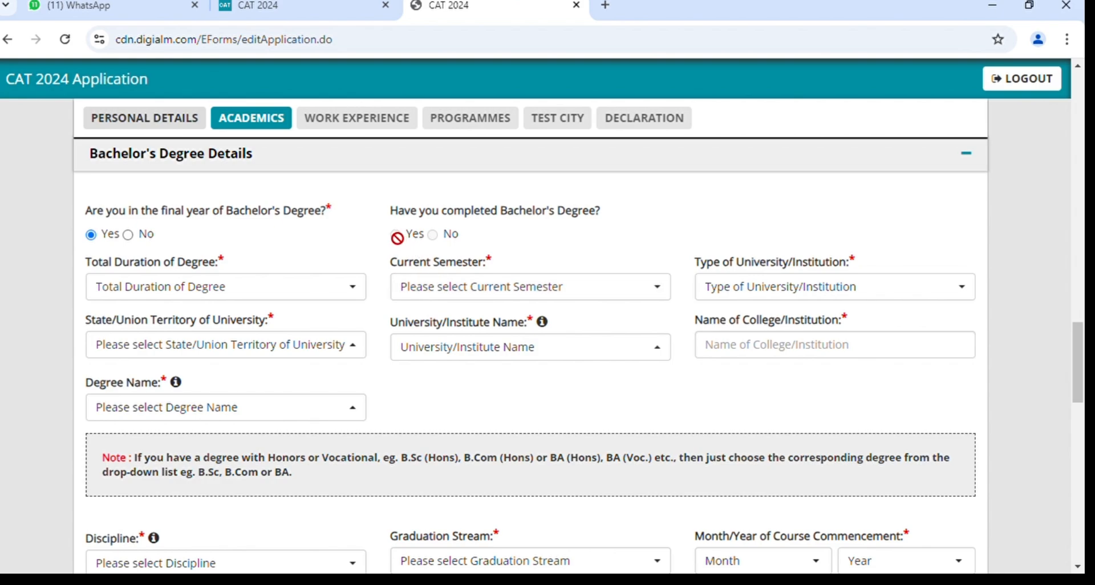
# Mark the bachelor's as not final year, completed, with a 3 Years duration.
pyautogui.click(128, 235)
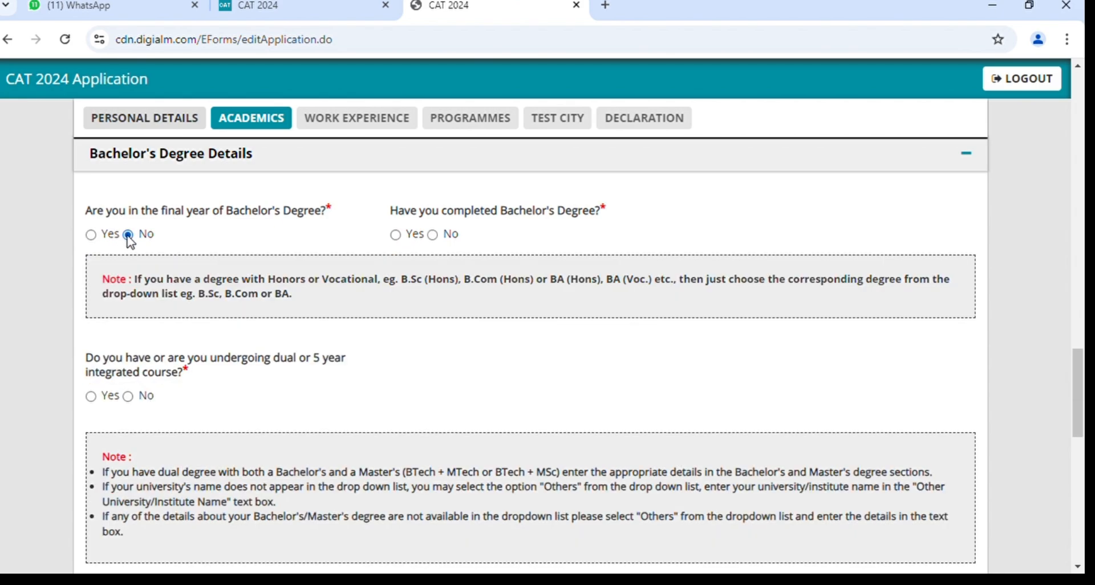
pyautogui.click(395, 236)
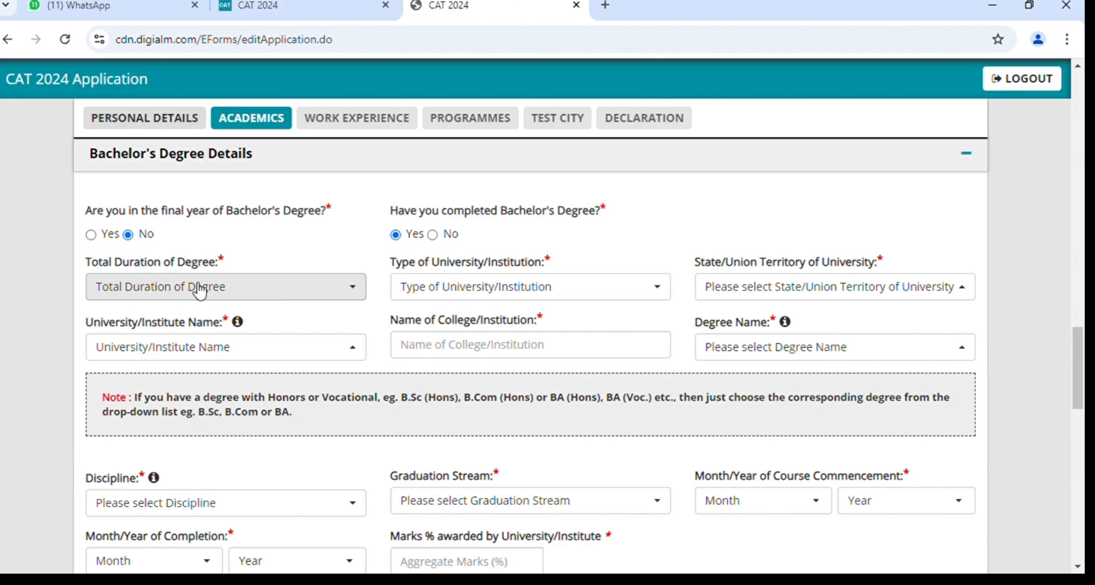
pyautogui.click(199, 290)
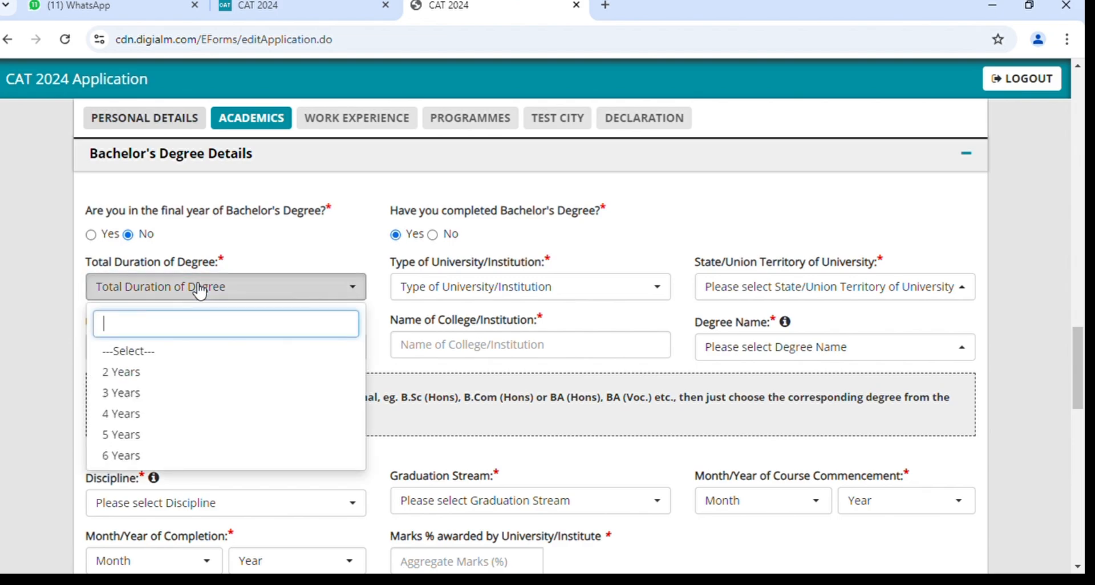
pyautogui.click(211, 394)
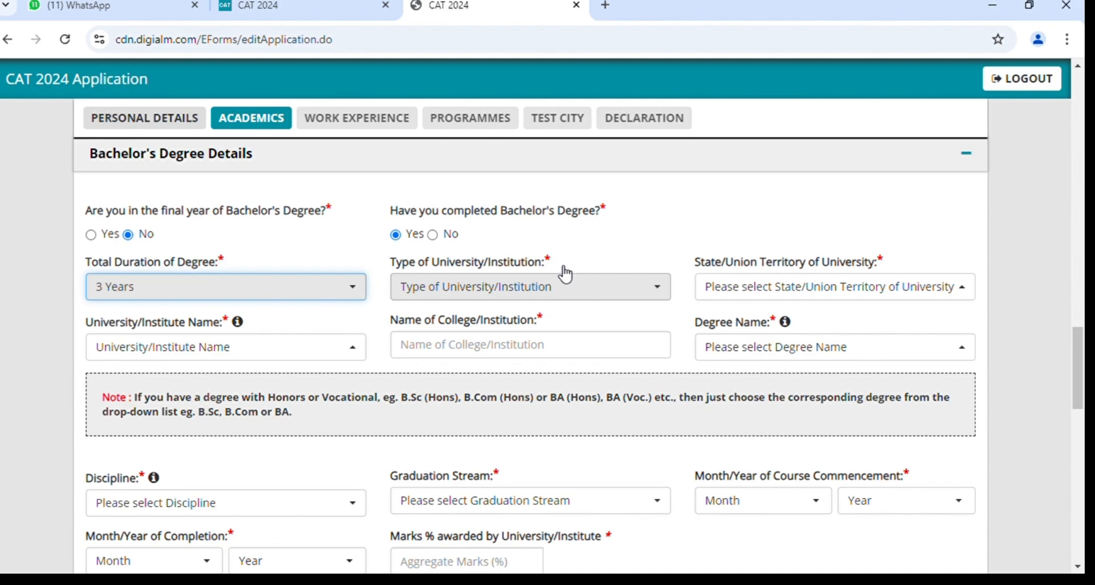
# Set the university type to State University, changed from Private, located in Delhi.
pyautogui.click(491, 294)
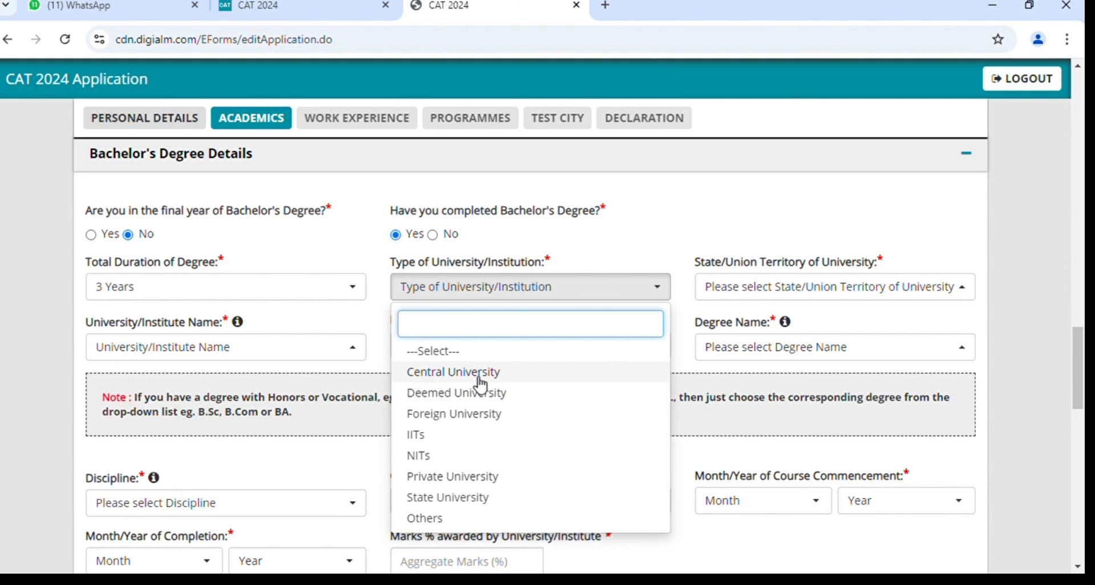
pyautogui.scroll(-1, 492, 469)
pyautogui.click(492, 466)
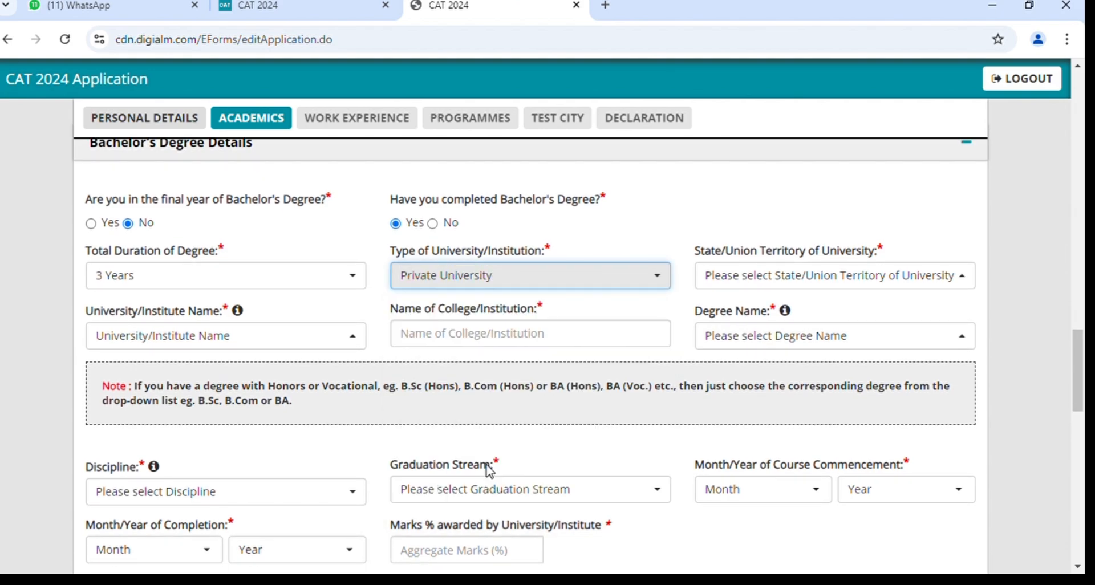
pyautogui.click(470, 277)
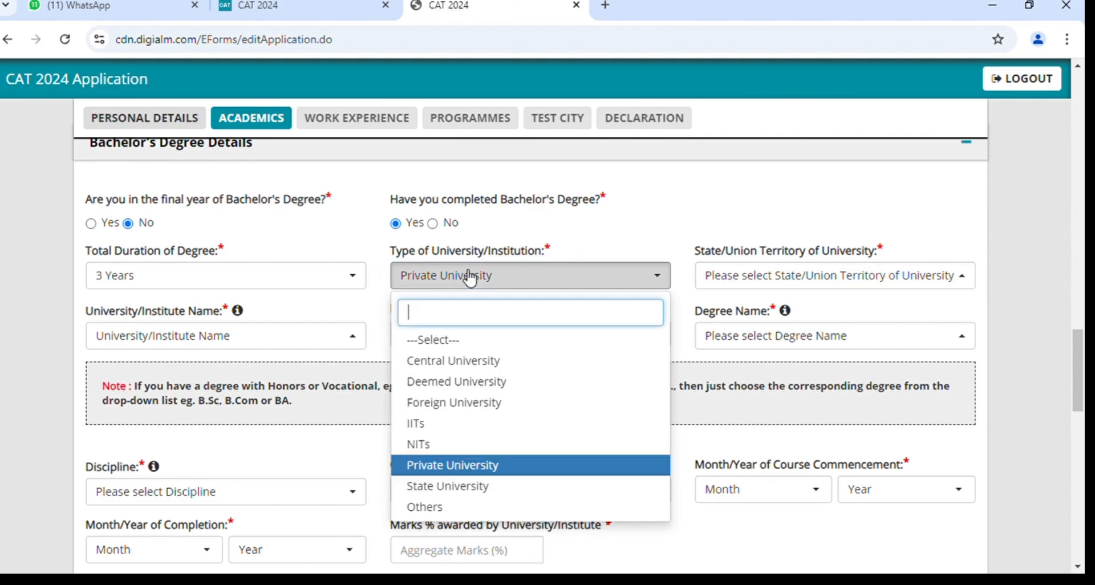
pyautogui.click(461, 490)
pyautogui.click(721, 277)
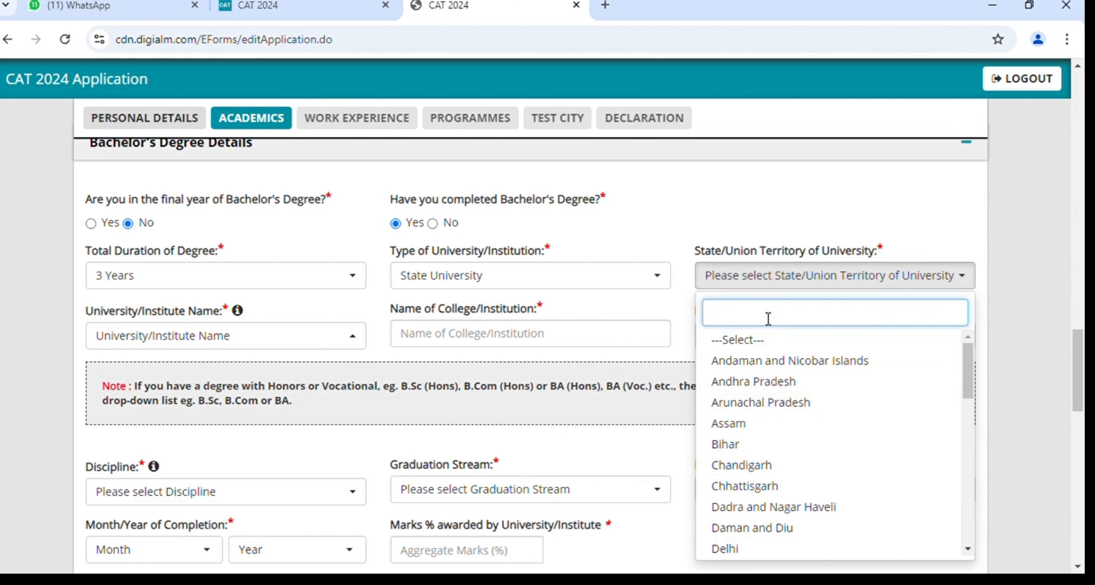
pyautogui.write('de')
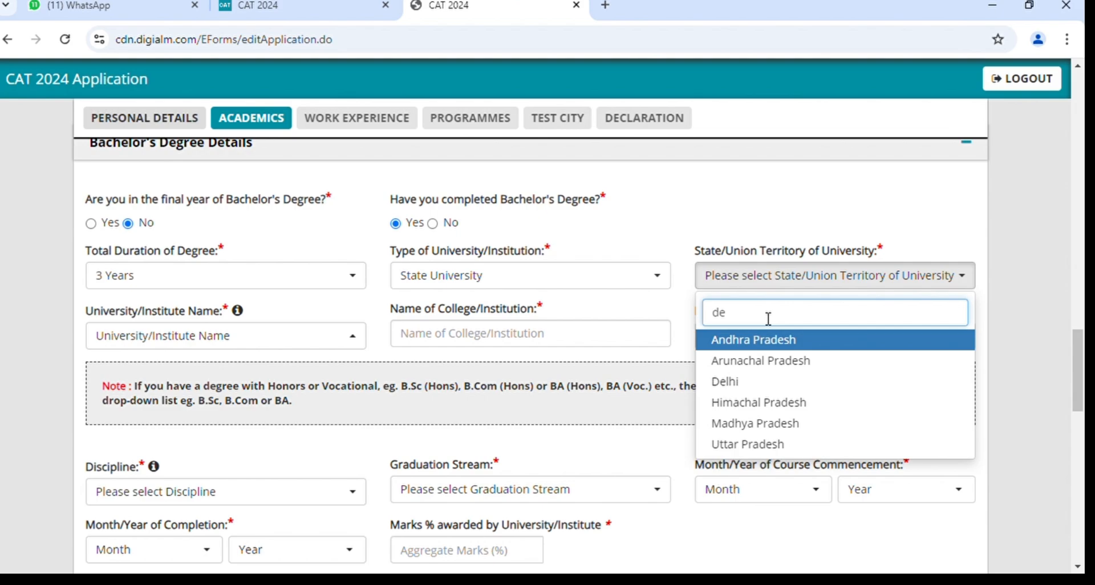
pyautogui.click(766, 385)
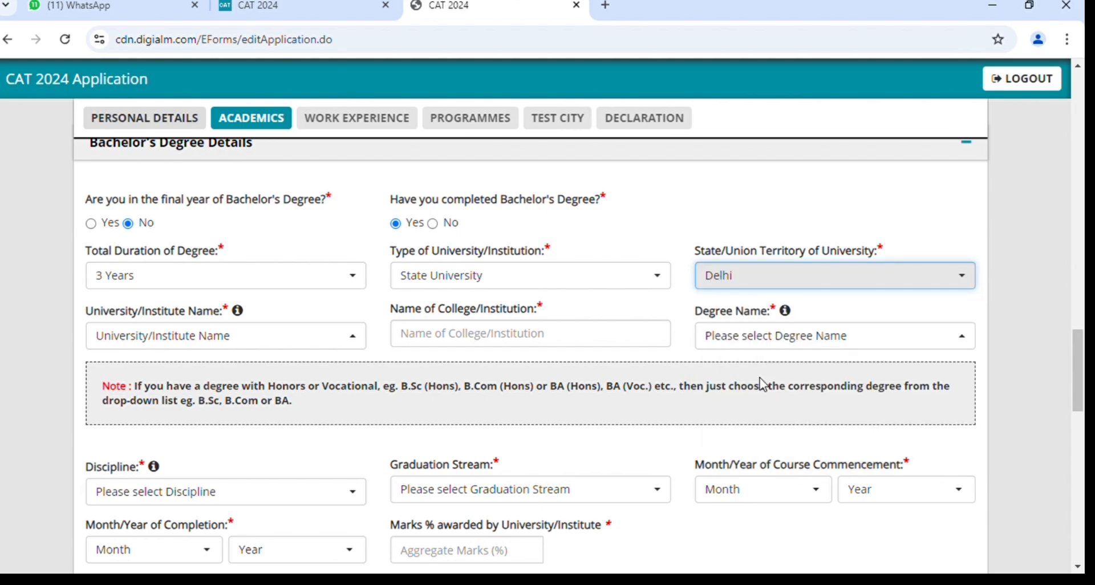
pyautogui.click(235, 347)
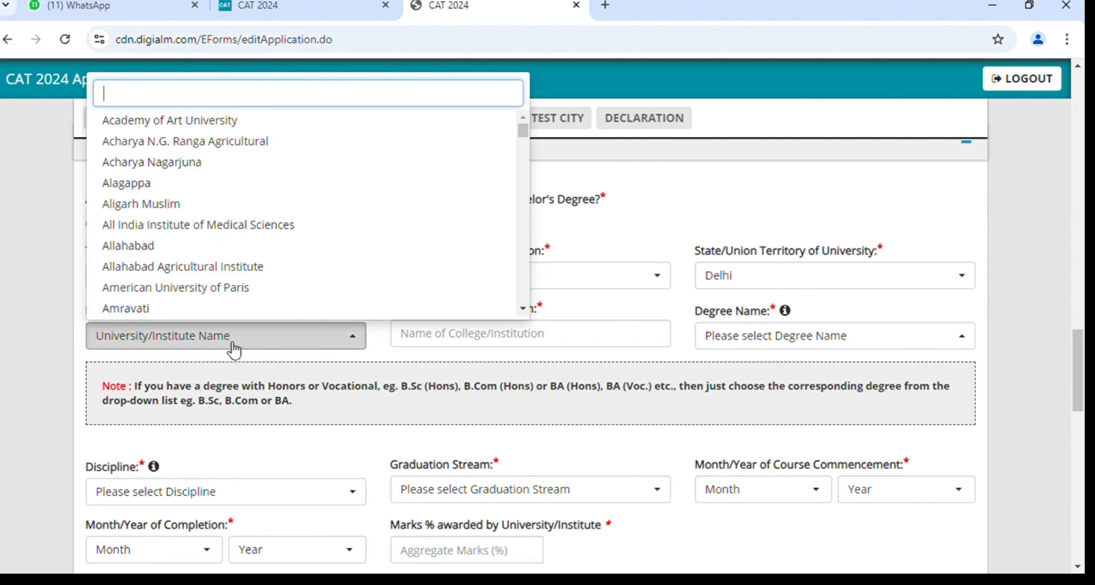
pyautogui.write('za')
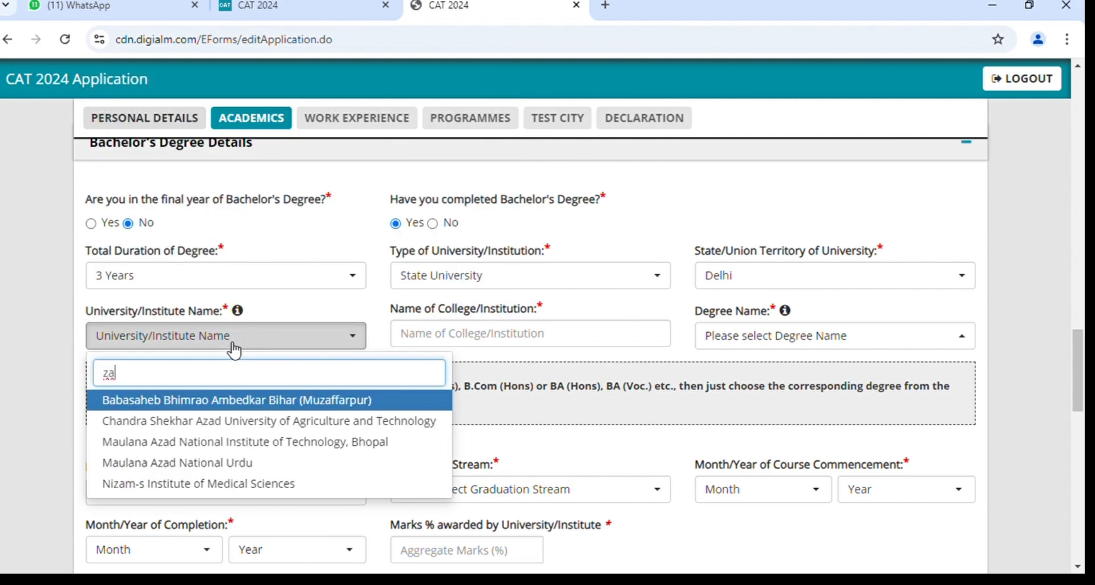
pyautogui.write('r')
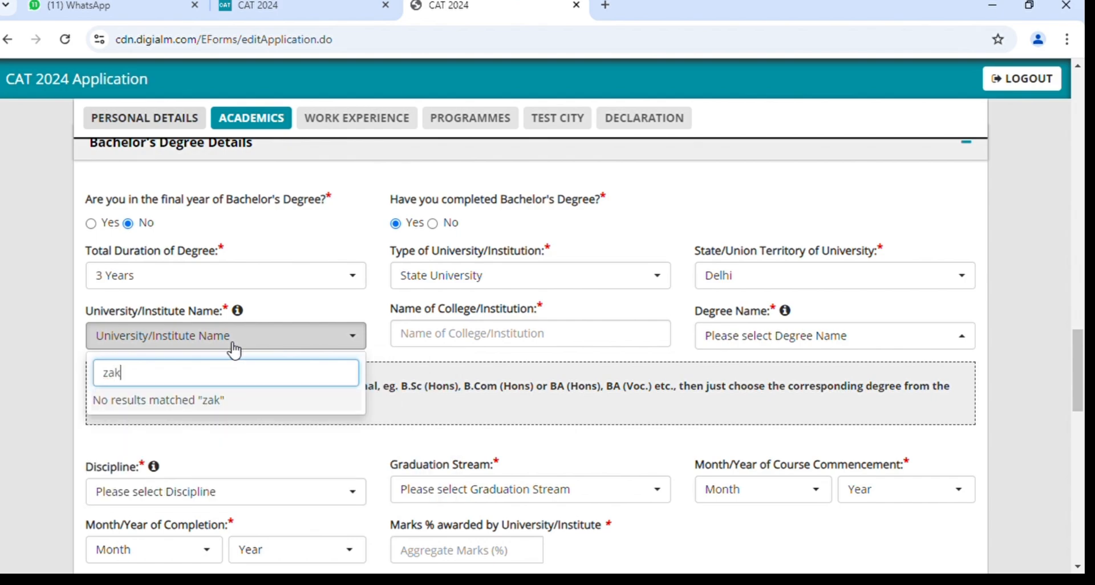
pyautogui.press('BackSpace')
pyautogui.press('BackSpace')
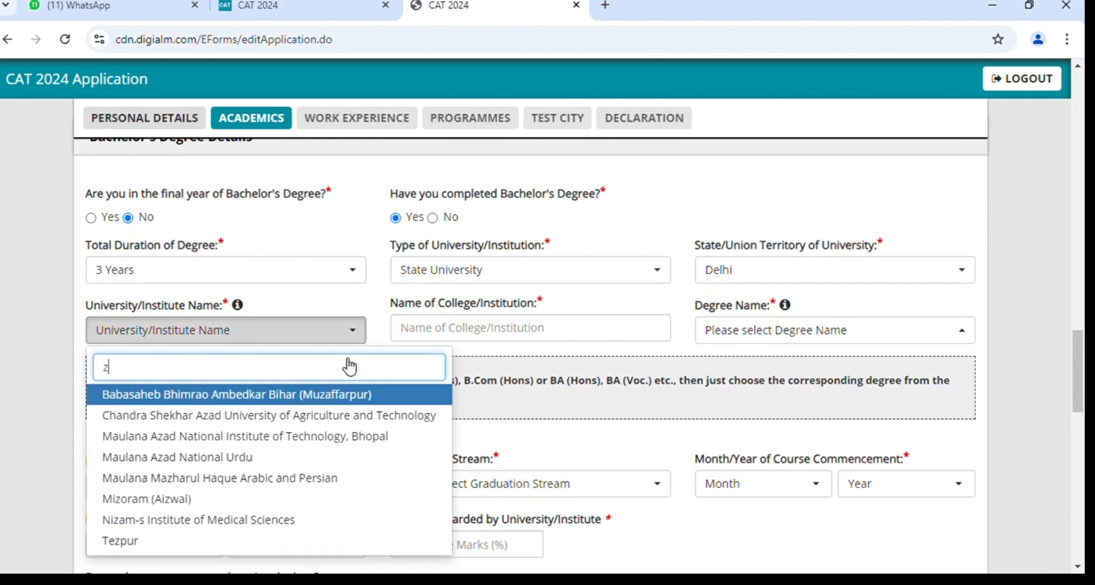
pyautogui.press('BackSpace')
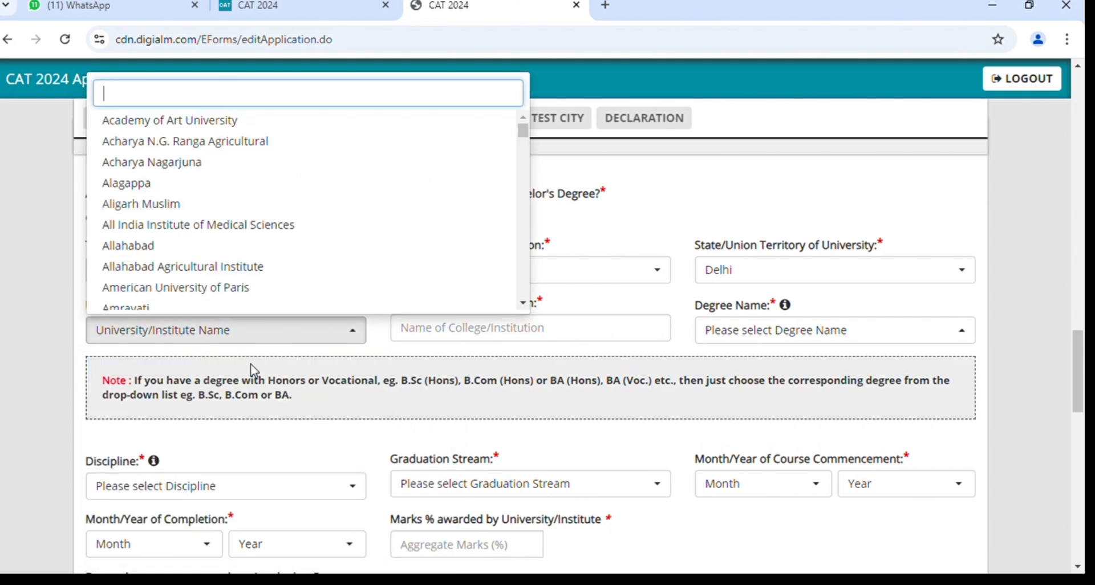
pyautogui.scroll(-2, 208, 215)
pyautogui.scroll(-2, 209, 215)
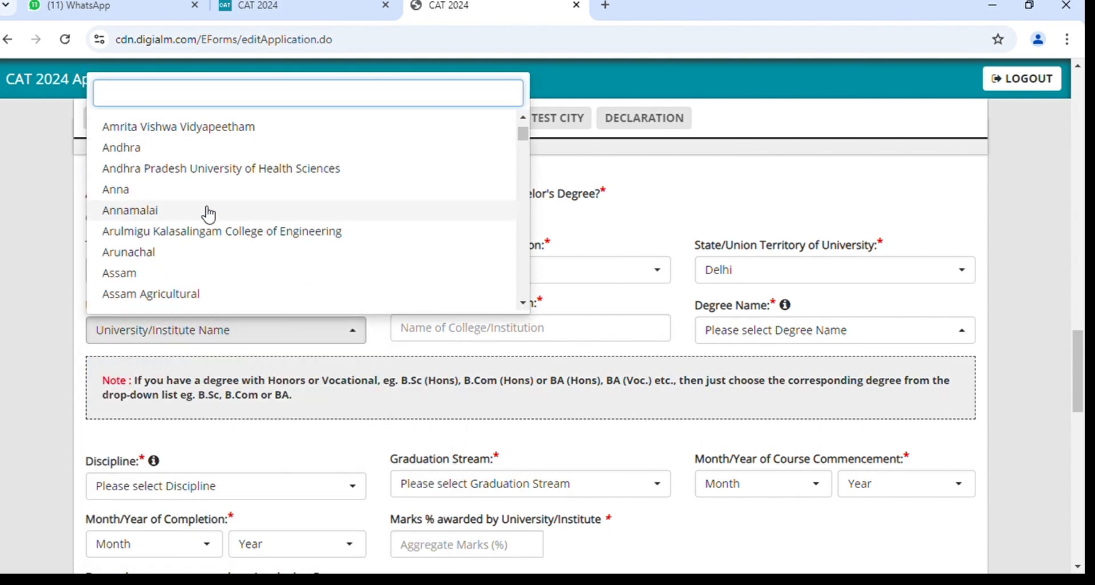
pyautogui.write('za')
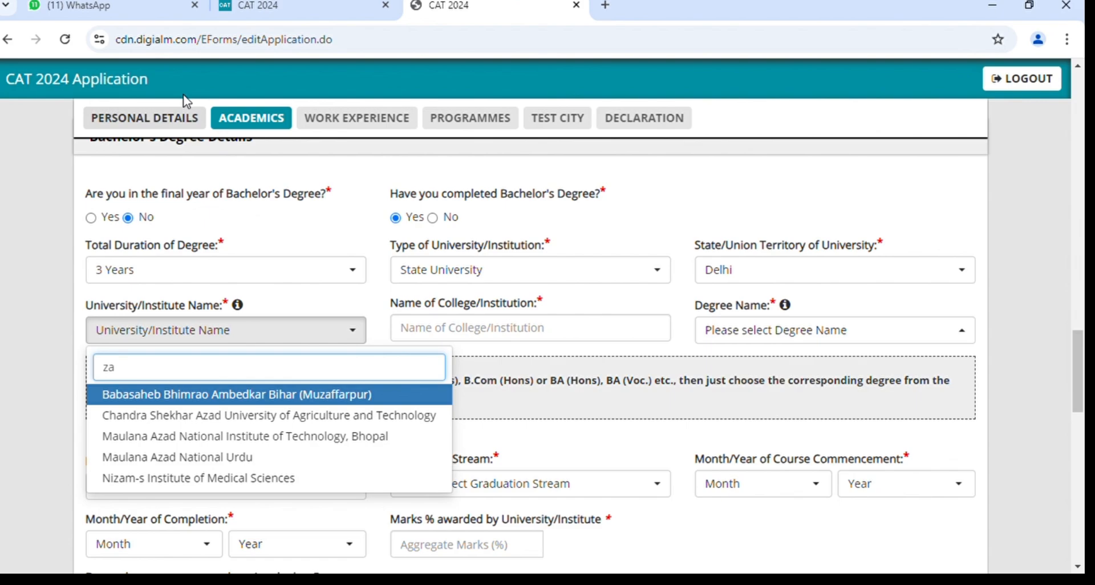
pyautogui.press('BackSpace')
pyautogui.press('BackSpace')
pyautogui.write('de')
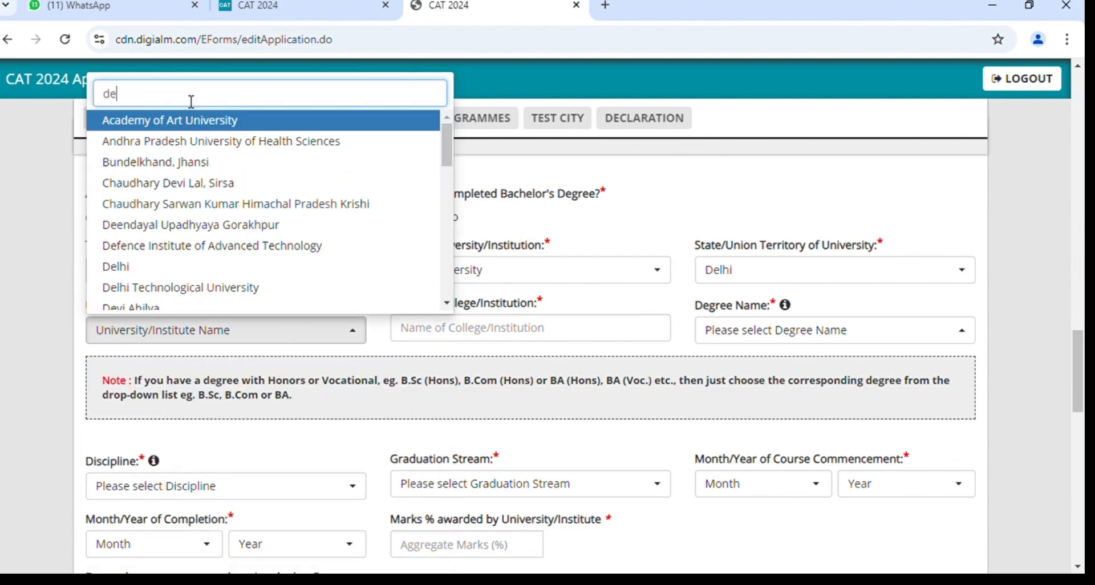
pyautogui.write('lh')
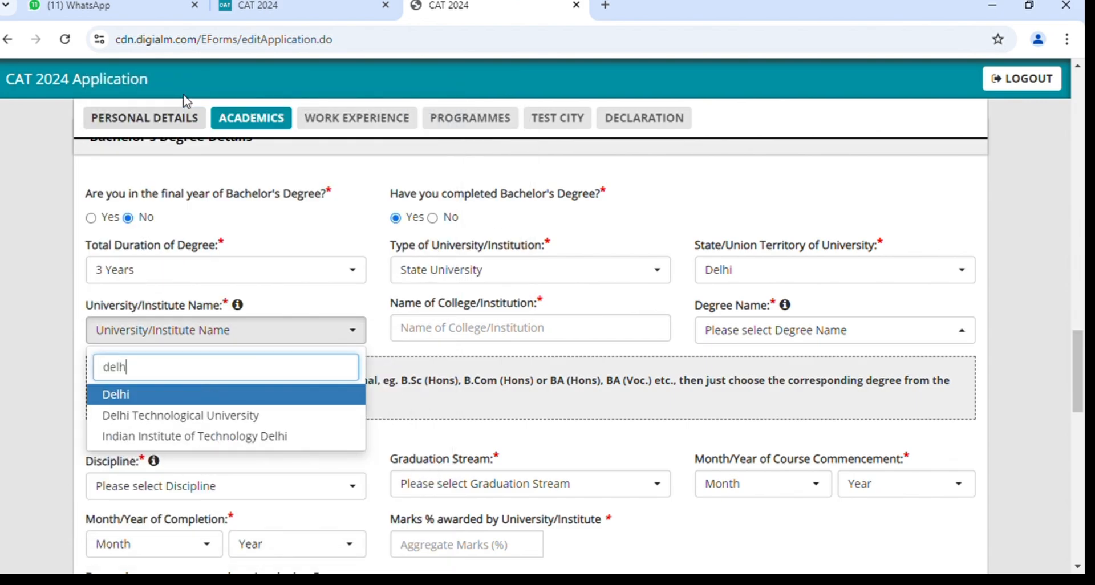
pyautogui.click(241, 415)
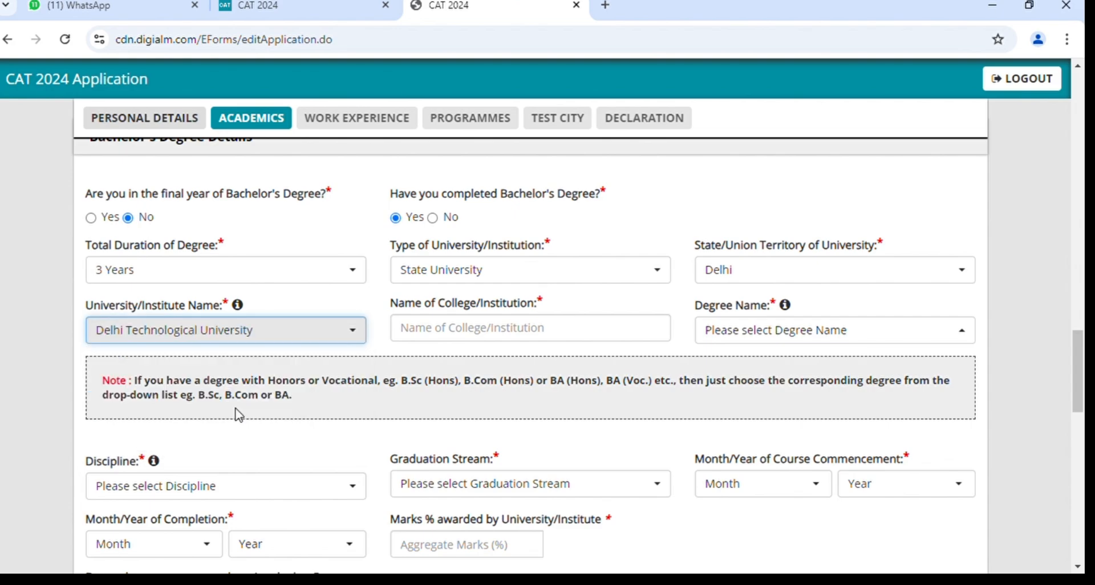
pyautogui.click(496, 339)
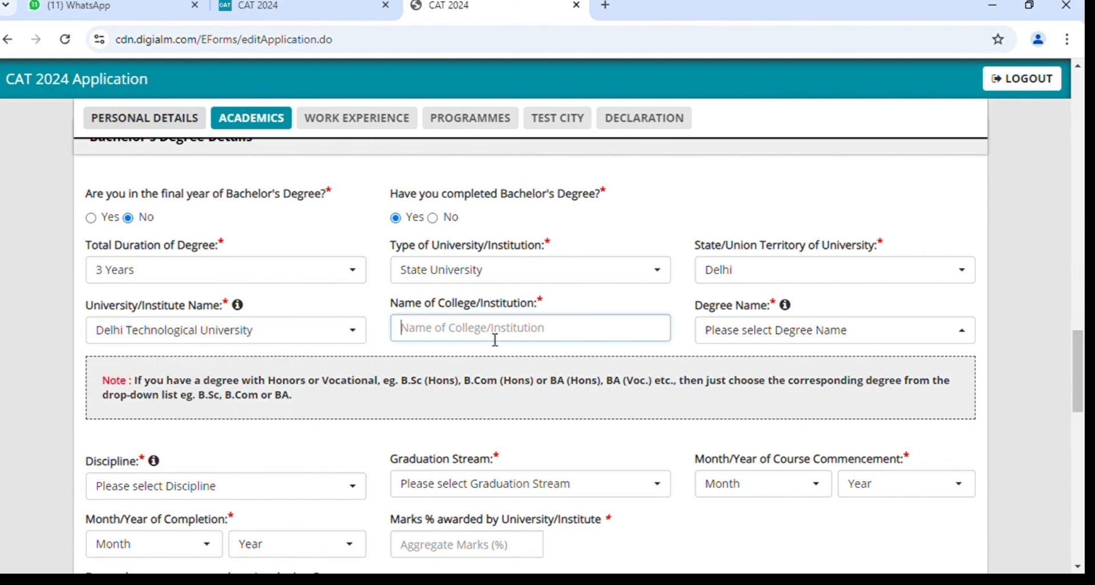
pyautogui.click(294, 331)
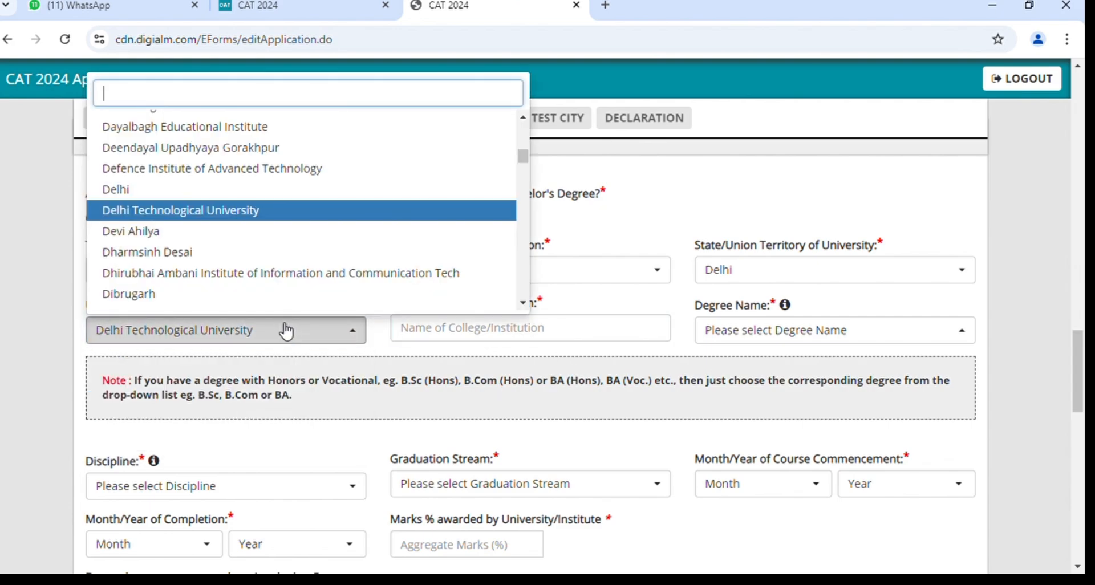
pyautogui.click(351, 337)
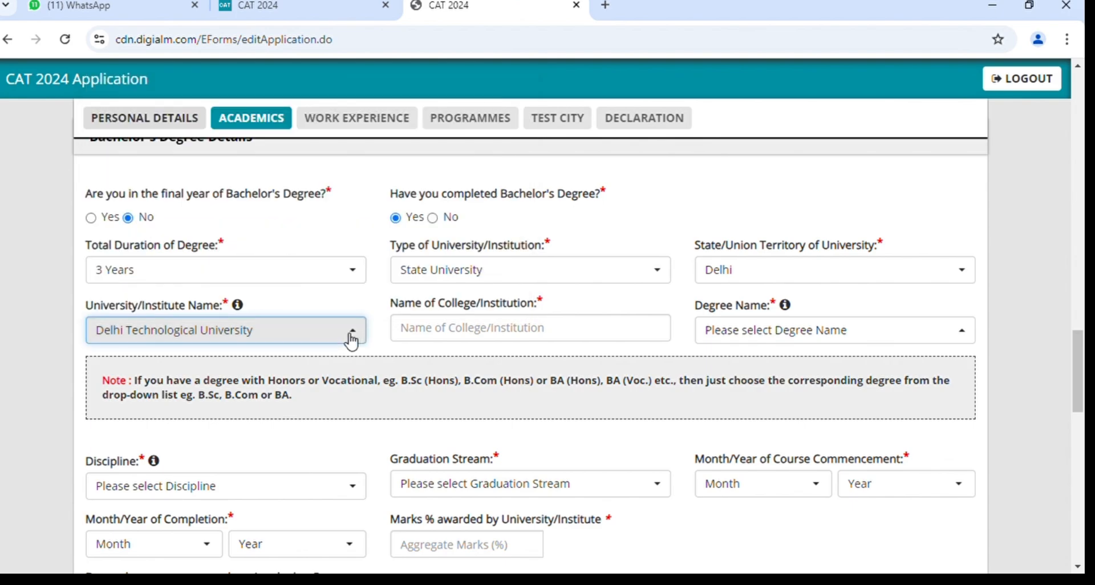
pyautogui.scroll(-1, 350, 337)
pyautogui.click(268, 335)
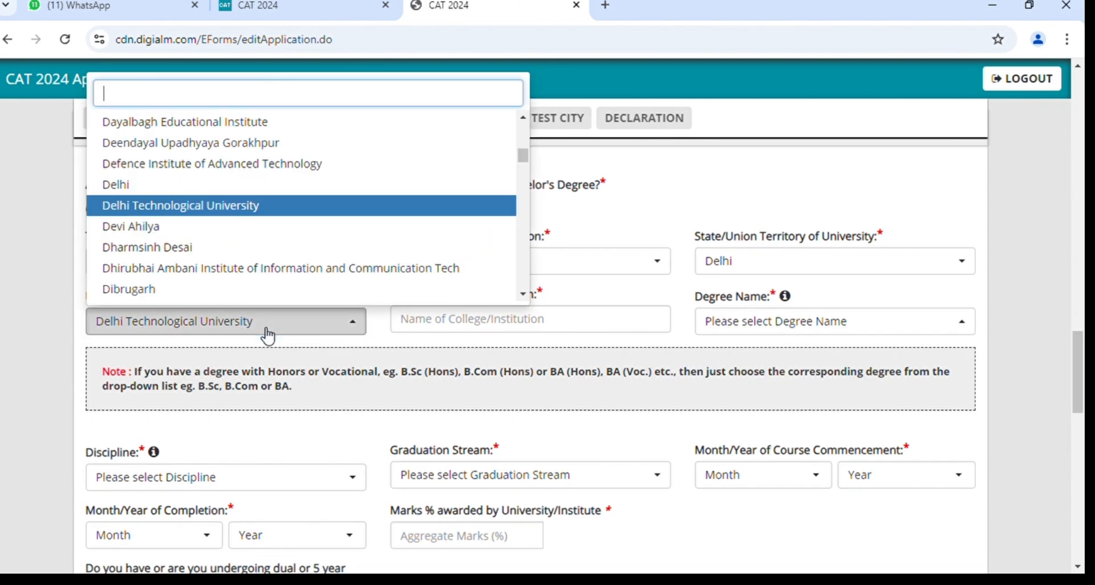
pyautogui.scroll(-1, 230, 251)
pyautogui.scroll(2, 230, 251)
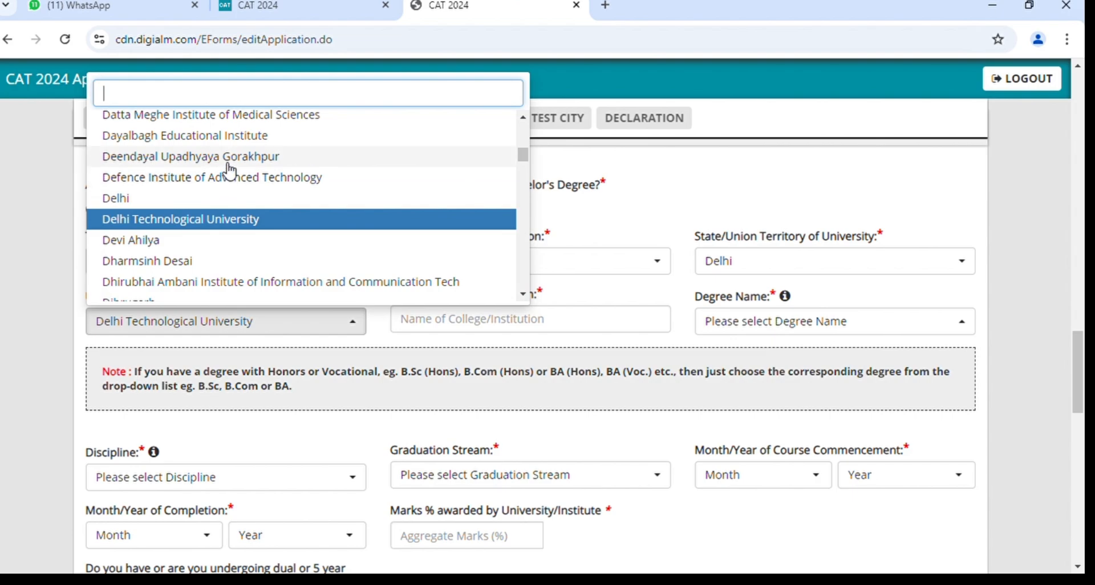
pyautogui.scroll(2, 230, 170)
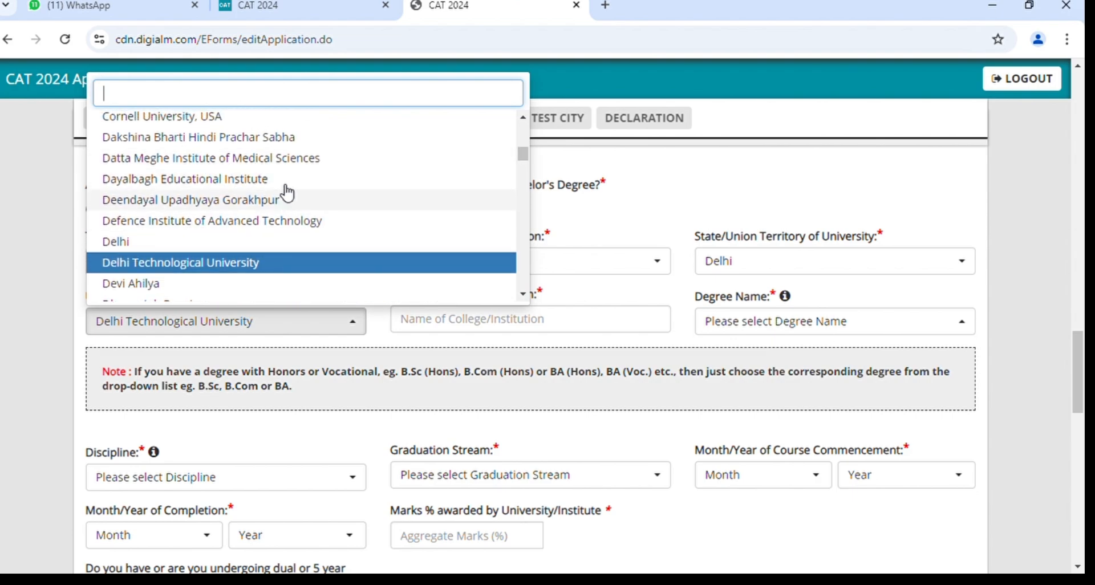
pyautogui.scroll(1, 290, 205)
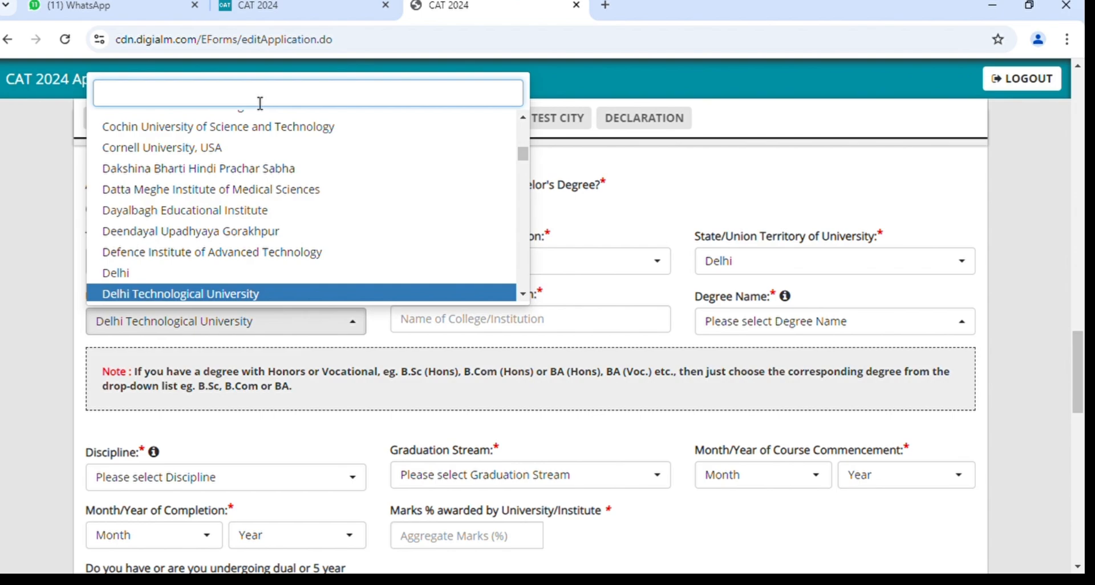
pyautogui.click(465, 329)
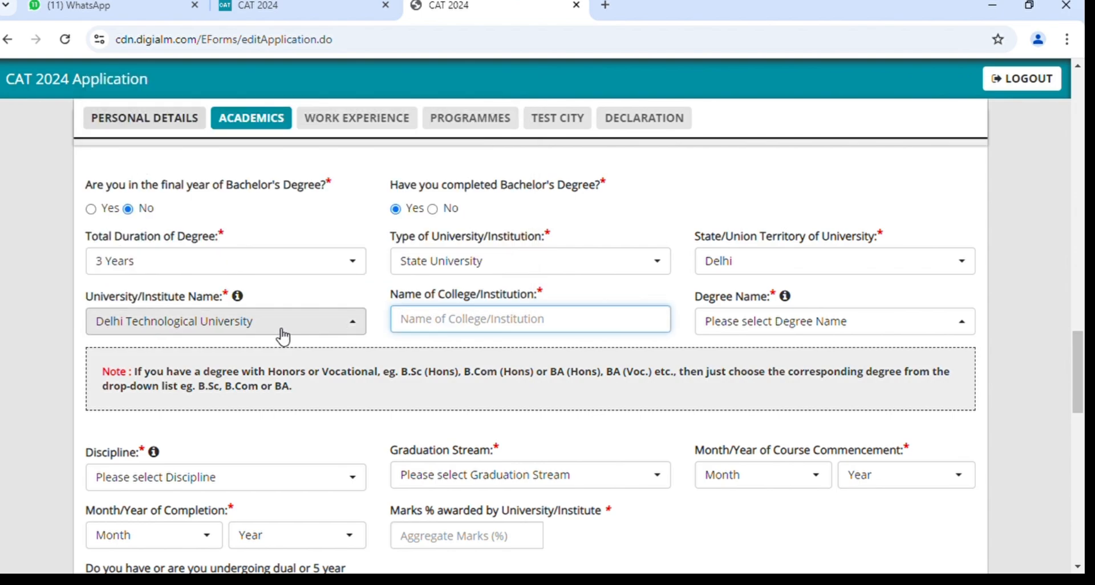
pyautogui.click(283, 338)
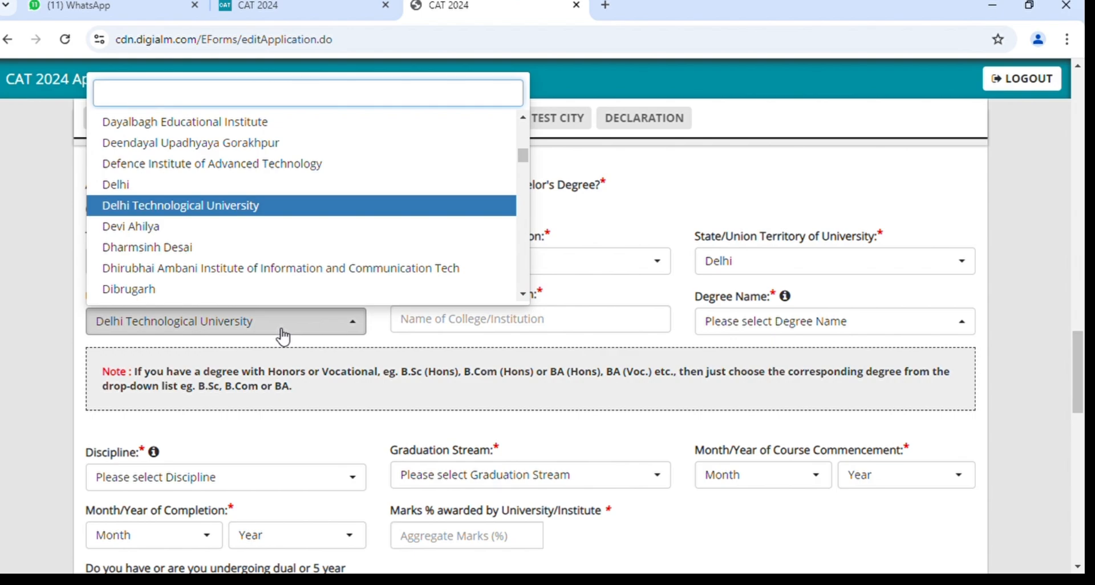
pyautogui.write('delhi')
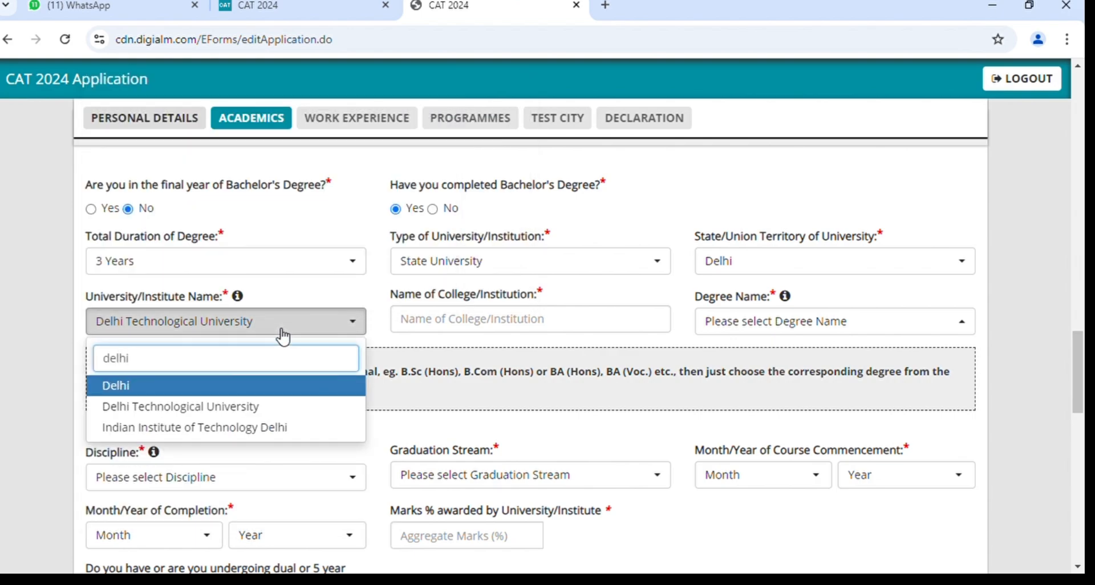
pyautogui.press('BackSpace')
pyautogui.press('BackSpace')
pyautogui.press('BackSpace')
pyautogui.press('BackSpace')
pyautogui.press('BackSpace')
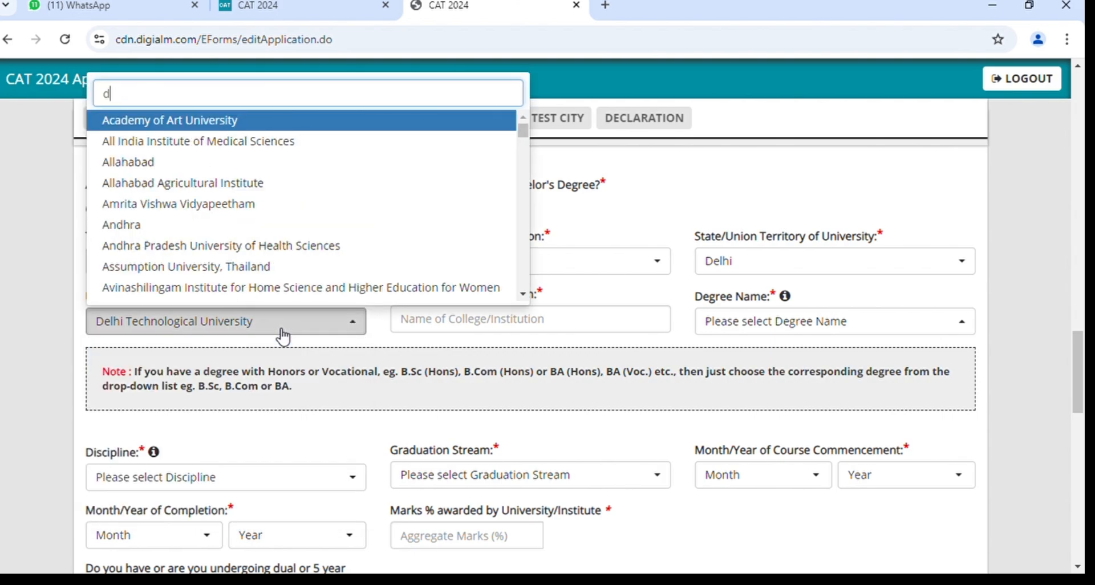
pyautogui.write('oth')
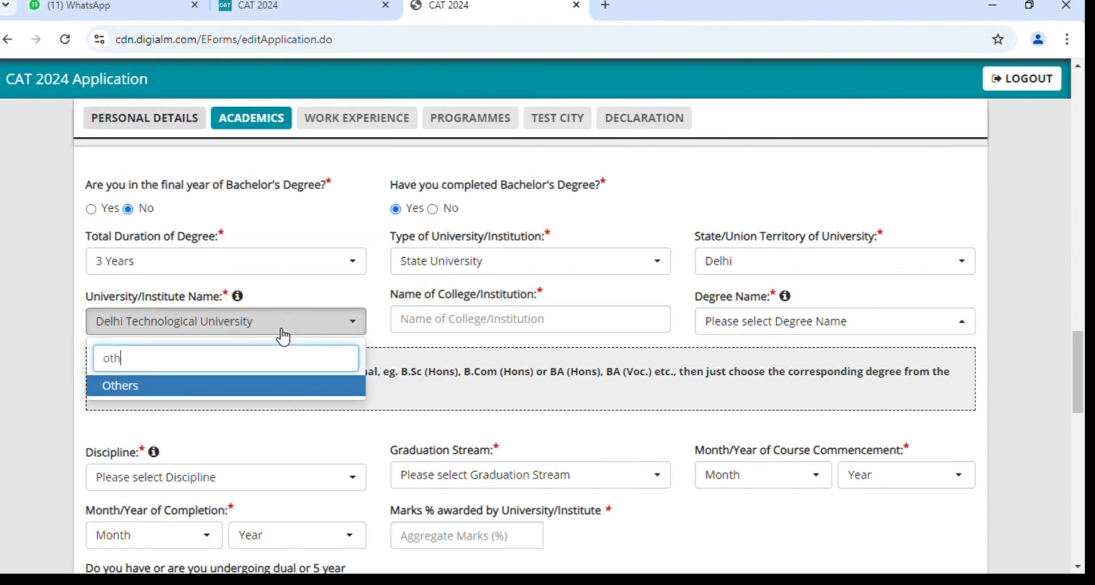
pyautogui.press('BackSpace')
pyautogui.press('BackSpace')
pyautogui.press('BackSpace')
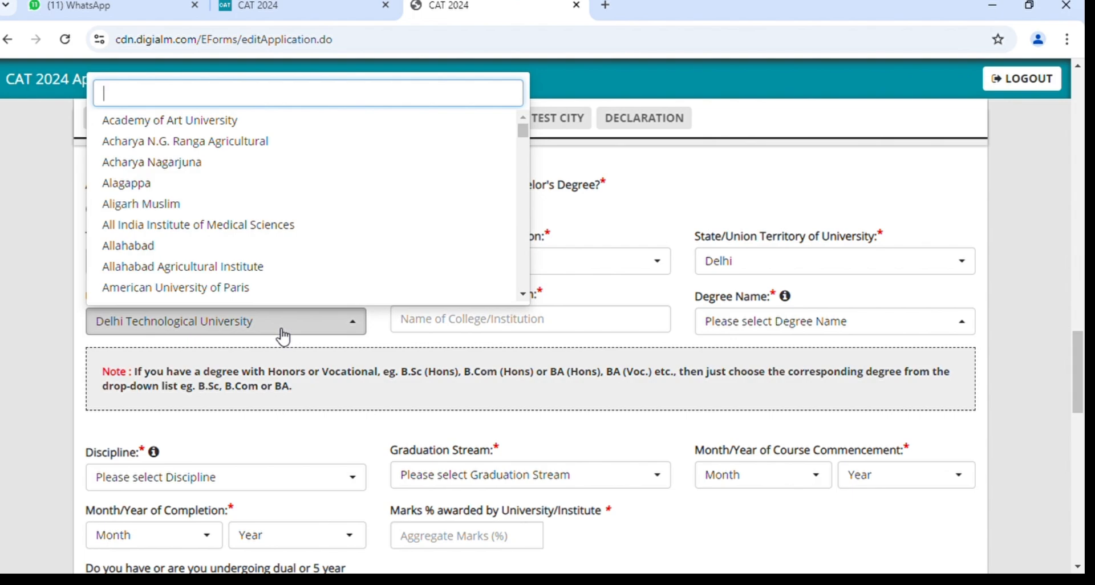
pyautogui.click(282, 331)
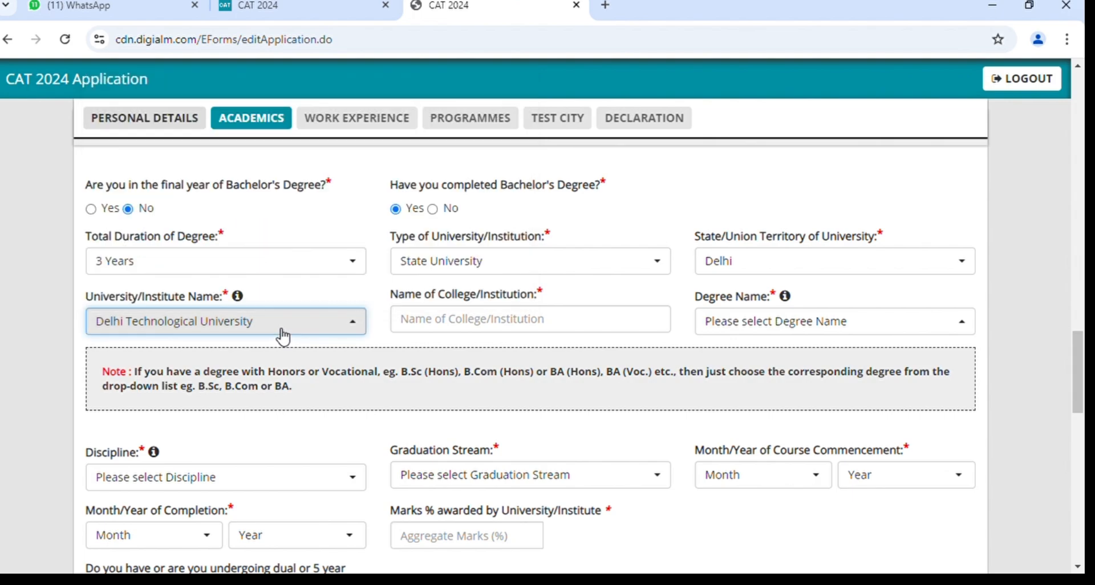
pyautogui.click(242, 331)
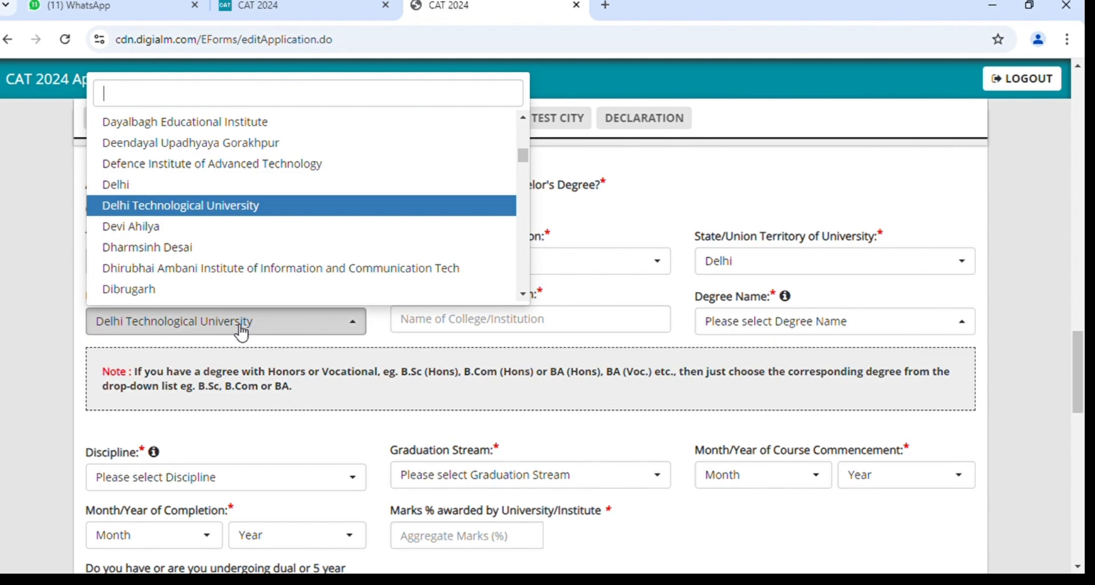
pyautogui.click(242, 331)
pyautogui.click(242, 331)
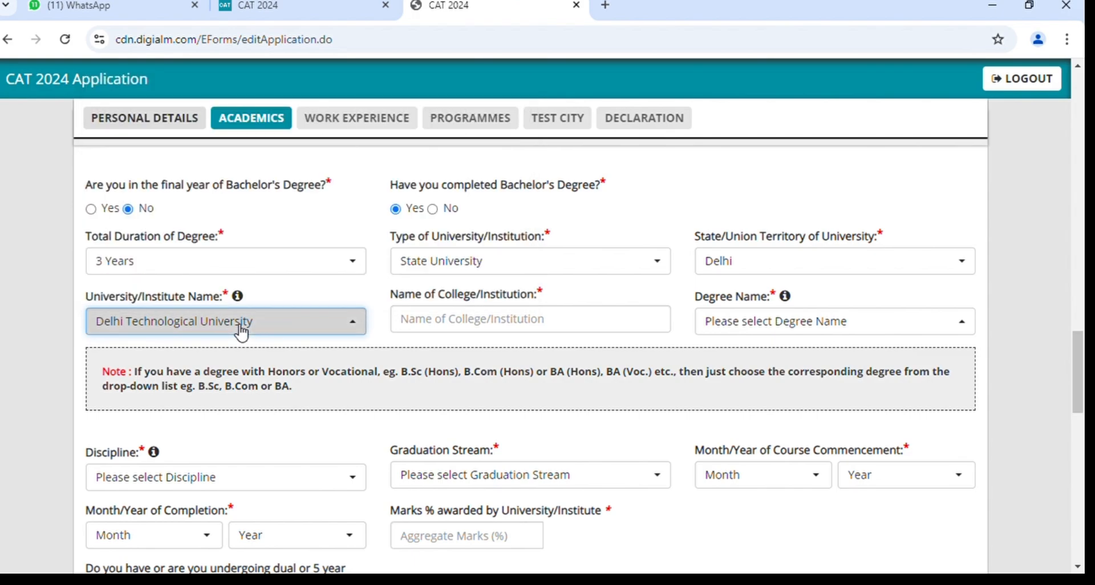
pyautogui.write('other')
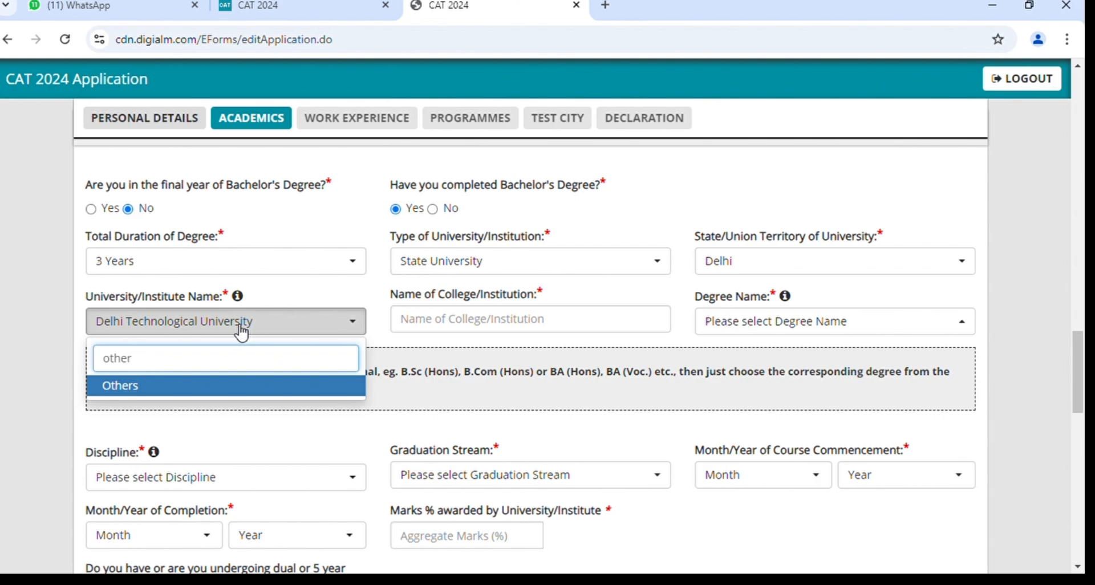
pyautogui.press('Return')
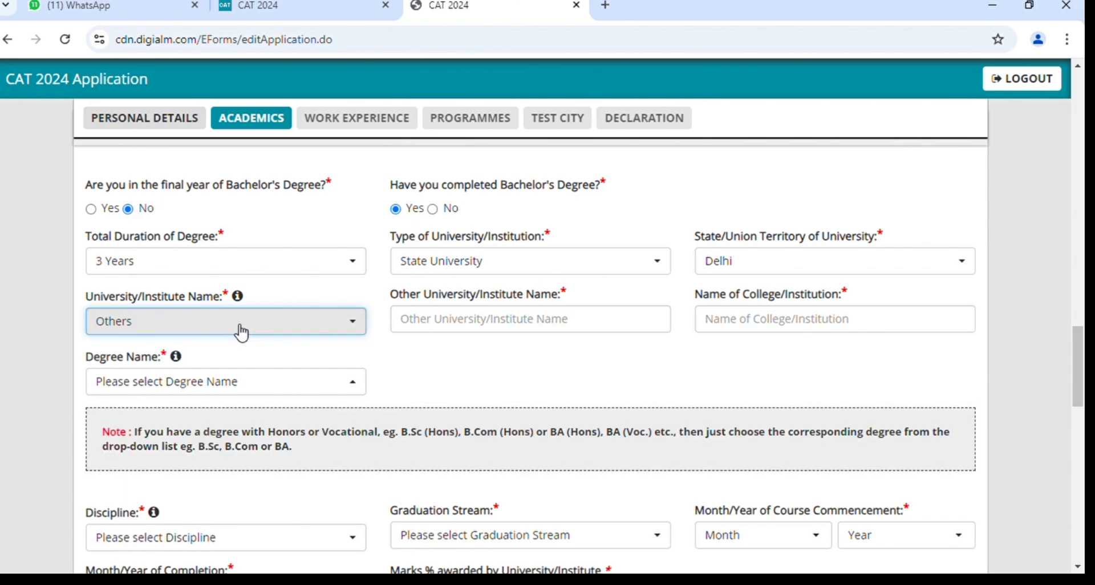
pyautogui.click(473, 324)
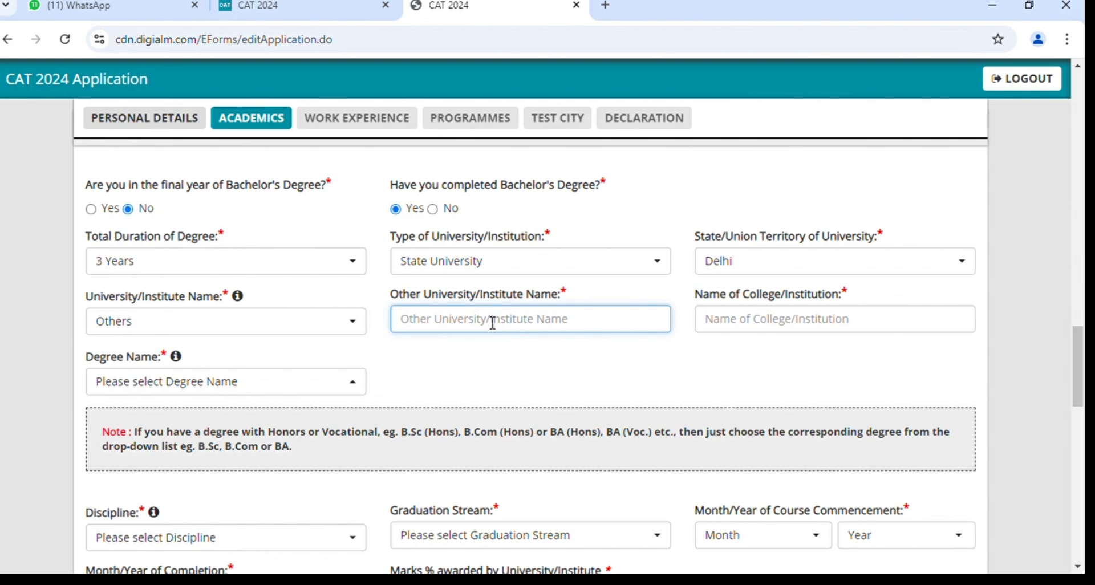
pyautogui.click(318, 324)
pyautogui.write('delhi')
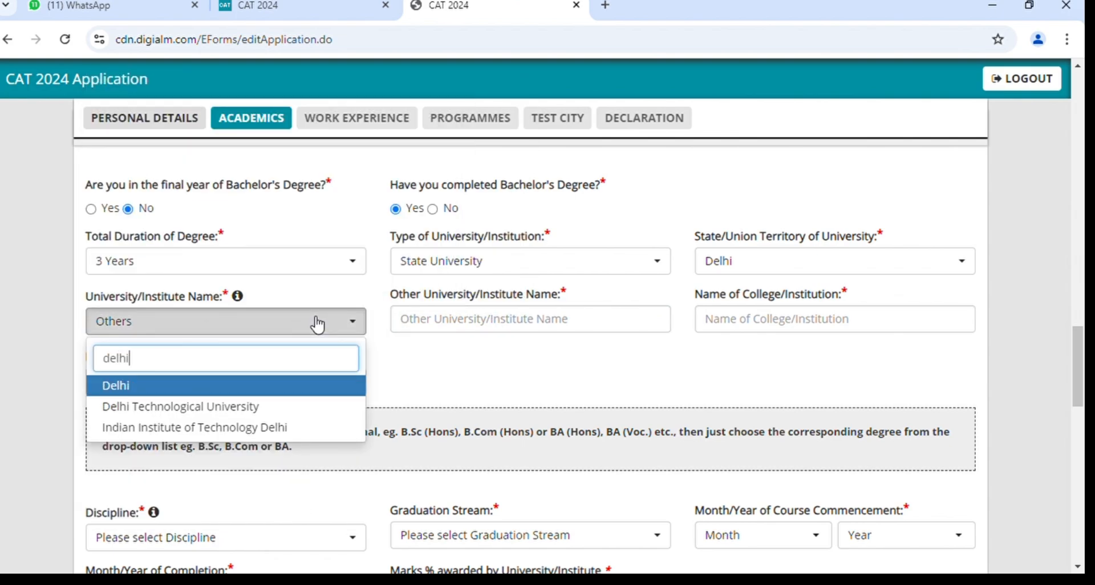
pyautogui.click(254, 408)
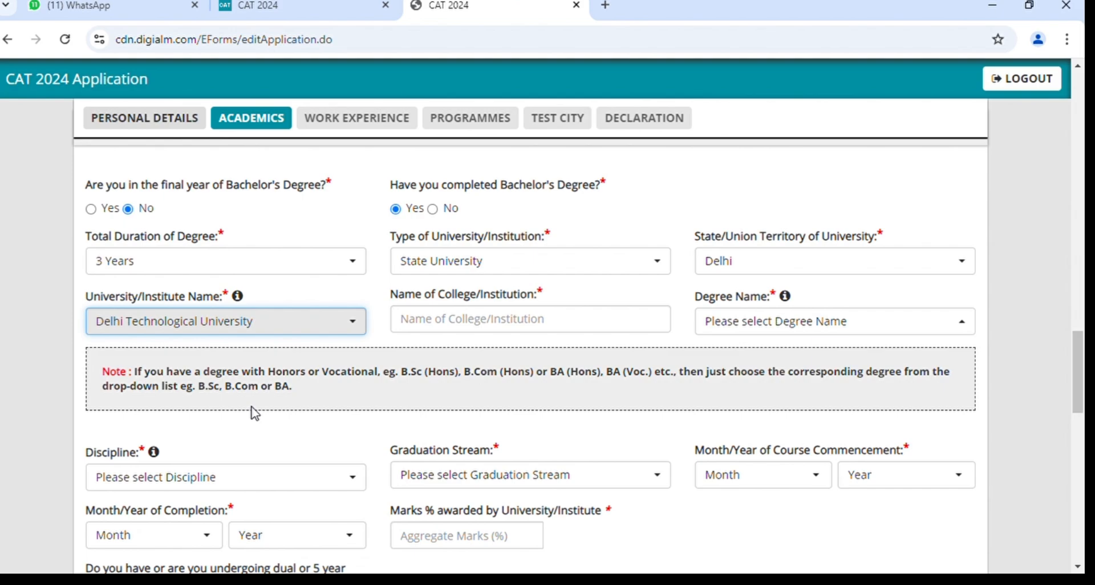
# Enter 'Delhi university' as the name of the college/institution.
pyautogui.click(519, 328)
pyautogui.write('Z')
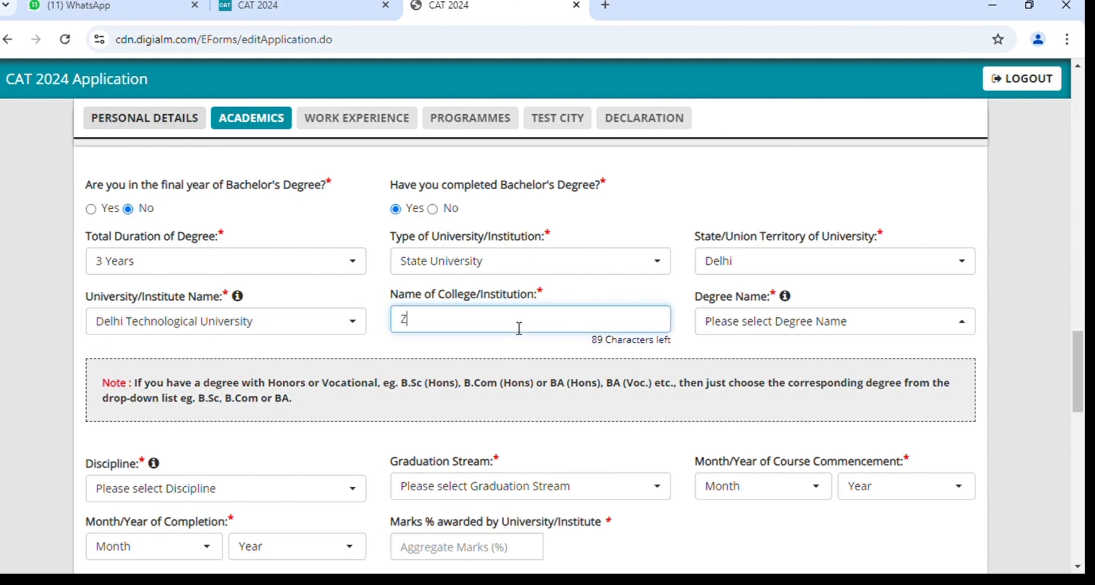
pyautogui.press('BackSpace')
pyautogui.write('Delhi university')
# Search 'ba' in Degree Name and select Bachelor of Arts - Bachelor of Law.
pyautogui.click(771, 333)
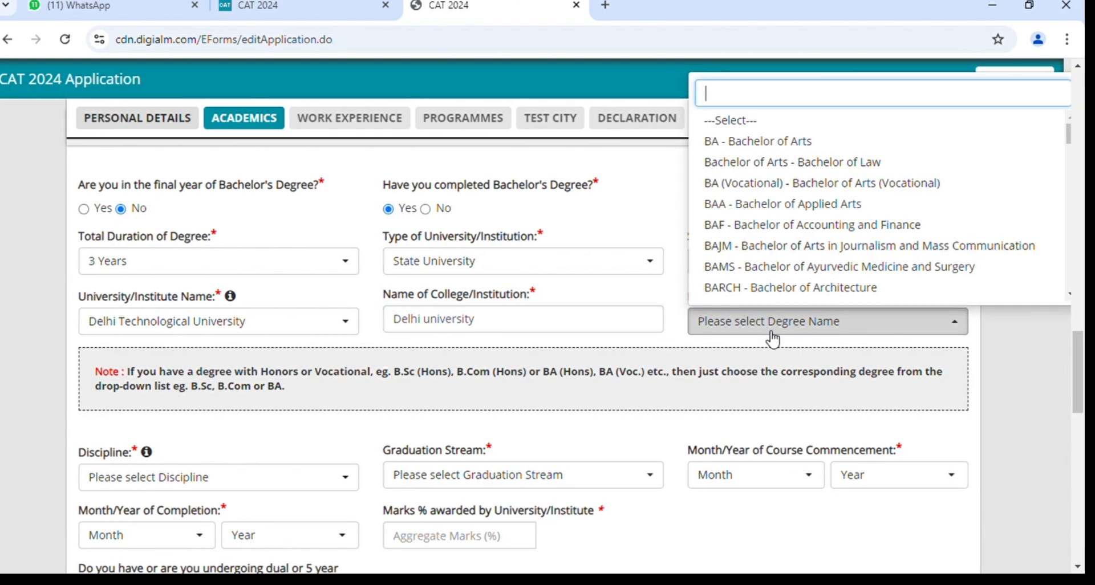
pyautogui.write('ba')
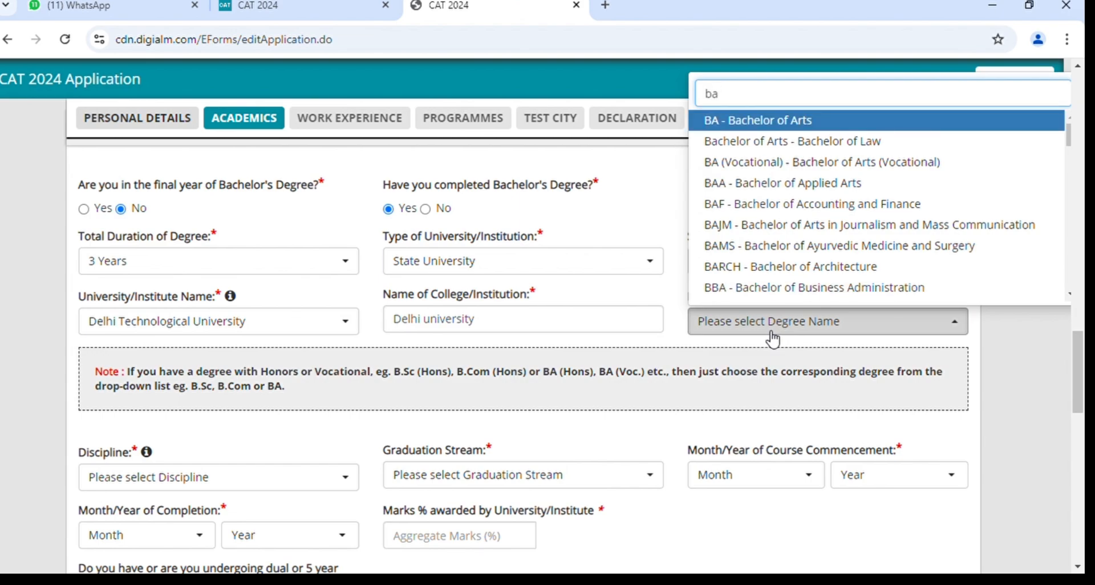
pyautogui.scroll(-1, 863, 217)
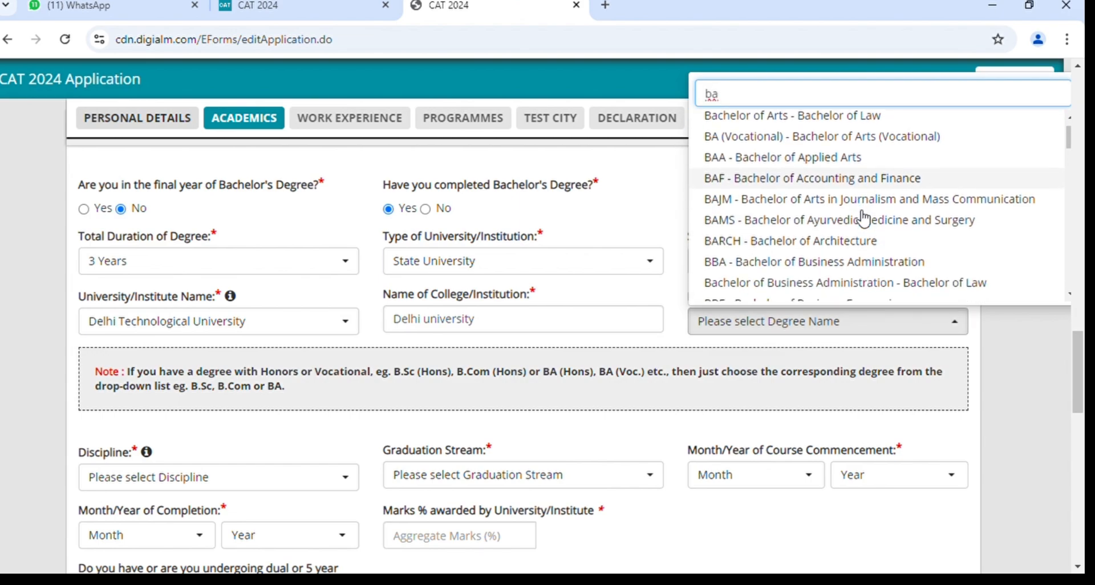
pyautogui.scroll(-2, 864, 219)
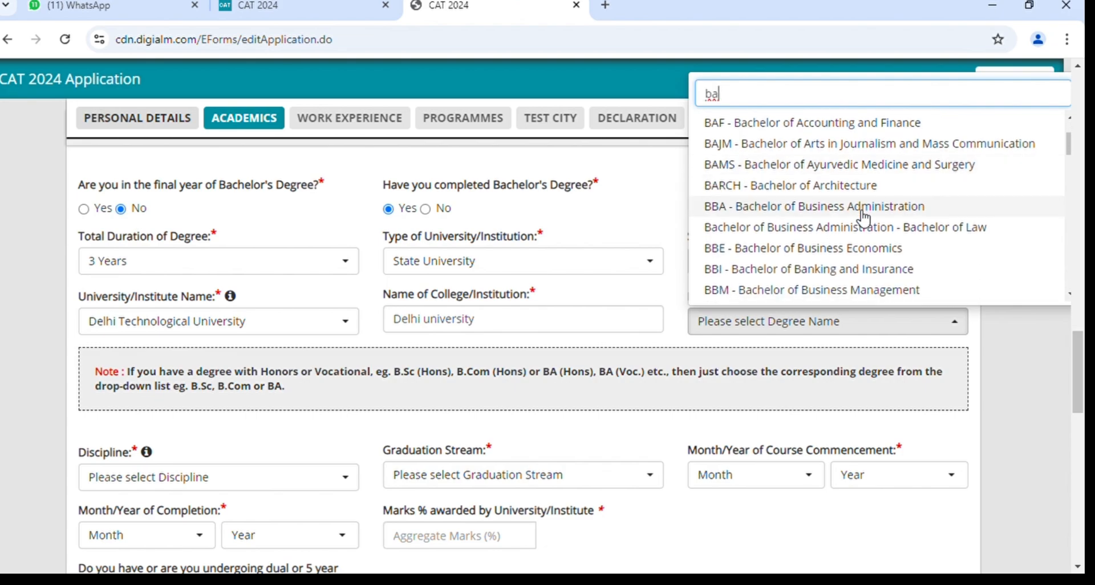
pyautogui.scroll(-5, 864, 218)
pyautogui.scroll(-3, 864, 218)
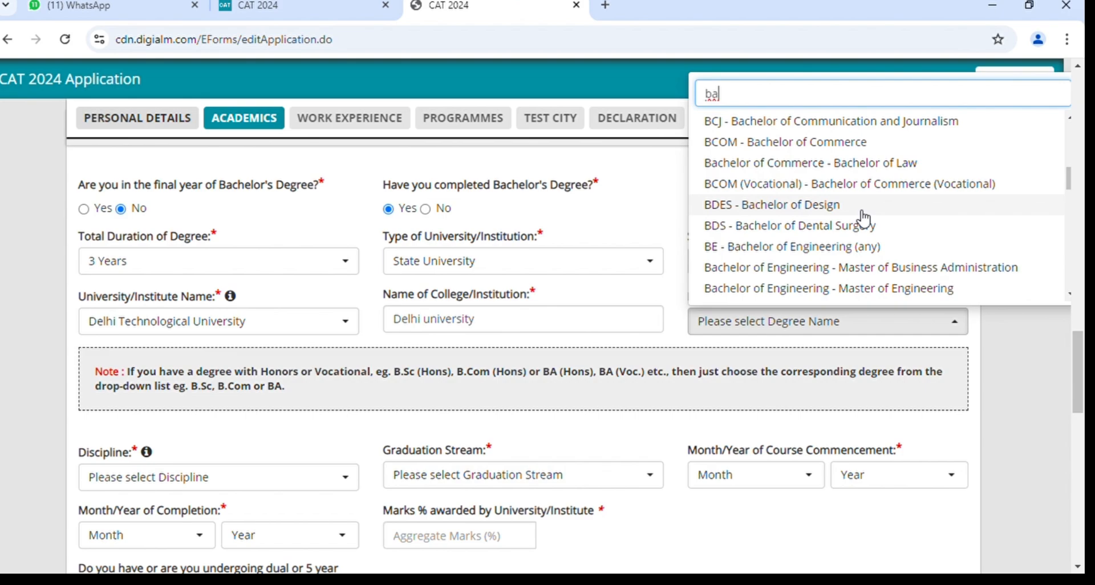
pyautogui.scroll(-5, 864, 218)
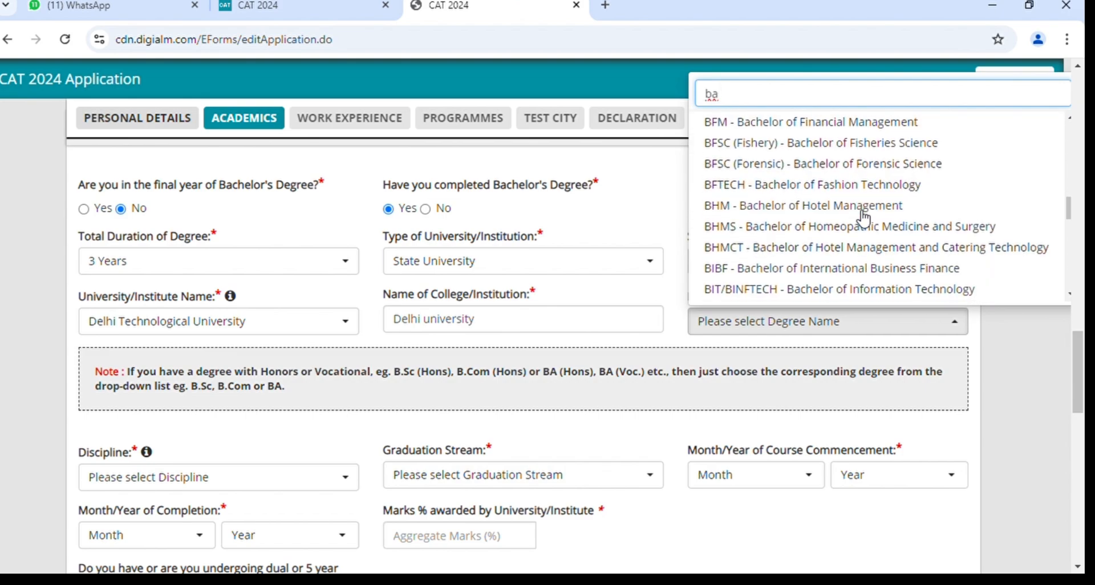
pyautogui.scroll(-8, 864, 219)
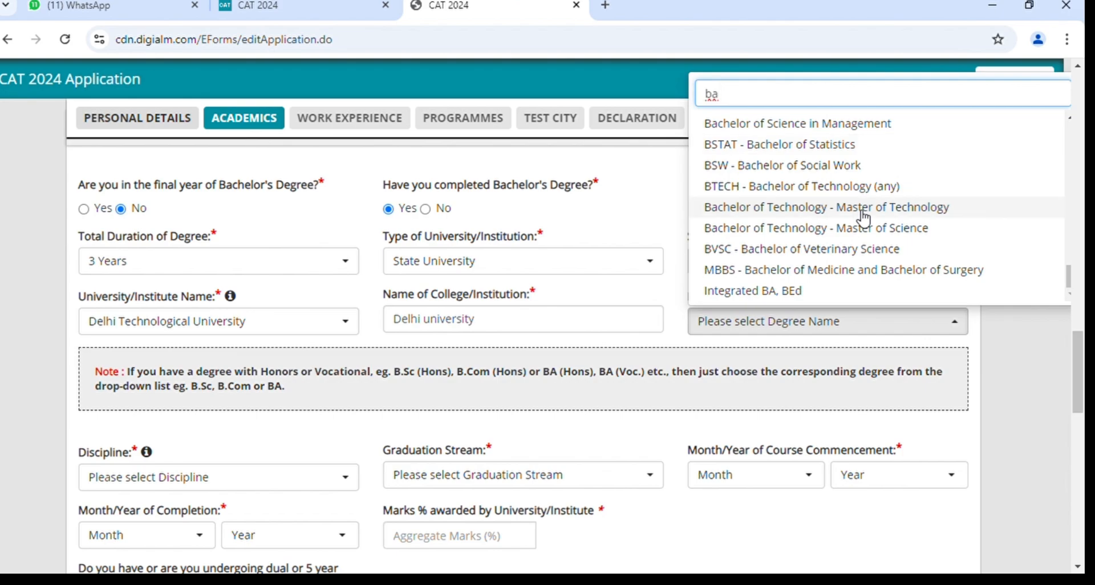
pyautogui.scroll(8, 864, 219)
pyautogui.scroll(8, 864, 219)
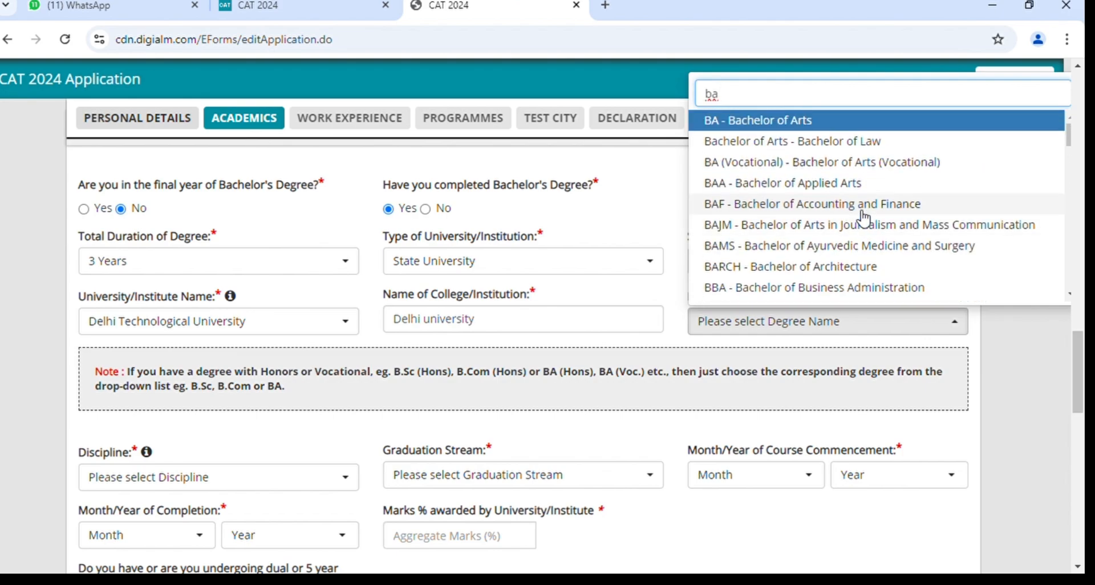
pyautogui.click(845, 147)
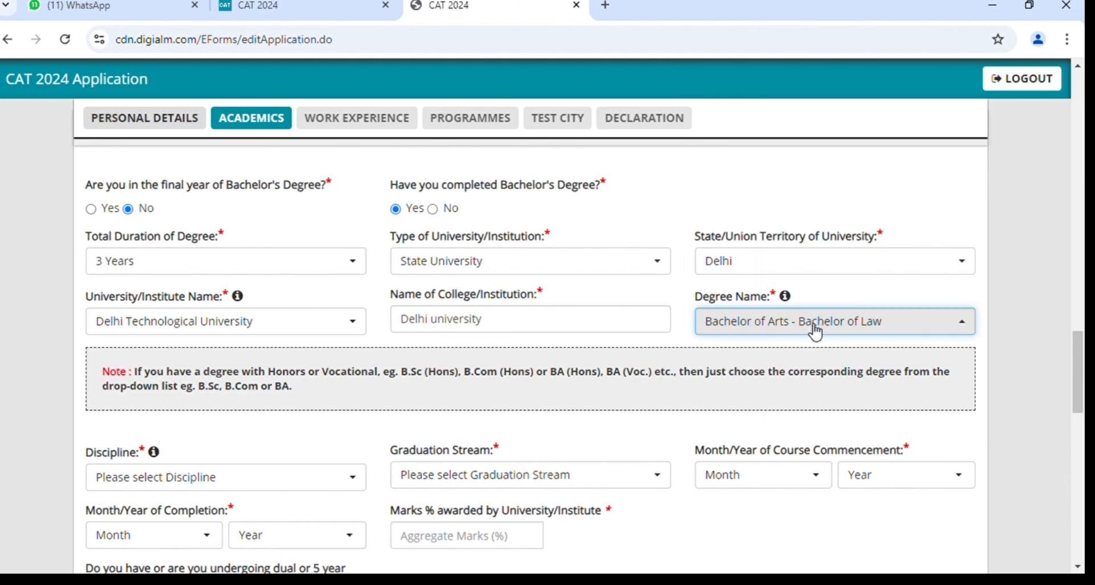
pyautogui.scroll(-2, 815, 332)
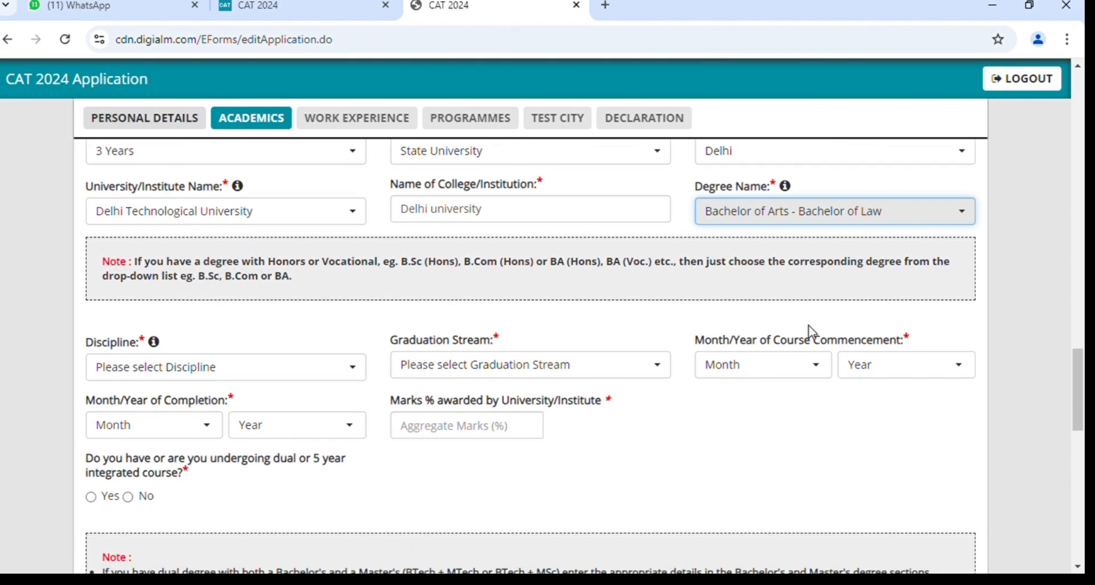
pyautogui.scroll(-1, 577, 396)
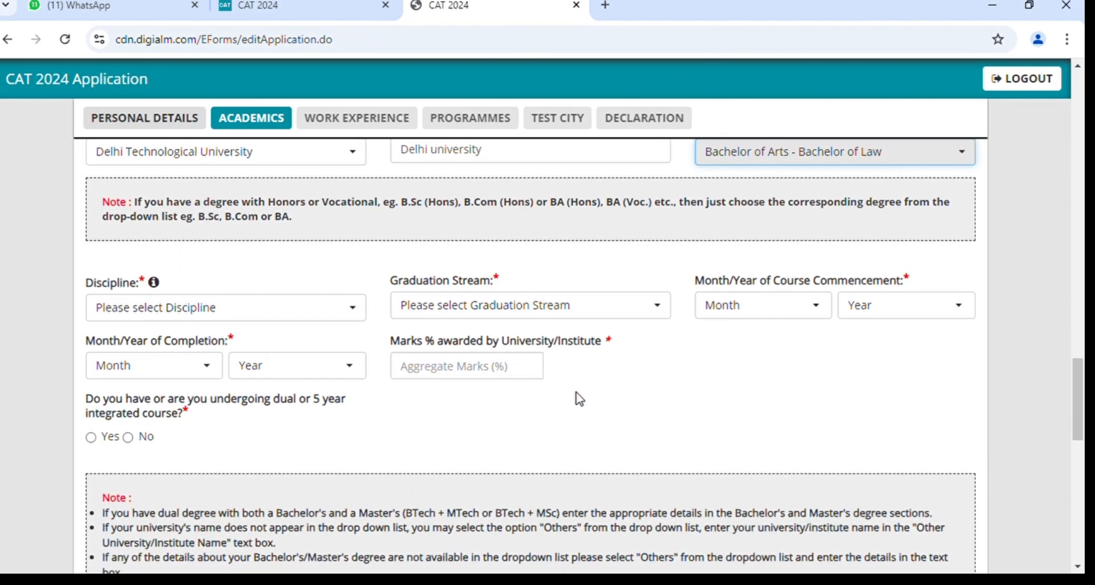
# Search 'law' in the Discipline dropdown and select Law.
pyautogui.click(257, 313)
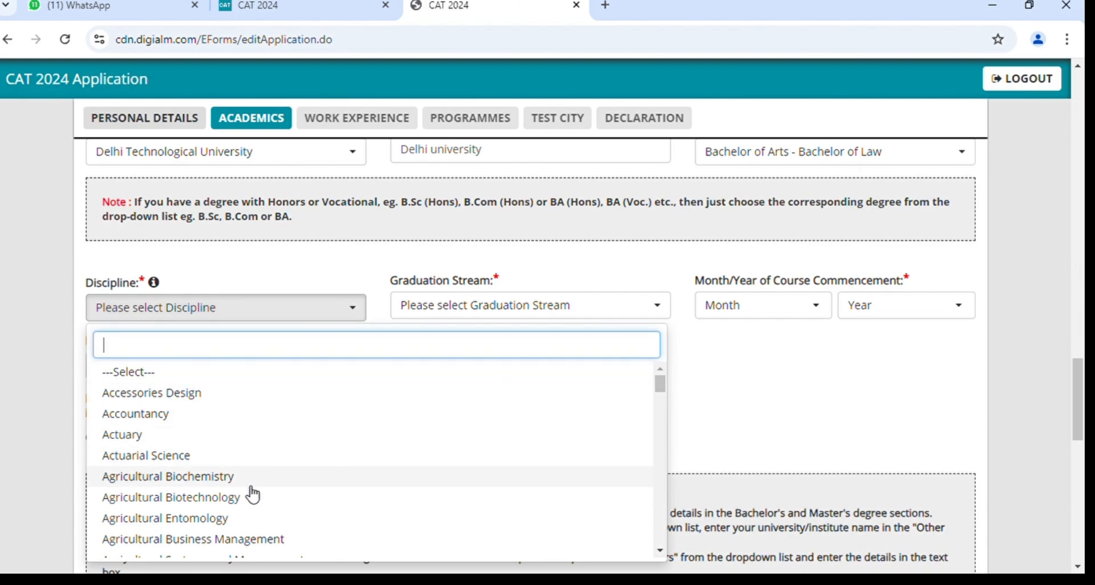
pyautogui.write('ec')
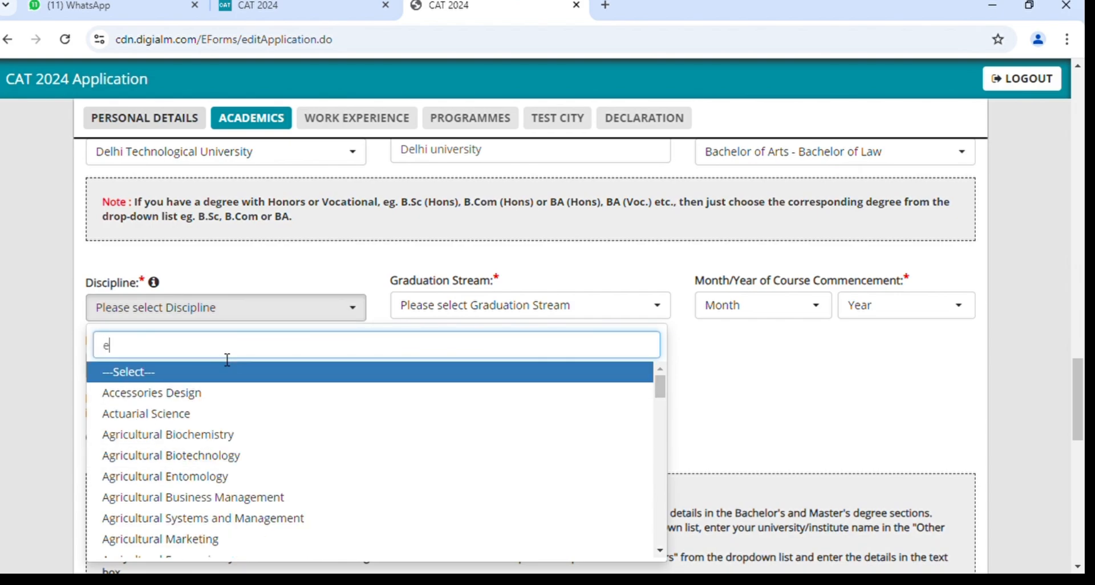
pyautogui.press('BackSpace')
pyautogui.press('BackSpace')
pyautogui.write('law')
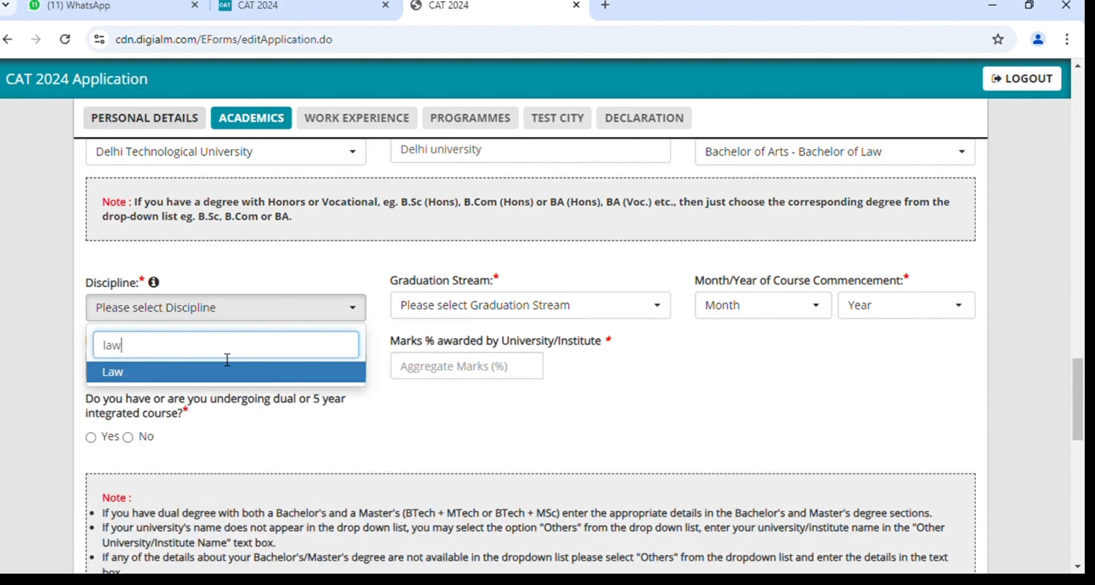
pyautogui.press('Return')
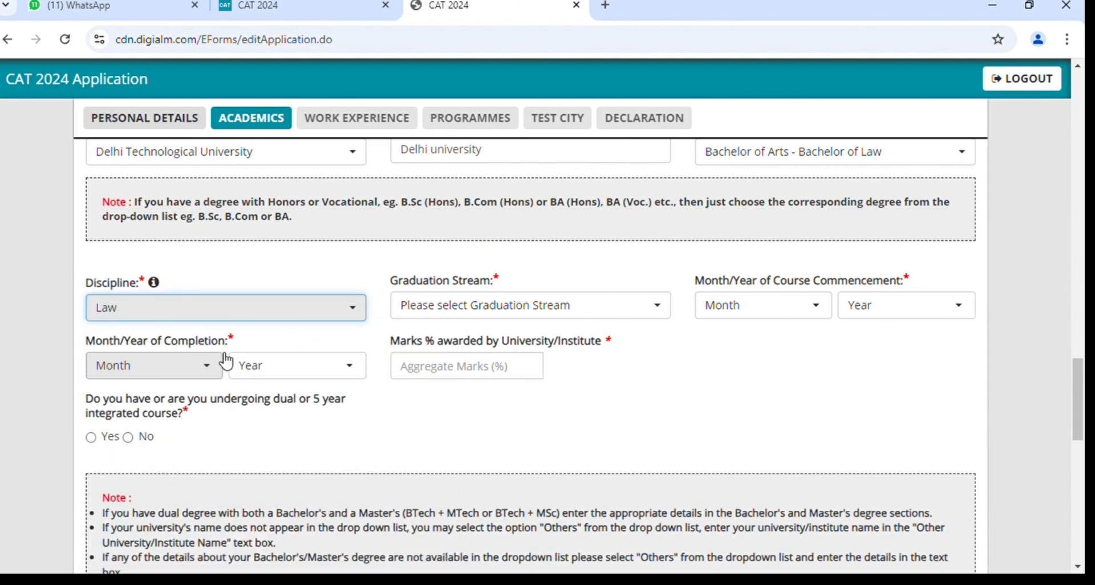
# Set the graduation stream to Non Engineering.
pyautogui.click(483, 311)
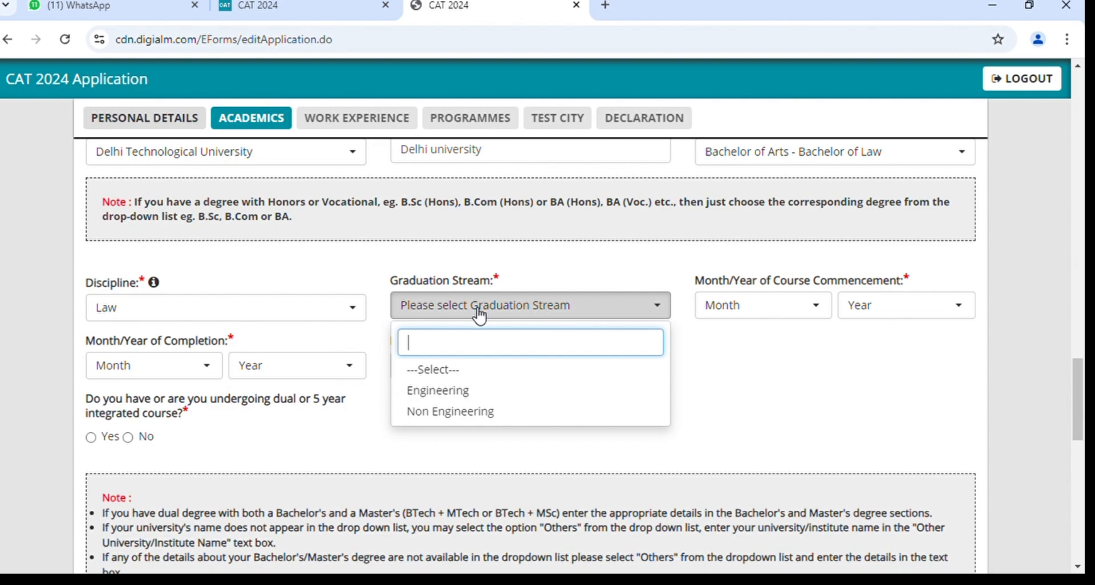
pyautogui.click(477, 316)
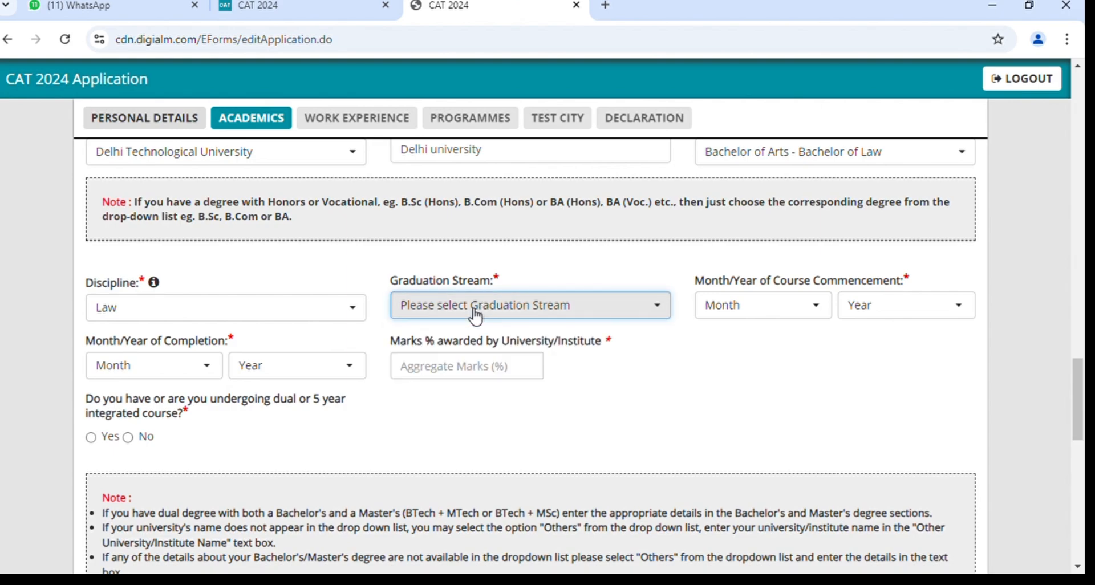
pyautogui.click(476, 315)
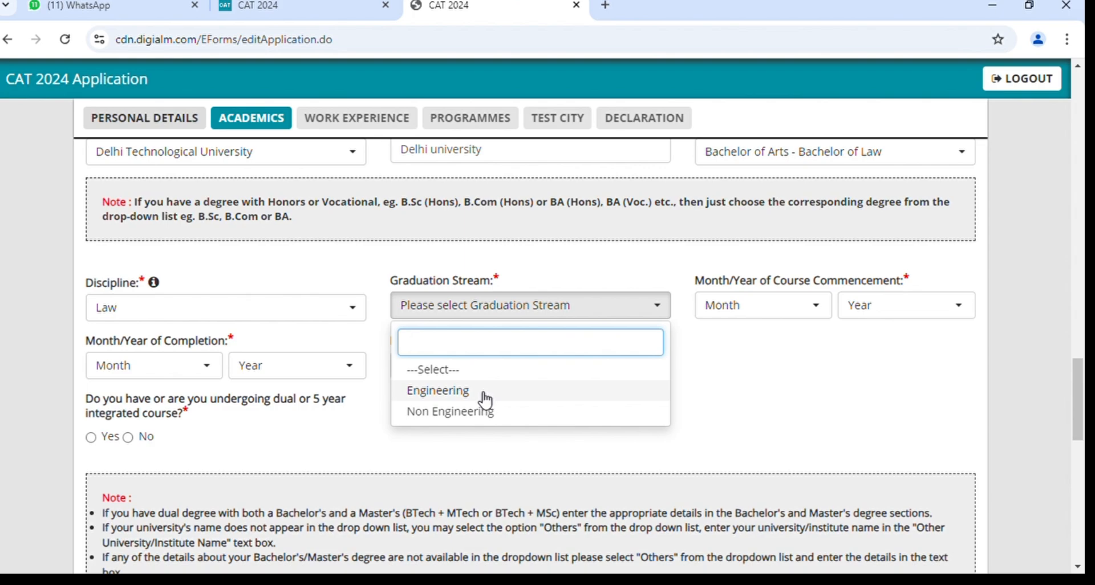
pyautogui.click(485, 399)
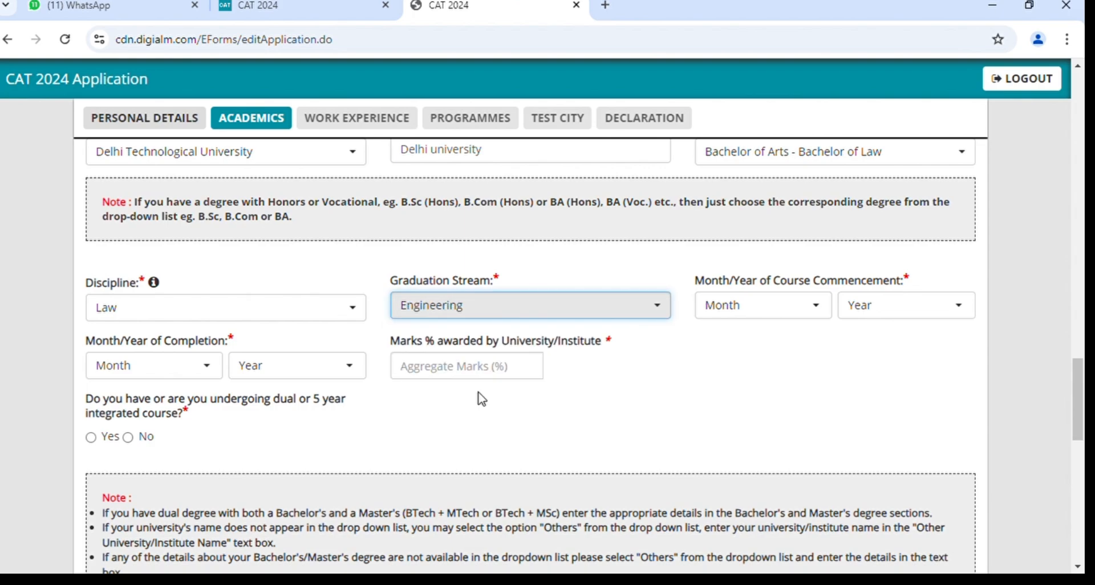
pyautogui.click(488, 311)
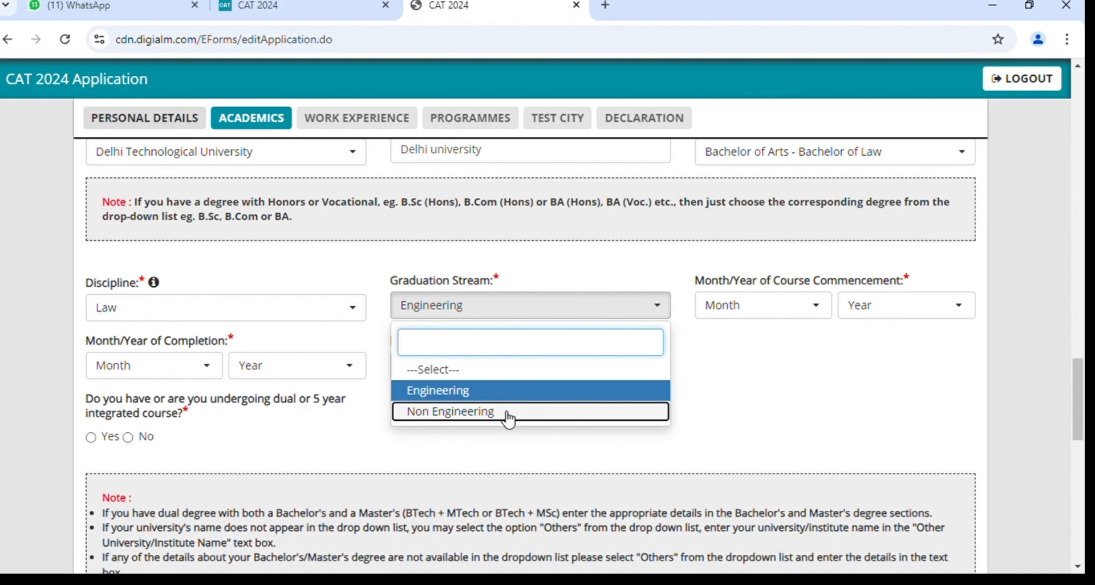
pyautogui.click(508, 419)
# Set course commencement to July 2021 and course completion to July 2023.
pyautogui.click(739, 309)
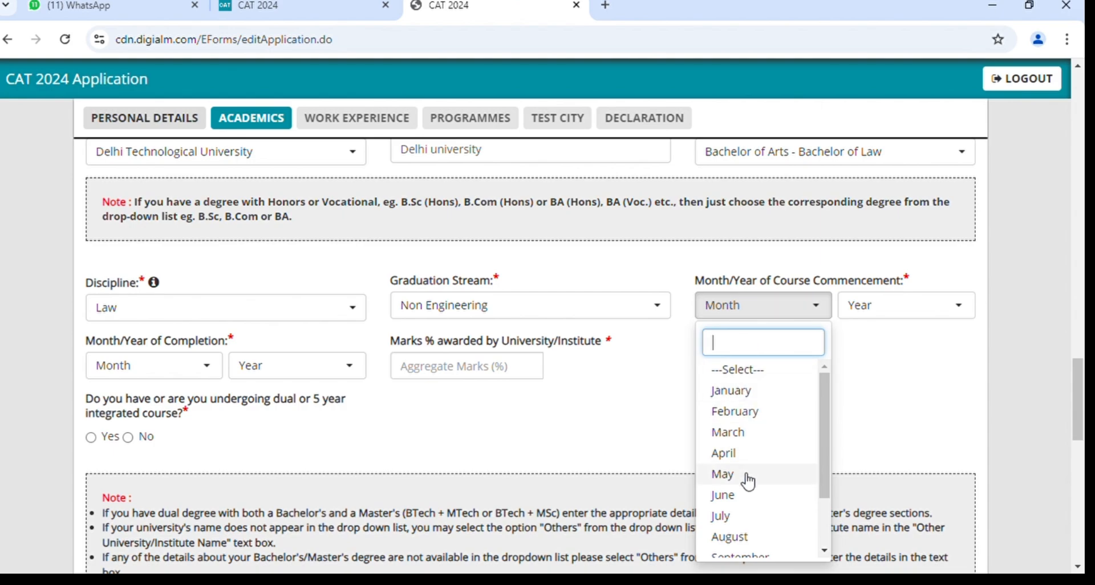
pyautogui.click(745, 516)
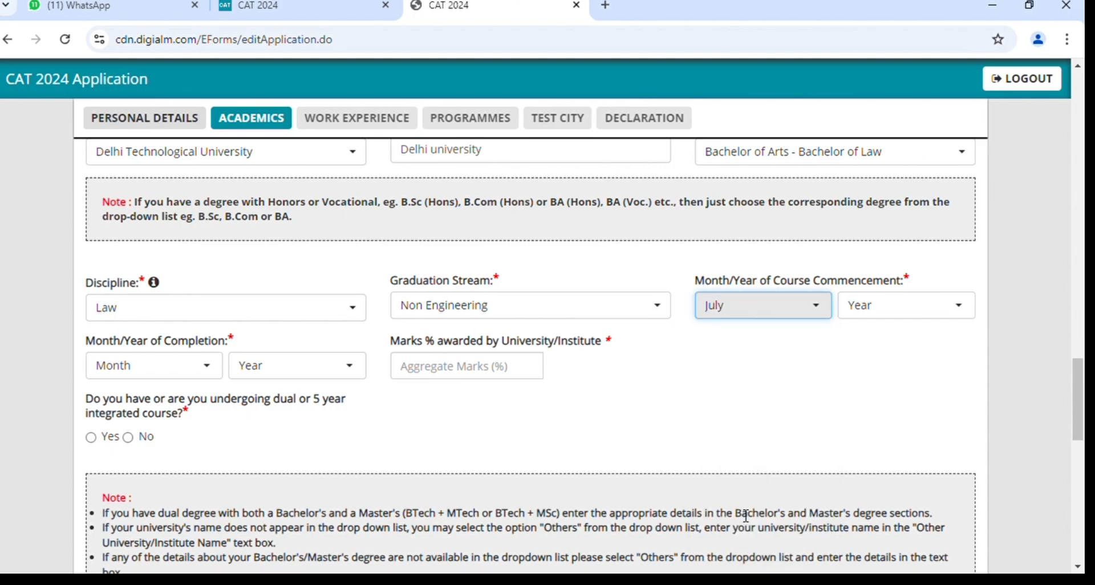
pyautogui.click(876, 308)
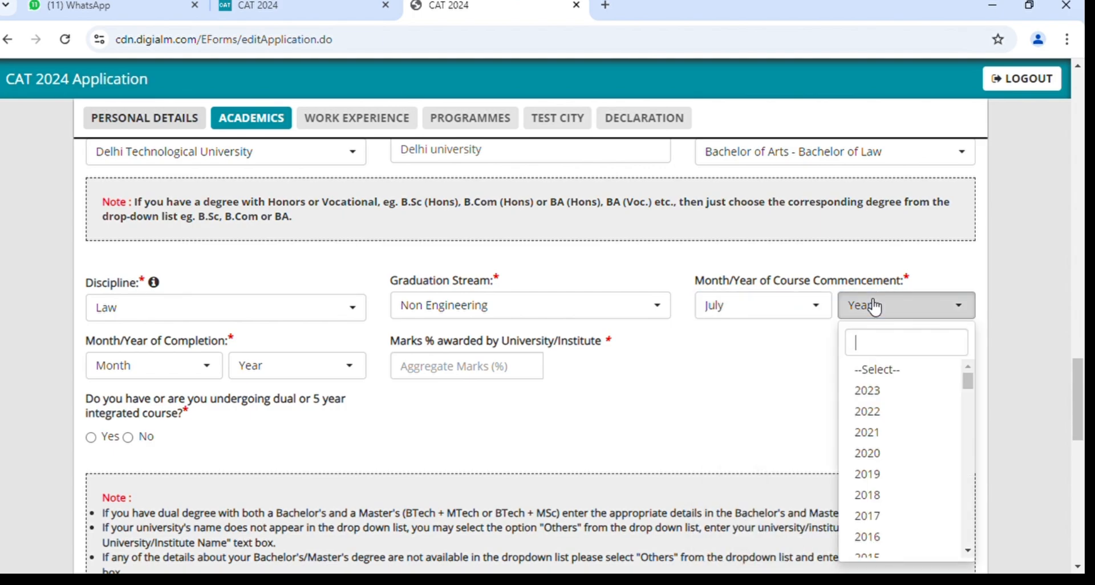
pyautogui.click(890, 441)
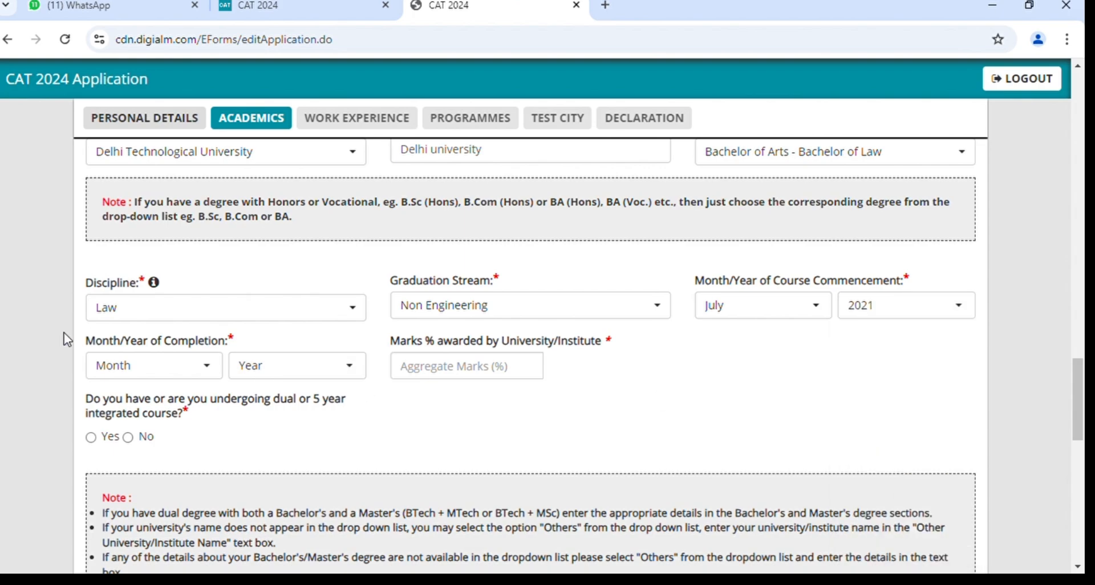
pyautogui.click(135, 371)
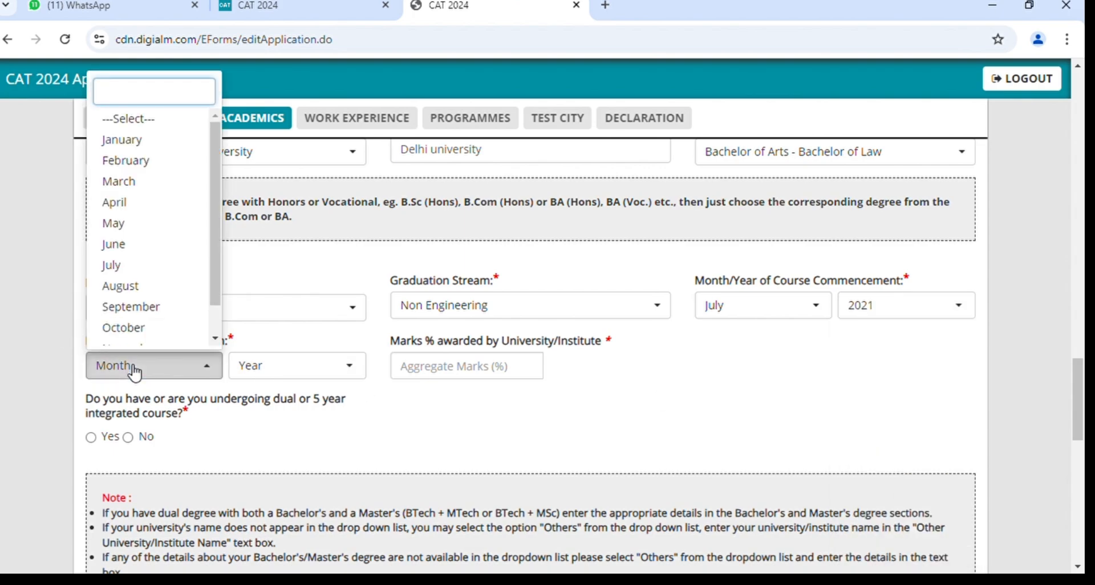
pyautogui.click(145, 266)
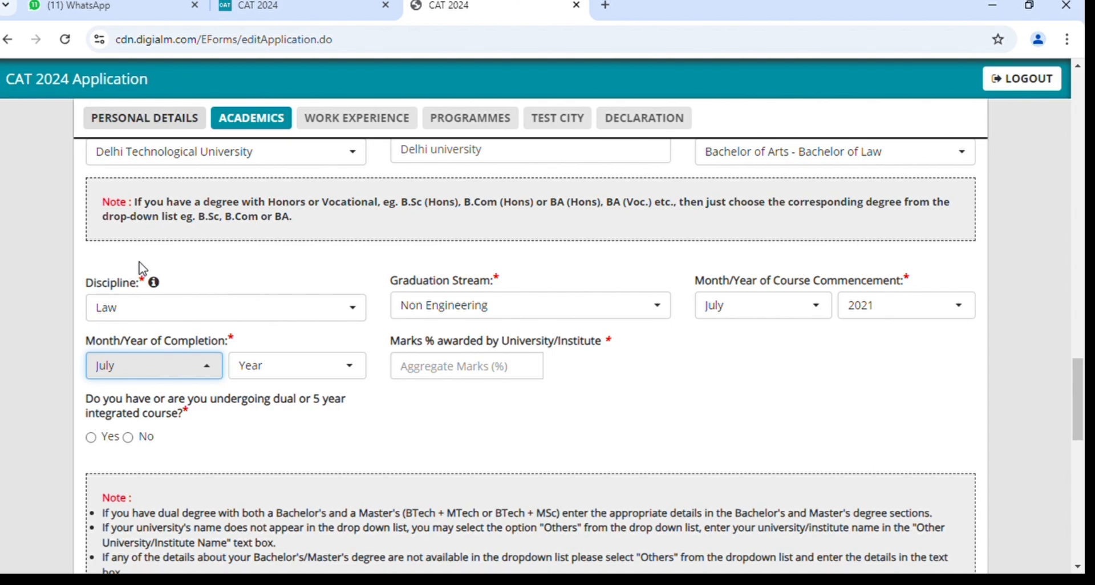
pyautogui.click(286, 371)
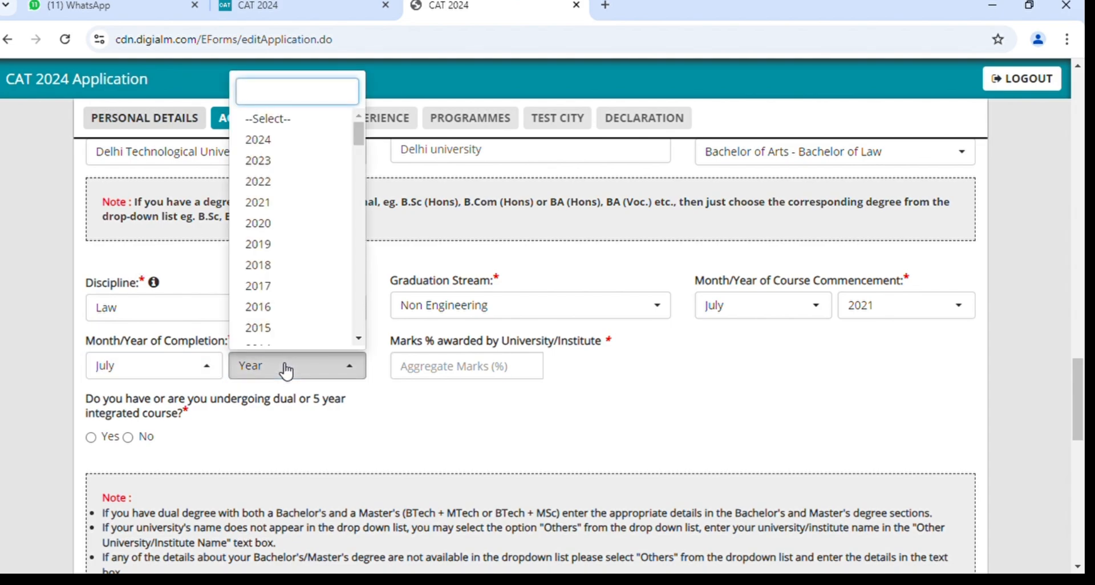
pyautogui.click(284, 167)
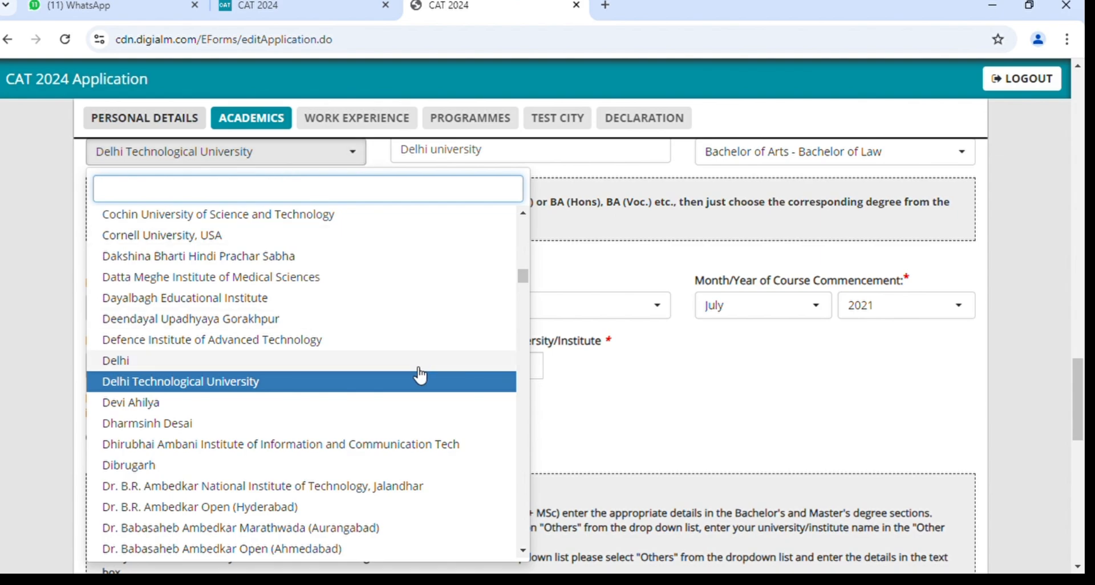
# Change the university to Delhi and enter 75 as the aggregate marks percentage.
pyautogui.click(191, 365)
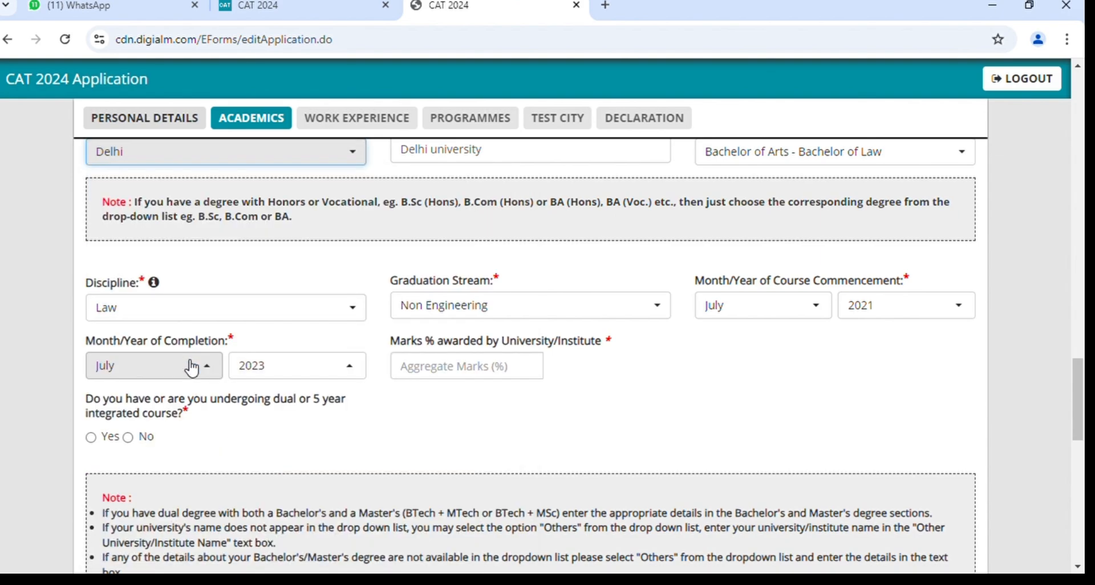
pyautogui.click(459, 376)
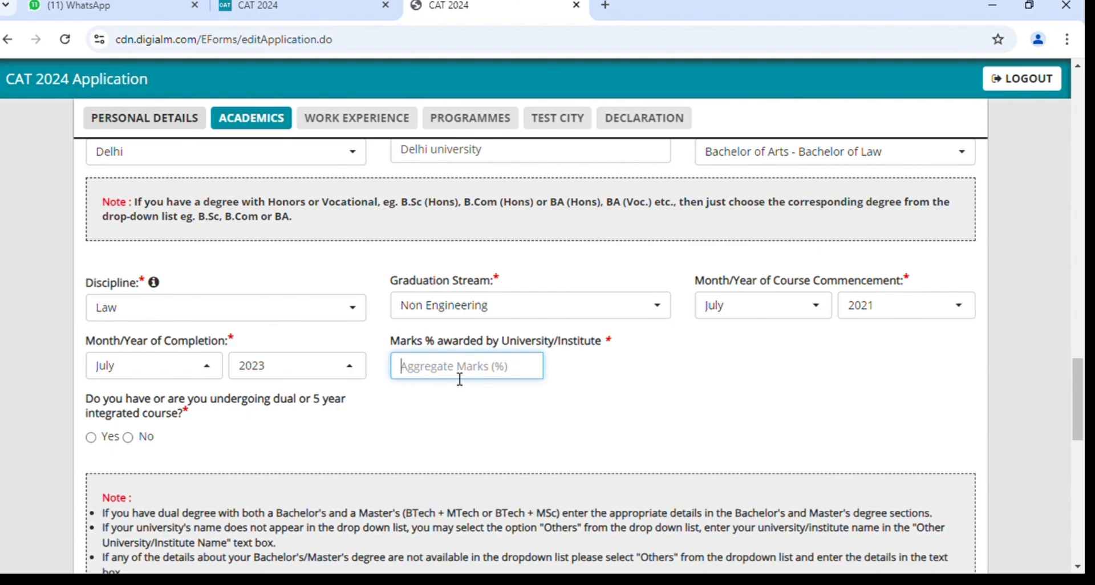
pyautogui.write('75')
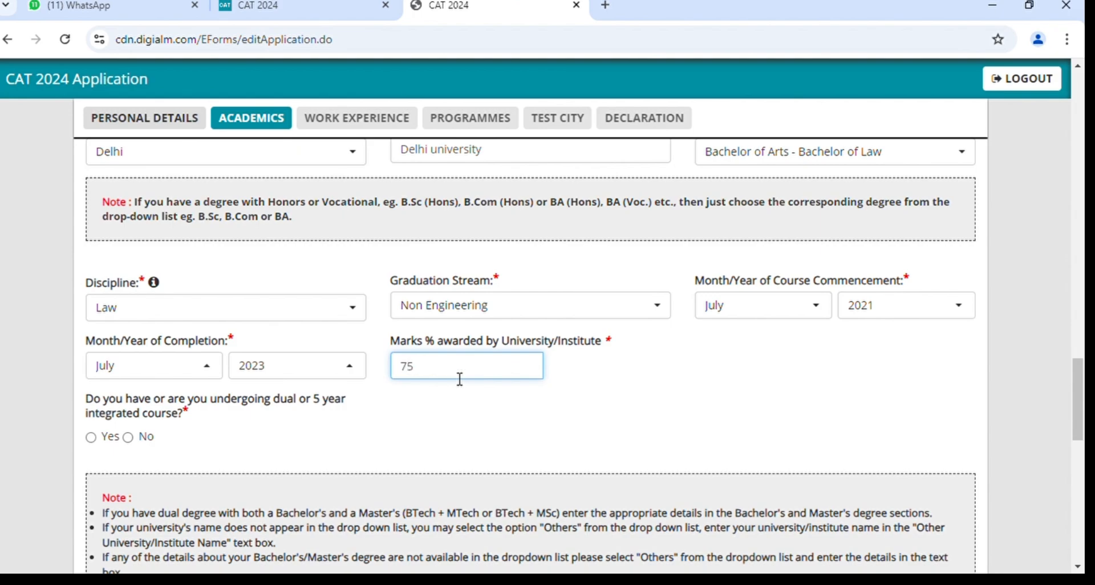
pyautogui.scroll(-1, 456, 379)
pyautogui.scroll(-1, 455, 378)
pyautogui.click(331, 387)
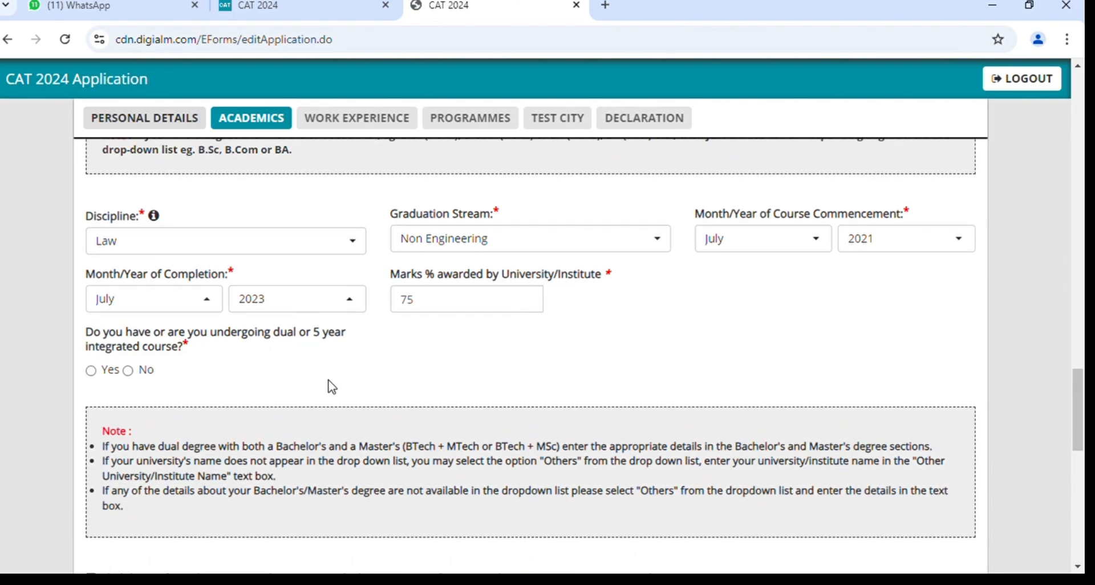
# Answer No to the integrated course question.
pyautogui.scroll(10, 331, 386)
pyautogui.scroll(3, 331, 387)
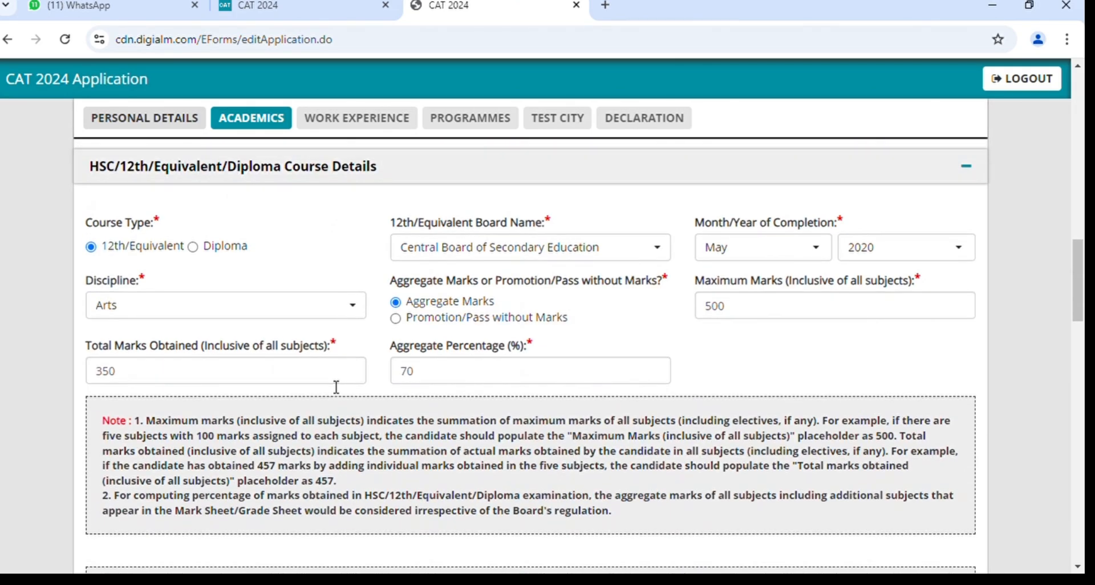
pyautogui.scroll(-13, 331, 387)
pyautogui.scroll(-4, 331, 387)
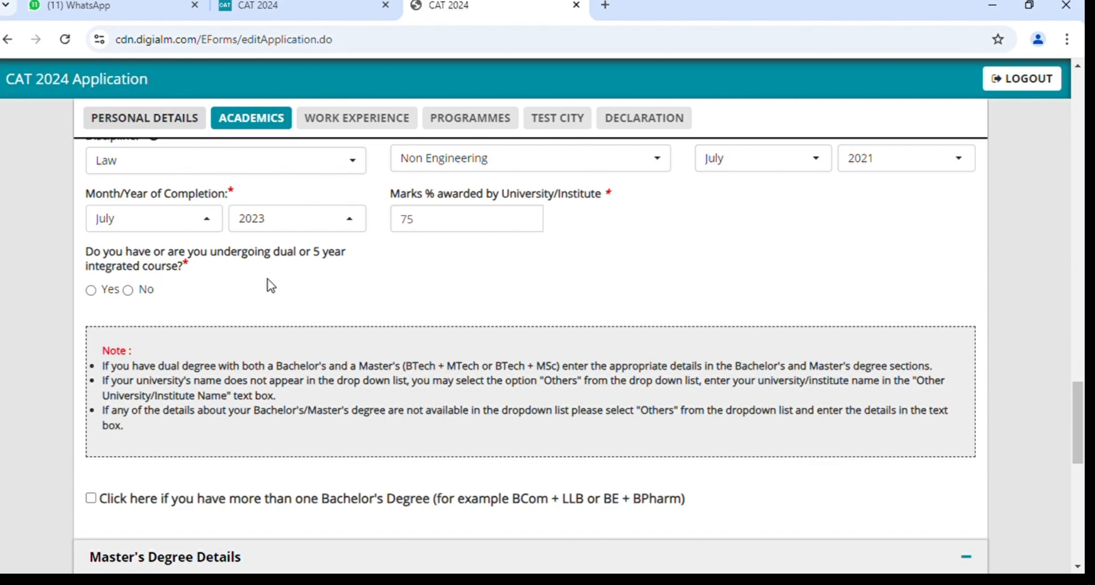
pyautogui.scroll(1, 271, 285)
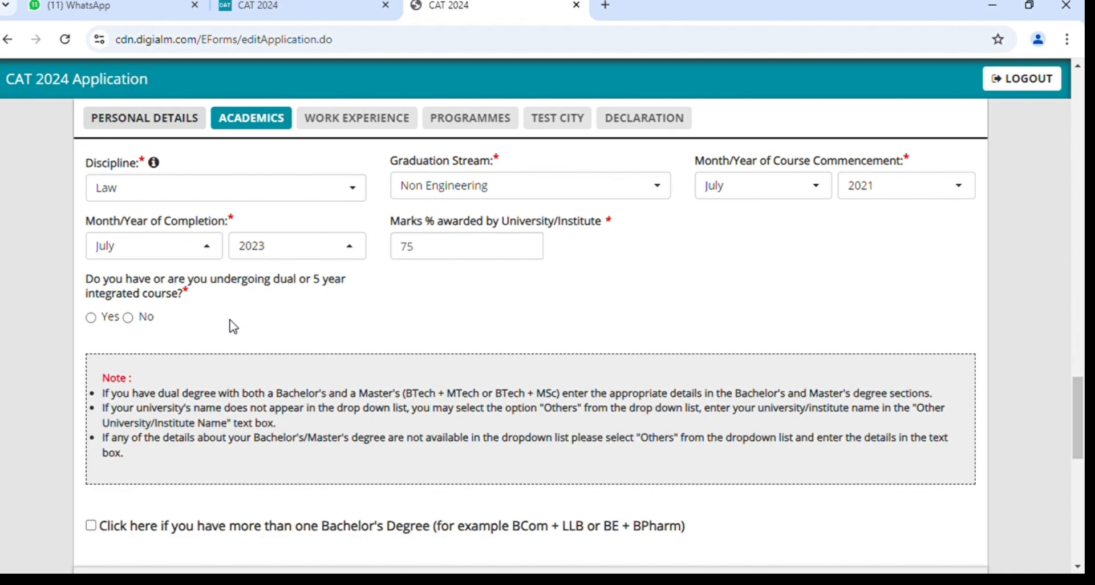
pyautogui.click(89, 318)
pyautogui.click(126, 319)
# Leave the more-than-one bachelor's degree option unticked and scroll down to the Master's section.
pyautogui.scroll(-2, 381, 328)
pyautogui.scroll(-3, 381, 328)
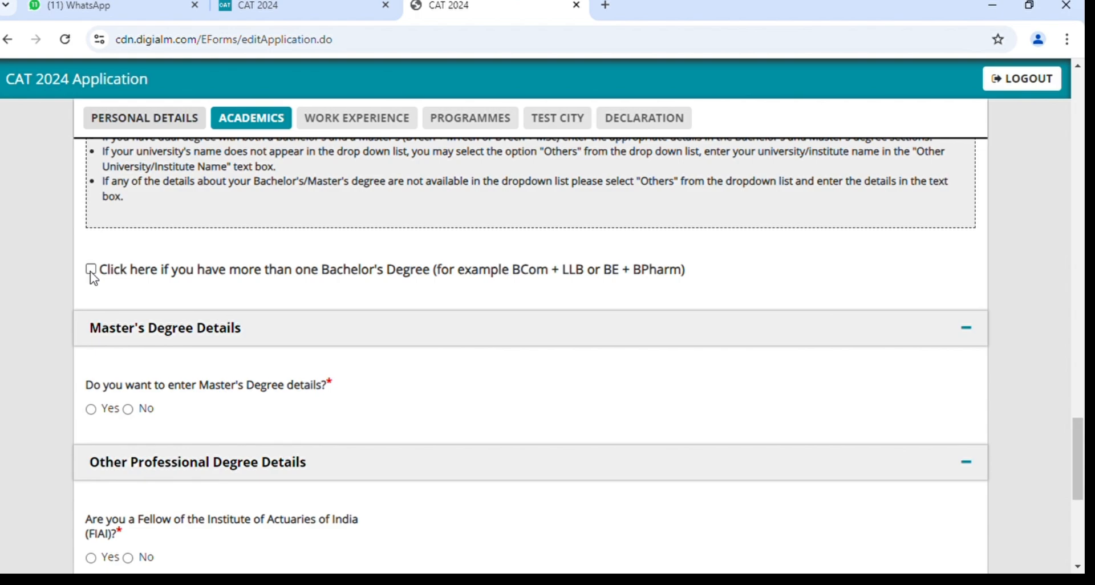
pyautogui.click(90, 269)
pyautogui.scroll(-1, 347, 384)
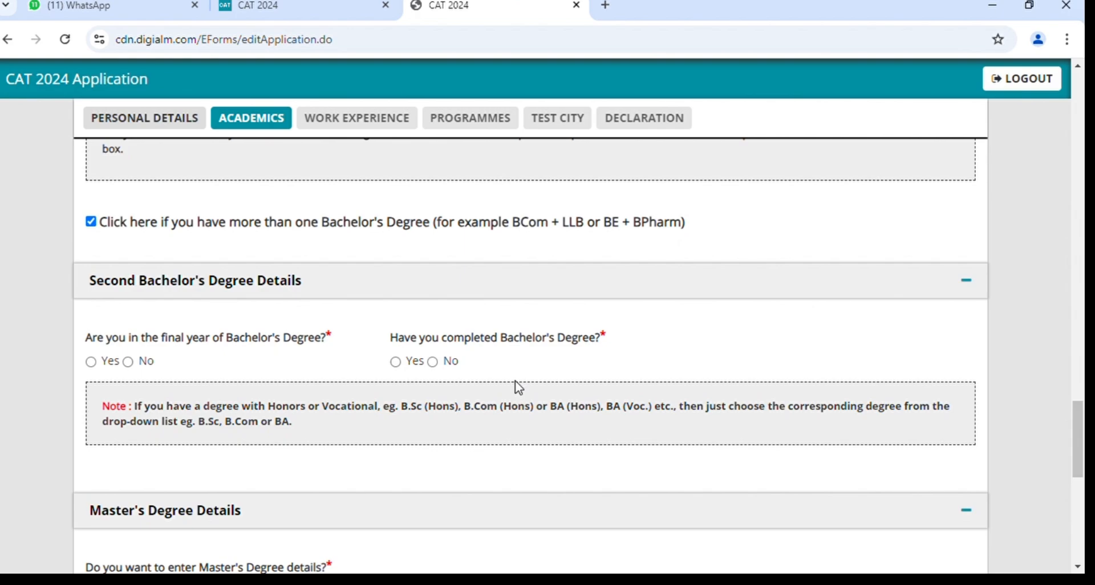
pyautogui.click(92, 222)
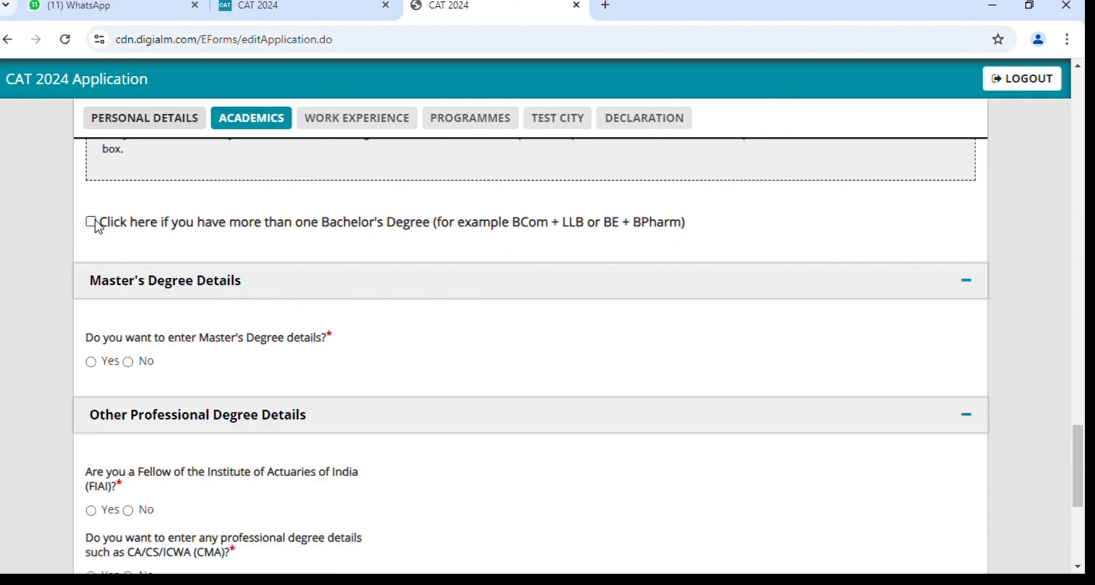
pyautogui.scroll(-1, 98, 227)
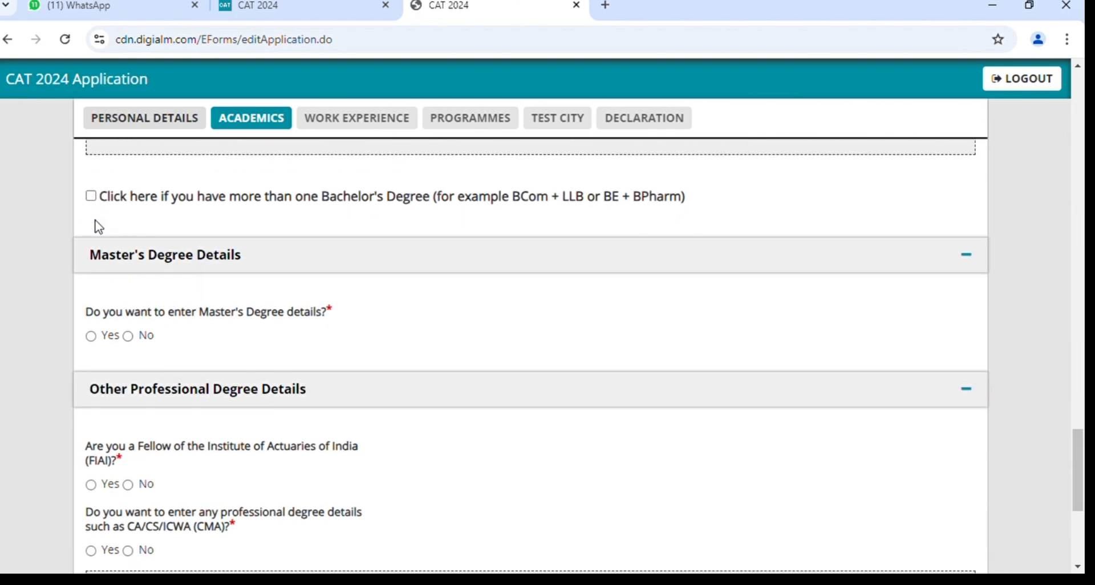
pyautogui.scroll(-1, 289, 286)
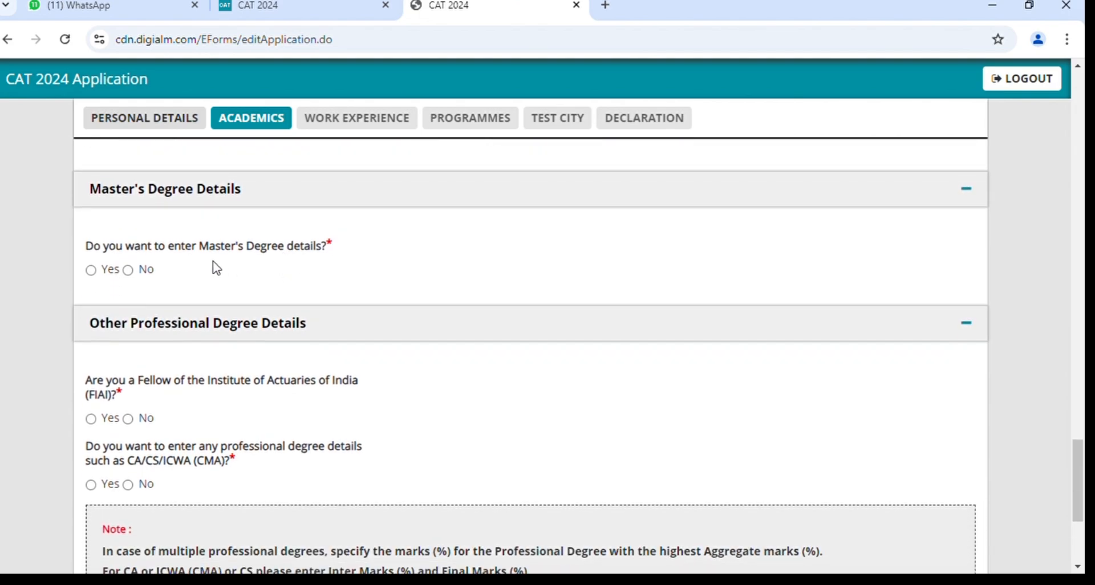
pyautogui.scroll(-1, 216, 268)
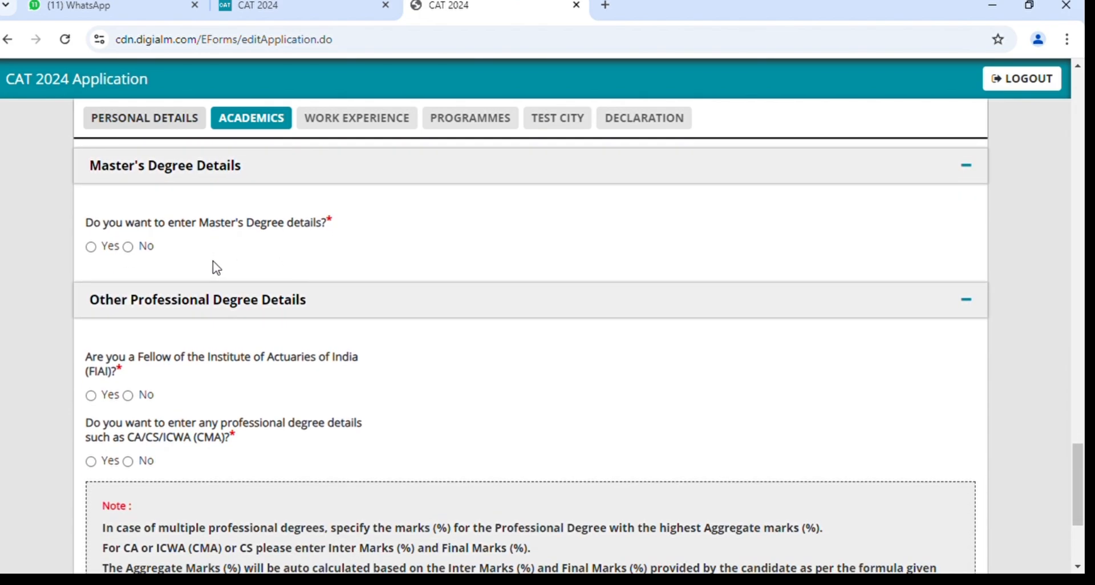
# Set the Master's Degree question to No after viewing its duration, institution type and discipline lists.
pyautogui.click(92, 247)
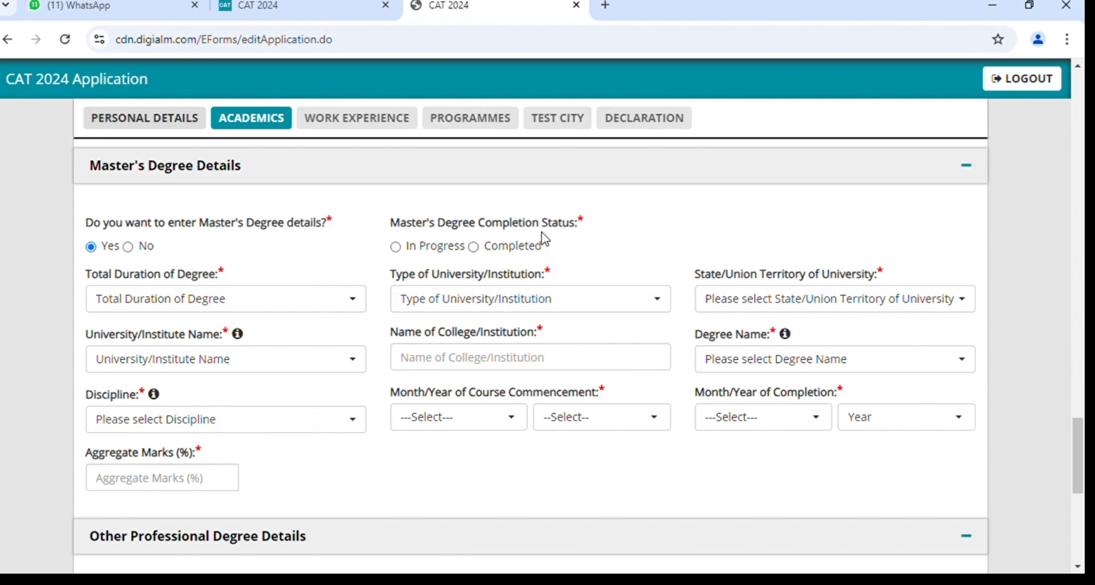
pyautogui.click(222, 313)
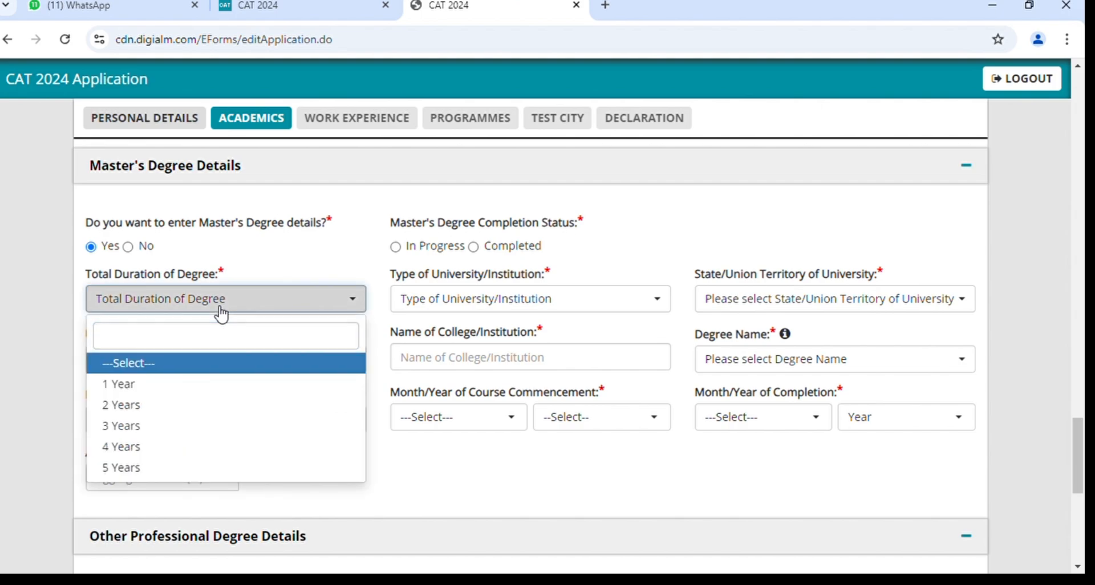
pyautogui.click(433, 315)
pyautogui.click(438, 314)
pyautogui.click(437, 313)
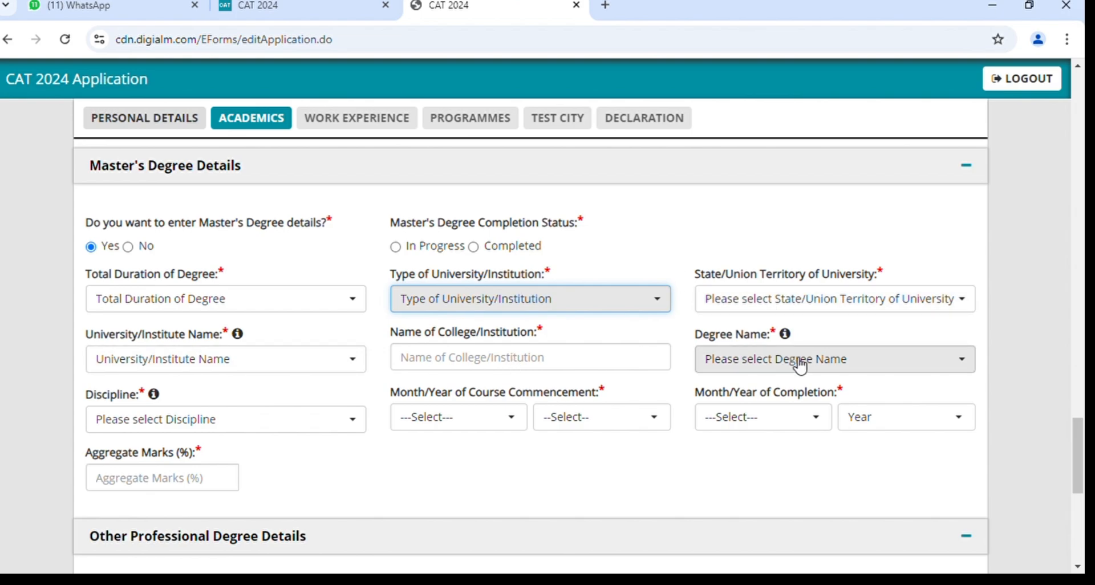
pyautogui.click(343, 423)
pyautogui.click(343, 423)
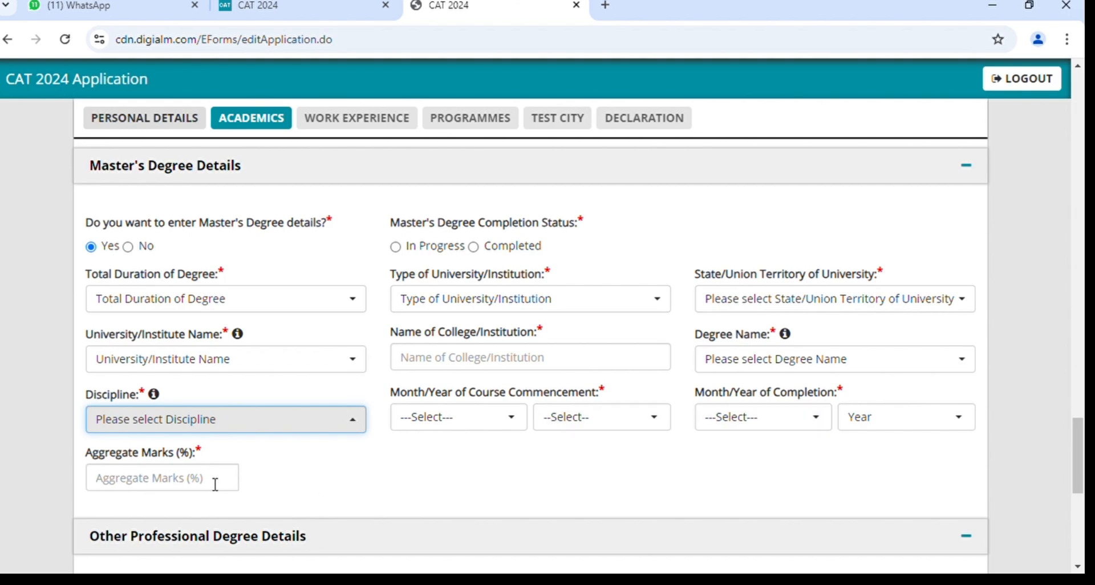
pyautogui.click(128, 246)
# Under Other Professional Degree Details, set FIAI fellowship to No and CA/CS/ICWA (CMA) details to No.
pyautogui.scroll(-1, 455, 481)
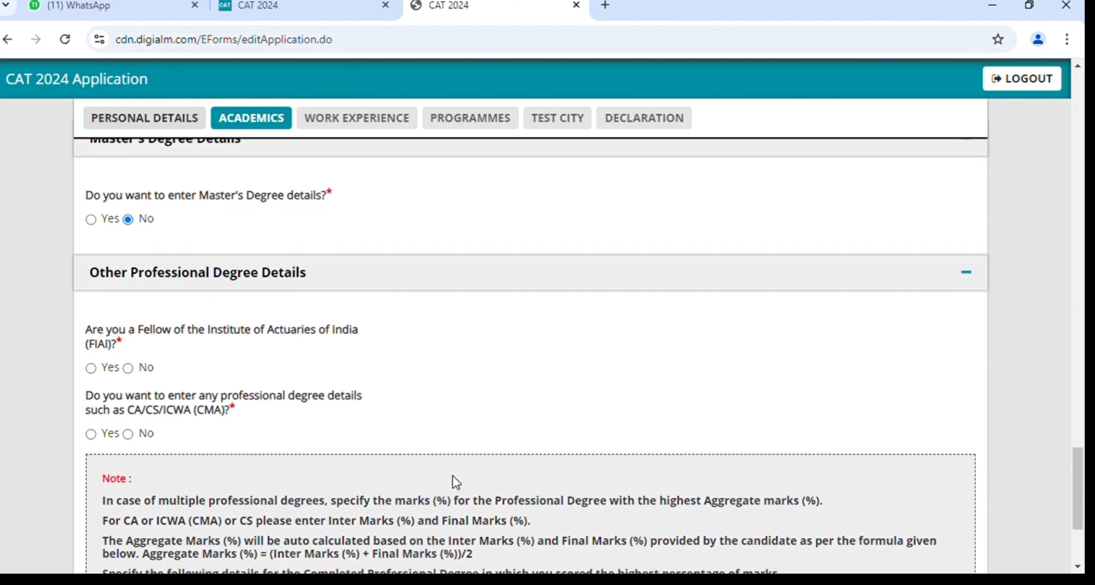
pyautogui.scroll(-3, 455, 481)
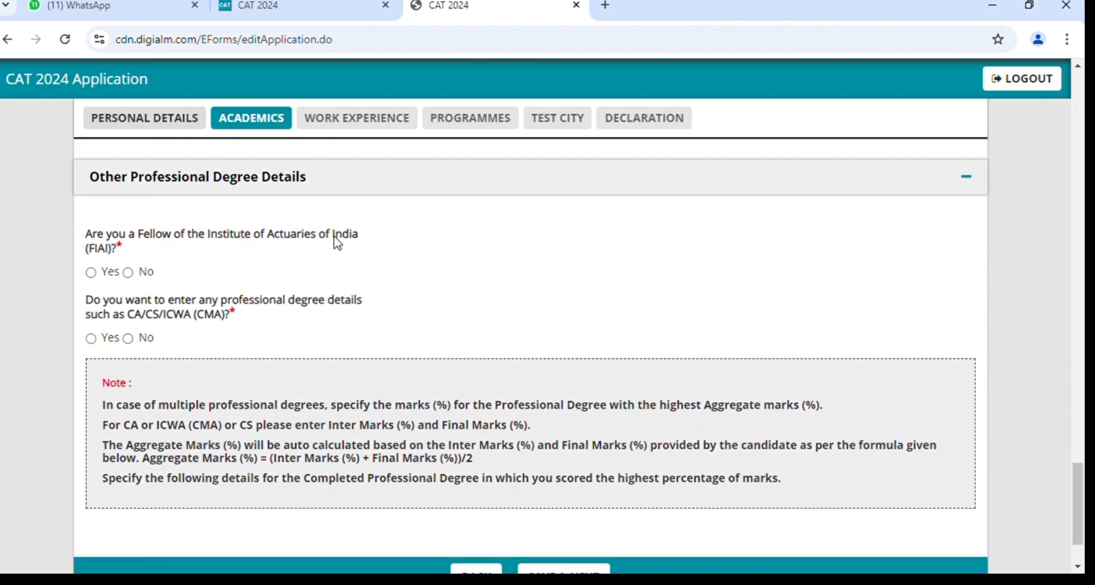
pyautogui.scroll(-1, 343, 242)
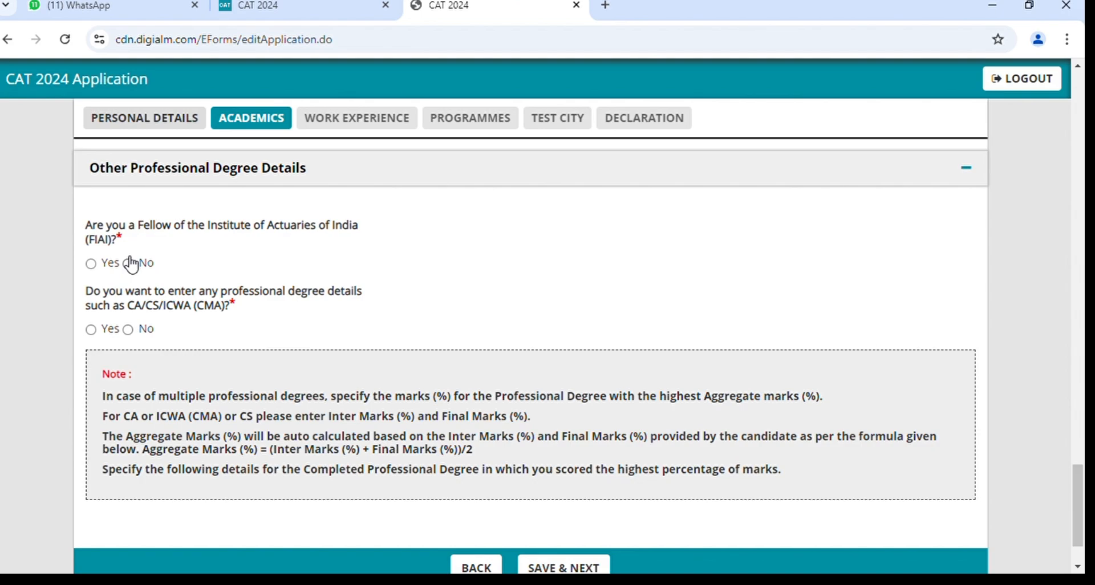
pyautogui.click(128, 264)
pyautogui.click(92, 264)
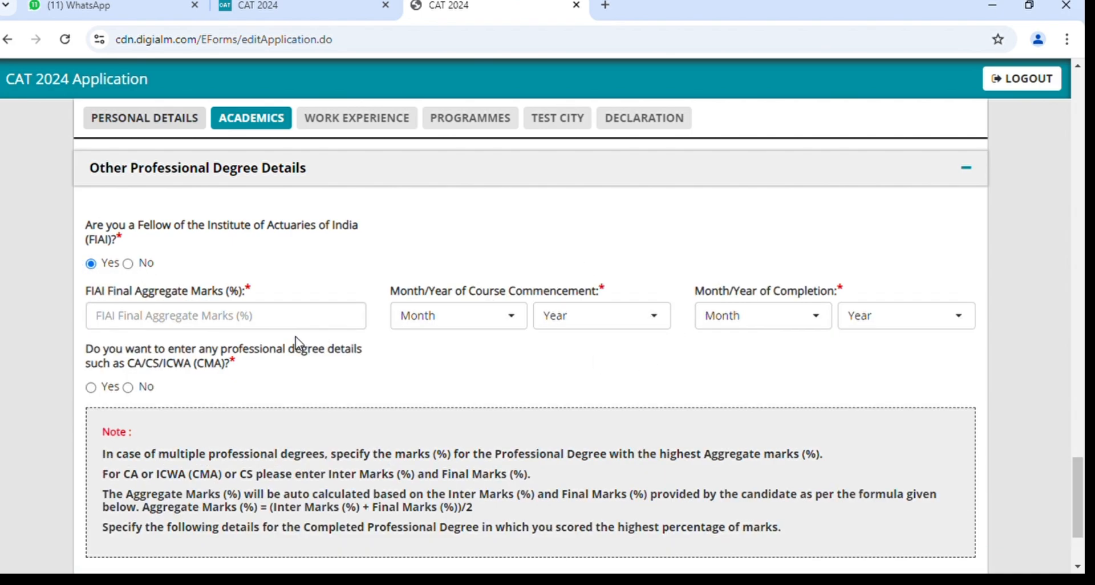
pyautogui.scroll(-1, 180, 365)
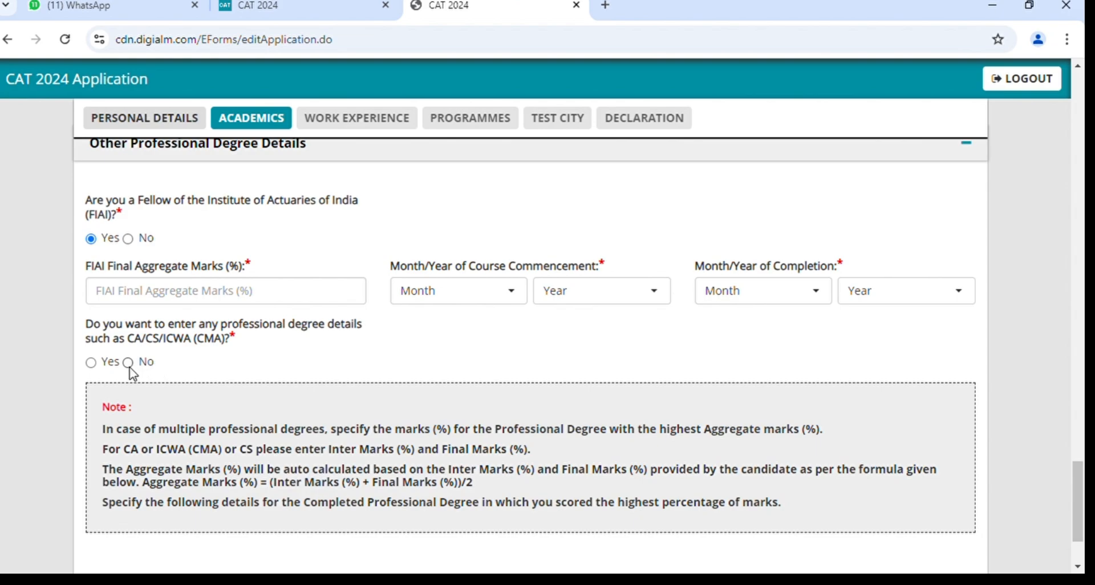
pyautogui.click(92, 363)
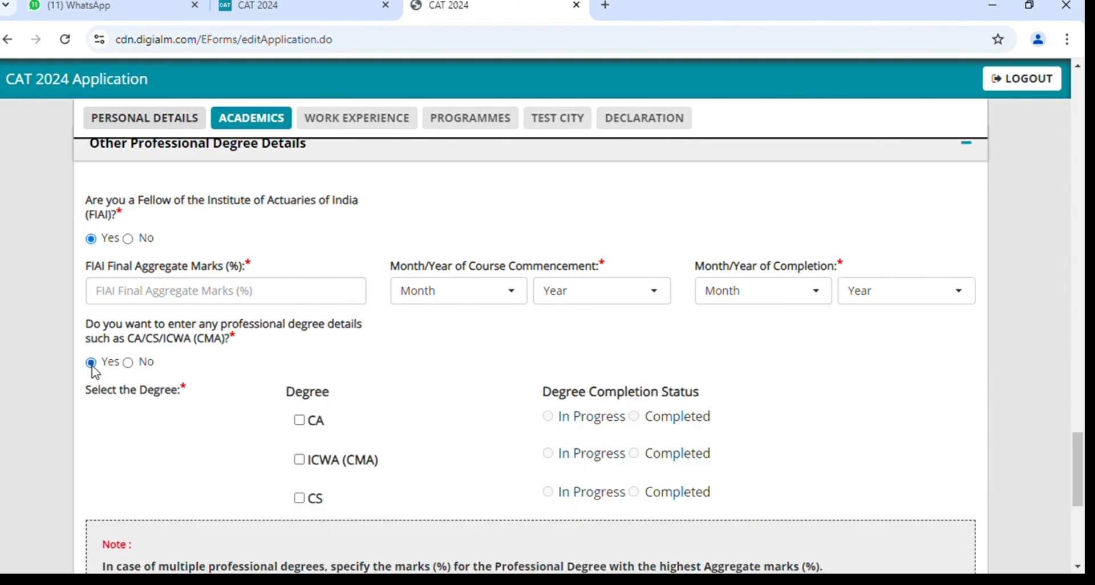
pyautogui.click(128, 239)
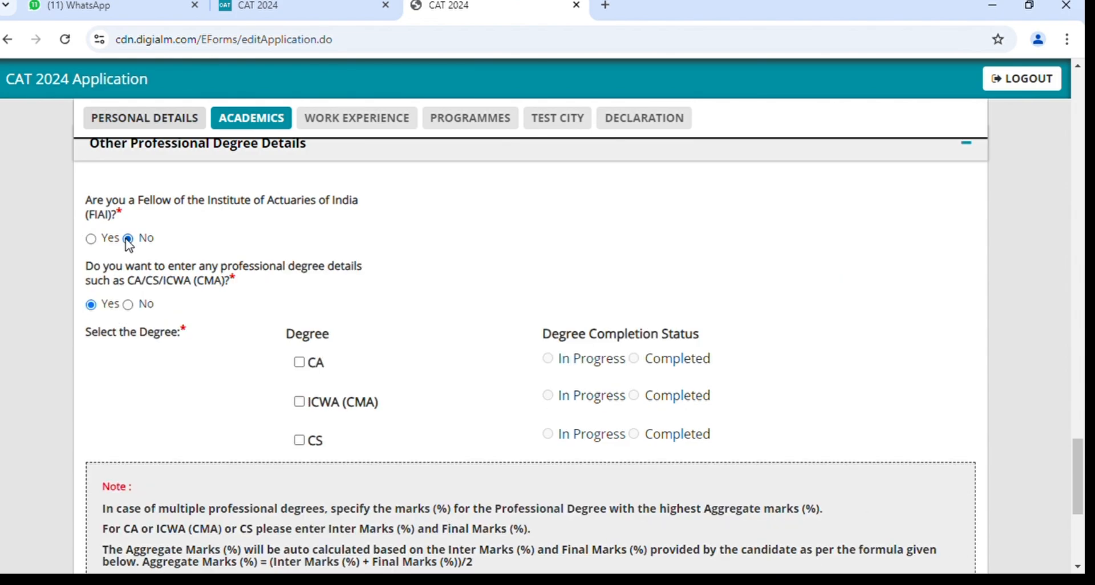
pyautogui.click(128, 304)
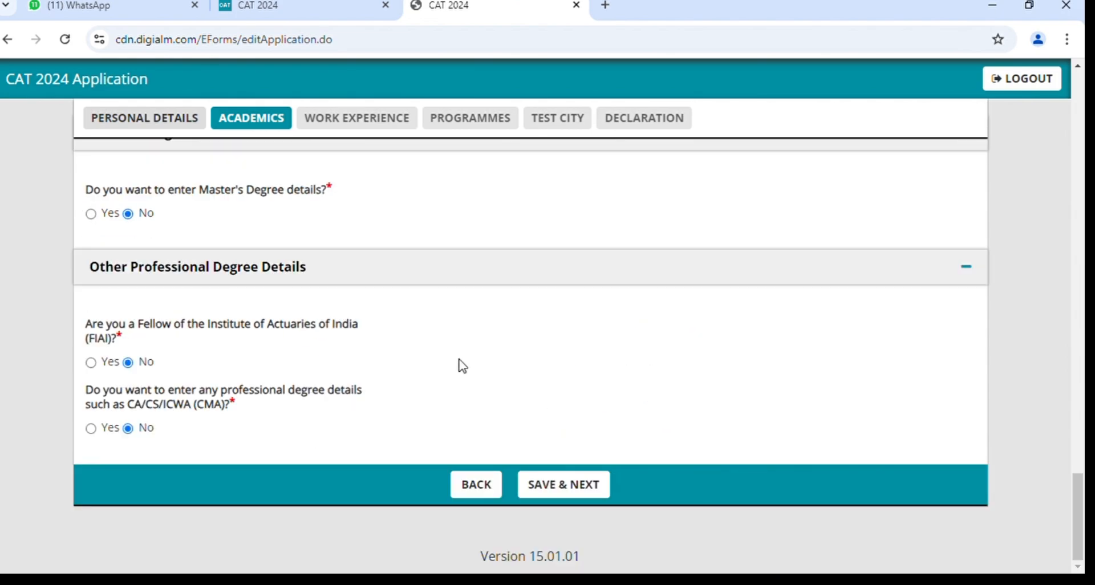
pyautogui.scroll(15, 624, 335)
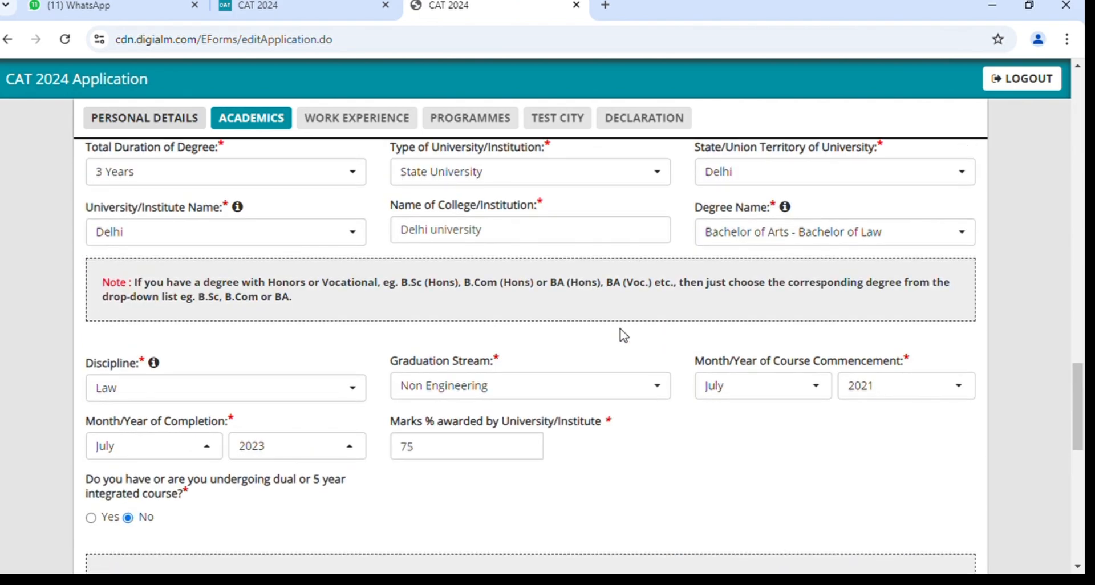
pyautogui.scroll(15, 624, 335)
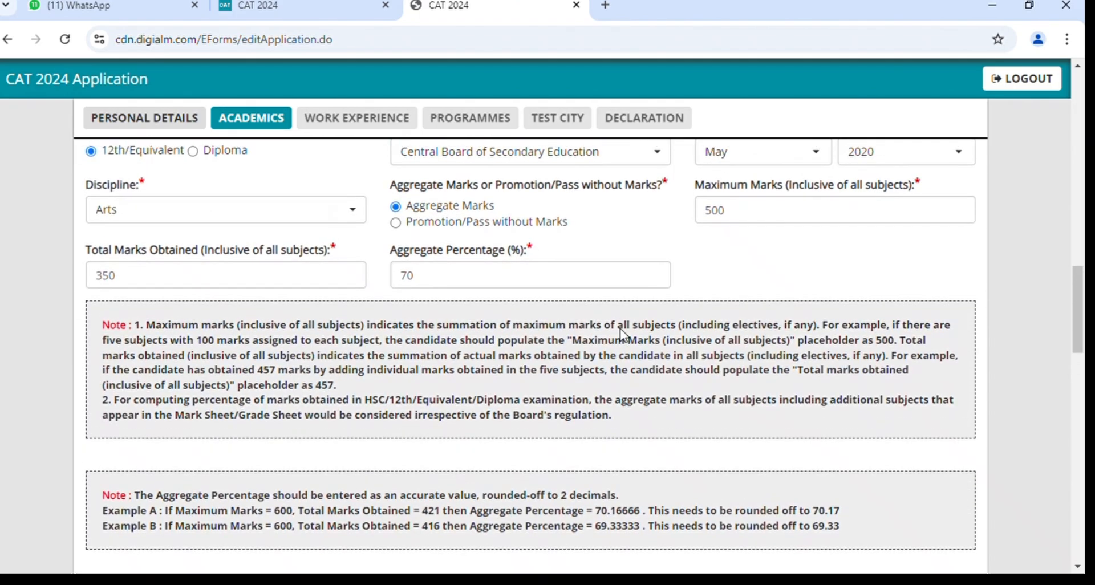
pyautogui.scroll(10, 628, 336)
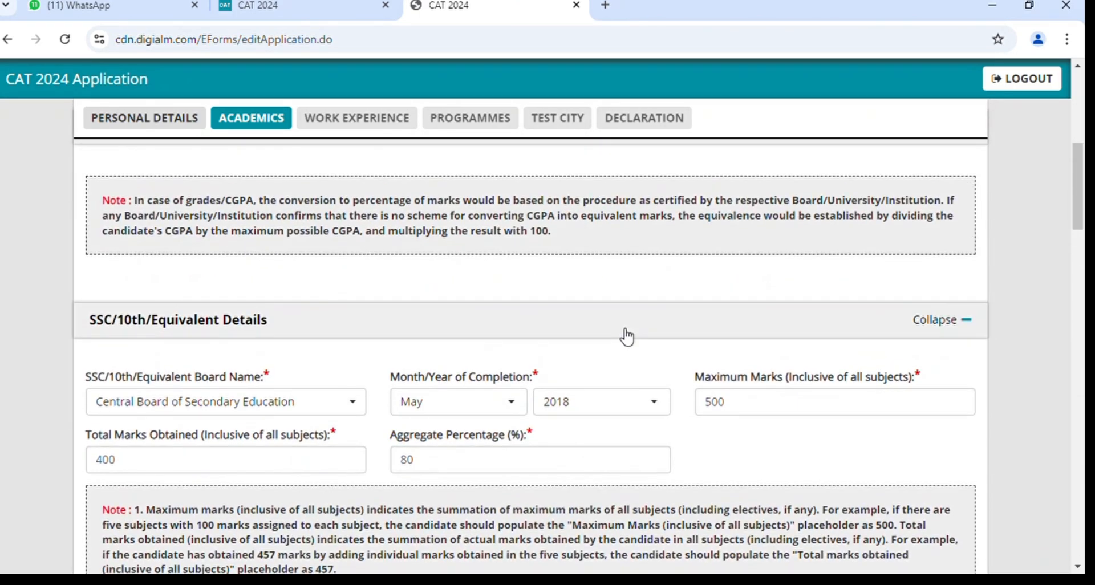
pyautogui.scroll(-18, 626, 336)
pyautogui.scroll(-20, 623, 335)
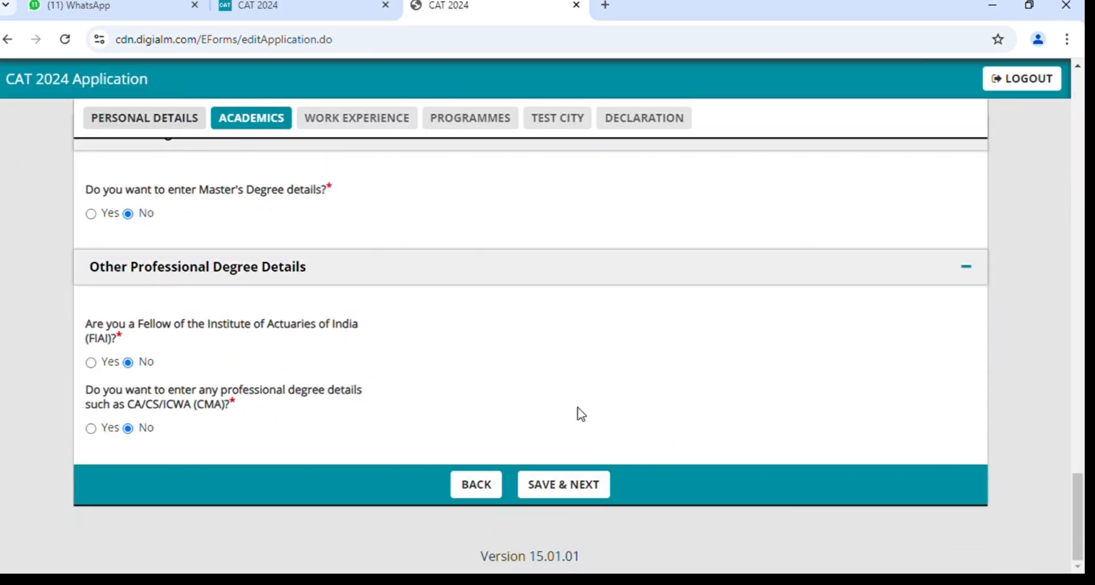
pyautogui.scroll(4, 580, 414)
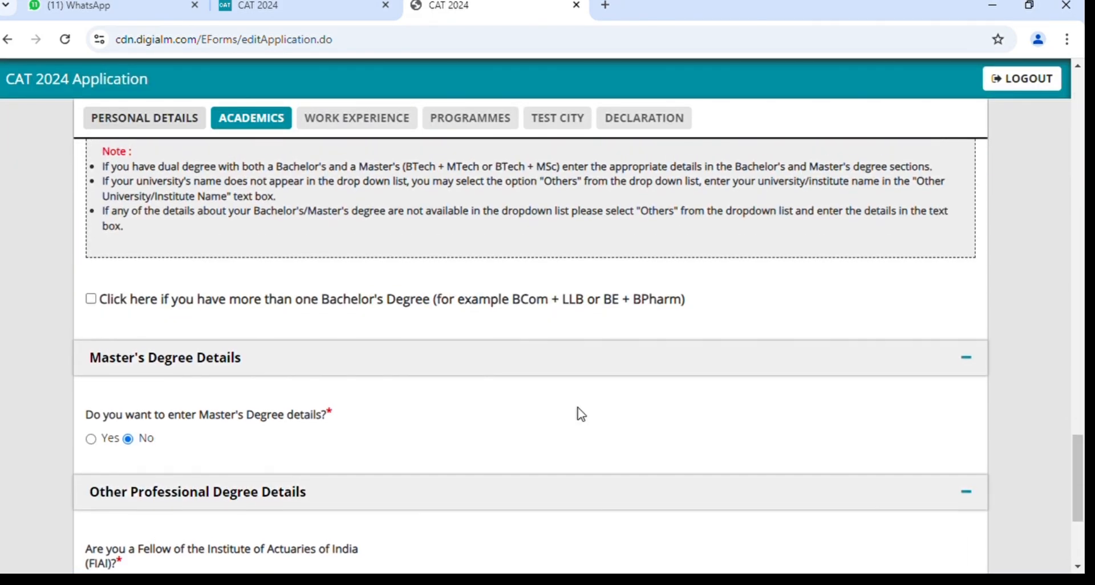
pyautogui.scroll(-2, 581, 414)
pyautogui.scroll(-2, 580, 414)
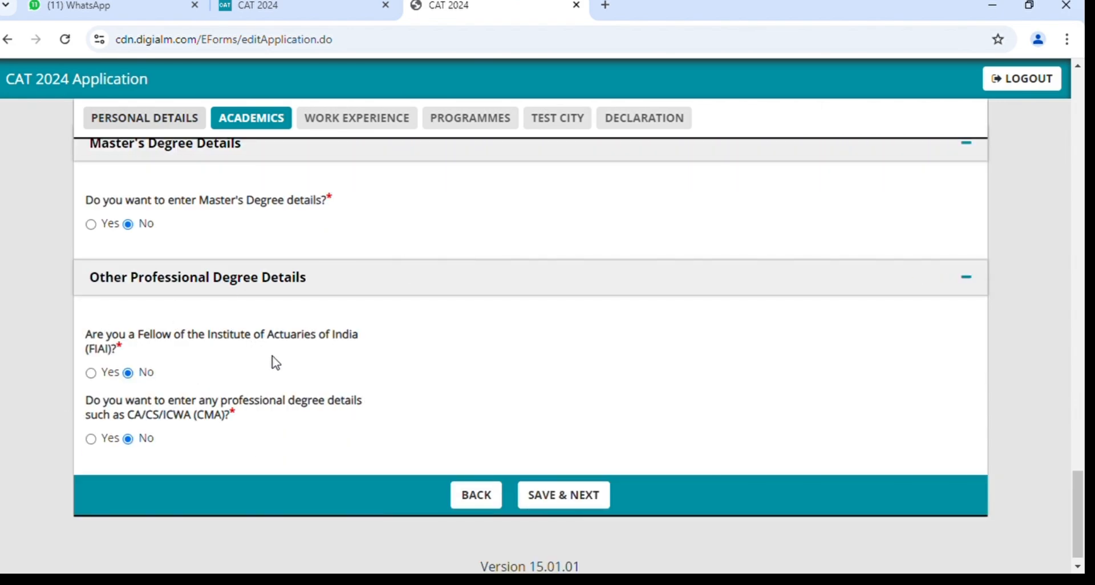
pyautogui.scroll(1, 276, 362)
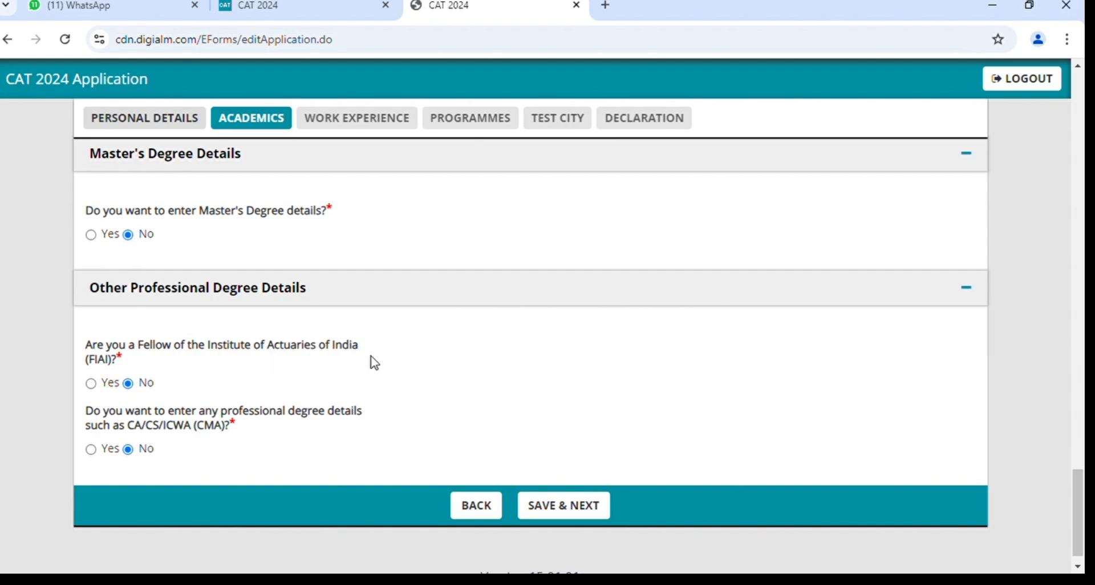
pyautogui.scroll(6, 375, 363)
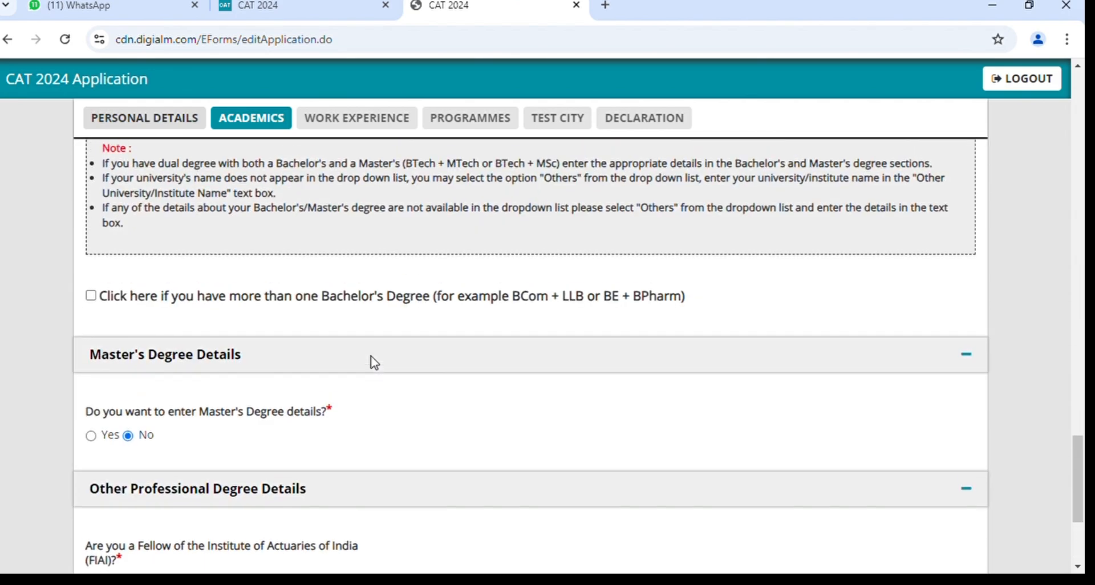
pyautogui.scroll(4, 376, 364)
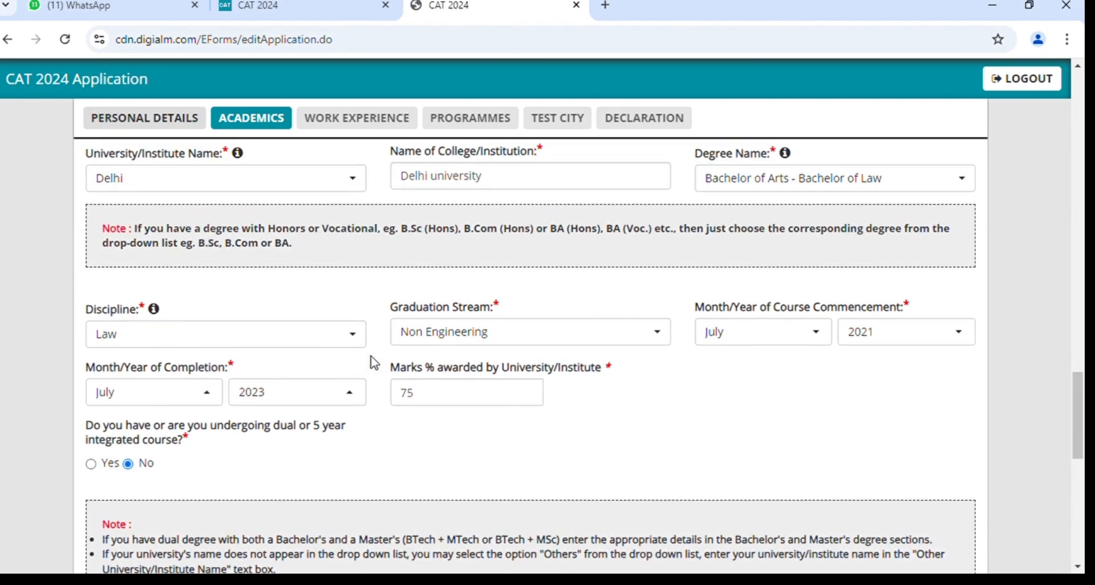
pyautogui.scroll(5, 375, 363)
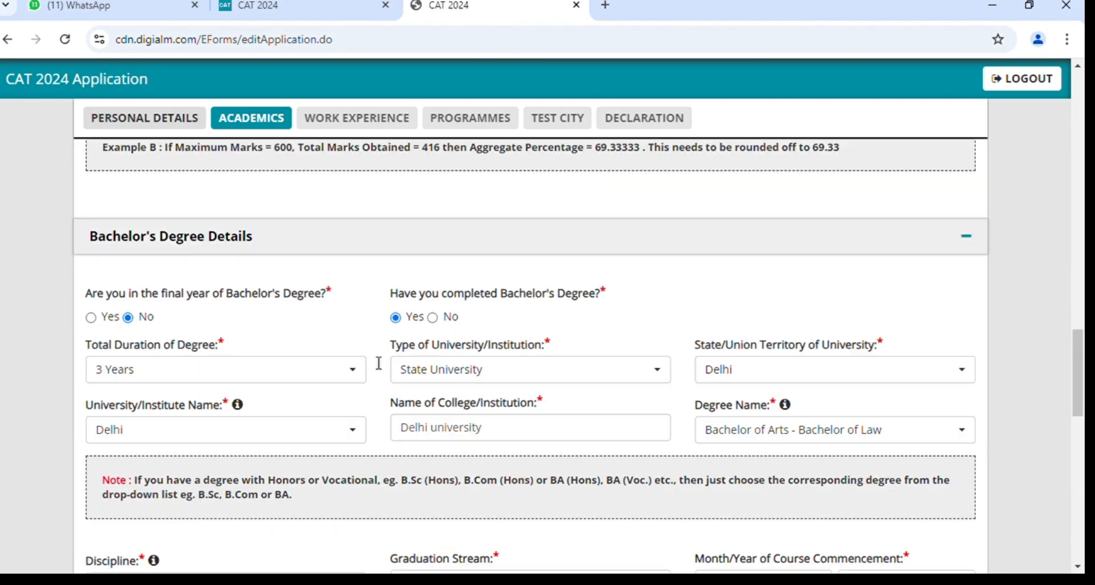
pyautogui.scroll(1, 379, 363)
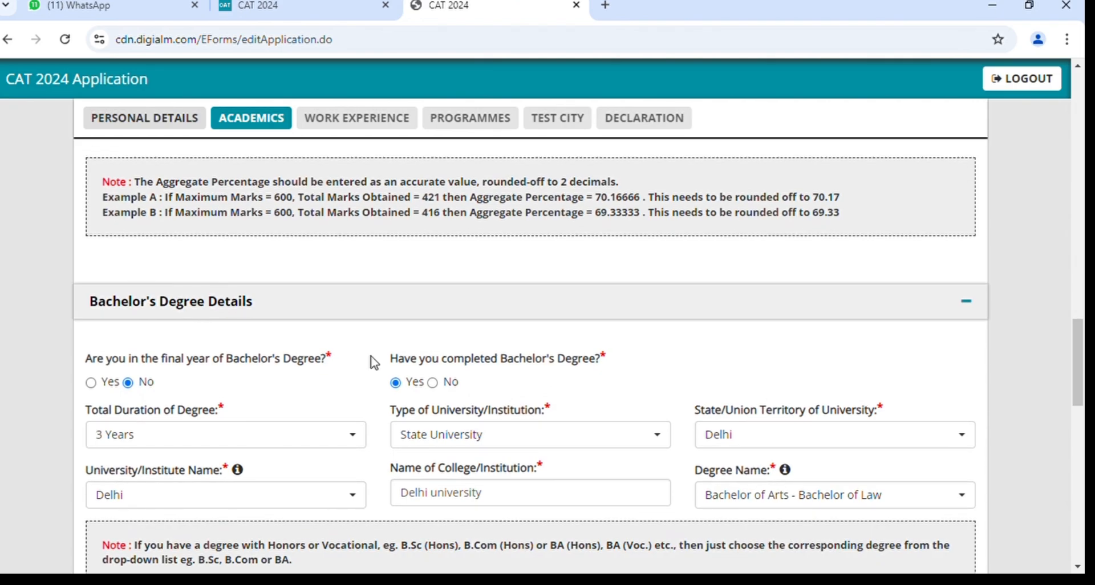
pyautogui.scroll(10, 374, 362)
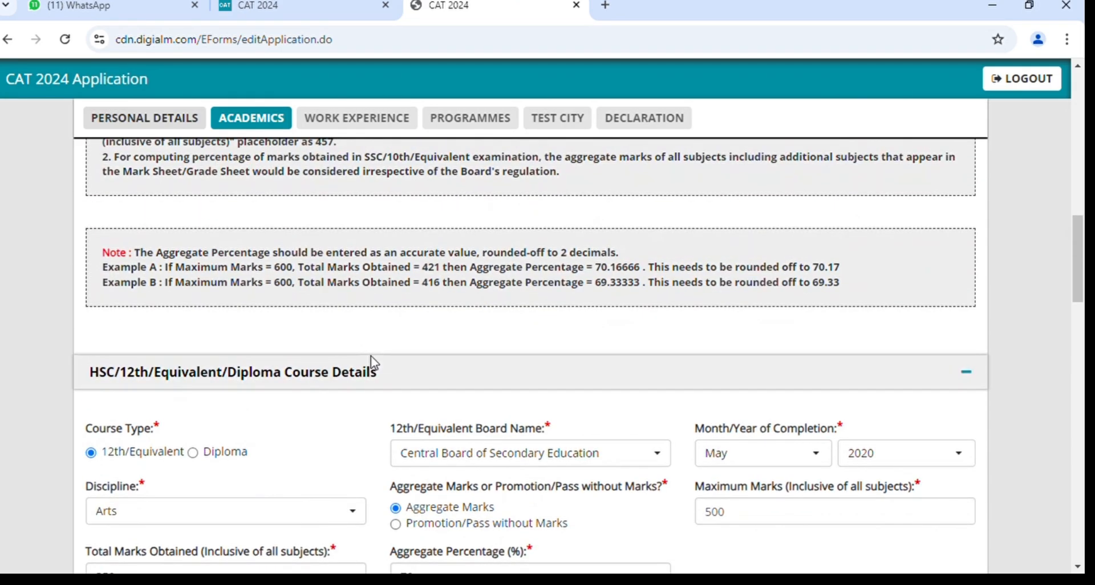
pyautogui.scroll(-5, 375, 363)
pyautogui.scroll(-12, 379, 362)
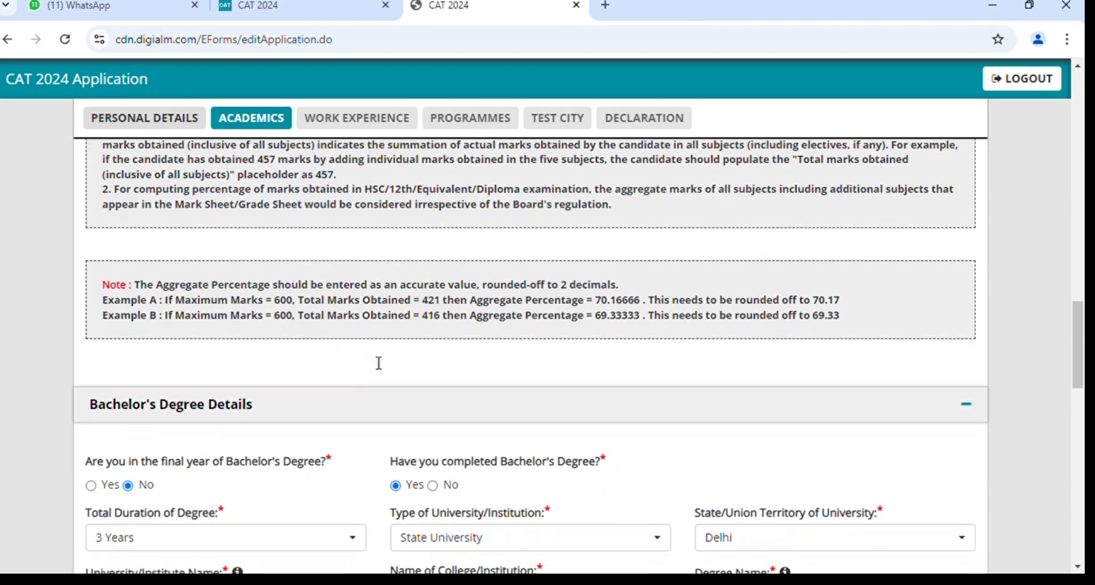
pyautogui.scroll(-9, 374, 363)
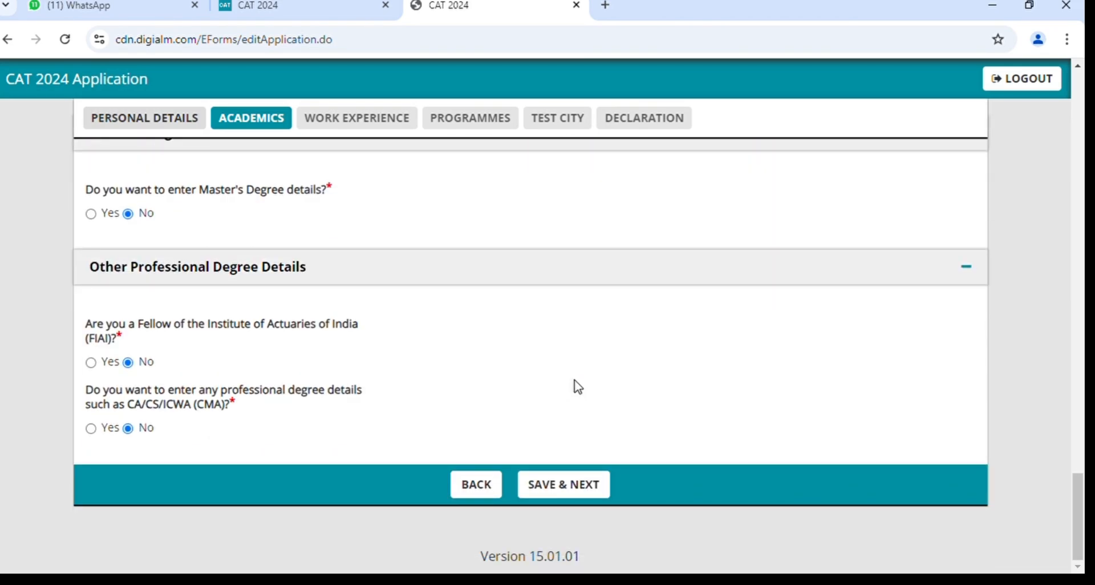
# Attempt saving, dismiss the date-gap alert, and change the commencement month to June 2021.
pyautogui.click(588, 489)
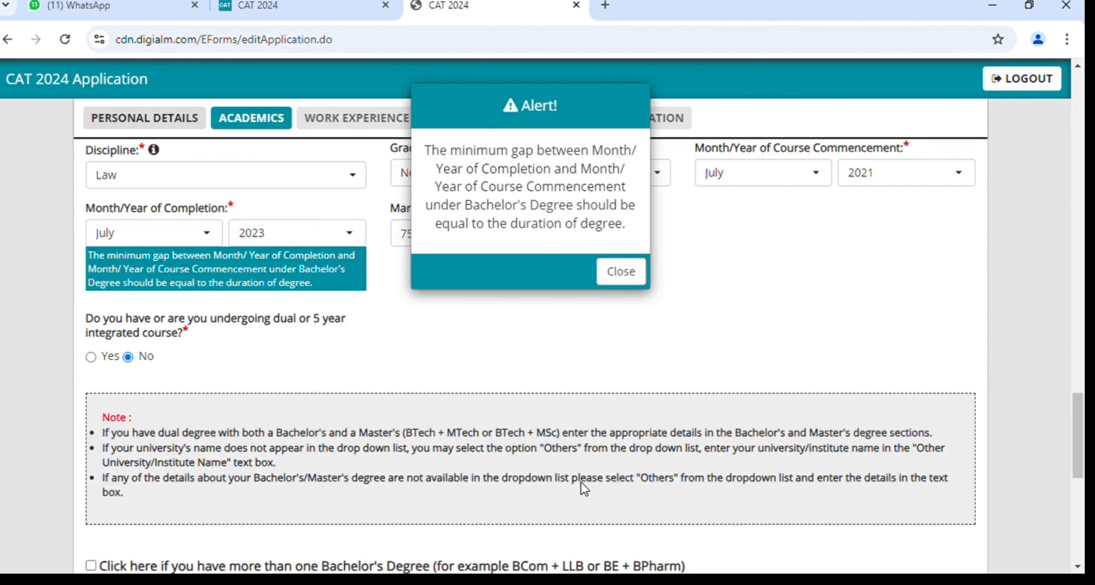
pyautogui.click(629, 283)
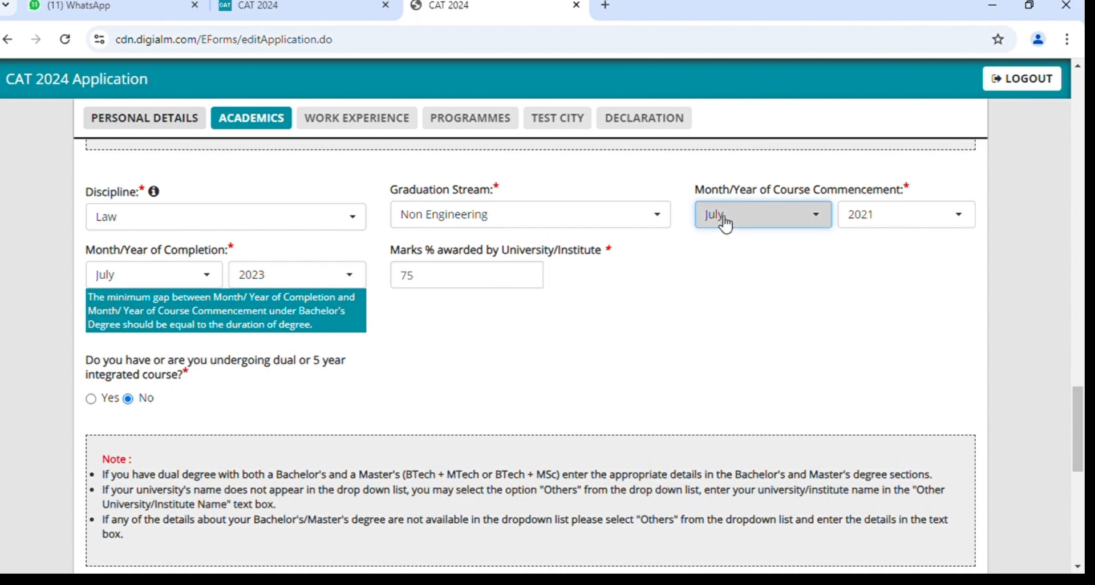
pyautogui.click(723, 221)
pyautogui.click(724, 404)
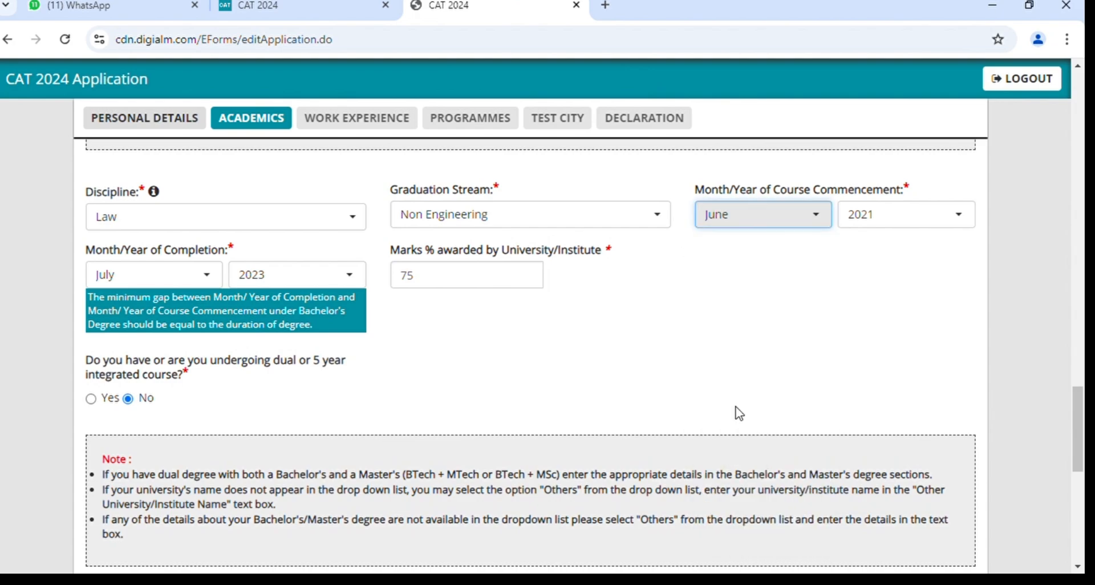
pyautogui.scroll(-10, 740, 413)
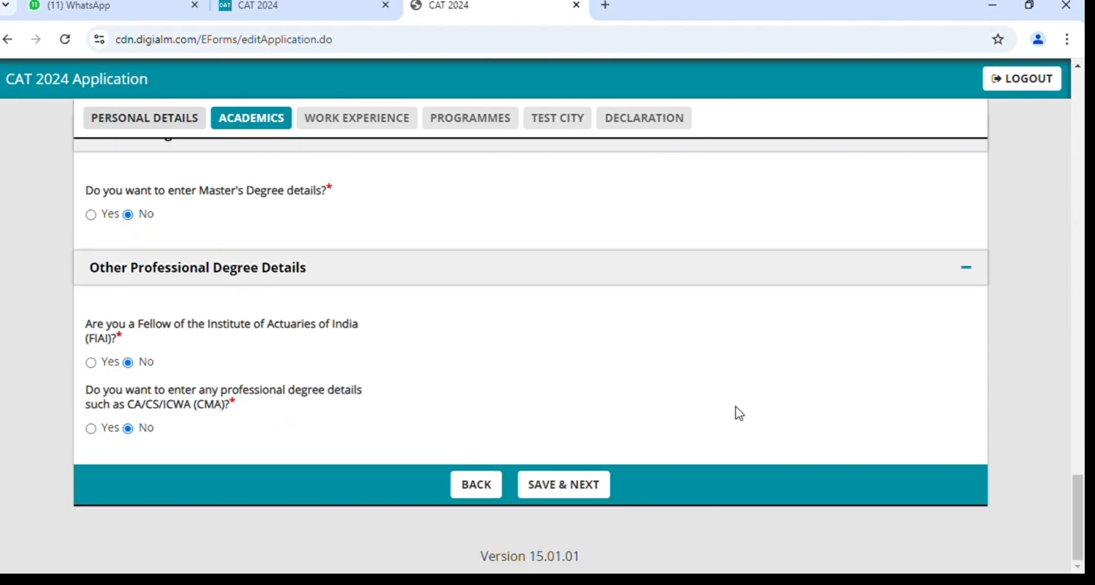
# Save the Academics details and review Work Experience, leaving every industry row blank.
pyautogui.click(553, 496)
pyautogui.scroll(-4, 223, 314)
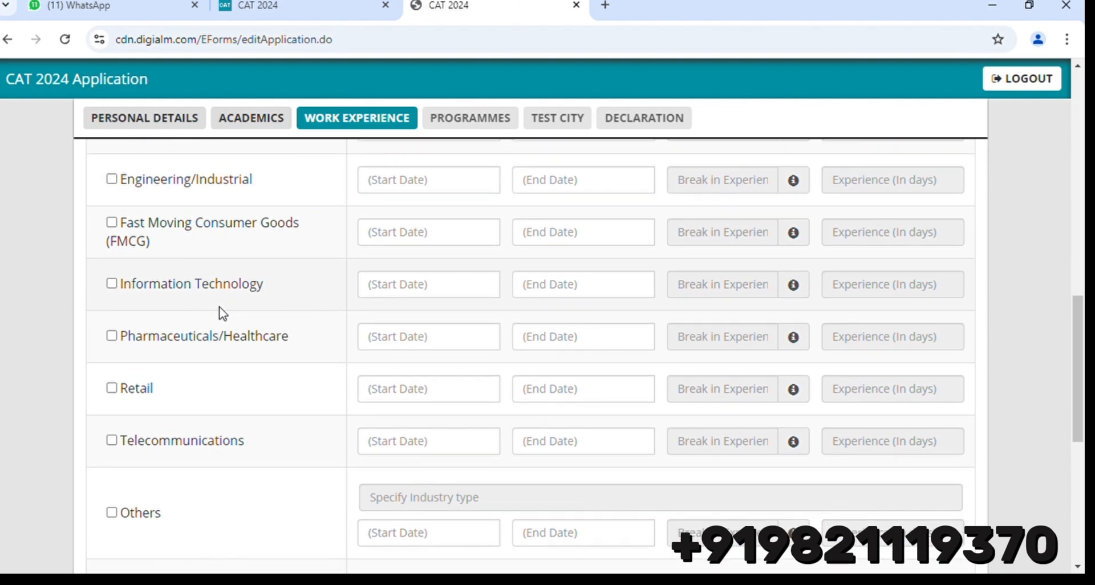
pyautogui.scroll(-2, 223, 313)
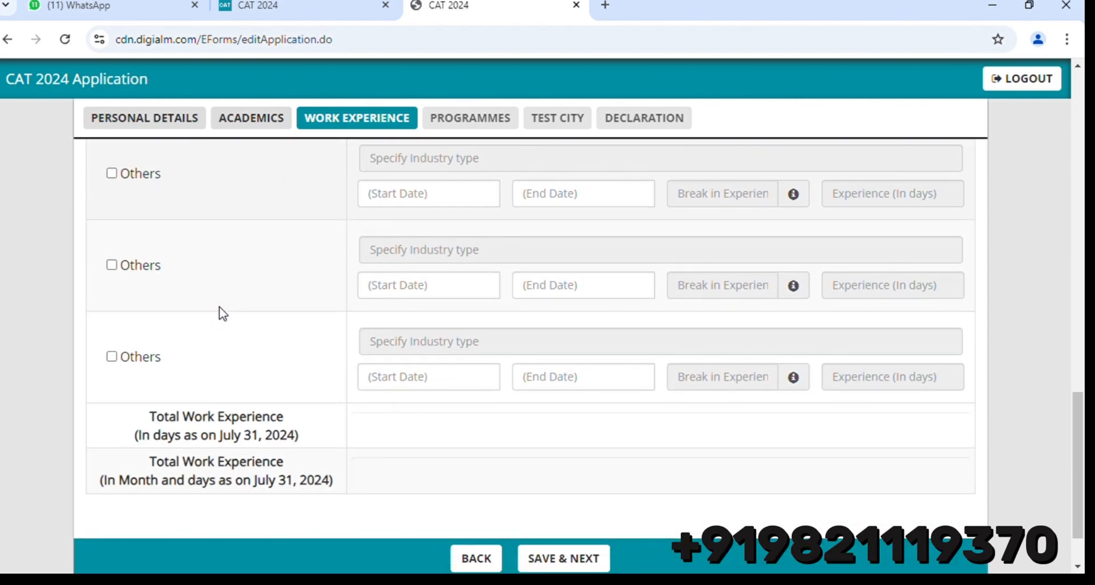
pyautogui.scroll(8, 591, 359)
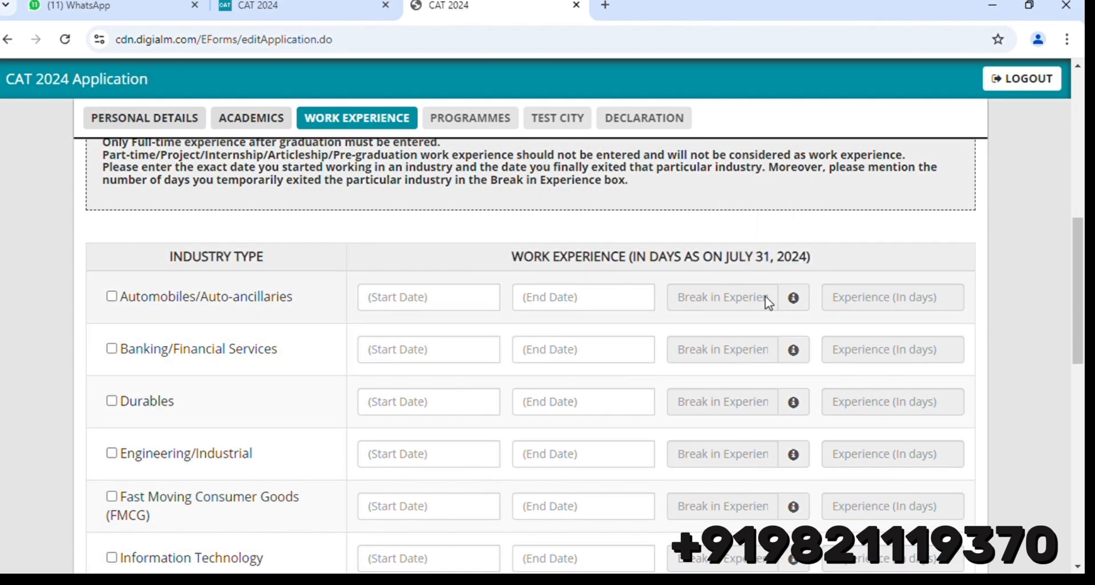
pyautogui.scroll(-2, 899, 298)
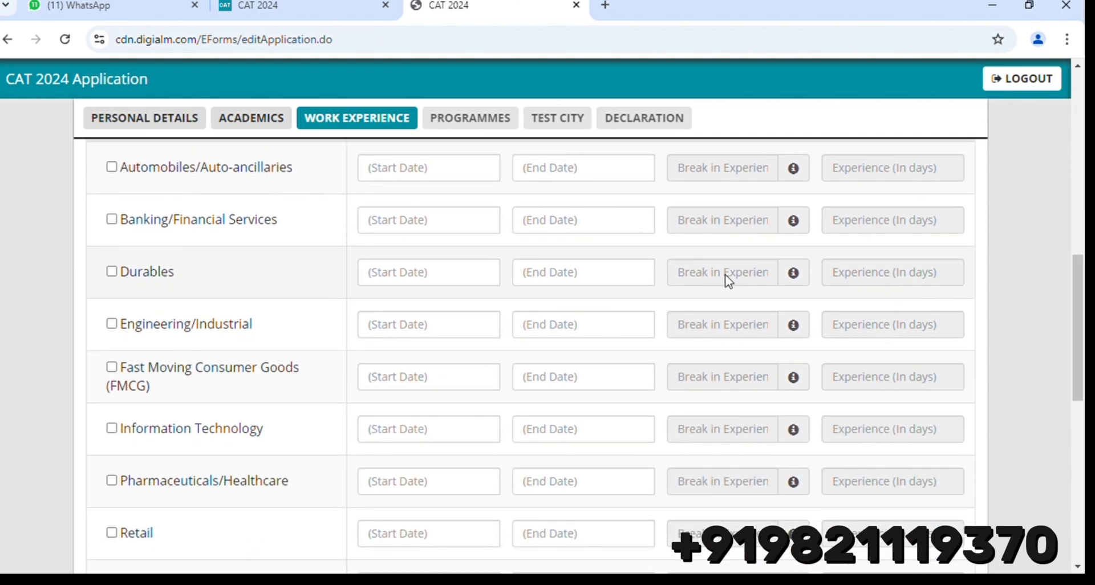
pyautogui.scroll(-5, 728, 280)
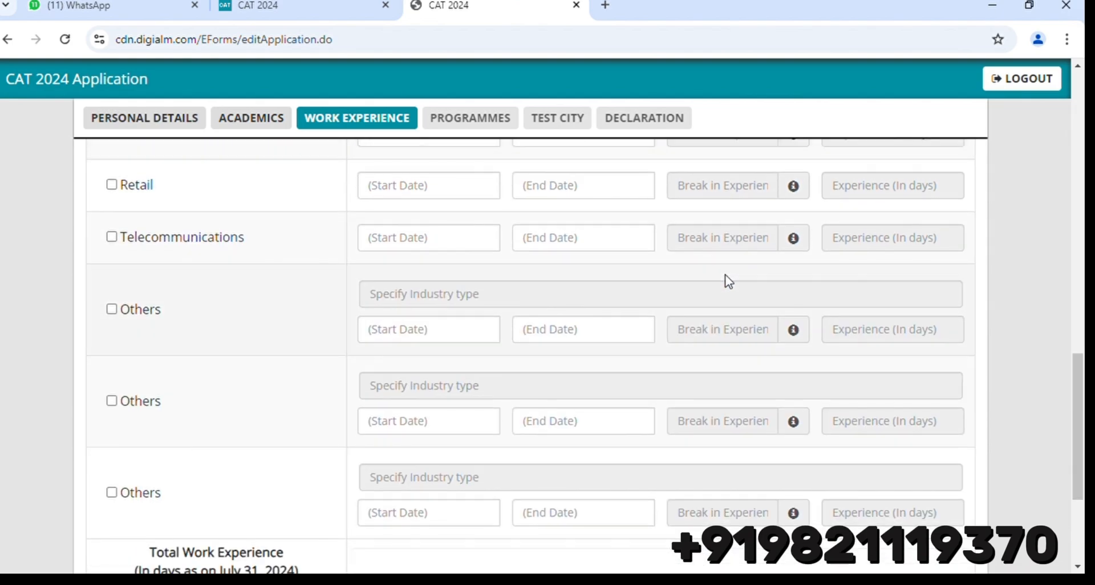
pyautogui.scroll(-2, 729, 281)
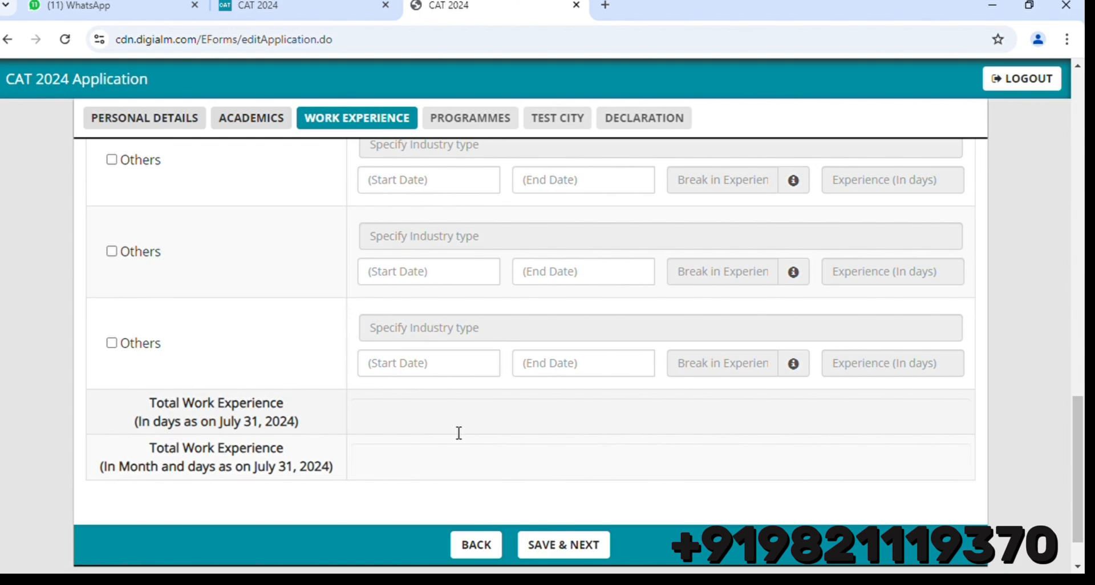
pyautogui.scroll(6, 459, 432)
pyautogui.scroll(-7, 457, 430)
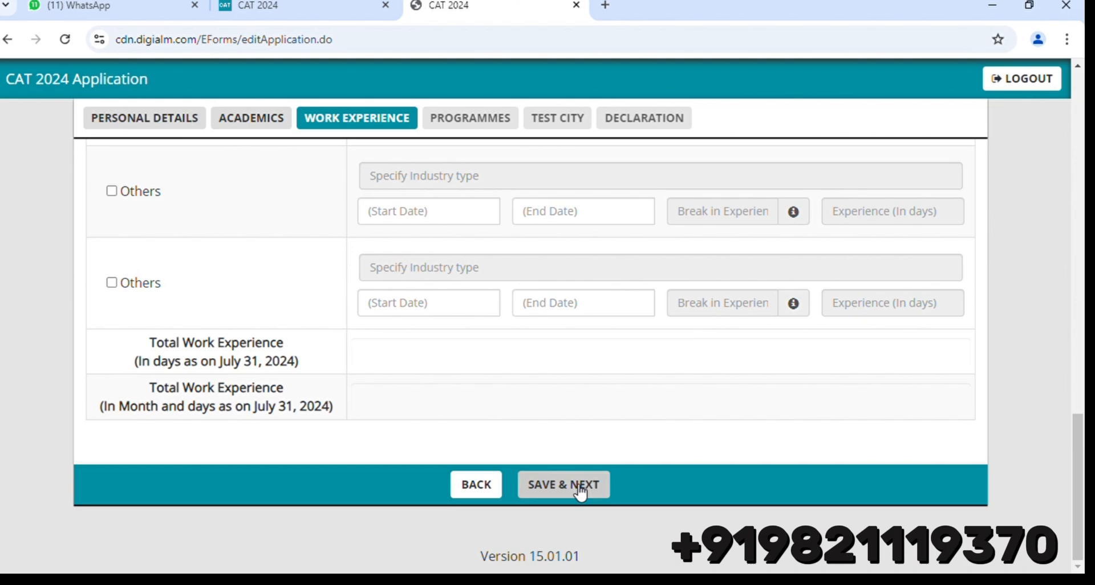
# Save the blank Work Experience section and dismiss the Data Saved Successfully confirmation.
pyautogui.click(581, 489)
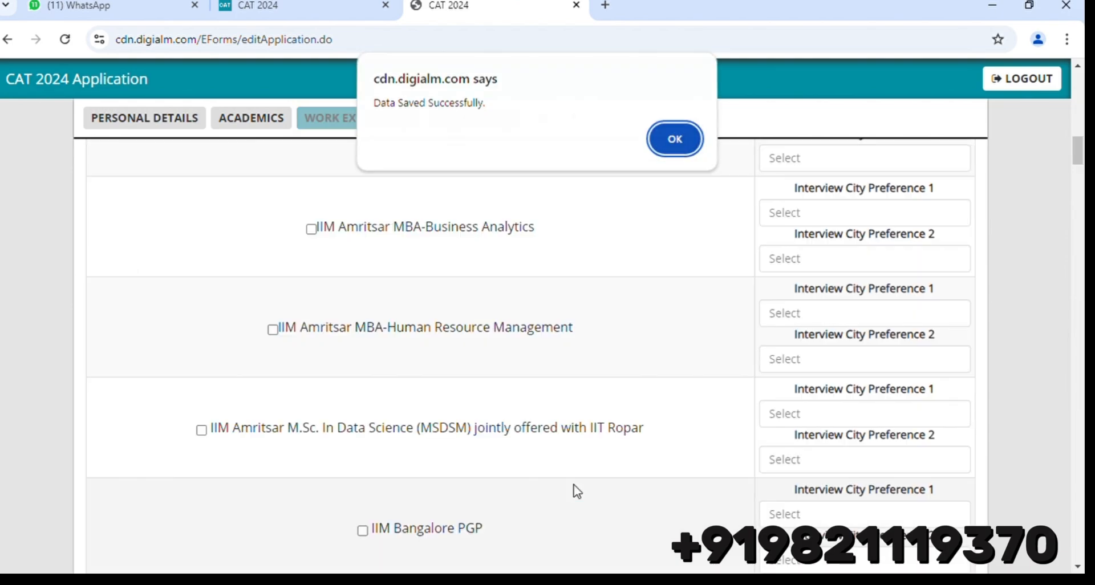
pyautogui.click(675, 141)
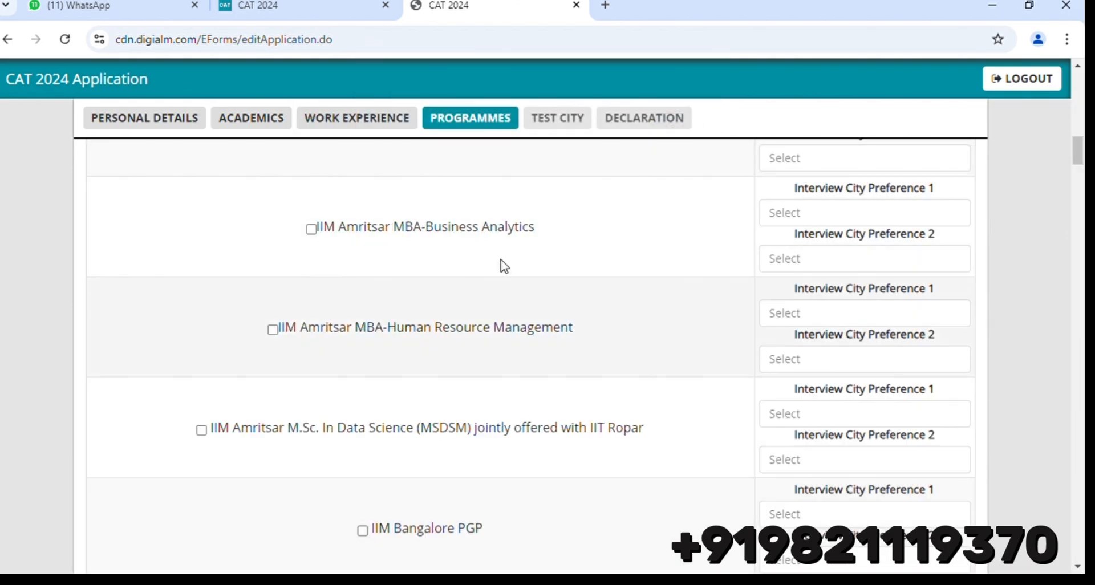
pyautogui.scroll(15, 502, 259)
pyautogui.scroll(3, 500, 255)
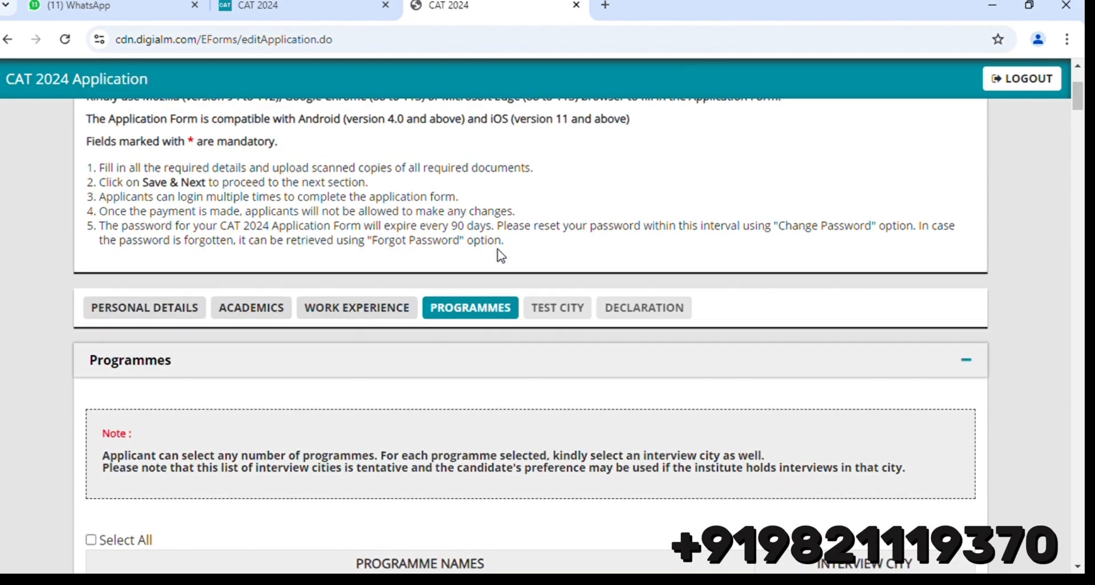
pyautogui.scroll(-3, 500, 256)
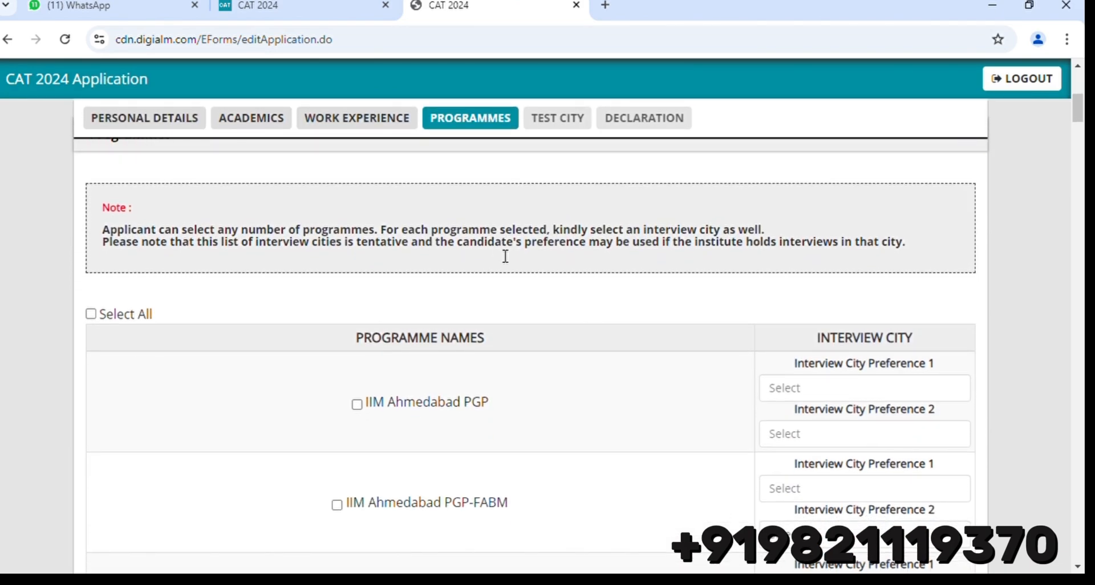
pyautogui.scroll(-2, 506, 256)
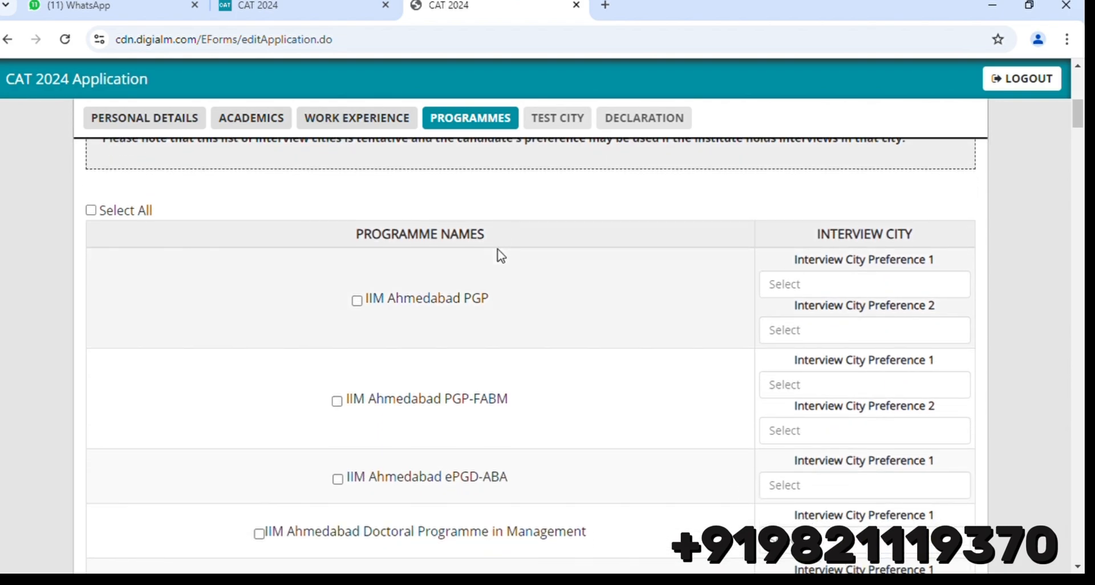
pyautogui.scroll(-2, 501, 257)
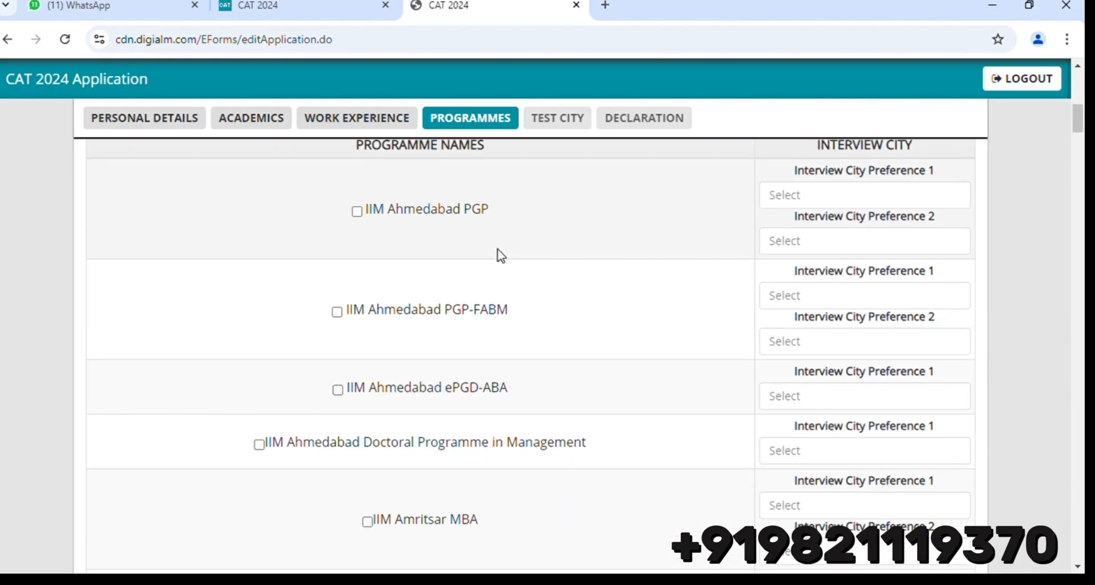
pyautogui.scroll(-5, 501, 256)
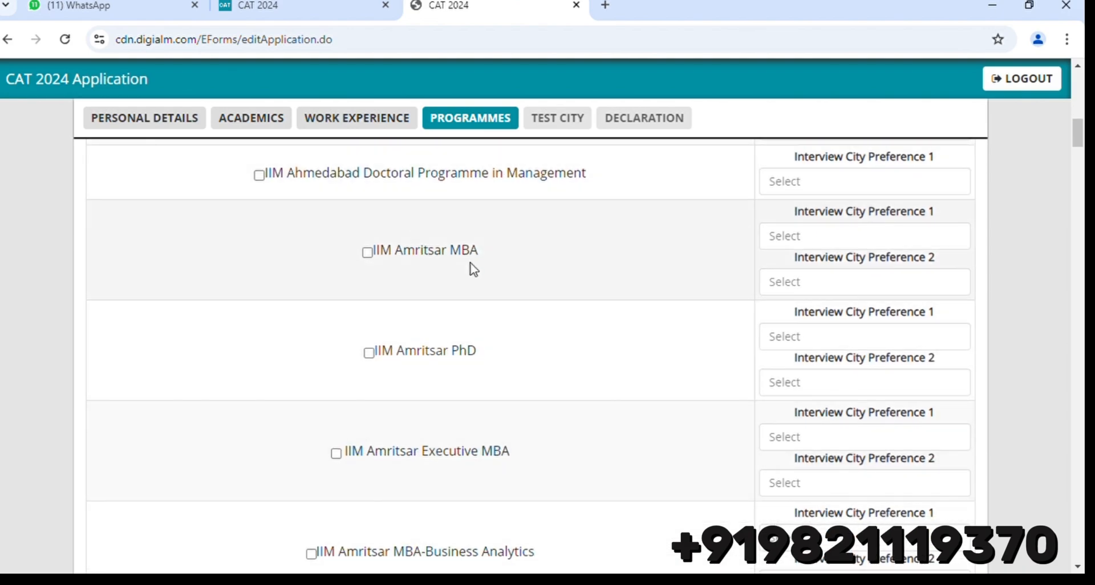
pyautogui.scroll(-4, 474, 268)
pyautogui.scroll(3, 473, 268)
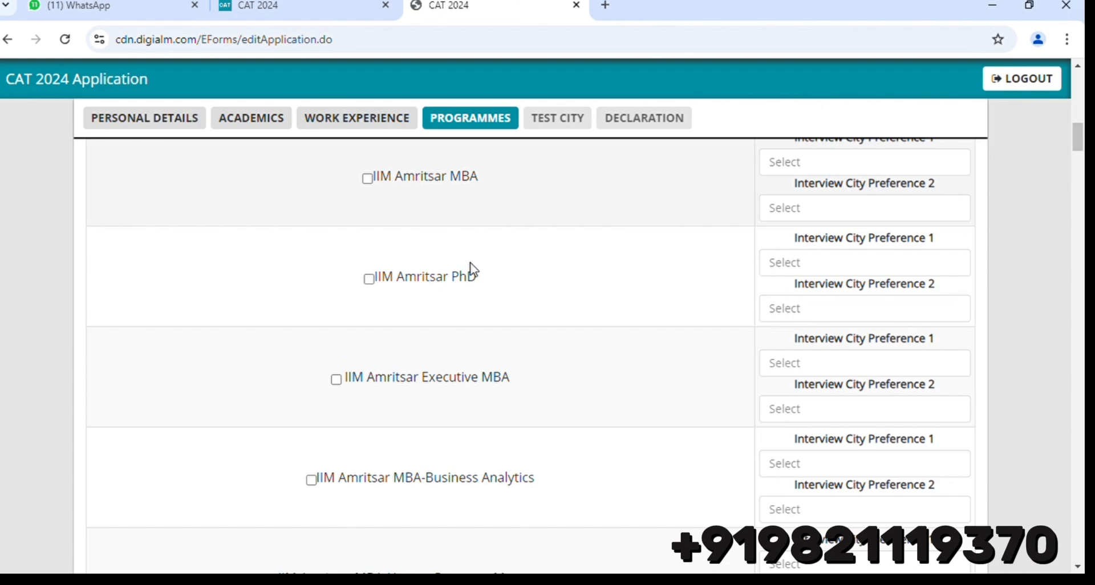
pyautogui.scroll(-6, 474, 268)
pyautogui.scroll(-3, 474, 268)
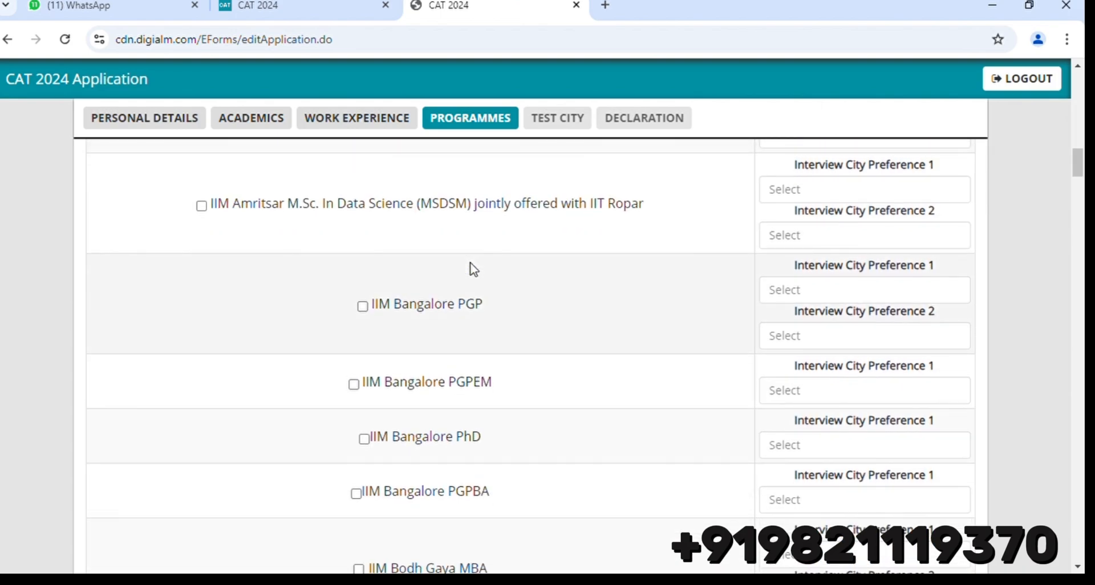
pyautogui.scroll(-6, 472, 268)
# Tick the IIM Bodh Gaya MBA and IIM Bodh Gaya MBA (Digital Business Management) programmes.
pyautogui.click(359, 289)
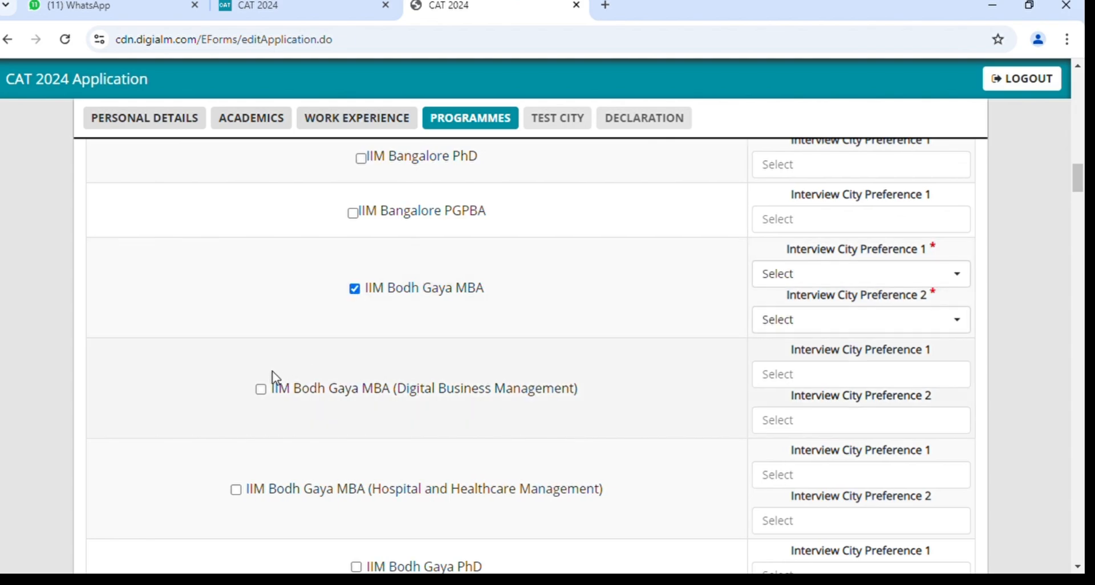
pyautogui.scroll(1, 267, 403)
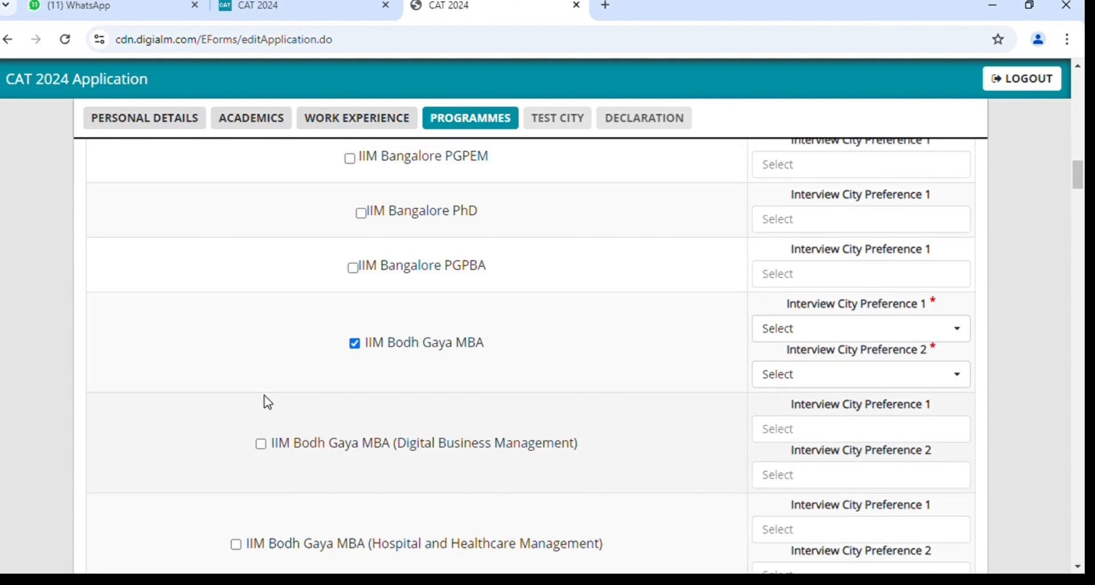
pyautogui.scroll(-1, 264, 413)
pyautogui.click(260, 424)
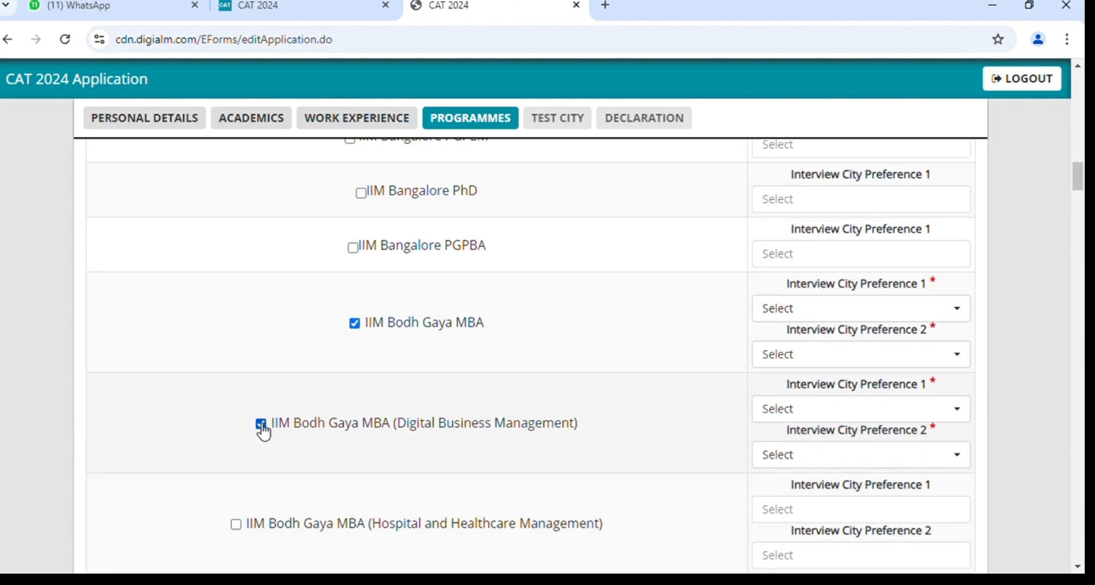
pyautogui.scroll(20, 263, 432)
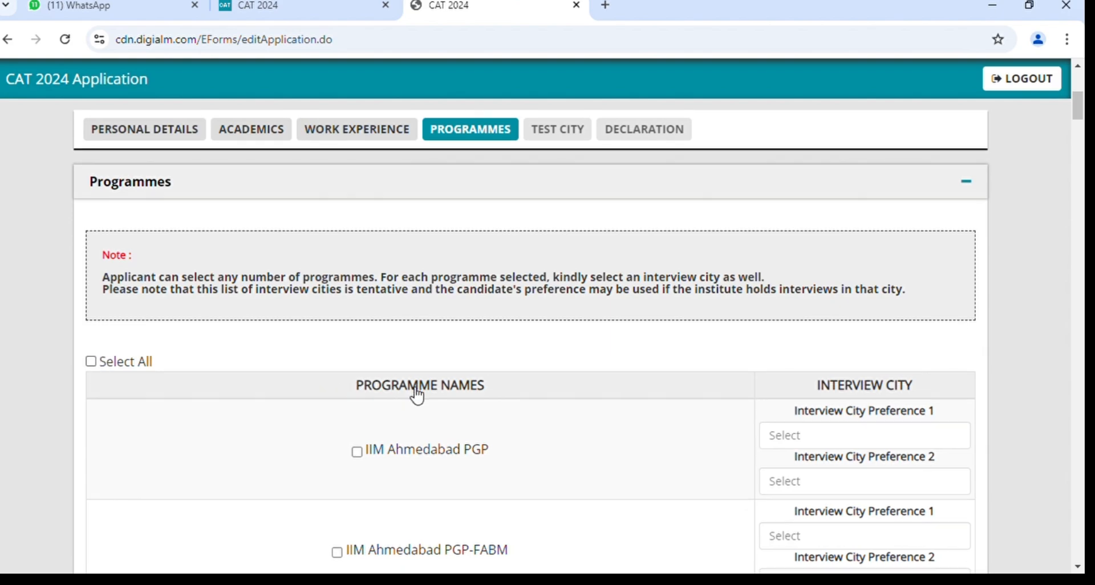
pyautogui.scroll(-3, 418, 393)
pyautogui.scroll(3, 418, 392)
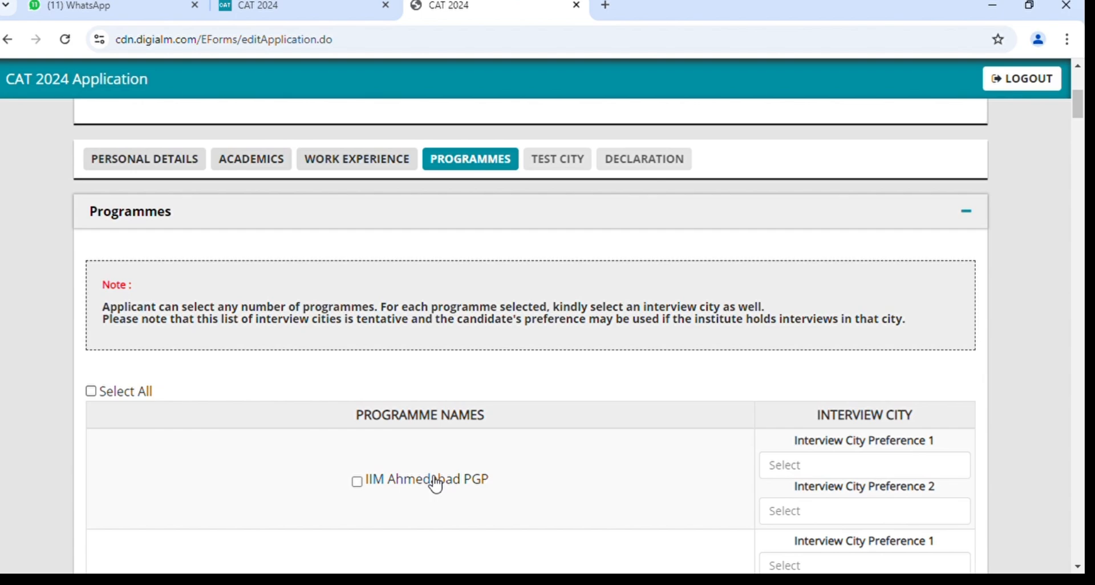
pyautogui.scroll(-10, 435, 484)
pyautogui.scroll(5, 435, 485)
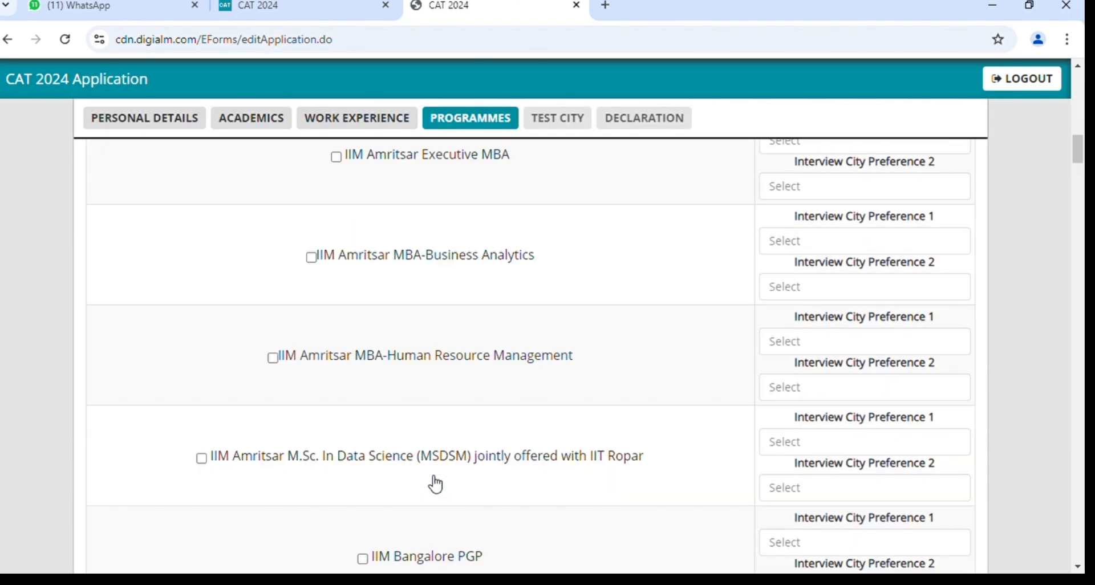
pyautogui.scroll(-20, 435, 485)
pyautogui.scroll(20, 435, 485)
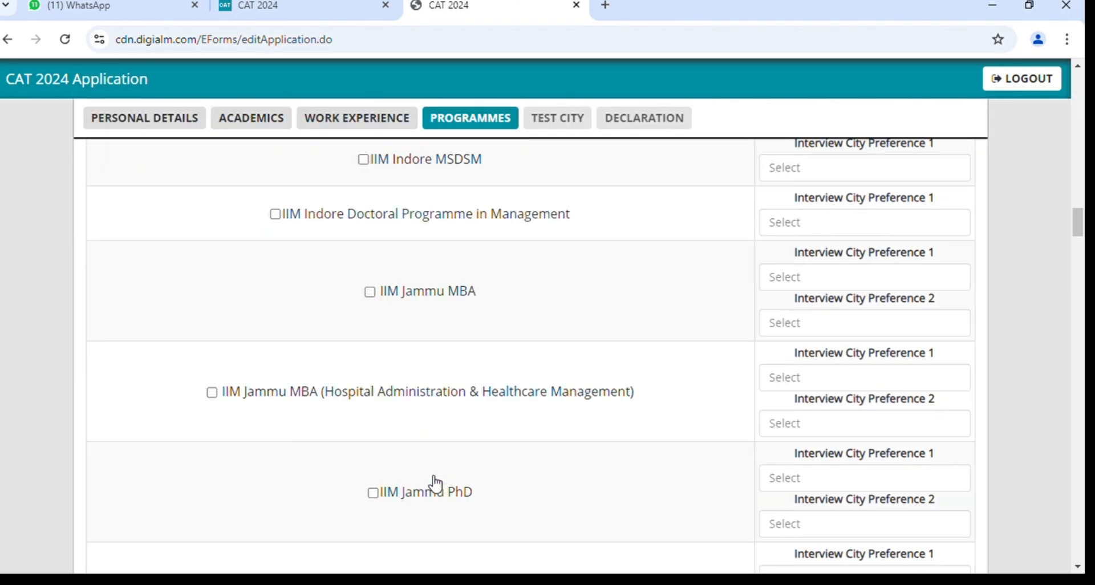
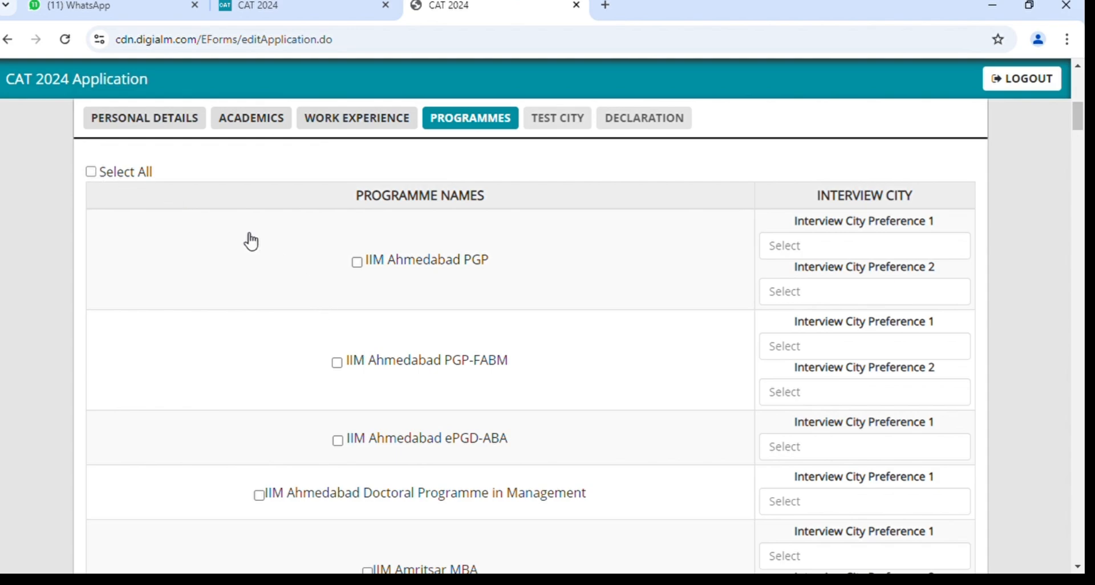
# Look over the programme list and tick Select All to choose every programme.
pyautogui.scroll(5, 515, 381)
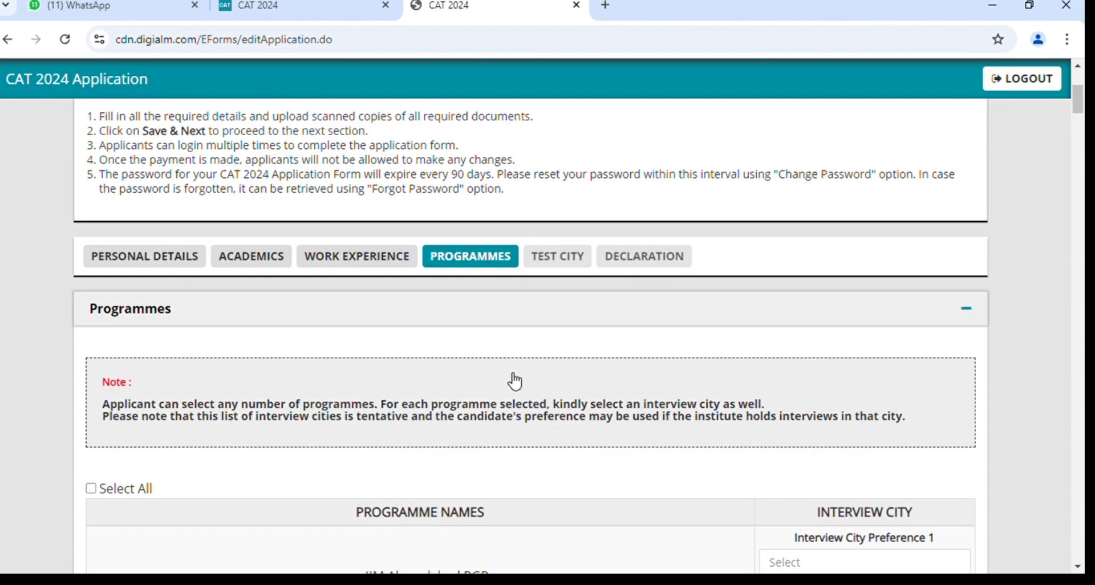
pyautogui.scroll(-20, 515, 381)
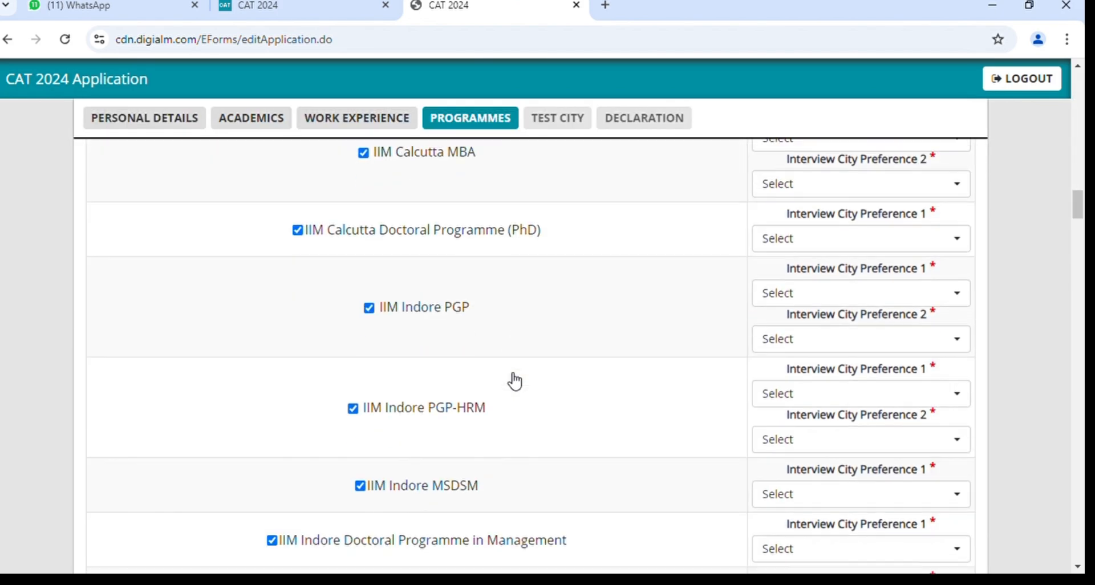
pyautogui.scroll(-20, 515, 381)
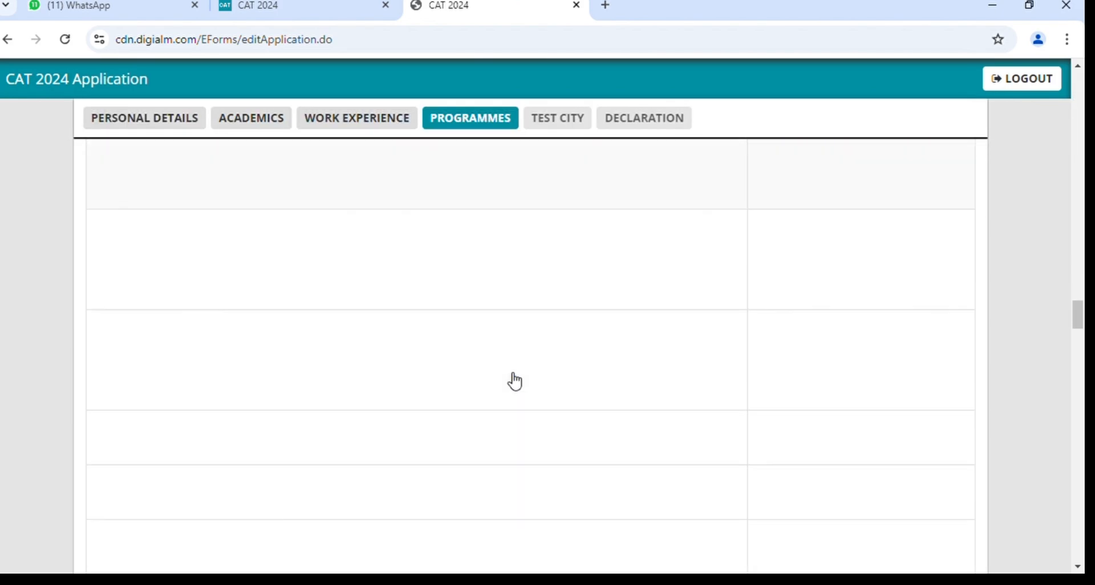
pyautogui.scroll(-20, 515, 381)
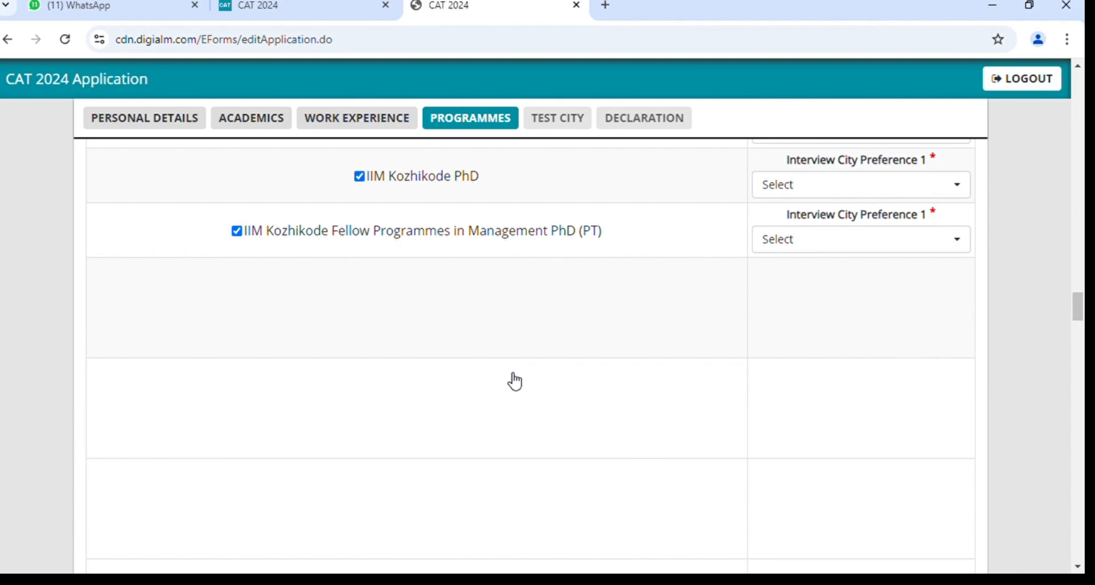
pyautogui.scroll(-20, 515, 381)
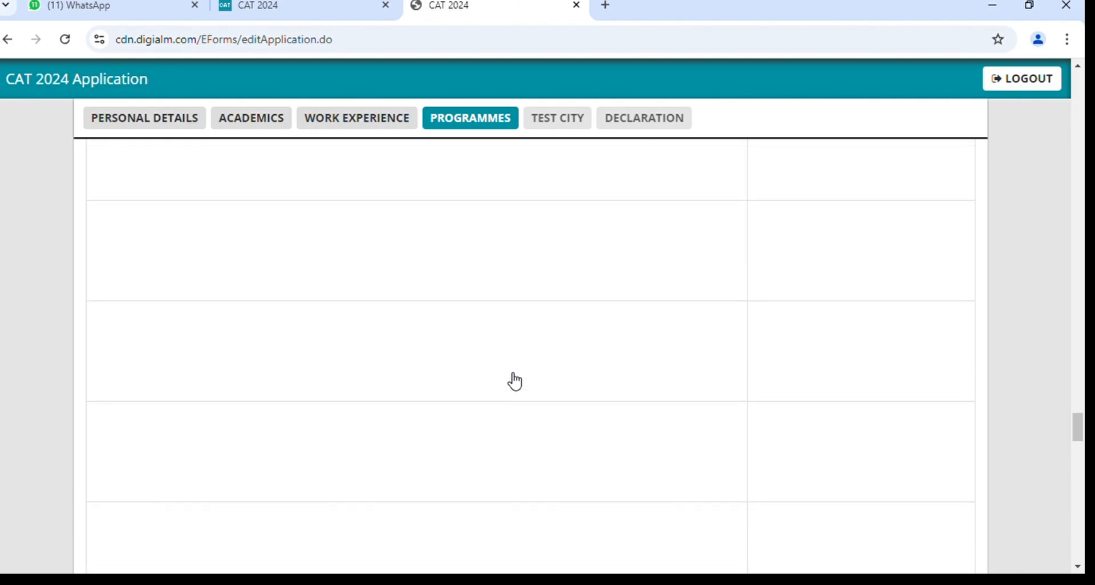
pyautogui.scroll(20, 512, 379)
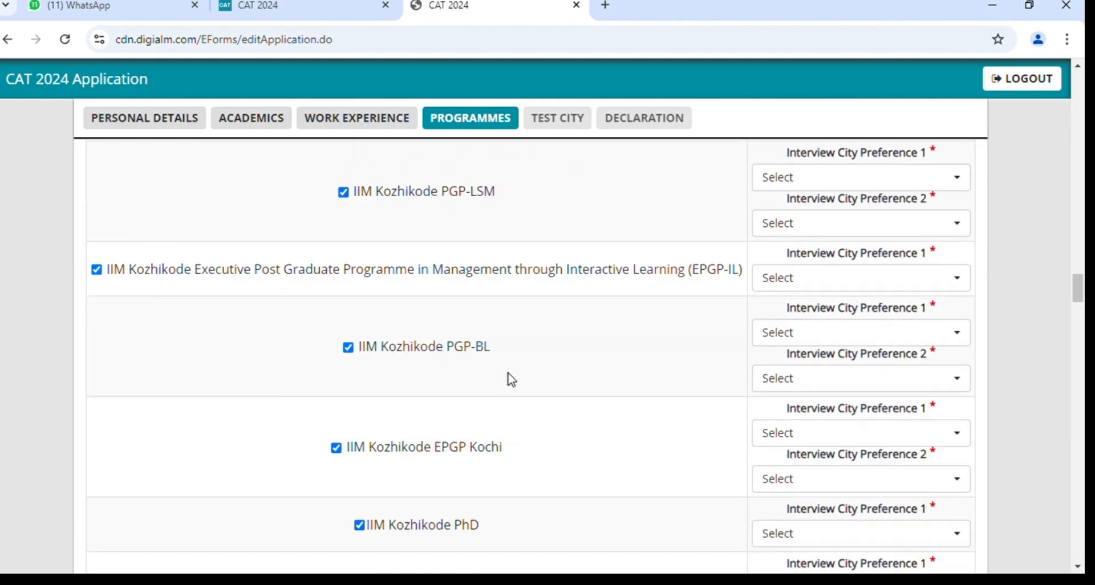
pyautogui.scroll(20, 511, 379)
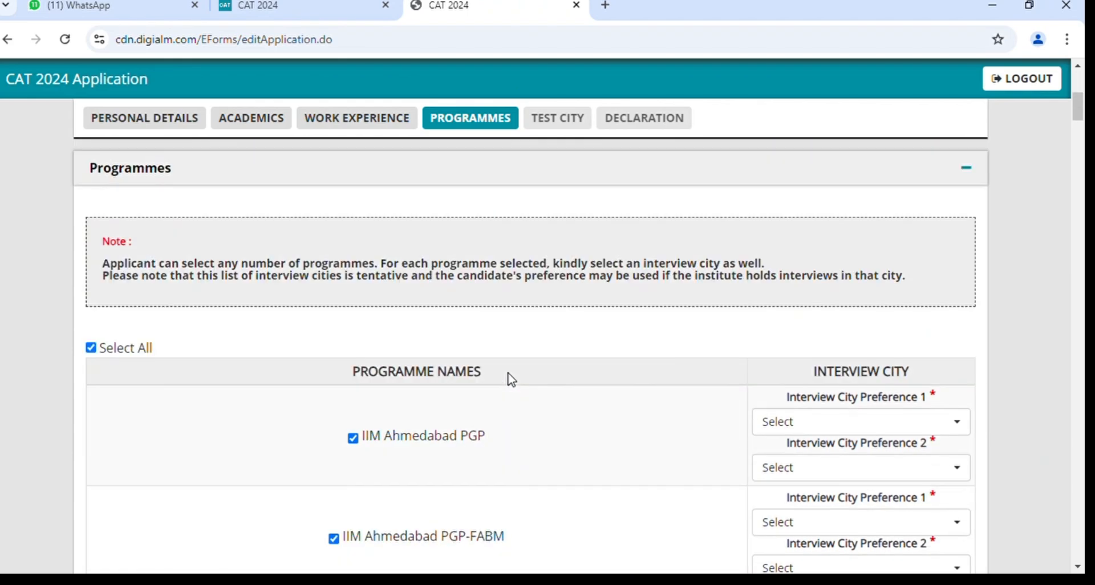
pyautogui.scroll(-5, 512, 379)
pyautogui.scroll(-2, 512, 379)
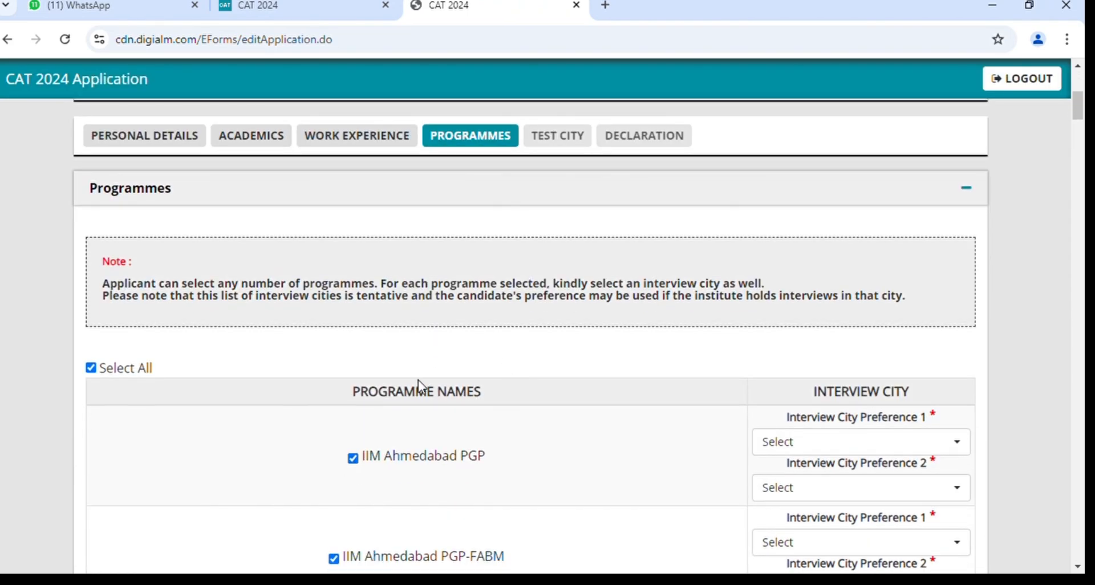
pyautogui.scroll(-1, 418, 380)
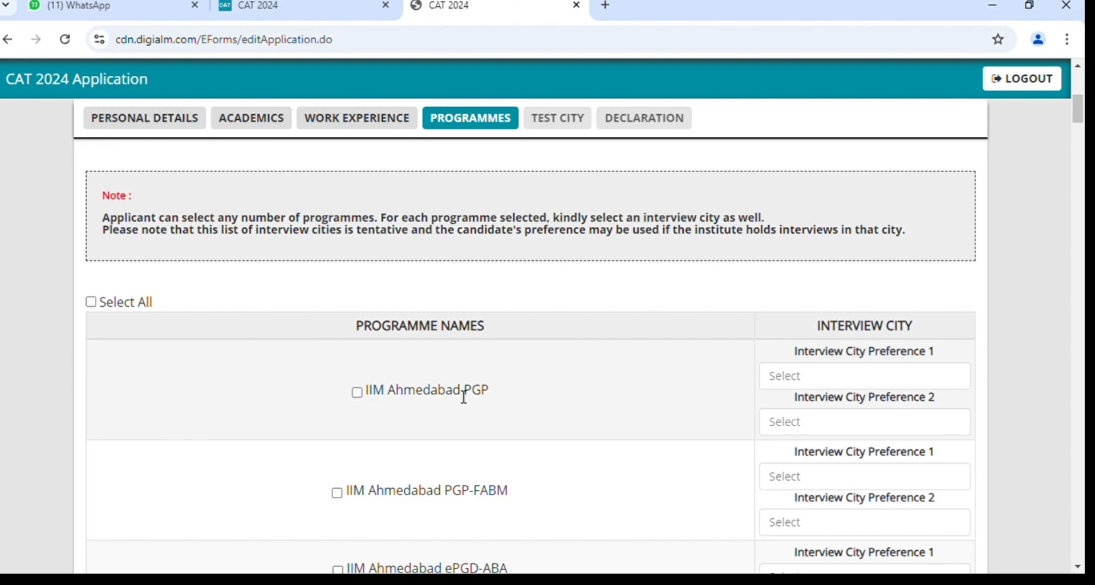
pyautogui.scroll(-7, 463, 396)
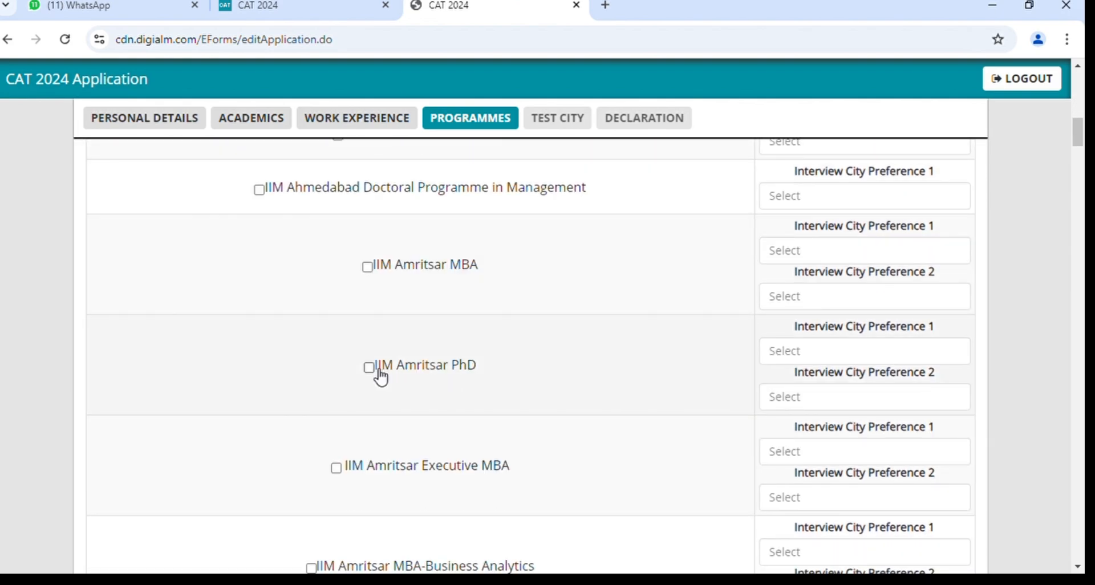
pyautogui.scroll(5, 380, 378)
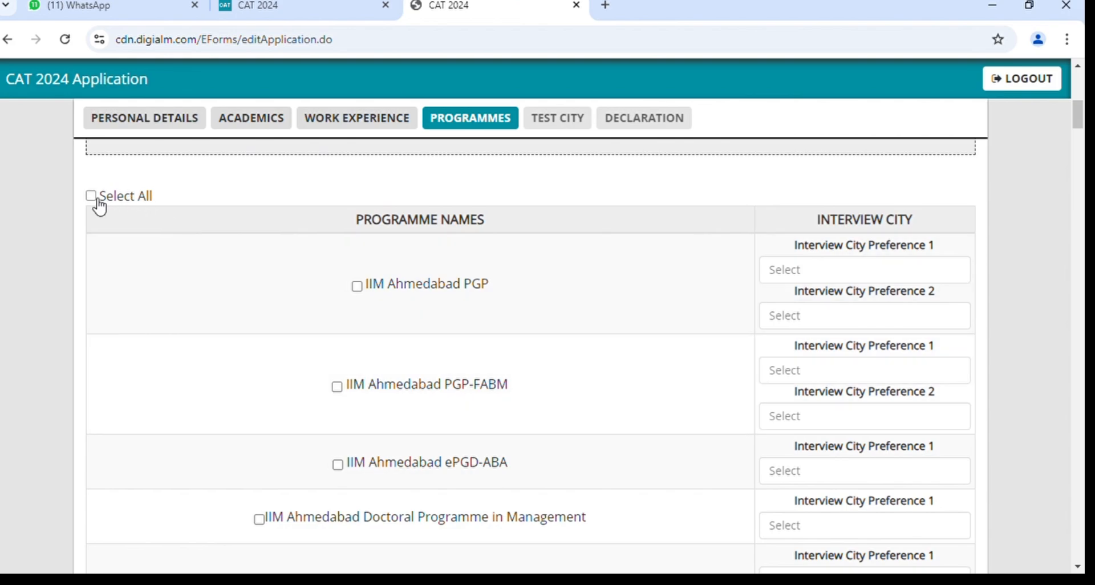
pyautogui.click(91, 195)
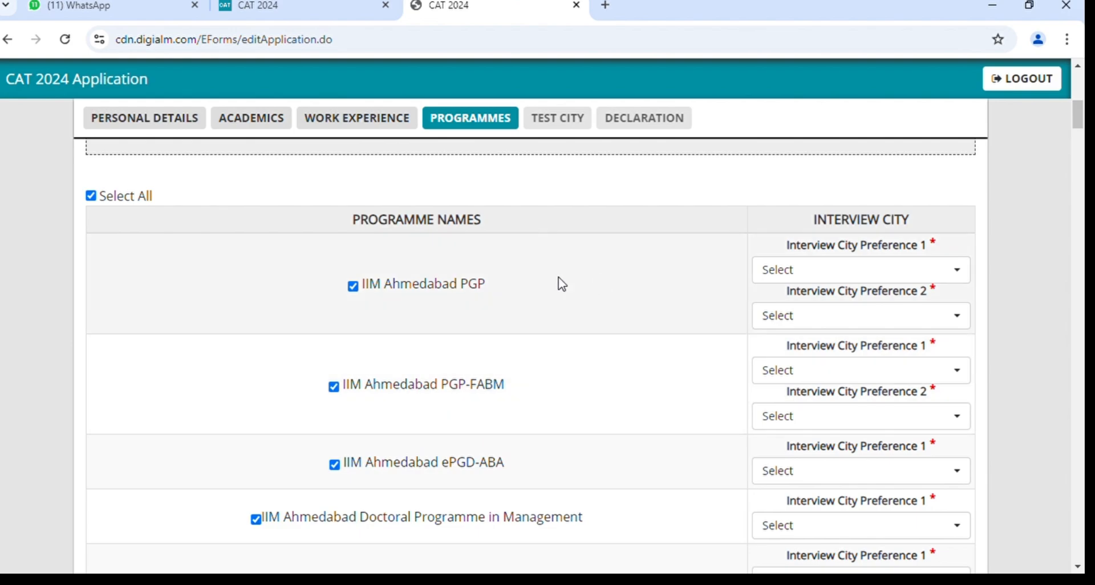
# Set Delhi and Kolkata as the Ahmedabad PGP first and second interview cities.
pyautogui.click(844, 279)
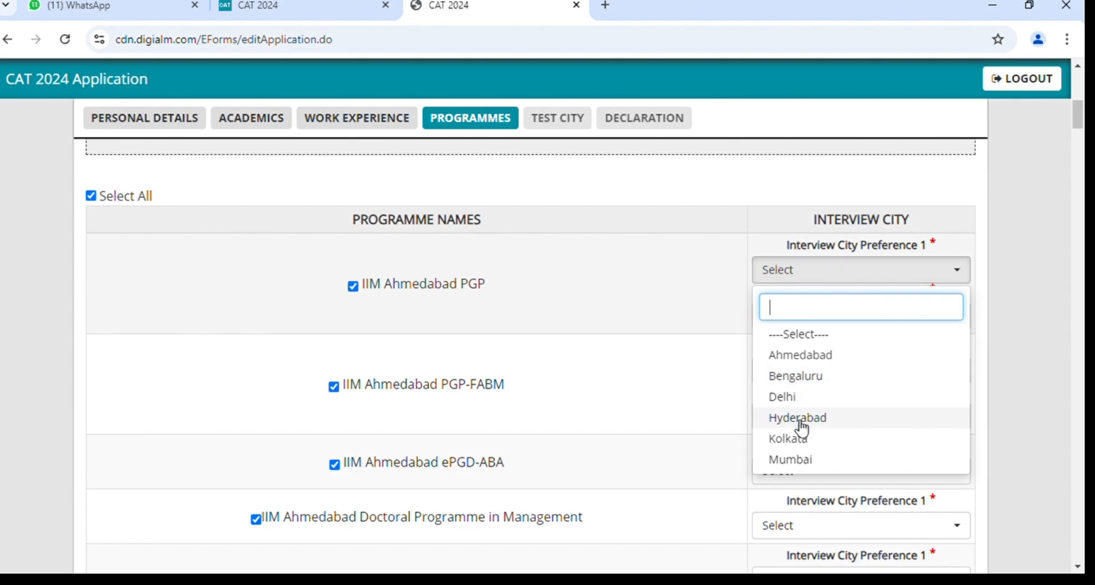
pyautogui.scroll(-1, 803, 431)
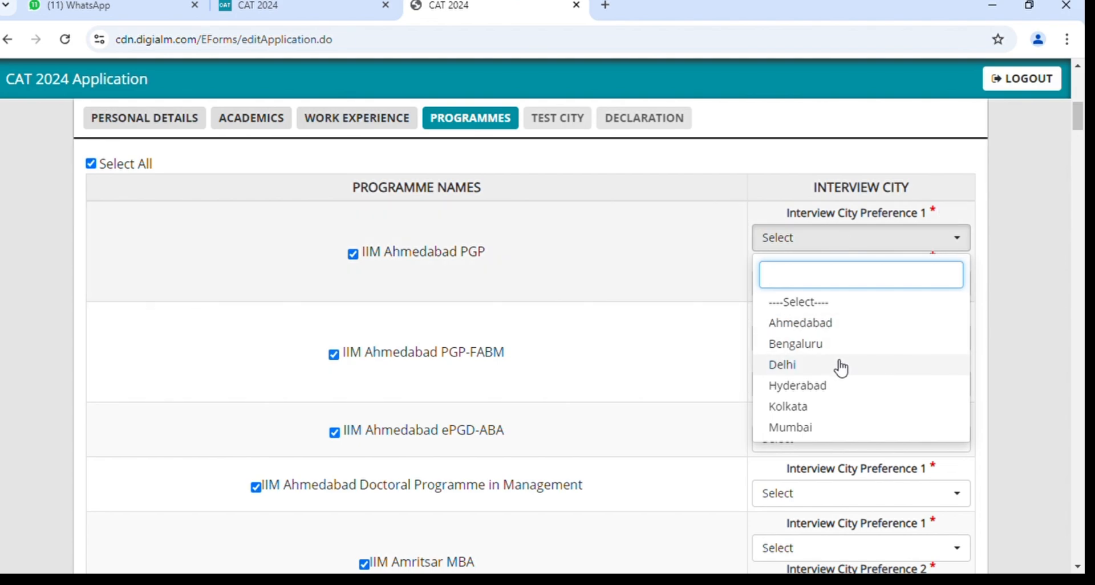
pyautogui.scroll(-1, 841, 370)
pyautogui.scroll(-1, 841, 374)
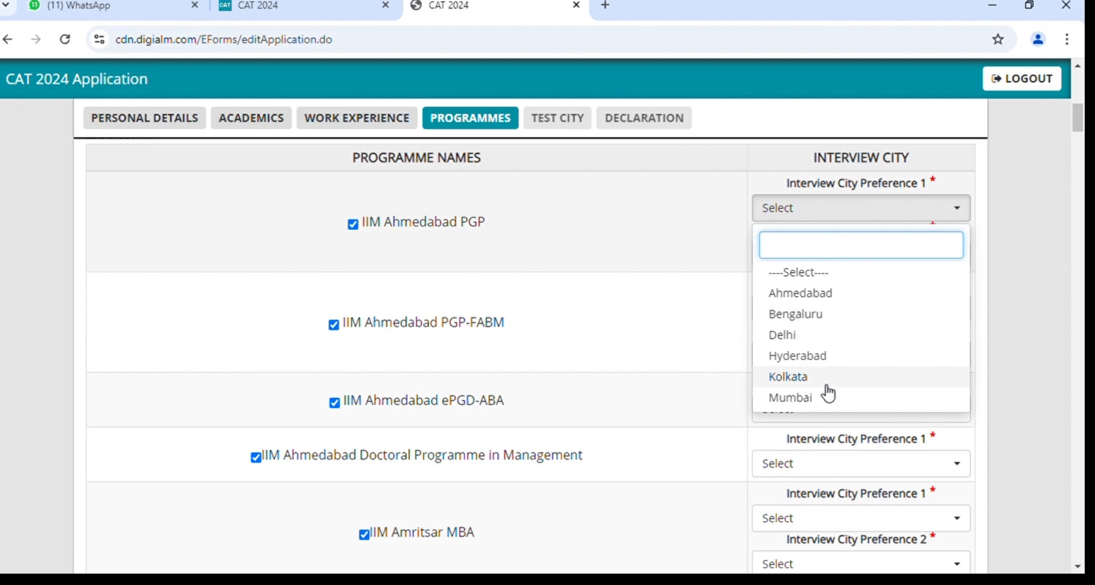
pyautogui.click(827, 338)
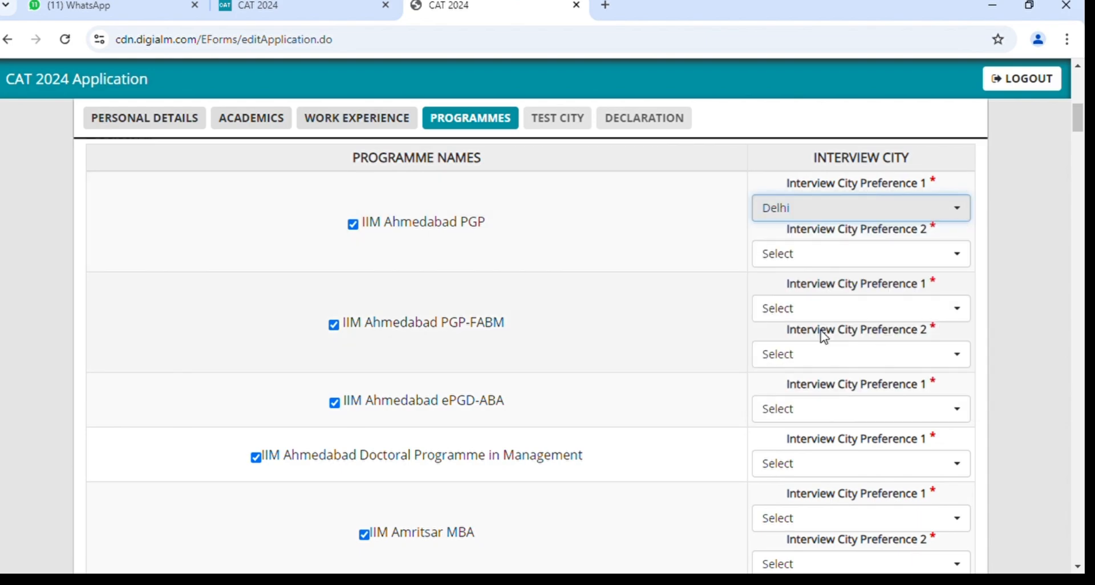
pyautogui.click(827, 254)
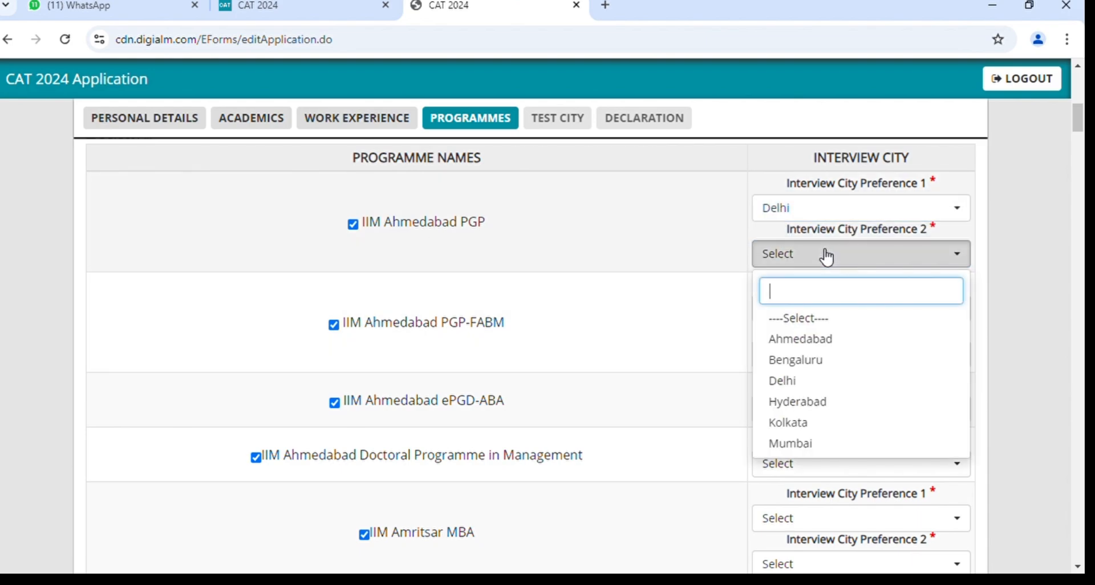
pyautogui.click(802, 422)
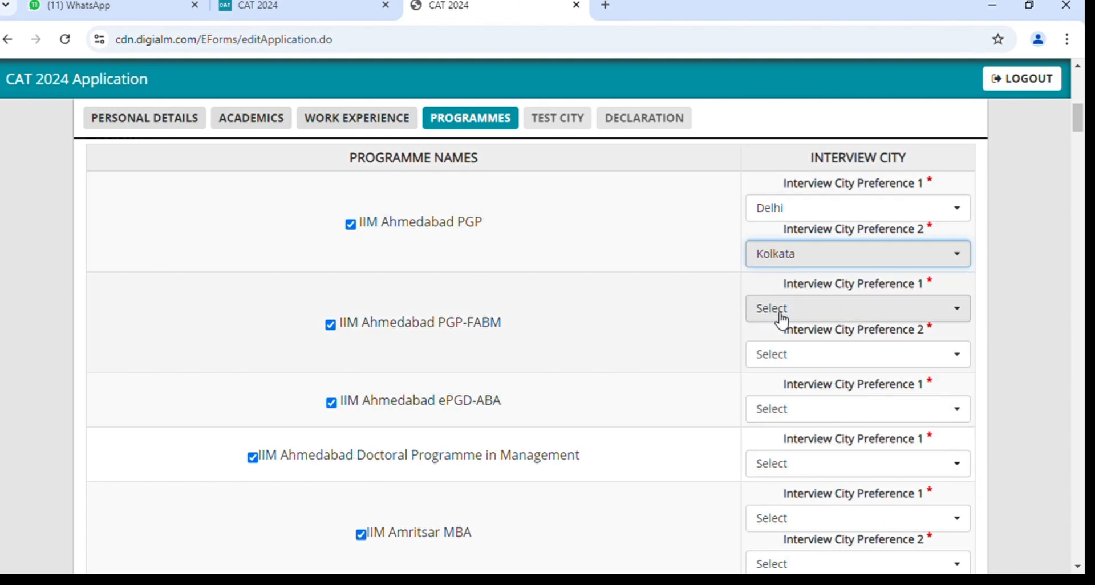
# Set Mumbai and Ahmedabad as the PGP-FABM first and second interview cities.
pyautogui.click(782, 315)
pyautogui.scroll(-2, 798, 455)
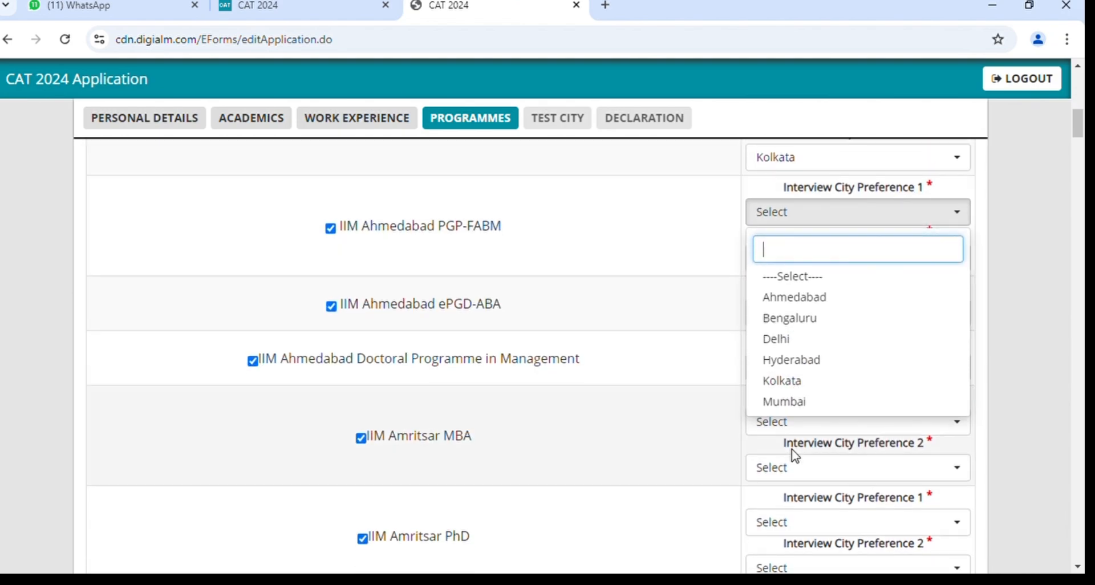
pyautogui.scroll(-1, 812, 323)
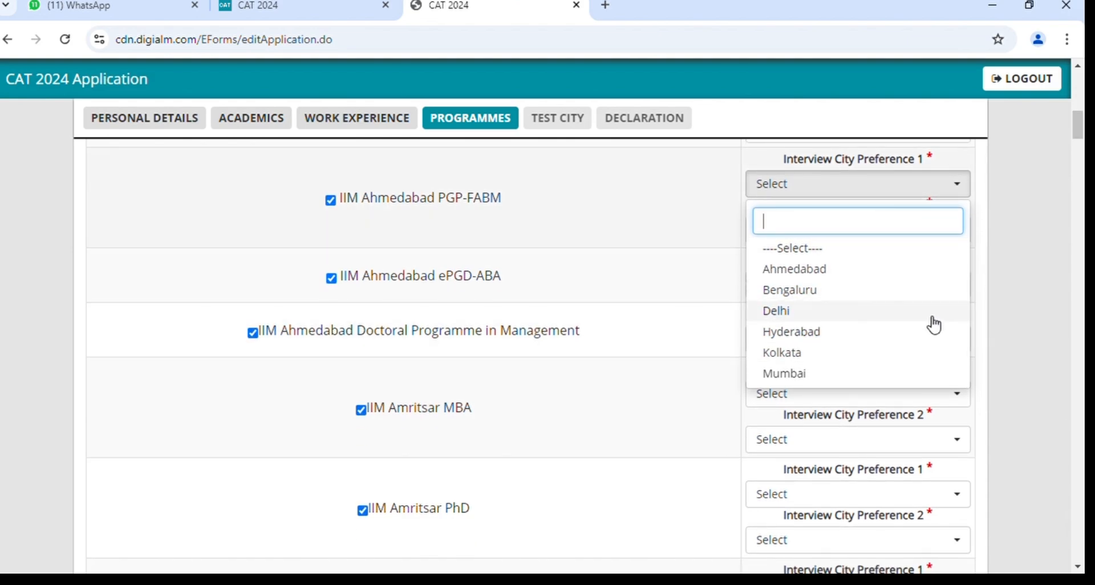
pyautogui.scroll(-1, 823, 347)
pyautogui.click(792, 346)
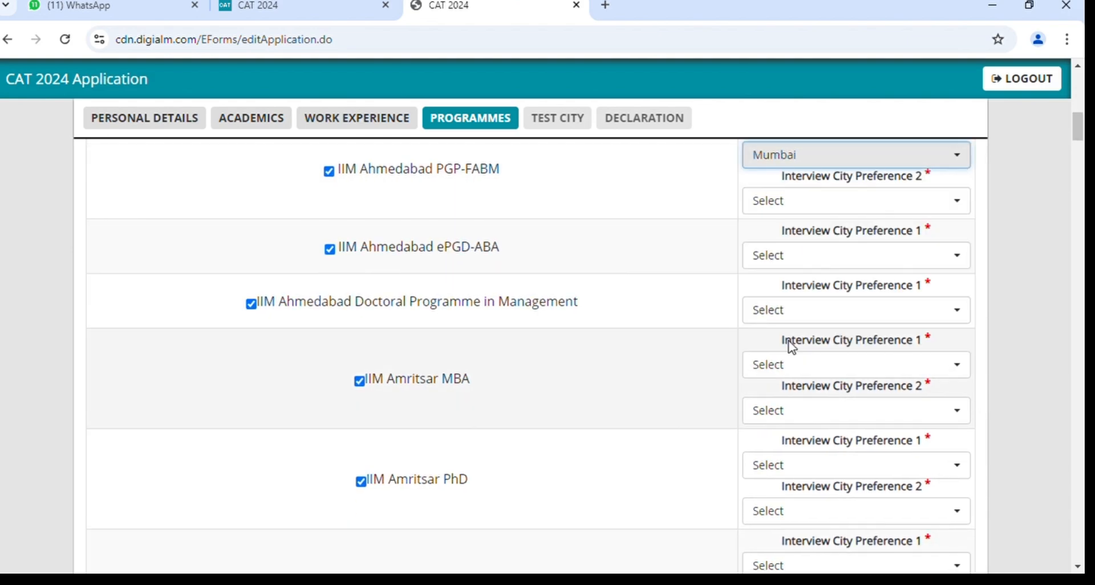
pyautogui.scroll(2, 827, 326)
pyautogui.click(794, 268)
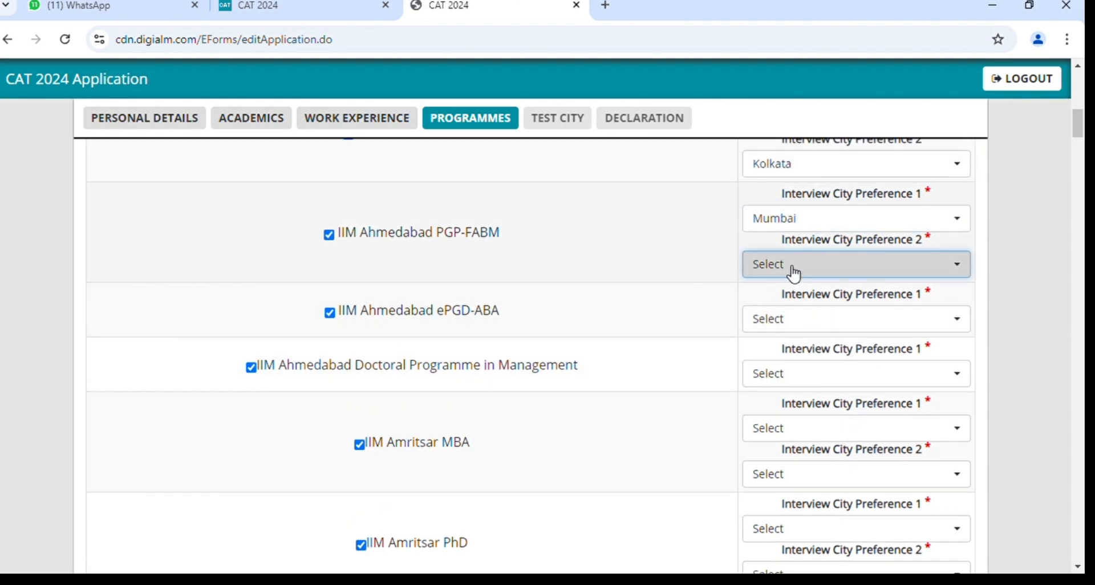
pyautogui.click(808, 350)
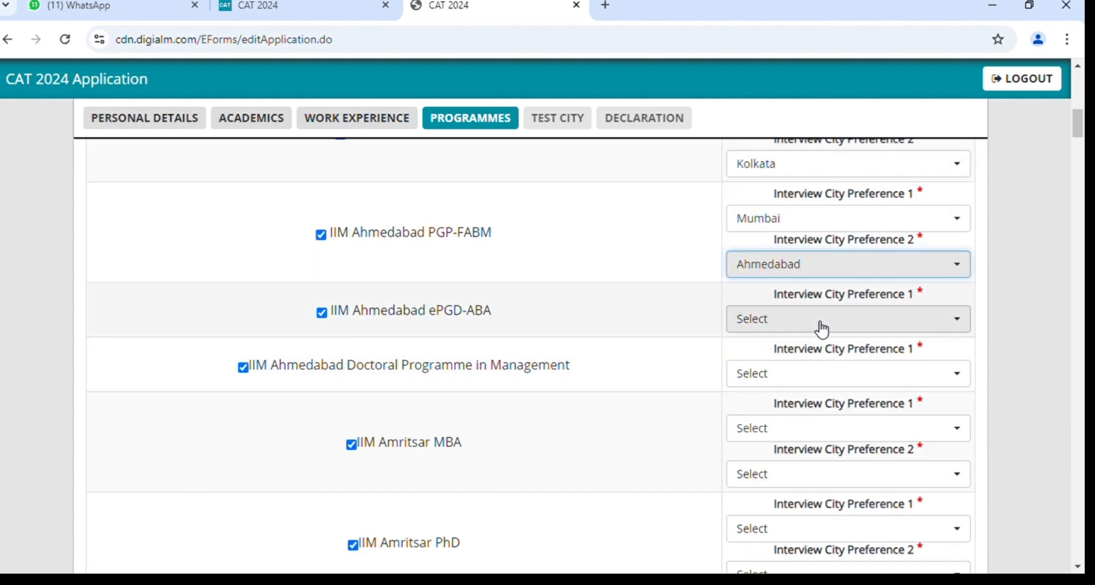
pyautogui.click(822, 329)
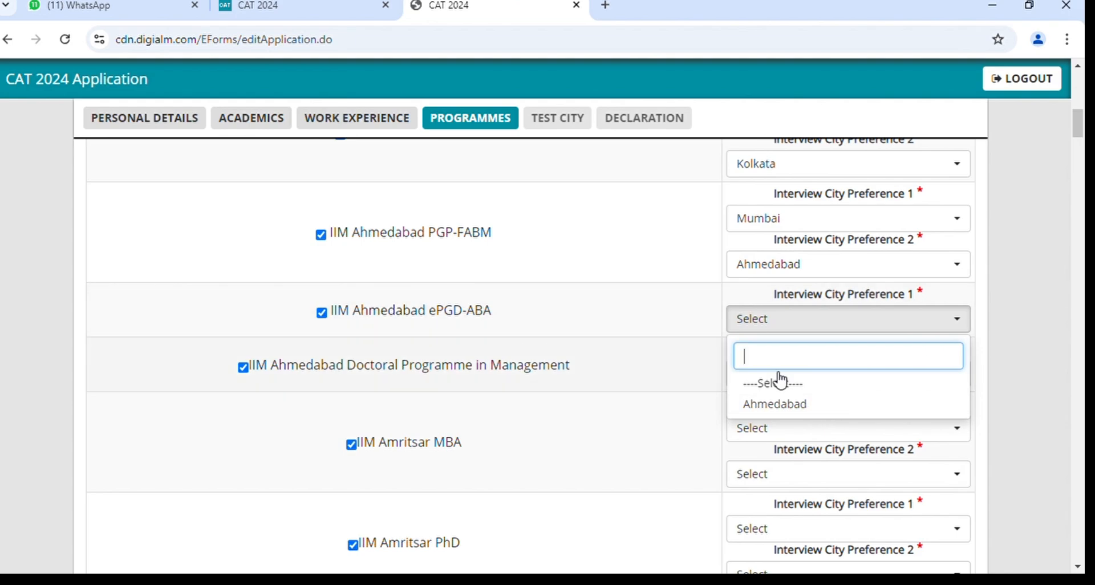
# Set Ahmedabad as the interview city for ePGD-ABA and the Doctoral Programme.
pyautogui.click(788, 404)
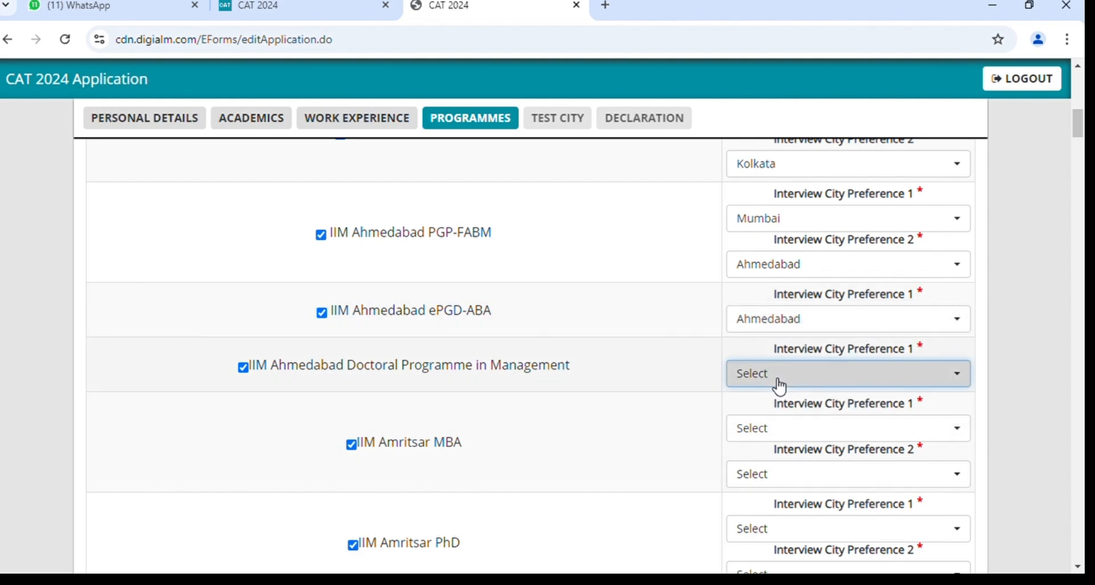
pyautogui.click(780, 381)
pyautogui.click(775, 459)
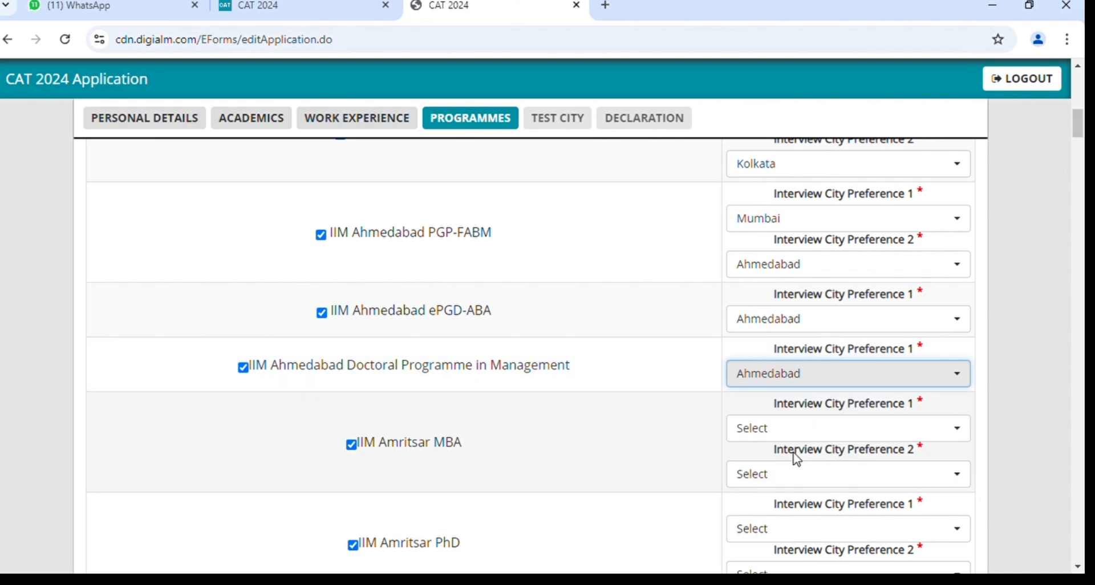
# Give IIM Amritsar MBA Kolkata and Bengaluru as its first and second interview cities.
pyautogui.click(785, 436)
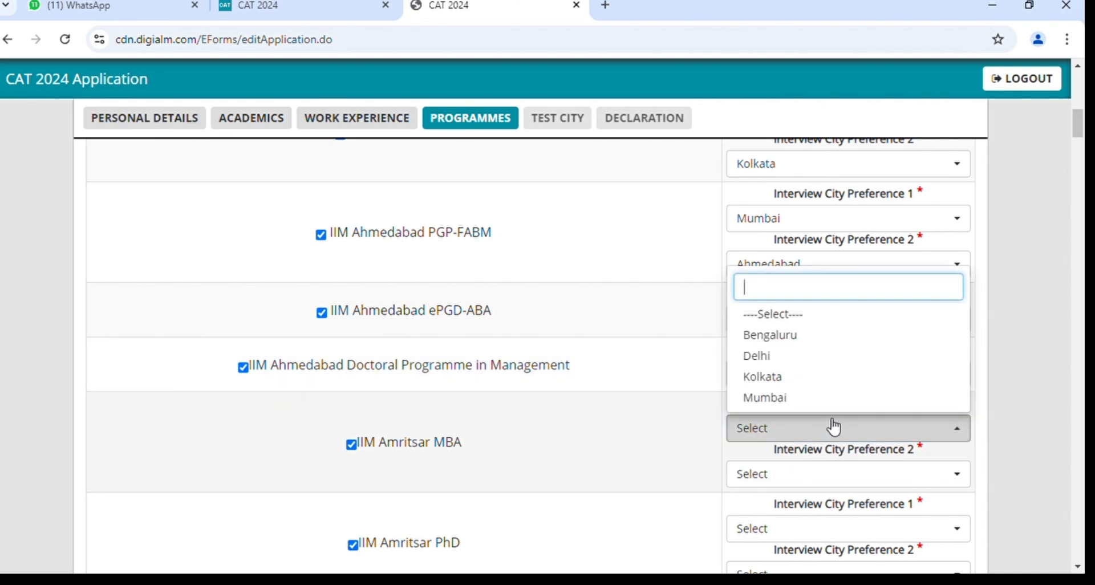
pyautogui.scroll(-1, 821, 411)
pyautogui.click(799, 373)
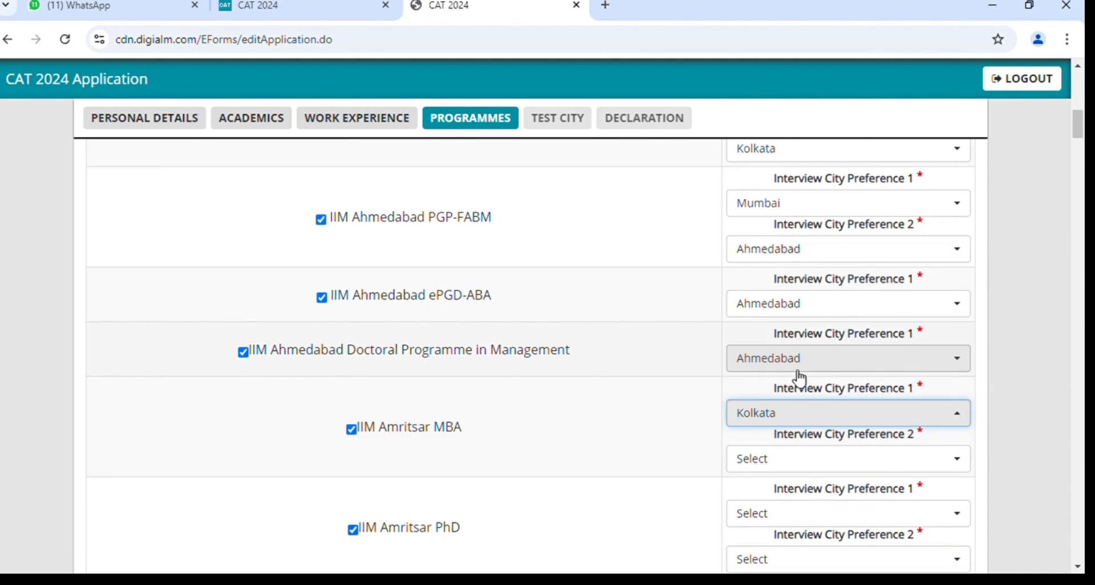
pyautogui.click(796, 460)
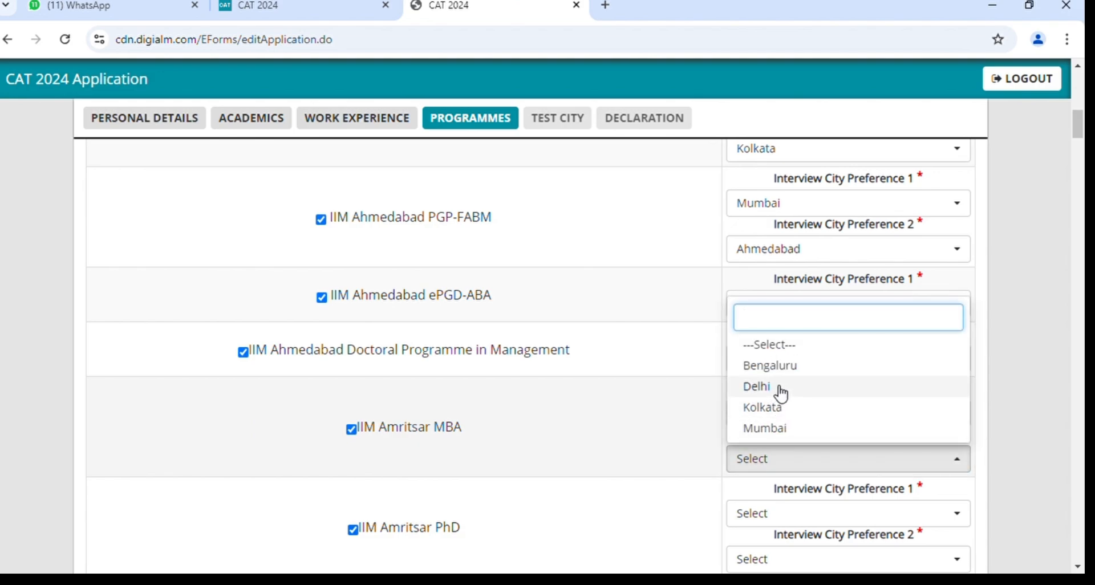
pyautogui.click(788, 368)
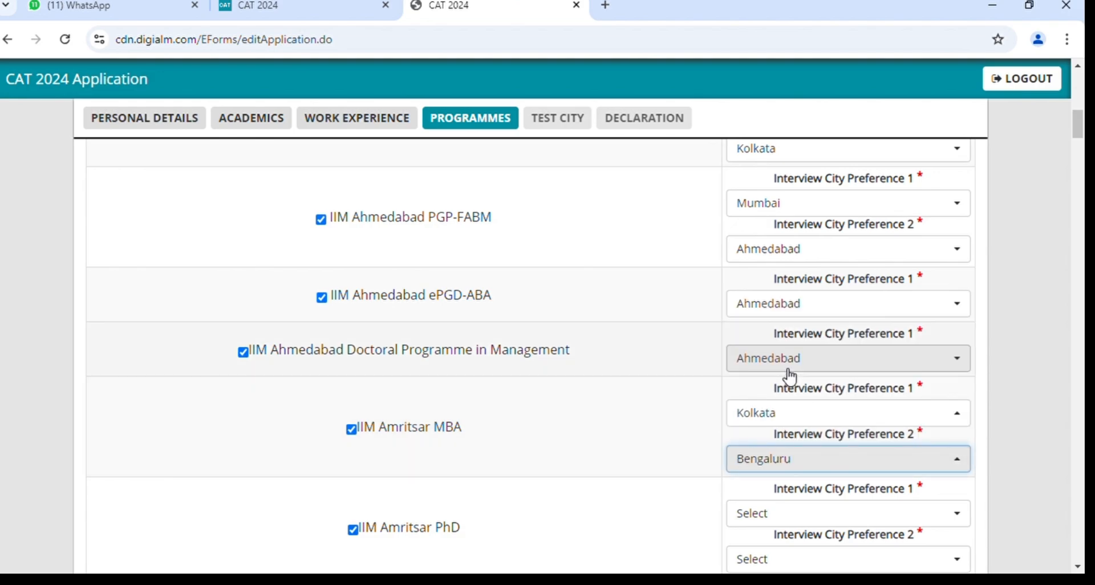
# Choose Kolkata as the HR programme's second interview city.
pyautogui.scroll(-5, 789, 377)
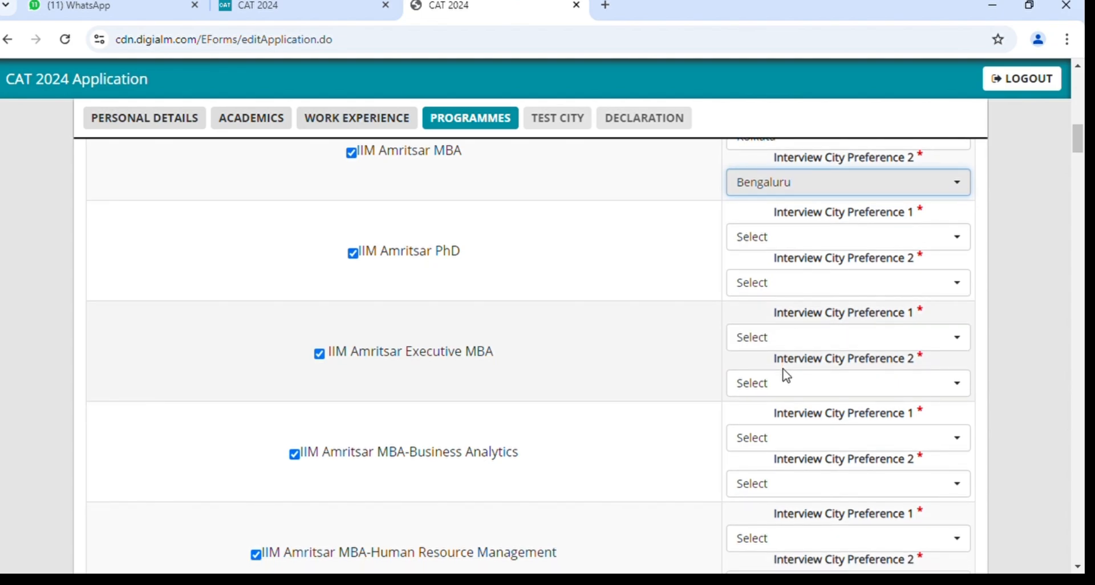
pyautogui.scroll(-4, 789, 376)
pyautogui.click(789, 370)
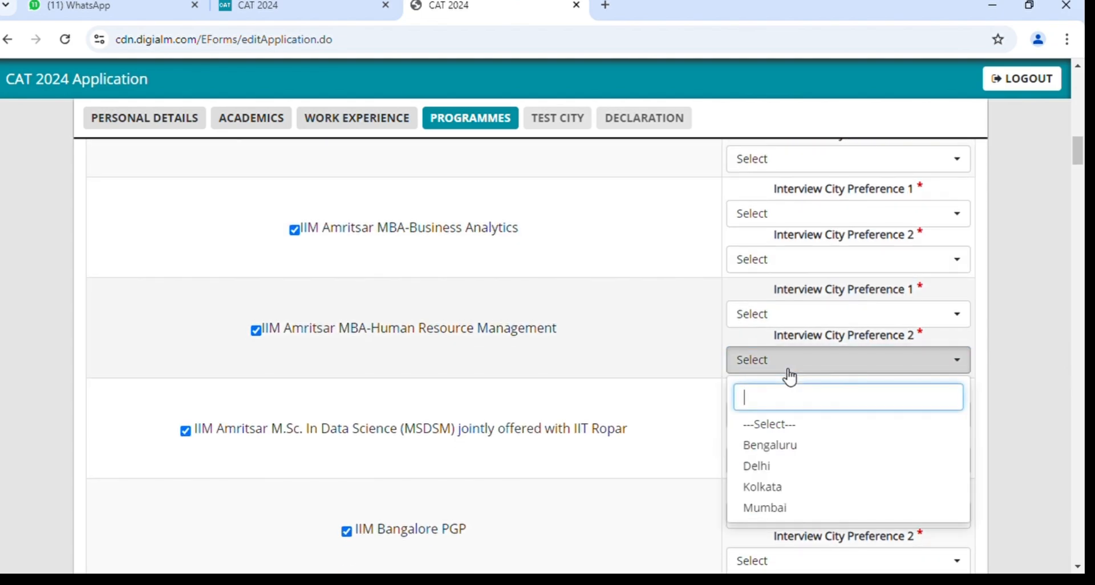
pyautogui.click(792, 490)
# Scroll to the bottom of the programme list, where the BACK and SAVE & NEXT buttons are.
pyautogui.scroll(15, 791, 490)
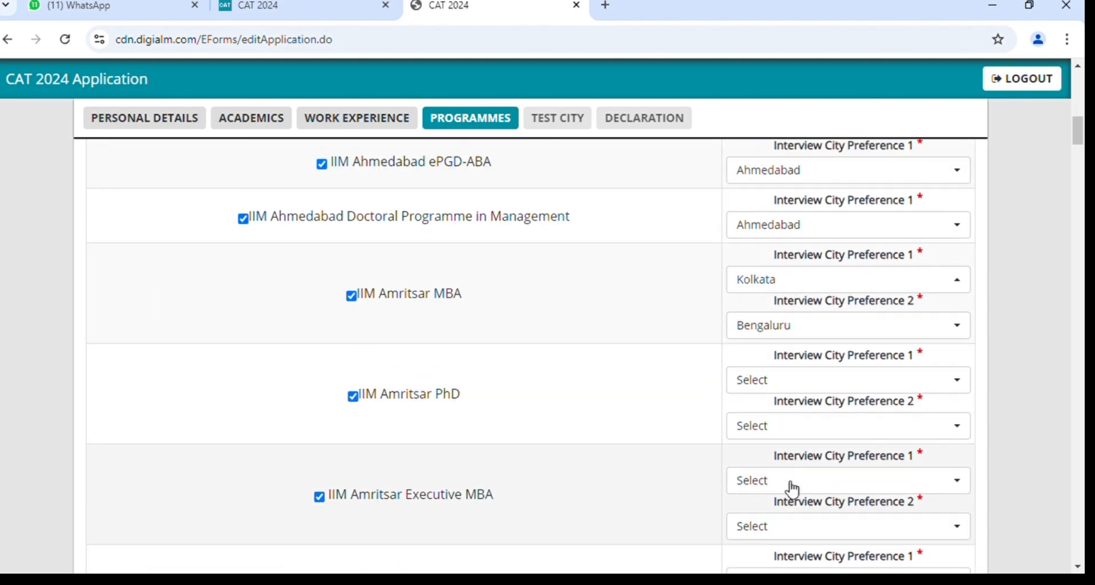
pyautogui.scroll(-20, 791, 489)
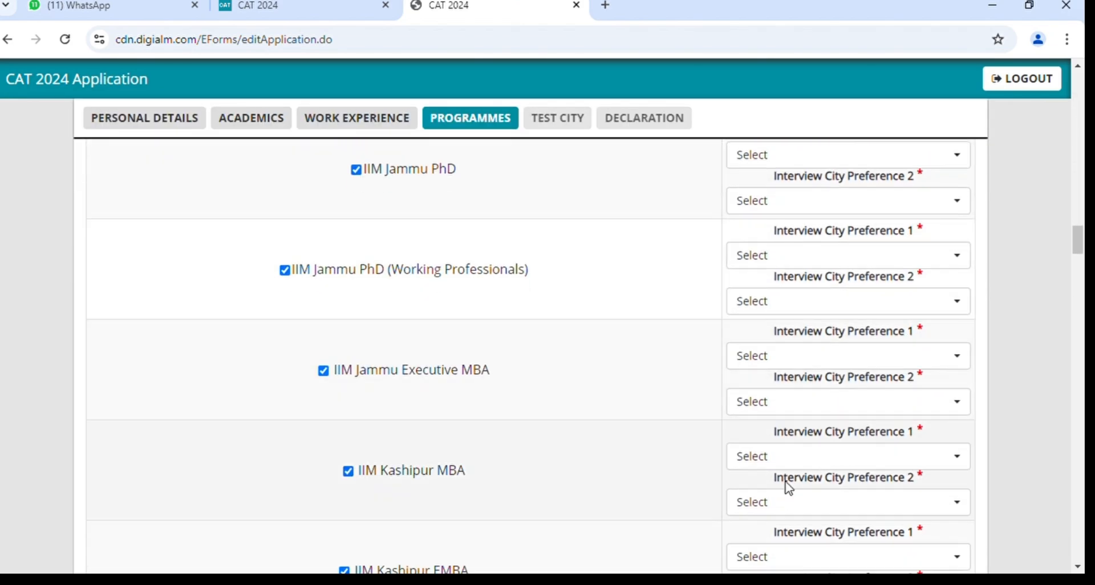
pyautogui.scroll(-20, 790, 488)
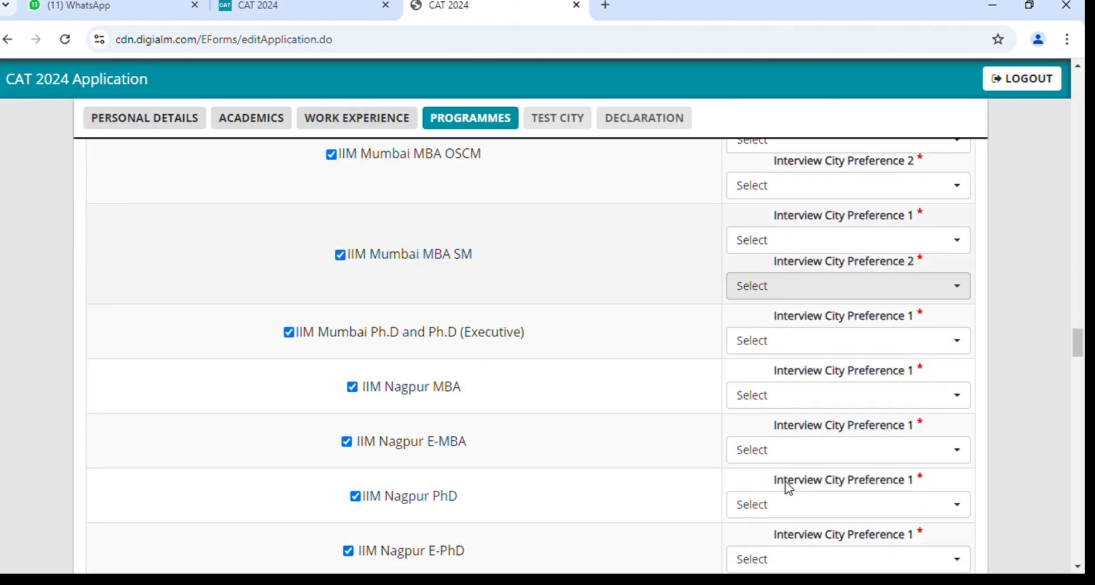
pyautogui.scroll(-20, 792, 489)
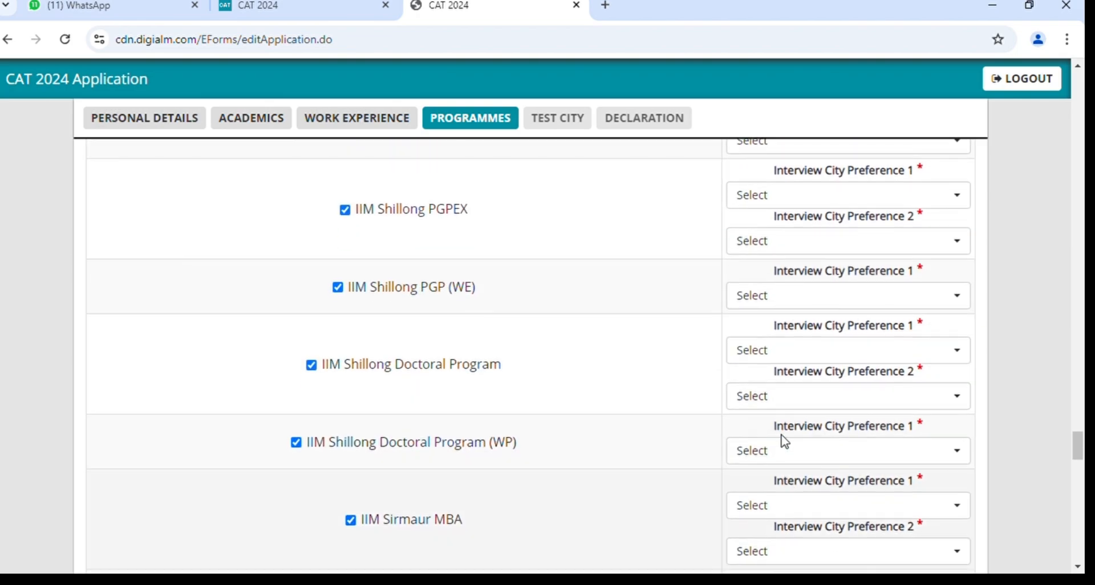
pyautogui.scroll(-10, 788, 444)
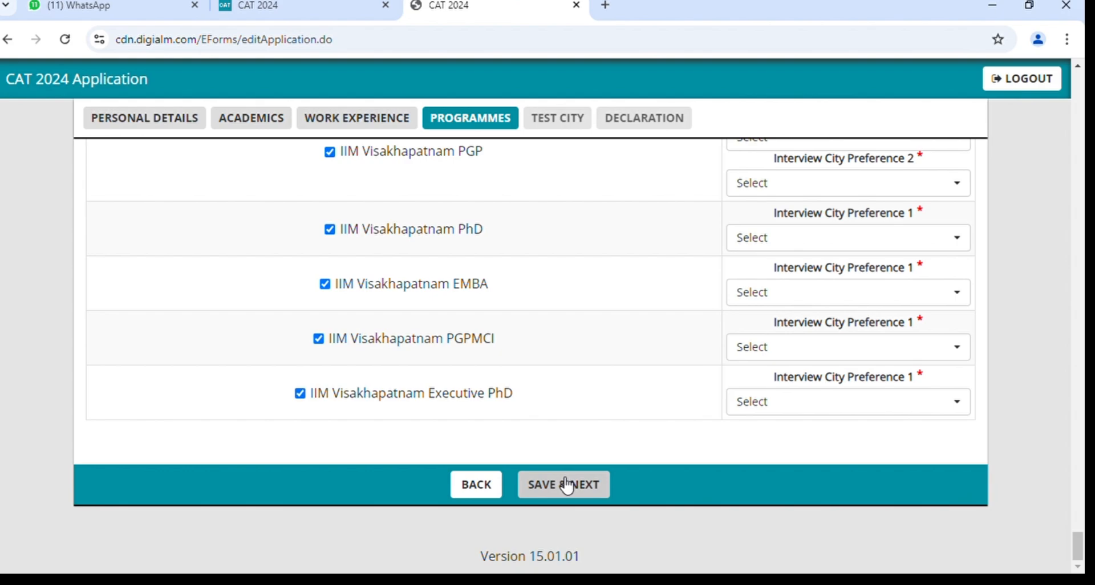
# Attempt to save, dismiss the missing-city warning, and give IIM Amritsar PhD Kolkata as first city.
pyautogui.click(562, 484)
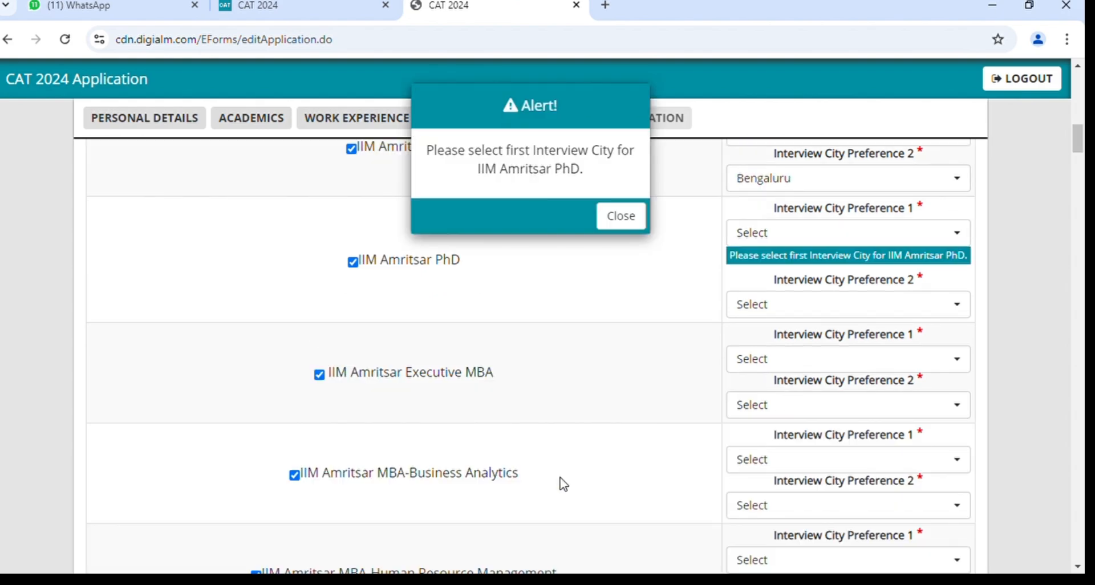
pyautogui.click(623, 222)
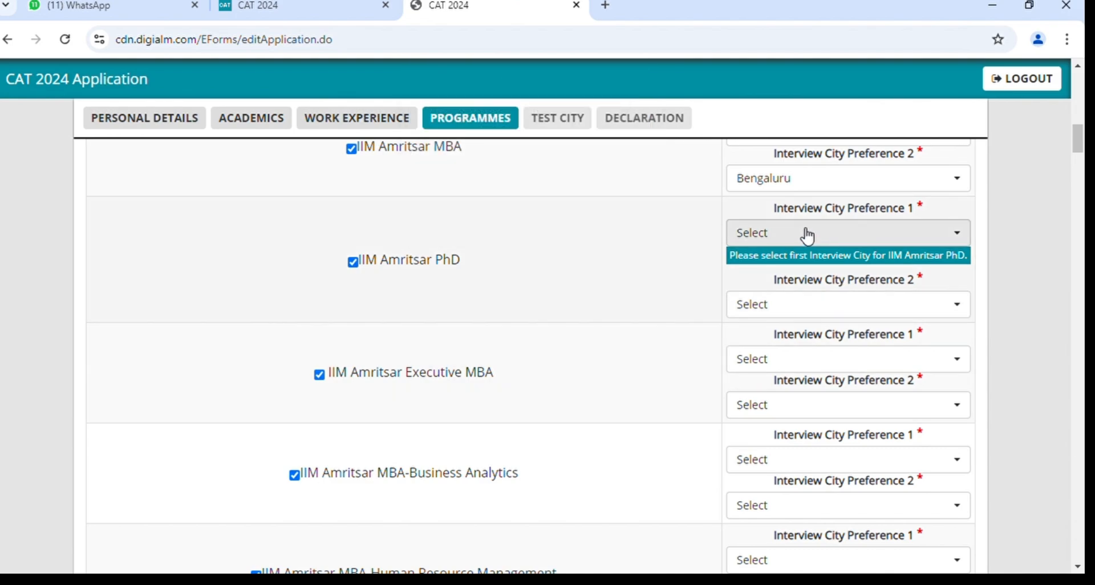
pyautogui.click(806, 234)
pyautogui.click(797, 365)
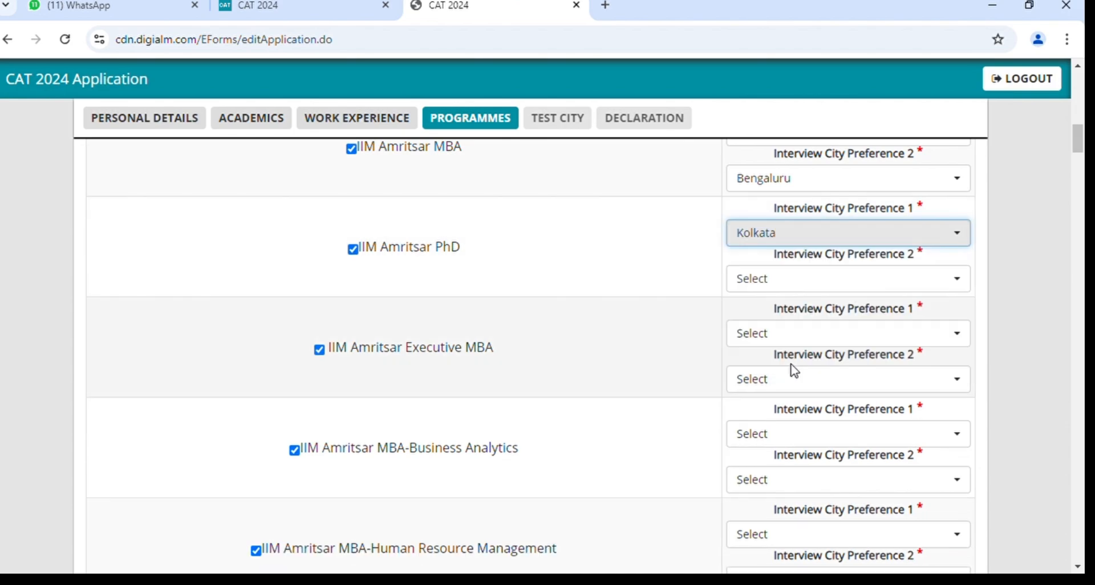
pyautogui.scroll(-10, 795, 370)
pyautogui.scroll(-20, 795, 370)
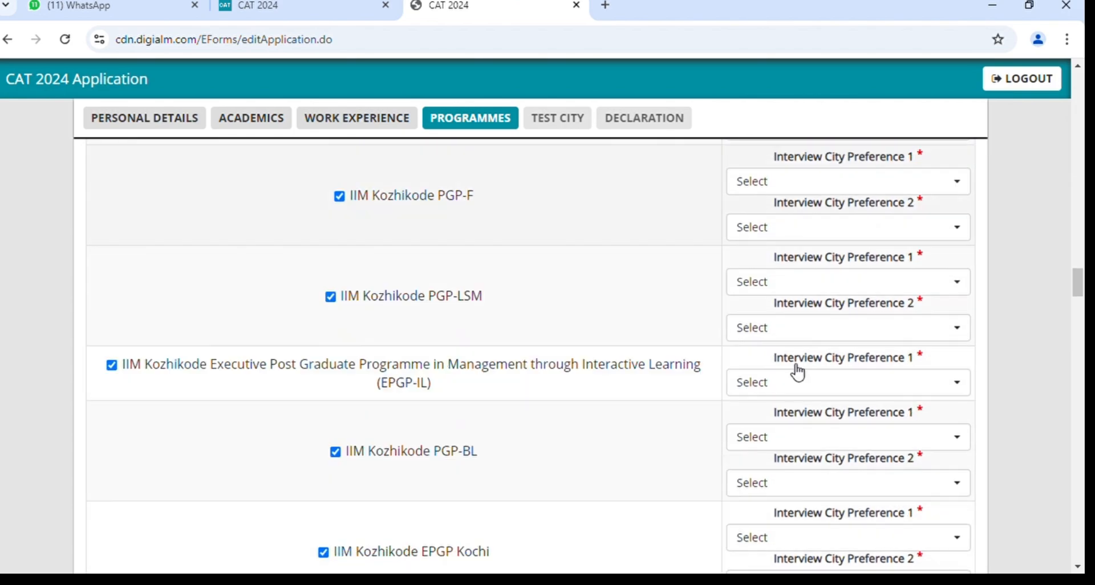
pyautogui.scroll(-1, 795, 371)
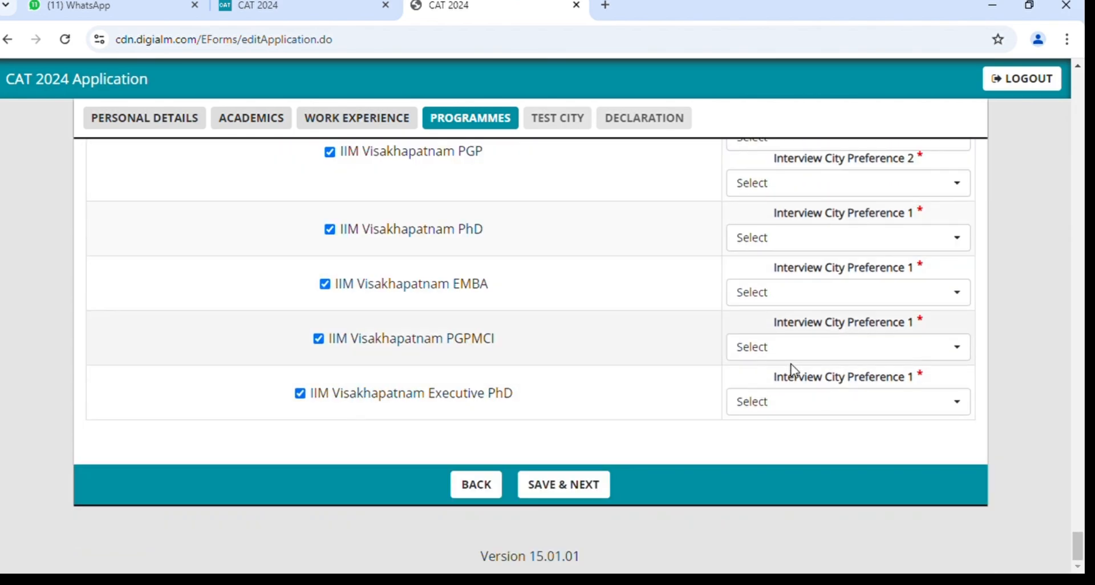
# Retry saving, set Kolkata as the MSDSM first city, then untick Select All.
pyautogui.click(594, 483)
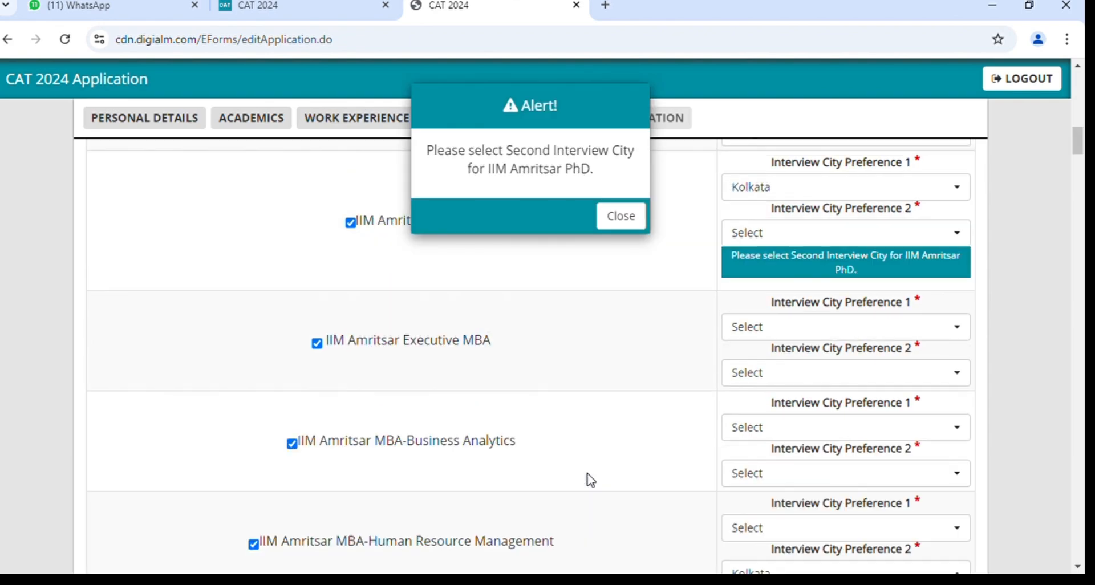
pyautogui.click(619, 223)
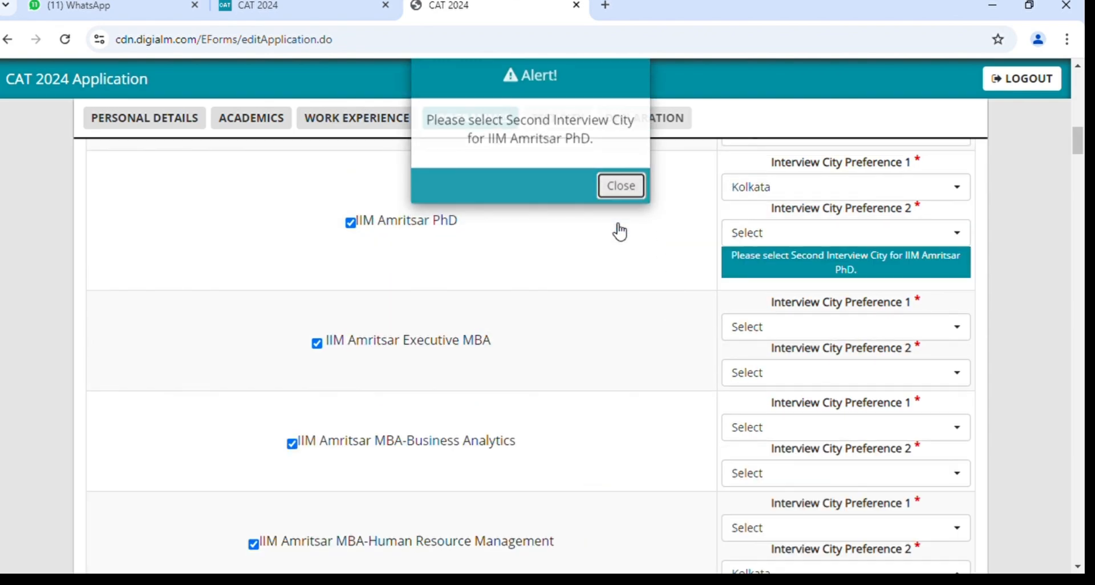
pyautogui.scroll(10, 385, 240)
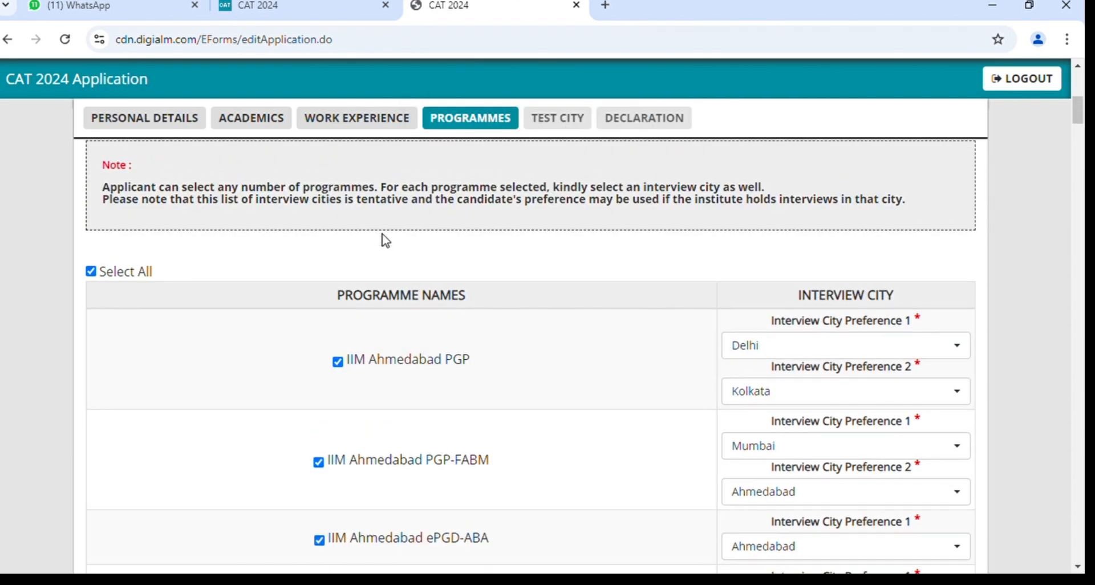
pyautogui.scroll(-11, 386, 240)
pyautogui.scroll(-3, 385, 239)
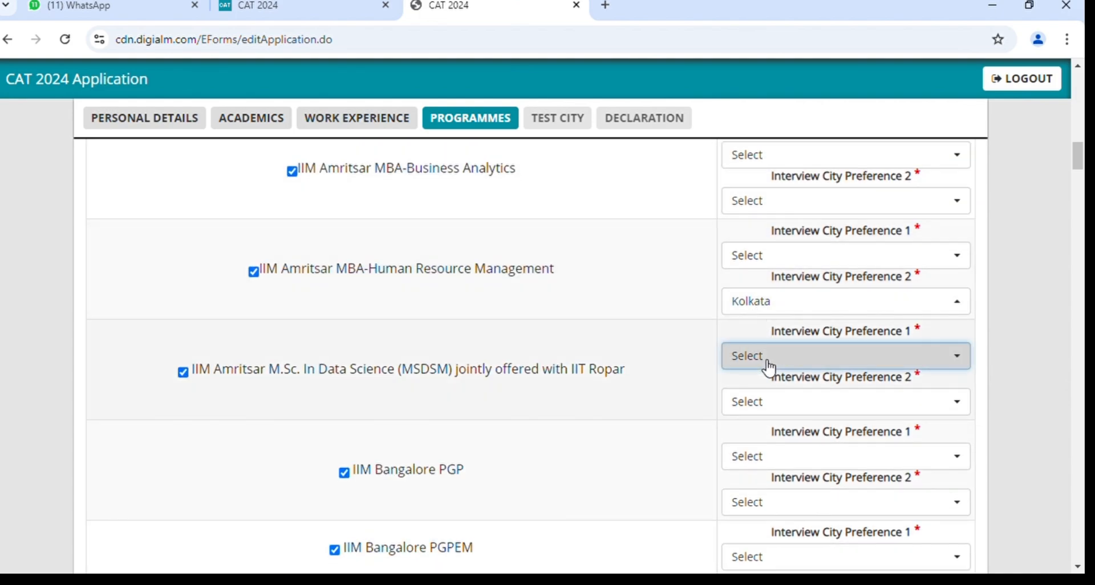
pyautogui.click(768, 363)
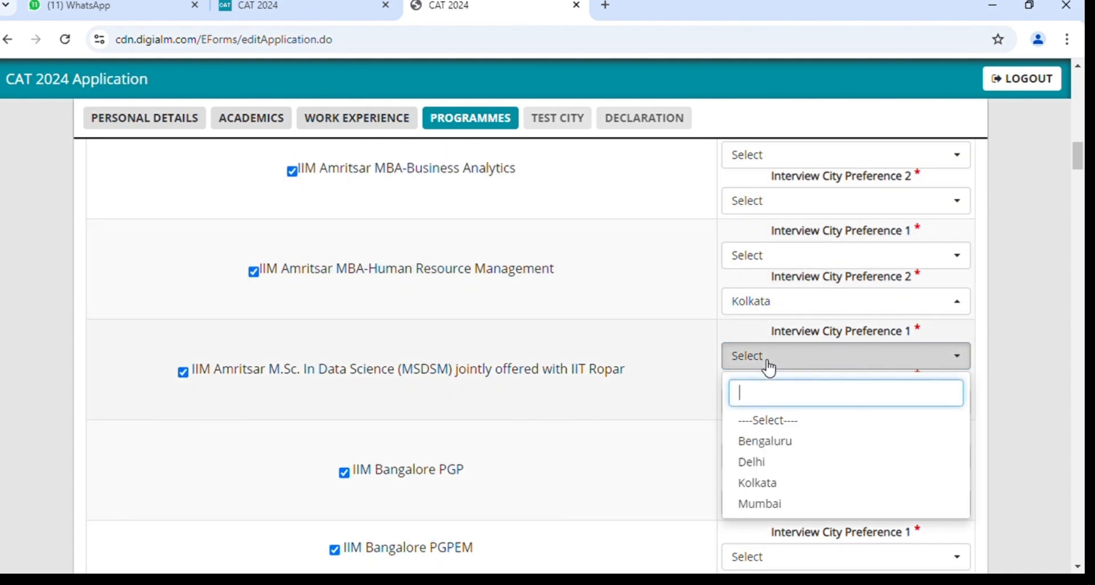
pyautogui.click(779, 484)
pyautogui.scroll(15, 482, 333)
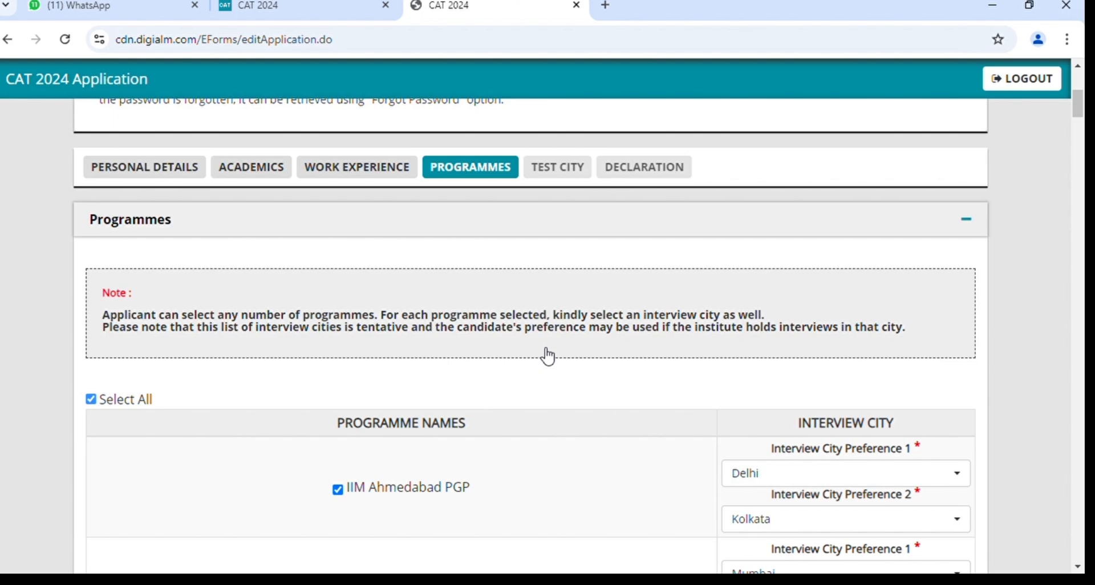
pyautogui.click(91, 399)
# Tick IIM Ahmedabad PGP (first city Delhi) and ePGD-ABA (first city Ahmedabad).
pyautogui.scroll(-4, 669, 455)
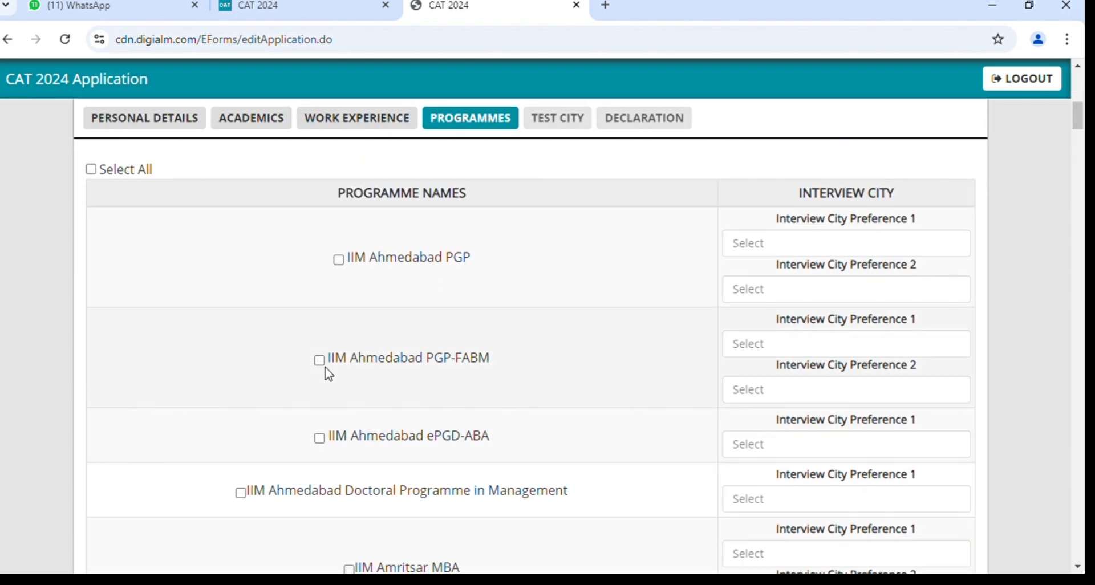
pyautogui.click(322, 444)
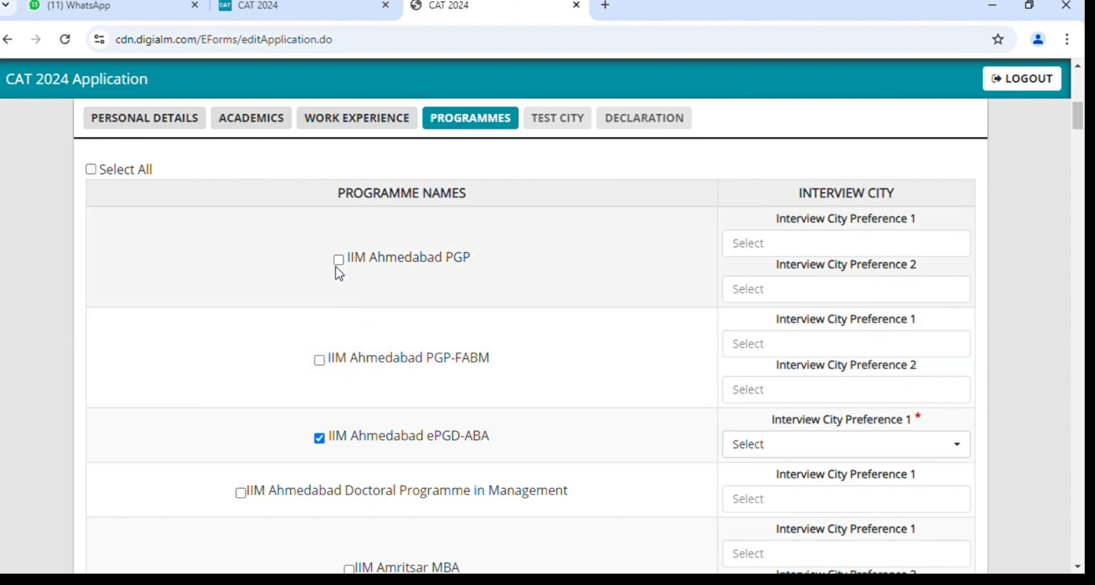
pyautogui.click(339, 261)
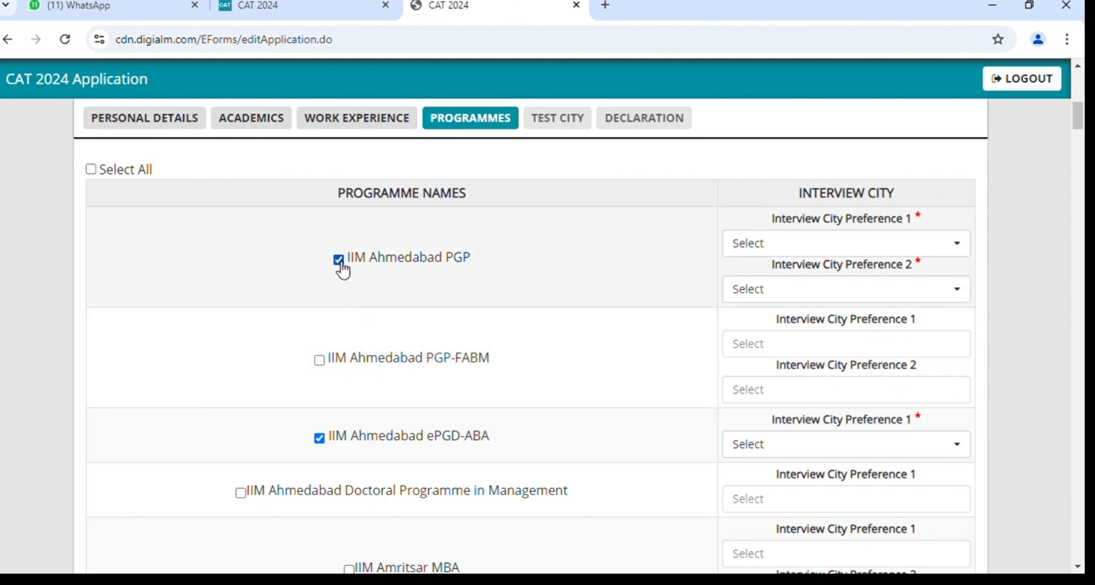
pyautogui.scroll(-2, 685, 412)
pyautogui.scroll(1, 844, 216)
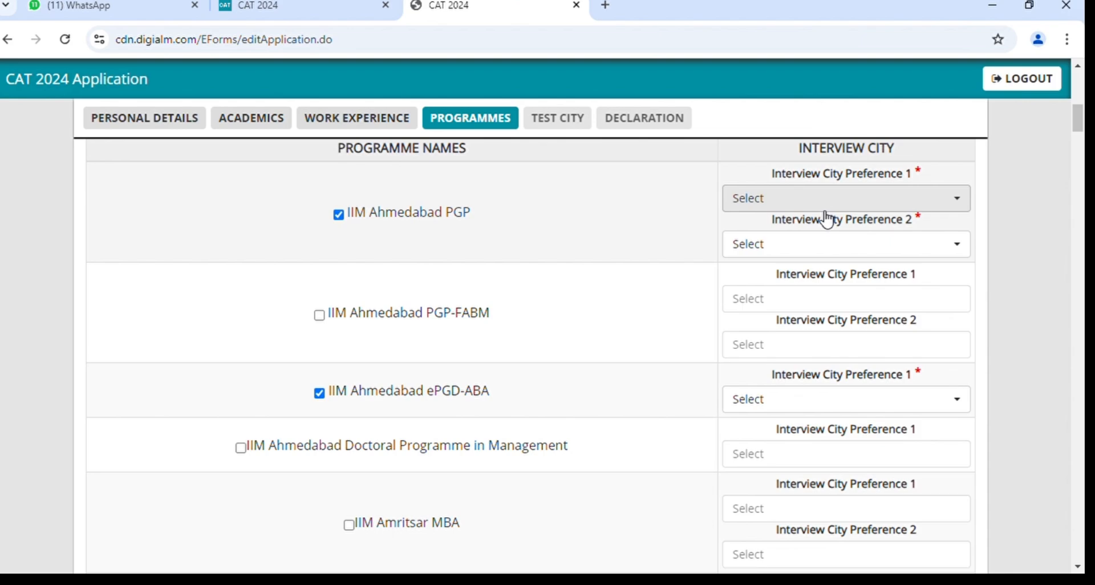
pyautogui.click(807, 200)
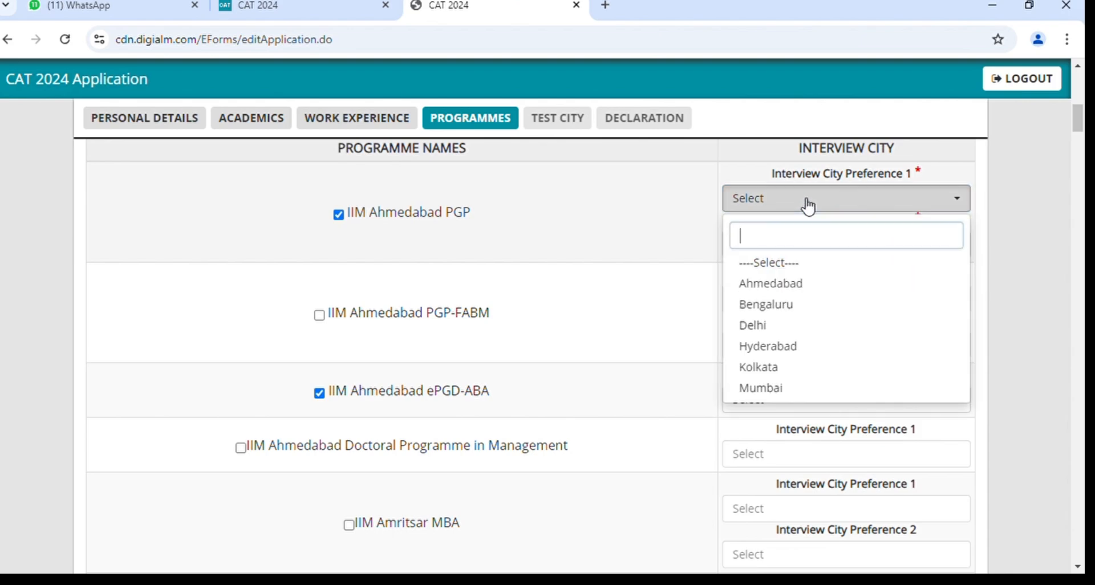
pyautogui.click(775, 326)
pyautogui.click(773, 415)
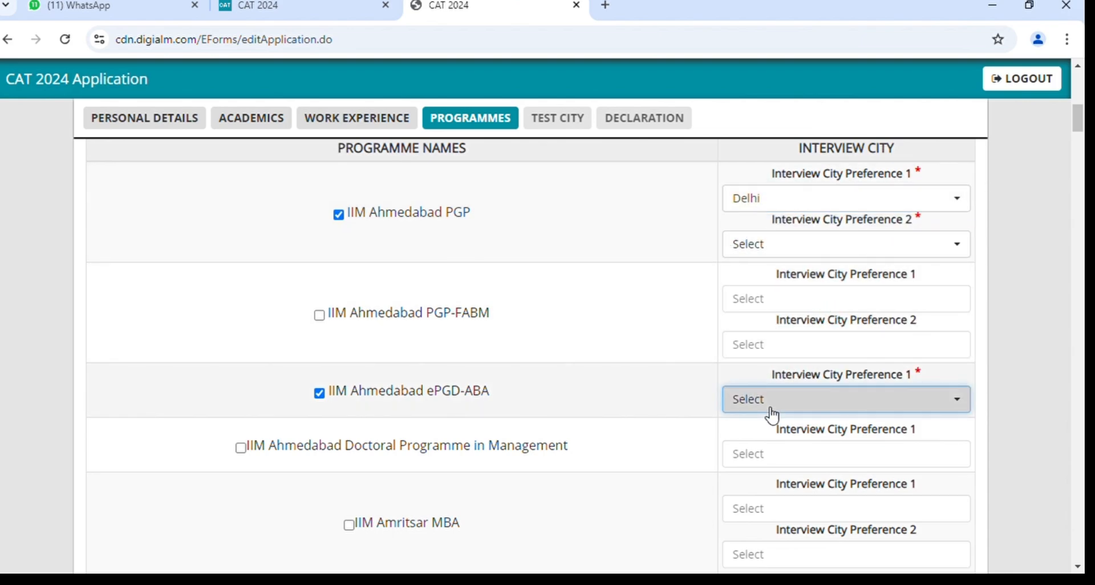
pyautogui.click(784, 486)
# After the missing-city warning, add Hyderabad as Ahmedabad PGP's second city and keep ePGD-ABA at Ahmedabad.
pyautogui.scroll(-20, 784, 497)
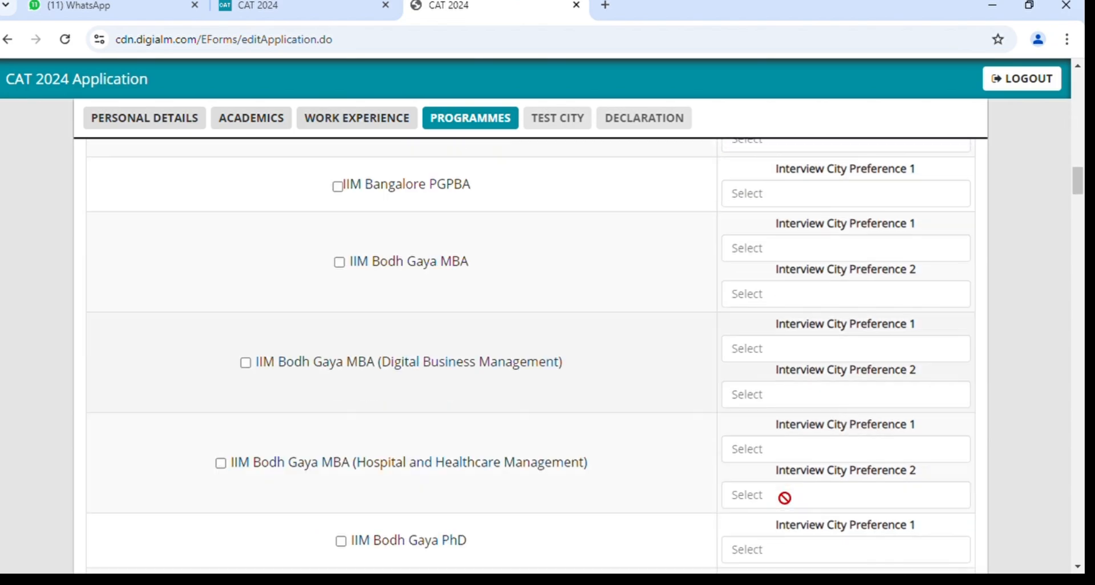
pyautogui.scroll(-20, 784, 495)
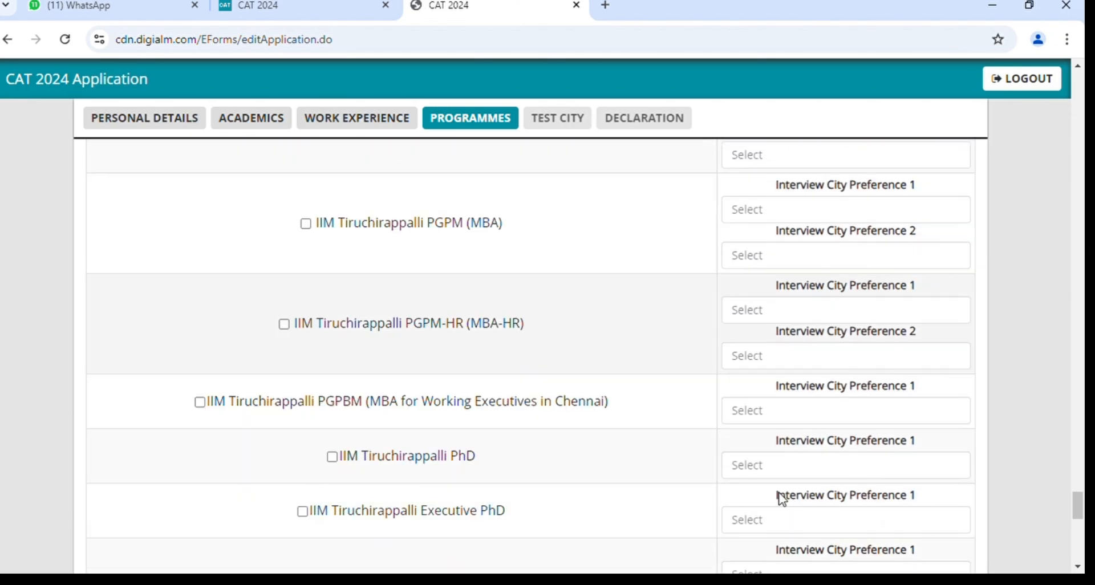
pyautogui.click(574, 496)
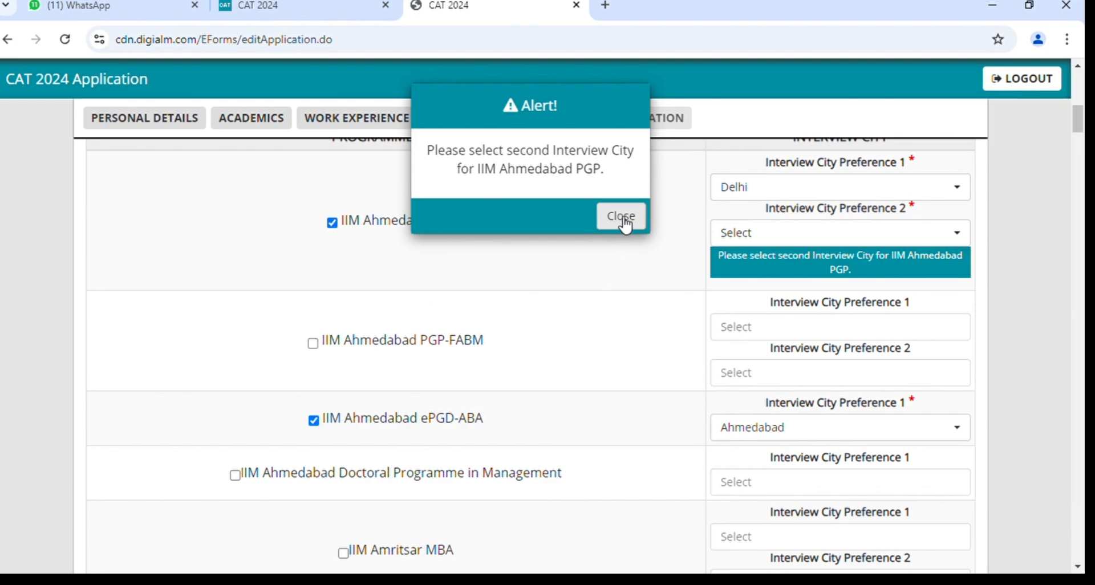
pyautogui.click(623, 219)
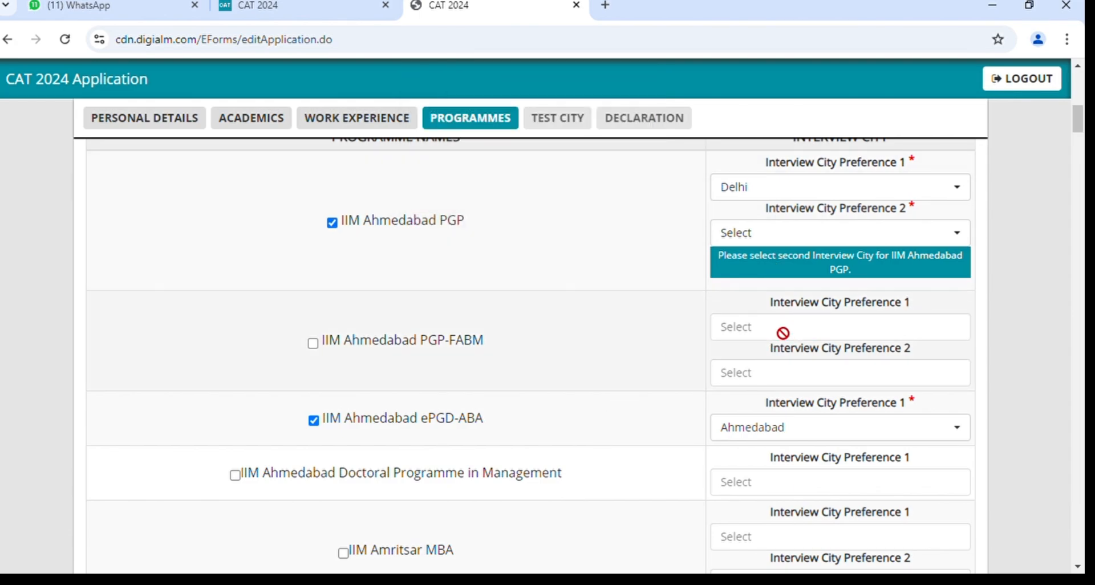
pyautogui.click(803, 235)
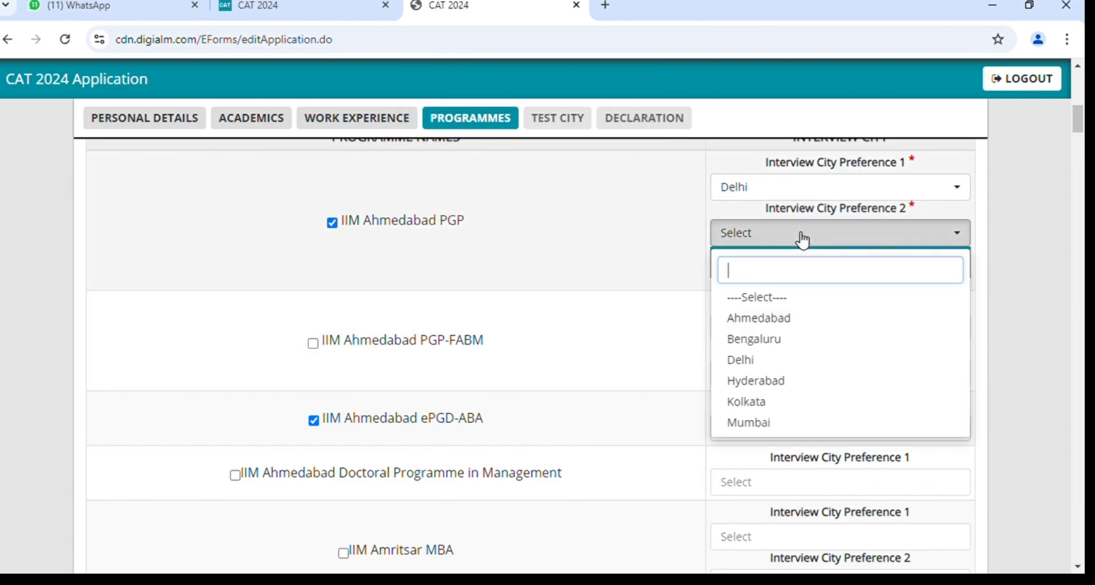
pyautogui.click(747, 381)
pyautogui.click(778, 401)
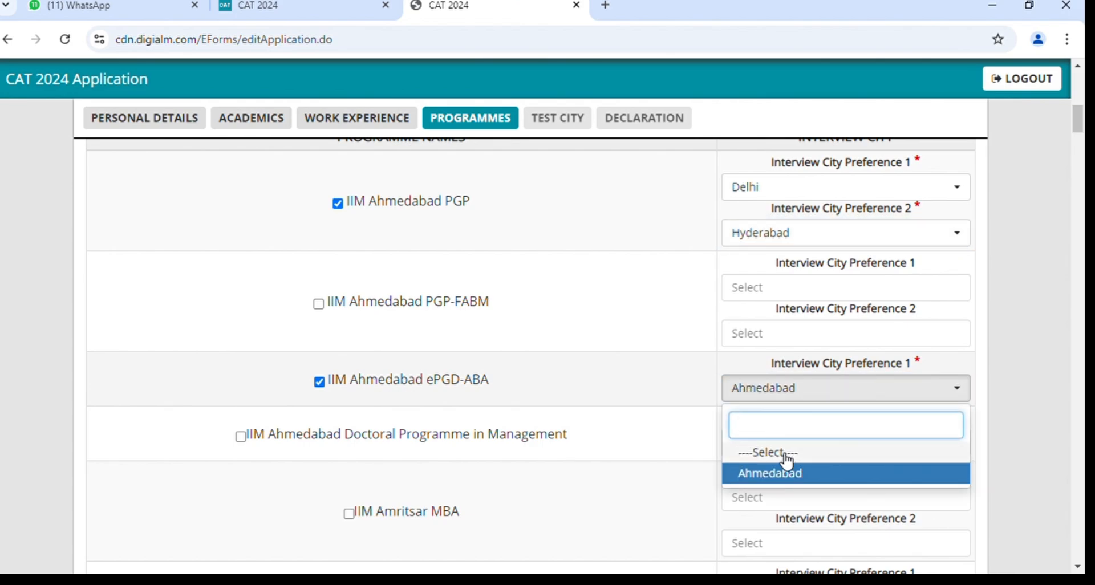
pyautogui.click(782, 476)
pyautogui.scroll(-20, 782, 478)
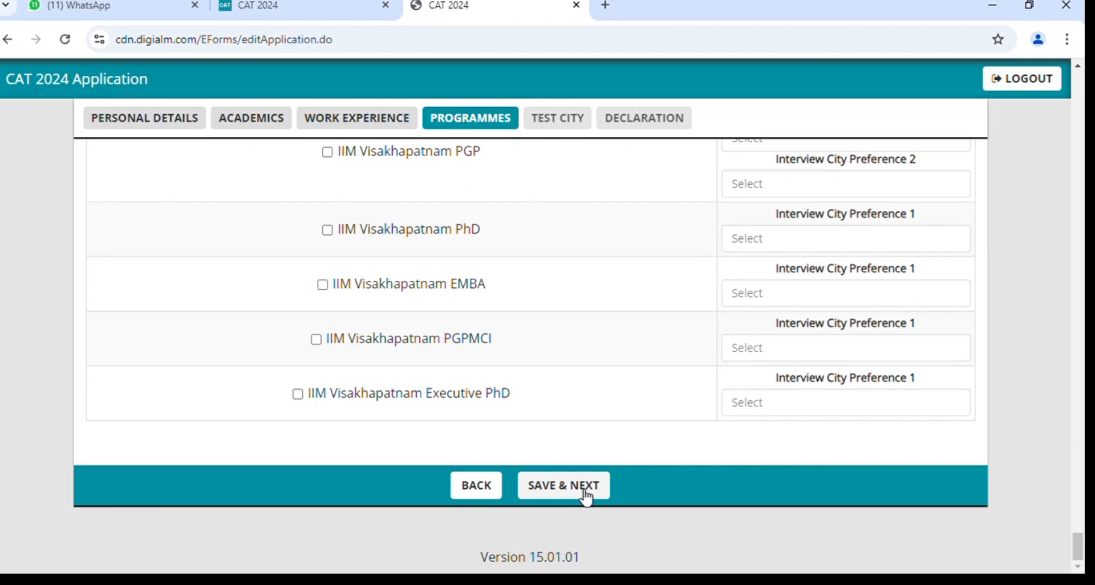
# Save the programme choices and acknowledge the Data Saved Successfully alert.
pyautogui.click(585, 498)
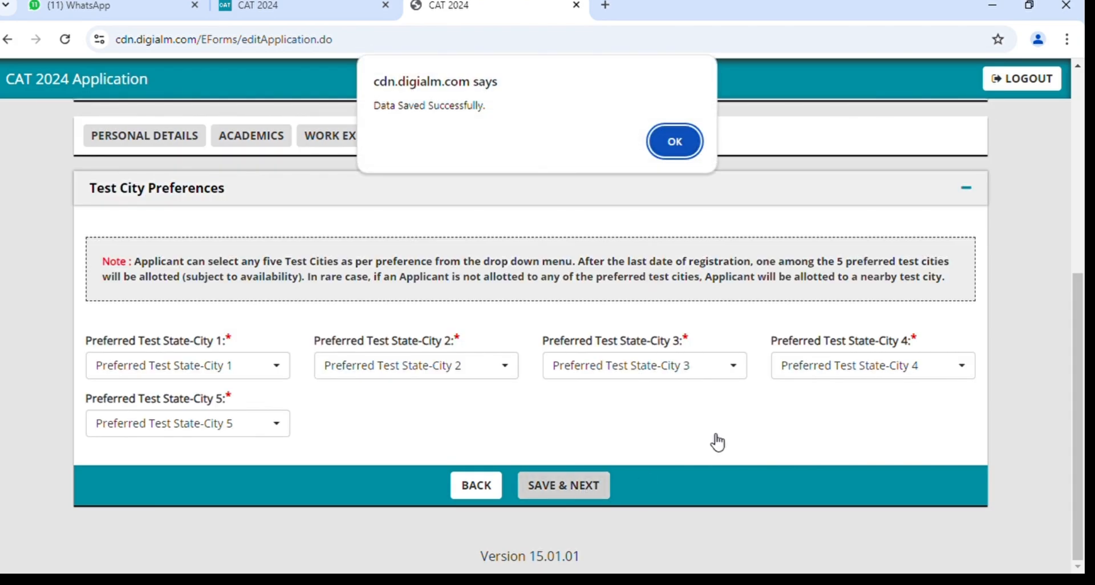
pyautogui.click(676, 142)
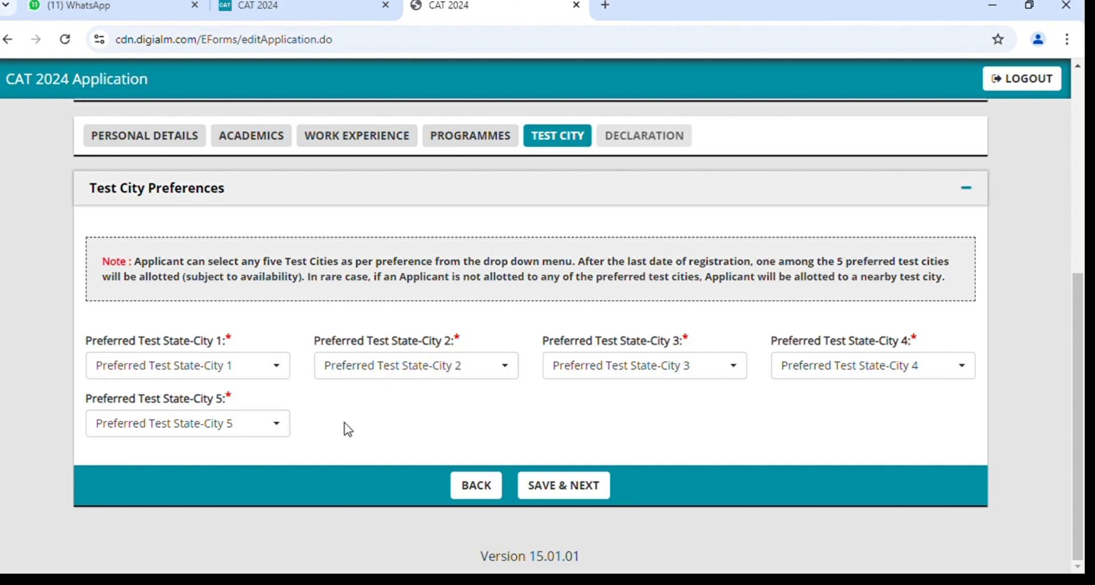
# Choose Andhra Pradesh - Chirala as Preferred Test State-City 1.
pyautogui.click(142, 371)
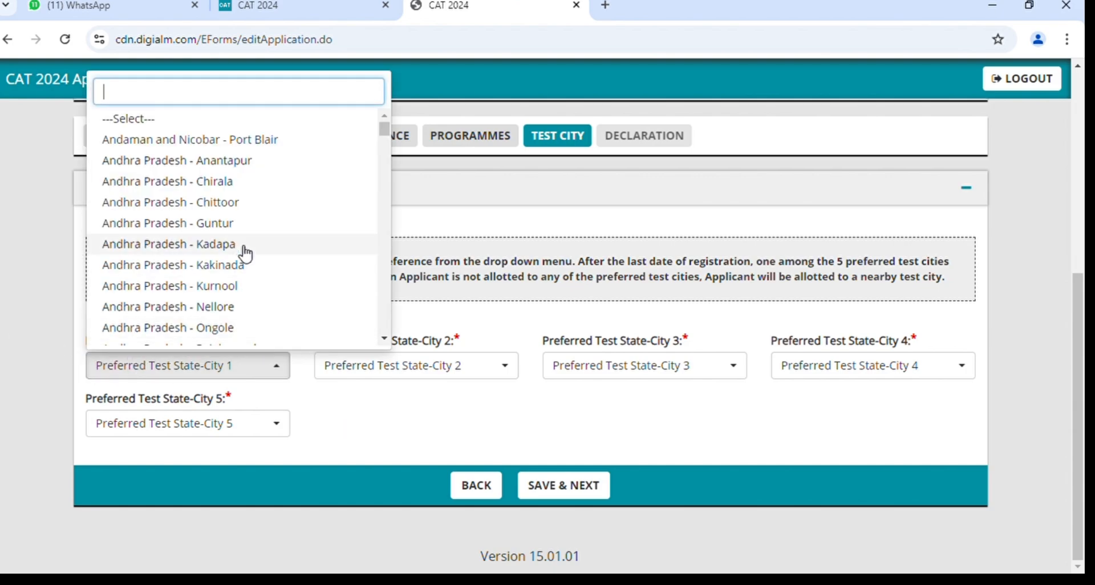
pyautogui.scroll(-12, 244, 252)
pyautogui.scroll(-5, 244, 252)
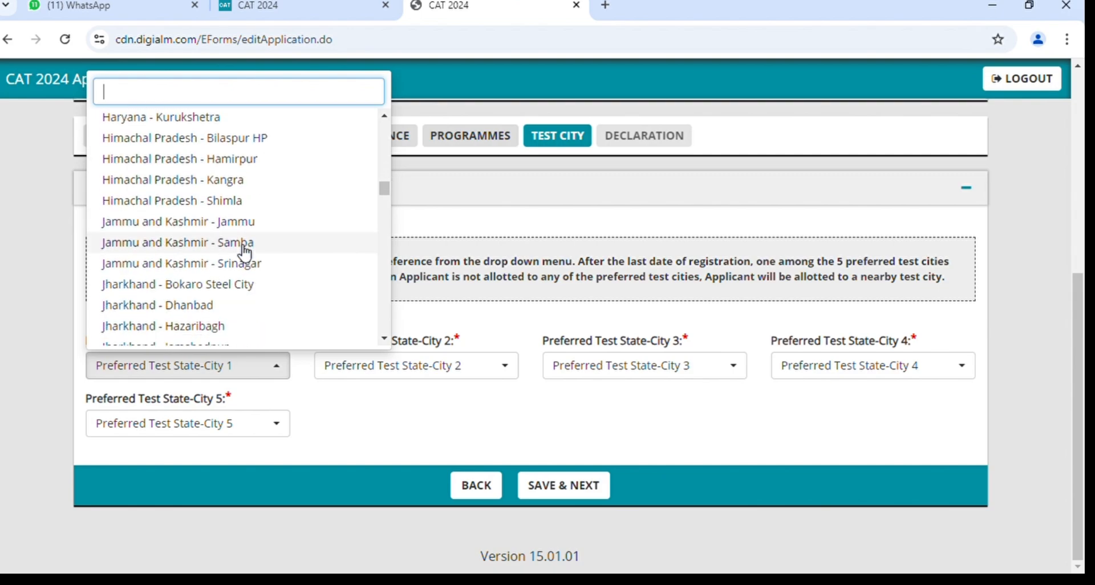
pyautogui.scroll(3, 246, 253)
pyautogui.scroll(1, 245, 253)
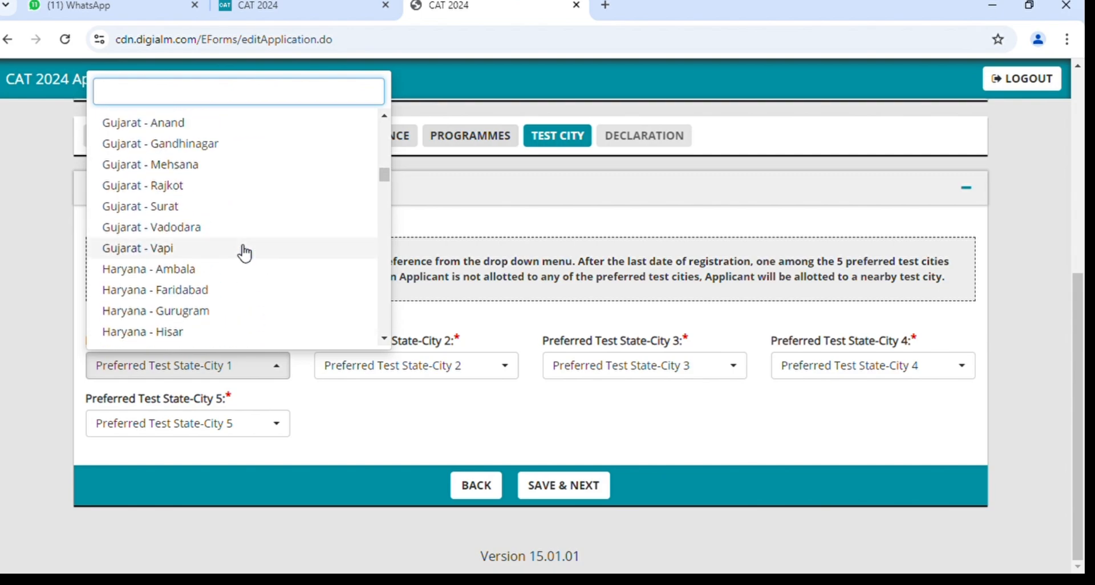
pyautogui.scroll(3, 245, 253)
pyautogui.scroll(2, 86, 191)
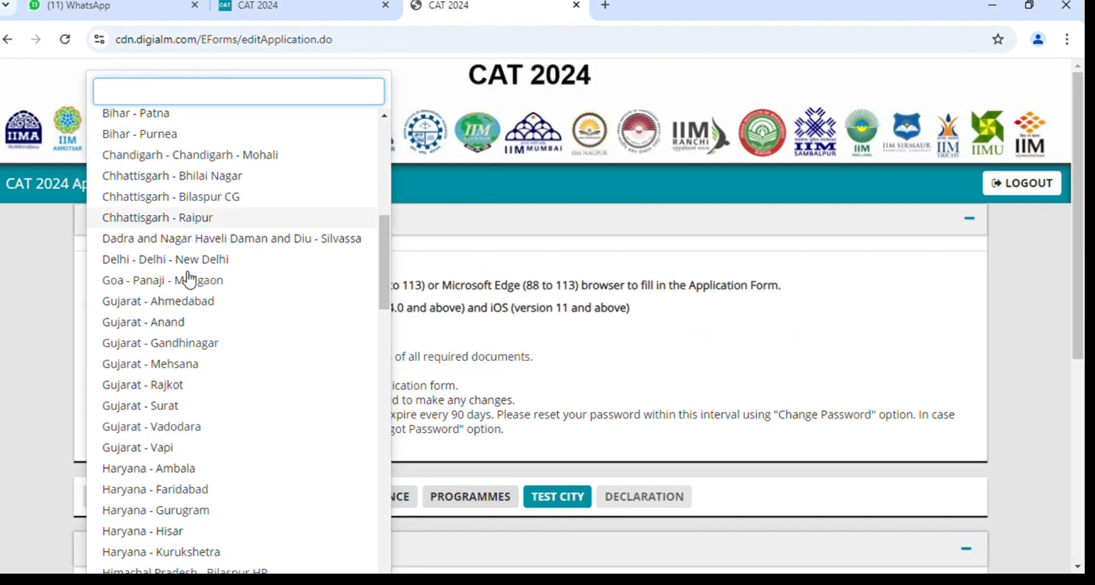
pyautogui.scroll(-10, 214, 467)
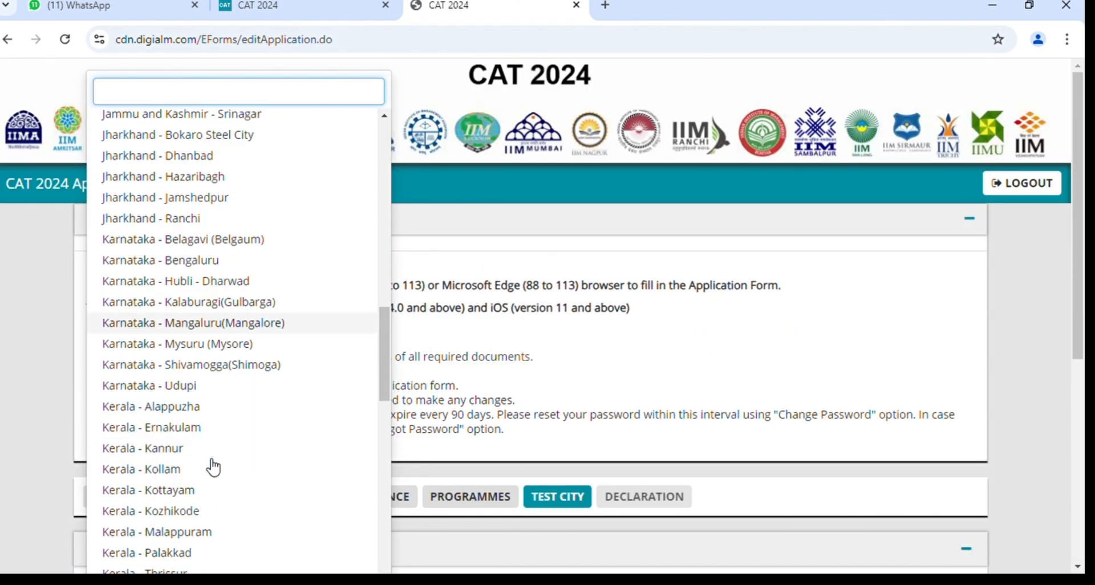
pyautogui.scroll(9, 214, 467)
pyautogui.scroll(10, 214, 466)
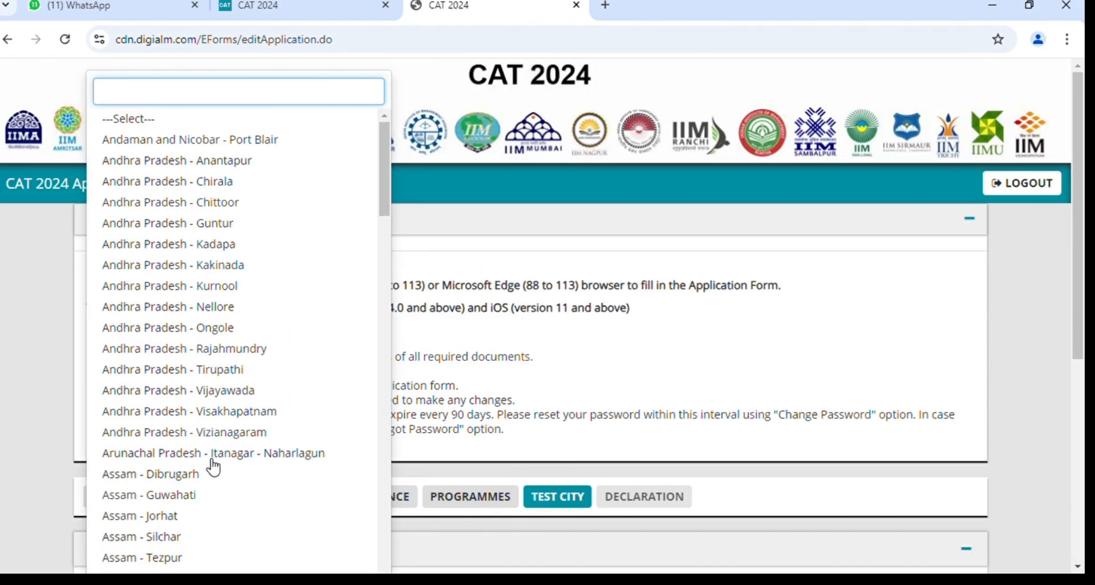
pyautogui.click(194, 179)
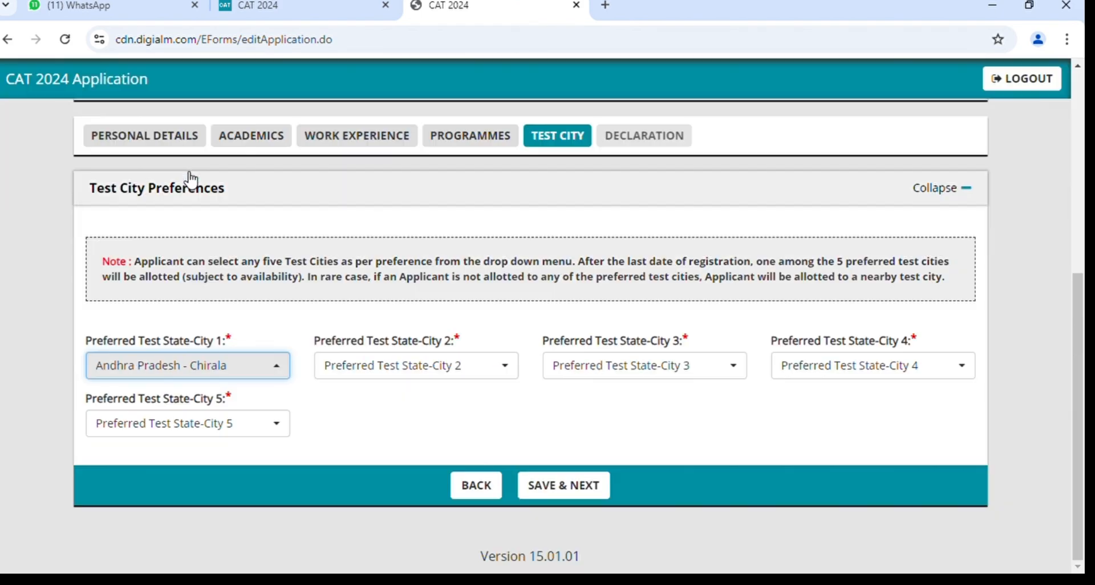
# Choose Bihar - Gaya as test city 2 and Delhi - Delhi - New Delhi as test city 3.
pyautogui.click(356, 368)
pyautogui.scroll(-9, 456, 335)
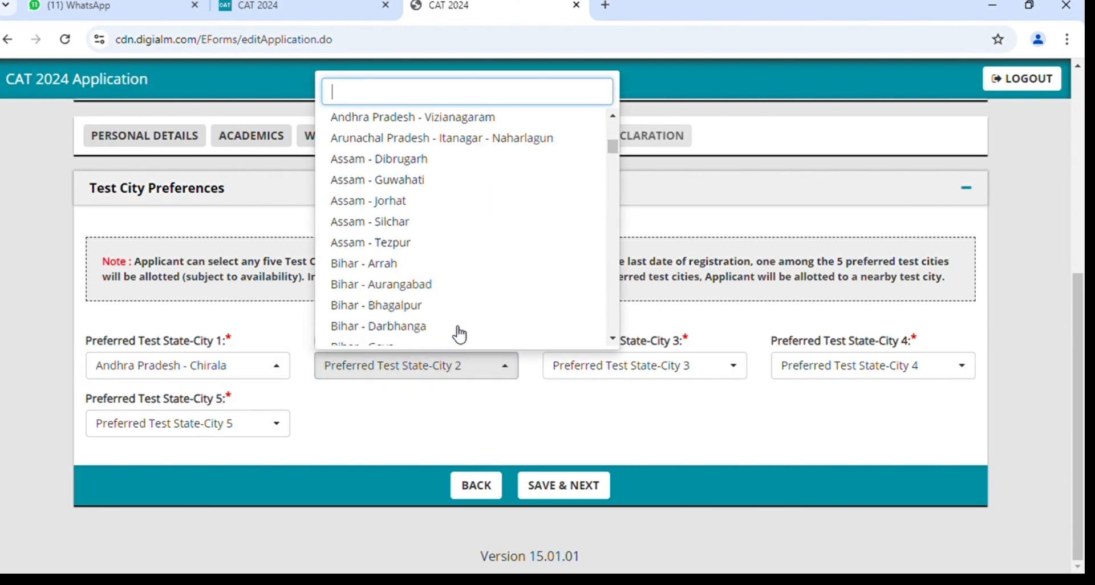
pyautogui.scroll(1, 460, 335)
pyautogui.click(371, 159)
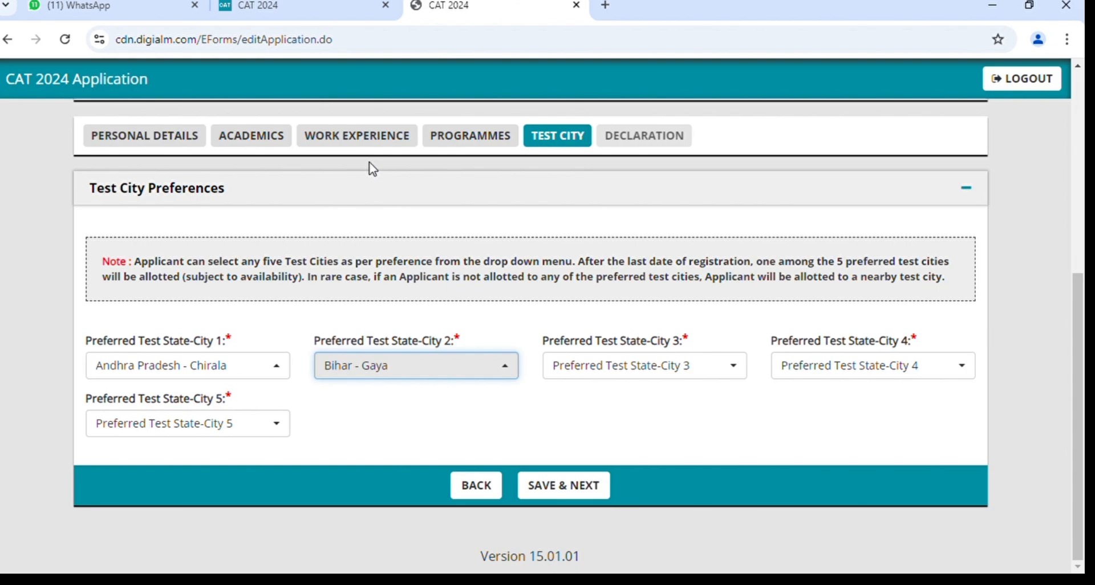
pyautogui.click(577, 366)
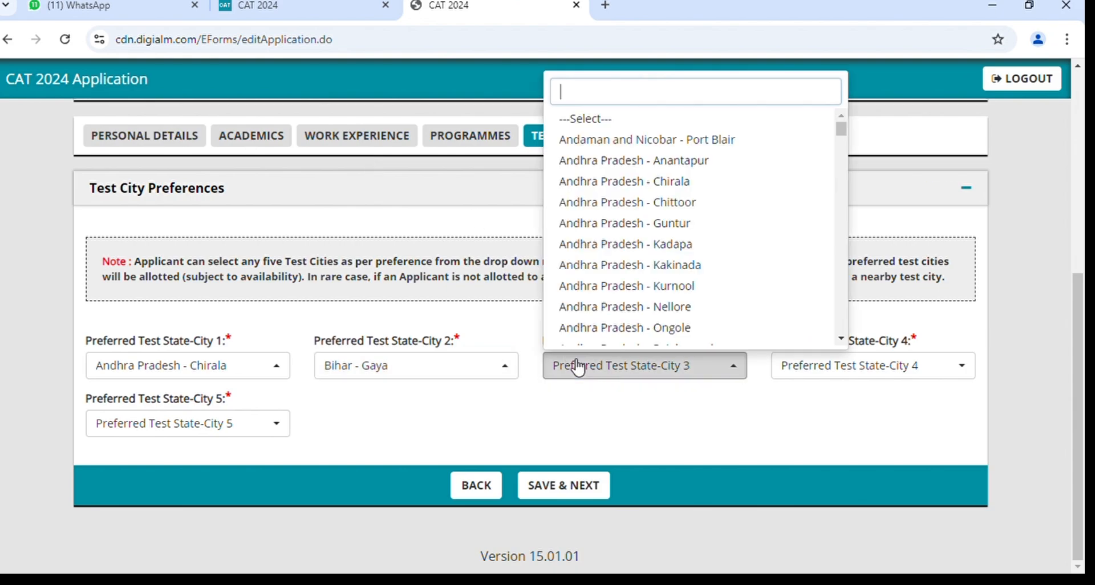
pyautogui.scroll(-4, 727, 251)
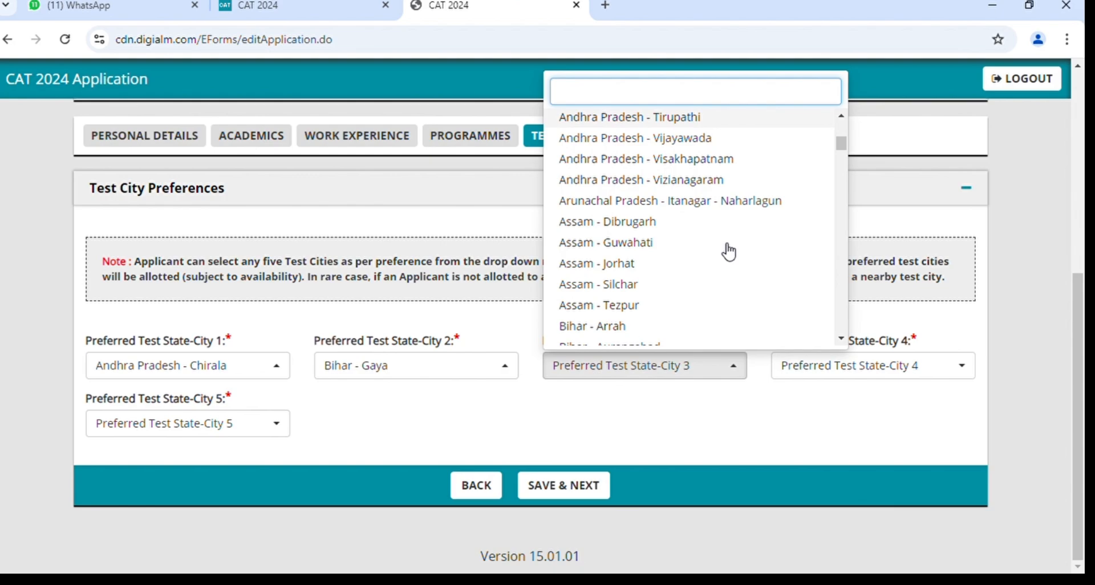
pyautogui.scroll(-4, 729, 252)
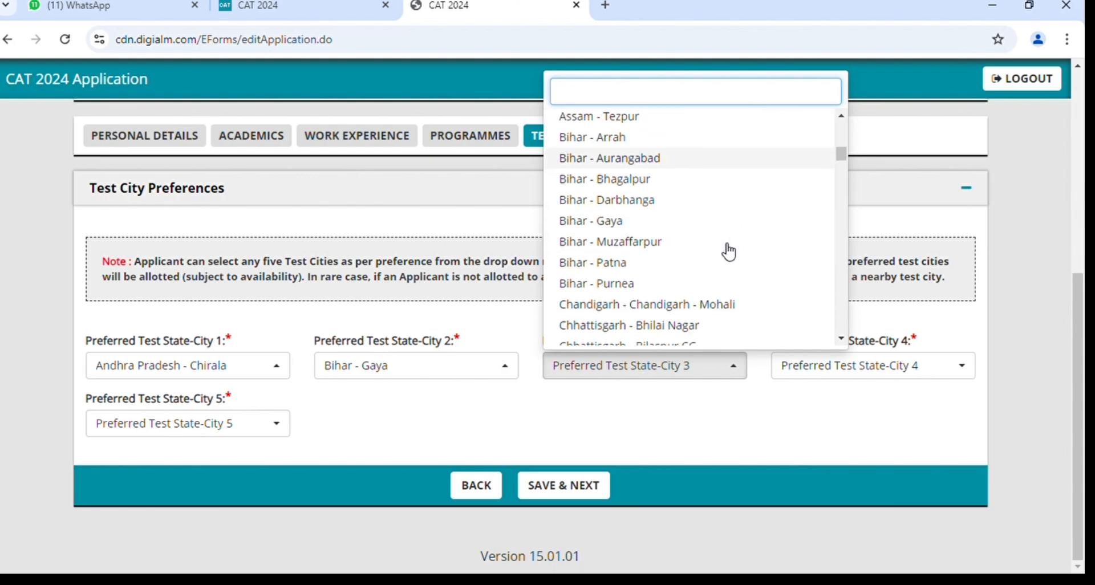
pyautogui.scroll(-2, 632, 295)
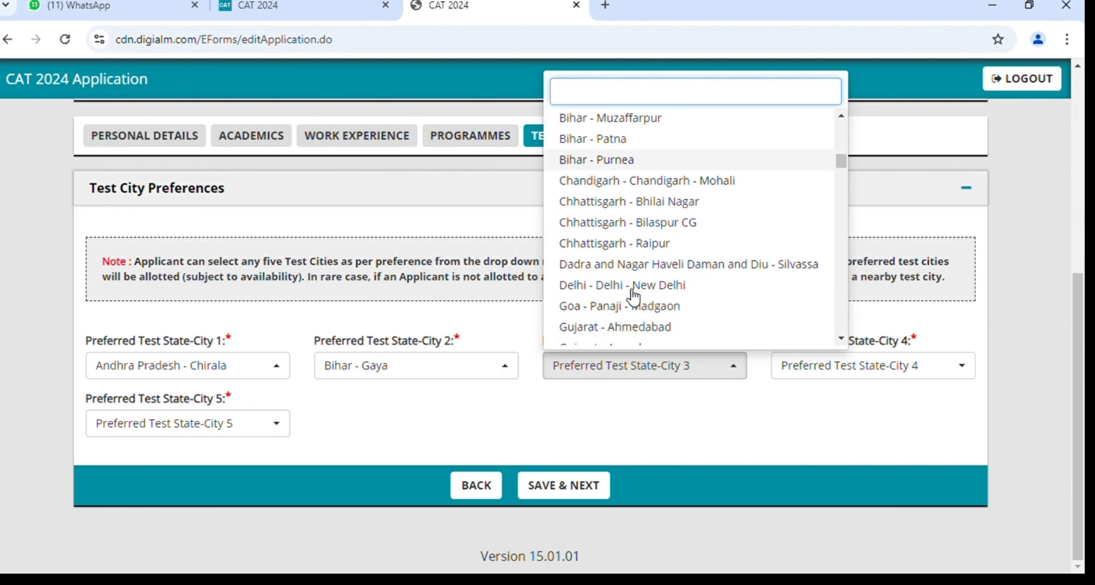
pyautogui.click(674, 289)
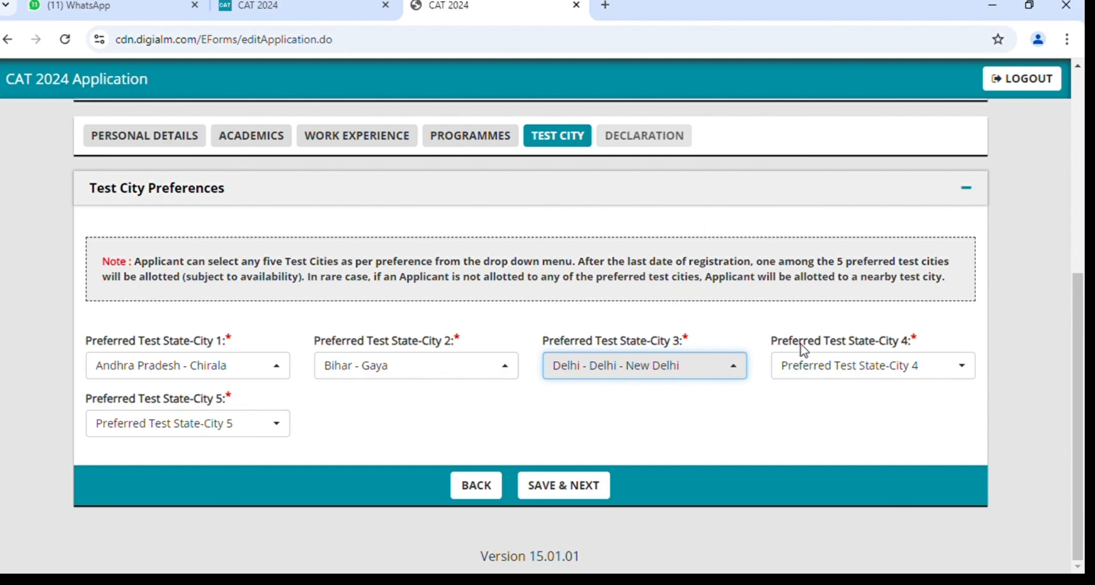
# Choose Haryana - Gurugram as test city 4 and Jharkhand - Ranchi as test city 5.
pyautogui.click(831, 376)
pyautogui.scroll(-3, 902, 281)
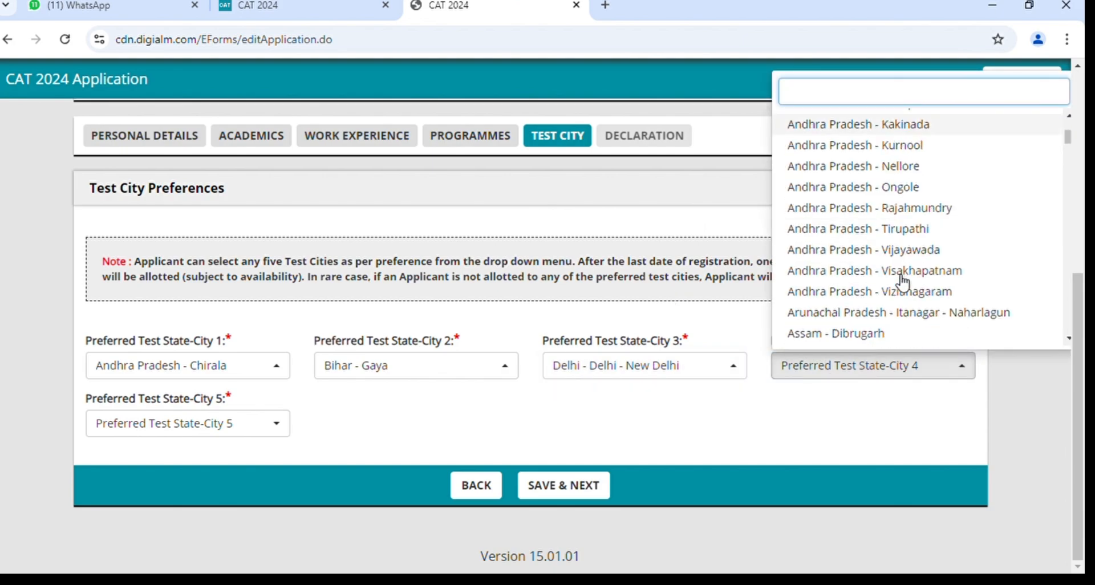
pyautogui.scroll(-10, 902, 283)
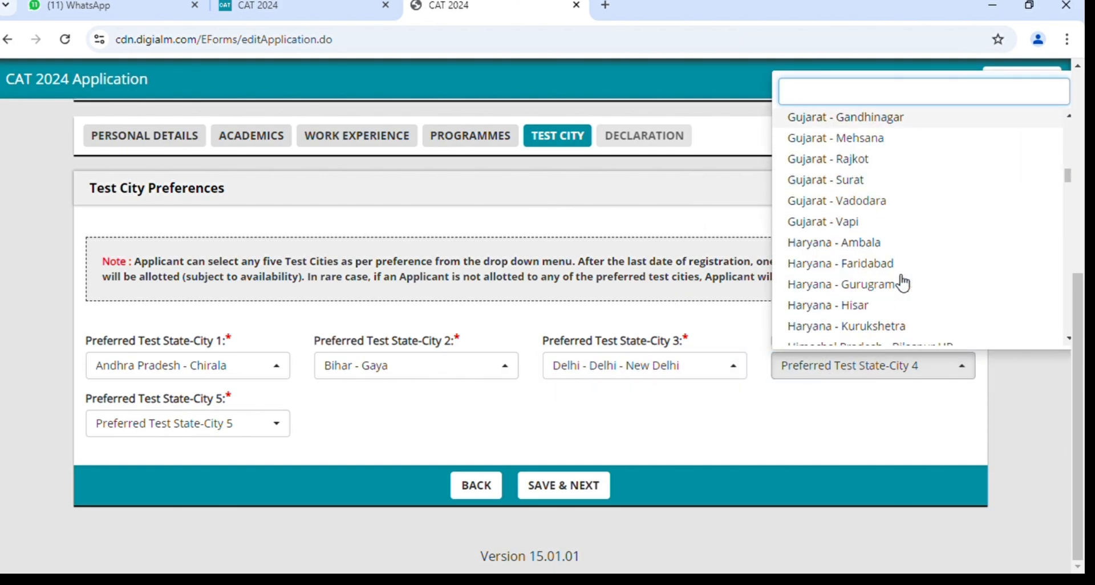
pyautogui.scroll(-1, 901, 283)
pyautogui.click(849, 264)
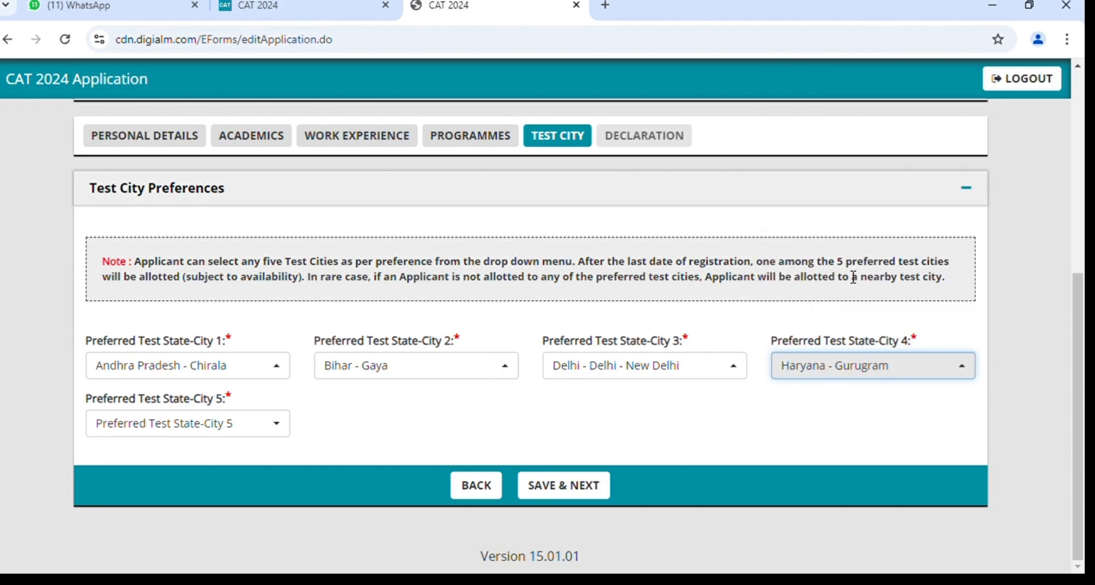
pyautogui.click(203, 430)
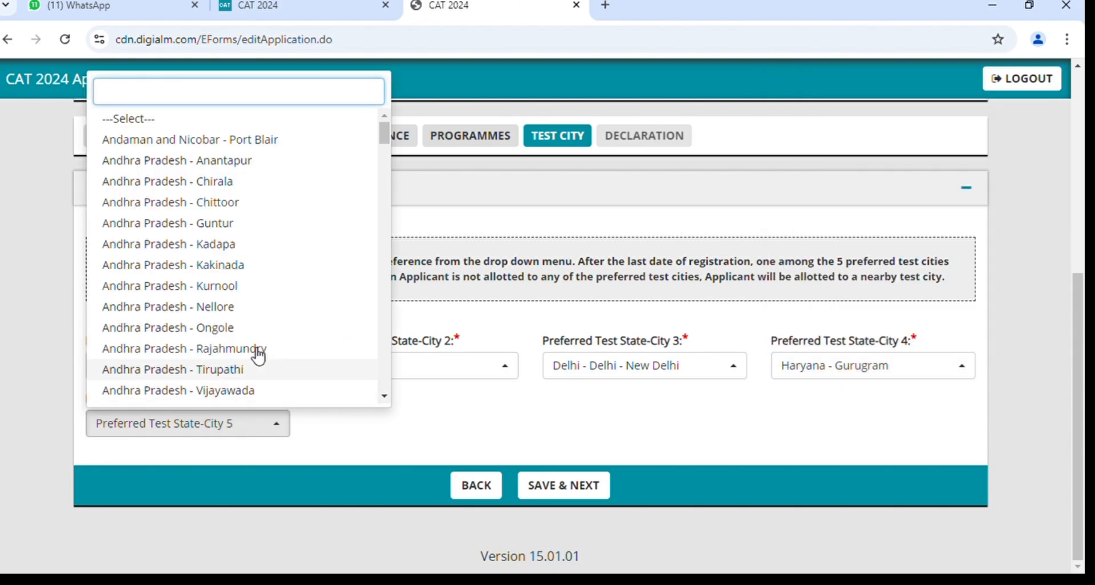
pyautogui.scroll(-16, 238, 314)
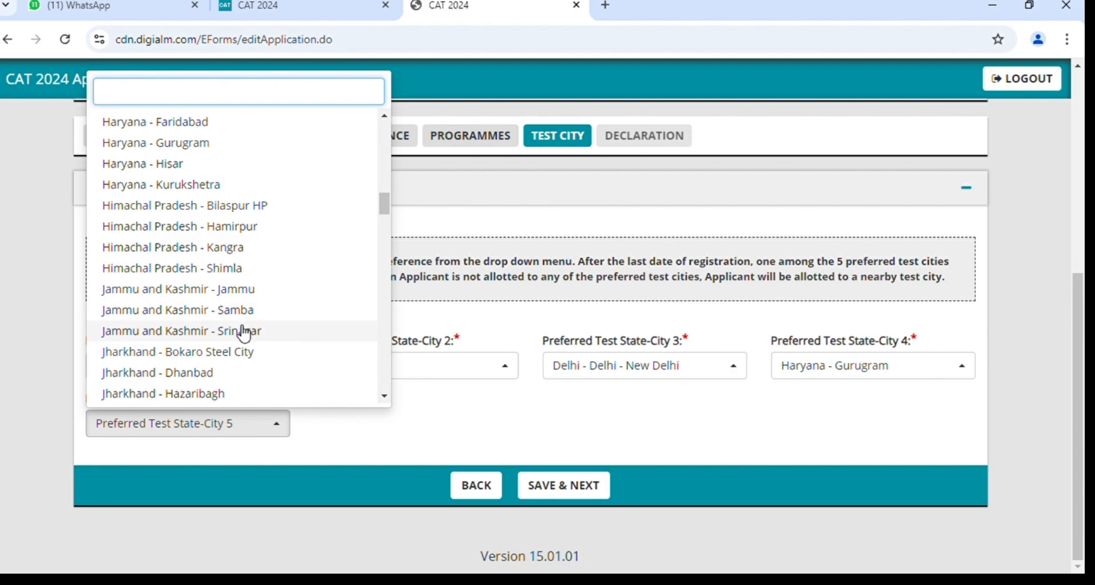
pyautogui.scroll(-3, 244, 334)
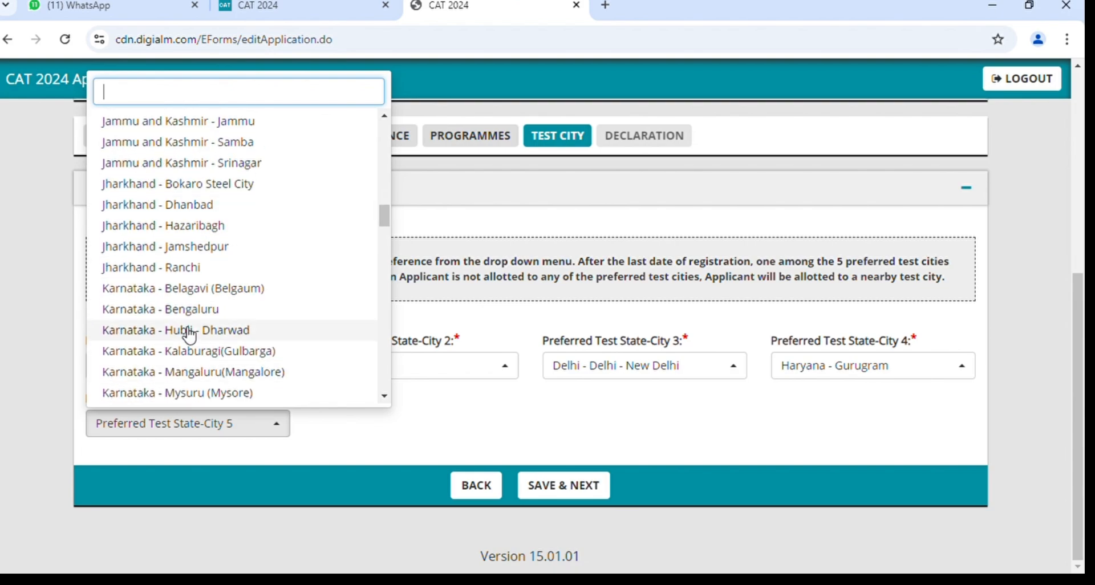
pyautogui.click(192, 279)
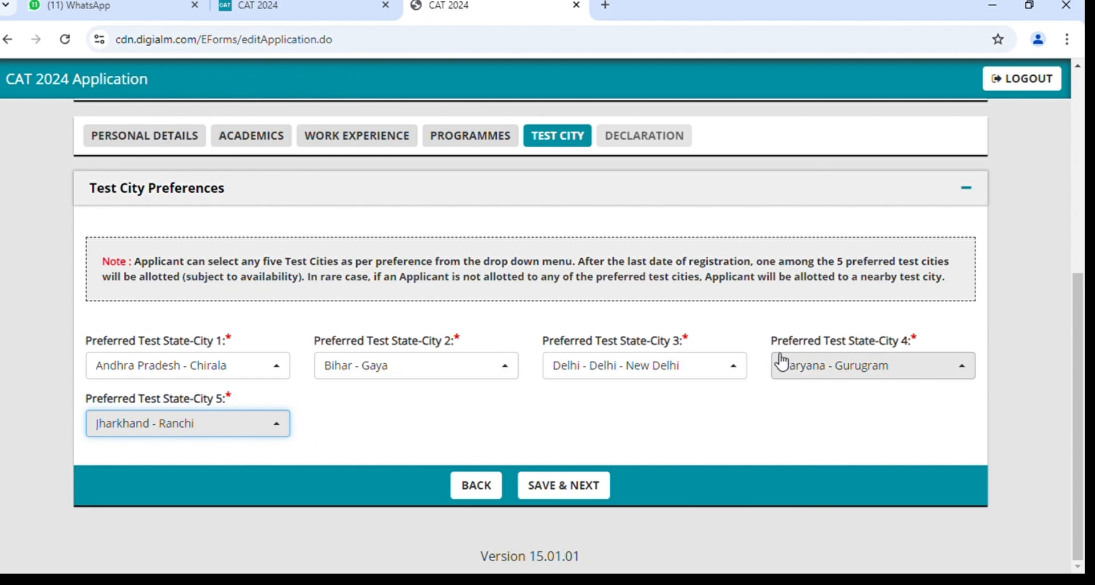
# Confirm Andhra Pradesh - Chirala as test city 1, then save the test cities and acknowledge the alert.
pyautogui.scroll(1, 551, 408)
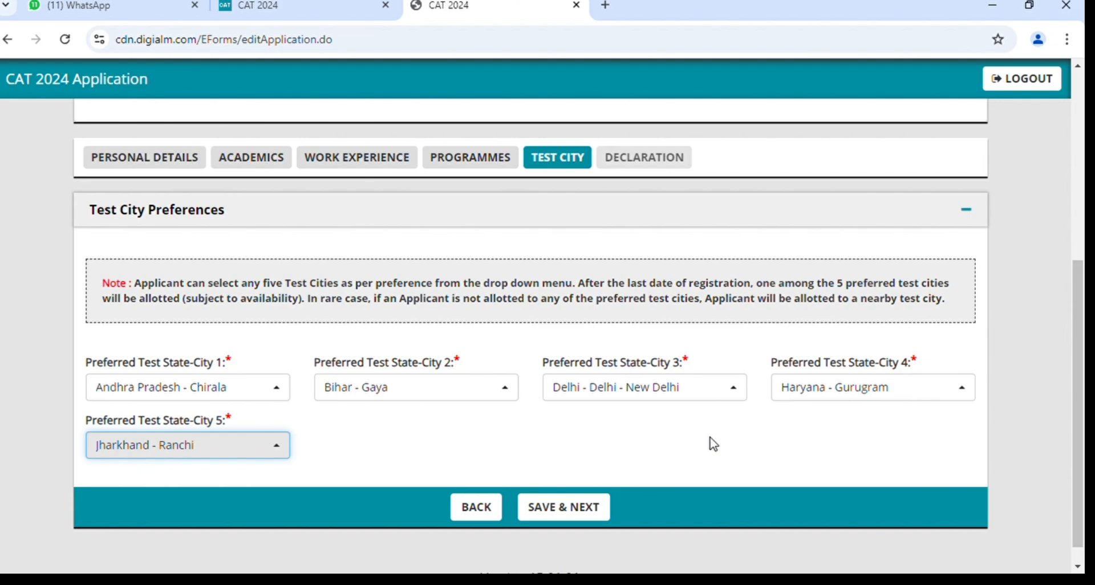
pyautogui.click(208, 398)
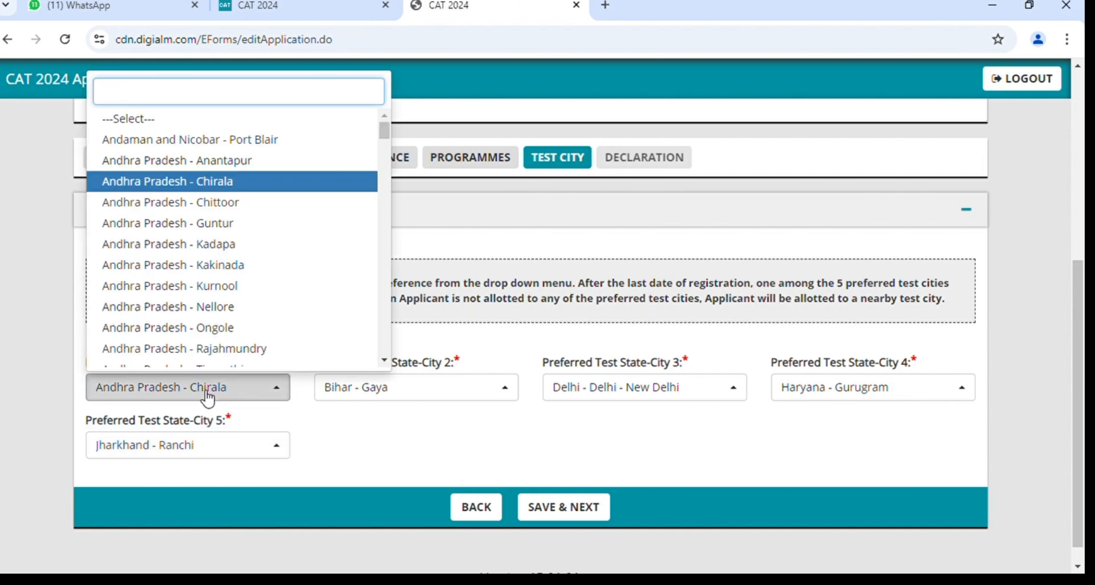
pyautogui.click(232, 403)
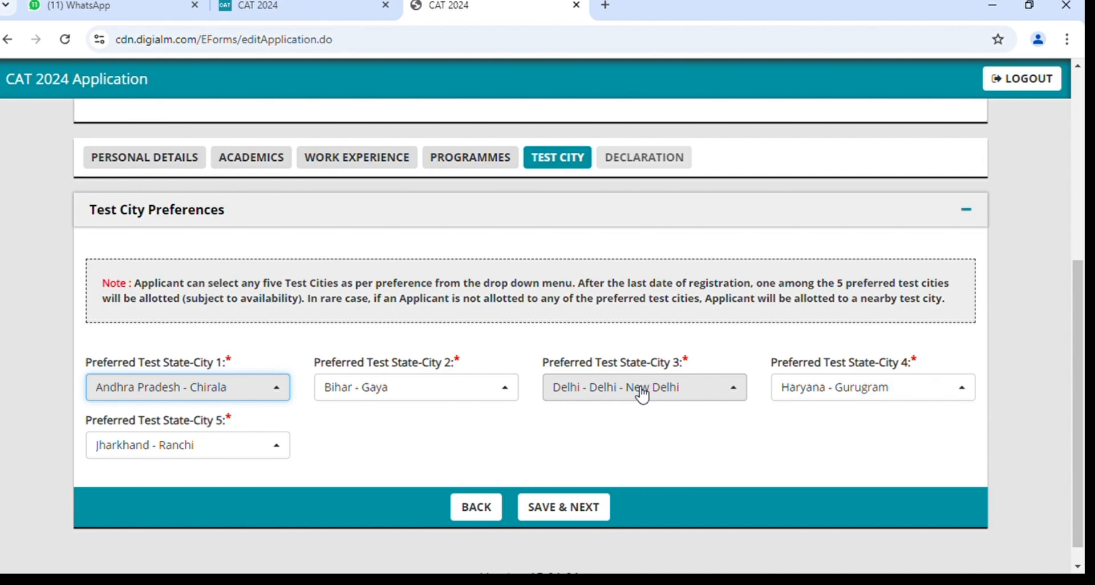
pyautogui.click(415, 418)
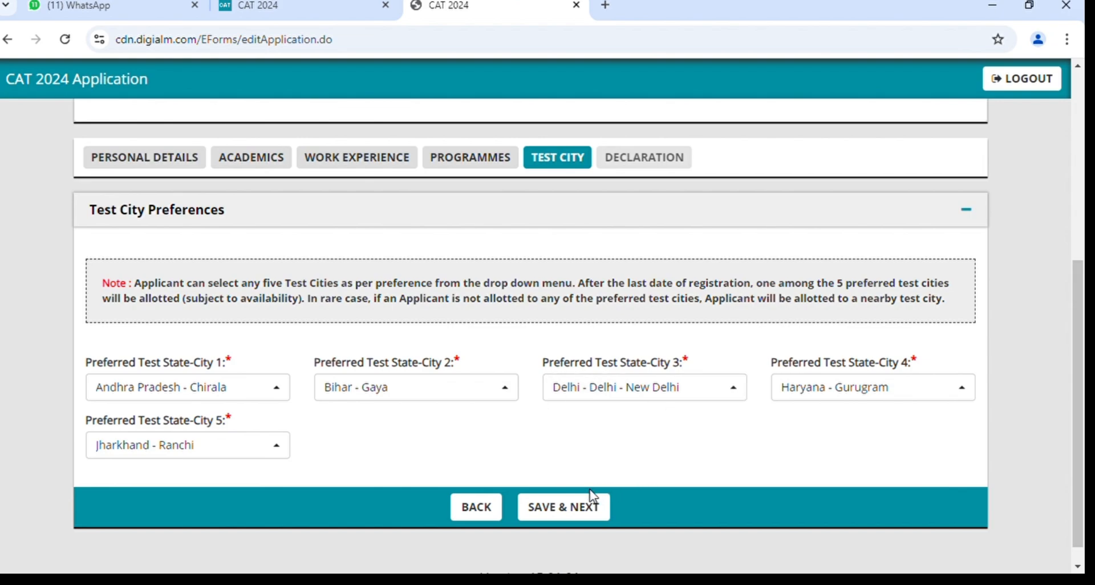
pyautogui.click(588, 515)
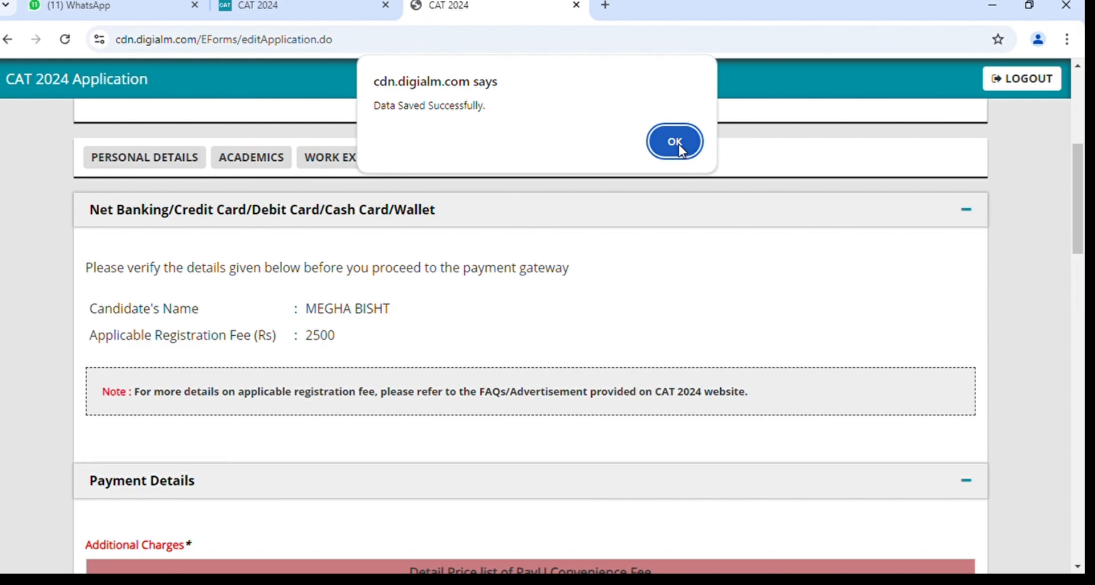
pyautogui.click(681, 147)
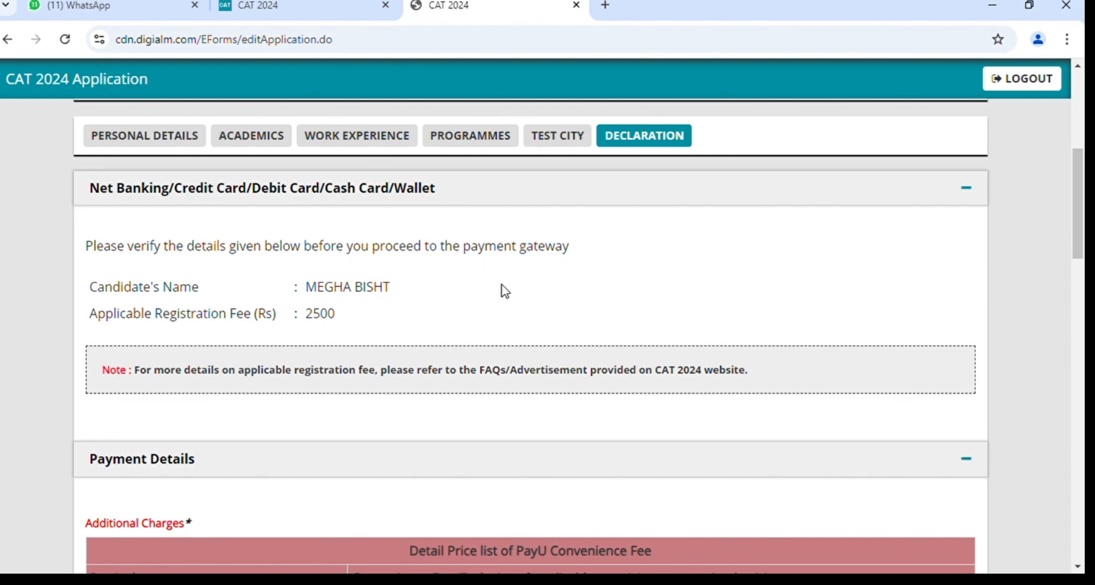
pyautogui.scroll(-5, 504, 291)
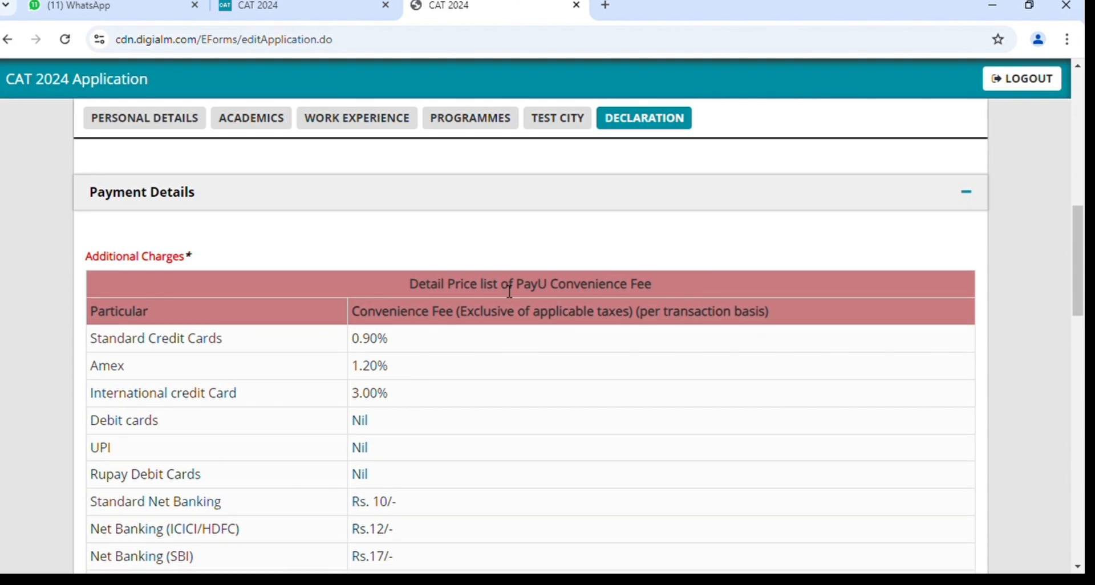
pyautogui.scroll(-2, 510, 291)
pyautogui.scroll(-4, 504, 292)
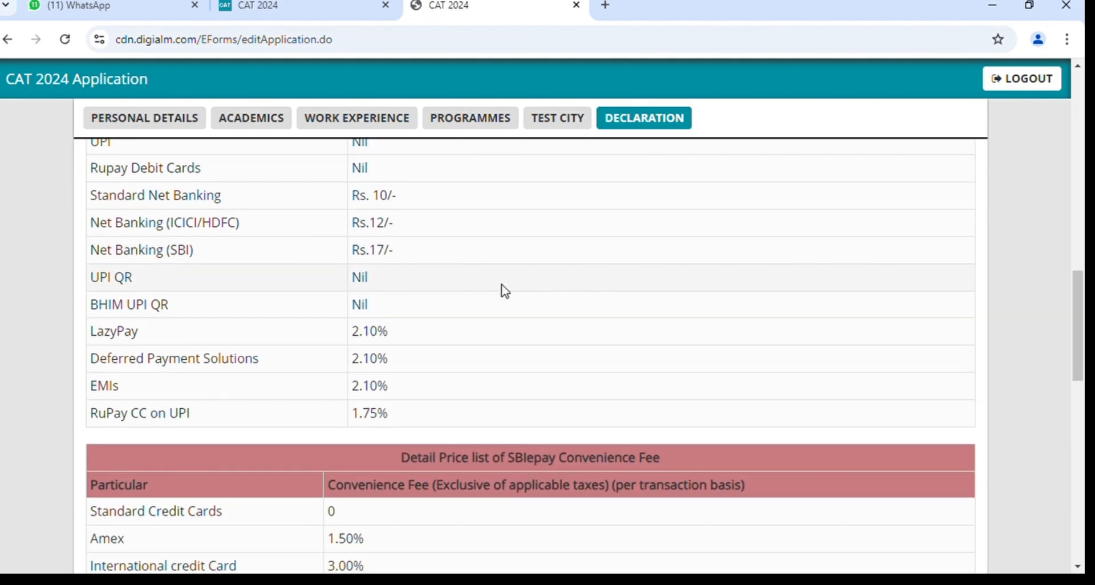
pyautogui.scroll(4, 505, 292)
pyautogui.scroll(1, 504, 291)
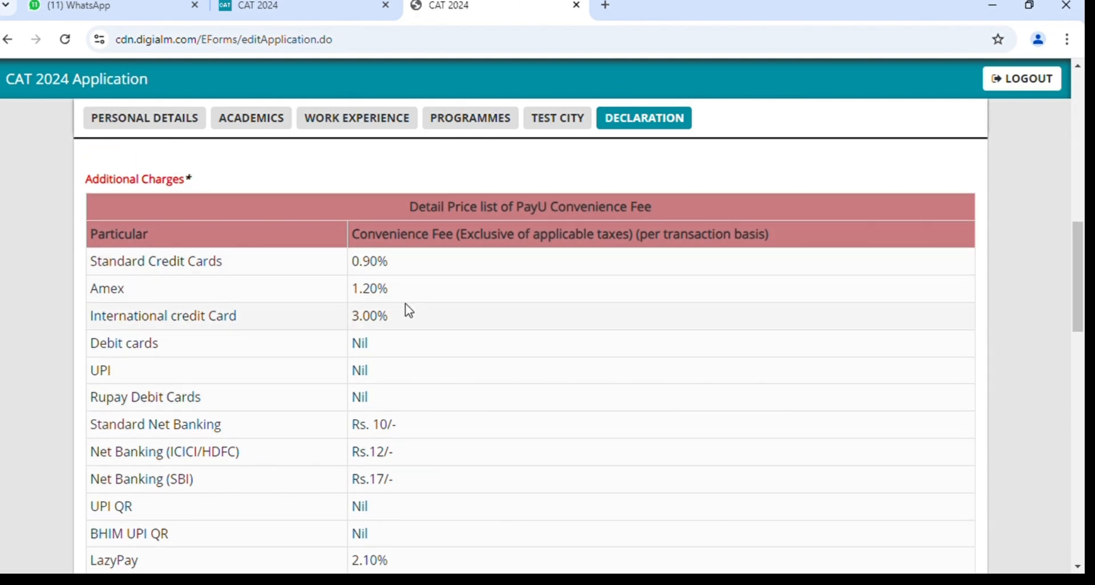
pyautogui.scroll(-1, 401, 354)
pyautogui.scroll(-3, 401, 354)
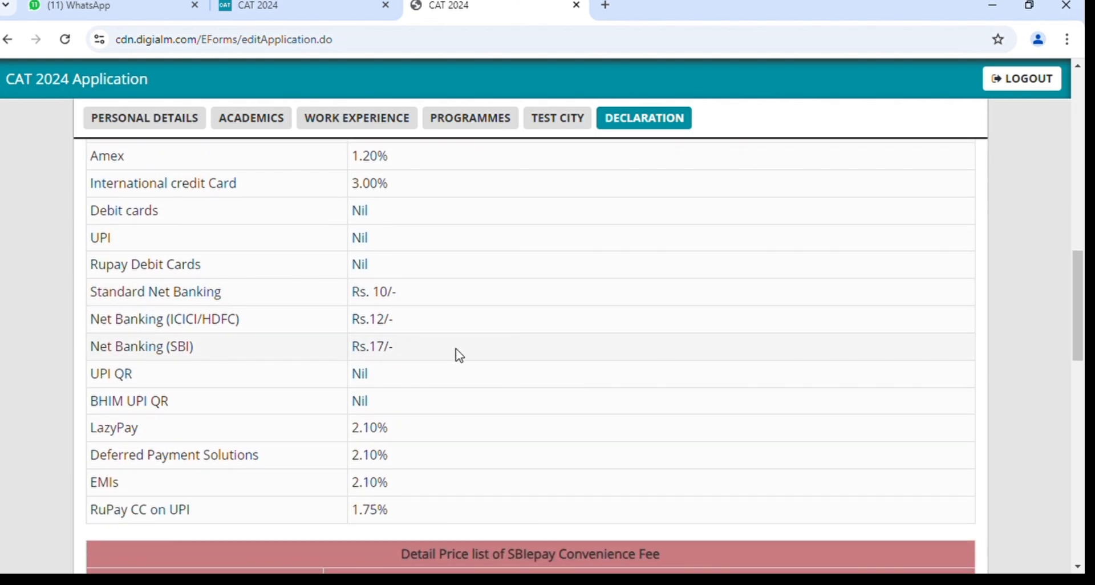
pyautogui.scroll(4, 460, 355)
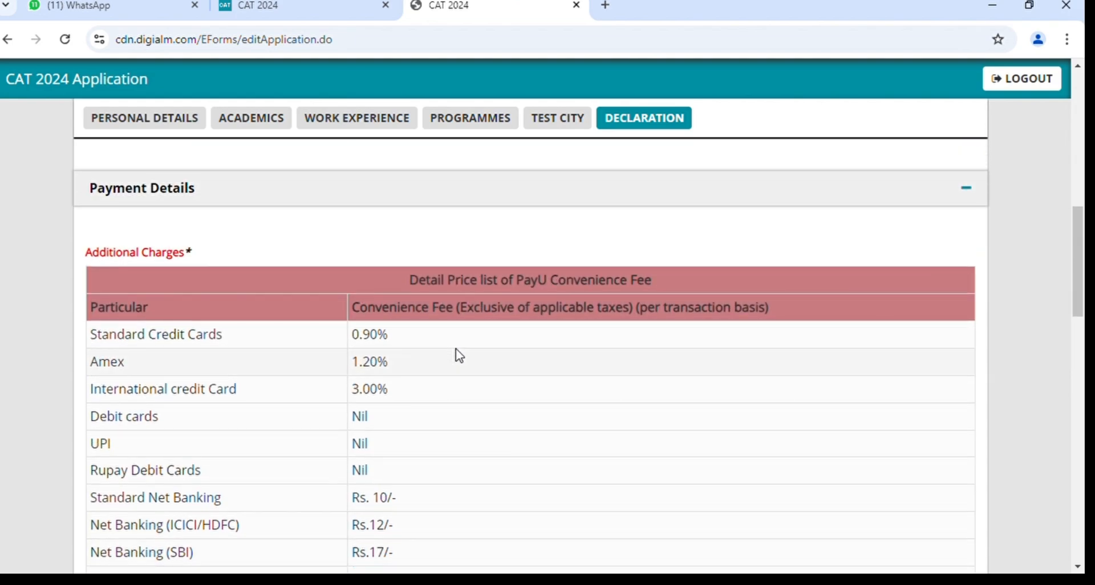
pyautogui.scroll(-8, 460, 356)
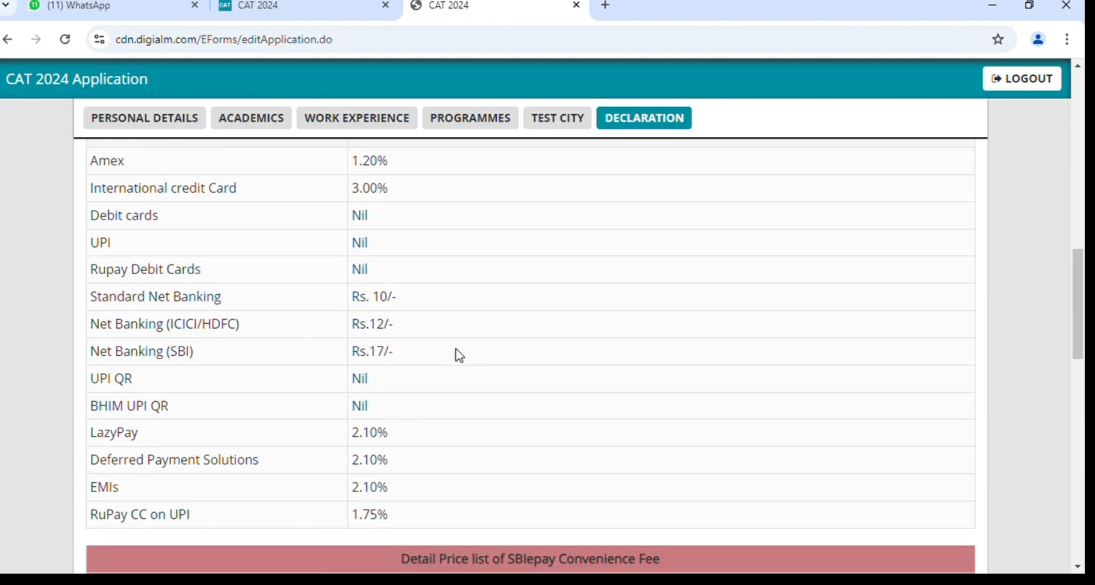
pyautogui.scroll(-2, 460, 356)
pyautogui.scroll(-5, 459, 355)
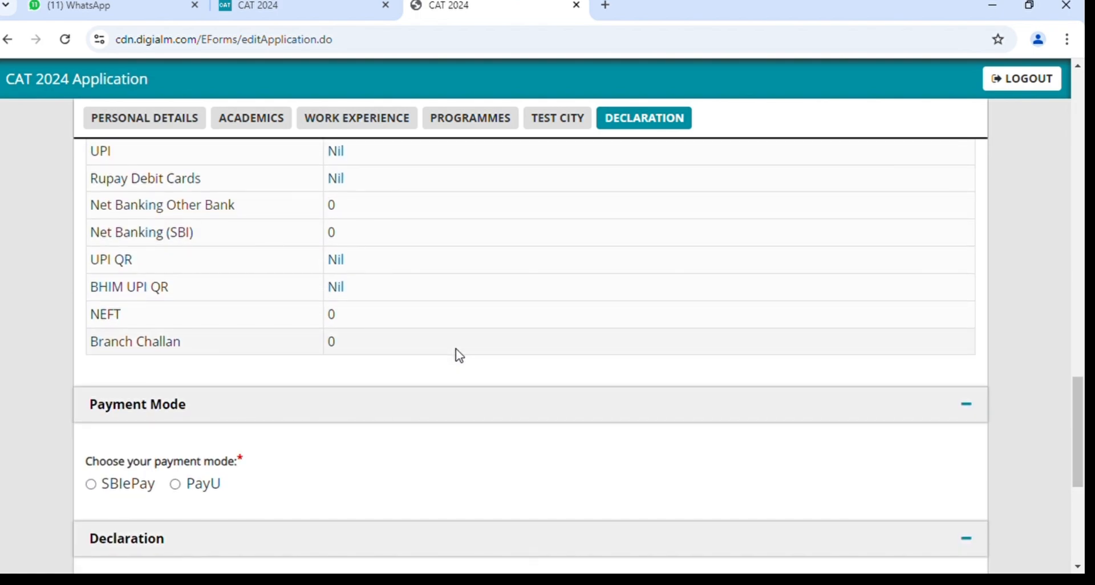
pyautogui.scroll(-2, 459, 356)
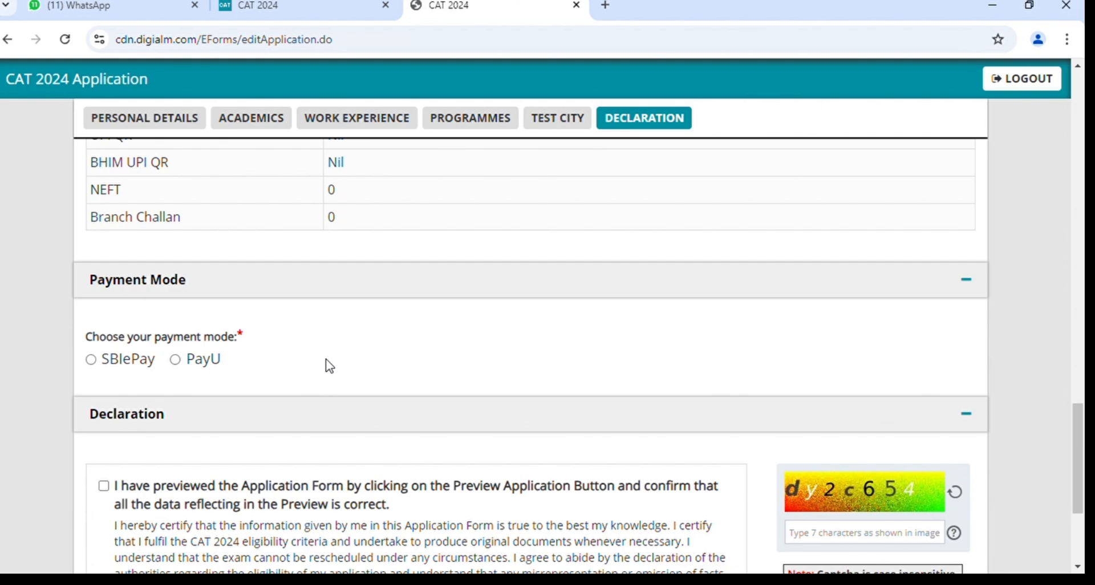
pyautogui.scroll(-1, 330, 365)
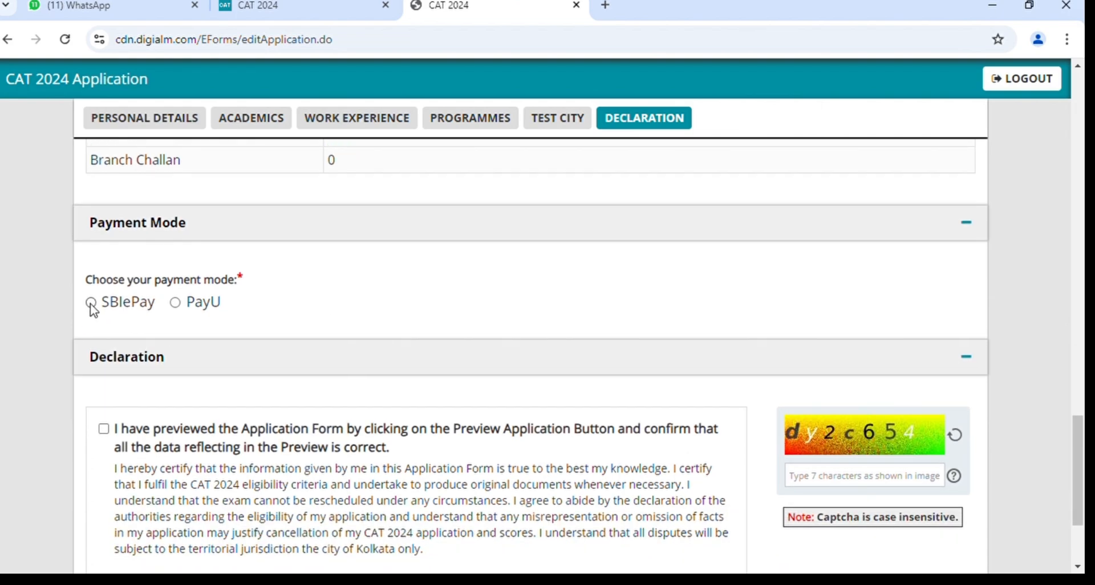
# Select PayU as the payment mode and review the fee tables down to the Declaration.
pyautogui.click(176, 306)
pyautogui.scroll(5, 394, 321)
pyautogui.scroll(20, 393, 321)
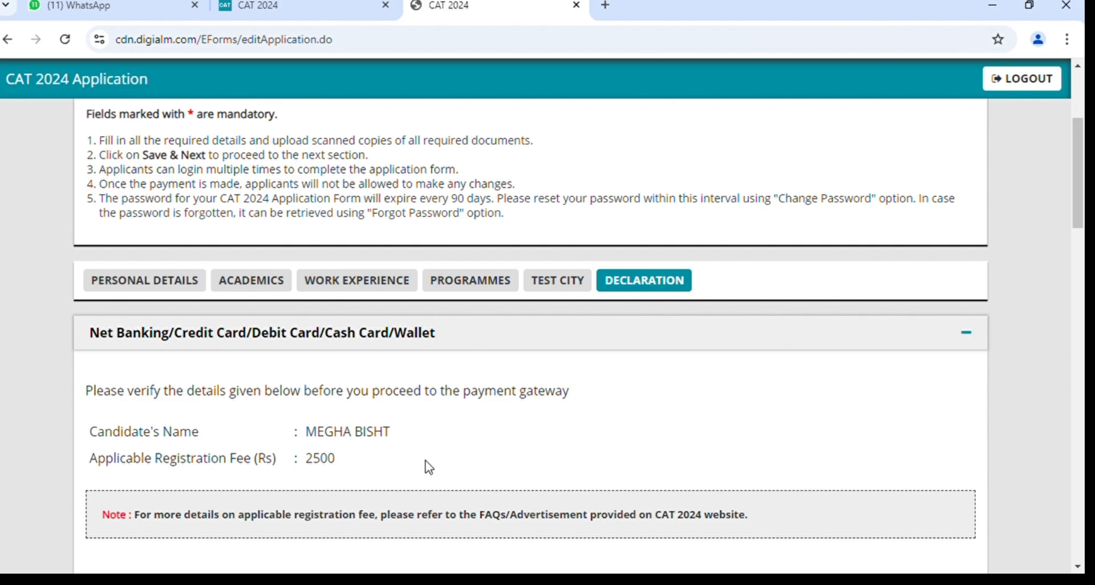
pyautogui.scroll(-8, 428, 467)
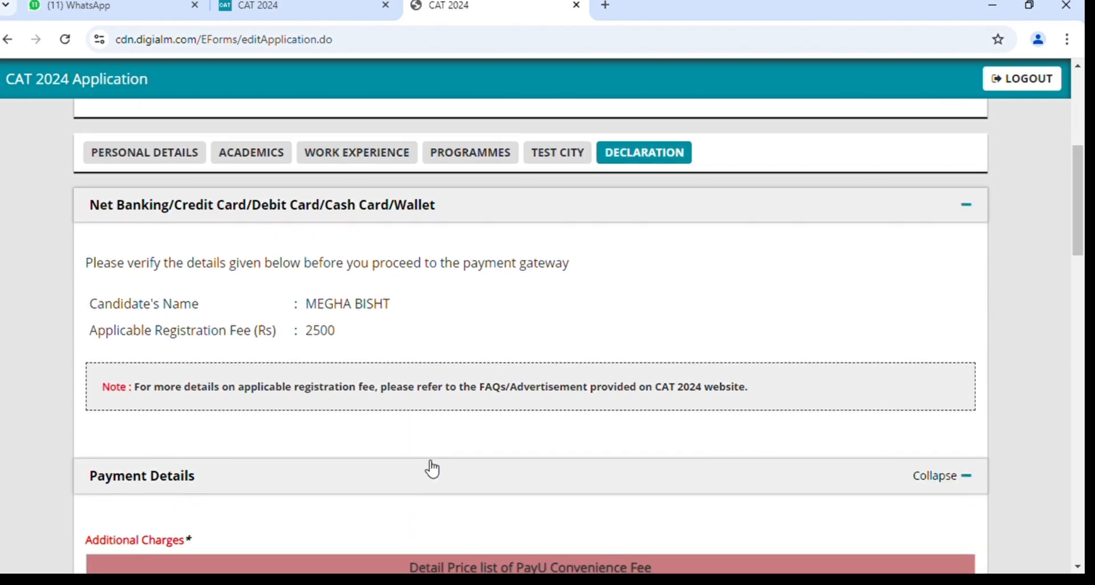
pyautogui.scroll(-2, 429, 467)
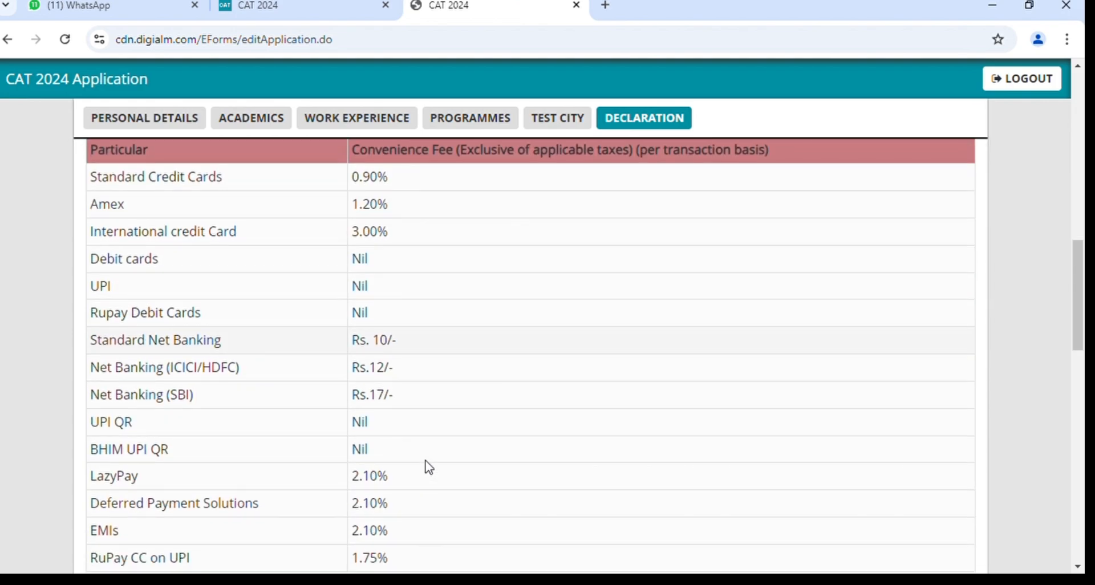
pyautogui.scroll(-1, 429, 467)
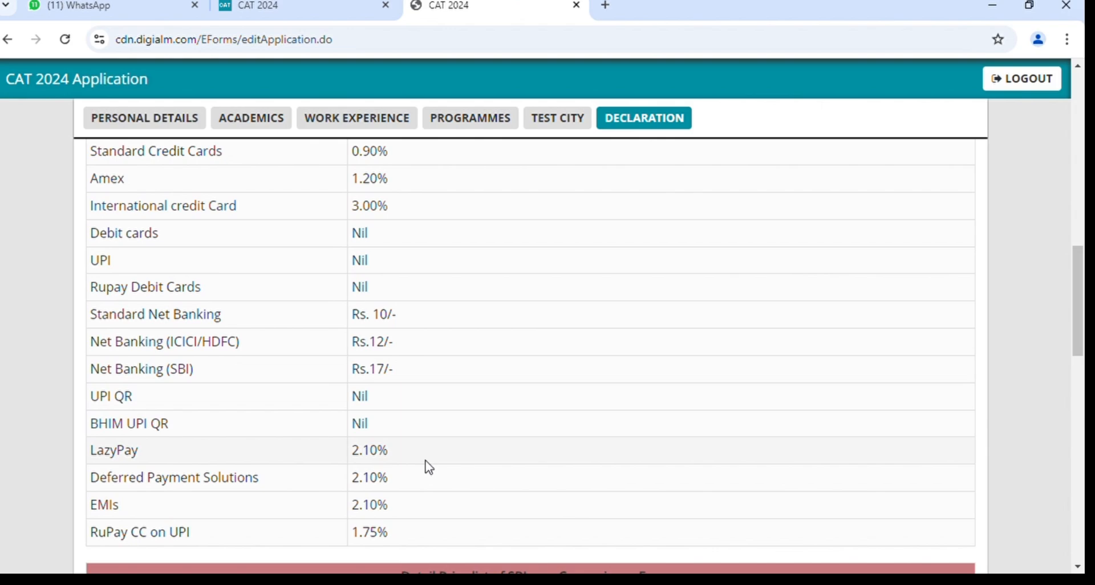
pyautogui.scroll(-5, 429, 467)
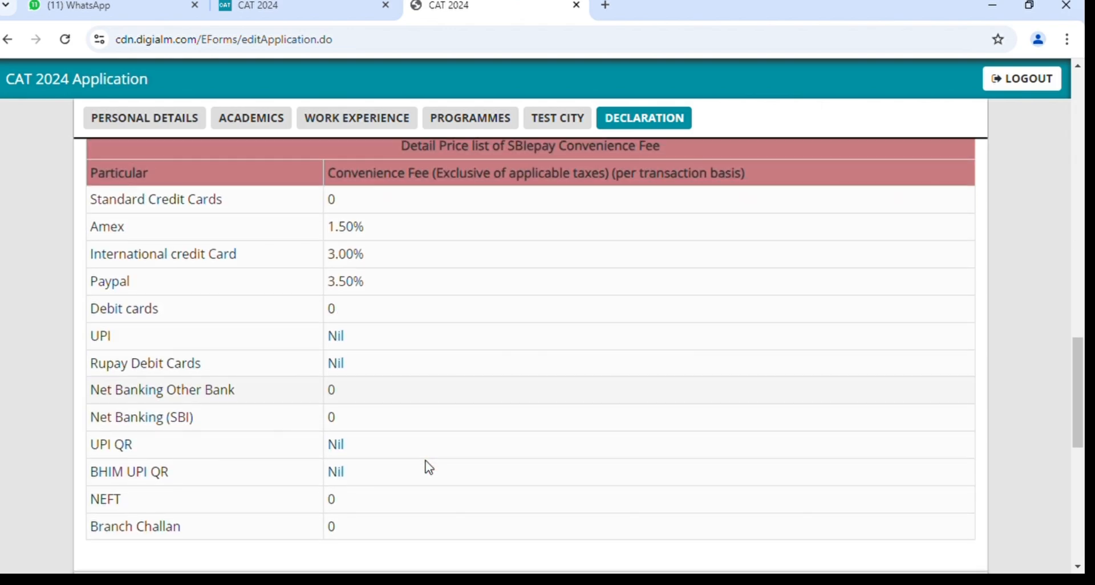
pyautogui.scroll(5, 429, 466)
pyautogui.scroll(8, 429, 466)
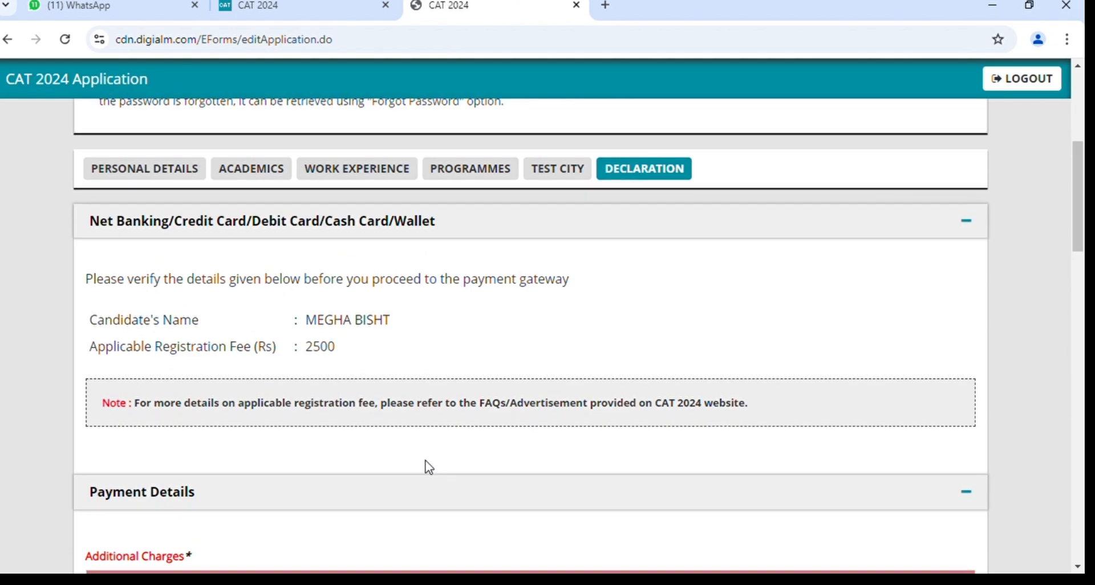
pyautogui.scroll(-5, 429, 466)
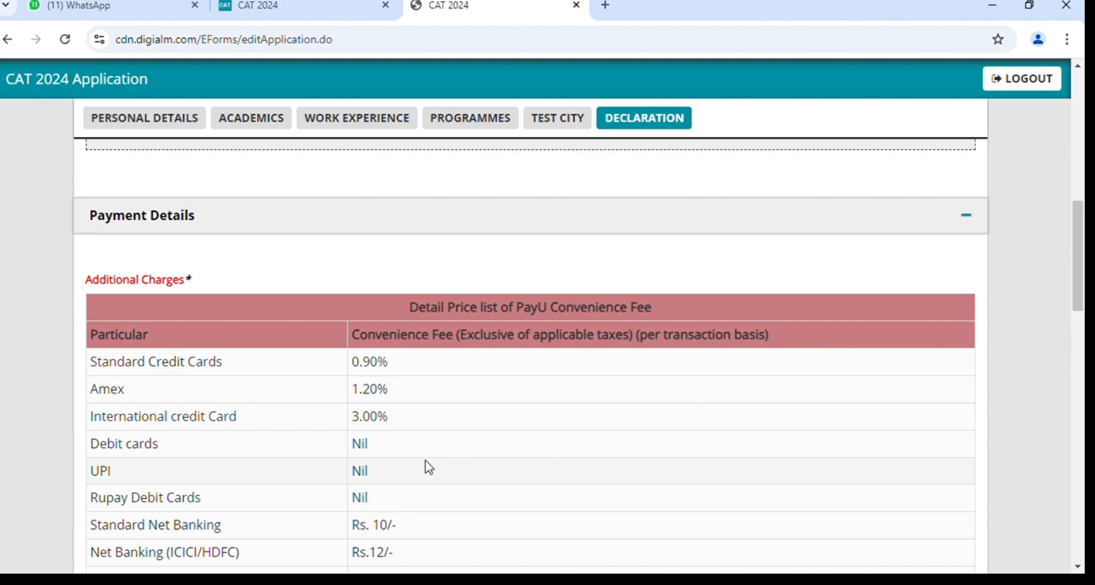
pyautogui.scroll(-18, 429, 467)
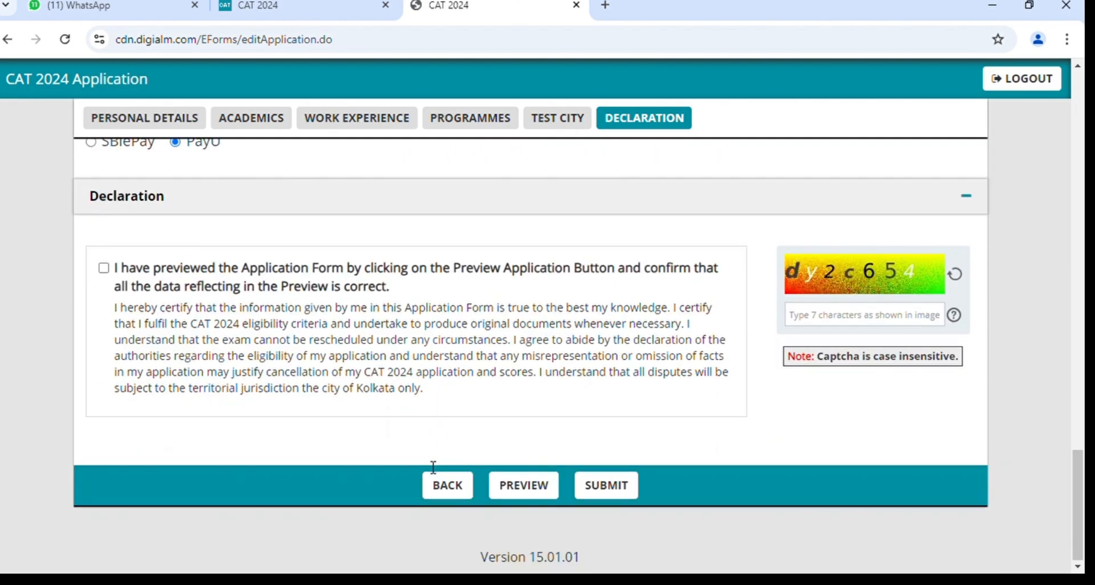
pyautogui.scroll(3, 432, 468)
pyautogui.scroll(18, 429, 467)
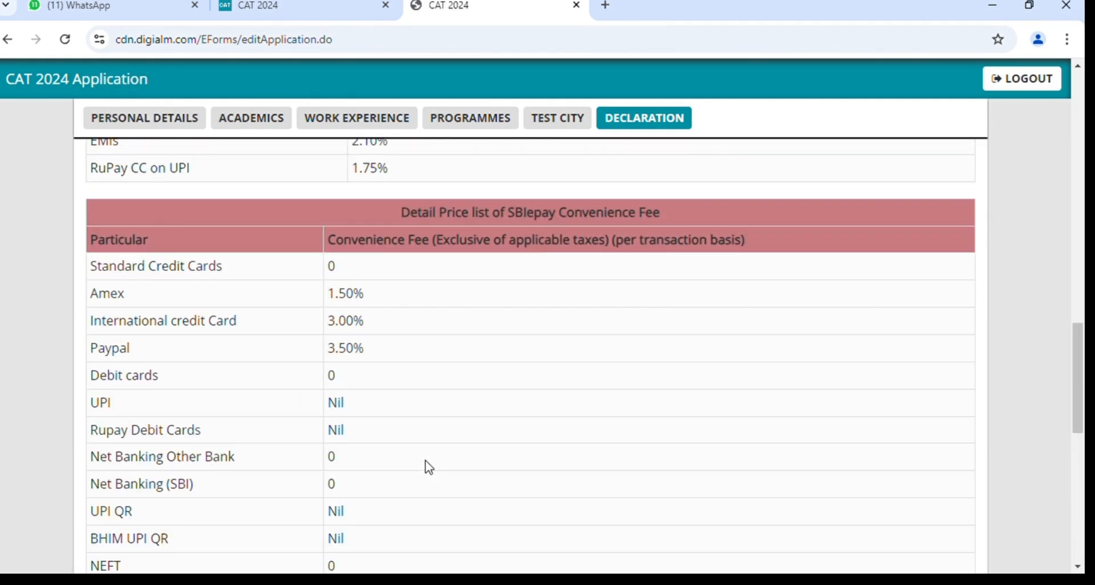
pyautogui.scroll(5, 428, 467)
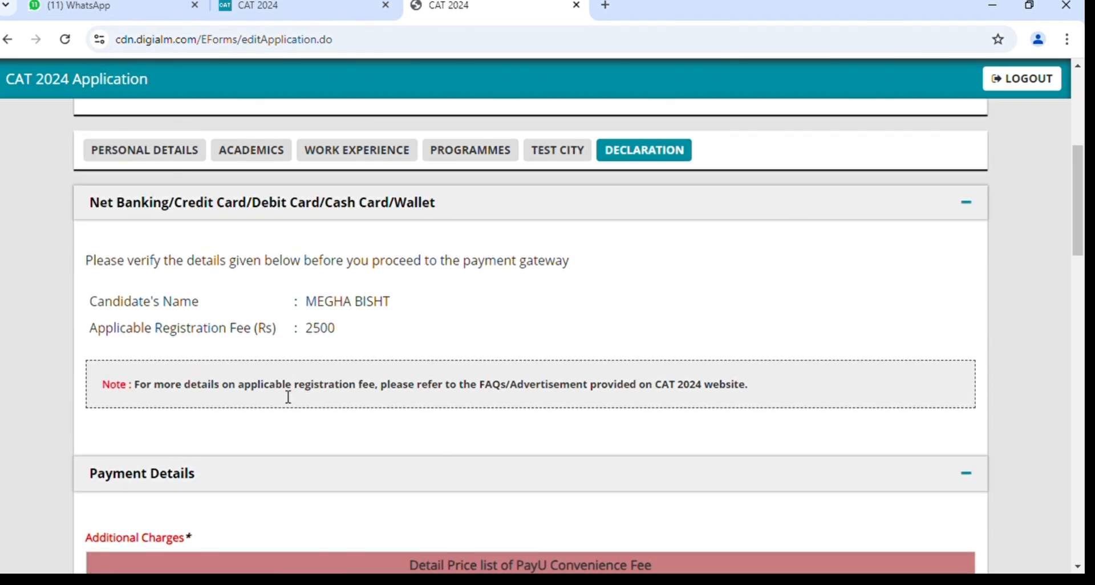
pyautogui.scroll(-20, 359, 338)
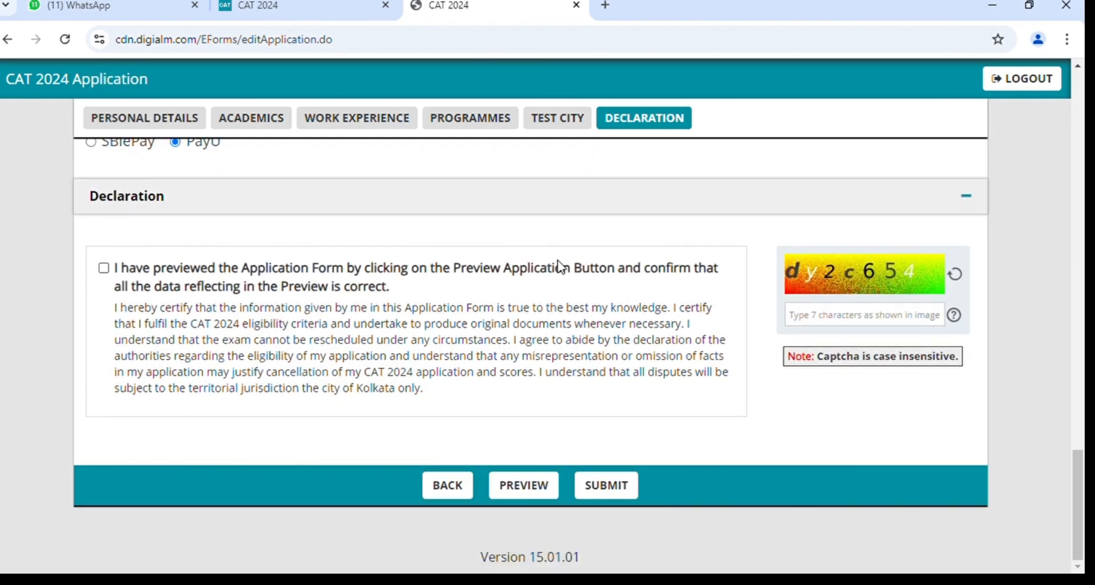
pyautogui.scroll(2, 557, 264)
pyautogui.scroll(-1, 312, 305)
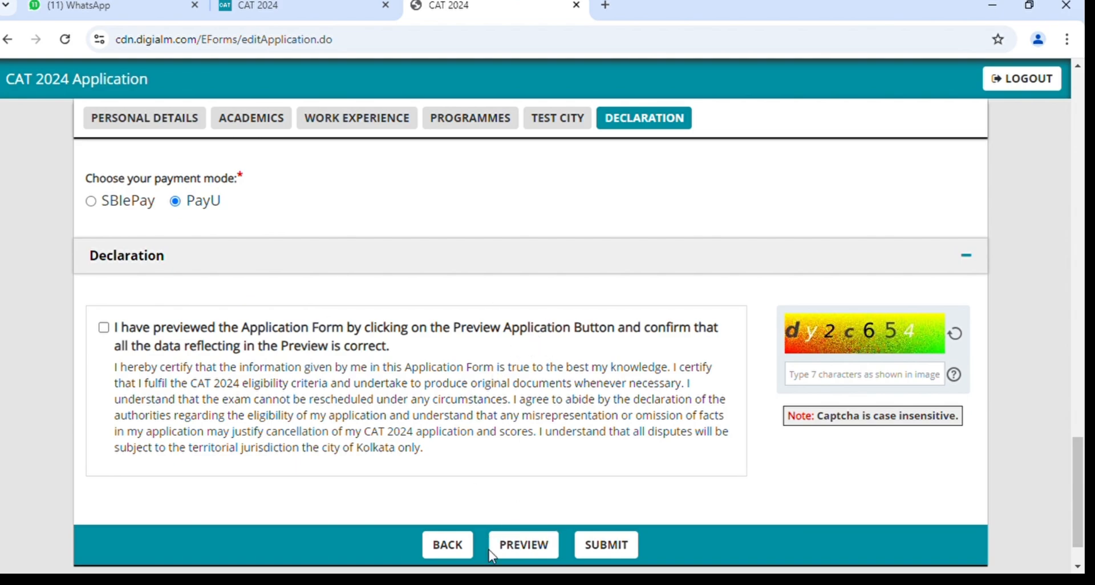
pyautogui.scroll(-1, 552, 334)
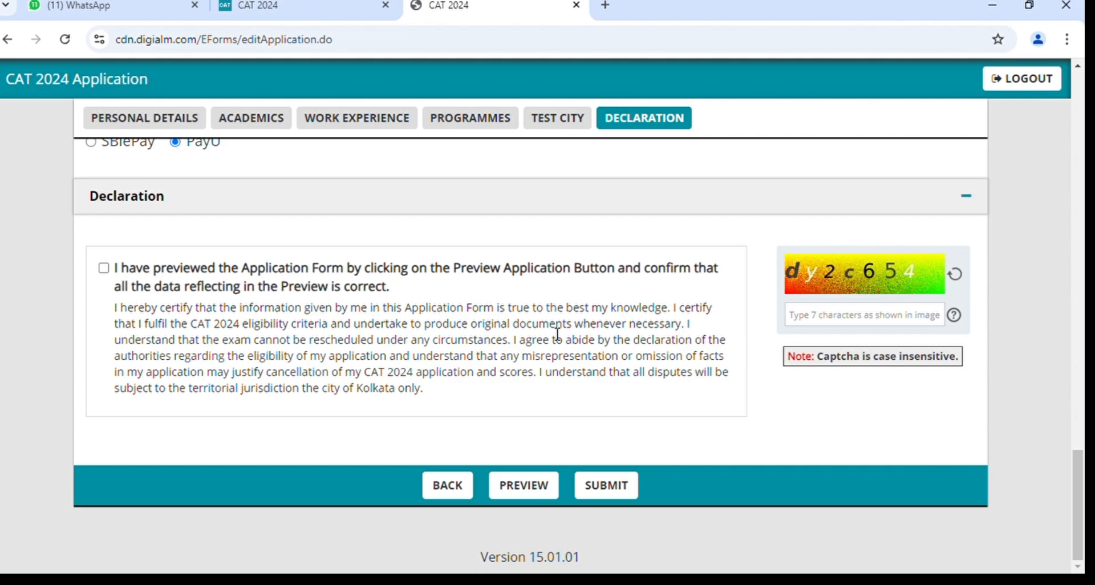
pyautogui.click(528, 486)
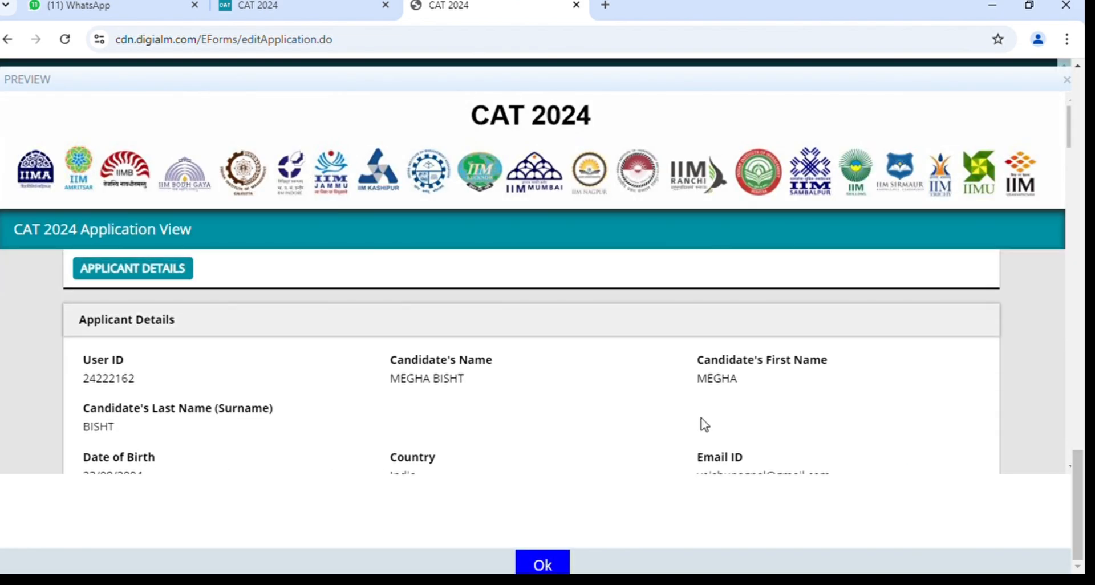
pyautogui.scroll(-3, 705, 425)
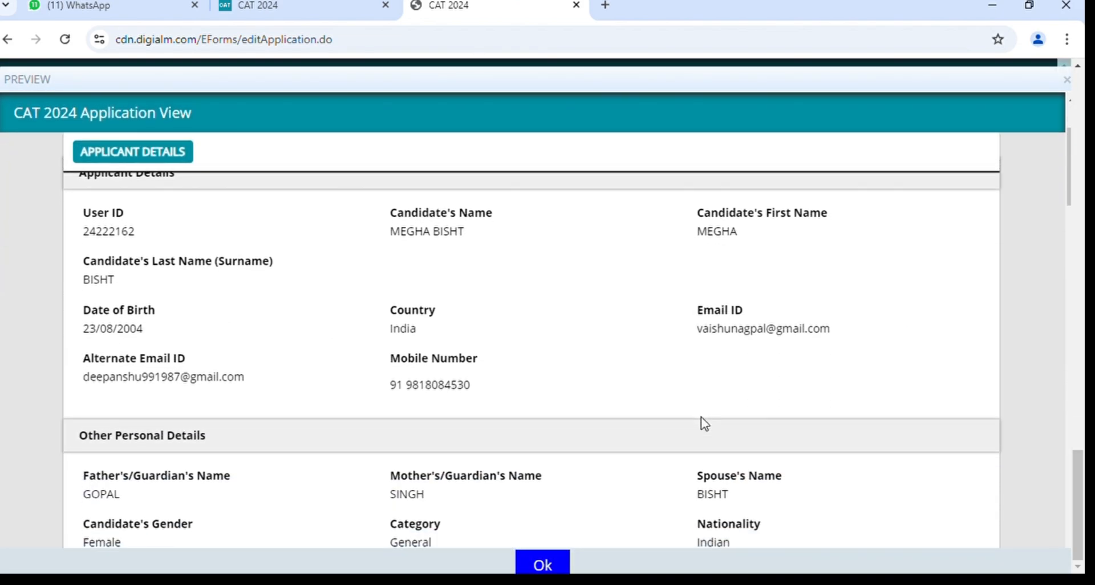
pyautogui.scroll(1, 705, 425)
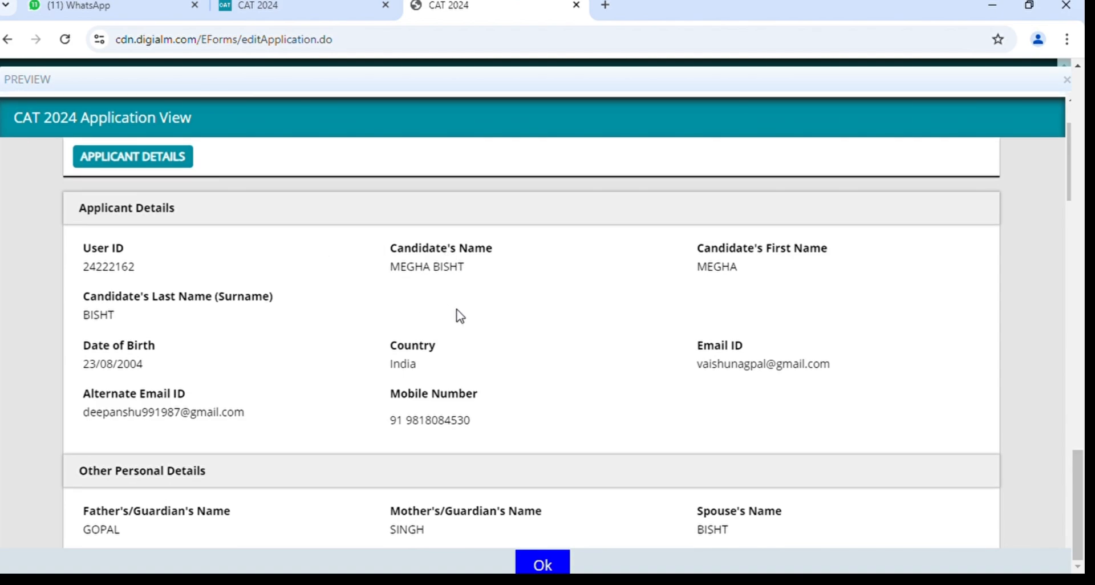
pyautogui.scroll(-2, 460, 315)
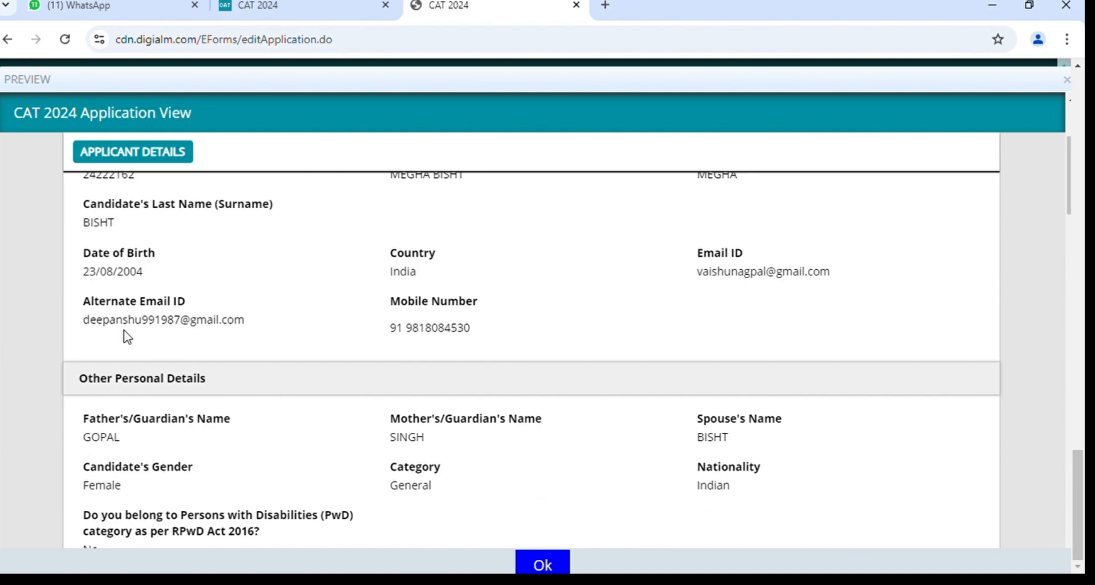
pyautogui.scroll(-2, 501, 343)
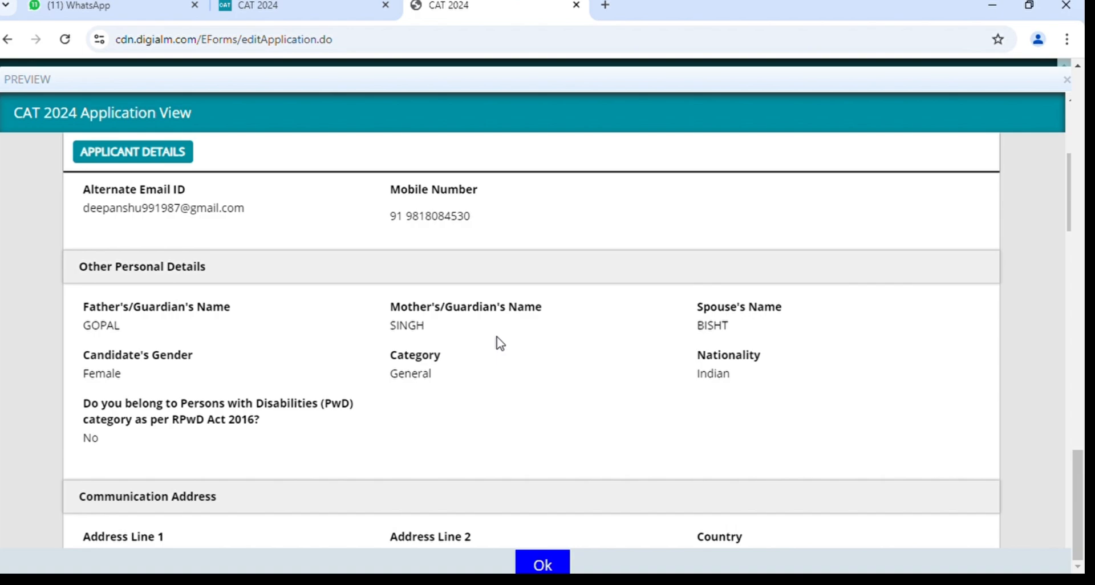
pyautogui.scroll(-15, 500, 343)
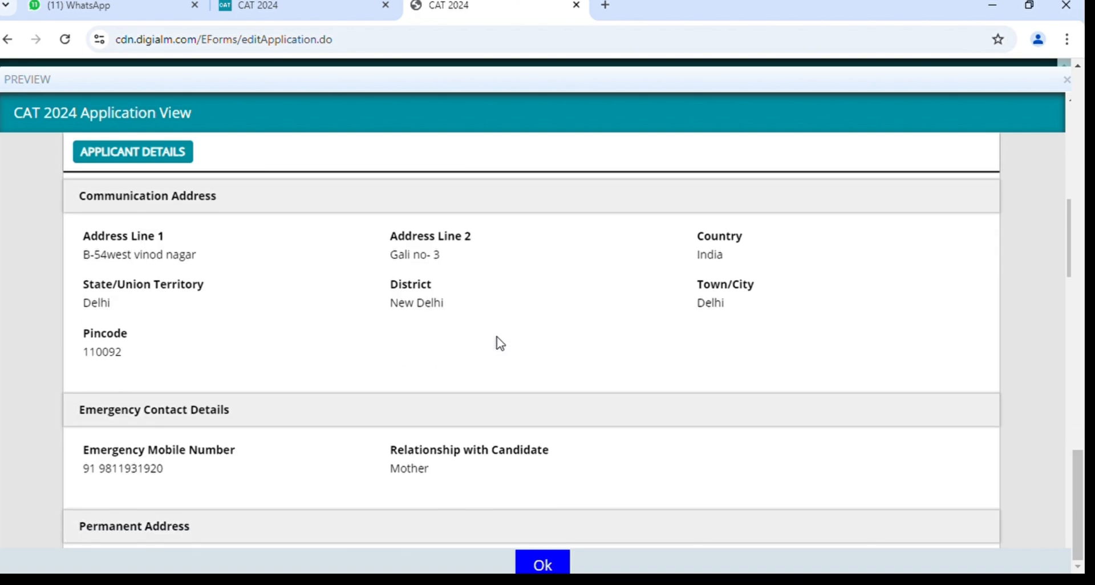
pyautogui.scroll(-12, 500, 343)
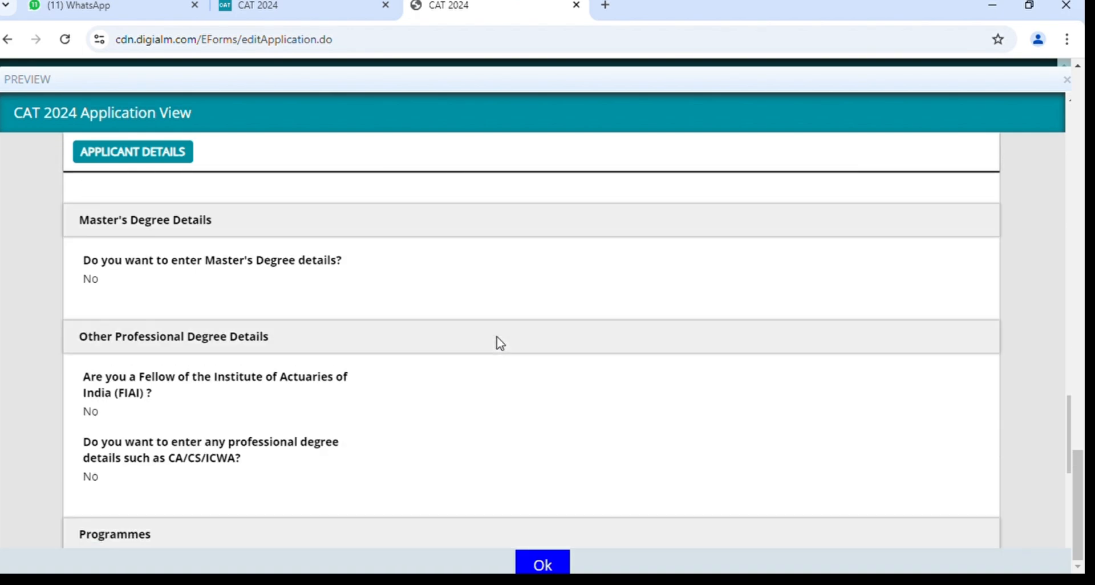
pyautogui.scroll(-4, 500, 343)
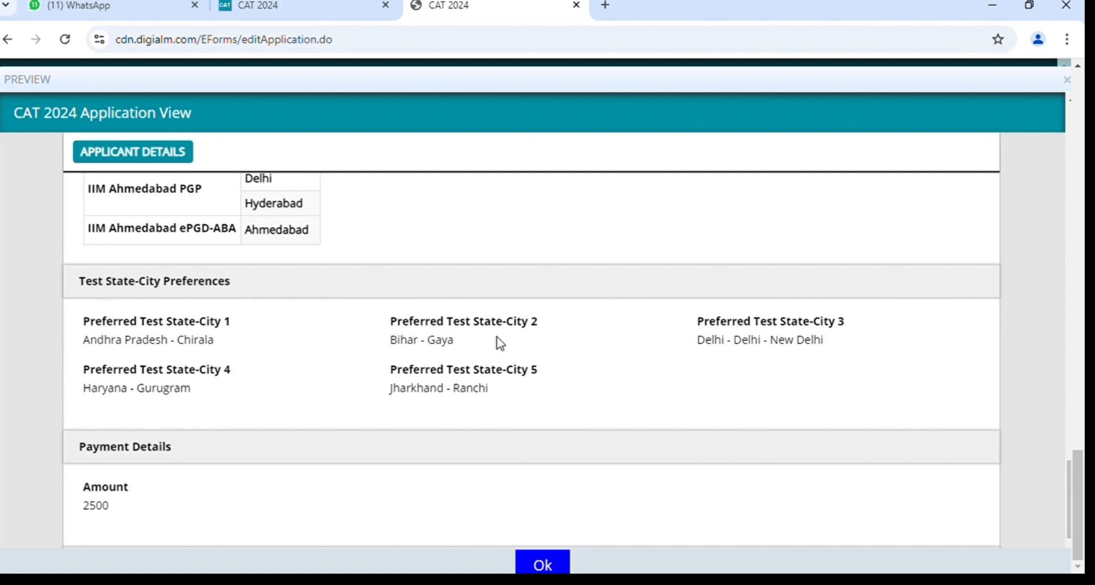
pyautogui.scroll(-3, 500, 343)
pyautogui.scroll(-3, 500, 343)
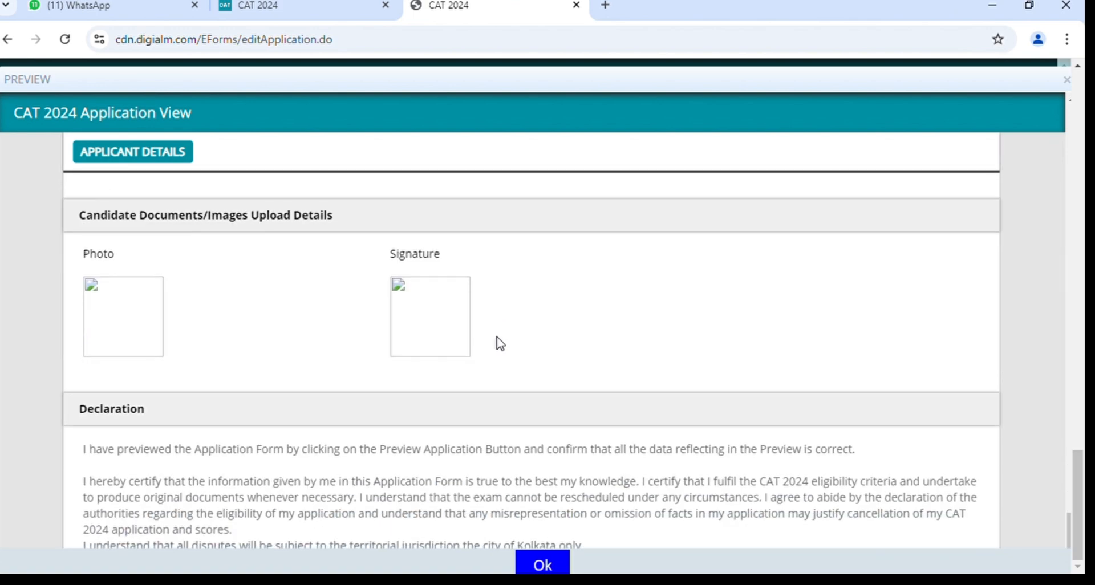
pyautogui.scroll(-1, 500, 343)
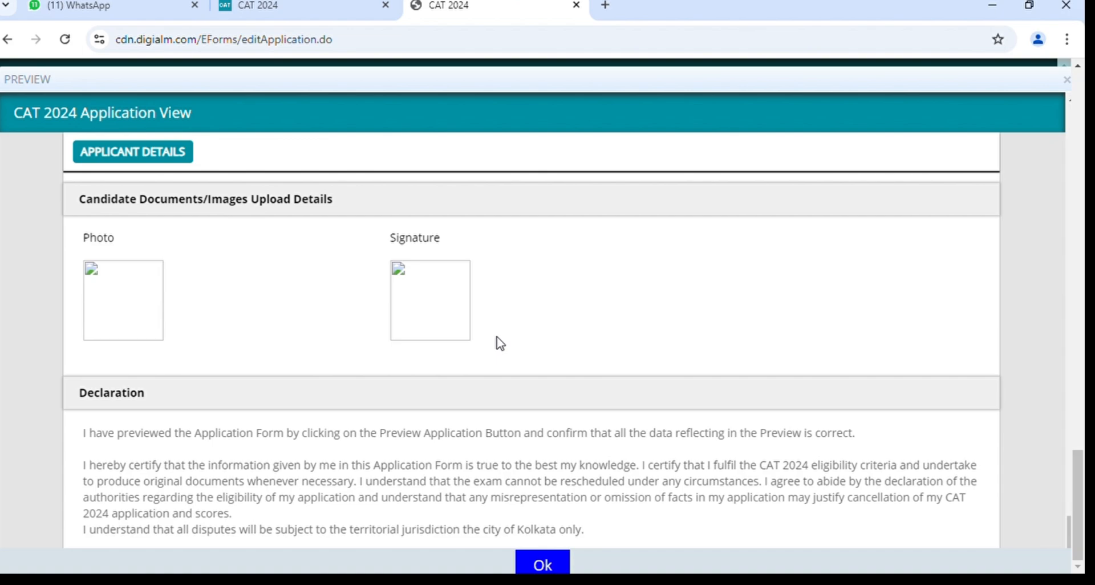
pyautogui.scroll(5, 500, 343)
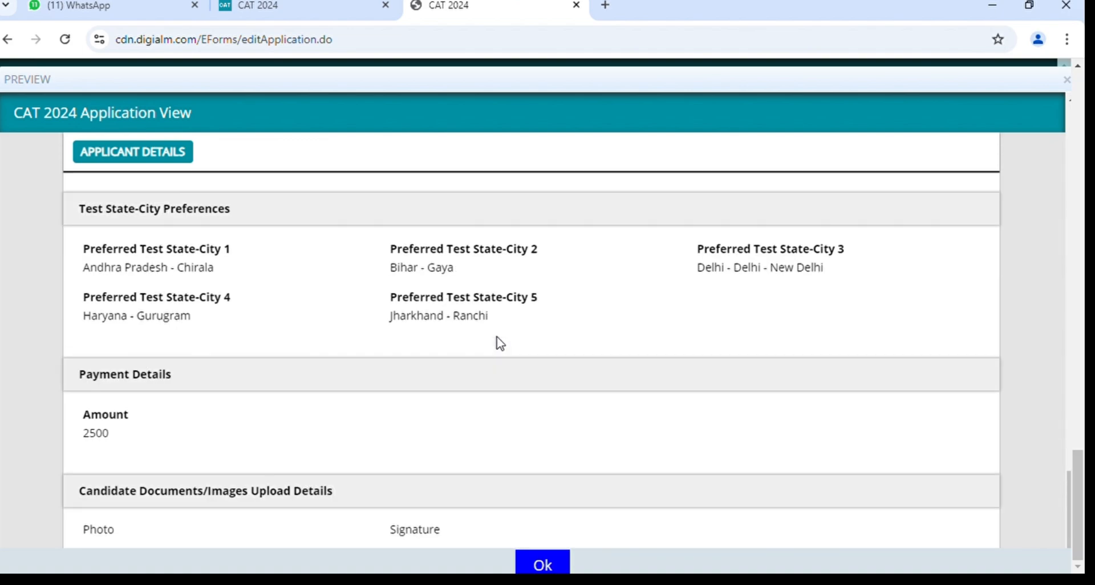
pyautogui.scroll(-4, 500, 343)
pyautogui.scroll(15, 500, 343)
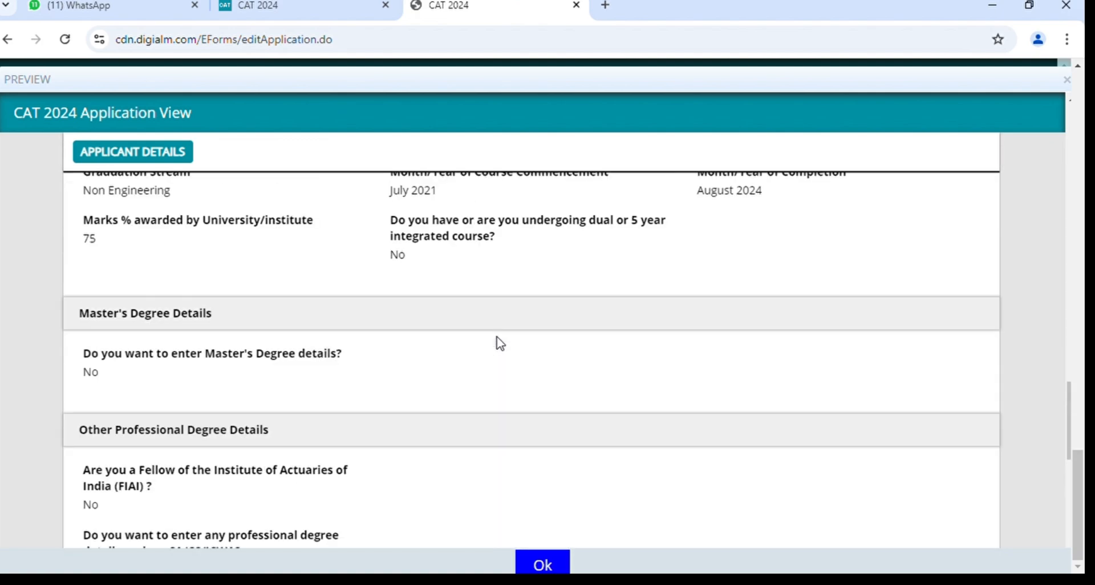
pyautogui.scroll(17, 500, 343)
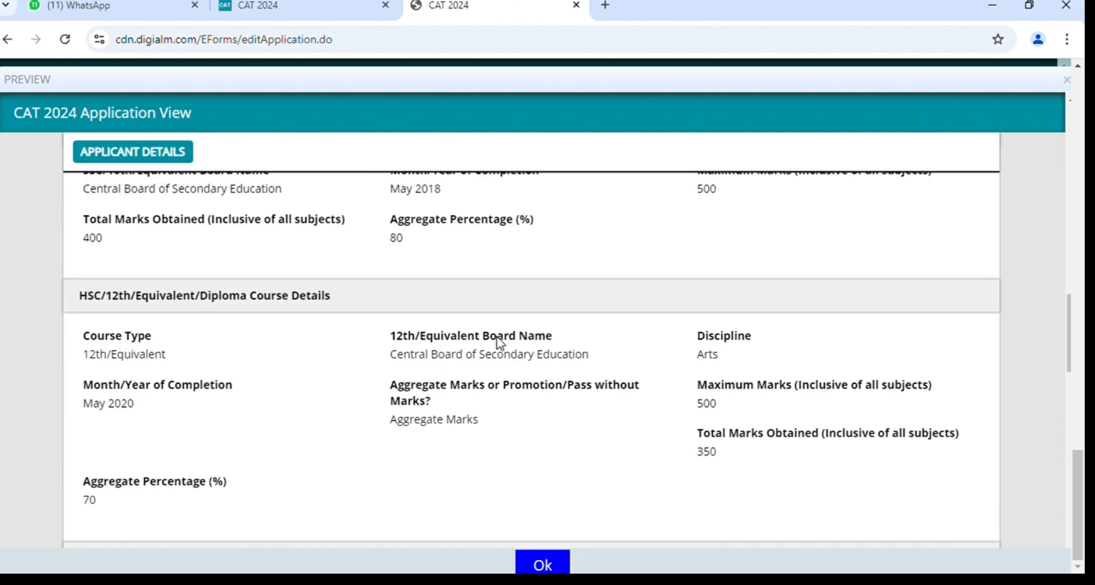
pyautogui.scroll(6, 501, 343)
pyautogui.scroll(-20, 500, 342)
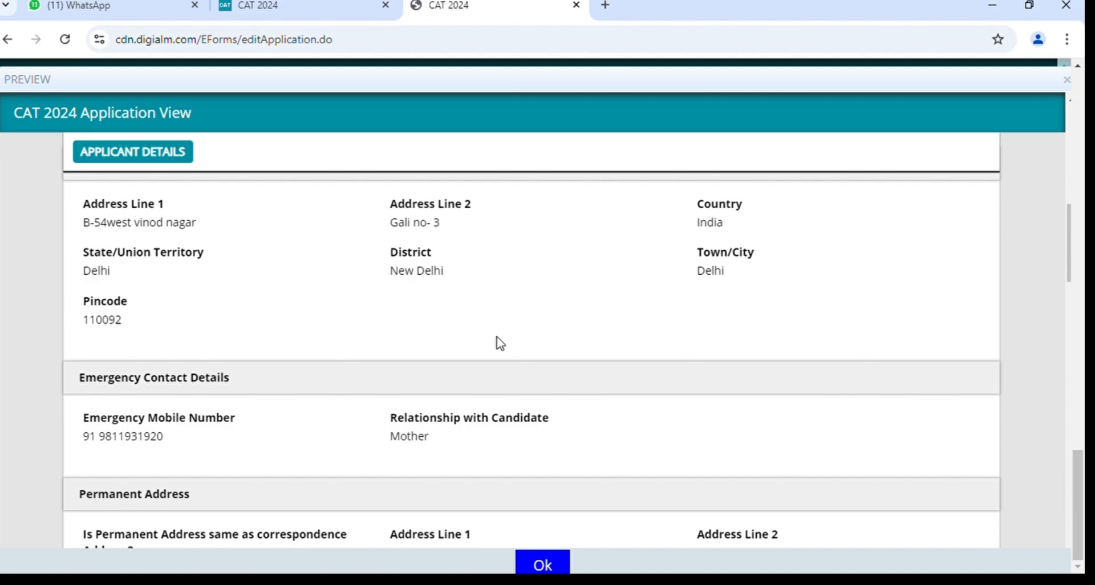
pyautogui.scroll(-5, 500, 343)
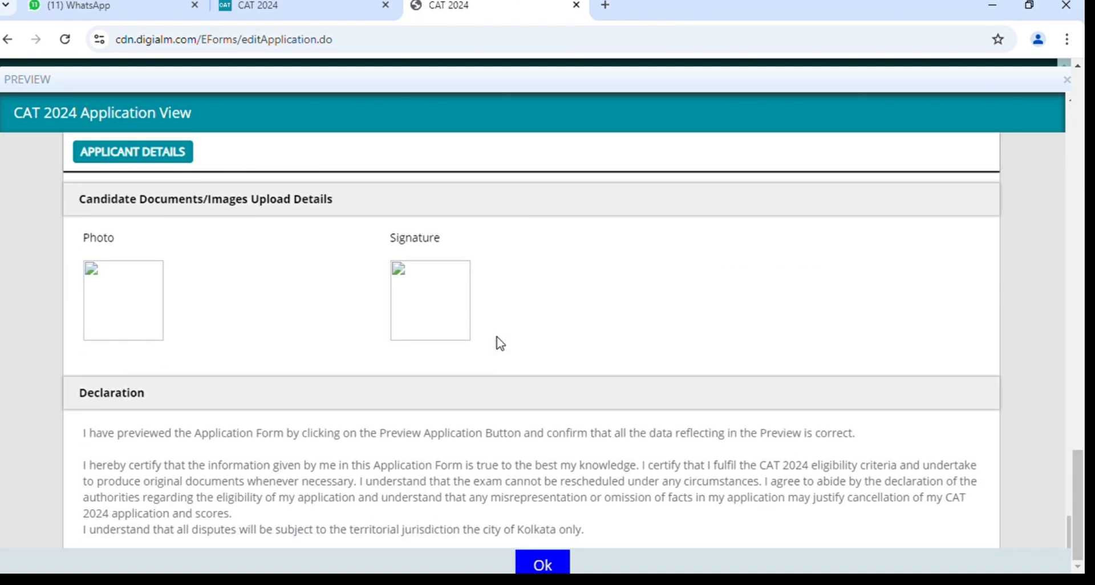
# Close the application preview and tick the declaration confirming the previewed data is correct.
pyautogui.click(562, 566)
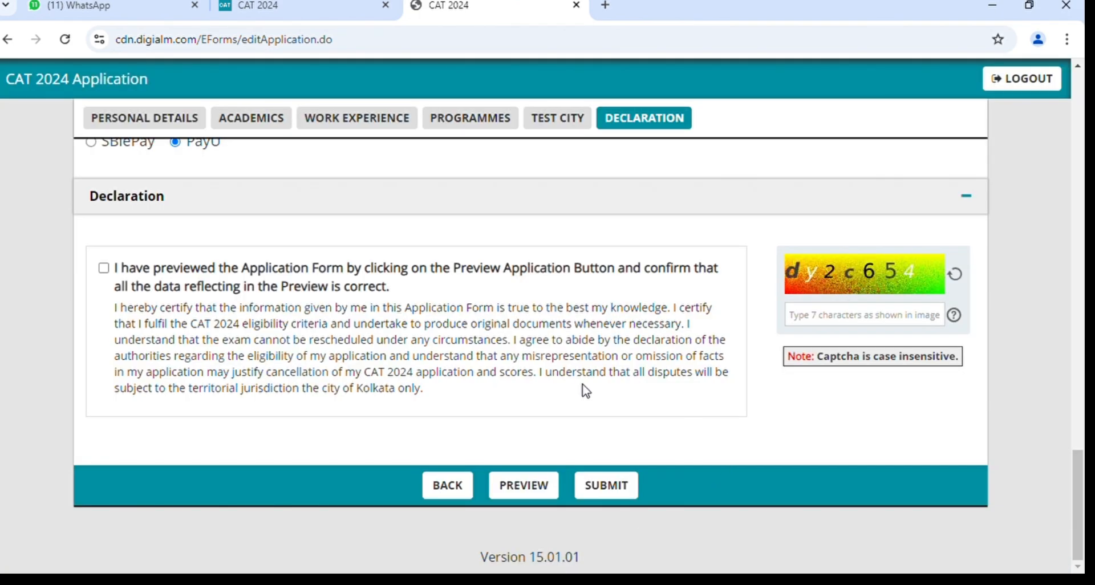
pyautogui.scroll(1, 585, 392)
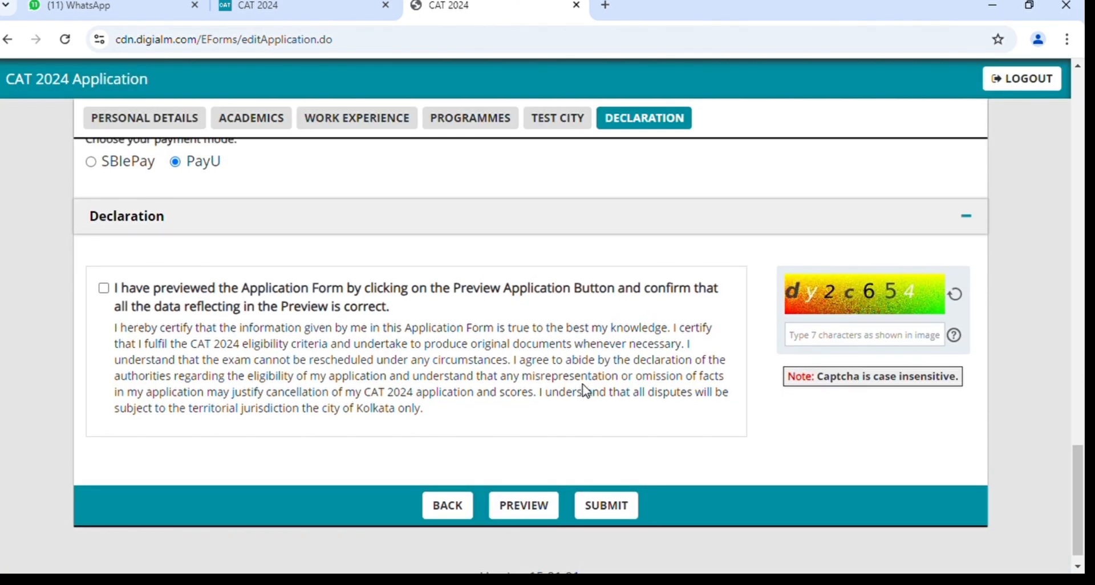
pyautogui.click(105, 292)
# Check the payment mode and submit the completed application.
pyautogui.scroll(2, 645, 445)
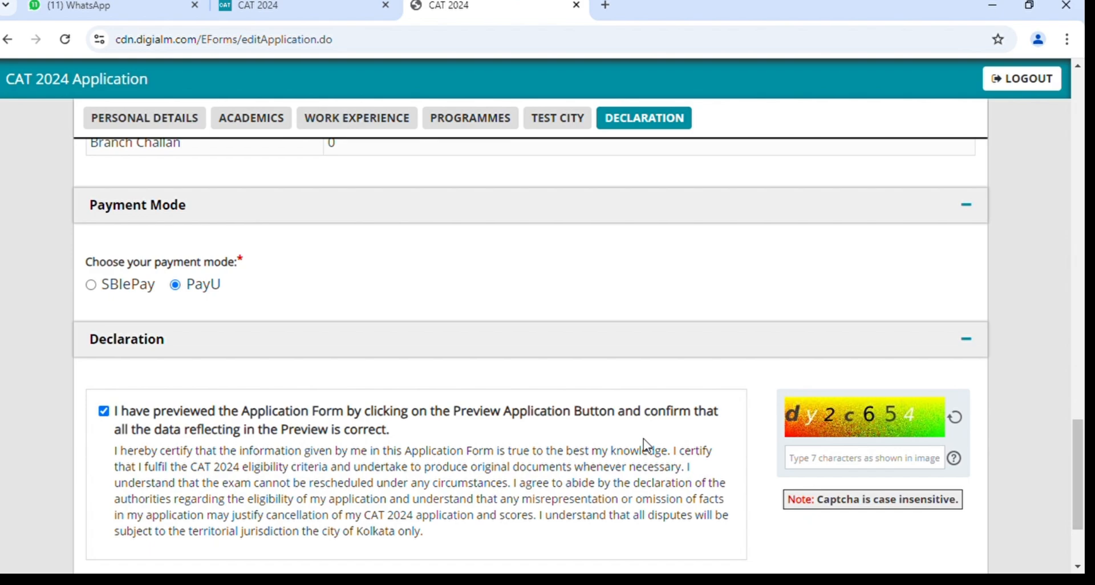
pyautogui.scroll(-3, 646, 445)
pyautogui.scroll(3, 646, 446)
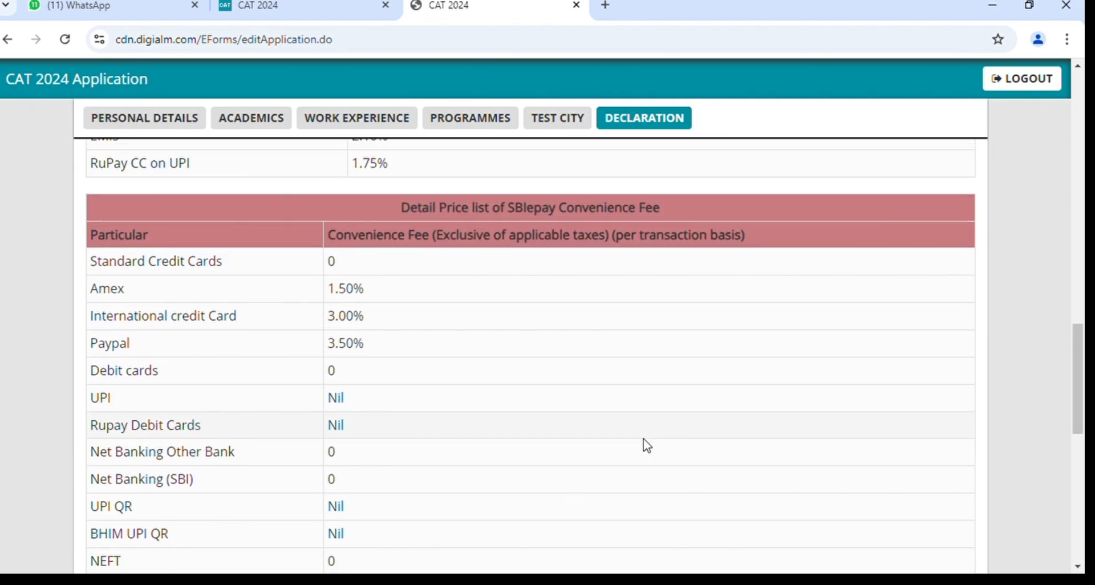
pyautogui.scroll(-3, 646, 446)
pyautogui.click(609, 491)
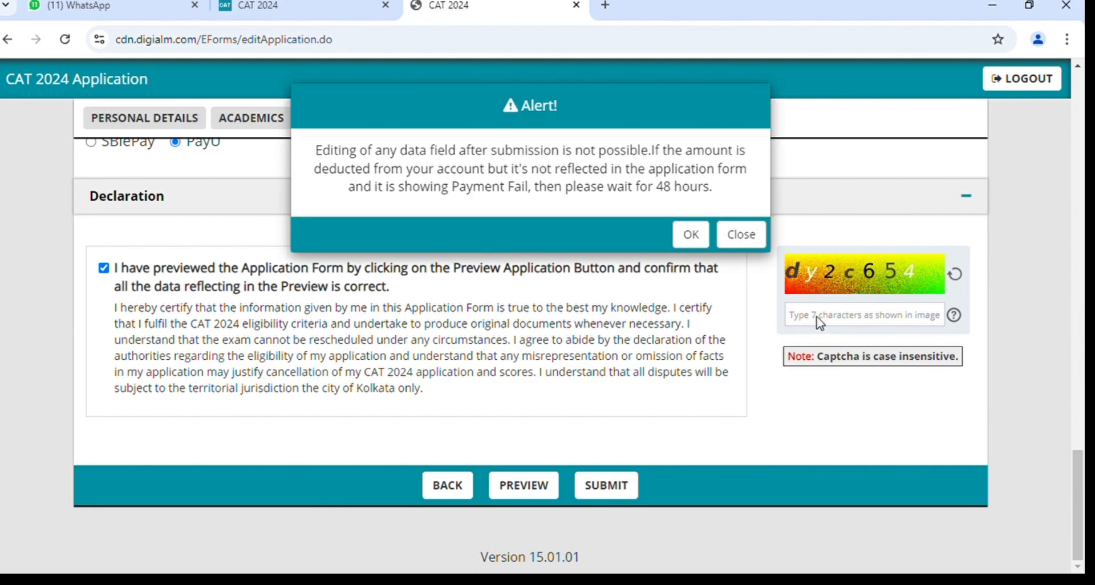
# Dismiss the warning and enter the captcha characters into the captcha box.
pyautogui.click(737, 238)
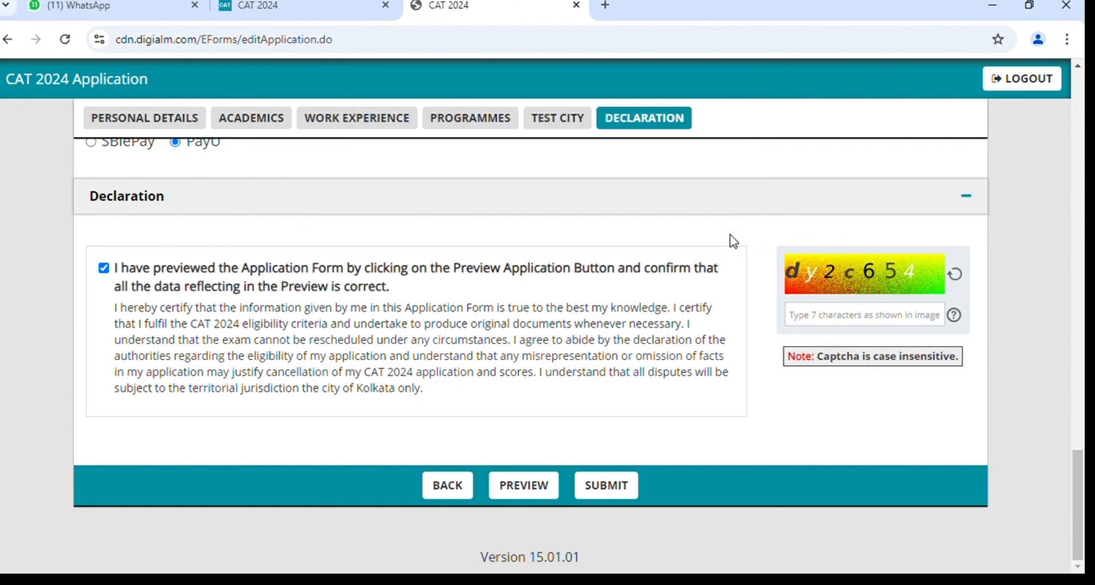
pyautogui.click(845, 328)
pyautogui.write('dy2c65')
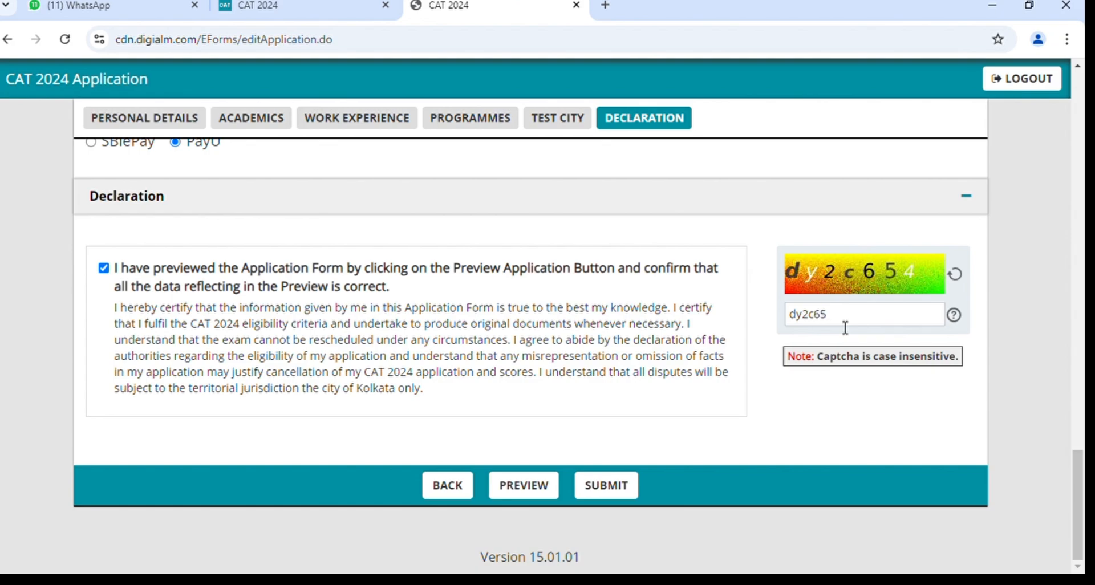
pyautogui.write('4')
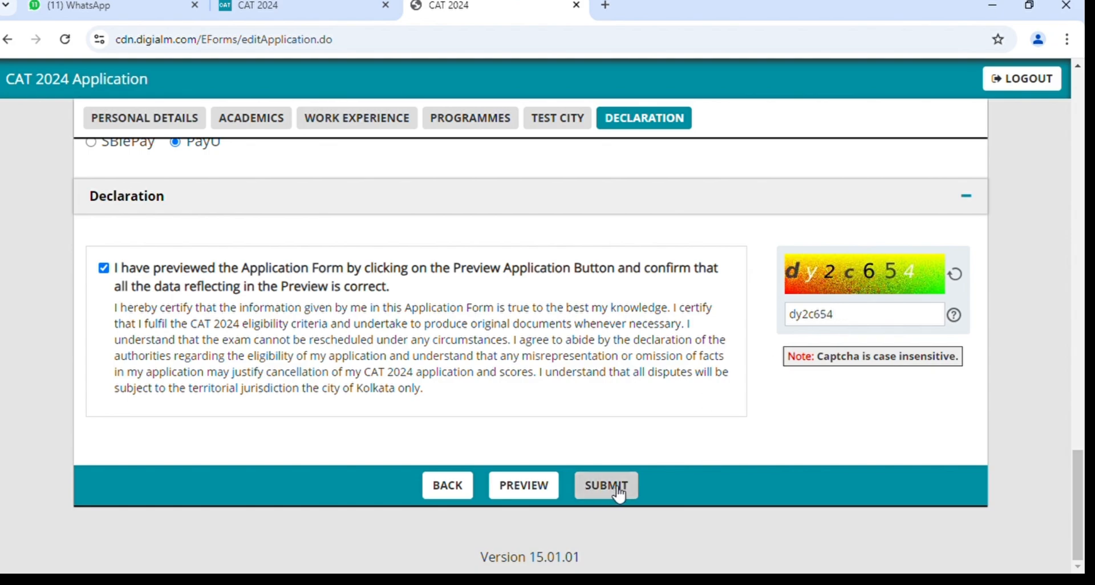
# Submit the application and accept the alert to proceed to payment.
pyautogui.click(617, 486)
pyautogui.click(615, 488)
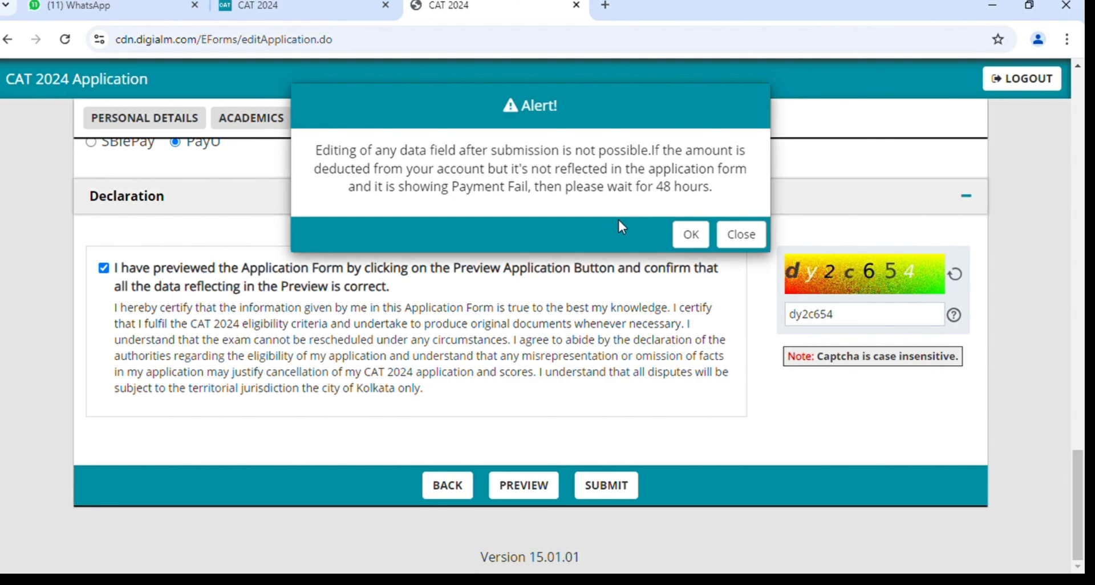
pyautogui.click(695, 239)
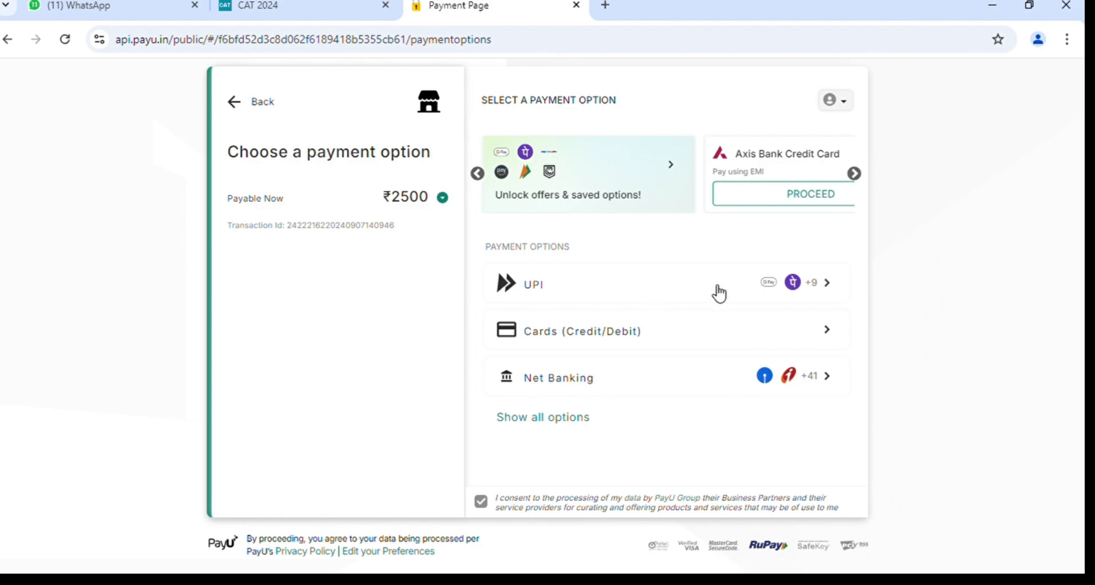
# Choose UPI for the ₹2500 fee and expand the Pay by UPI ID / UPI Number option.
pyautogui.click(665, 294)
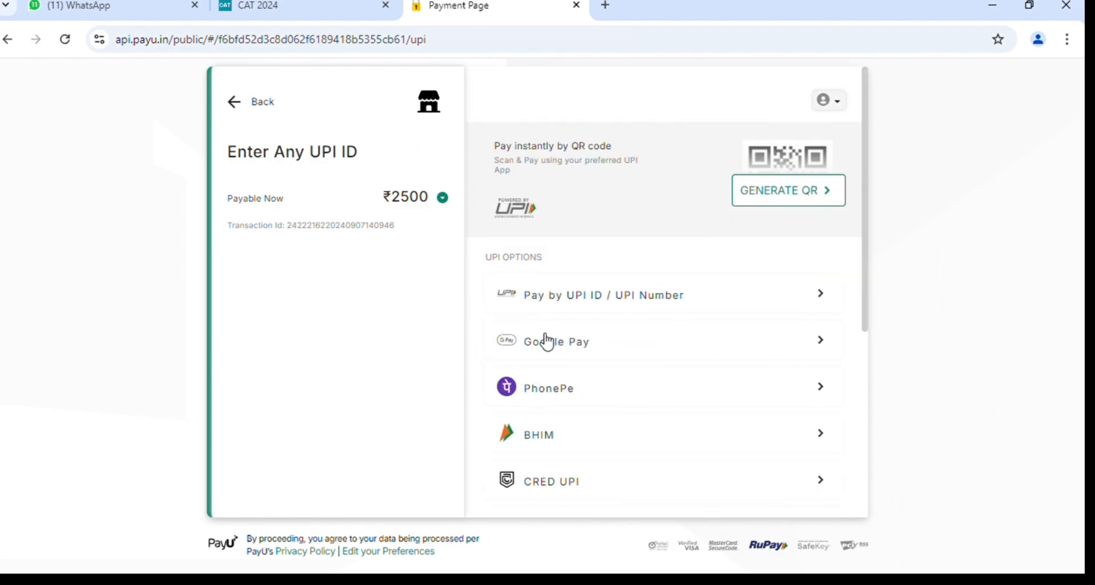
pyautogui.scroll(-1, 612, 401)
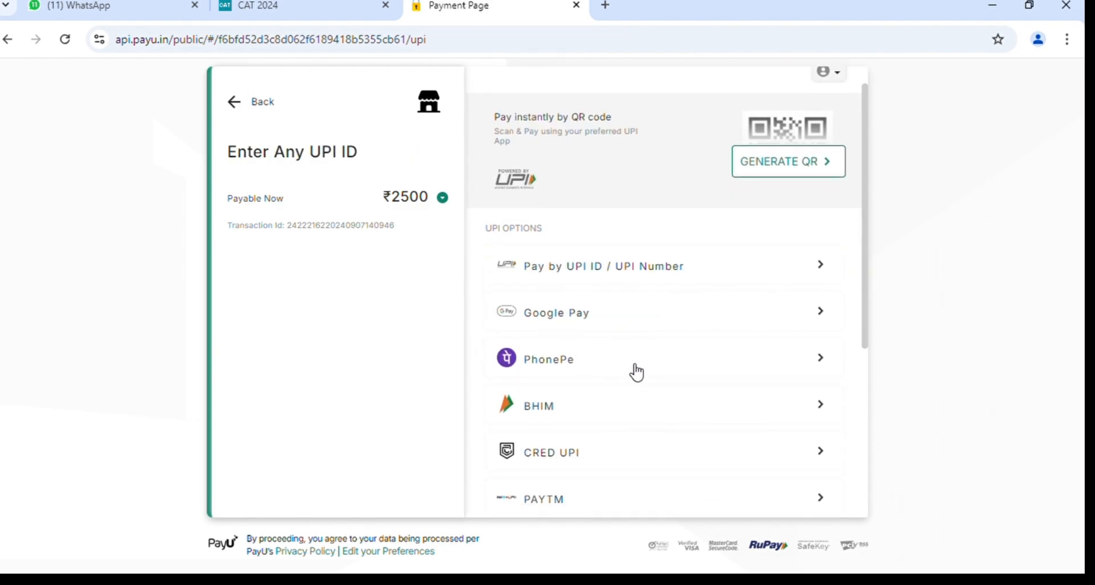
pyautogui.click(625, 285)
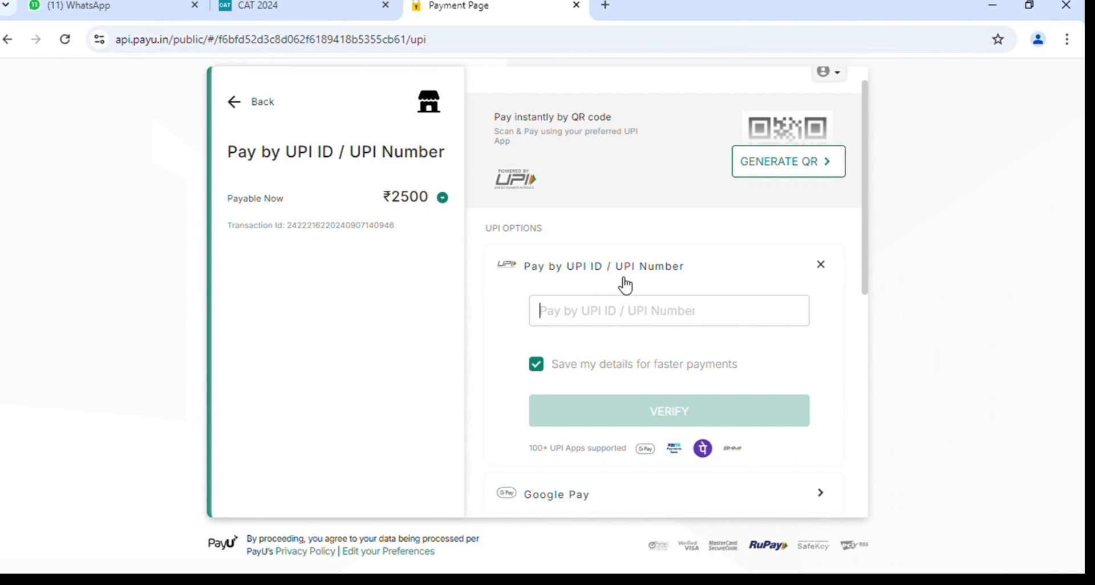
pyautogui.scroll(-5, 625, 285)
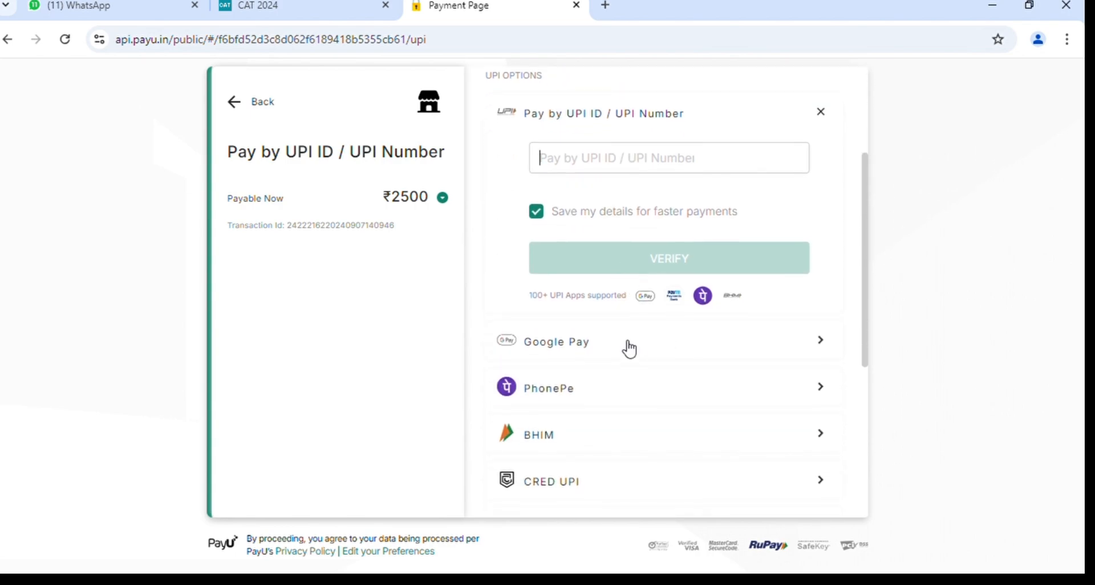
# Select Google Pay and look through the list of UPI apps.
pyautogui.click(625, 345)
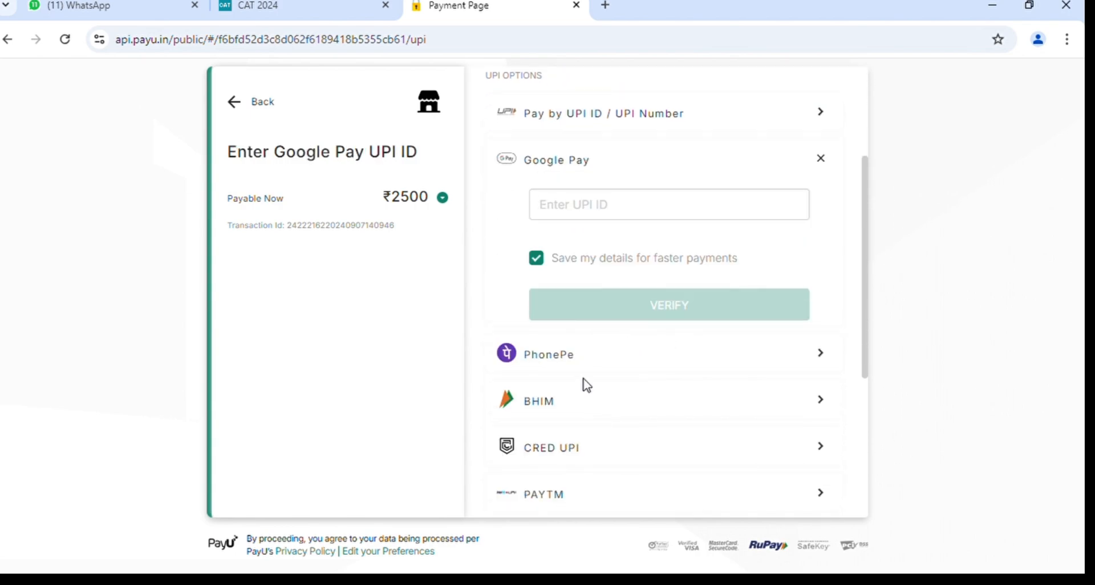
pyautogui.scroll(-4, 585, 382)
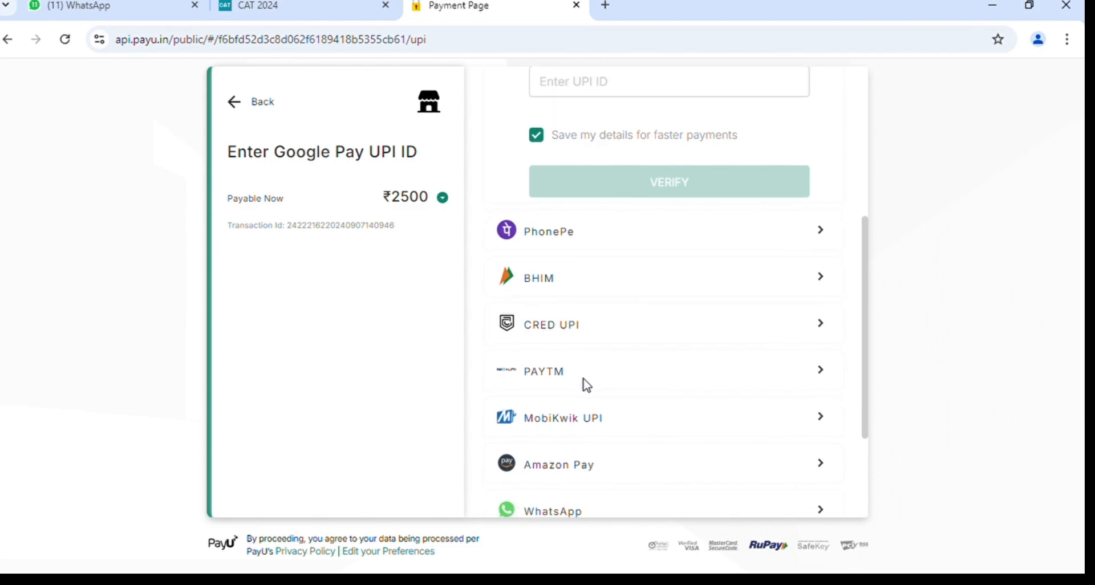
pyautogui.scroll(-5, 584, 383)
pyautogui.scroll(10, 590, 386)
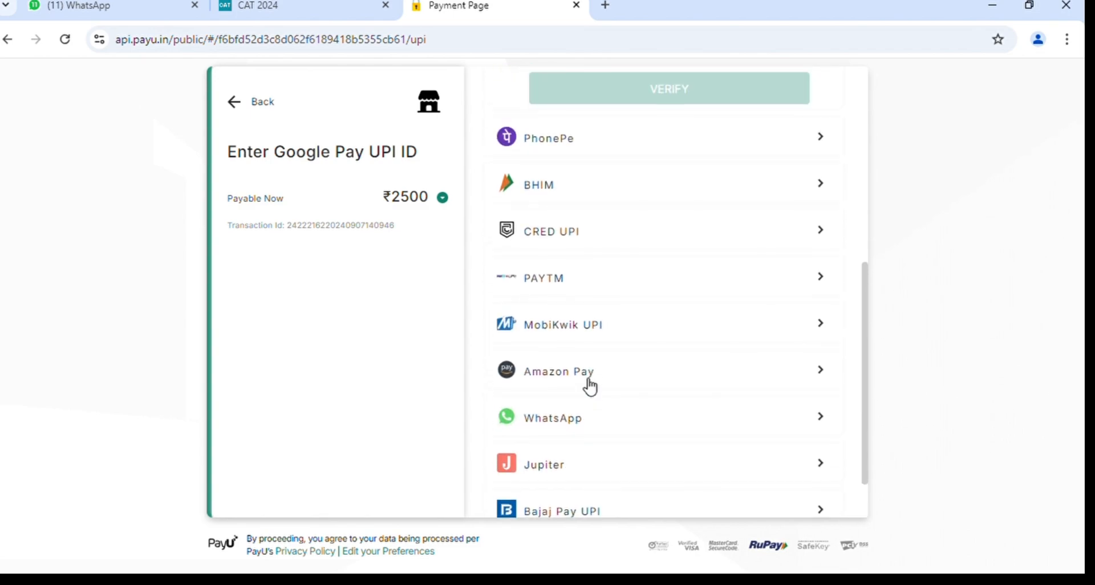
pyautogui.scroll(4, 674, 357)
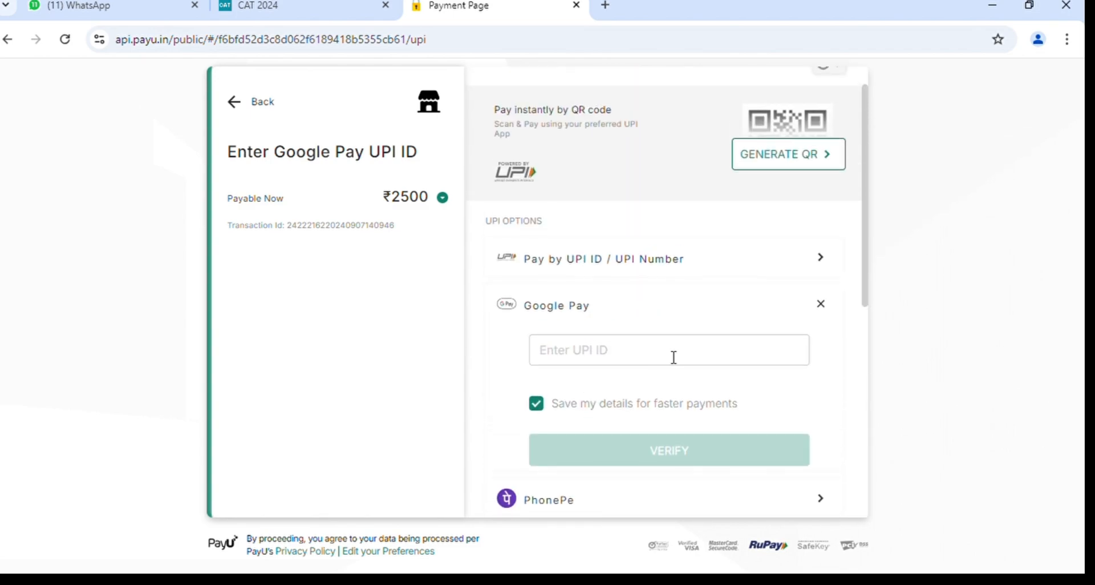
pyautogui.scroll(-13, 670, 318)
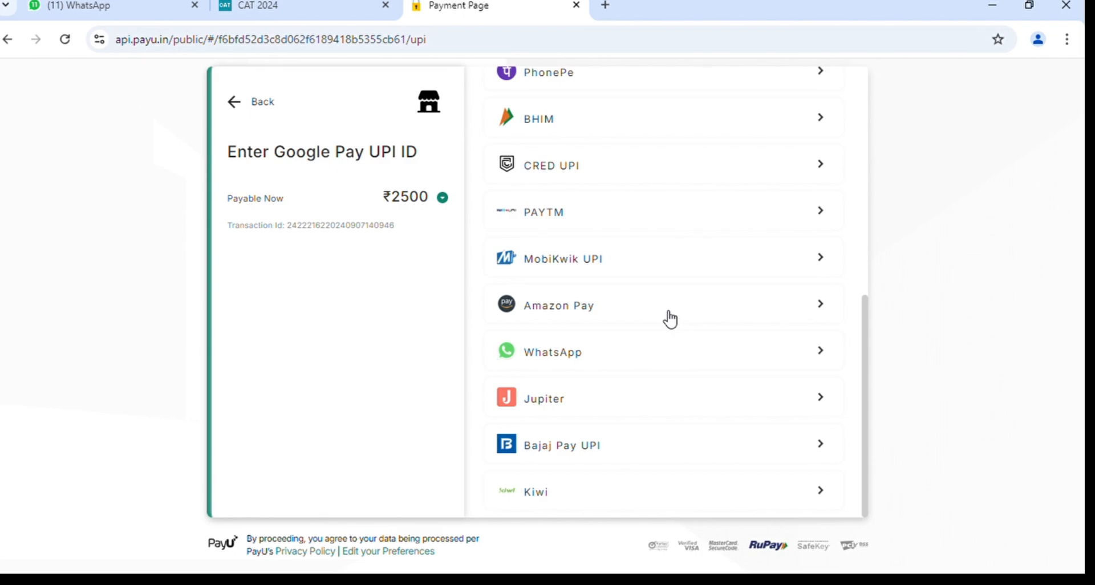
pyautogui.scroll(11, 670, 319)
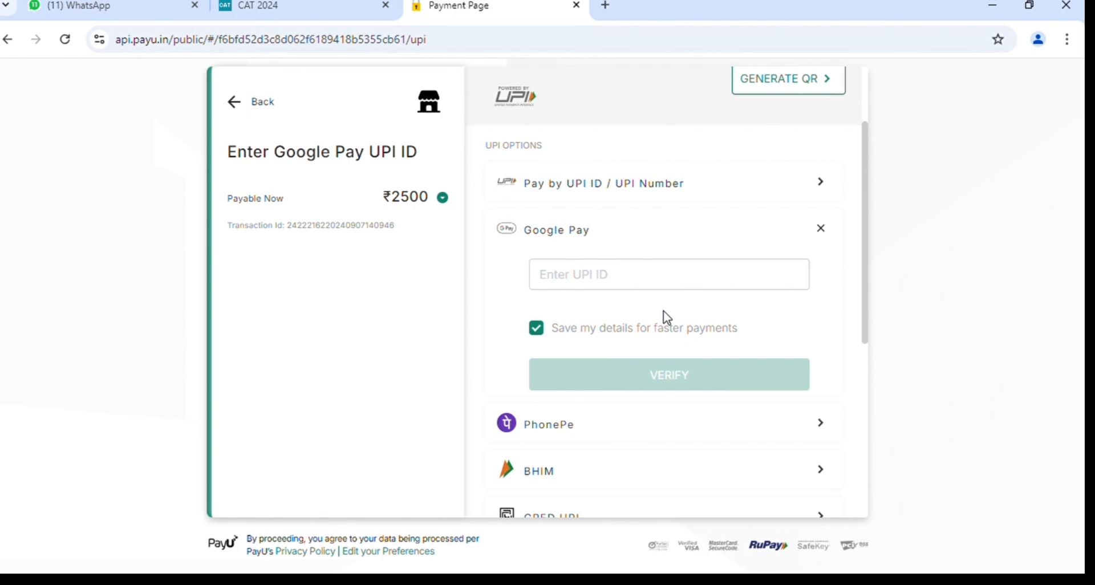
pyautogui.scroll(1, 662, 257)
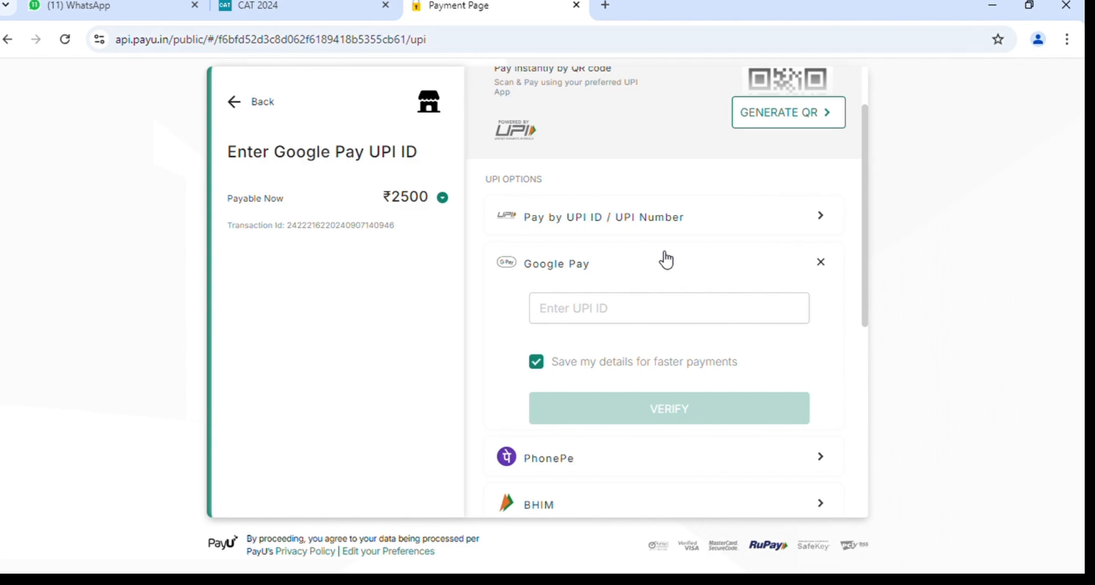
# Enter the payer's Google Pay UPI ID, completing it with the suggested okhdfcbank handle.
pyautogui.click(665, 219)
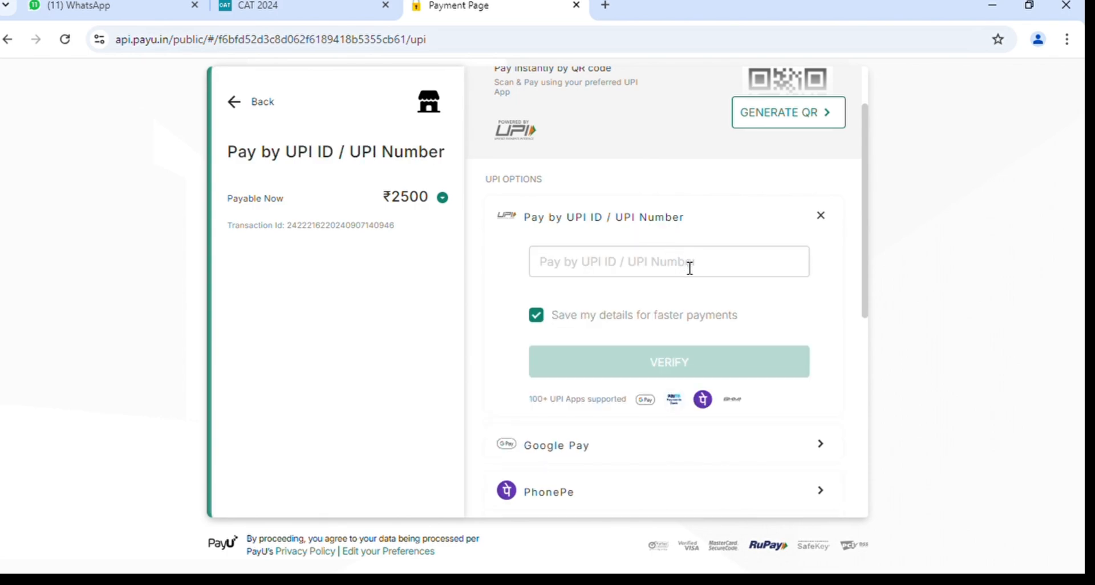
pyautogui.click(590, 445)
pyautogui.click(589, 311)
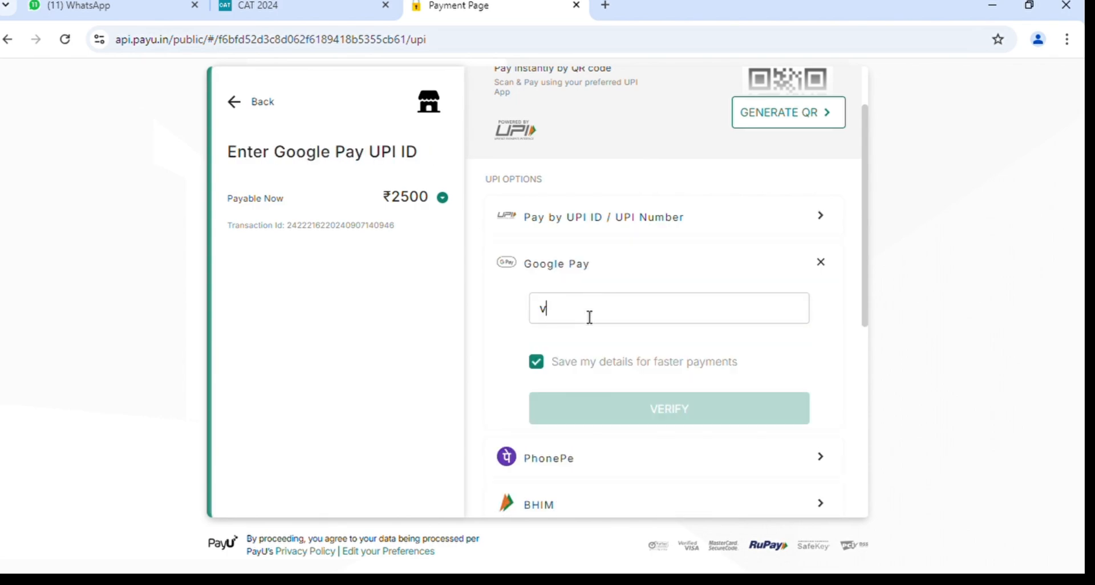
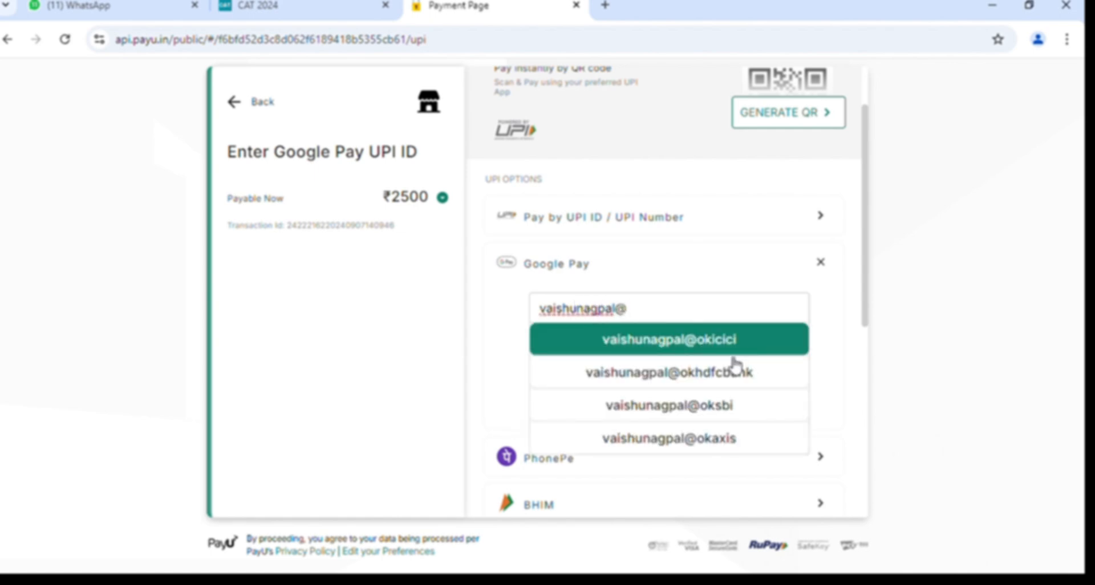
pyautogui.click(703, 372)
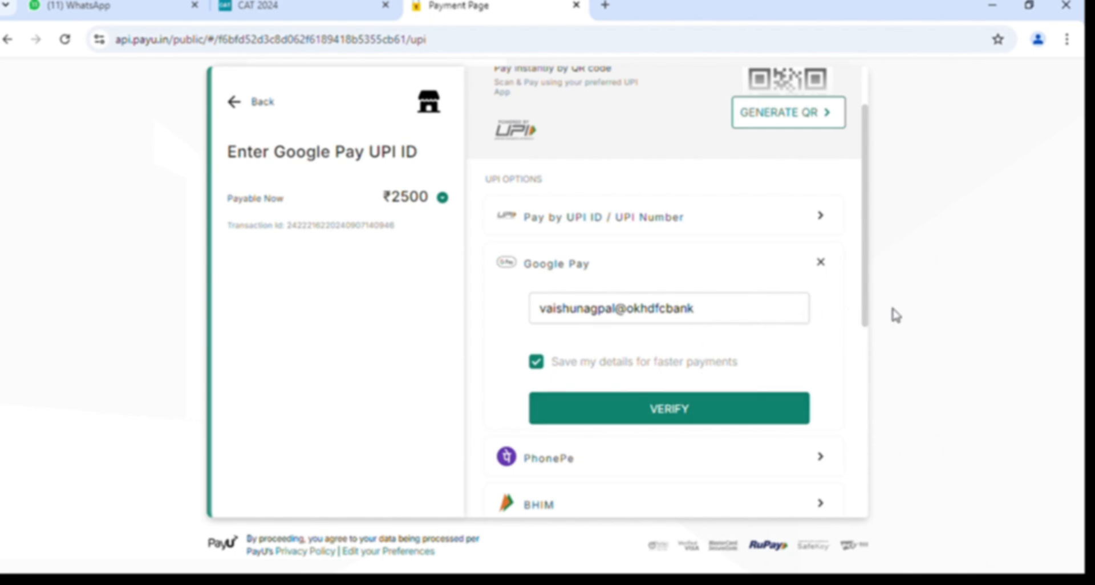
# Return to the Google Pay option and verify the entered UPI ID.
pyautogui.scroll(2, 807, 306)
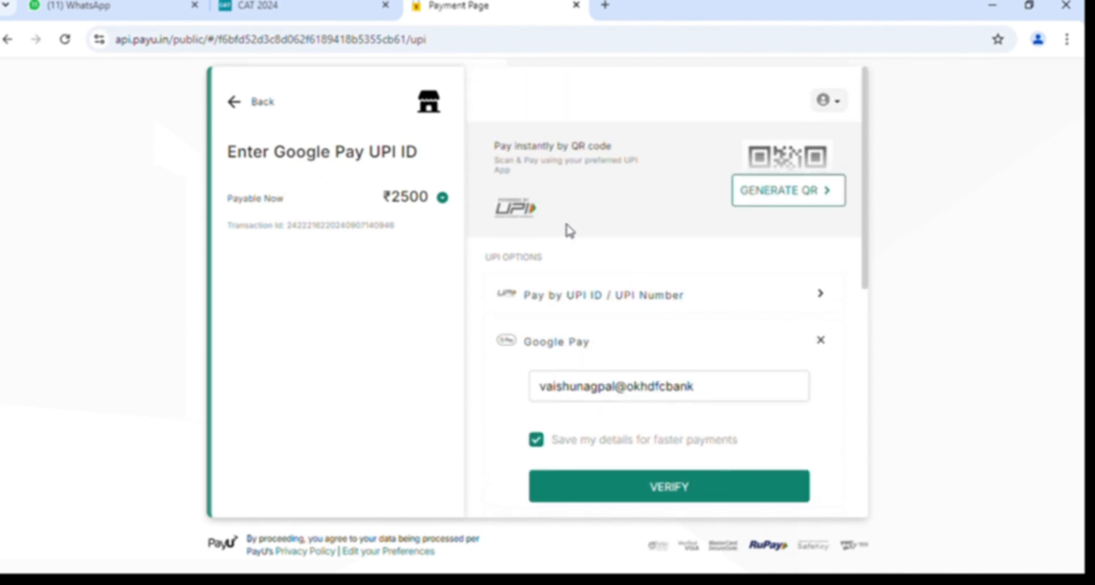
pyautogui.click(720, 389)
pyautogui.scroll(-4, 717, 390)
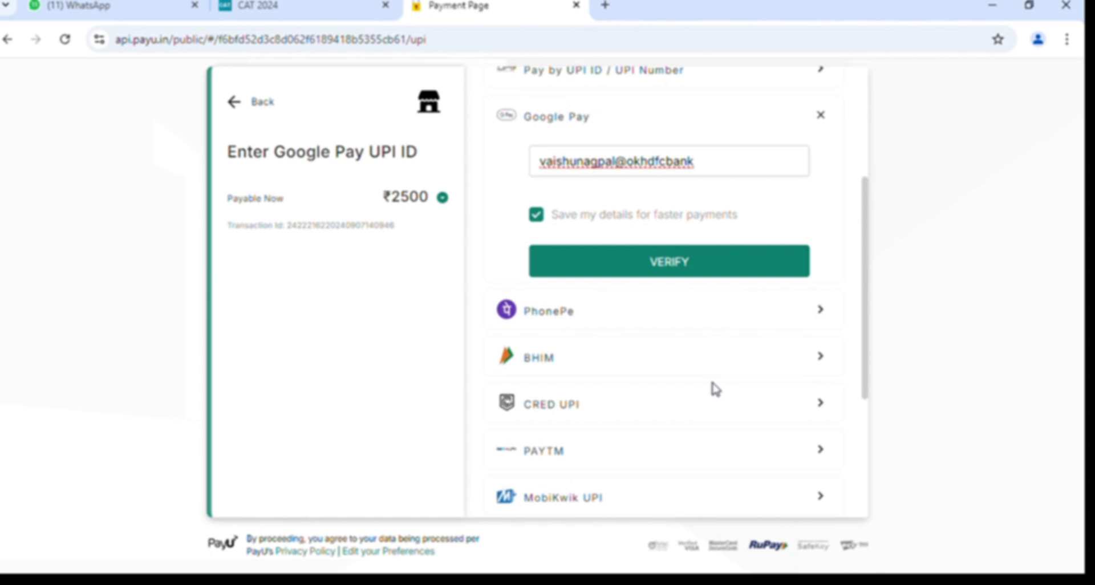
pyautogui.click(627, 312)
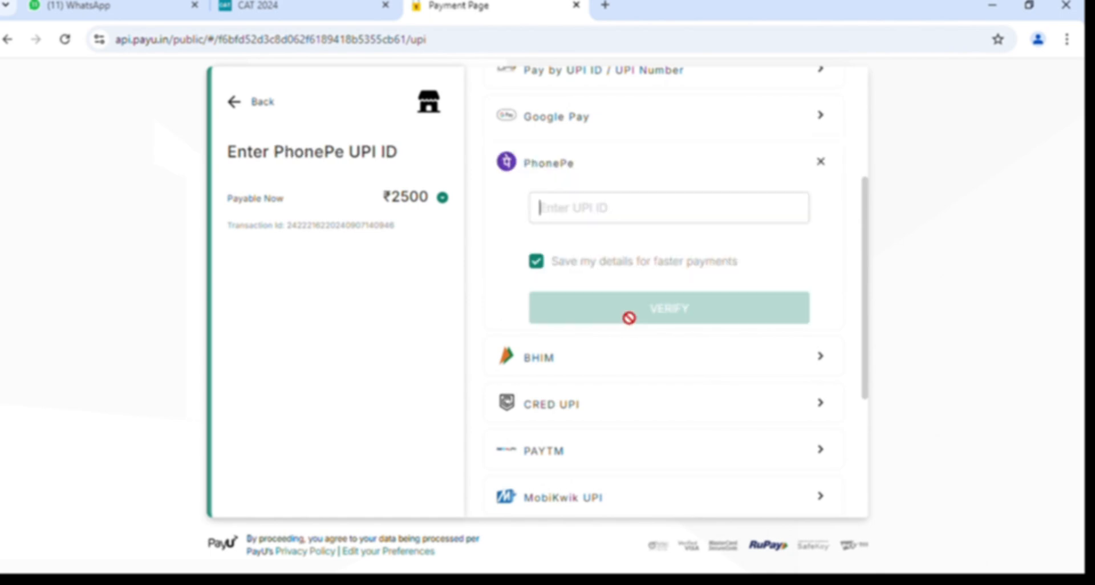
pyautogui.scroll(2, 644, 231)
pyautogui.click(631, 220)
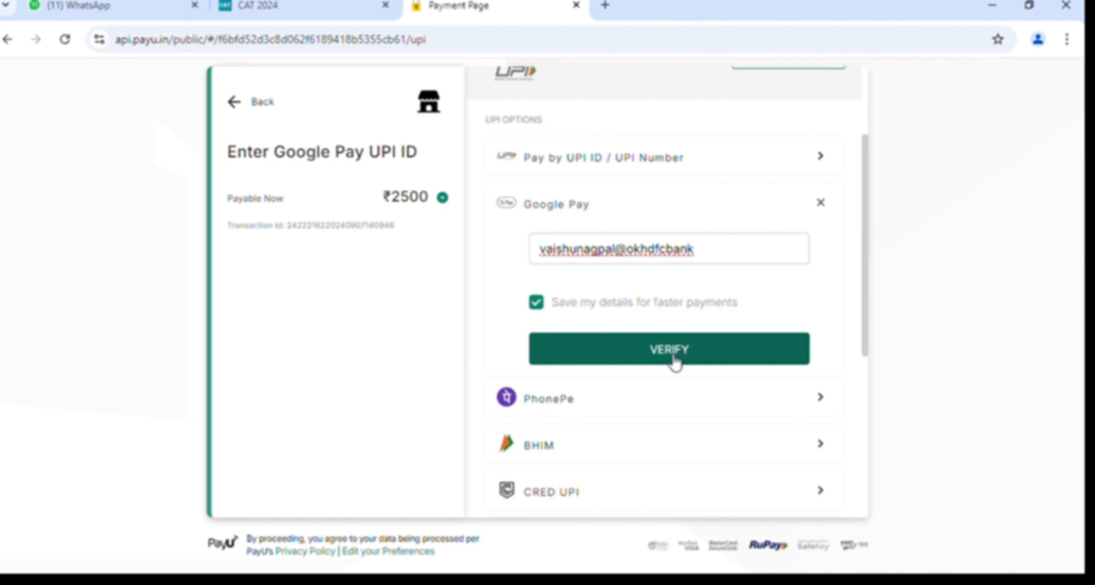
pyautogui.click(674, 361)
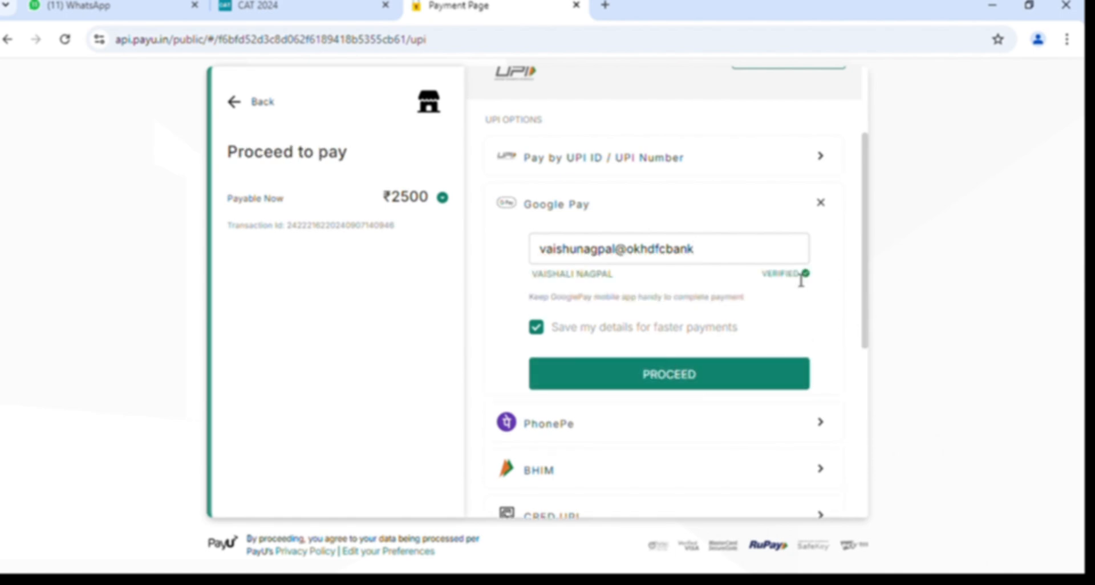
# Send the ₹2500 Google Pay payment request and wait for approval and redirect.
pyautogui.click(678, 377)
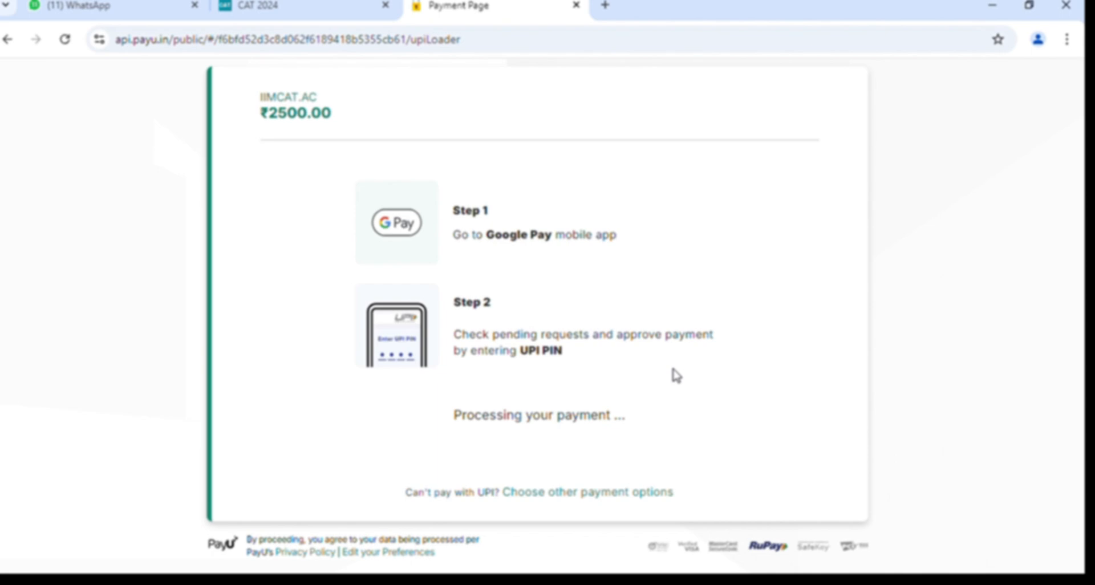
pyautogui.scroll(-1, 764, 374)
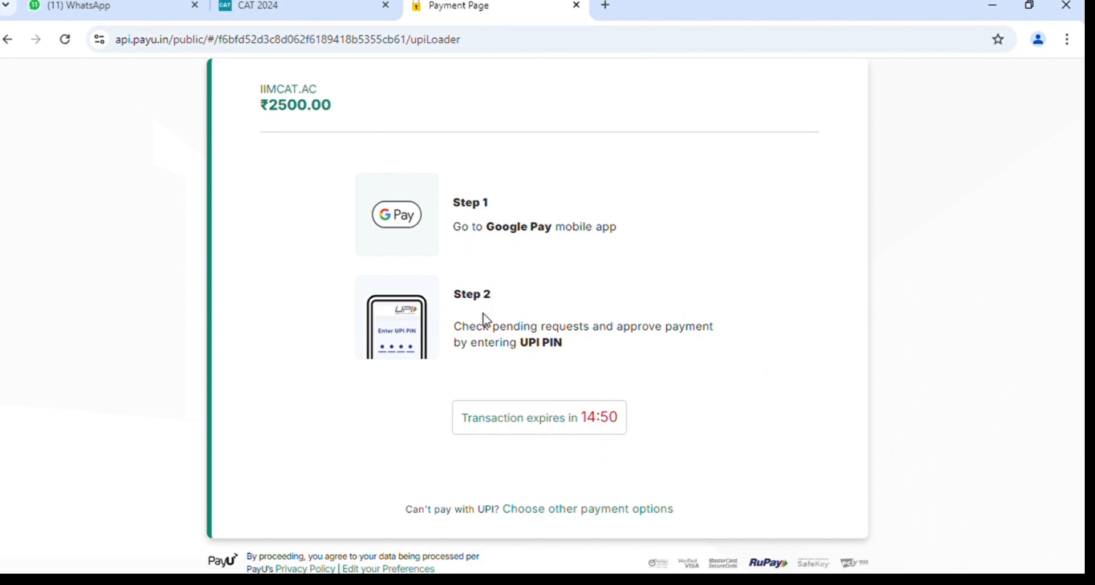
pyautogui.scroll(-1, 489, 319)
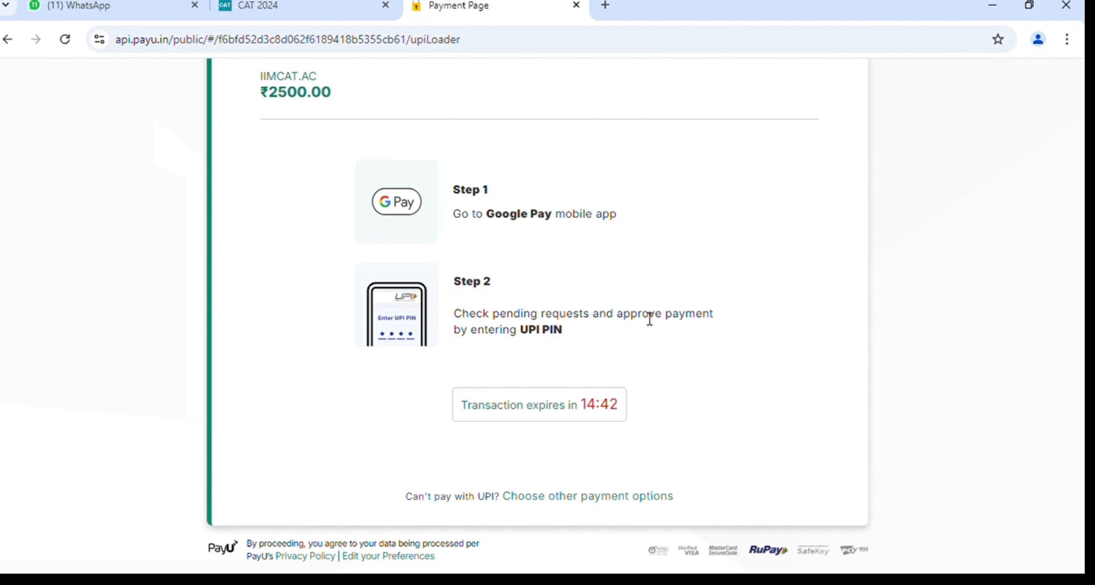
pyautogui.scroll(1, 647, 317)
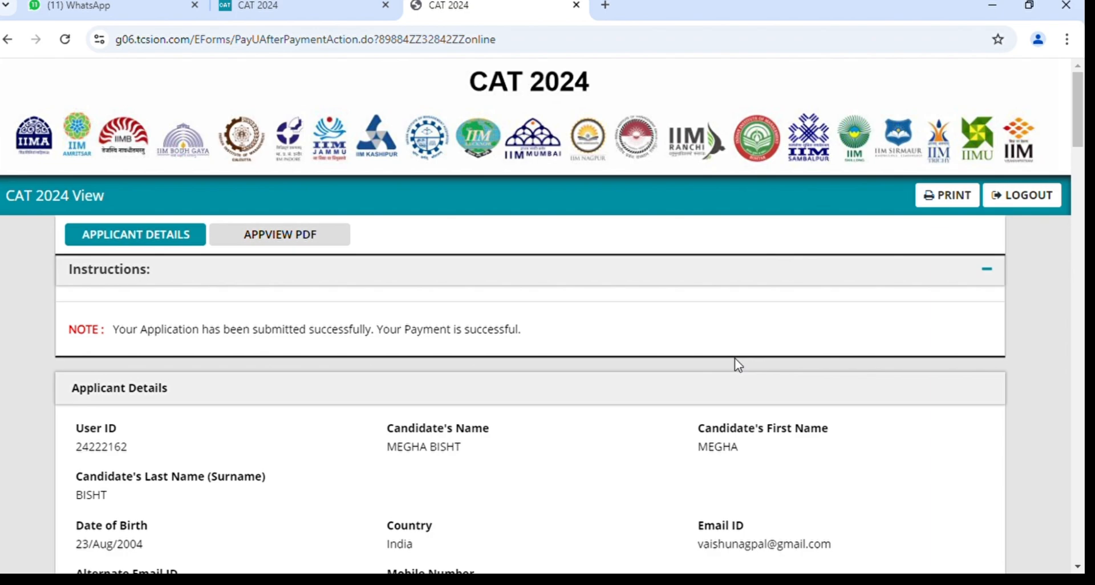
# Review the Applicant Details down to the Declaration, then show the Appview PDF section.
pyautogui.scroll(-1, 734, 358)
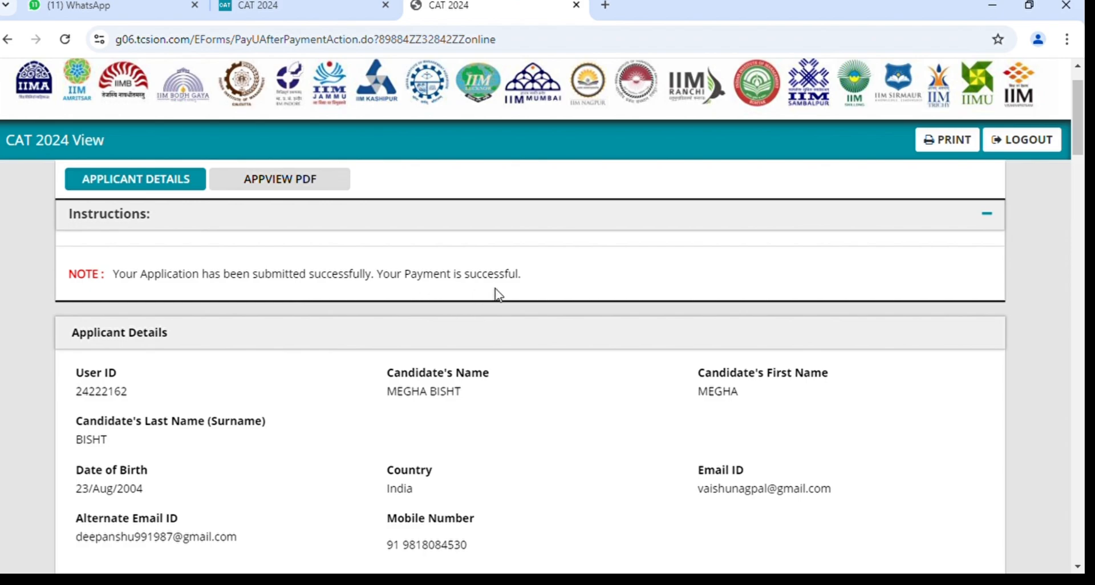
pyautogui.scroll(-10, 495, 294)
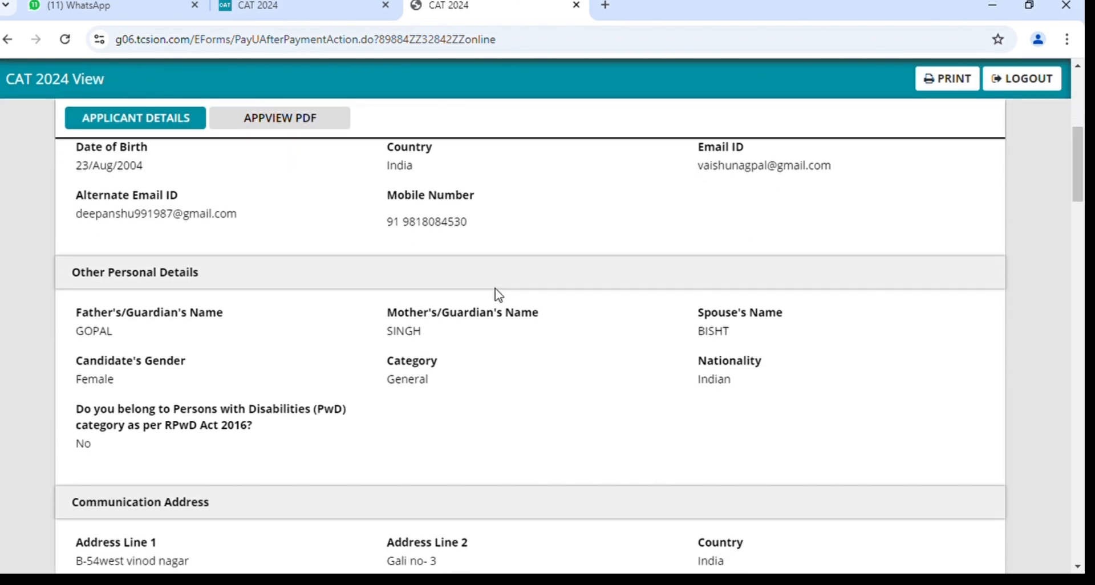
pyautogui.scroll(-15, 497, 294)
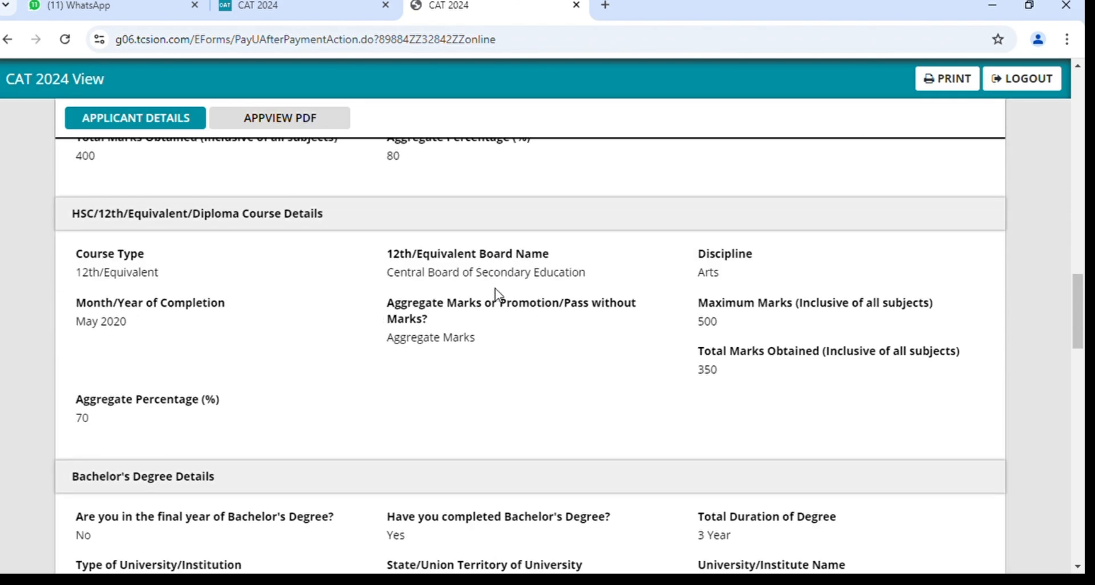
pyautogui.scroll(-12, 495, 293)
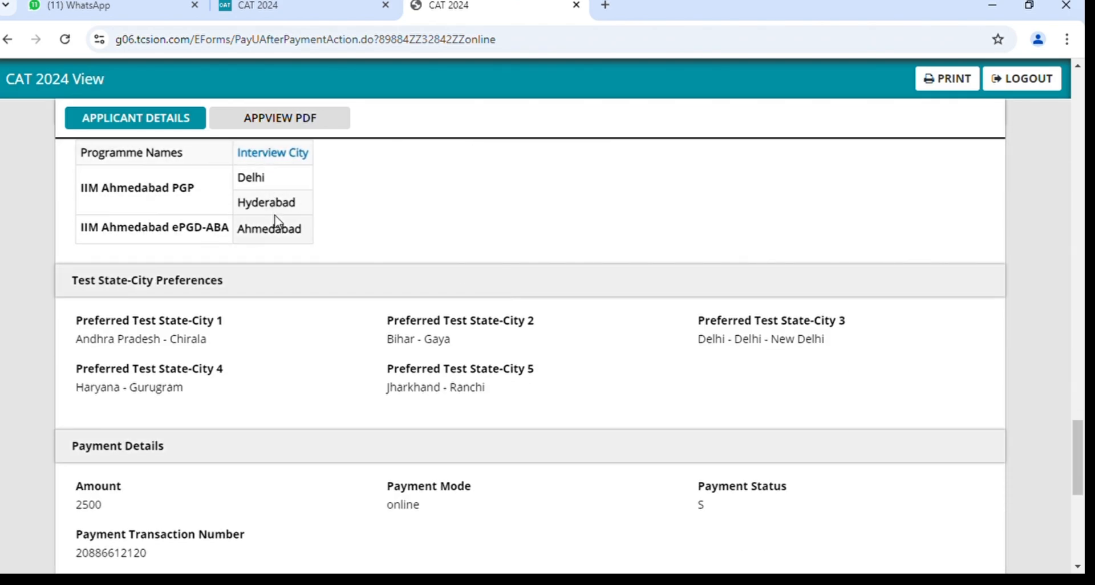
pyautogui.scroll(1, 277, 223)
pyautogui.scroll(1, 277, 223)
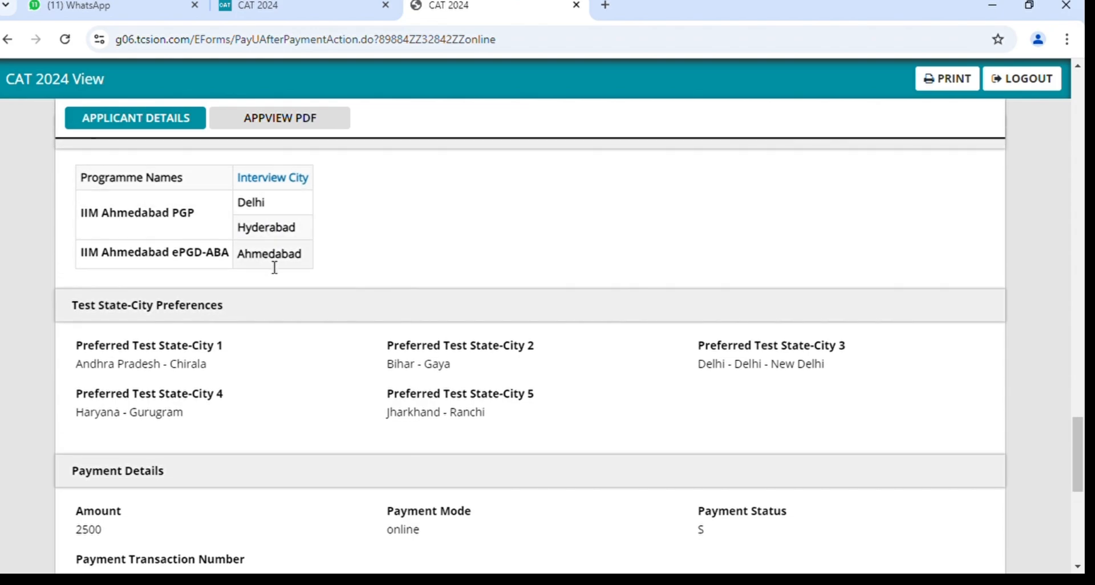
pyautogui.scroll(-2, 269, 268)
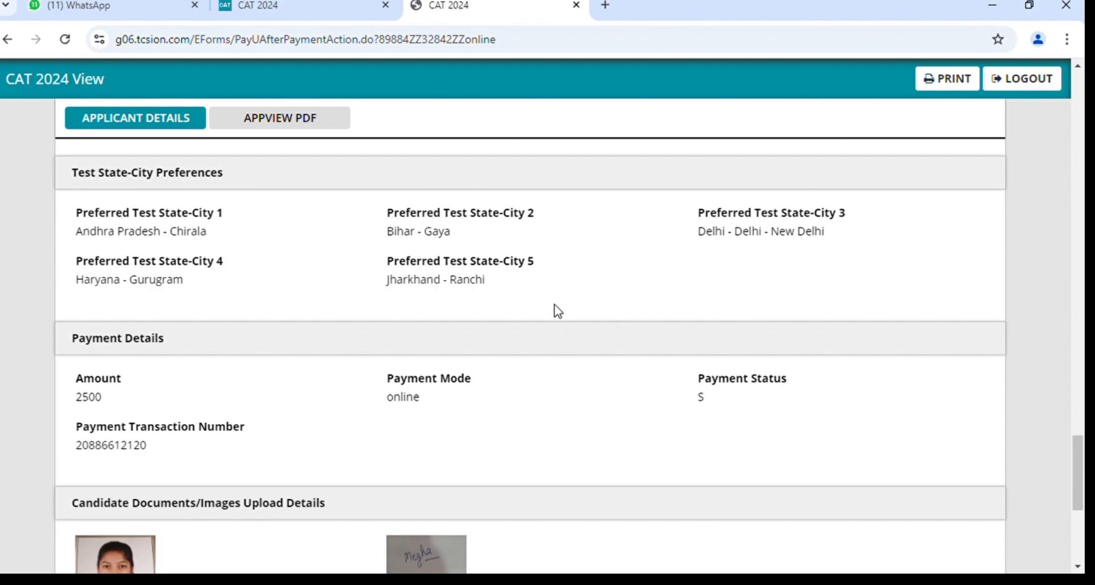
pyautogui.scroll(-2, 557, 311)
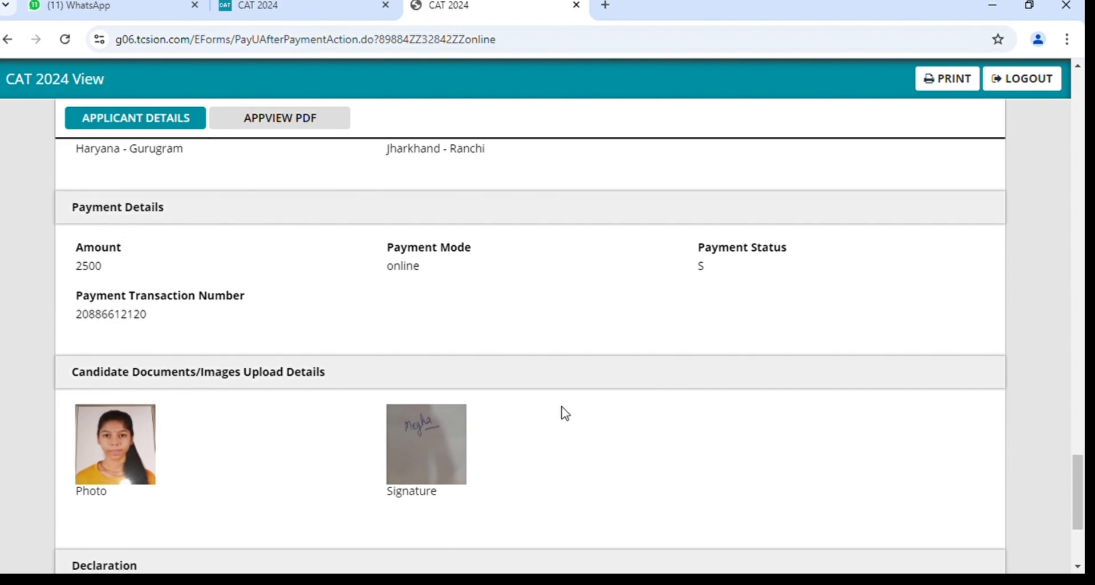
pyautogui.scroll(-3, 565, 412)
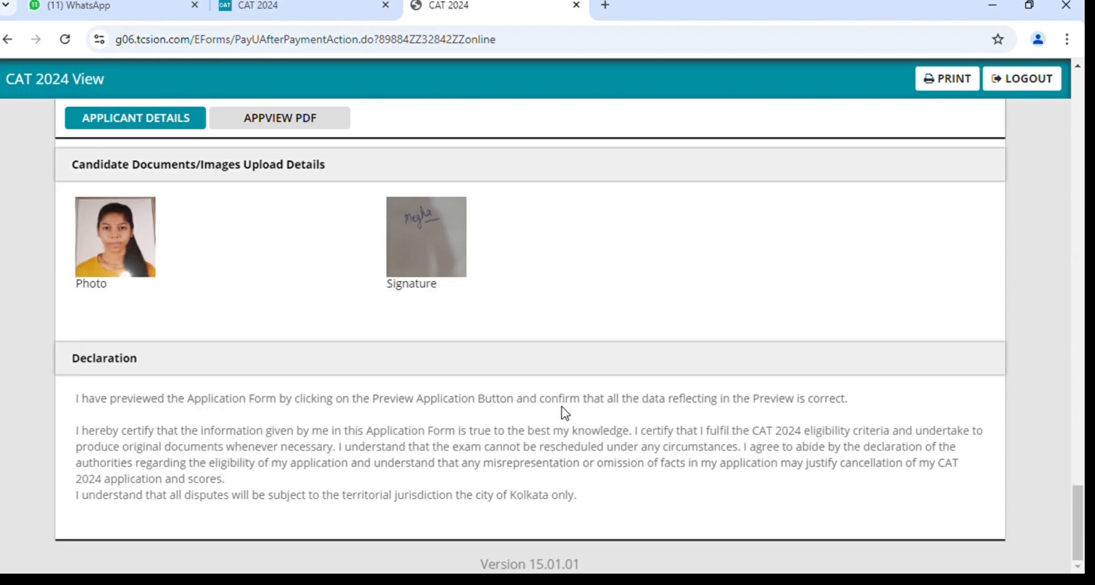
pyautogui.scroll(20, 565, 412)
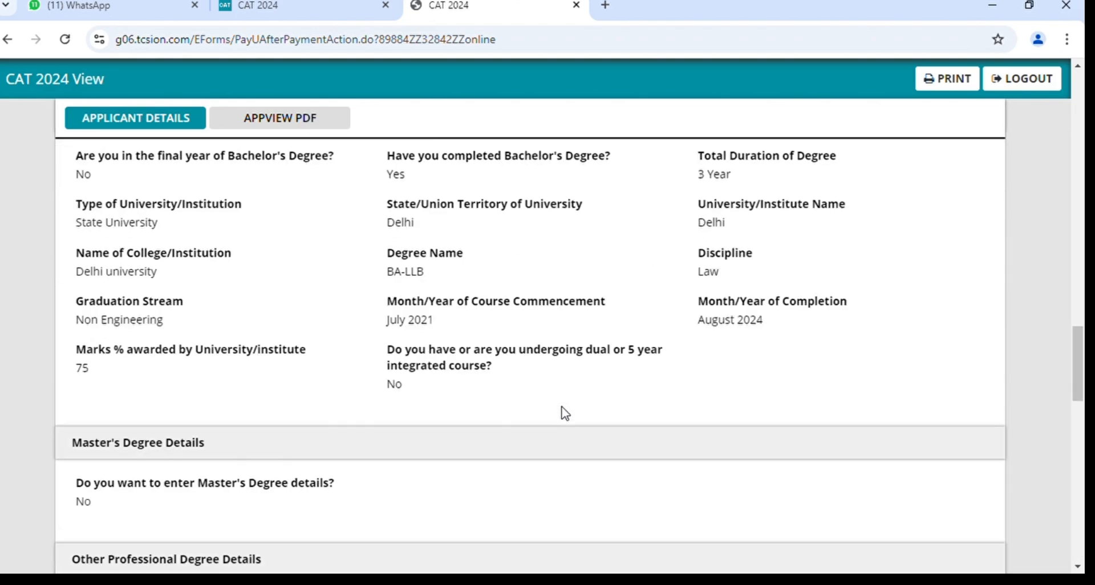
pyautogui.scroll(10, 564, 412)
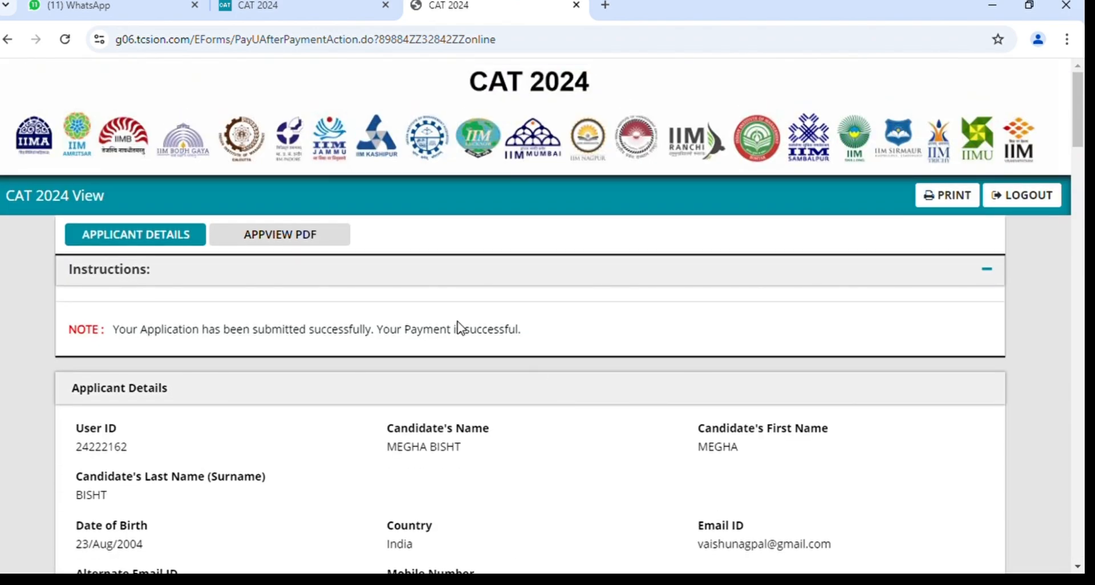
pyautogui.click(304, 241)
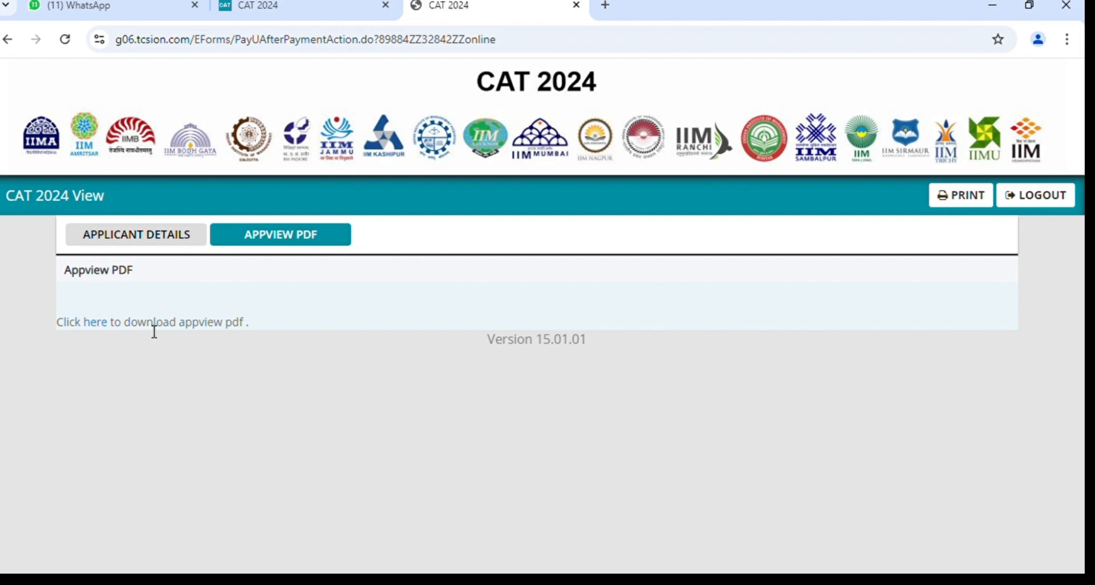
# Download the submitted application PDF via the Appview PDF 'Click here' link.
pyautogui.click(104, 326)
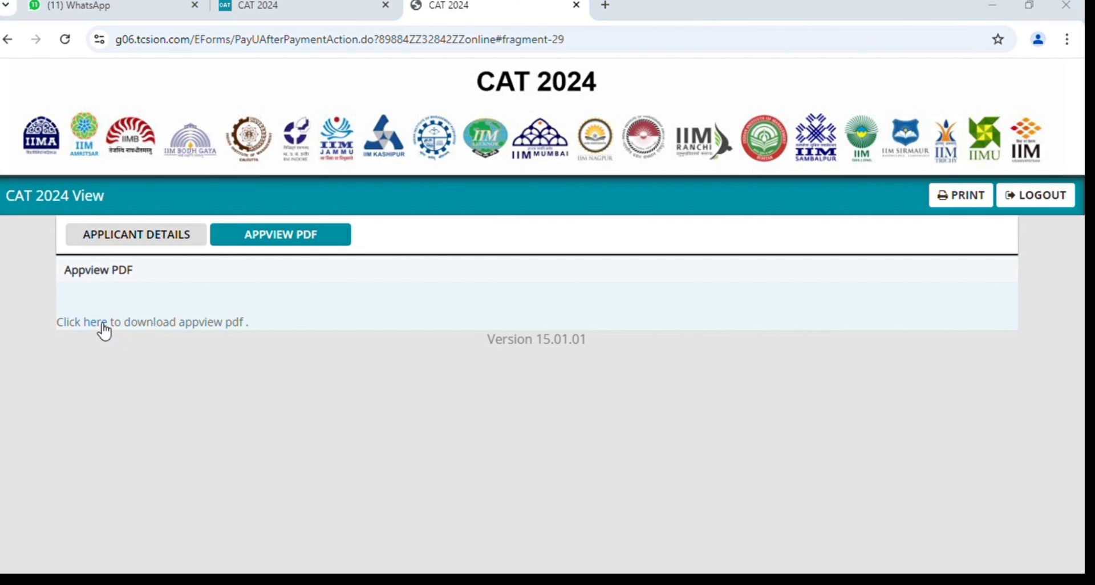